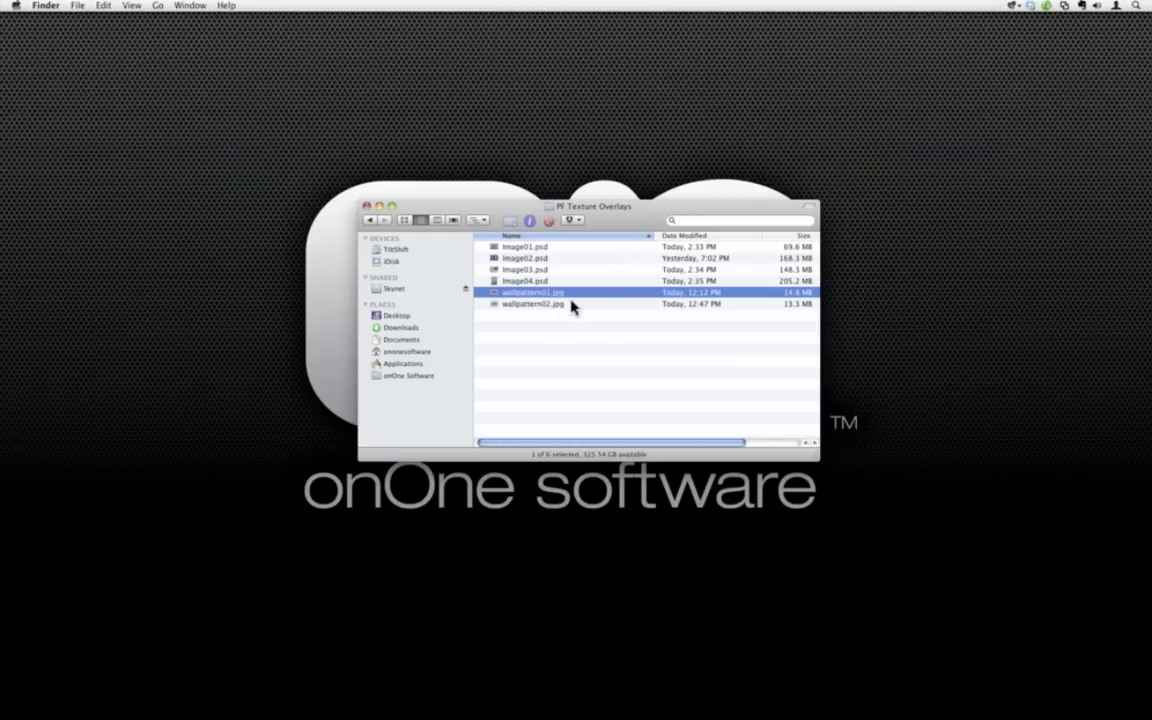
Open Image01.psd from the PF Texture Overlays folder in Photoshop.
left_click(521, 248)
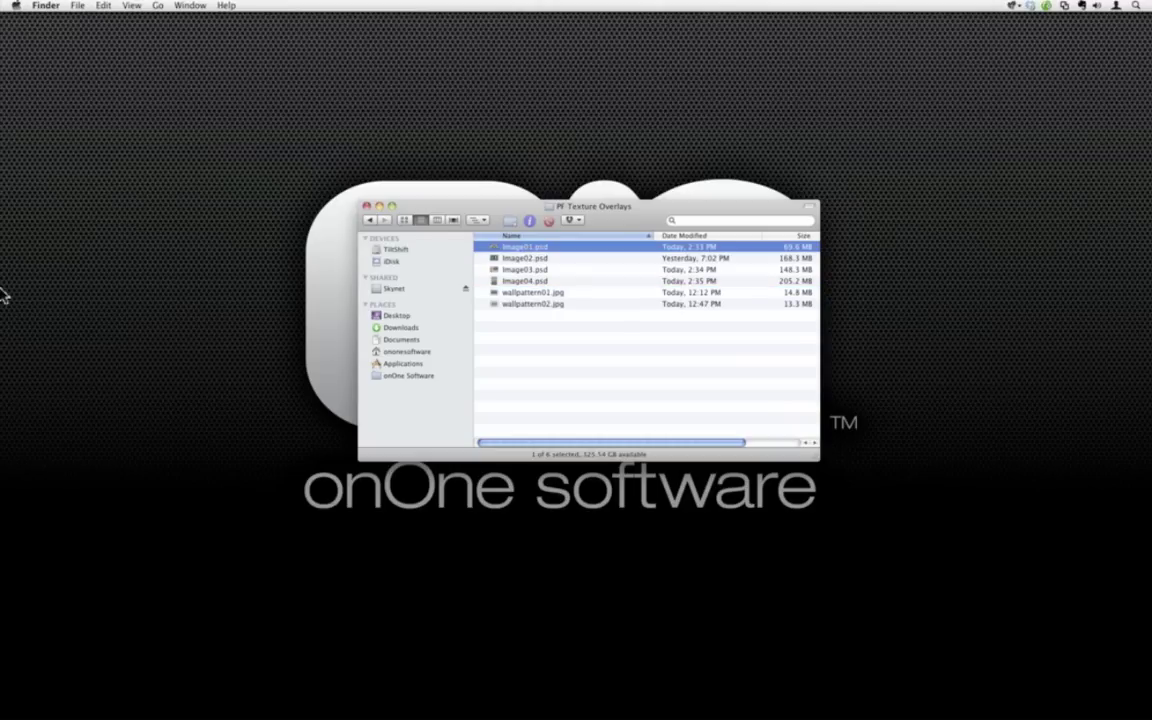
left_click(22, 231)
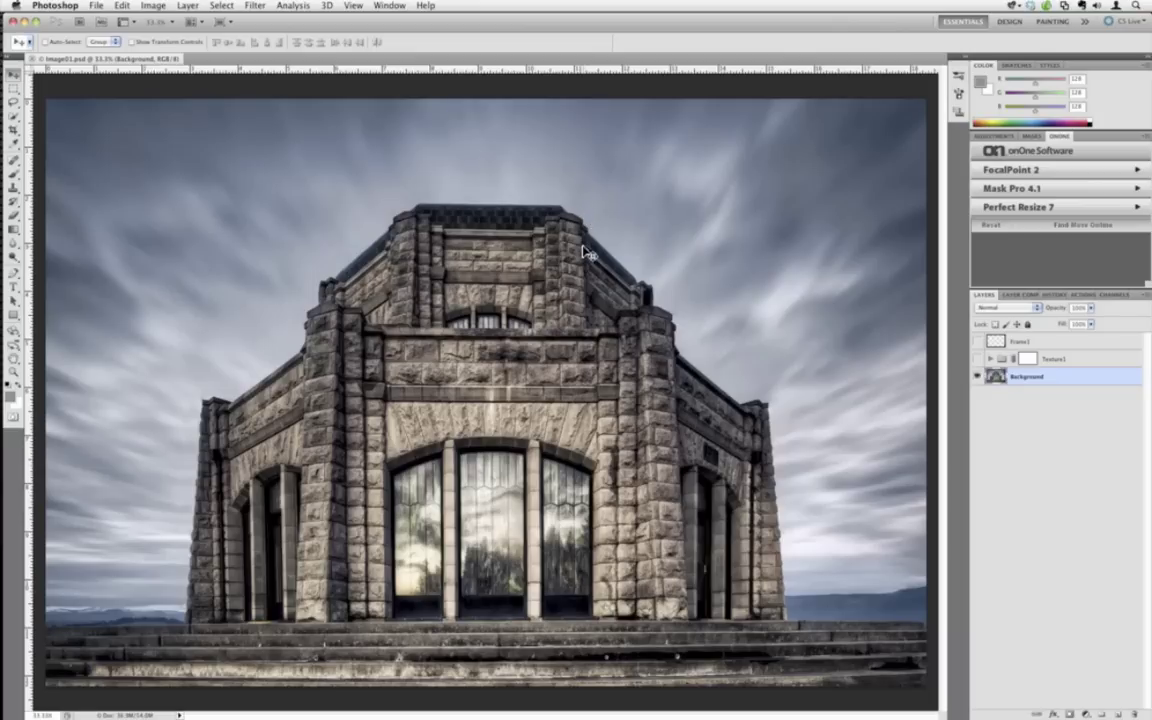
Open wallpattern01.jpg from the Finder folder in Photoshop and copy the whole texture into Image01.psd as a layer above the background.
mouse_move(2, 285)
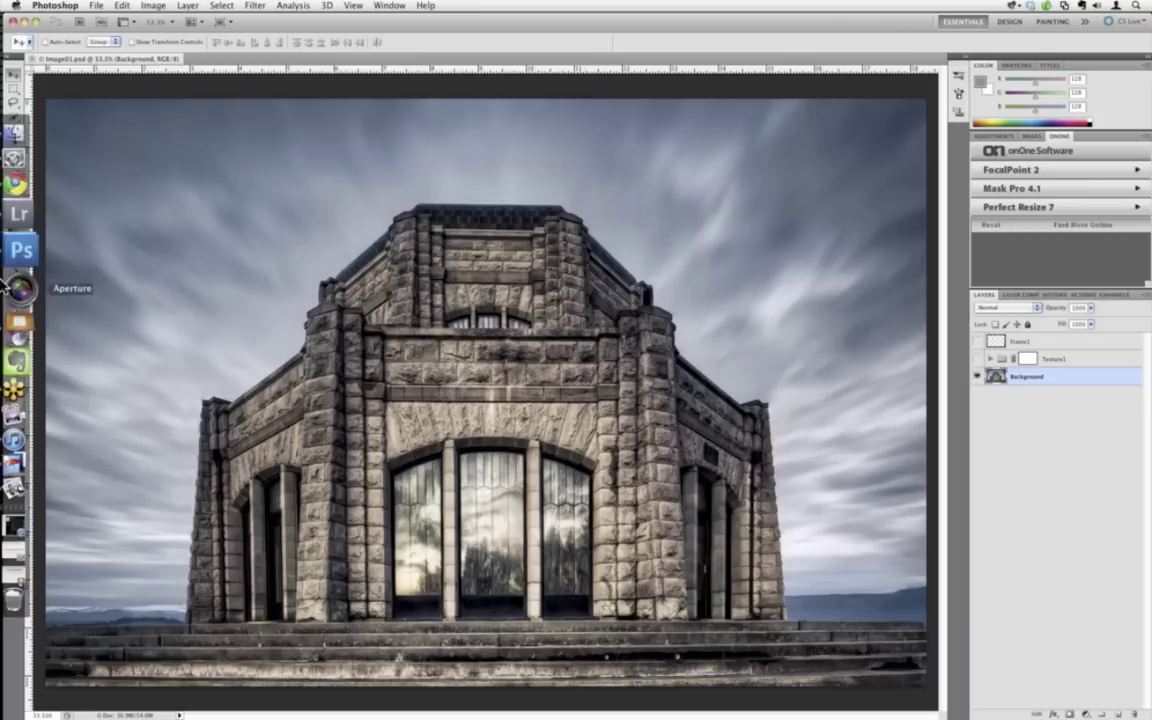
left_click(6, 162)
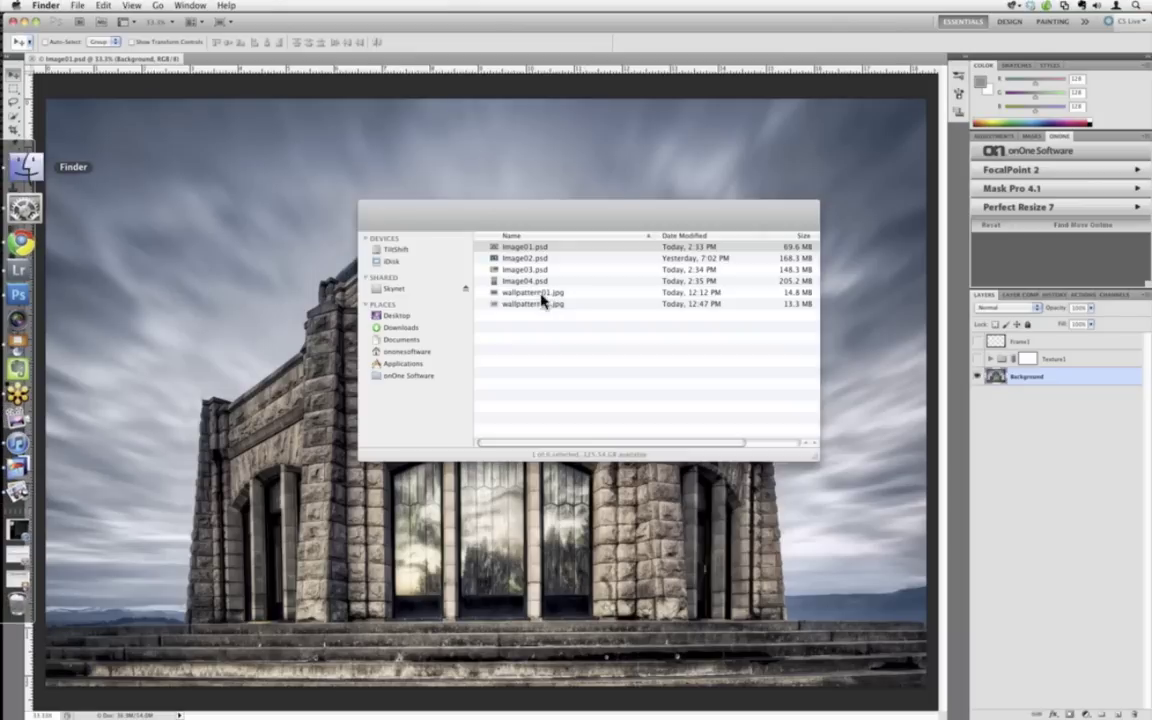
left_click(538, 292)
mouse_move(3, 312)
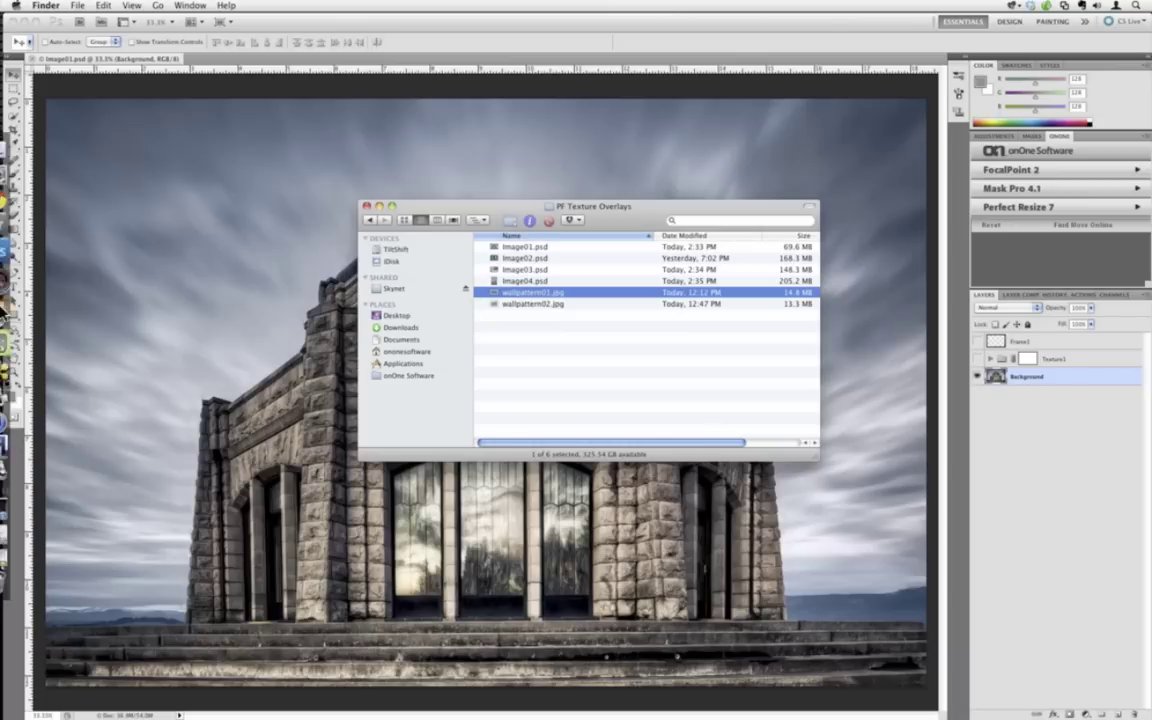
left_click(27, 257)
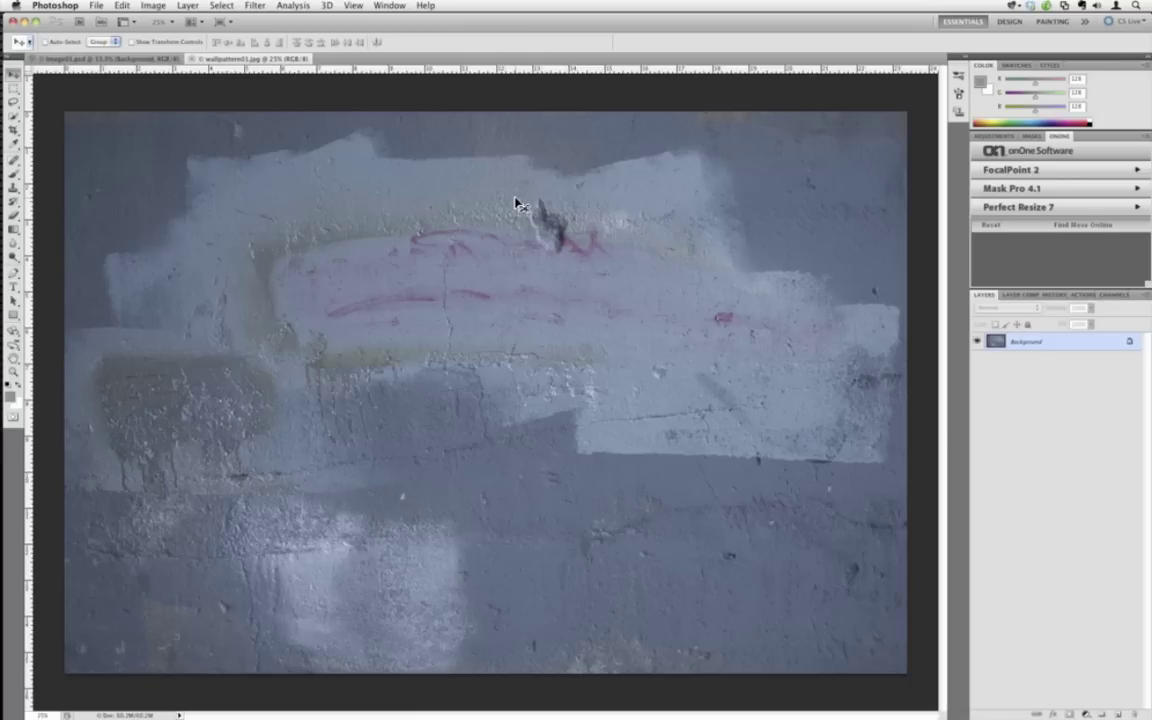
key("super+a")
left_click_drag(260, 123, 358, 206)
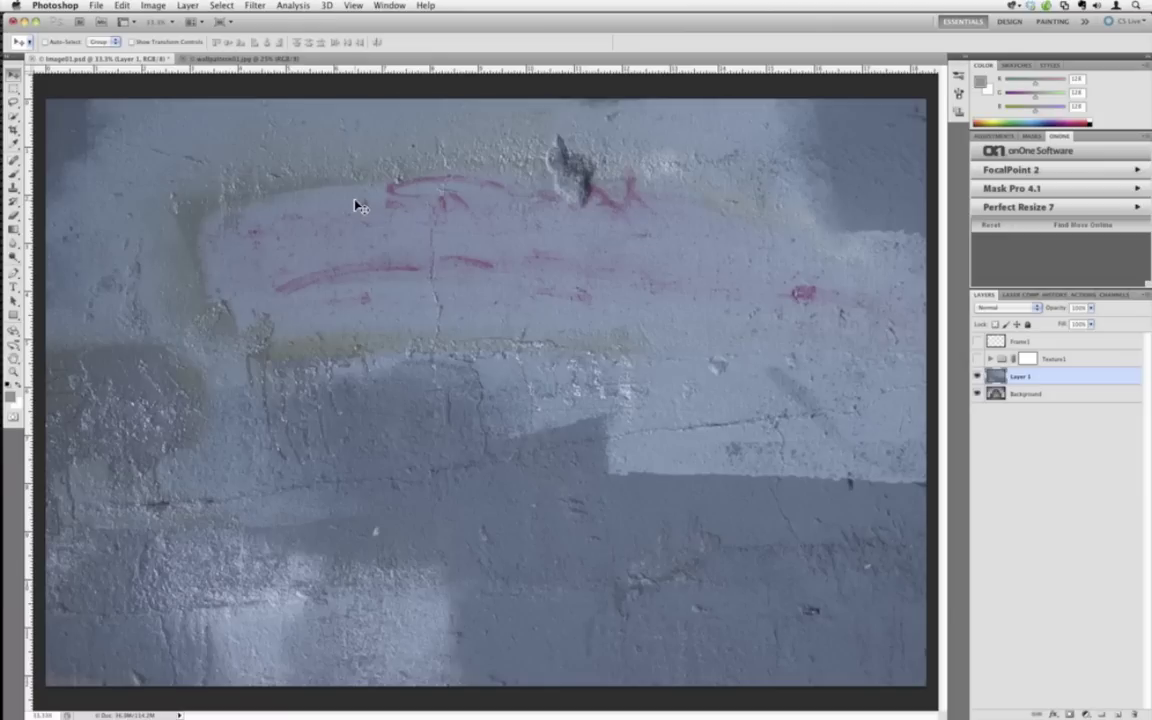
Try a reduced opacity on the wall texture layer, and restore it to 100%.
left_click(1090, 308)
left_click_drag(1071, 322, 1057, 325)
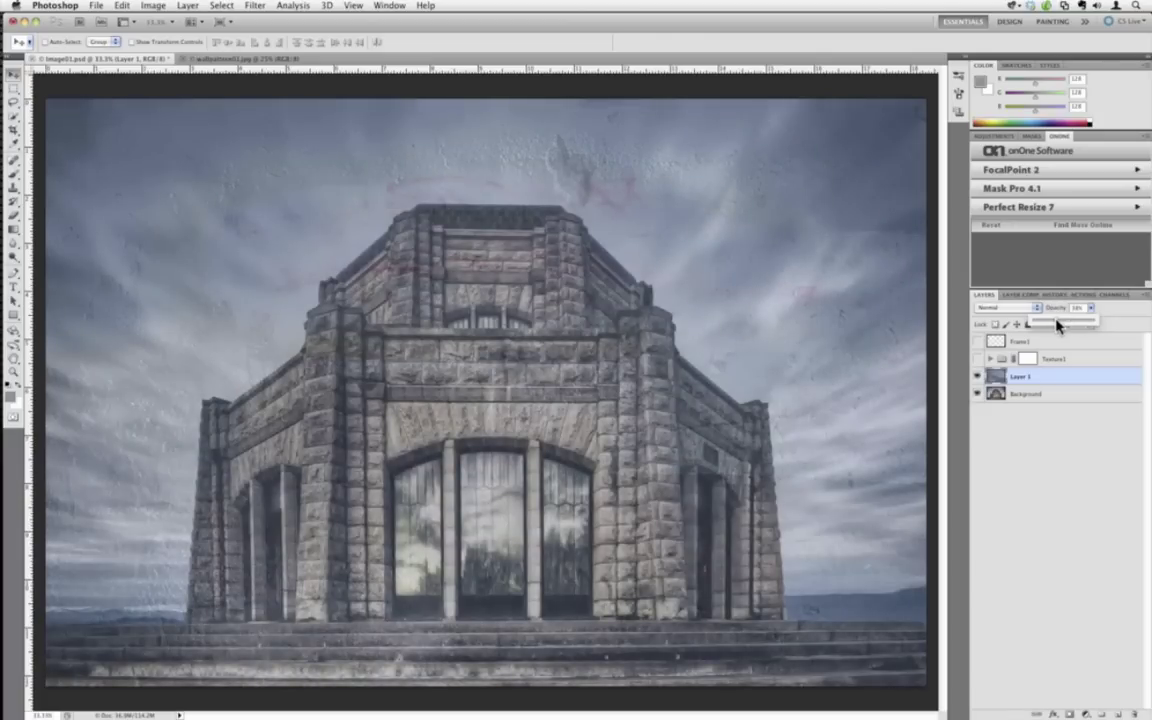
left_click_drag(1057, 325, 1100, 322)
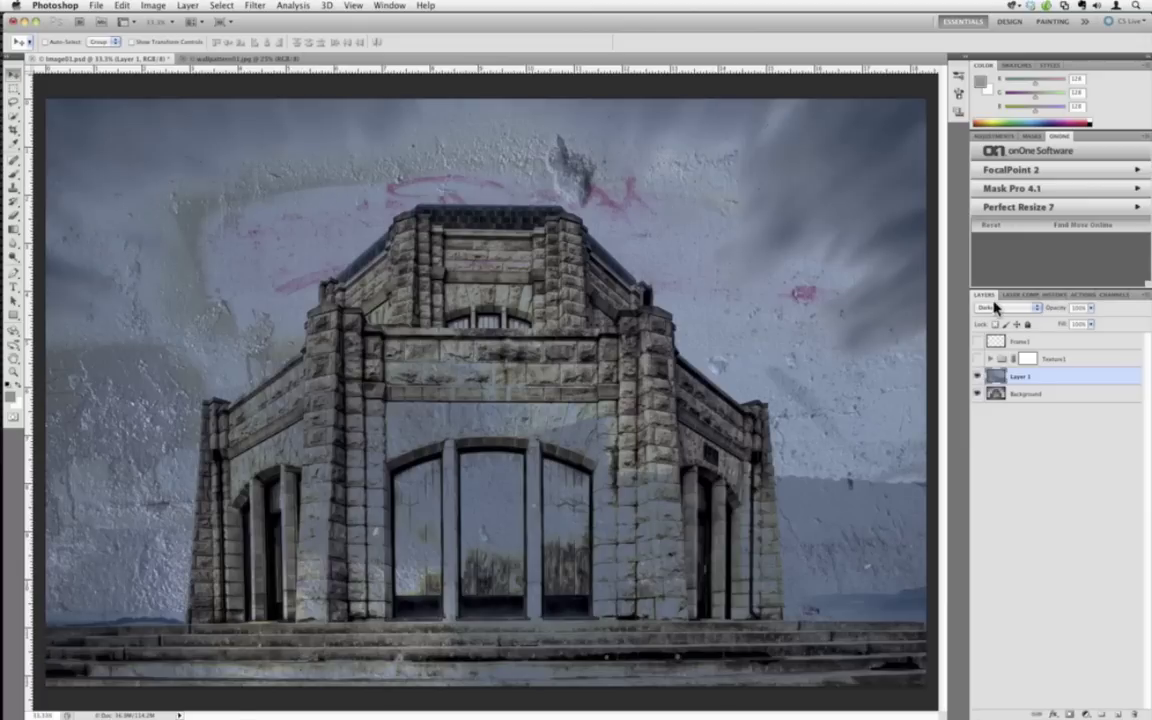
Try the texture layer's blend modes, including Multiply, Linear Burn, Screen, Linear Dodge (Add) and Lighter Color, ending on Overlay.
left_click(1010, 308)
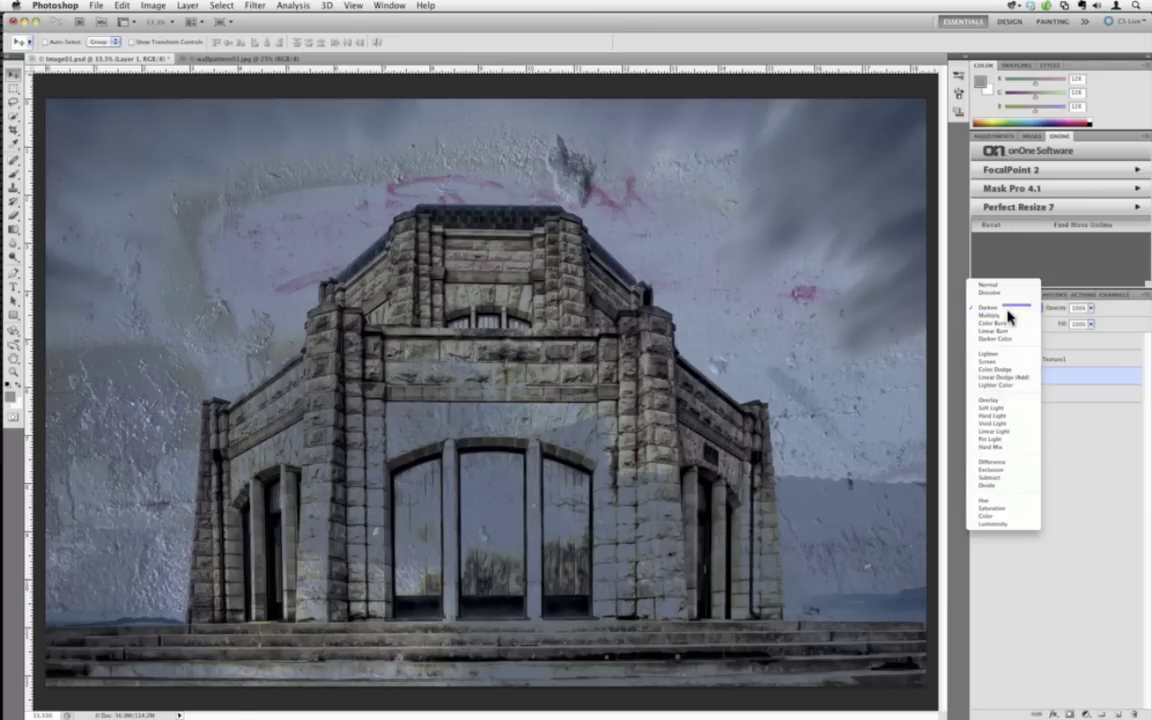
left_click(1020, 382)
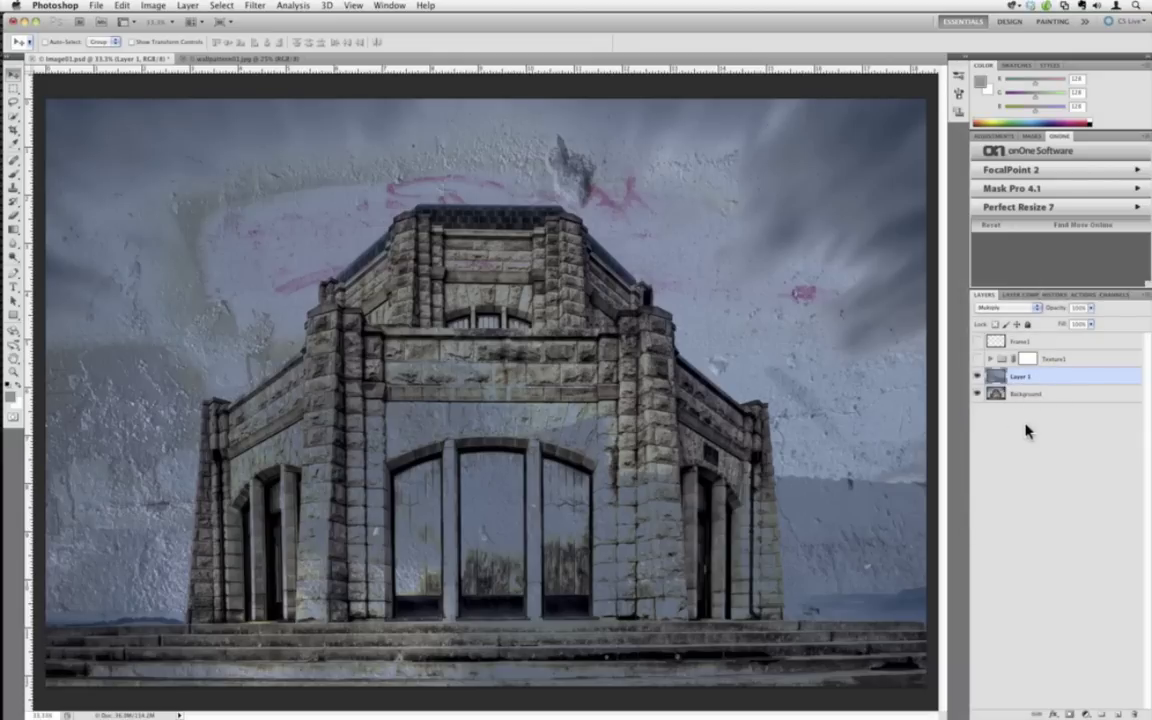
key("shift+alt+m")
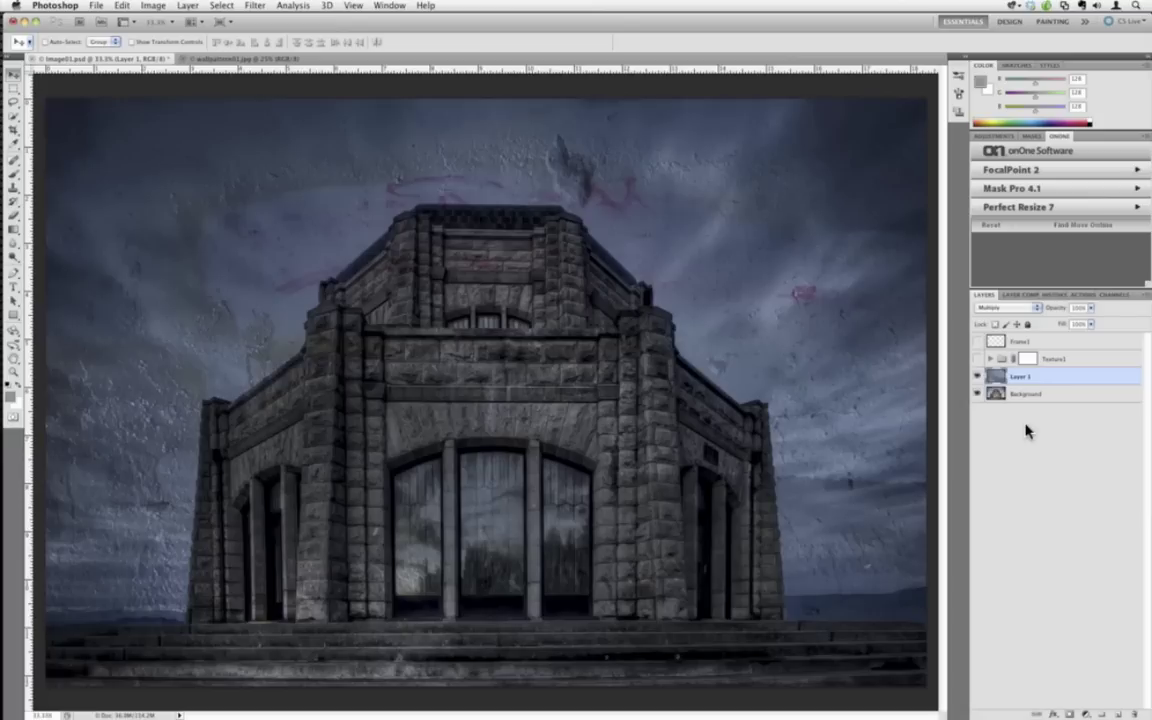
key("shift+alt+b")
key("shift+alt+a")
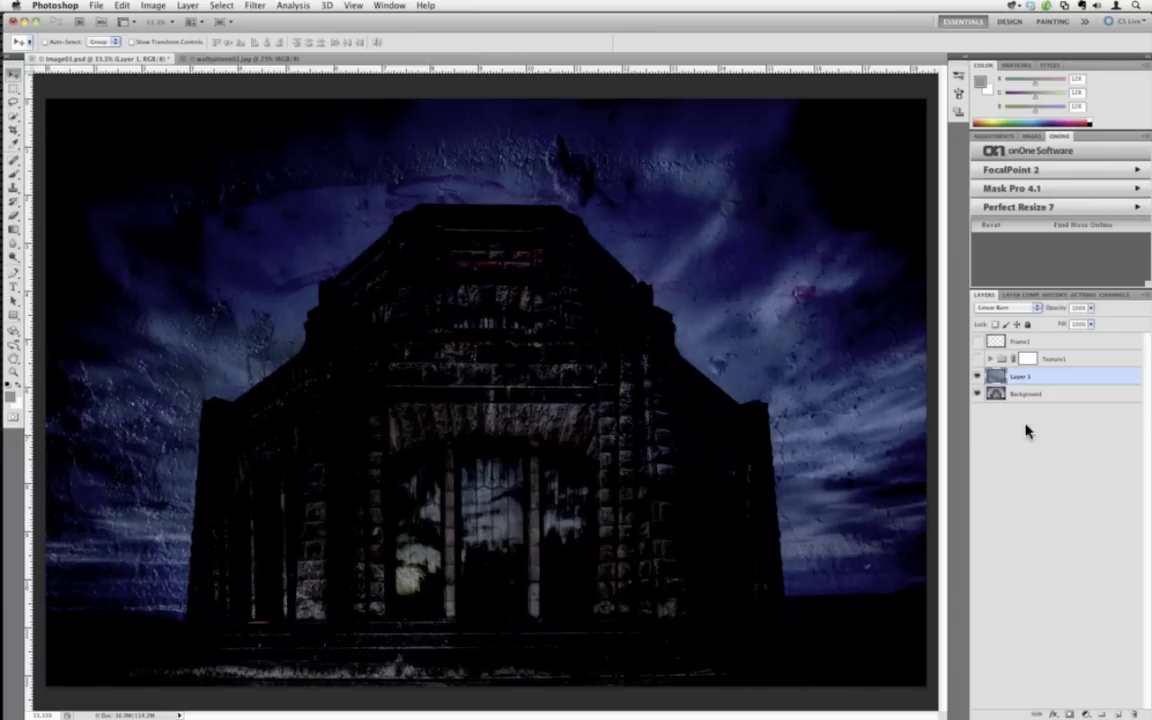
key("shift+plus")
key("shift+plus")
key("shift+plus")
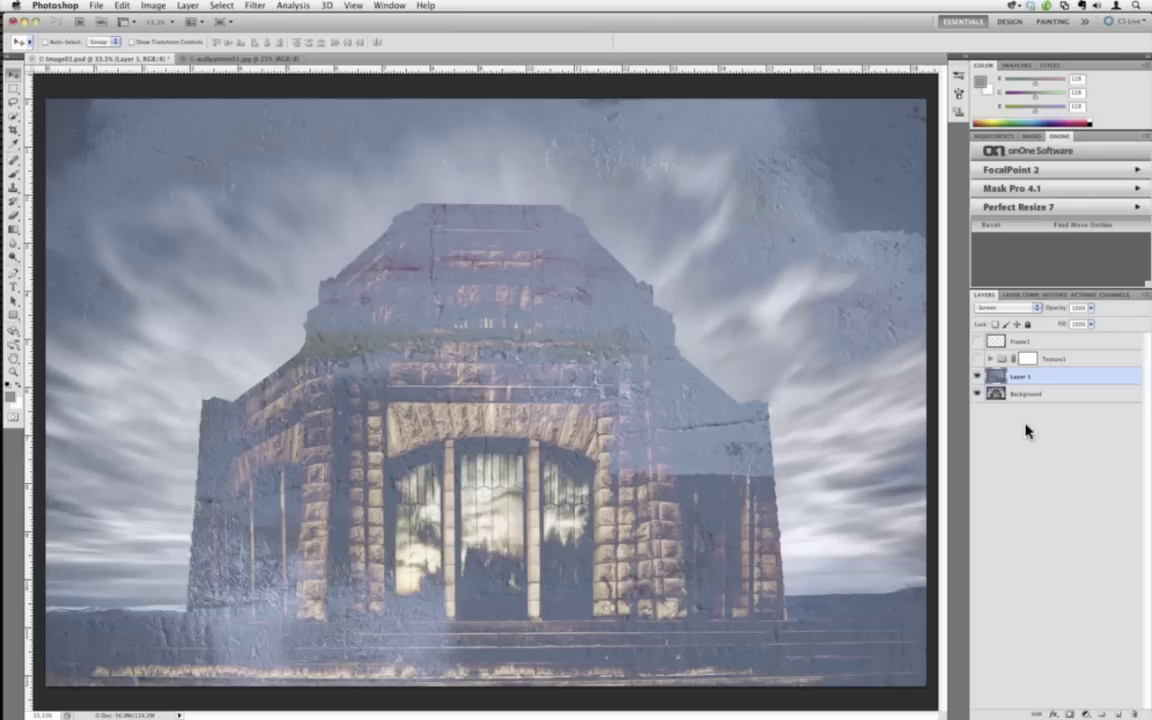
key("shift+plus")
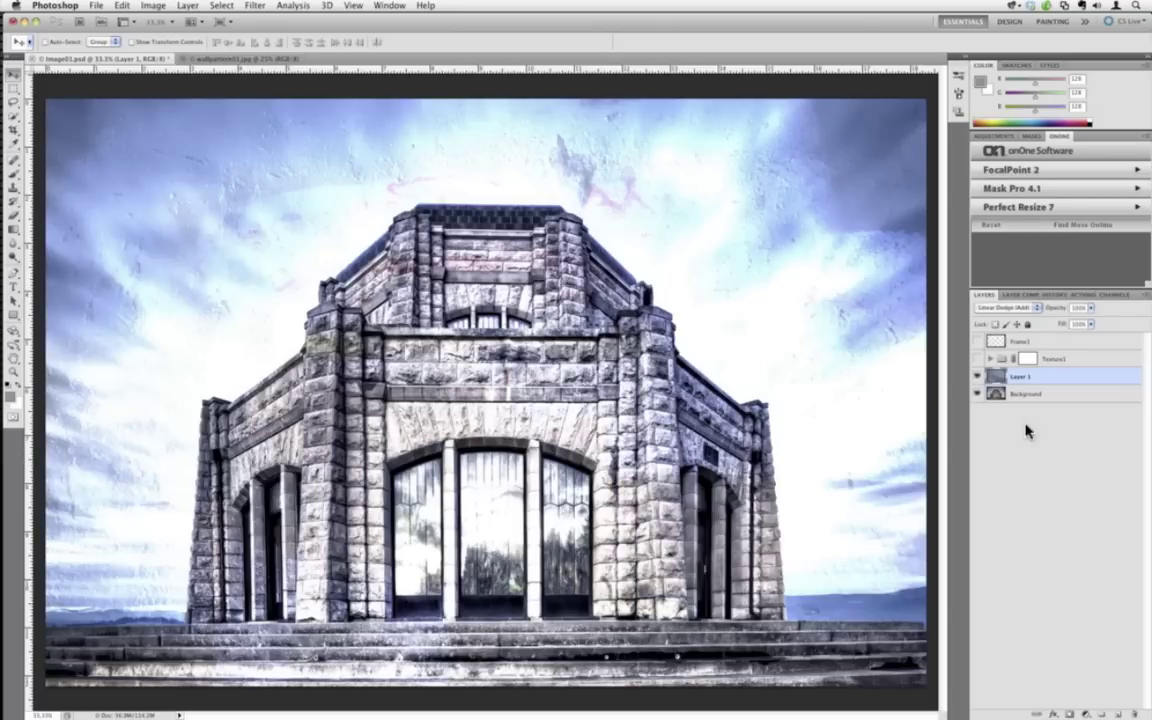
key("shift+plus")
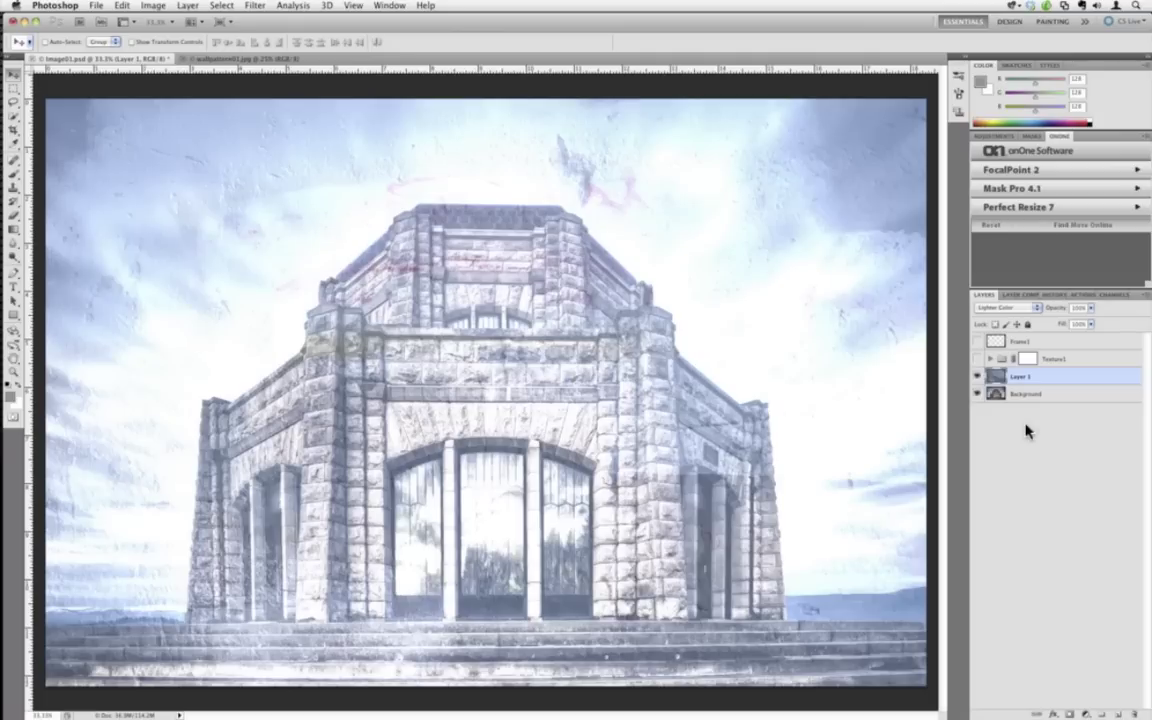
key("shift+plus")
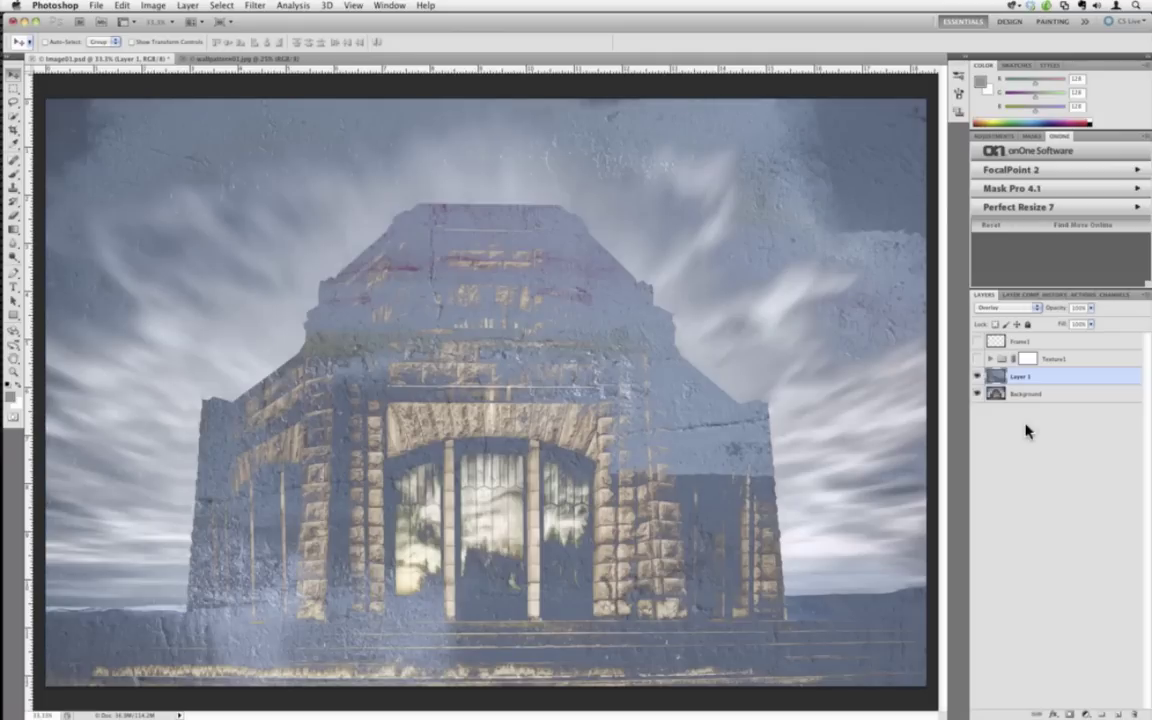
key("shift+plus")
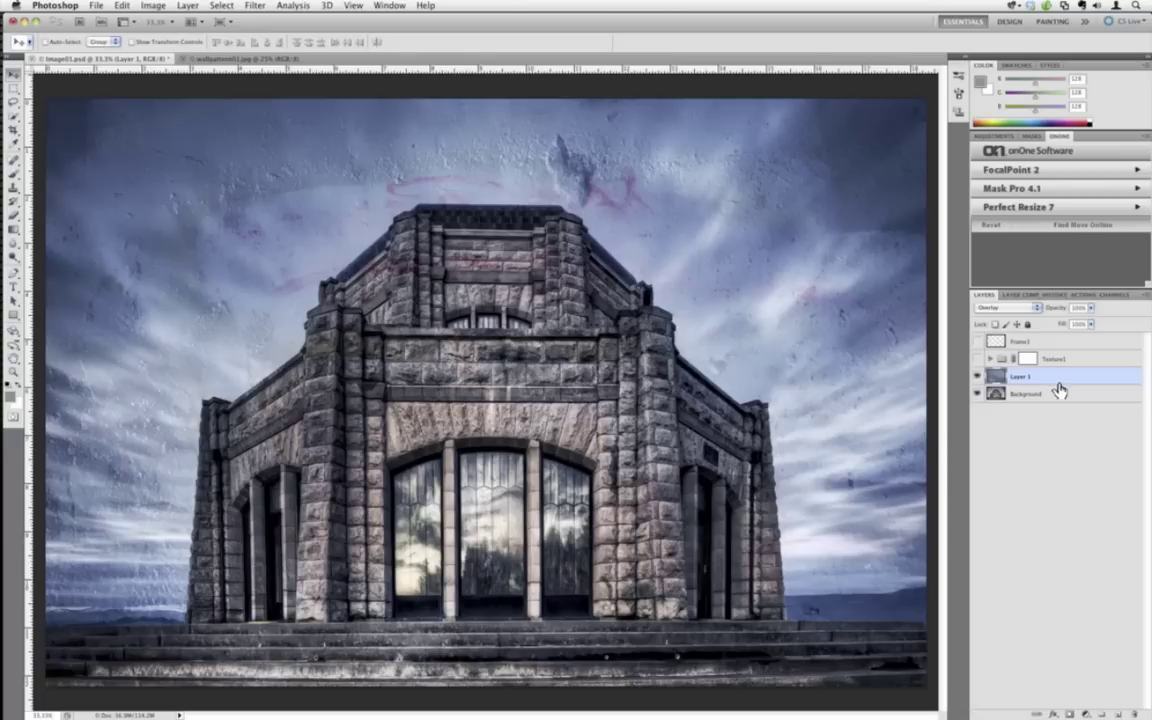
Delete the wall texture layer from Image01.psd and close wallpattern01.jpg.
left_click_drag(1057, 381, 1138, 713)
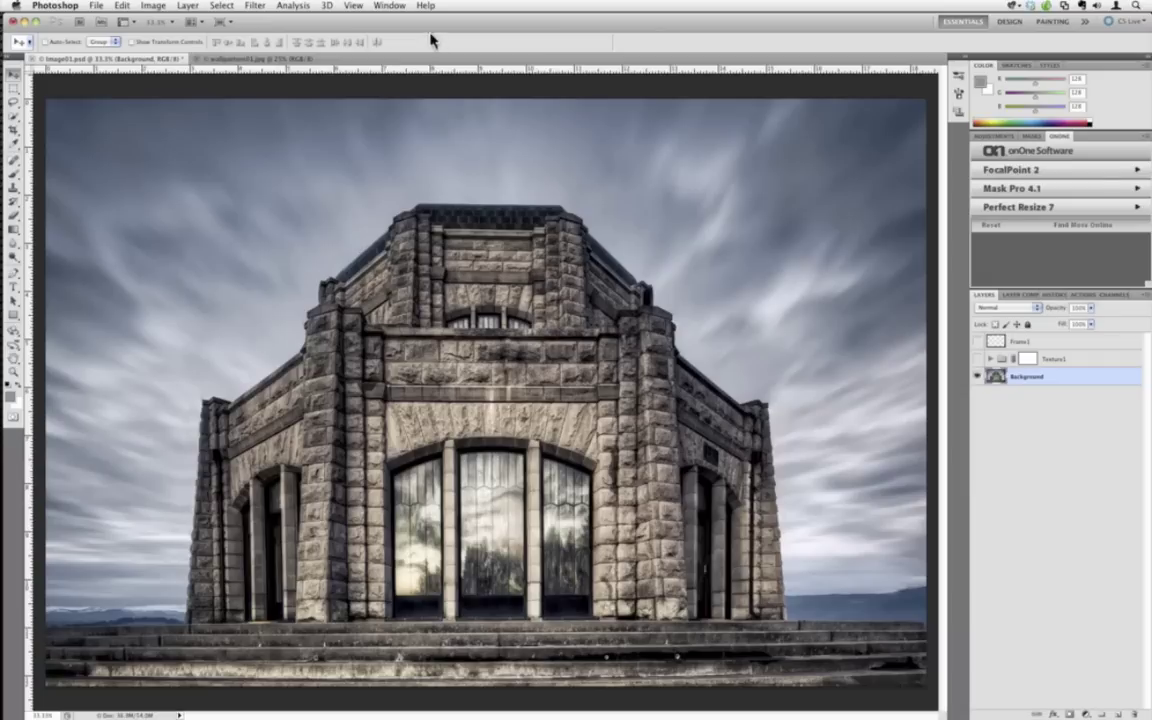
left_click(196, 62)
key("ctrl+a")
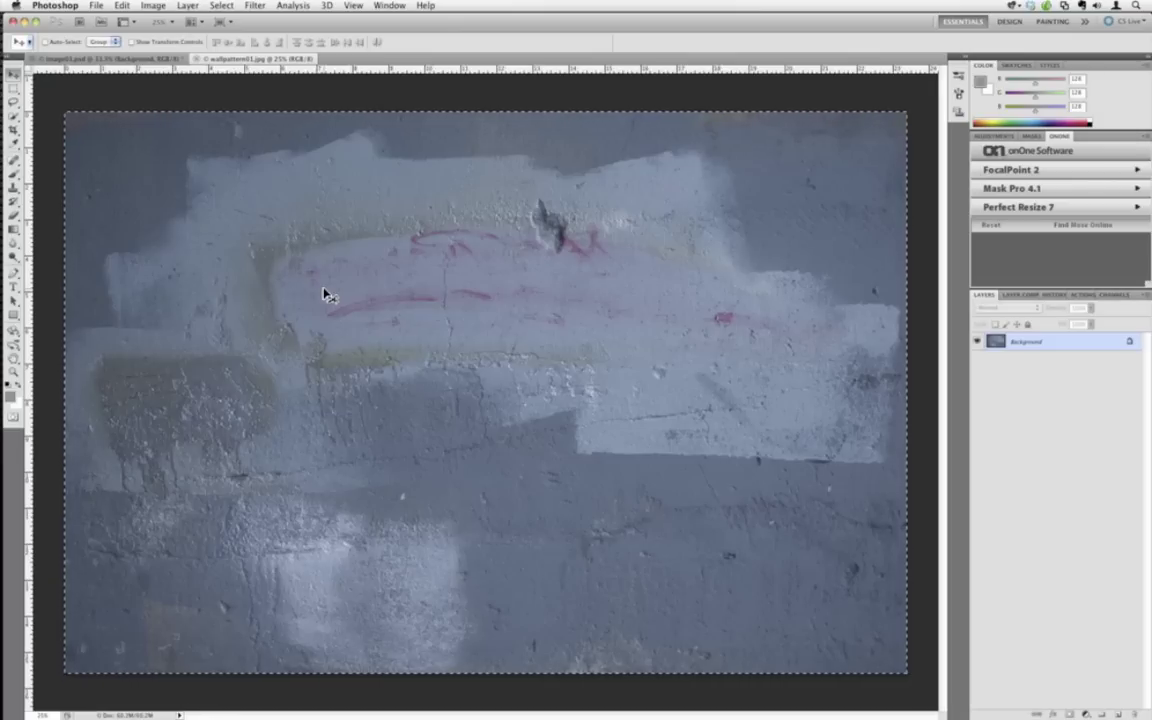
left_click(197, 60)
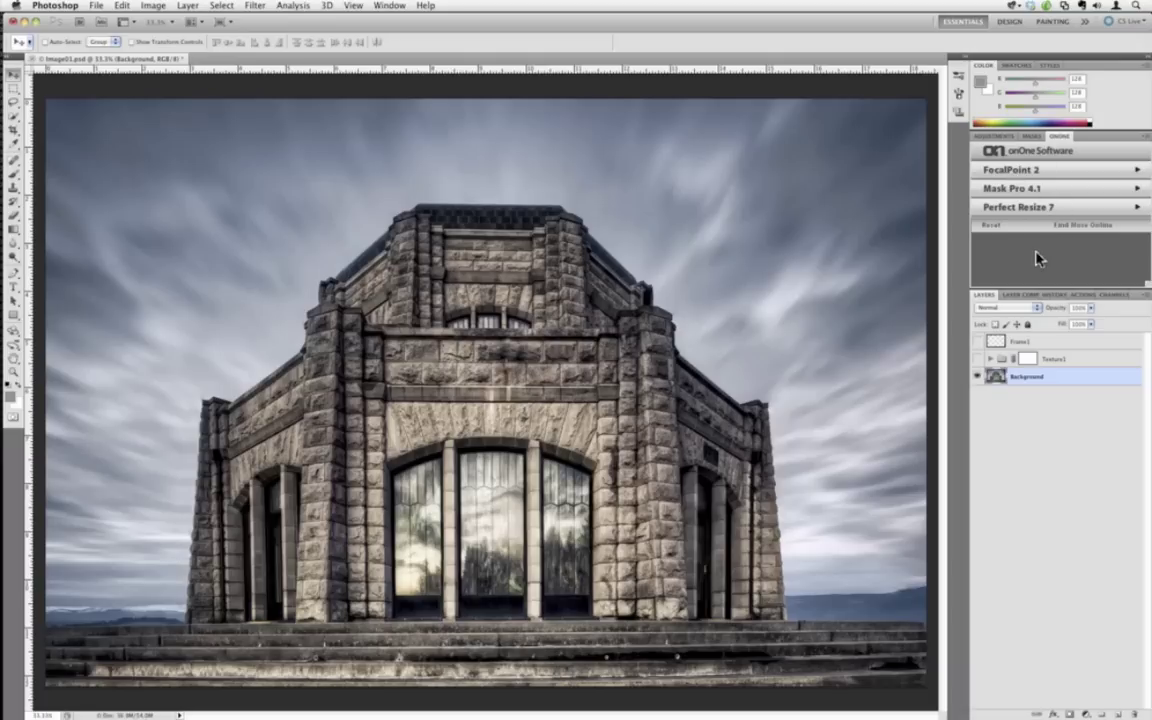
Hide the onOne extension panel and show it again.
left_click(1041, 137)
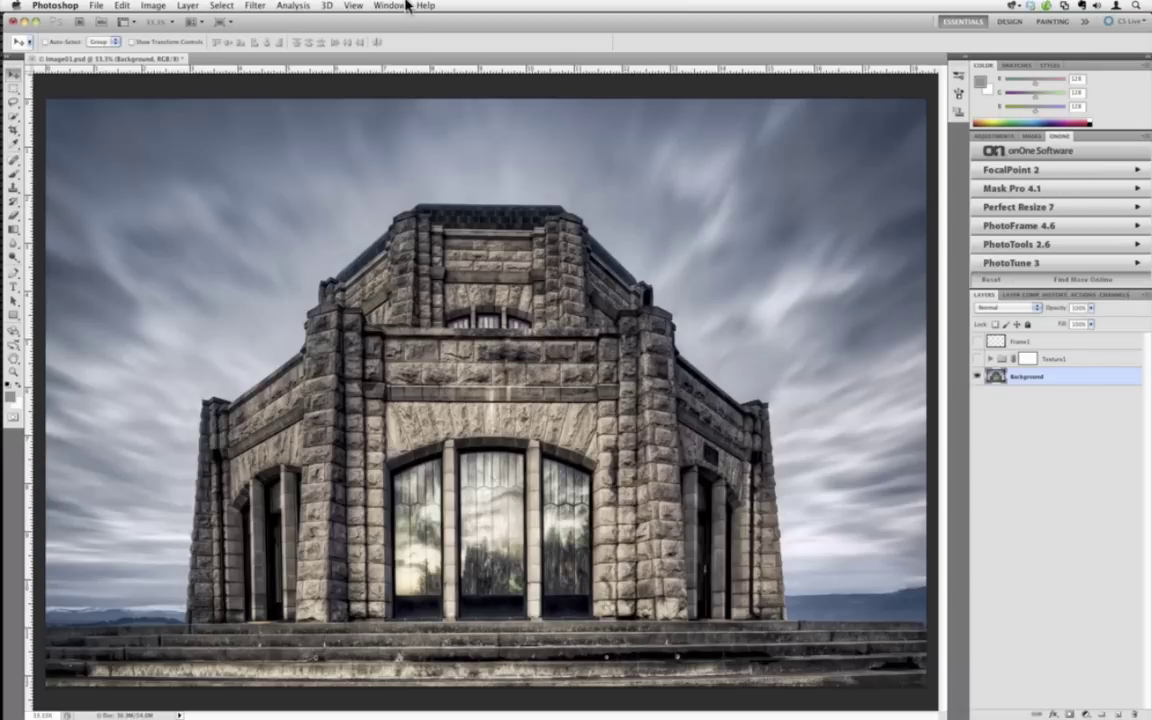
left_click(404, 6)
mouse_move(440, 53)
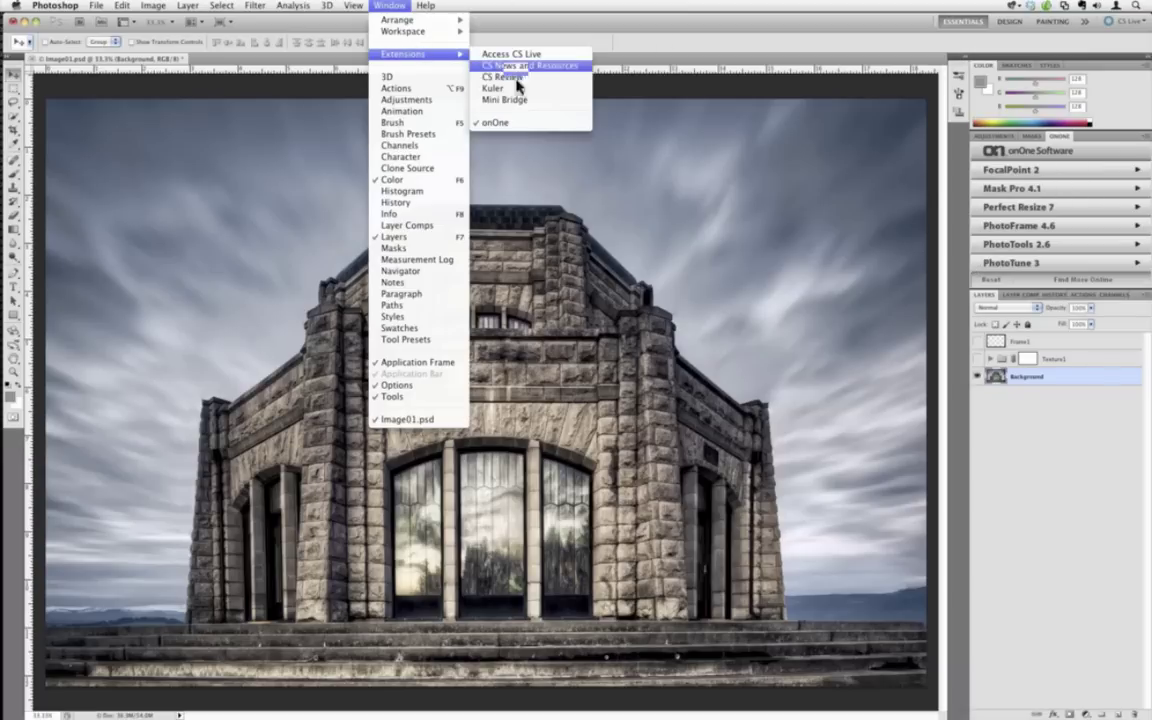
left_click(563, 123)
left_click(389, 5)
mouse_move(404, 53)
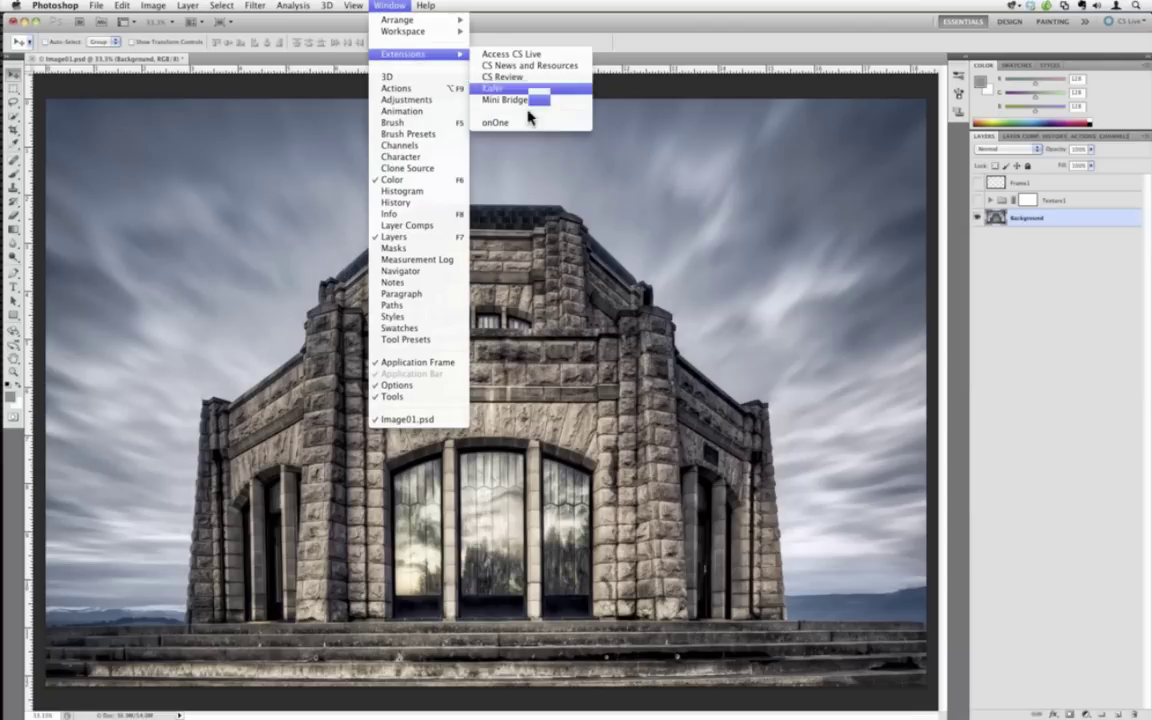
left_click(545, 123)
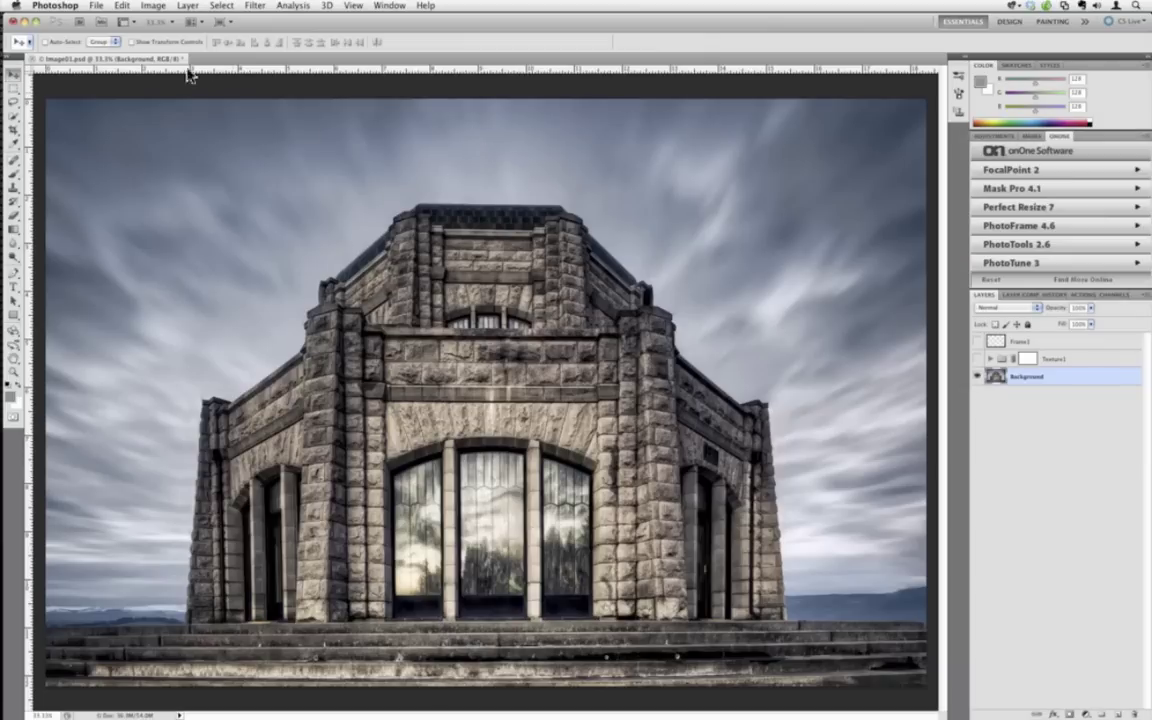
Launch the PhotoFrame 4.6 Professional Edition plug-in on Image01.psd.
left_click(96, 5)
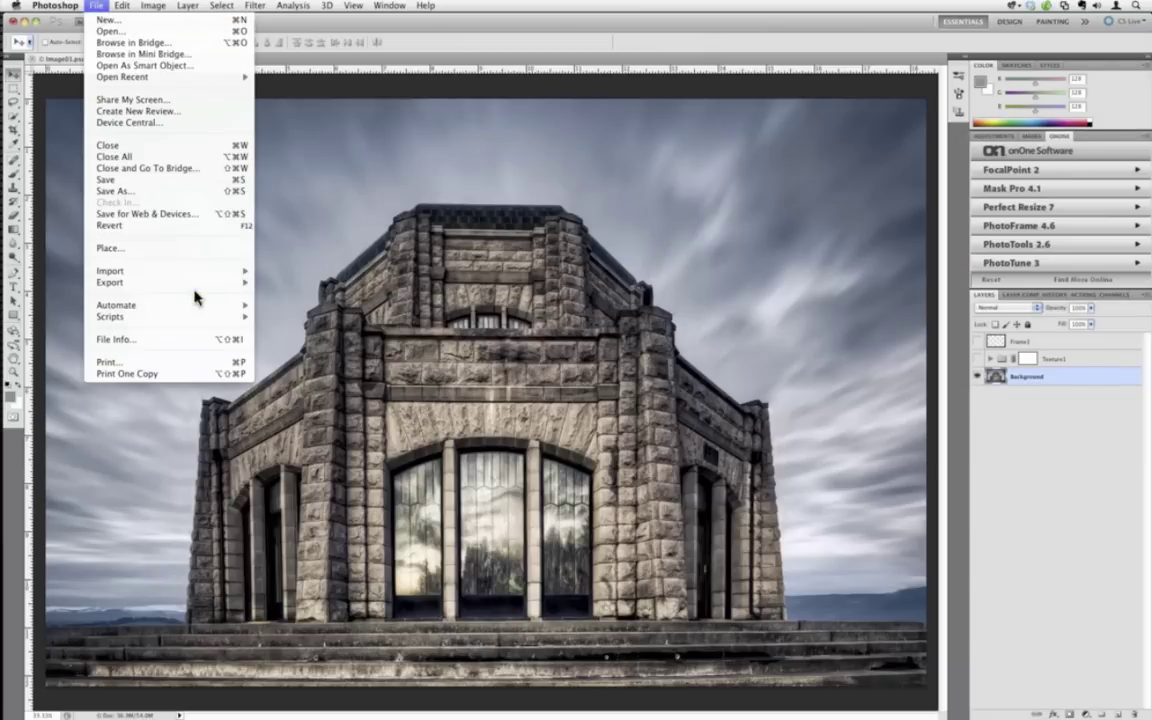
mouse_move(210, 306)
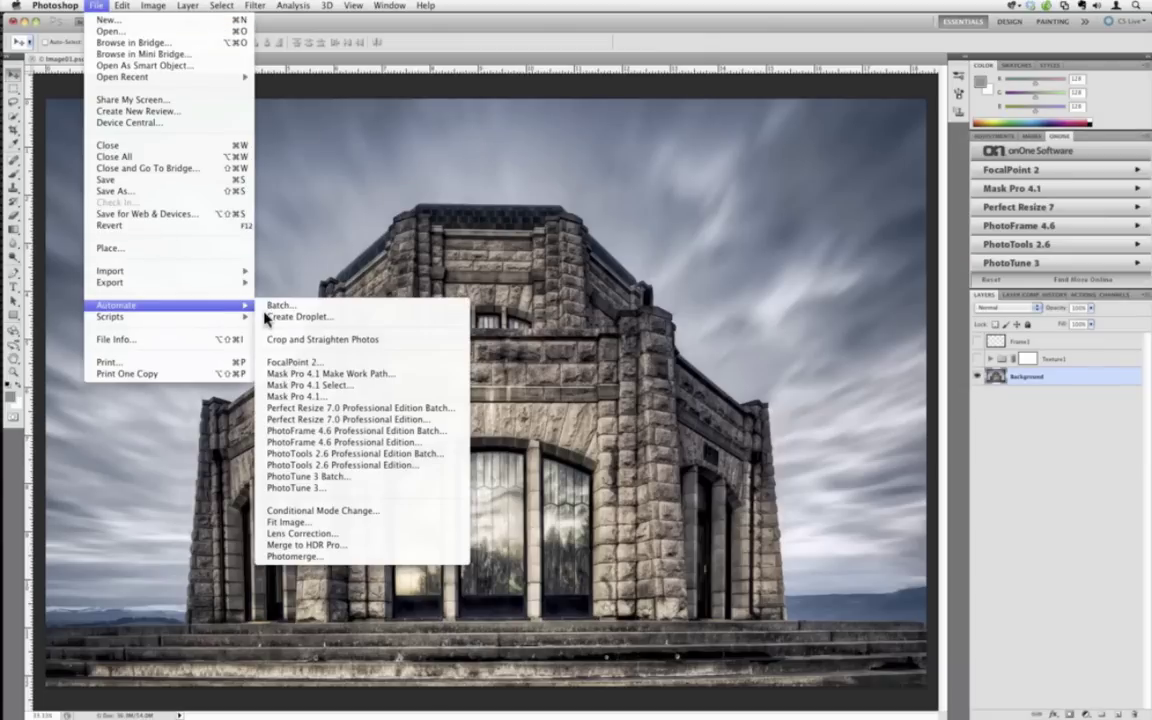
left_click(432, 444)
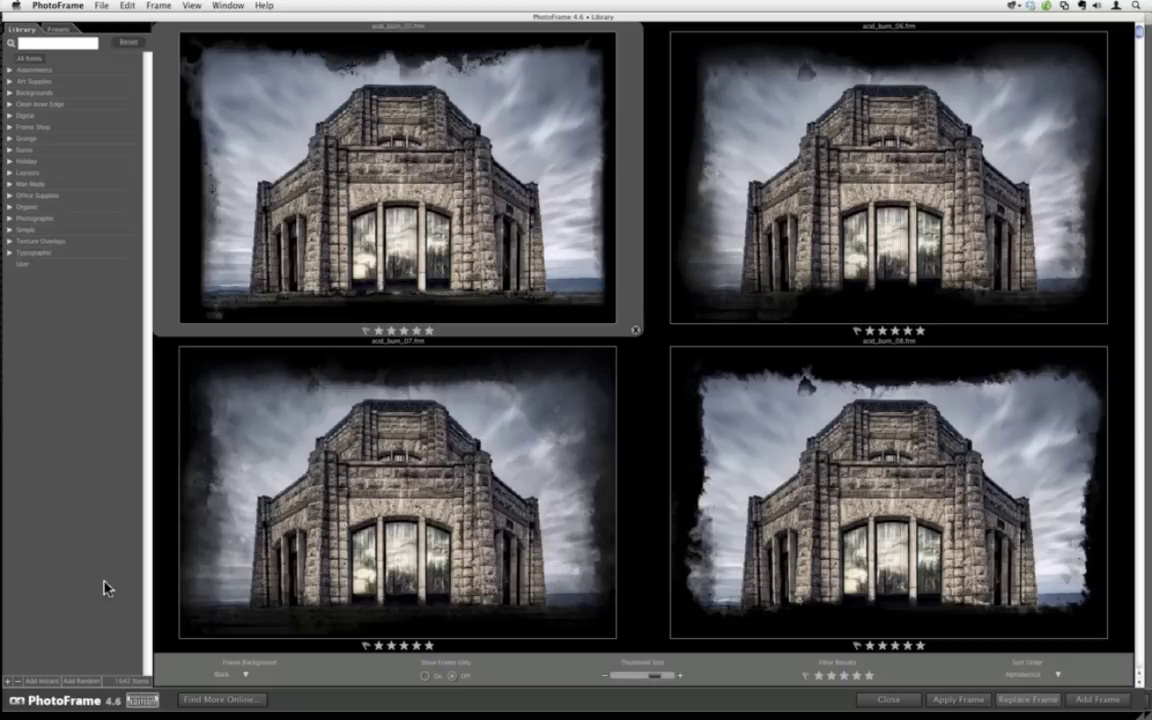
Filter the frame library to Texture Overlays, expand its subcategories and browse the architecture texture previews.
left_click(54, 243)
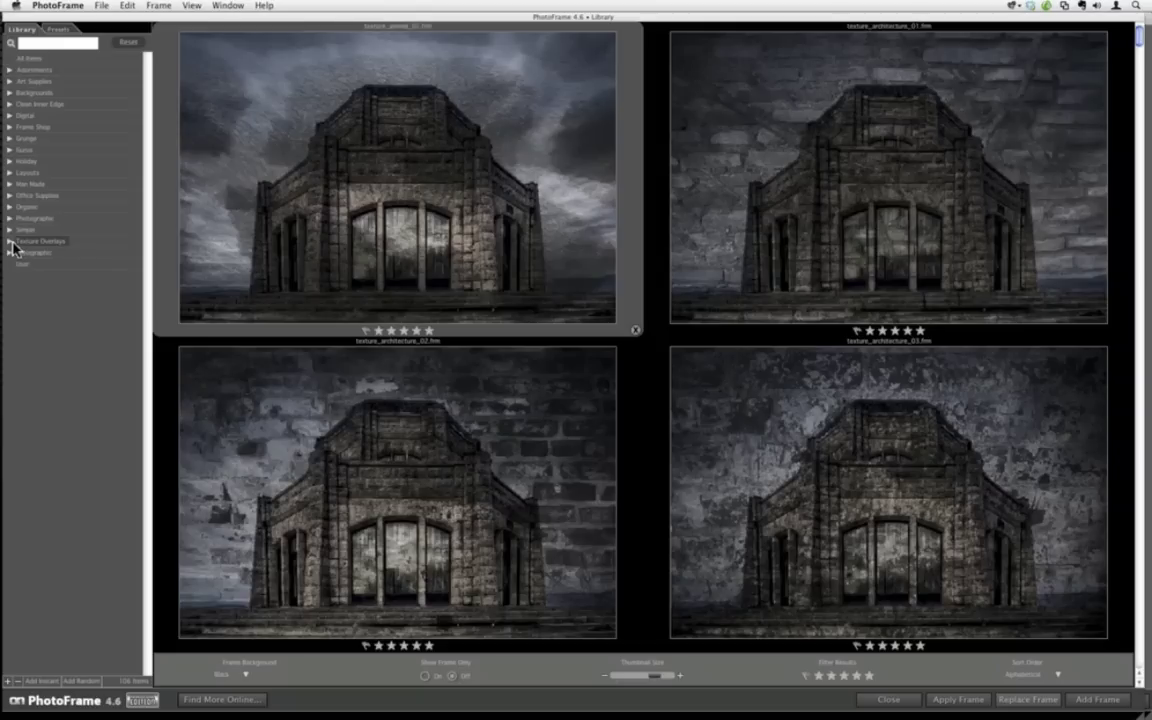
left_click(10, 243)
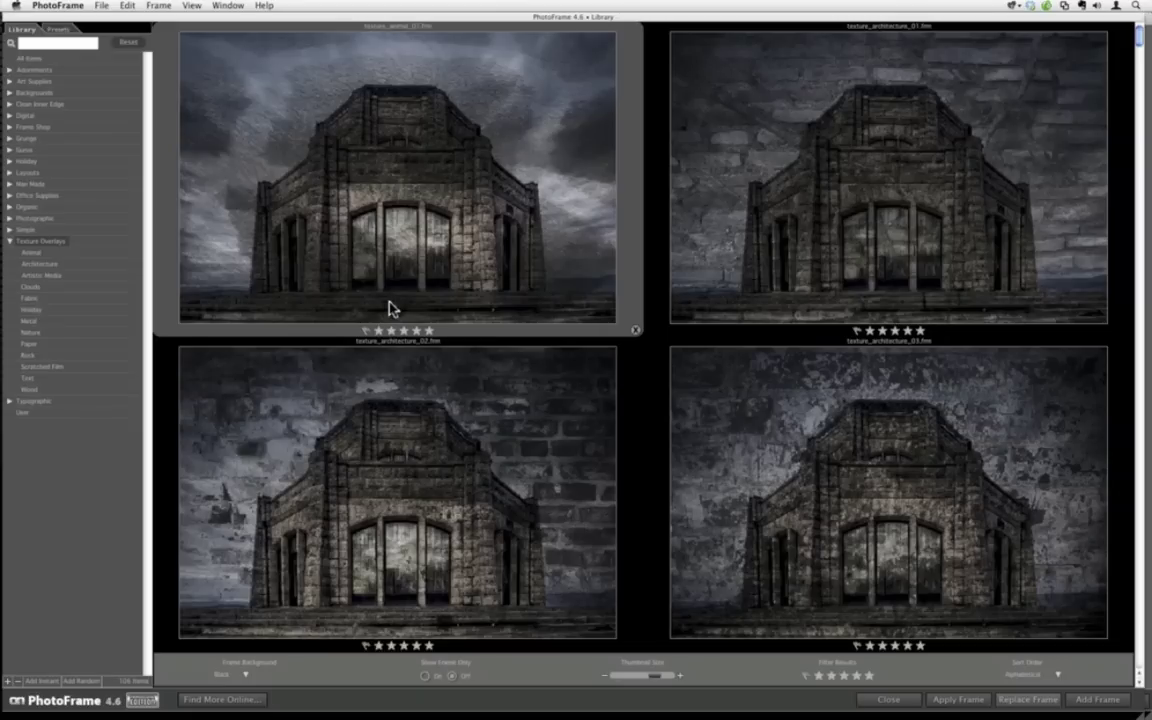
scroll(390, 309, "down", 1)
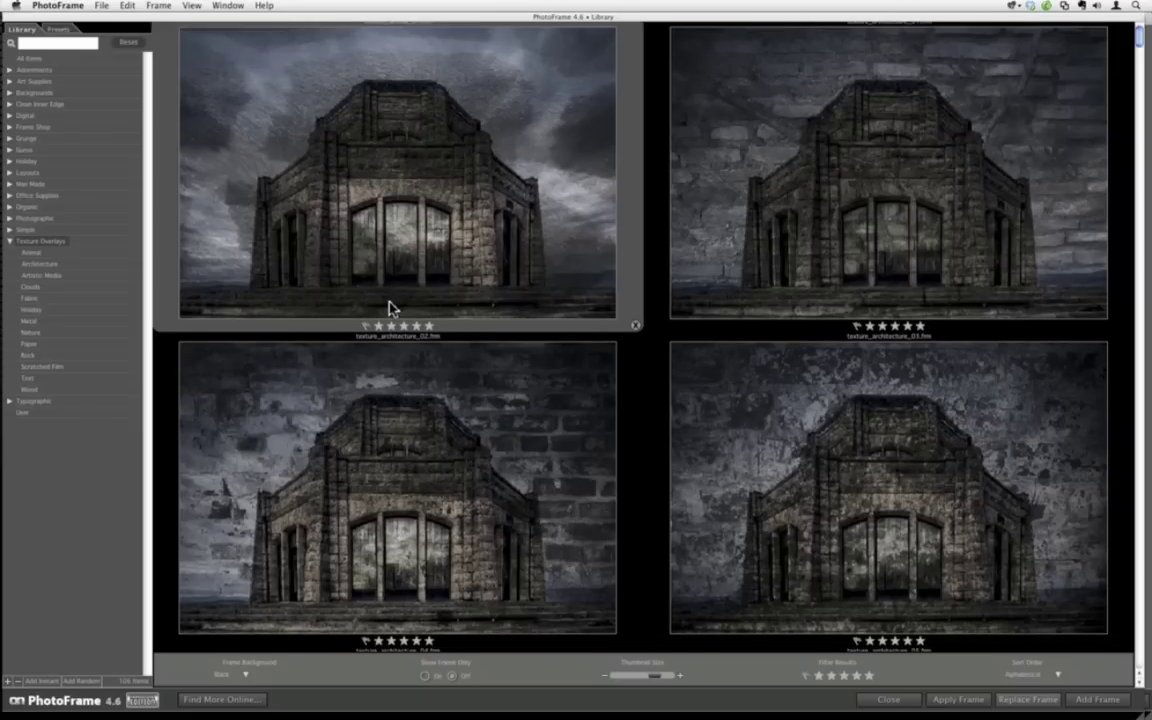
scroll(288, 365, "down", 5)
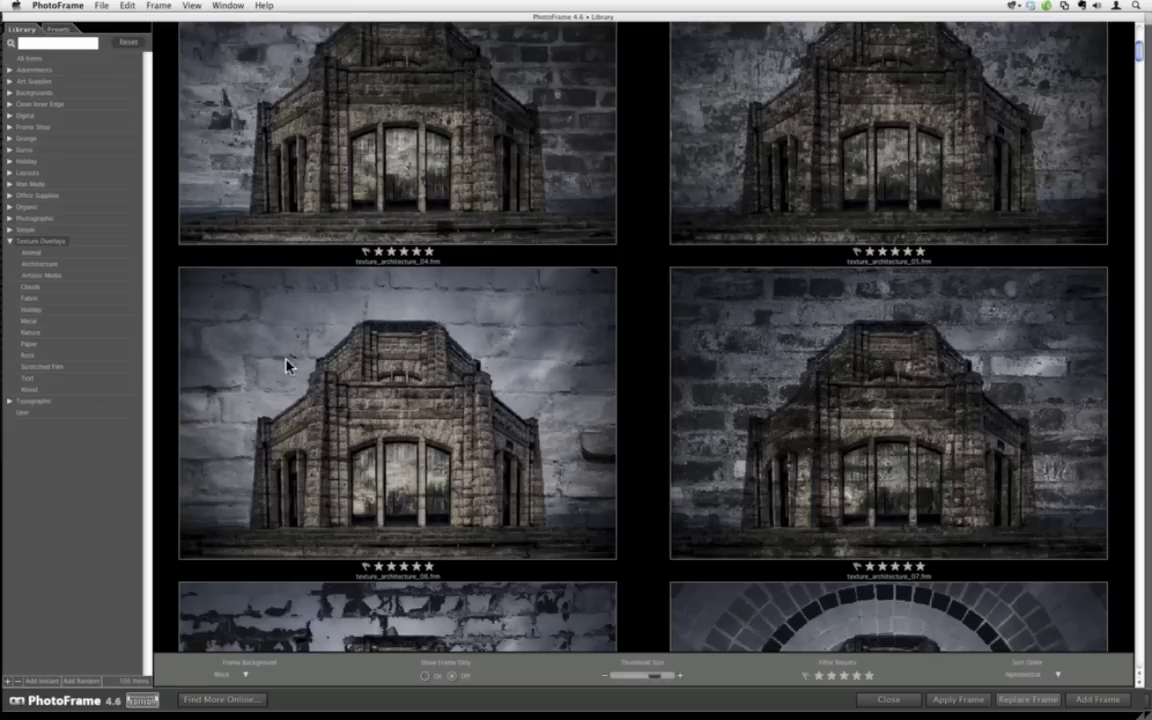
scroll(283, 364, "down", 1)
scroll(278, 364, "down", 5)
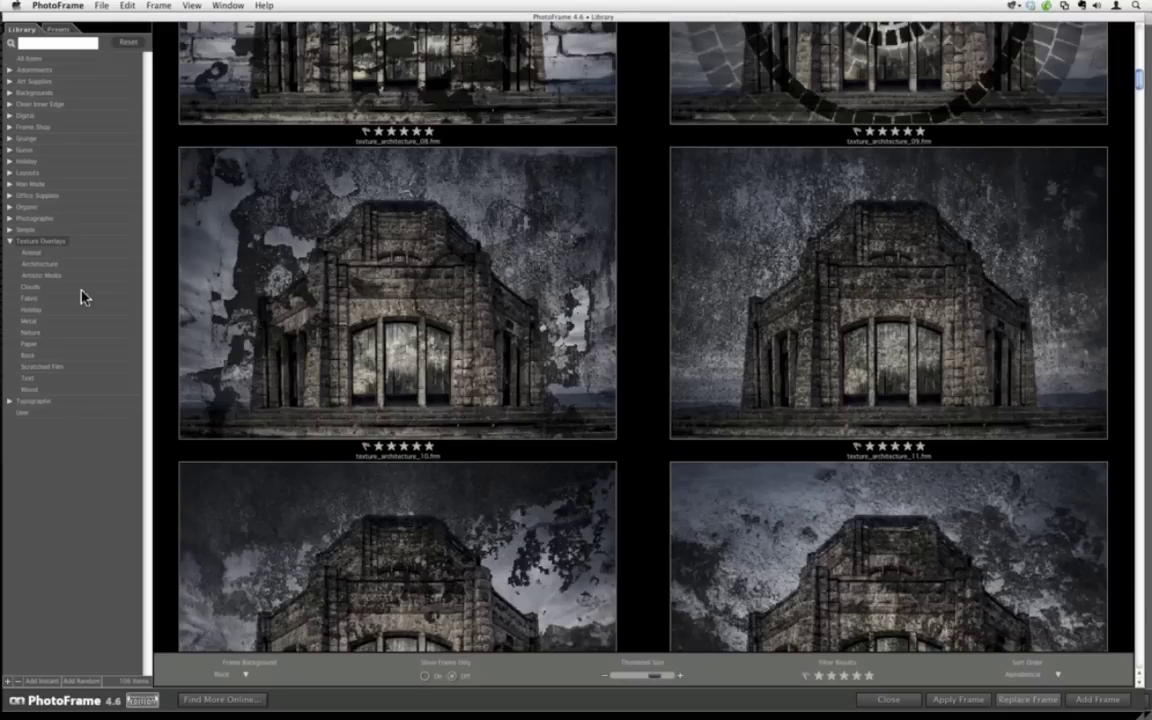
Browse the Clouds texture overlays and add the texture_clouds_05 frame to the image.
left_click(33, 290)
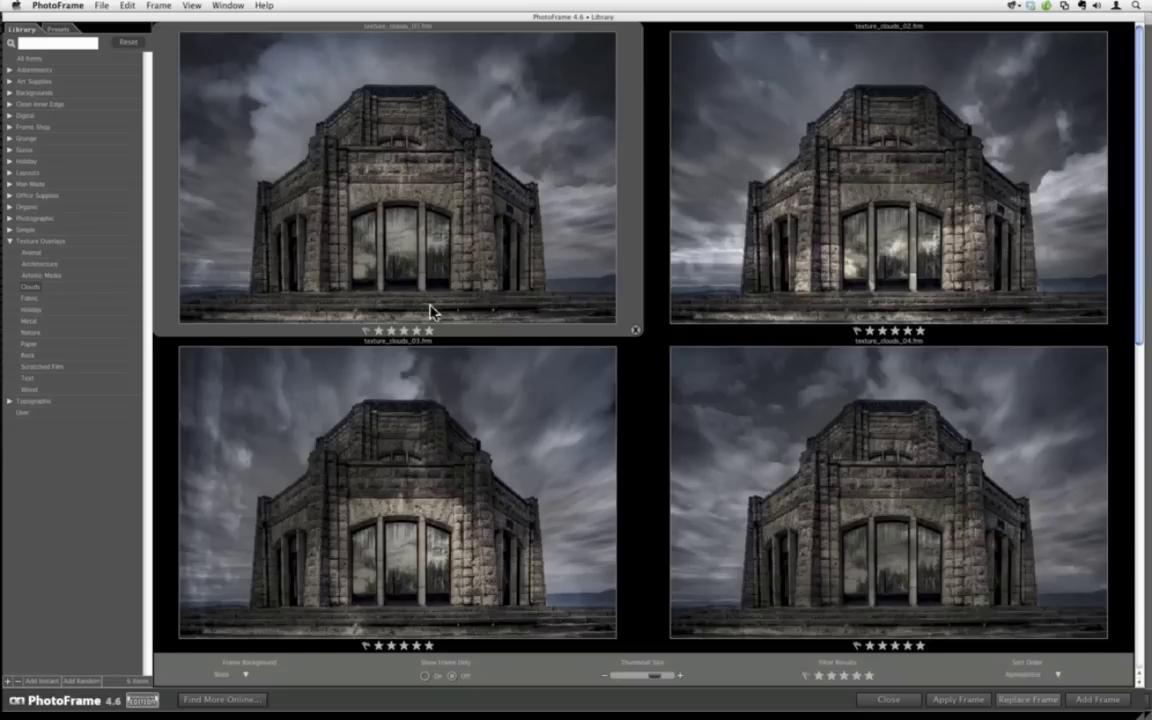
scroll(430, 311, "down", 1)
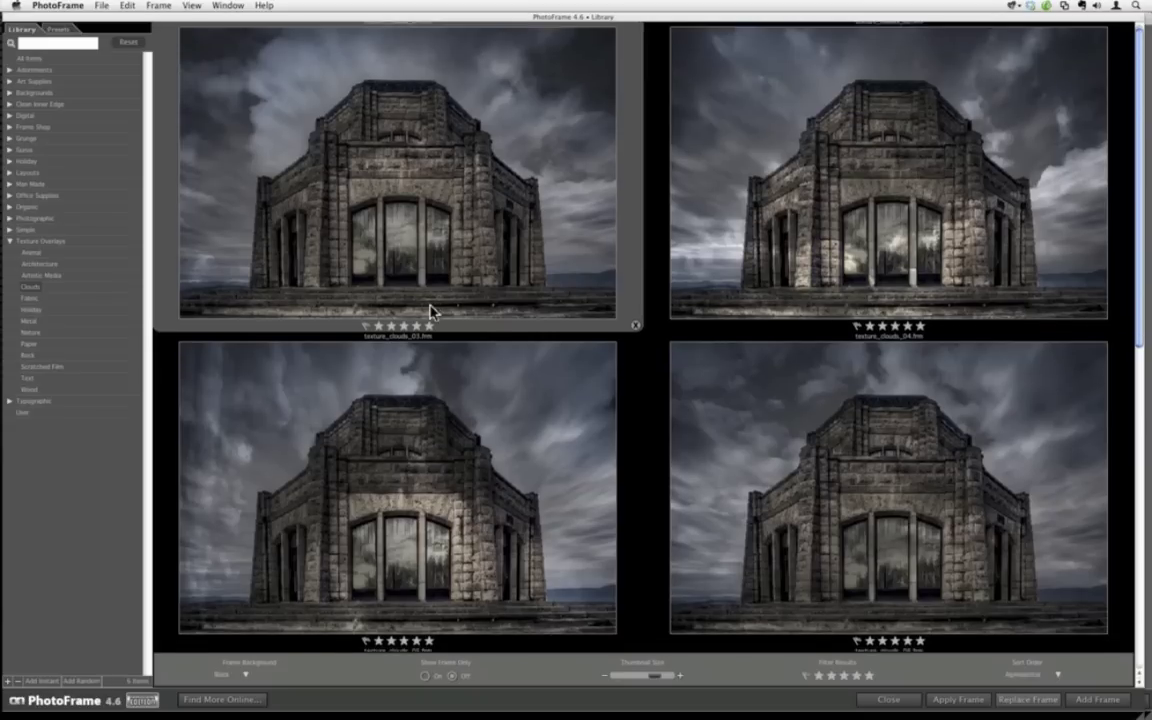
scroll(430, 311, "down", 5)
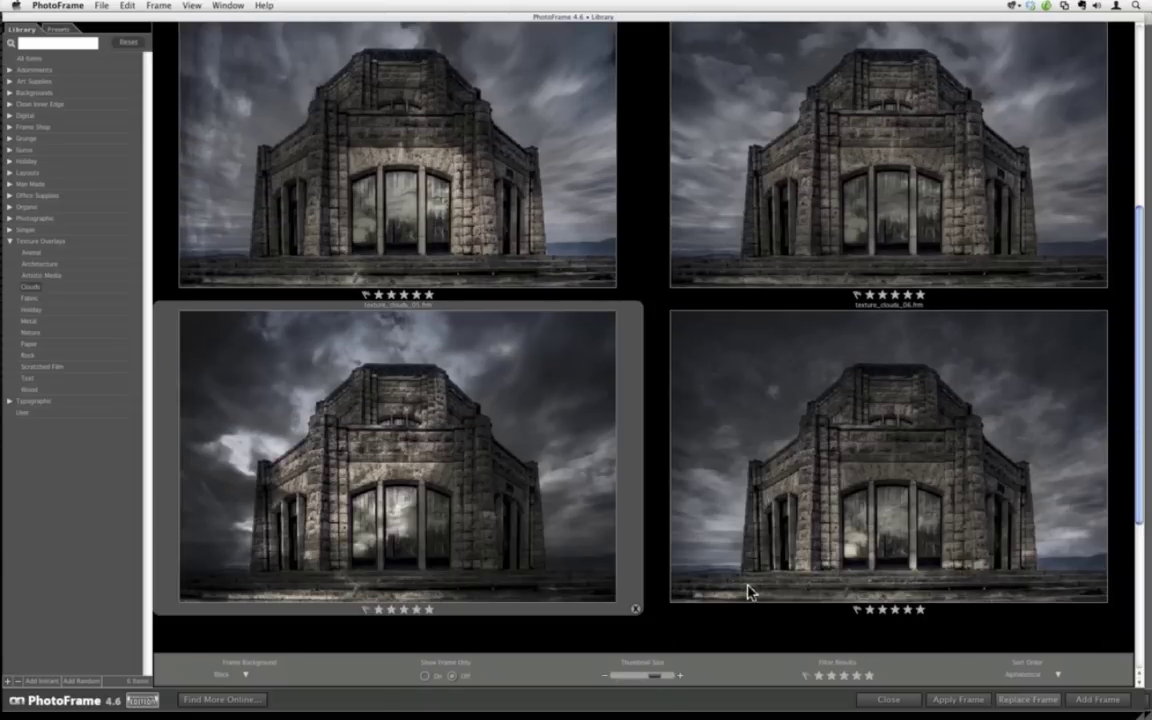
left_click(1083, 706)
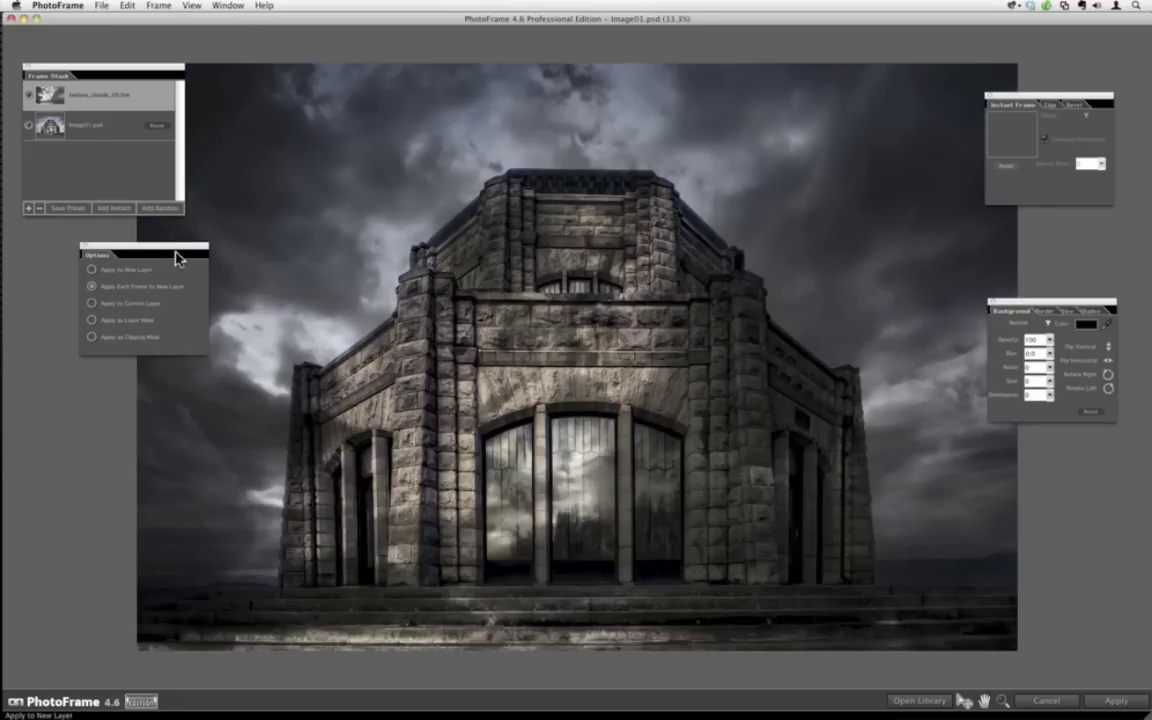
Move the Options, Border, Instant Frame and Frame Stack palettes outward to uncover more of the photo preview.
left_click_drag(176, 258, 108, 270)
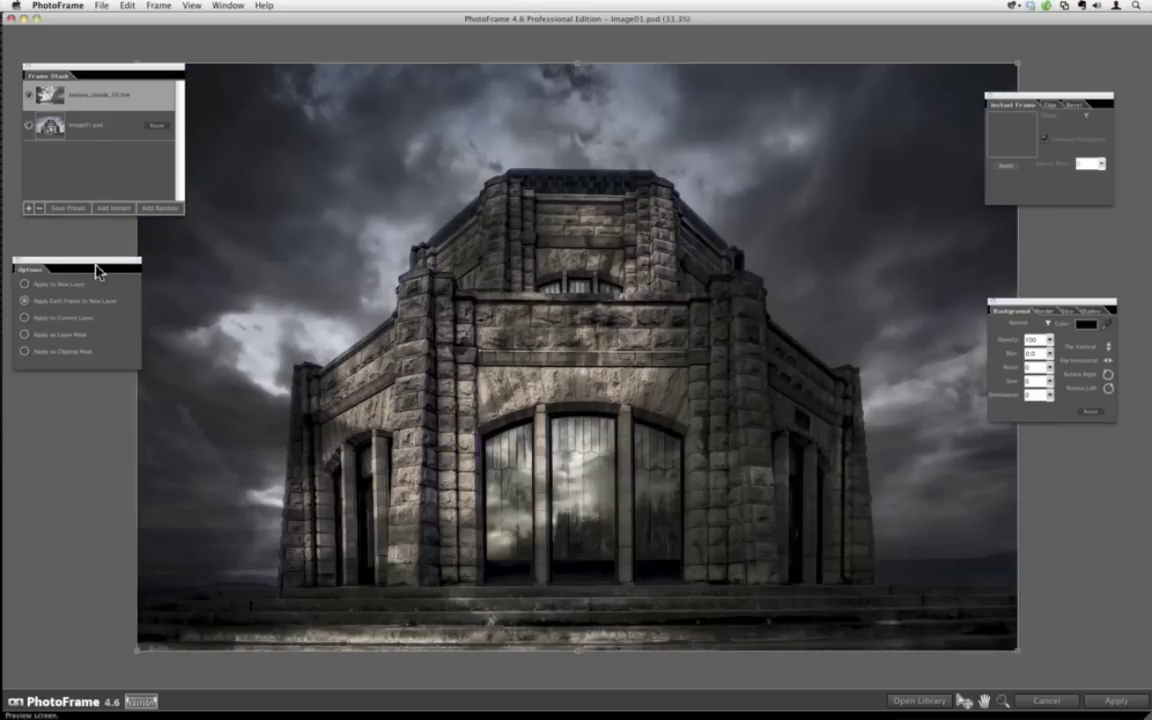
left_click(1045, 311)
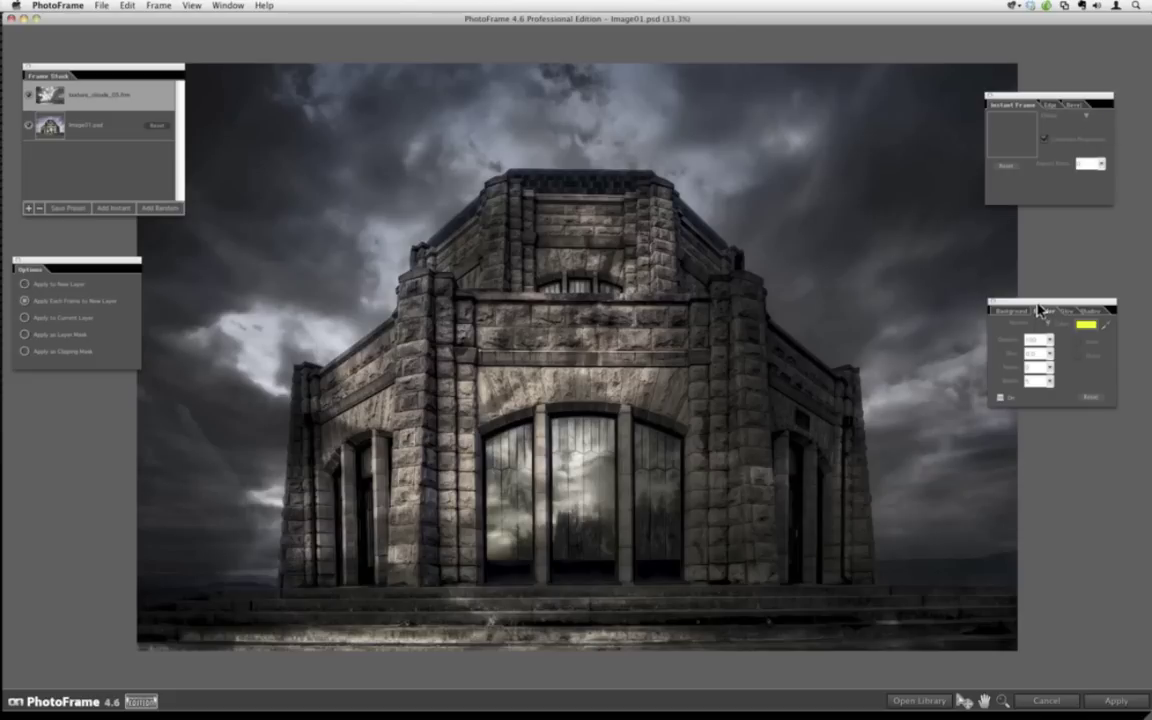
left_click_drag(1075, 300, 1110, 285)
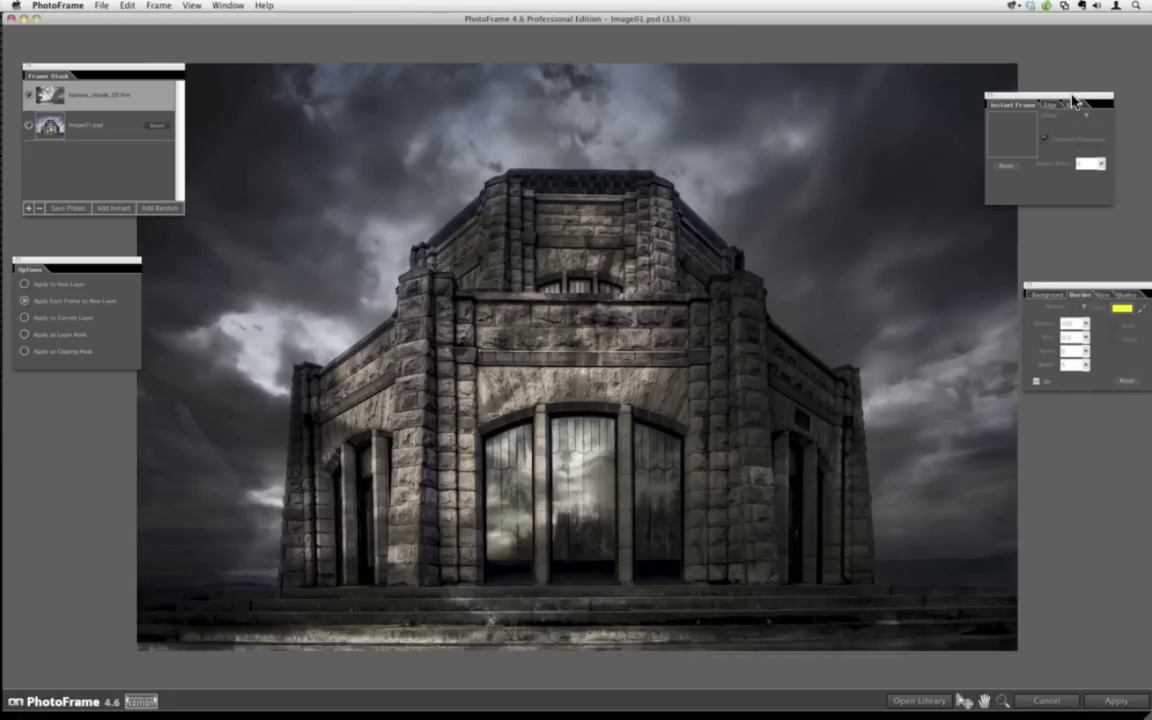
left_click_drag(1073, 100, 1111, 105)
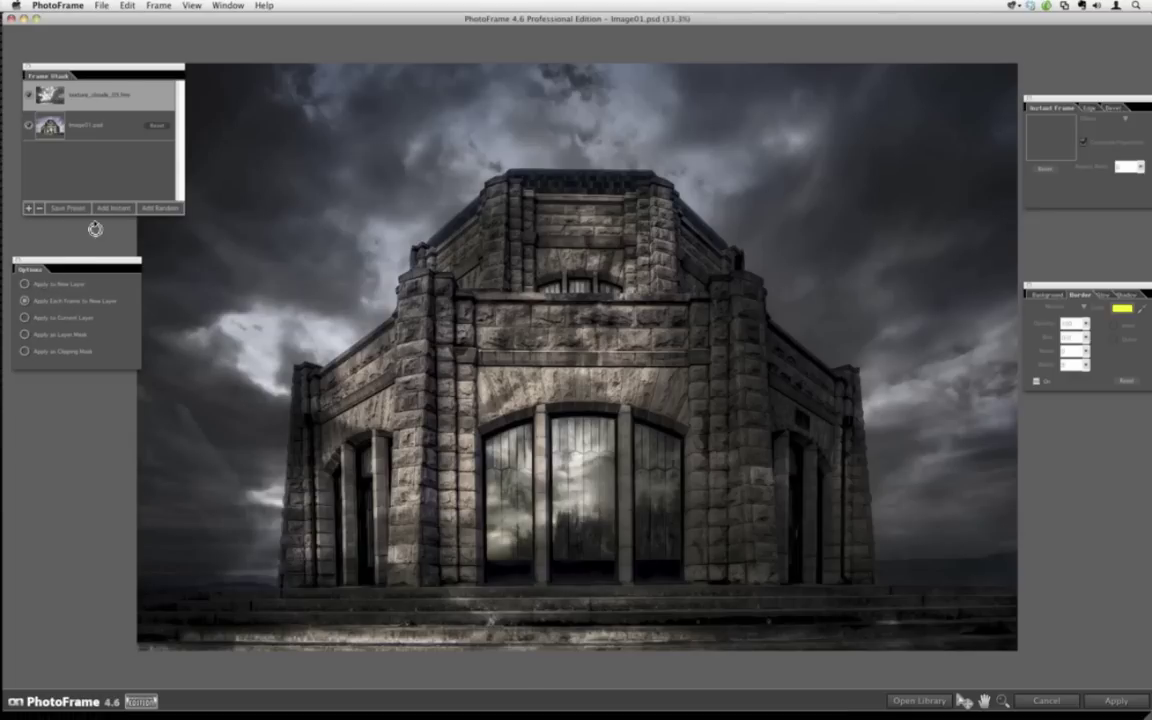
left_click(218, 6)
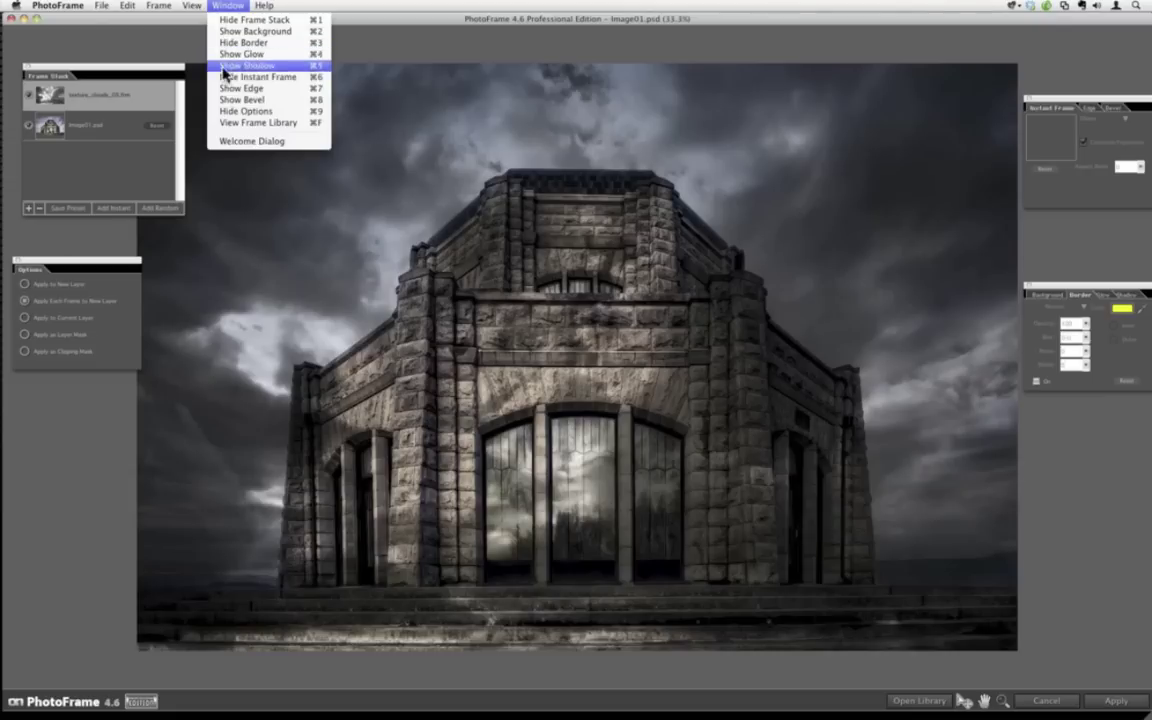
left_click(265, 116)
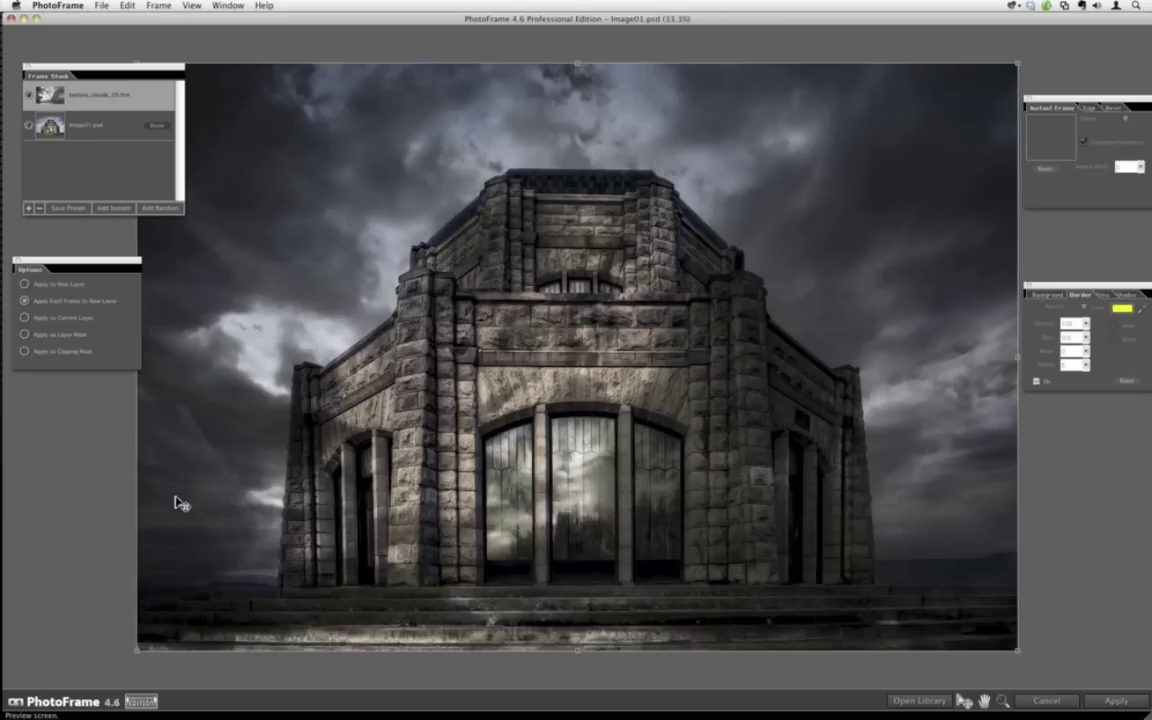
left_click_drag(133, 74, 120, 72)
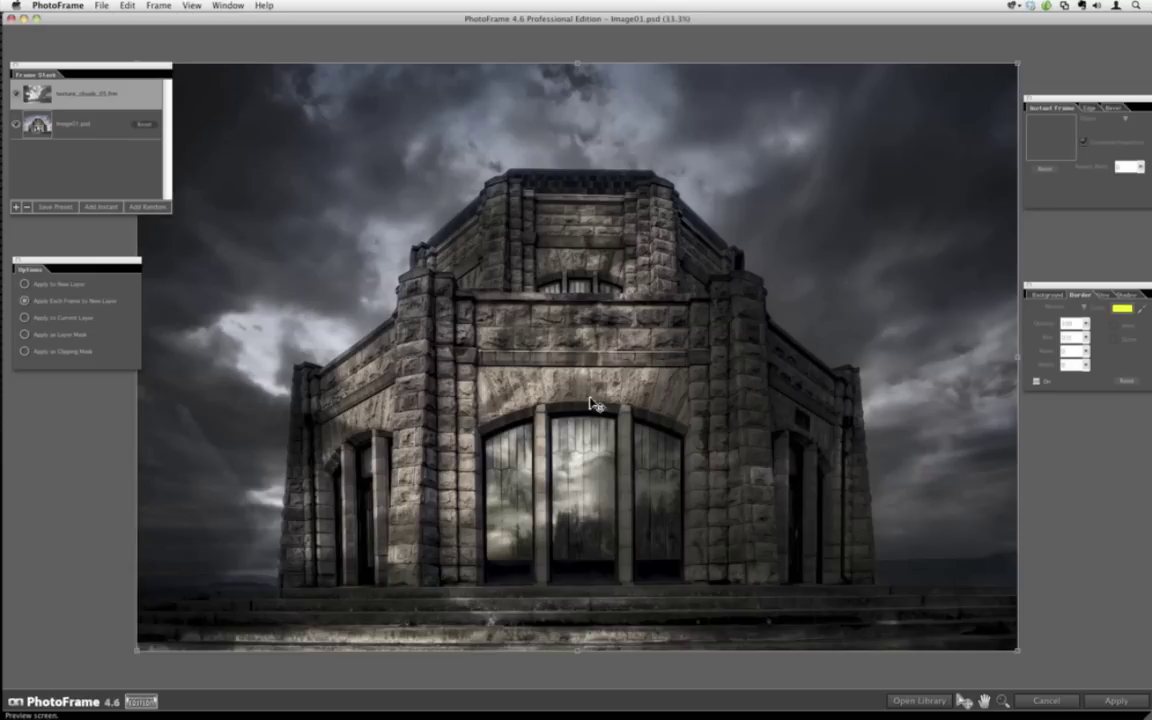
Show the frame's Background settings and stretch the cloud texture's upper edge slightly above the photo.
left_click(1046, 296)
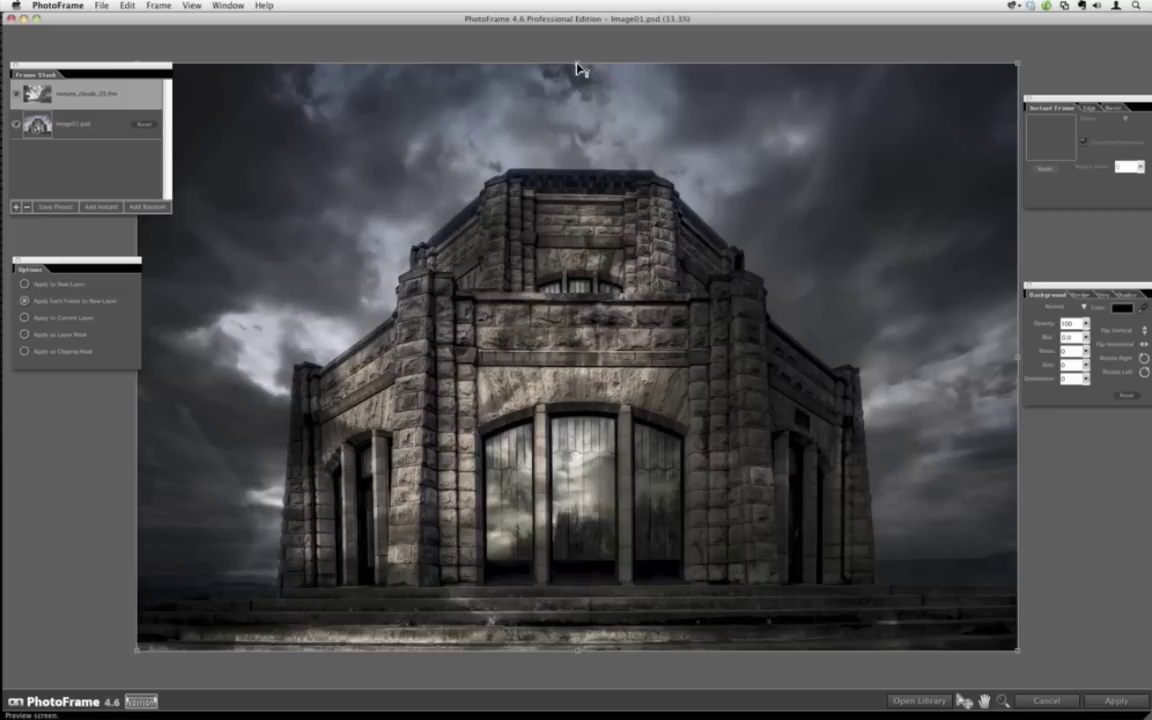
left_click_drag(577, 59, 577, 47)
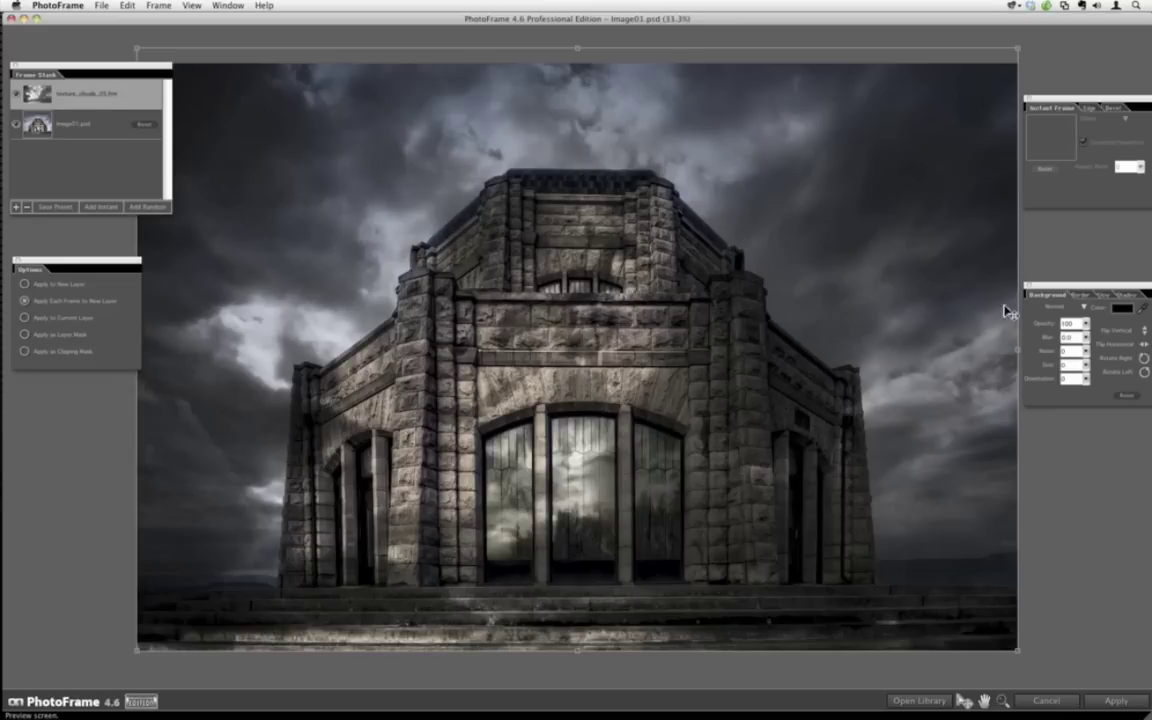
Review the cloud texture's blend modes while keeping Normal, and try a lower opacity before restoring it to 100.
left_click(1061, 308)
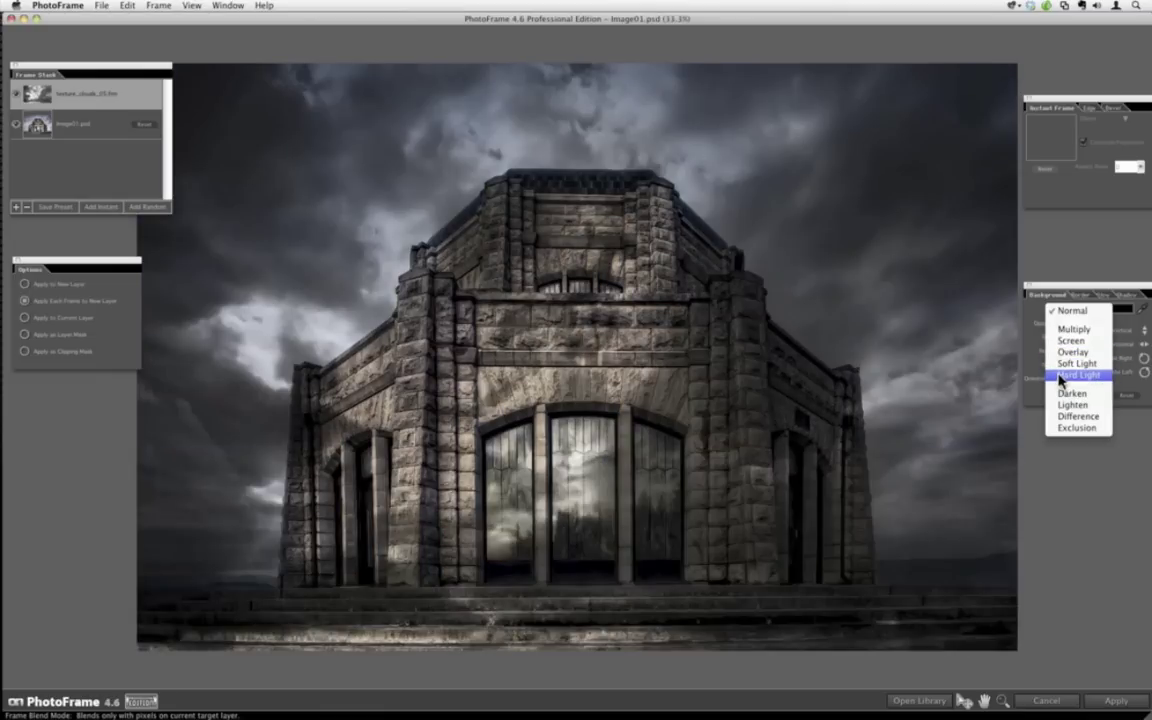
left_click(1058, 308)
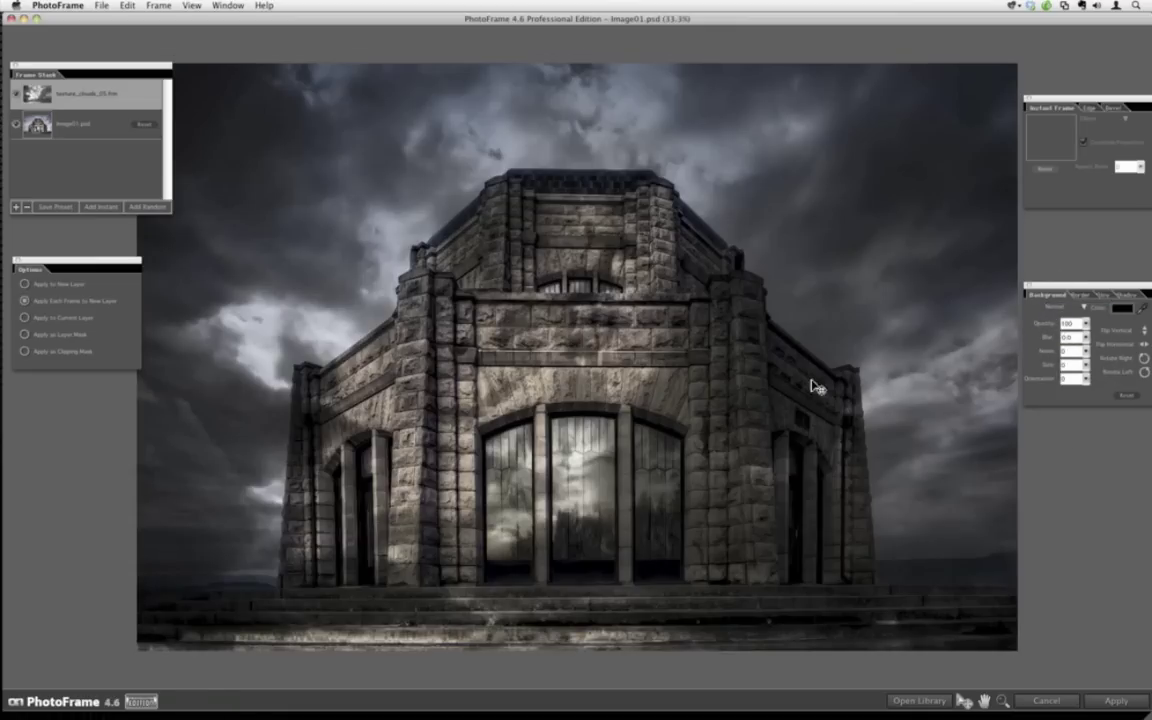
left_click(1087, 325)
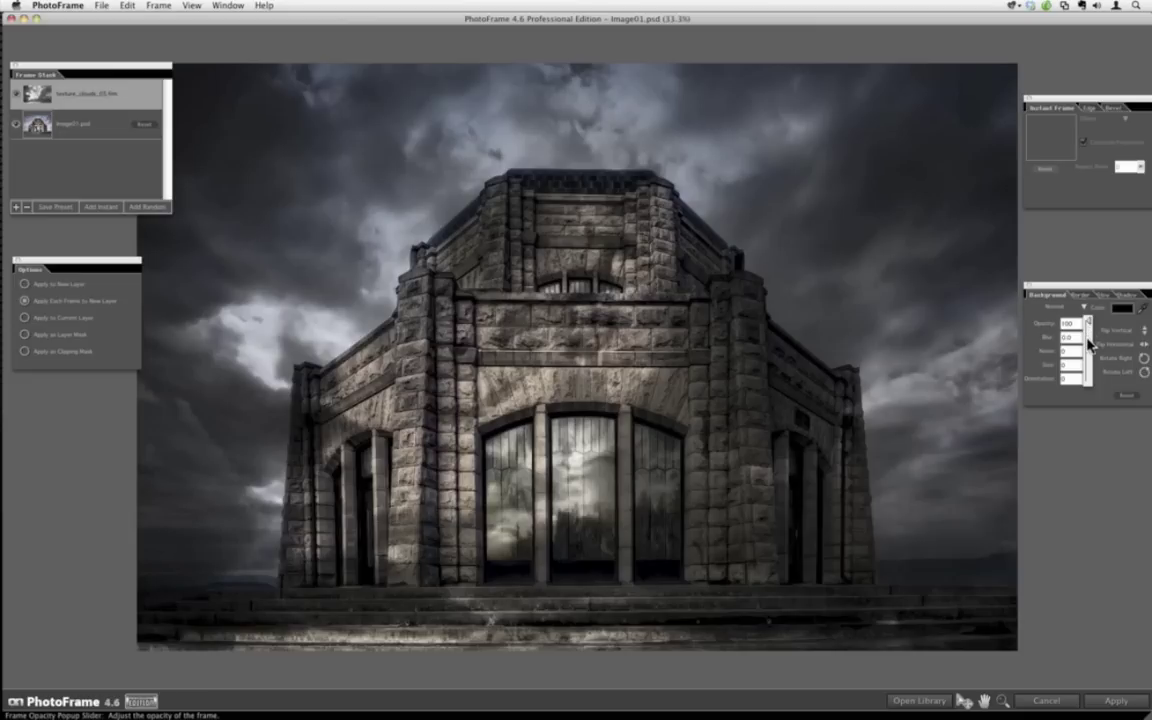
mouse_move(1088, 344)
left_mouse_down()
mouse_move(1088, 356)
mouse_move(1102, 333)
left_mouse_up()
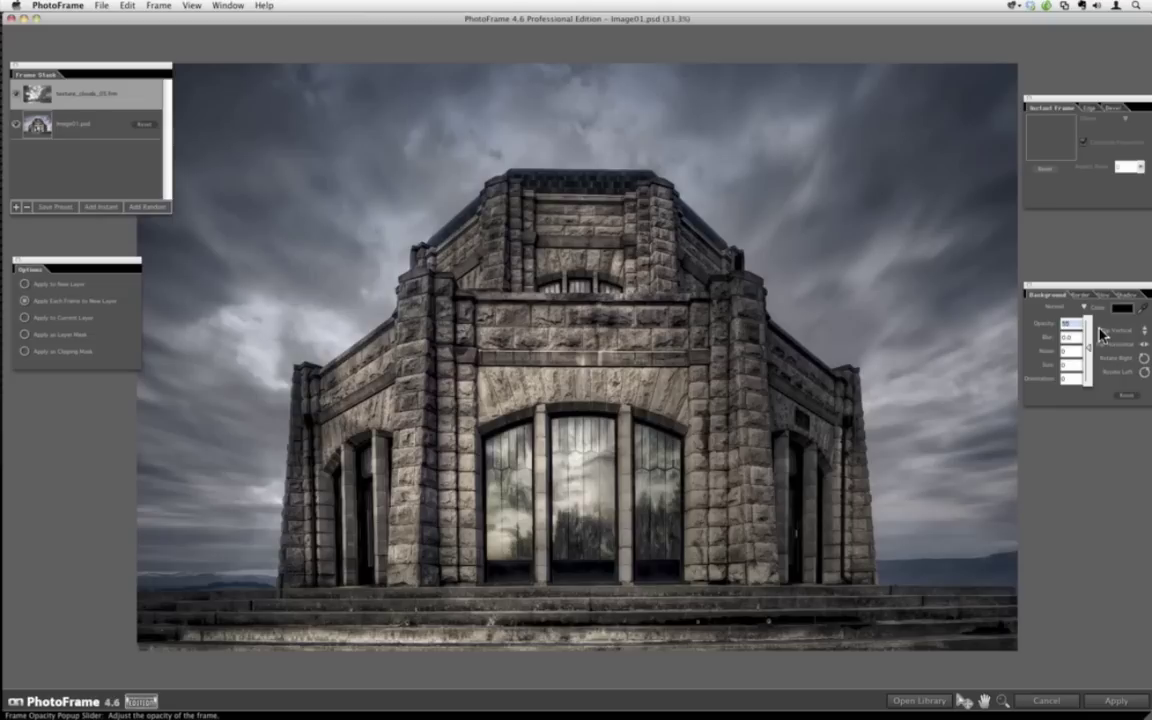
left_click_drag(1088, 368, 1093, 291)
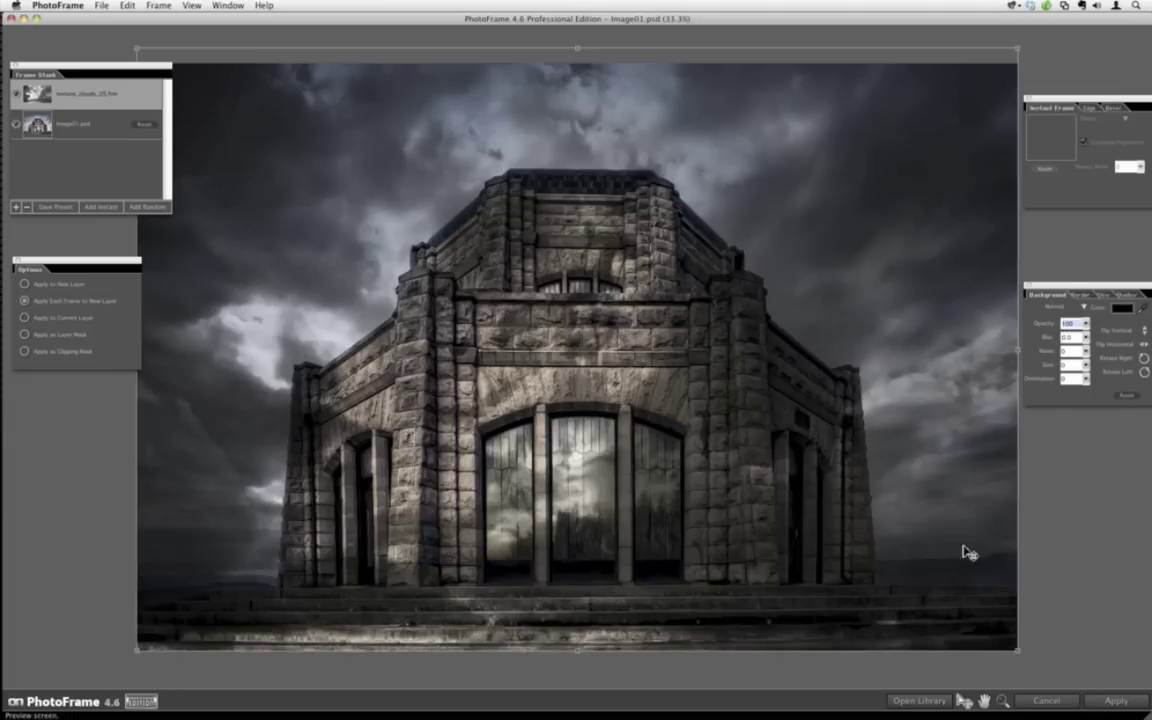
Cancel PhotoFrame to return to Photoshop and make the Texture1 group visible.
left_click(1049, 698)
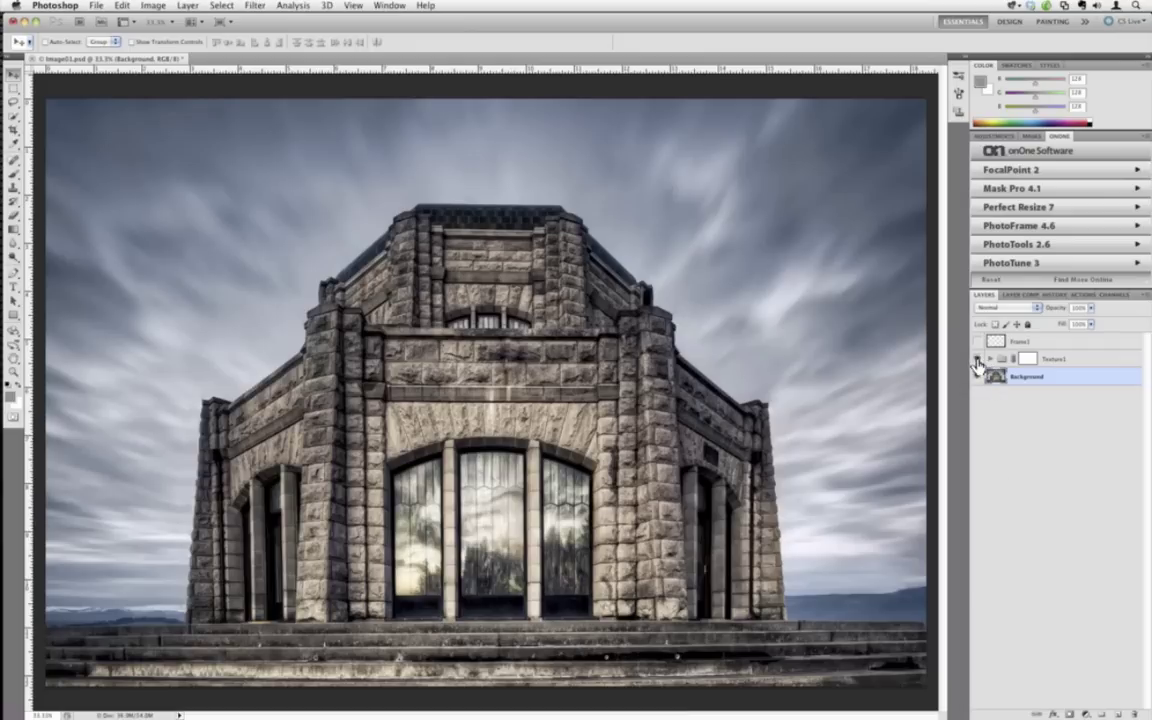
left_click(977, 359)
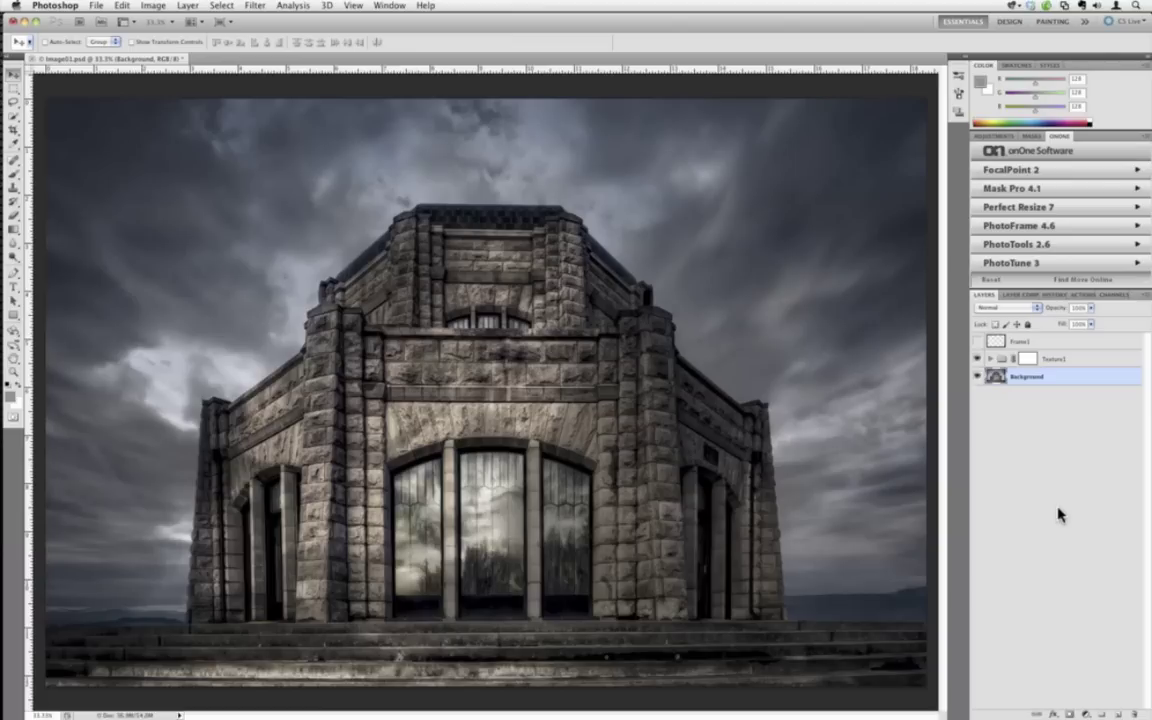
Expand the Texture1 group and toggle its cloud texture layer off and on to compare.
left_click(990, 358)
left_click(978, 377)
left_click(978, 378)
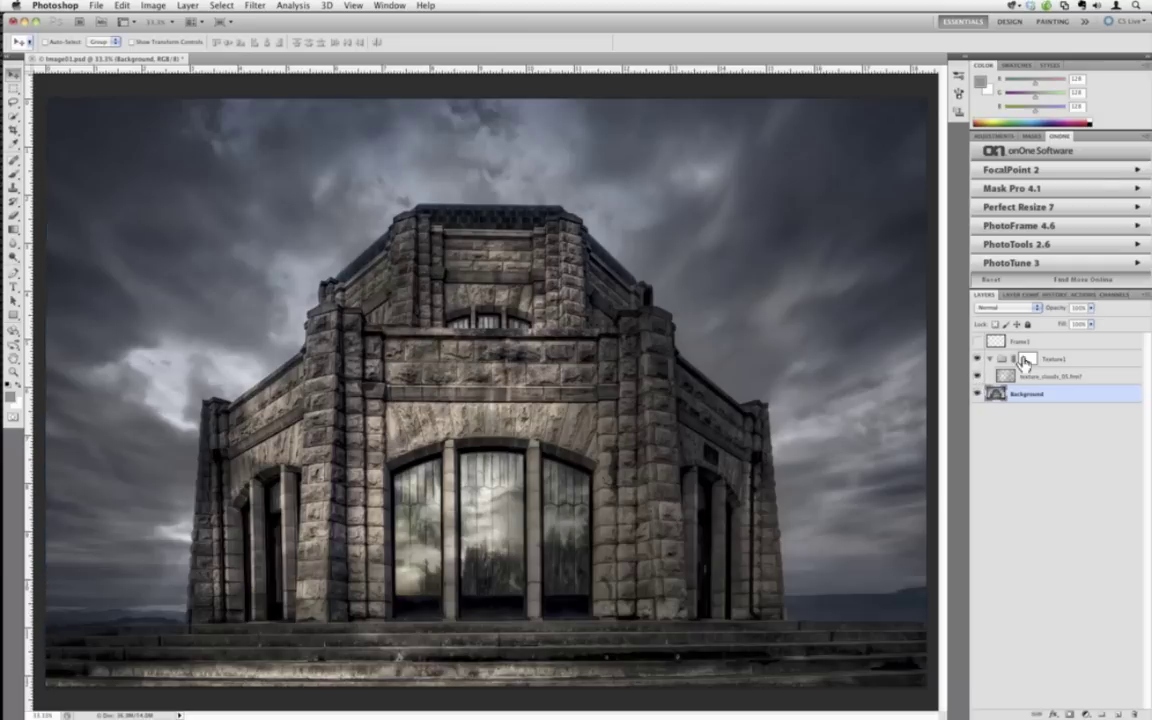
On the Texture1 group's mask, paint black with the Brush tool at 100% opacity over the central facade and steps.
left_click(1026, 359)
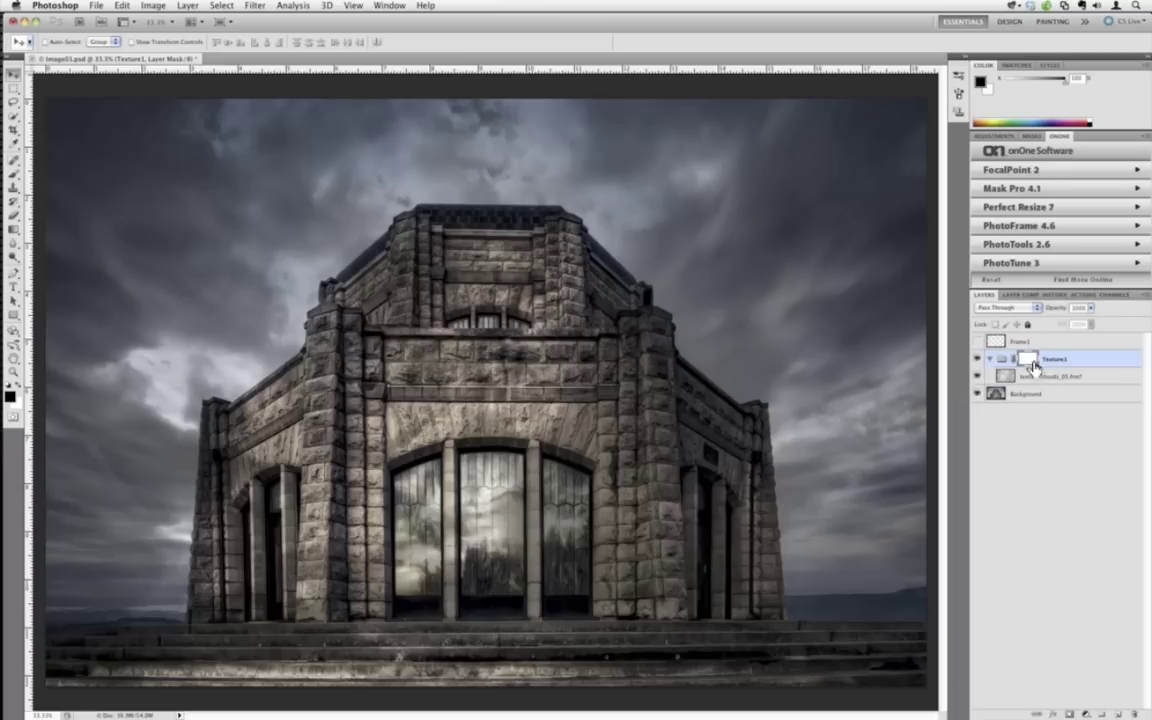
left_click(13, 176)
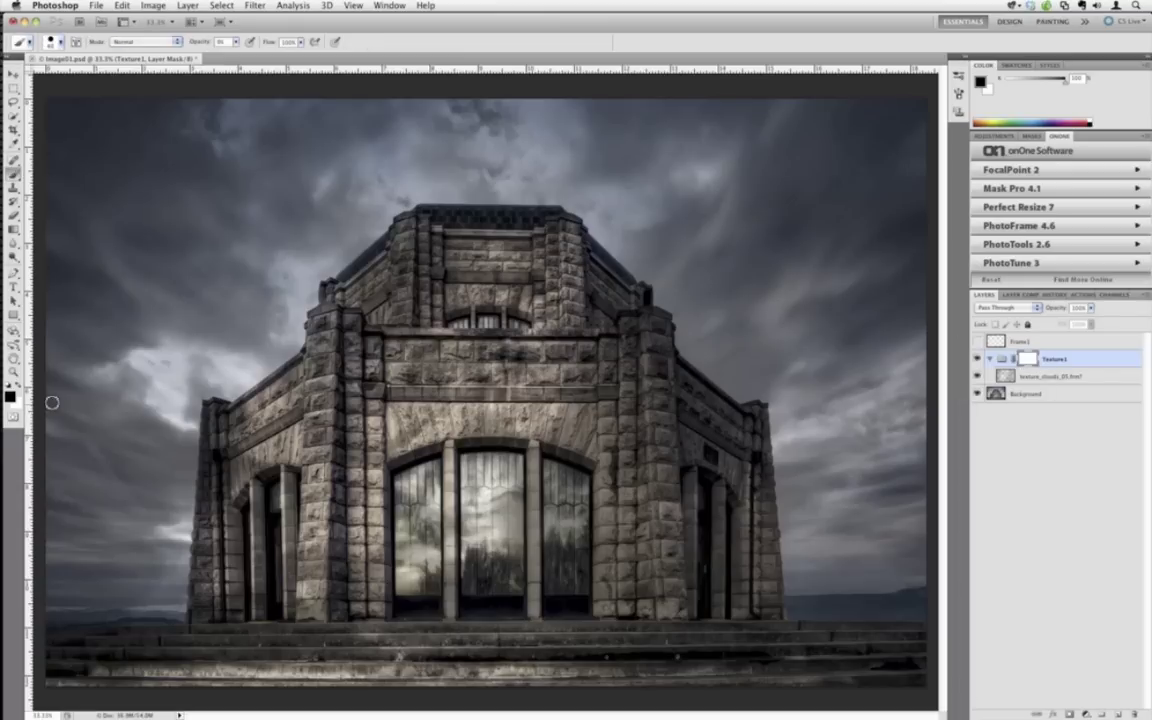
left_click_drag(182, 42, 220, 52)
mouse_move(517, 440)
left_mouse_down()
mouse_move(549, 419)
mouse_move(630, 489)
mouse_move(657, 669)
mouse_move(737, 680)
mouse_move(939, 666)
mouse_move(362, 658)
mouse_move(180, 669)
mouse_move(158, 638)
mouse_move(62, 650)
mouse_move(231, 647)
mouse_move(240, 455)
mouse_move(243, 557)
mouse_move(276, 545)
mouse_move(329, 598)
mouse_move(326, 648)
mouse_move(293, 638)
mouse_move(490, 619)
mouse_move(585, 517)
mouse_move(450, 610)
mouse_move(495, 655)
mouse_move(551, 604)
mouse_move(685, 565)
left_mouse_up()
Reduce the brush size and paint black on the Texture1 mask along the building's outer edges.
key("bracketleft")
key("bracketleft")
key("bracketleft")
key("bracketleft")
key("bracketleft")
key("bracketleft")
key("bracketleft")
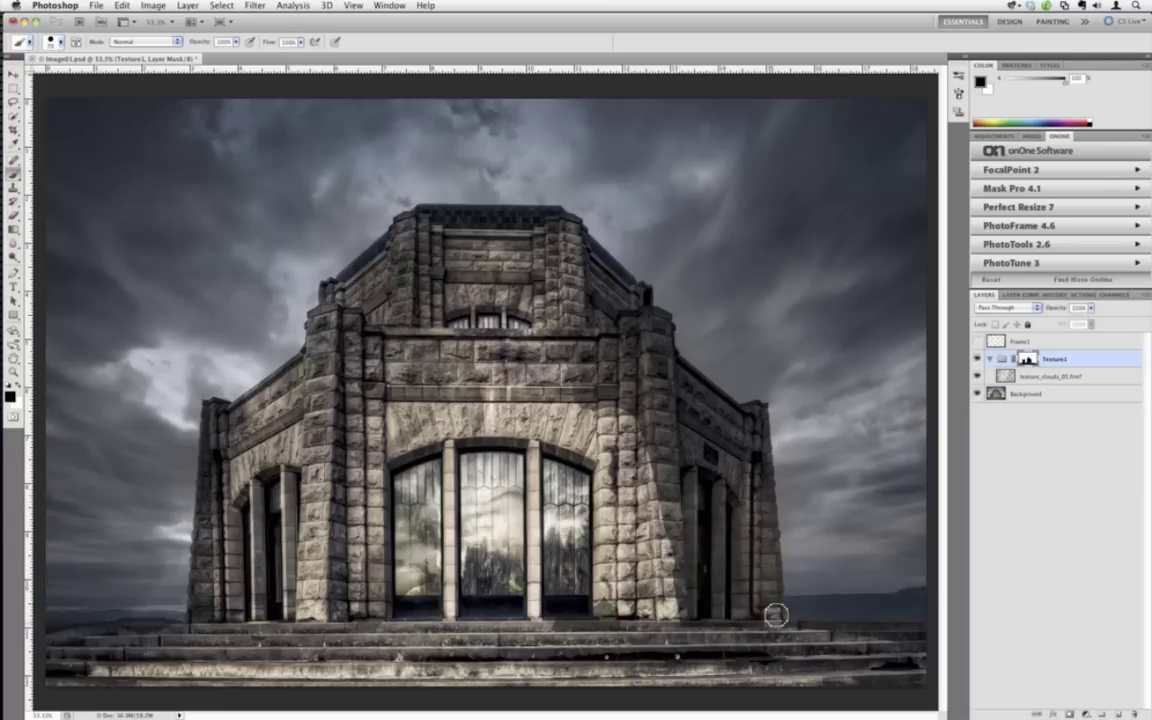
mouse_move(771, 610)
left_mouse_down()
mouse_move(755, 412)
mouse_move(721, 412)
mouse_move(736, 420)
mouse_move(667, 362)
mouse_move(658, 322)
mouse_move(626, 280)
mouse_move(556, 218)
mouse_move(515, 208)
mouse_move(426, 222)
mouse_move(442, 231)
mouse_move(426, 244)
mouse_move(414, 232)
mouse_move(395, 248)
mouse_move(398, 239)
mouse_move(330, 296)
mouse_move(309, 375)
mouse_move(291, 375)
mouse_move(246, 418)
mouse_move(217, 415)
mouse_move(198, 601)
left_mouse_up()
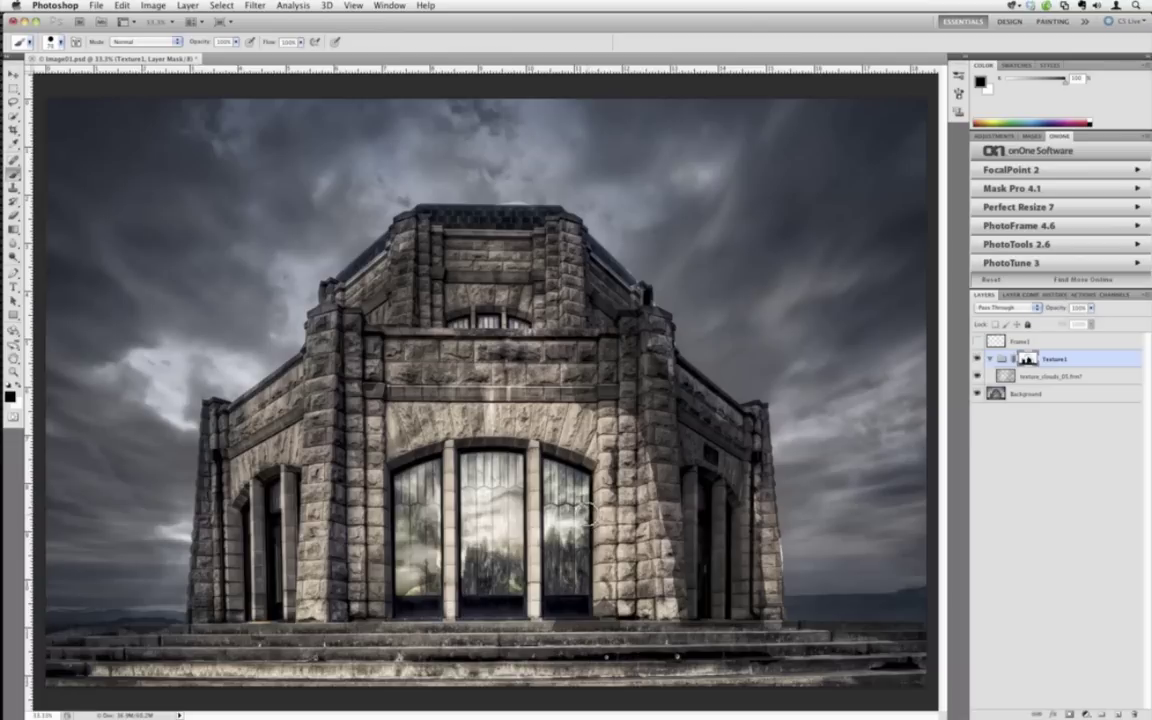
Display the mask overlay, paint black over the remaining unmasked building areas with a larger brush, and hide the overlay.
key("backslash")
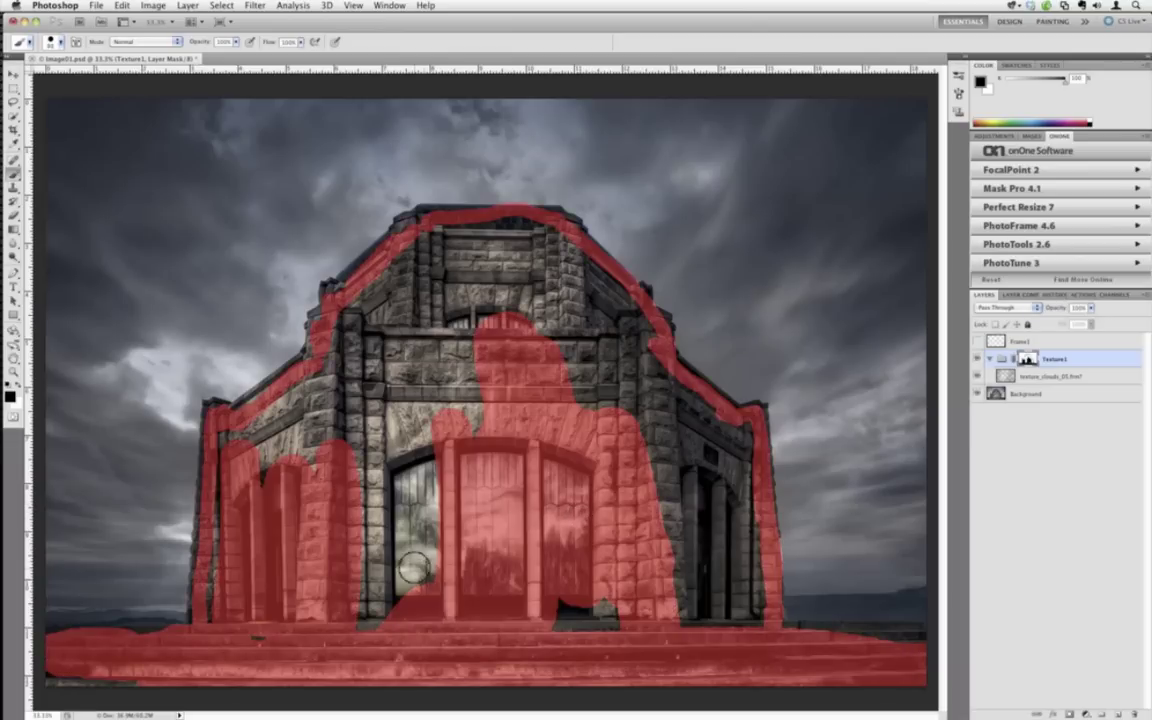
key("bracketright")
key("bracketright")
key("bracketright")
key("bracketright")
key("bracketright")
key("bracketright")
mouse_move(378, 622)
left_mouse_down()
mouse_move(363, 515)
mouse_move(392, 500)
mouse_move(429, 565)
mouse_move(421, 533)
mouse_move(529, 638)
mouse_move(582, 585)
mouse_move(616, 647)
mouse_move(687, 635)
mouse_move(685, 593)
mouse_move(722, 642)
mouse_move(732, 645)
mouse_move(737, 620)
mouse_move(740, 650)
mouse_move(753, 612)
mouse_move(741, 615)
mouse_move(722, 552)
mouse_move(730, 535)
mouse_move(742, 575)
mouse_move(743, 542)
mouse_move(708, 580)
mouse_move(680, 535)
mouse_move(705, 475)
mouse_move(695, 450)
mouse_move(730, 470)
mouse_move(742, 436)
mouse_move(703, 432)
mouse_move(635, 385)
mouse_move(635, 363)
mouse_move(685, 400)
mouse_move(640, 440)
mouse_move(595, 385)
mouse_move(630, 318)
left_mouse_up()
mouse_move(711, 432)
left_mouse_down()
mouse_move(495, 355)
mouse_move(268, 420)
mouse_move(212, 485)
mouse_move(222, 500)
mouse_move(320, 358)
mouse_move(275, 425)
mouse_move(350, 348)
mouse_move(362, 390)
mouse_move(415, 330)
mouse_move(396, 358)
mouse_move(310, 335)
mouse_move(205, 400)
mouse_move(280, 472)
mouse_move(255, 460)
mouse_move(380, 481)
mouse_move(244, 597)
mouse_move(242, 625)
mouse_move(206, 656)
mouse_move(116, 661)
mouse_move(219, 599)
left_mouse_up()
mouse_move(509, 318)
left_mouse_down()
mouse_move(340, 378)
mouse_move(368, 283)
mouse_move(440, 270)
mouse_move(597, 301)
mouse_move(612, 283)
mouse_move(514, 239)
mouse_move(476, 244)
mouse_move(546, 229)
mouse_move(476, 226)
mouse_move(419, 242)
mouse_move(455, 249)
mouse_move(398, 335)
mouse_move(492, 222)
mouse_move(527, 224)
mouse_move(420, 298)
left_mouse_up()
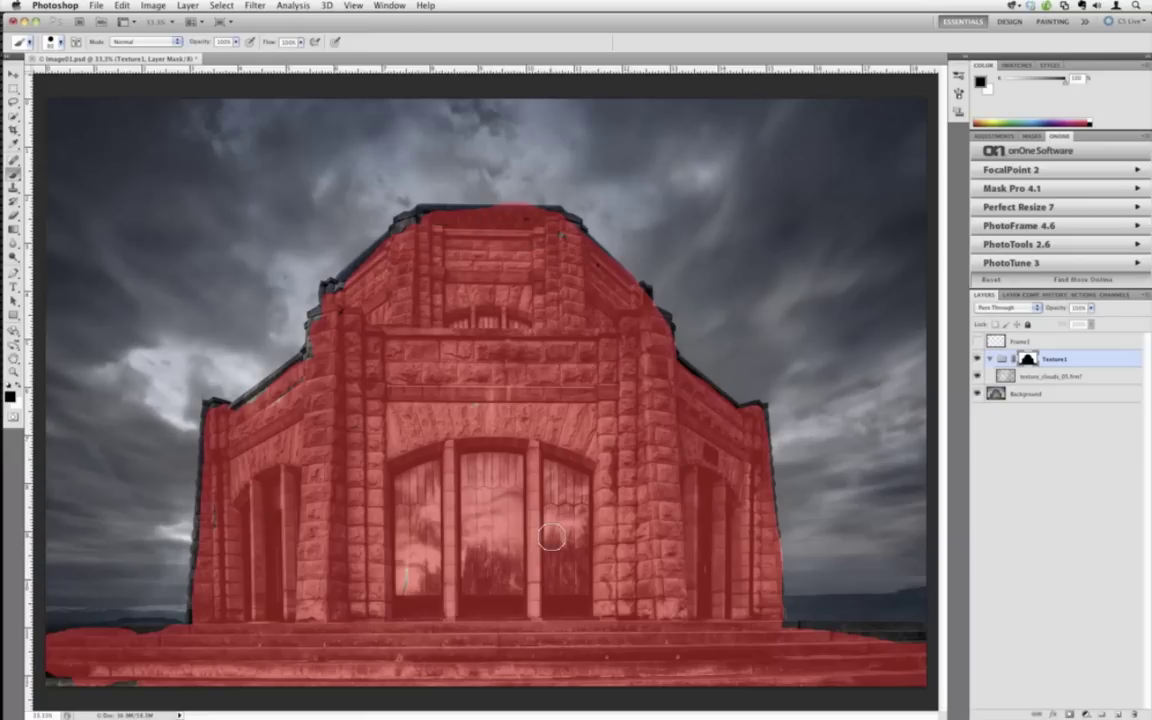
key("backslash")
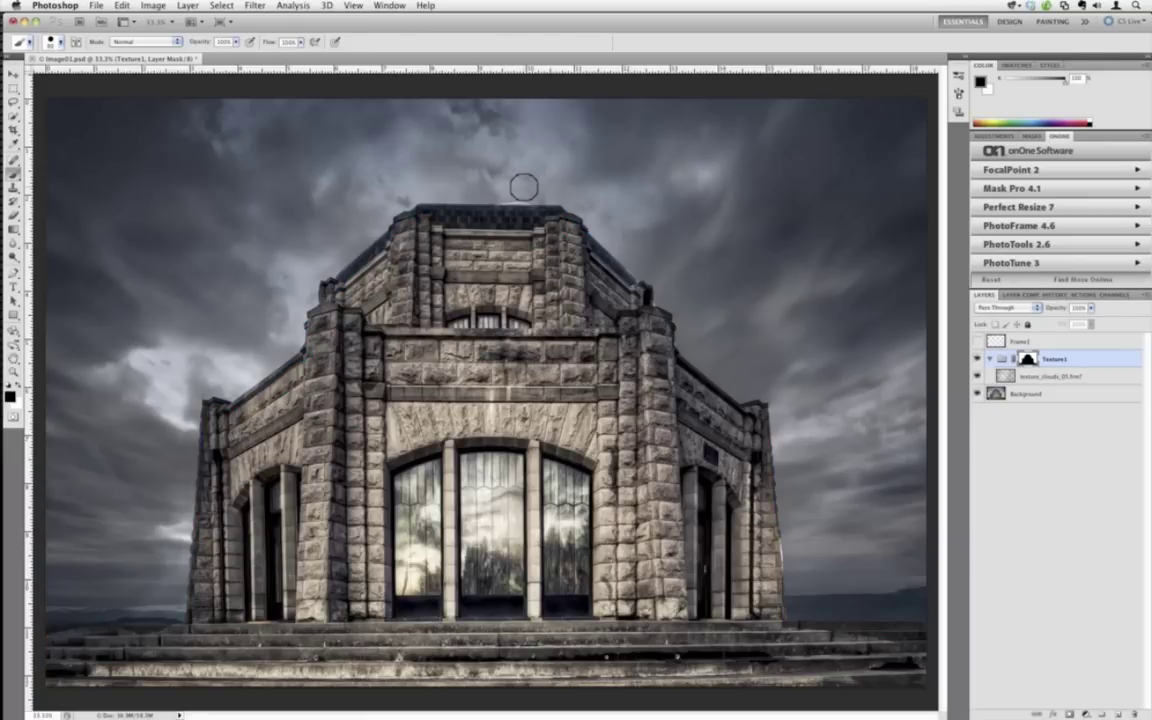
Switch the painting color to white and shrink the brush to touch up the mask around the roofline.
key("x")
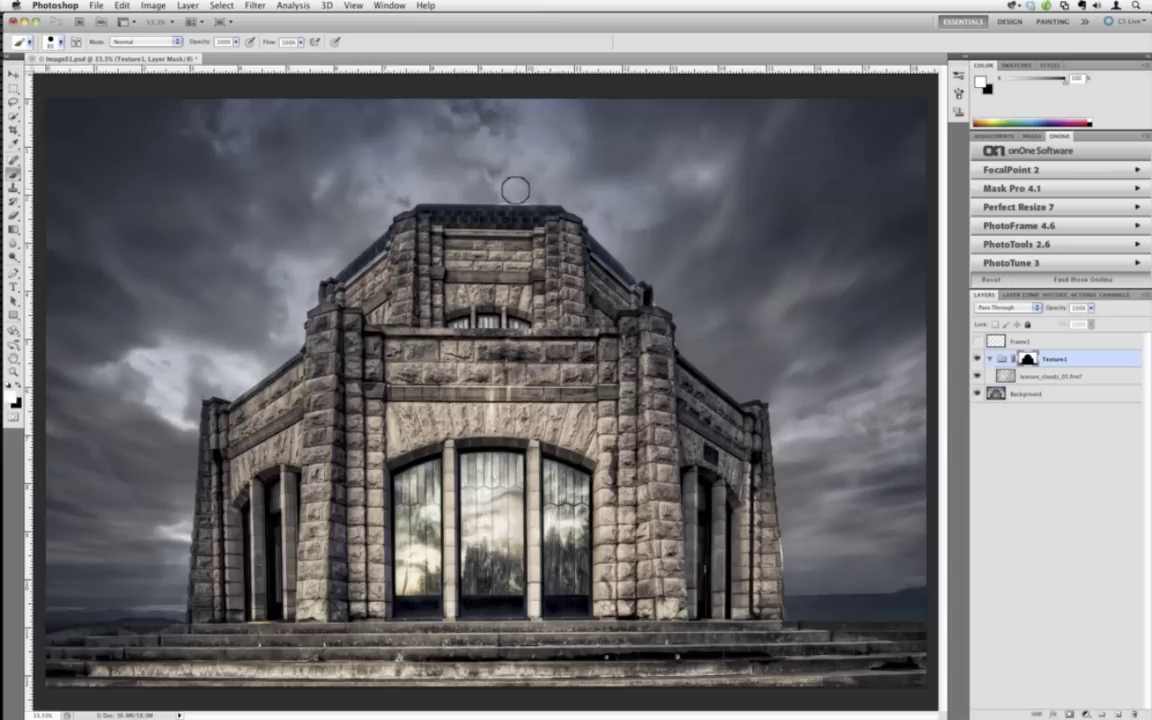
key("bracketleft")
key("bracketleft")
key("bracketleft")
key("bracketleft")
key("bracketleft")
key("bracketright")
Disable the Texture1 group's layer mask to compare the effect, and enable it again.
right_click(1022, 360)
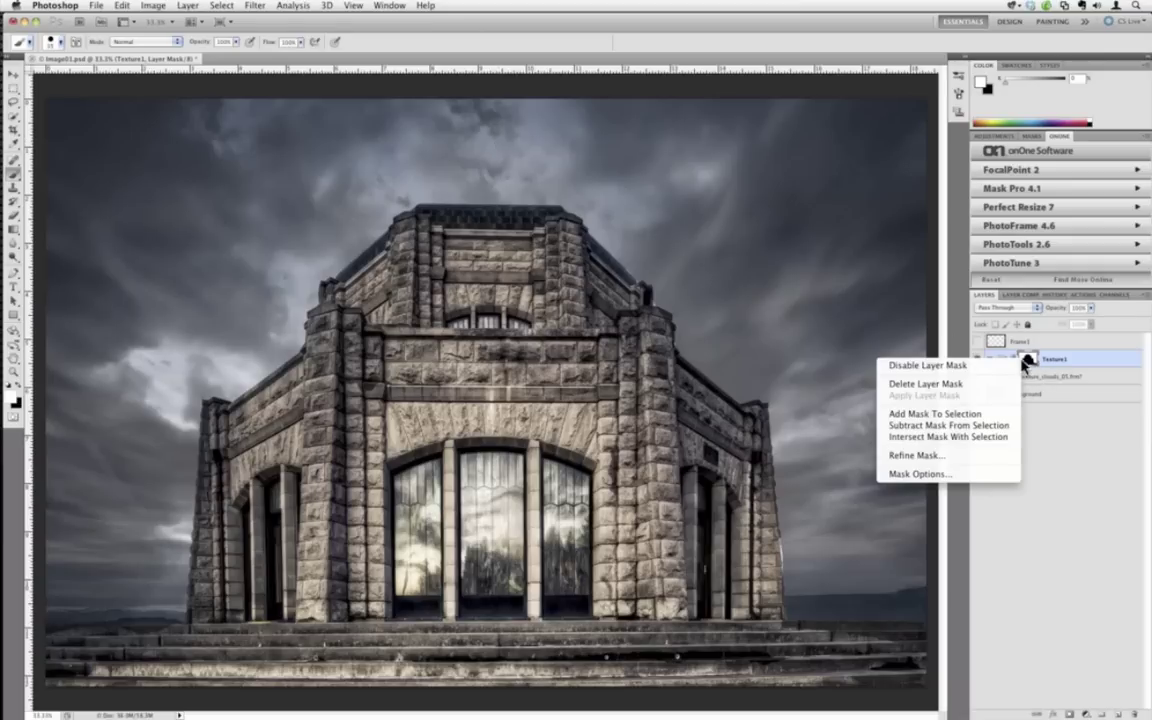
left_click(1012, 366)
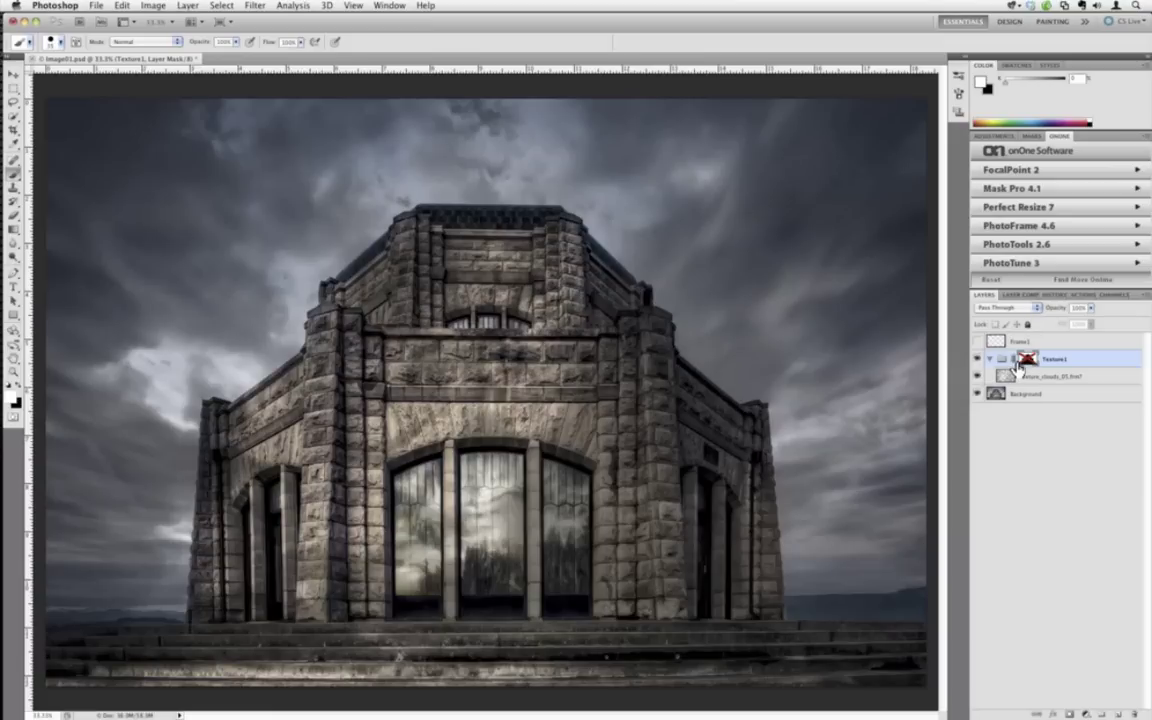
right_click(1020, 367)
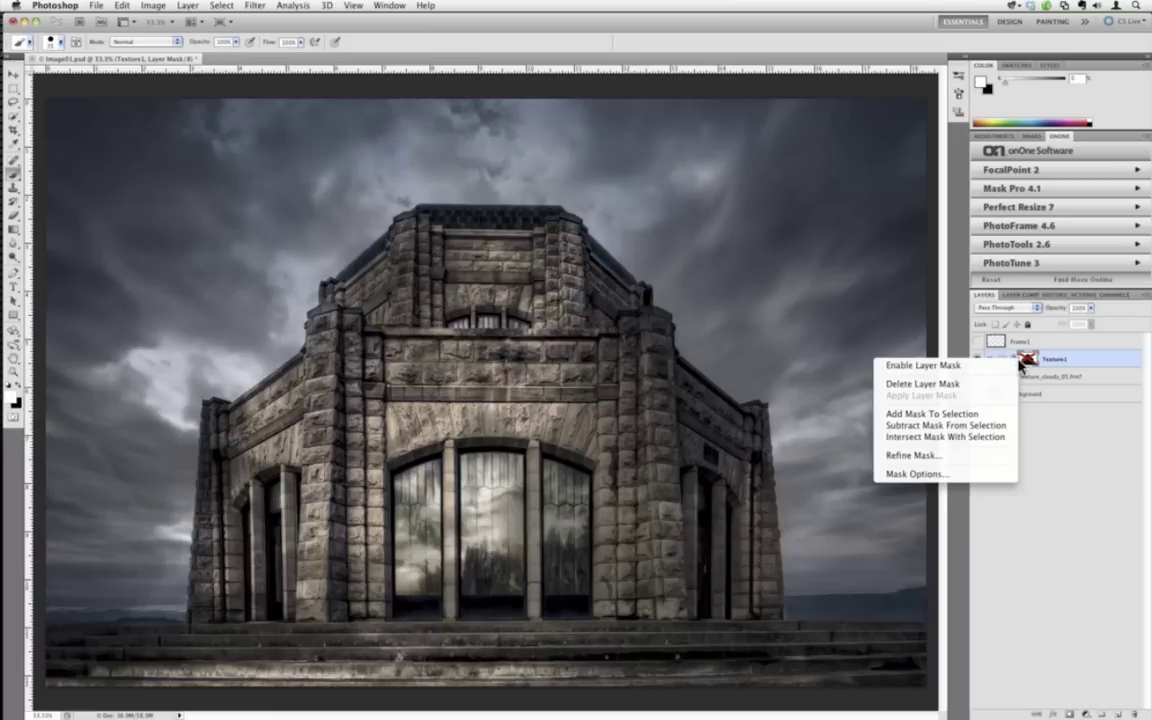
left_click(850, 333)
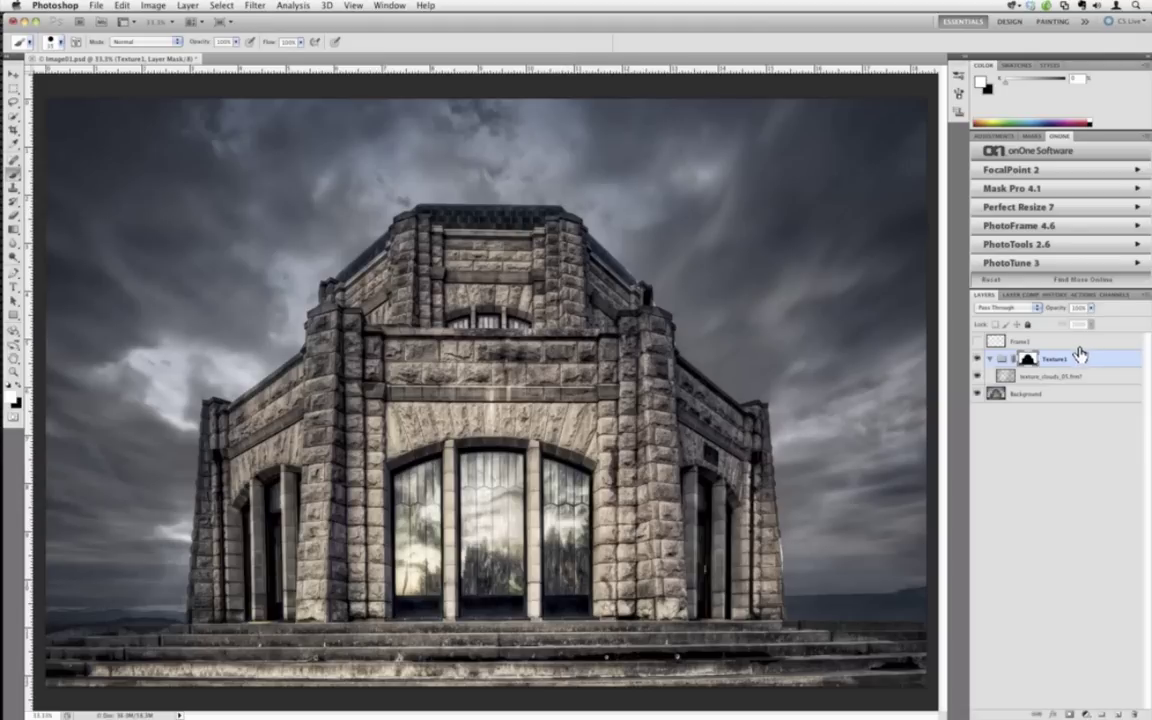
Lower the Texture1 group's opacity to 77% and hide the group to compare with the original photo.
left_click_drag(1056, 308, 1044, 312)
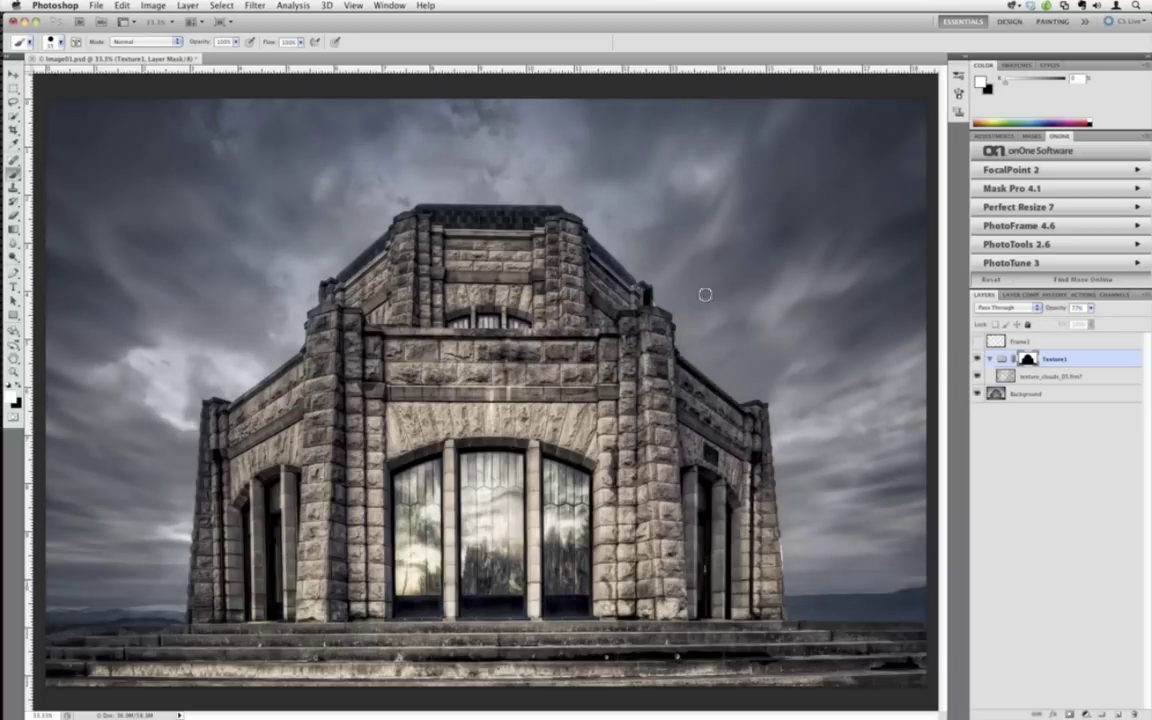
left_click(976, 361)
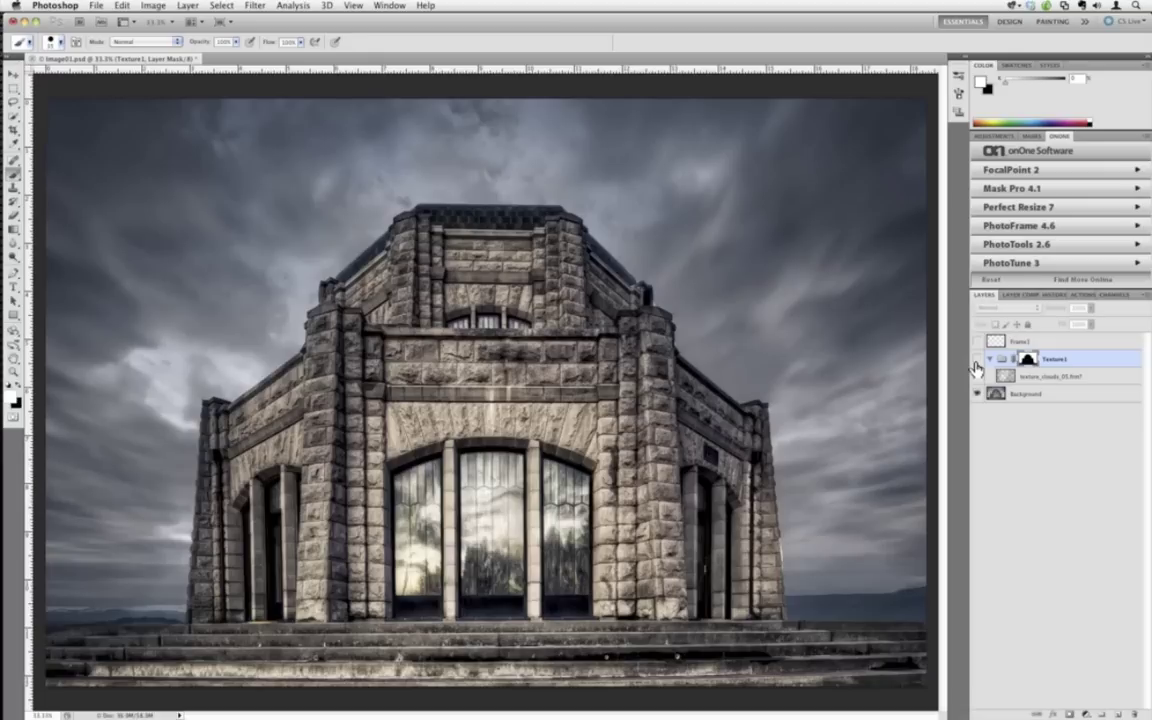
Show the Texture1 group again and switch the painting color to black.
left_click(976, 364)
left_click(980, 364)
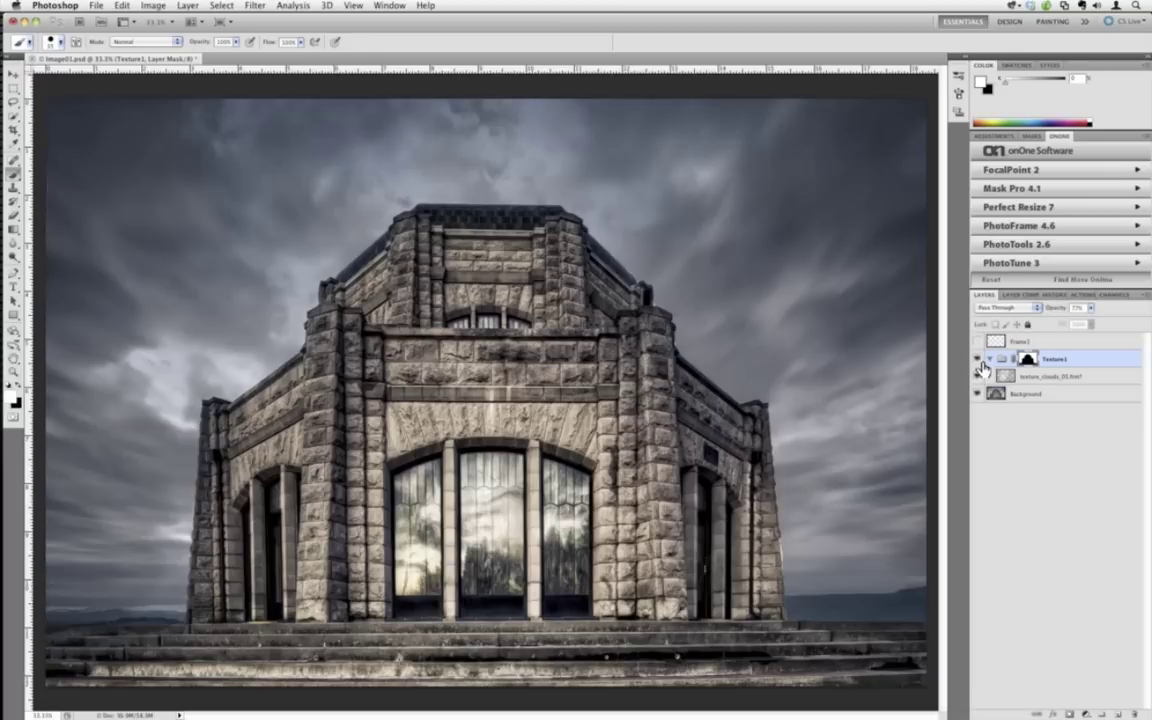
key("XF86AudioLowerVolume")
key("x")
key("x")
key("x")
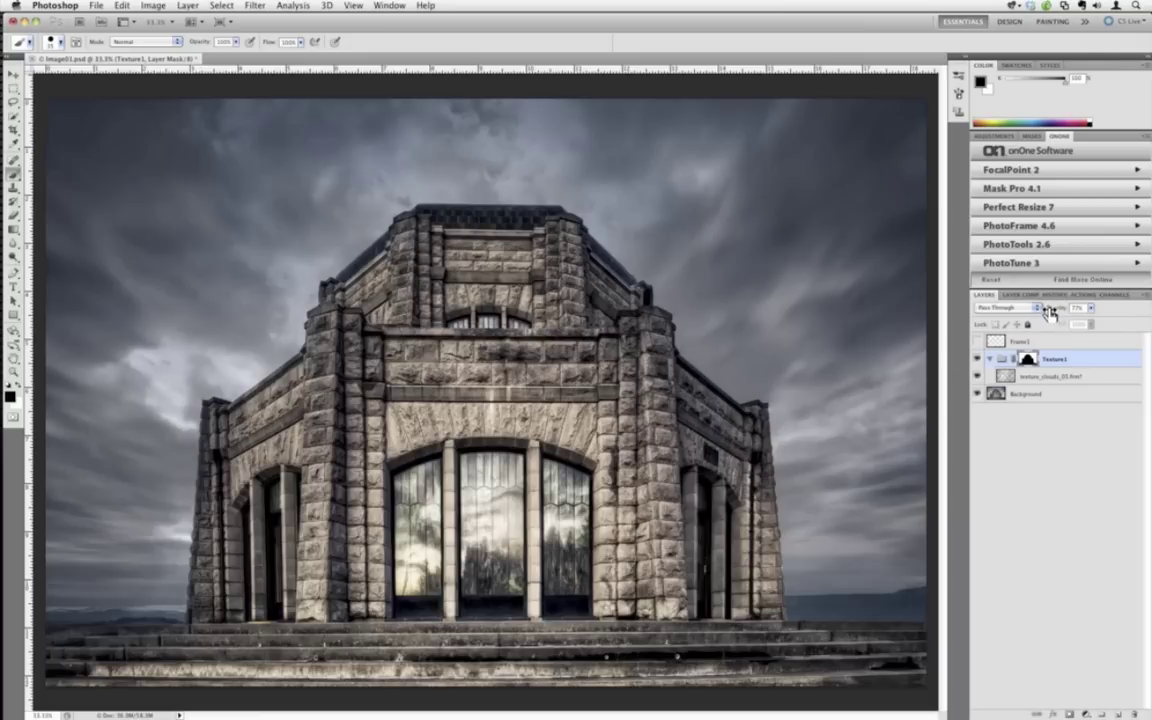
Set the Texture1 group to 75% opacity with Normal blending, and hide and show it to compare with the original photo.
left_click_drag(1073, 305, 1080, 368)
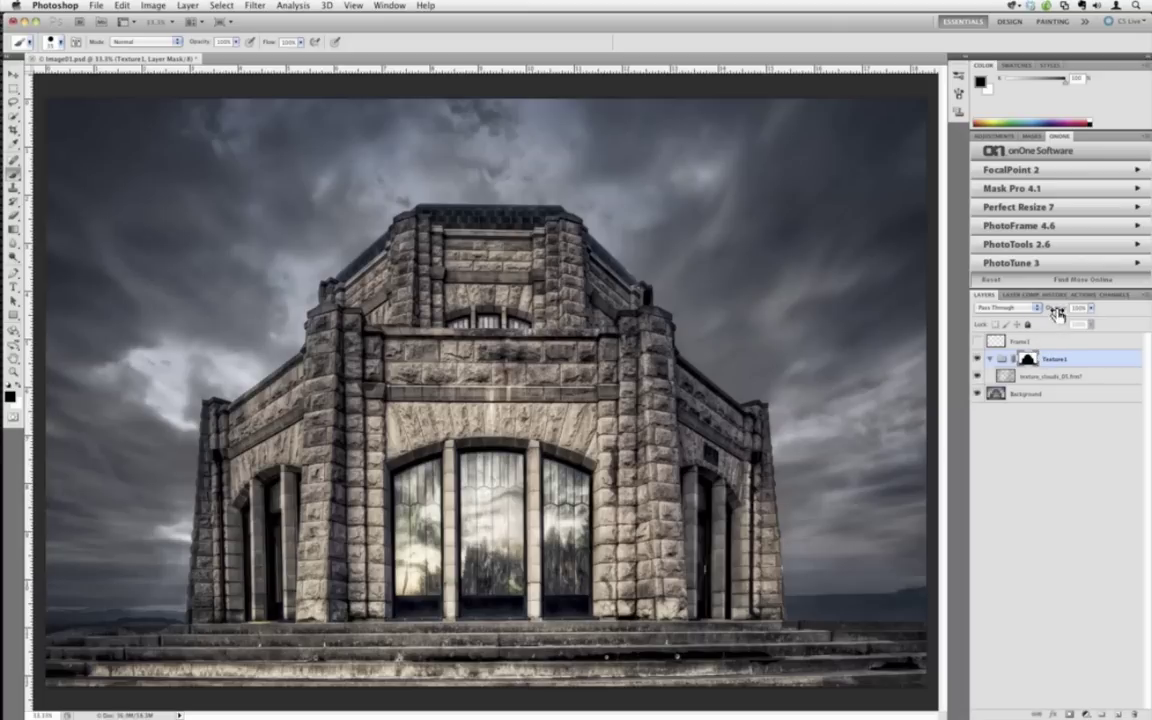
left_click_drag(1055, 309, 1042, 313)
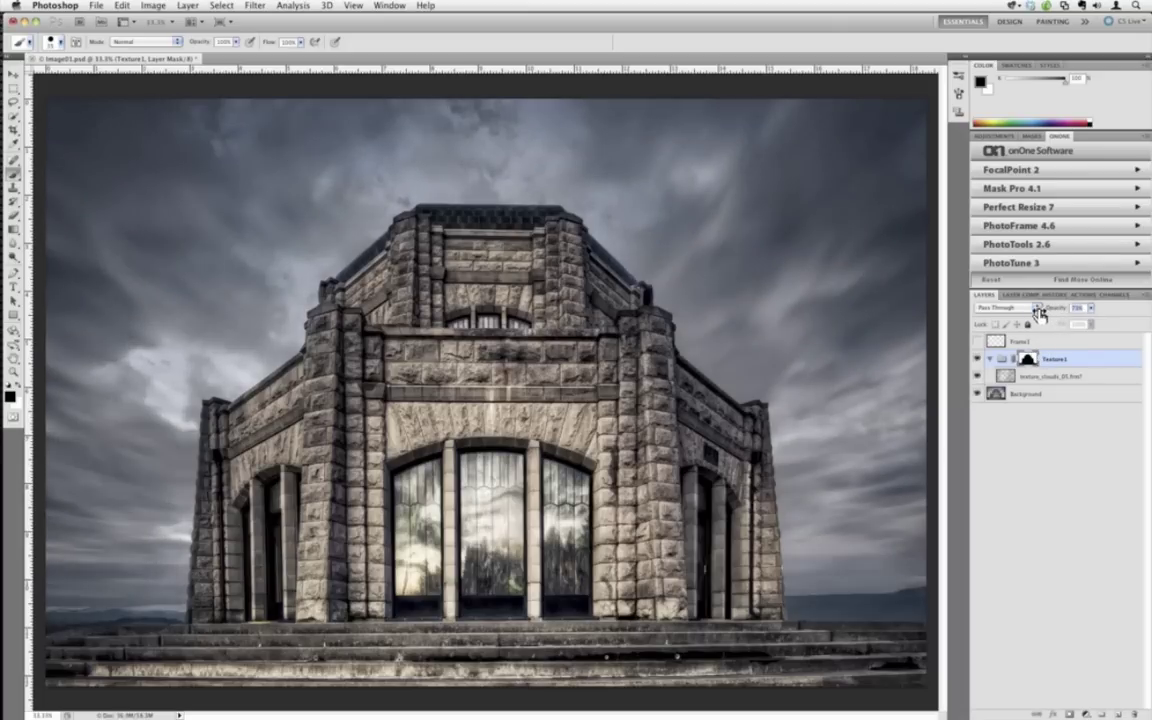
left_click(1040, 310)
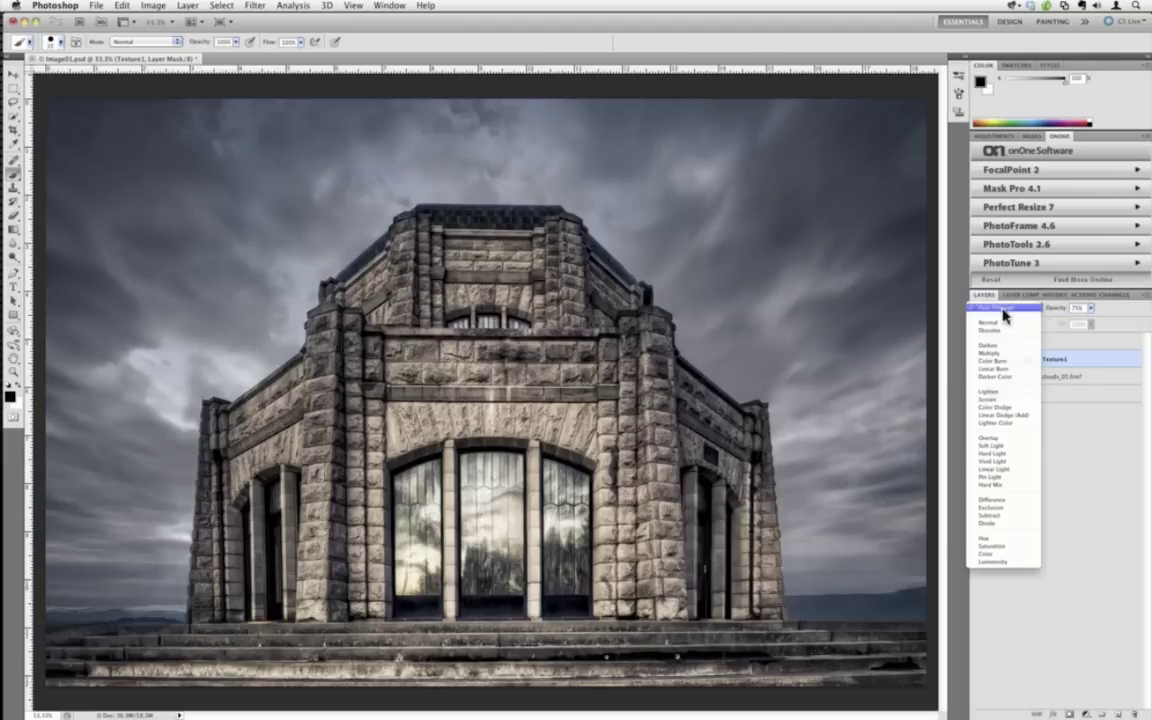
left_click(1000, 325)
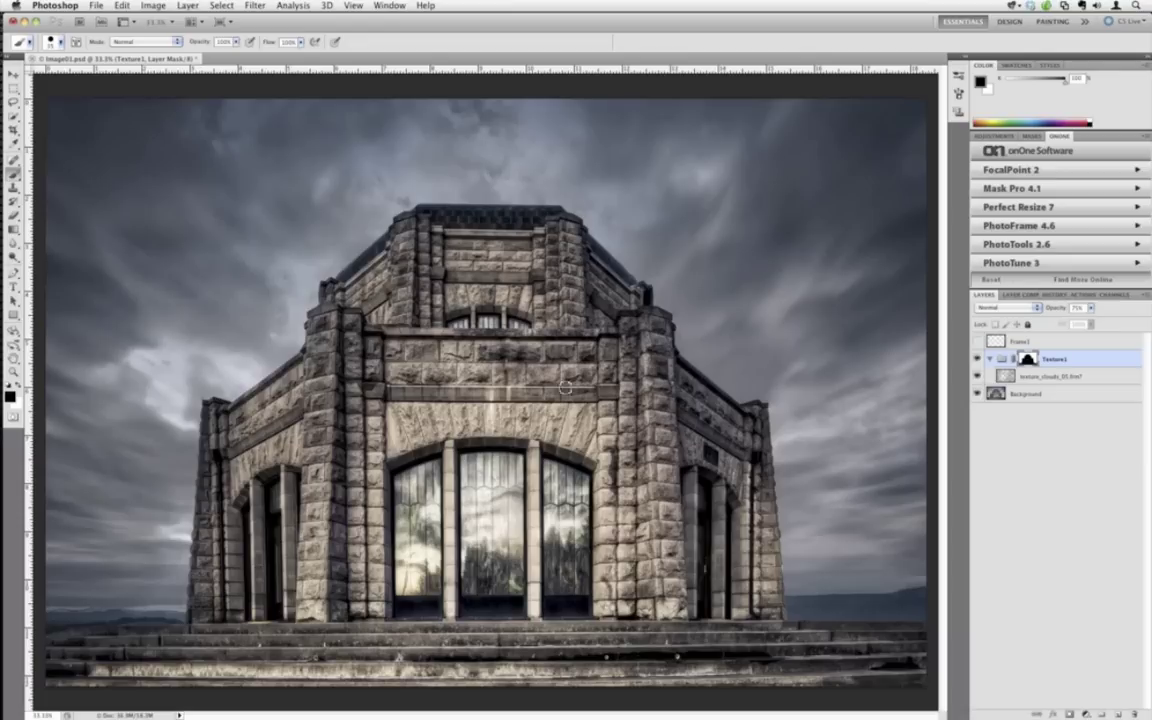
left_click(977, 358)
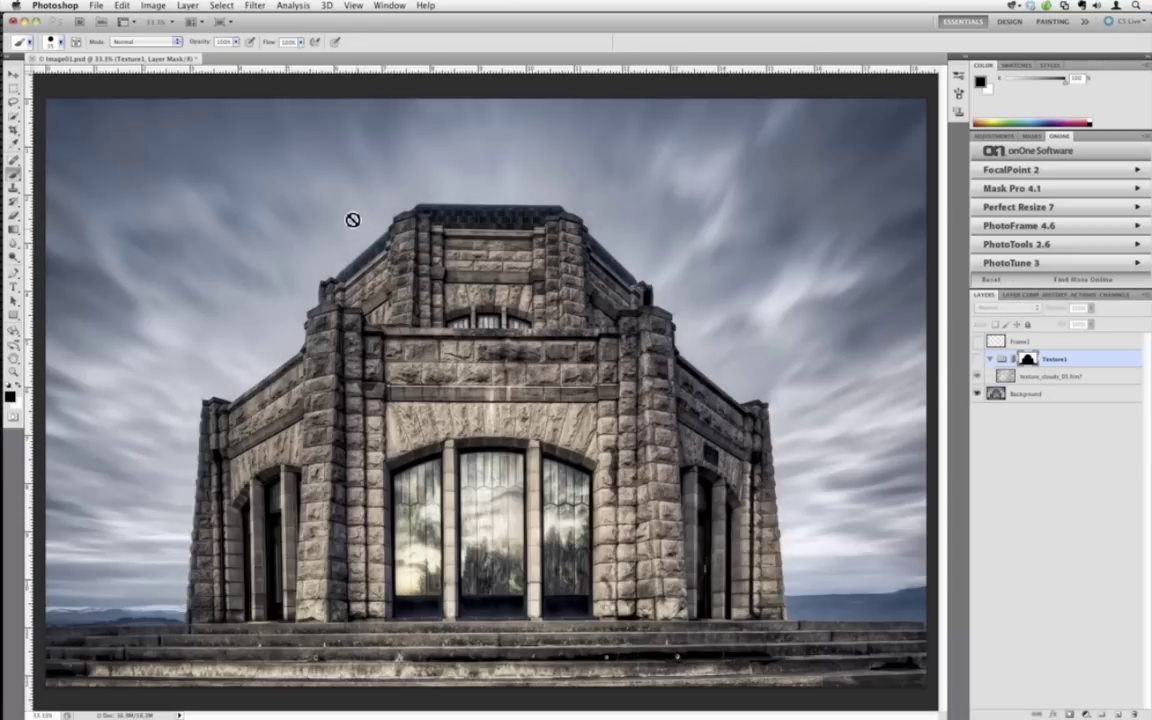
left_click(977, 358)
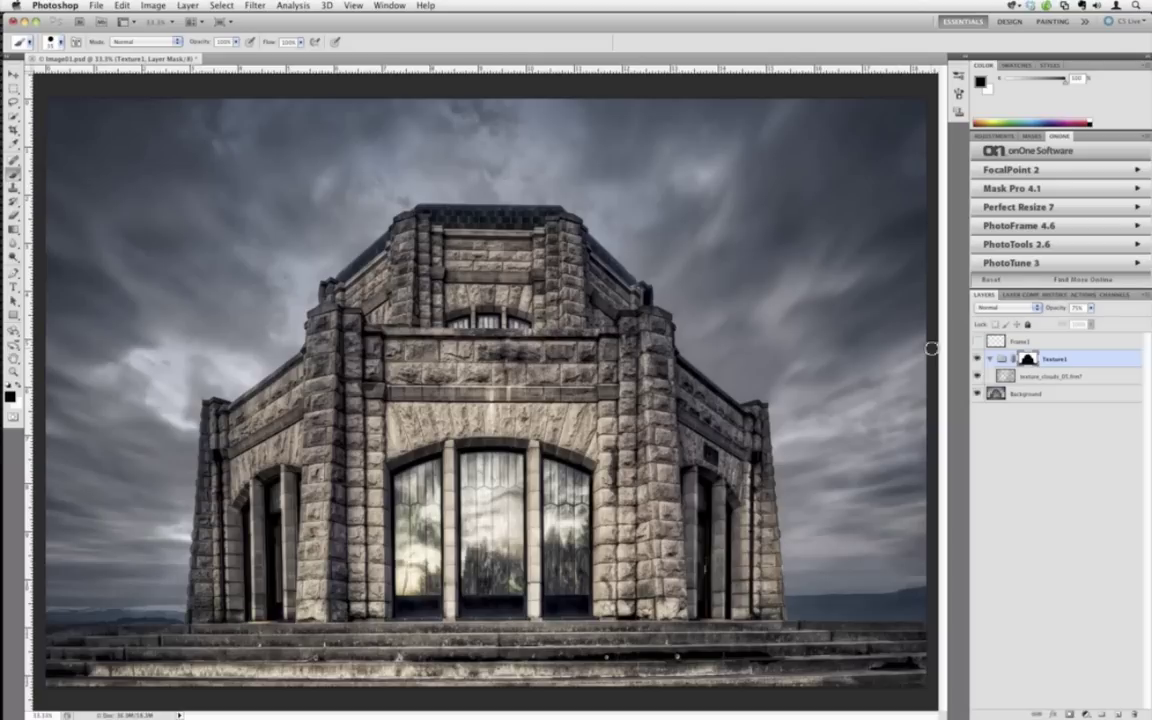
Select the Background layer and open it in PhotoFrame 4.6 Professional Edition.
left_click(1020, 394)
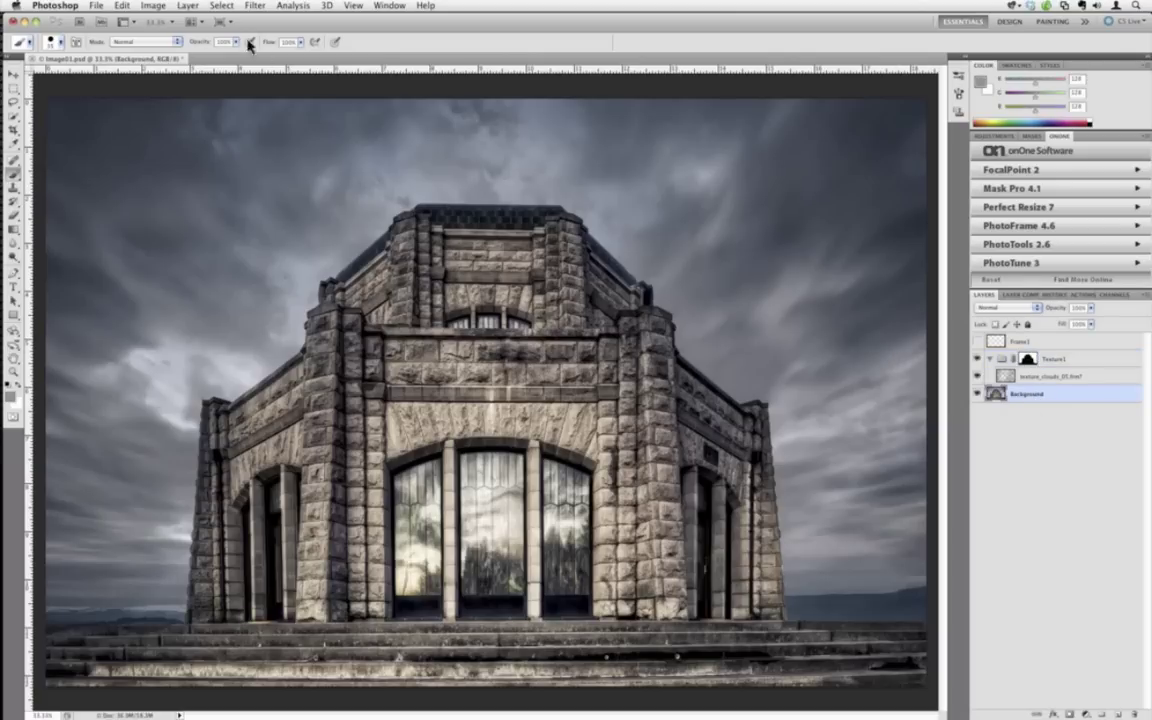
left_click(113, 5)
mouse_move(96, 5)
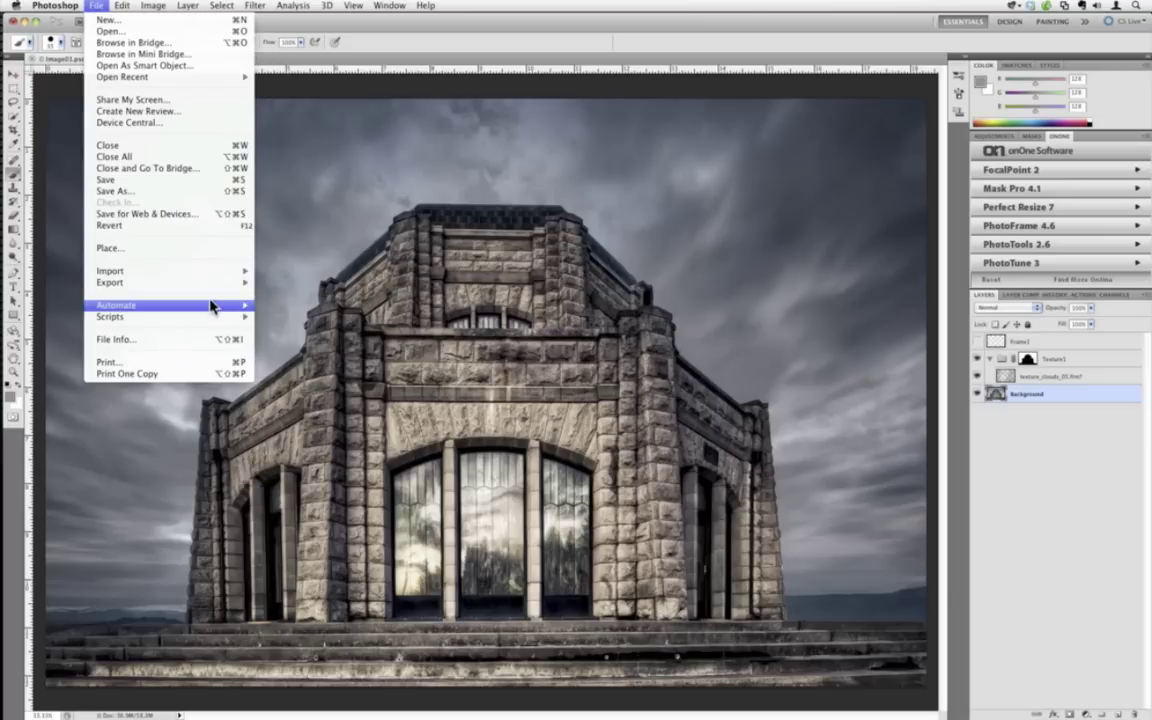
mouse_move(211, 305)
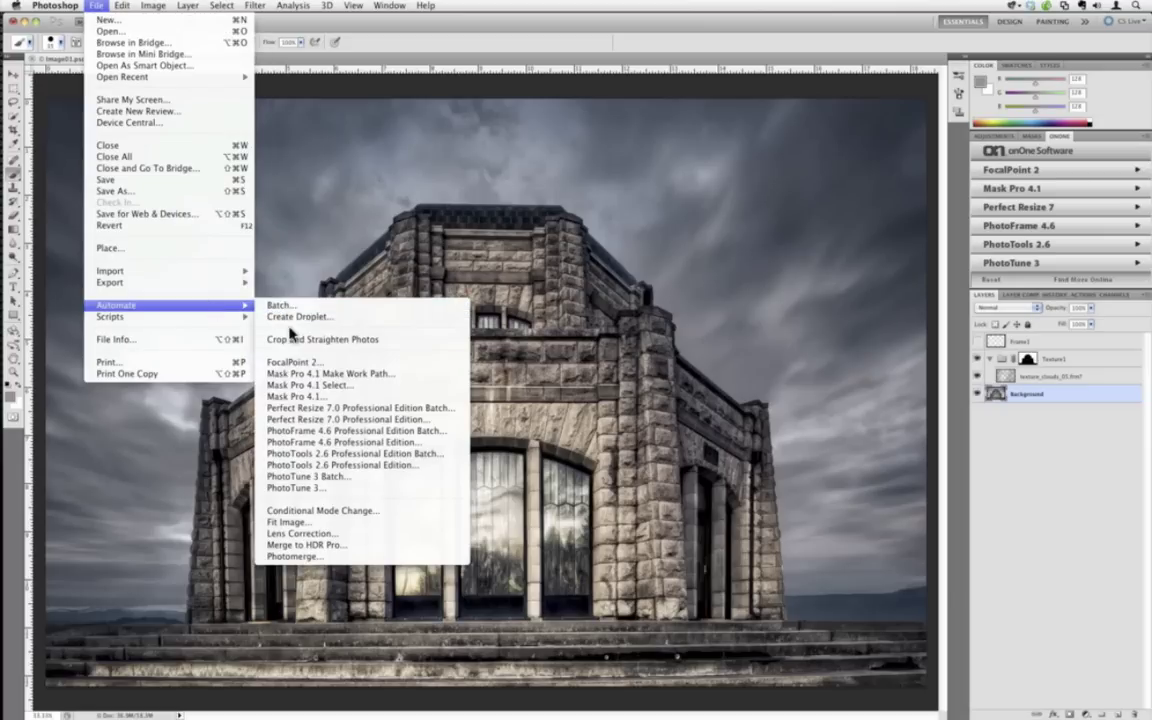
left_click(377, 442)
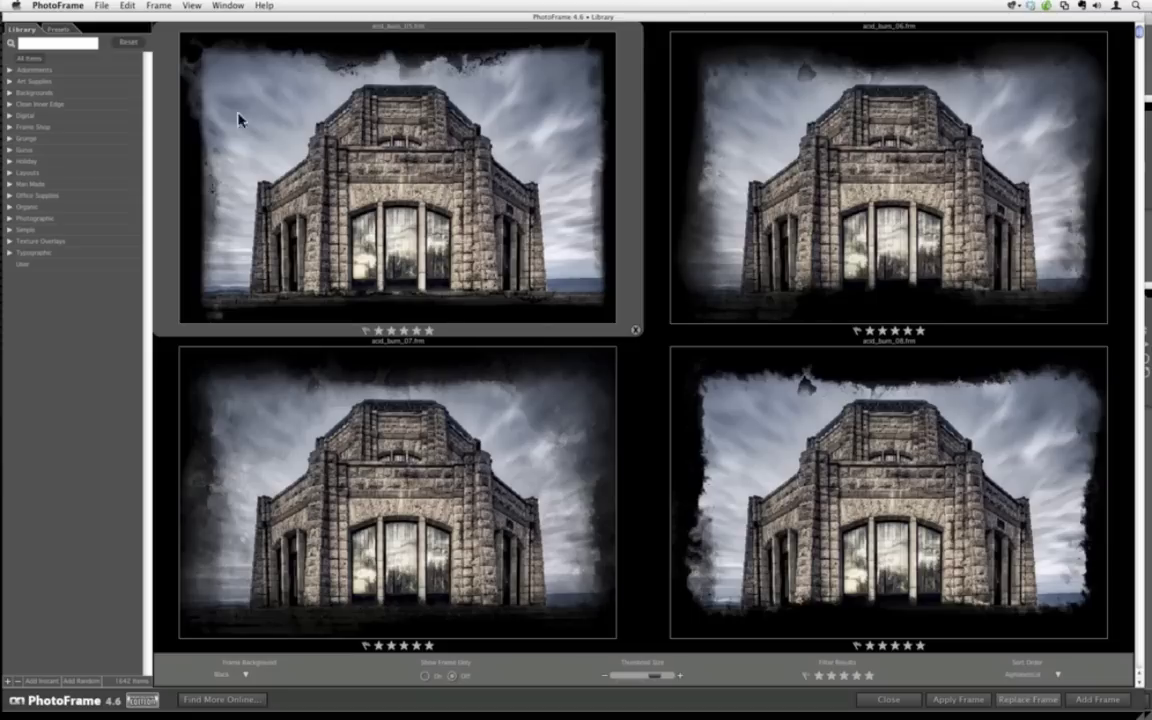
Browse the Dave Cross frames in the Gurus category, add Dave_Cross_01.frm to the photo, and close the library.
left_click(10, 150)
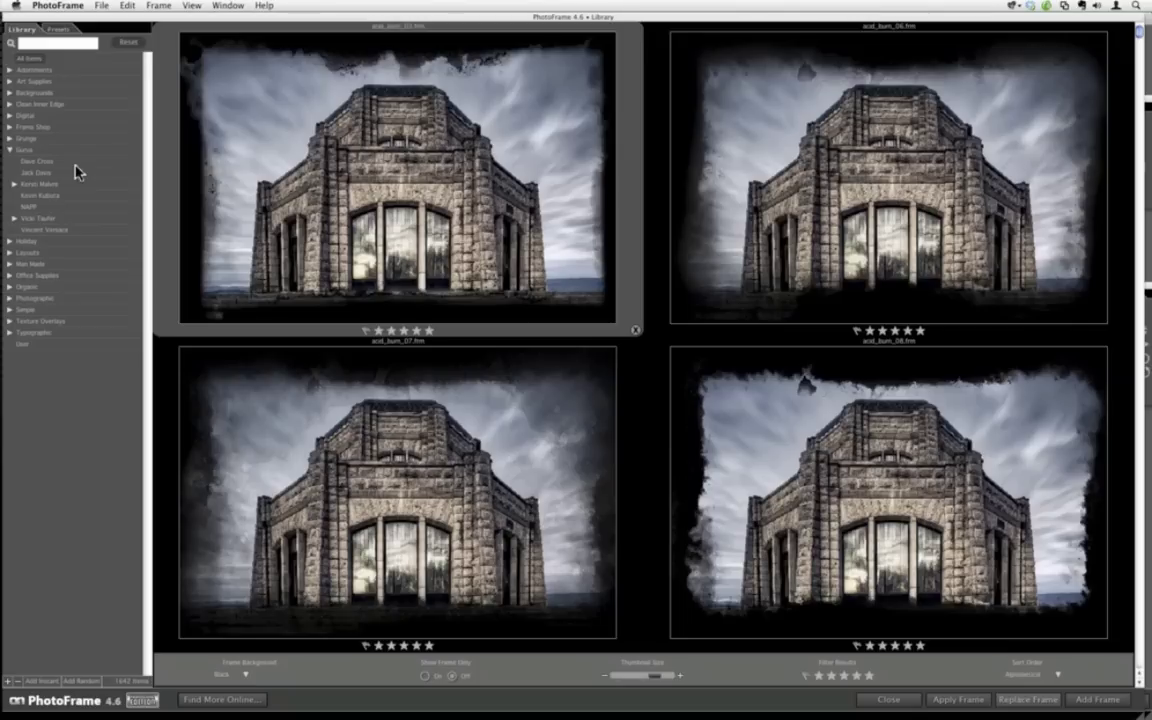
left_click(76, 168)
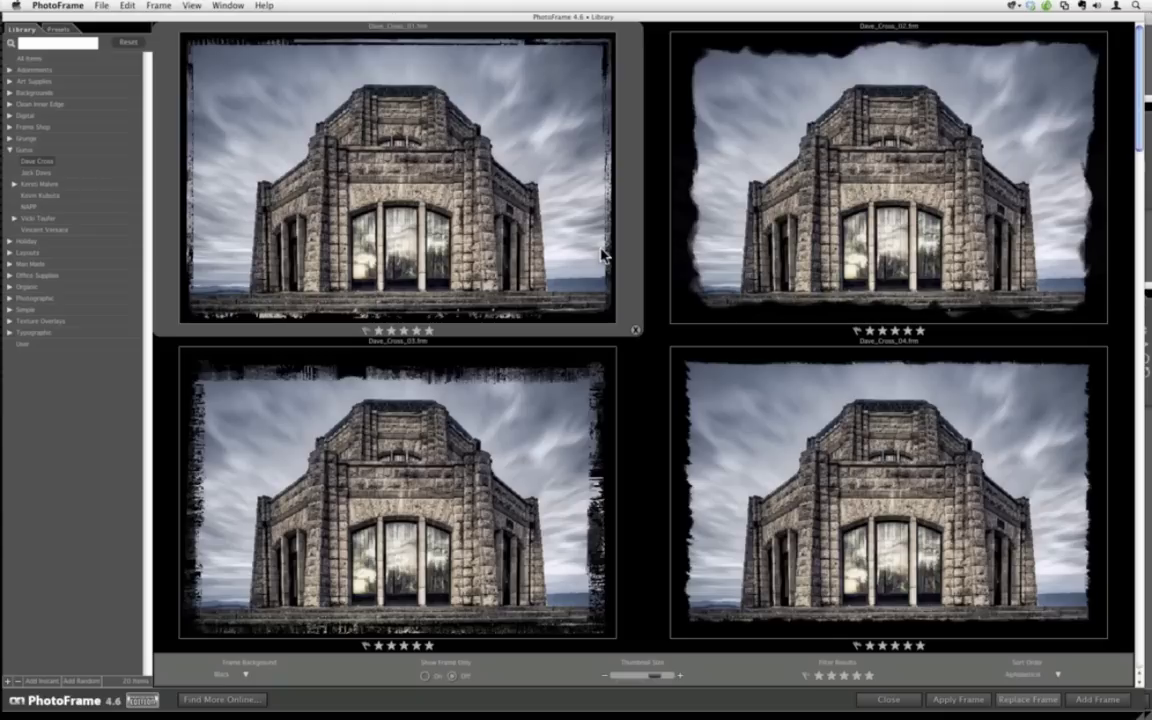
scroll(604, 255, "down", 10)
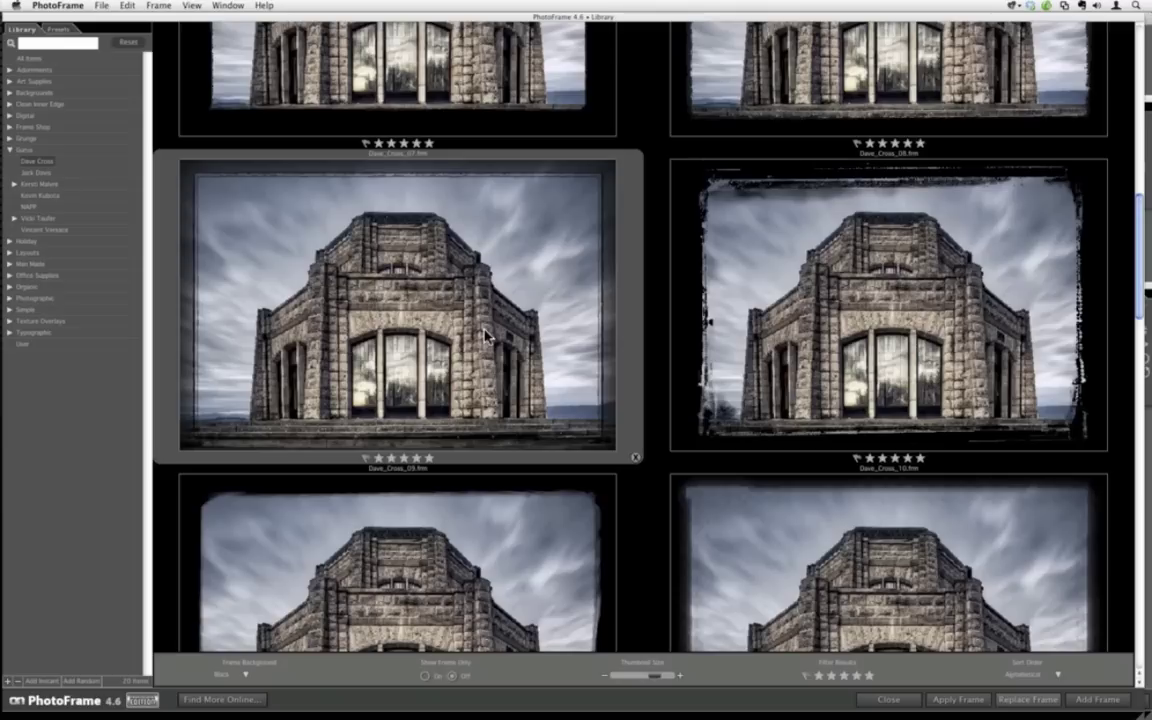
scroll(487, 337, "up", 1)
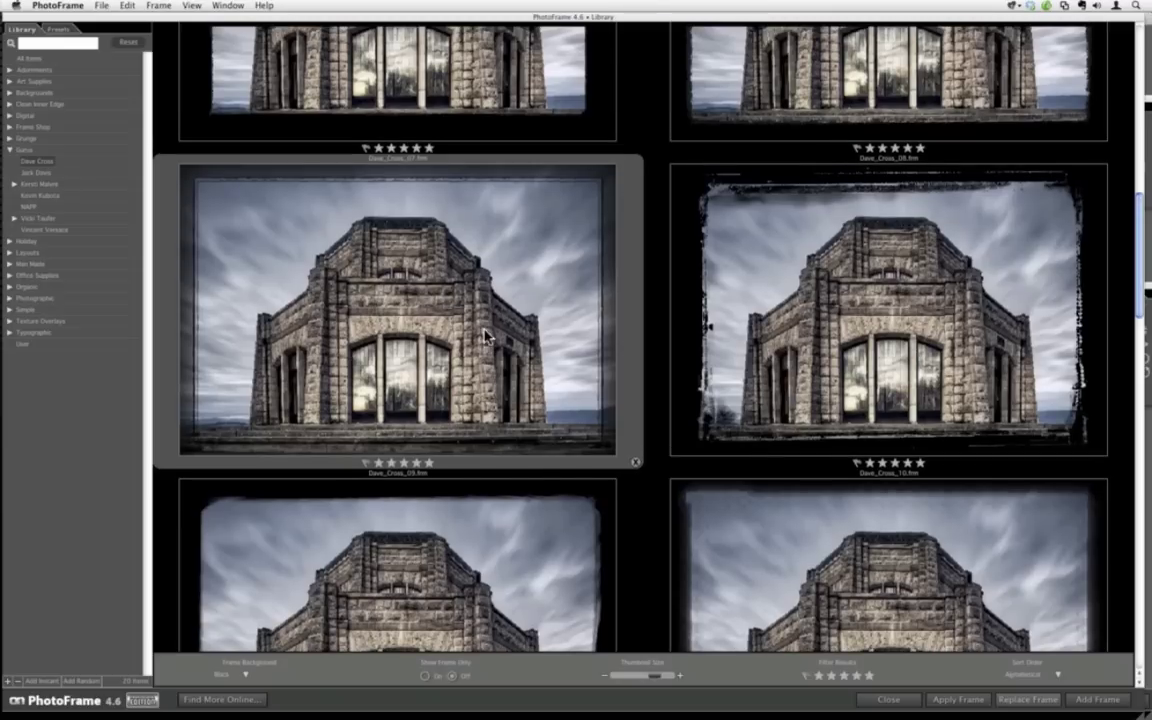
scroll(487, 337, "up", 10)
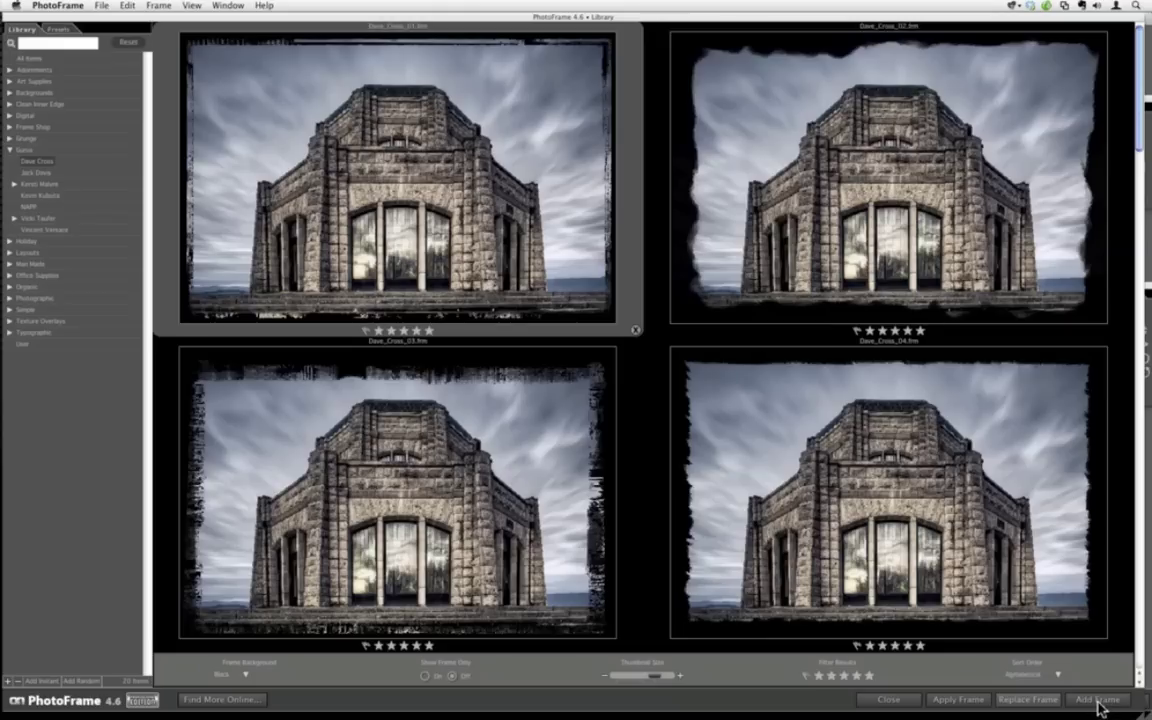
left_click(1100, 706)
left_click(945, 697)
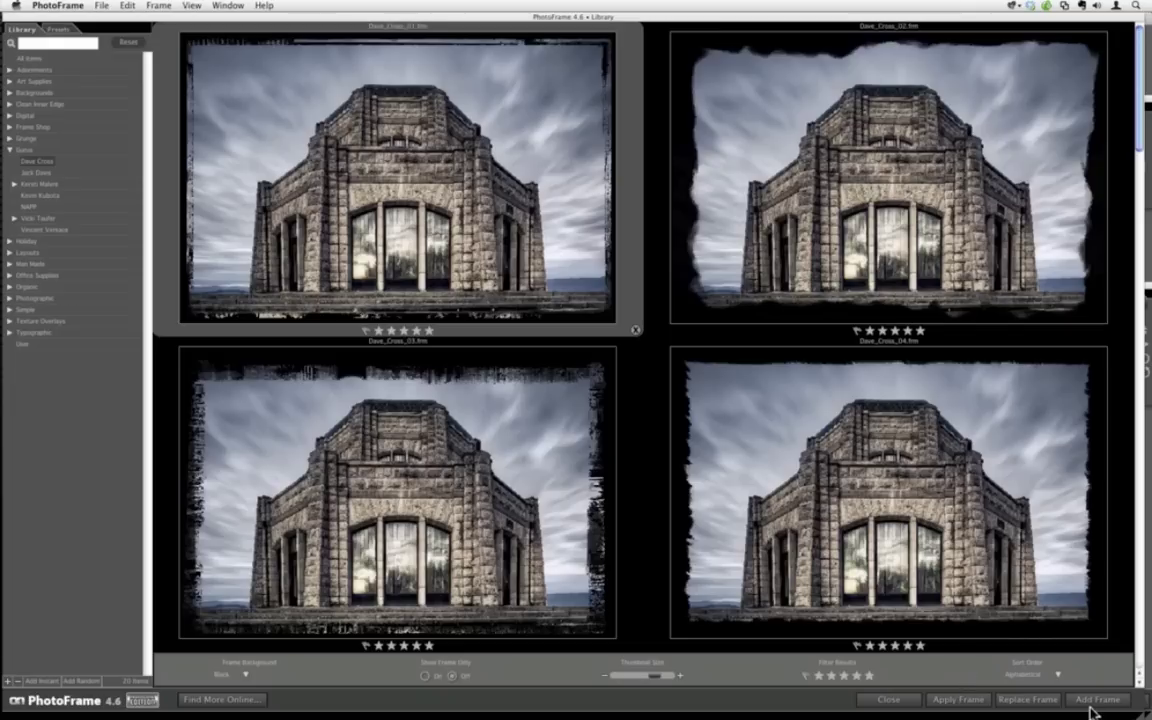
left_click(892, 702)
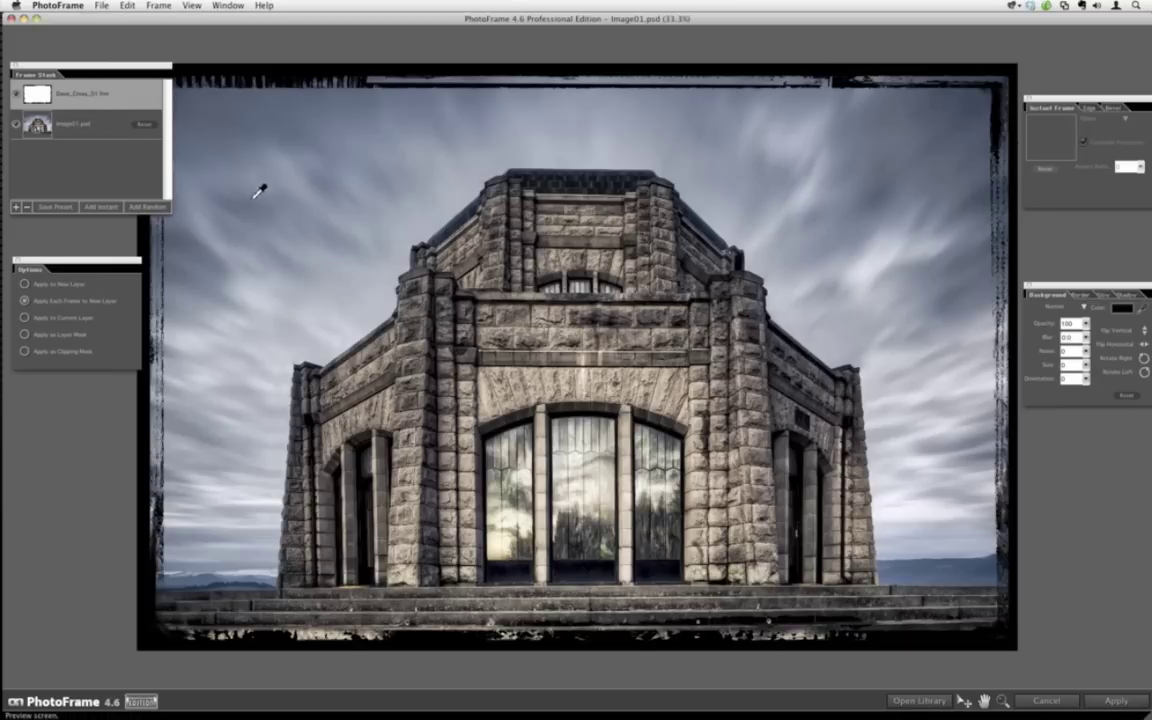
Sample frame colors from the sky and the dark roof, settling on the near-black area at the base of the middle window.
left_click(286, 280)
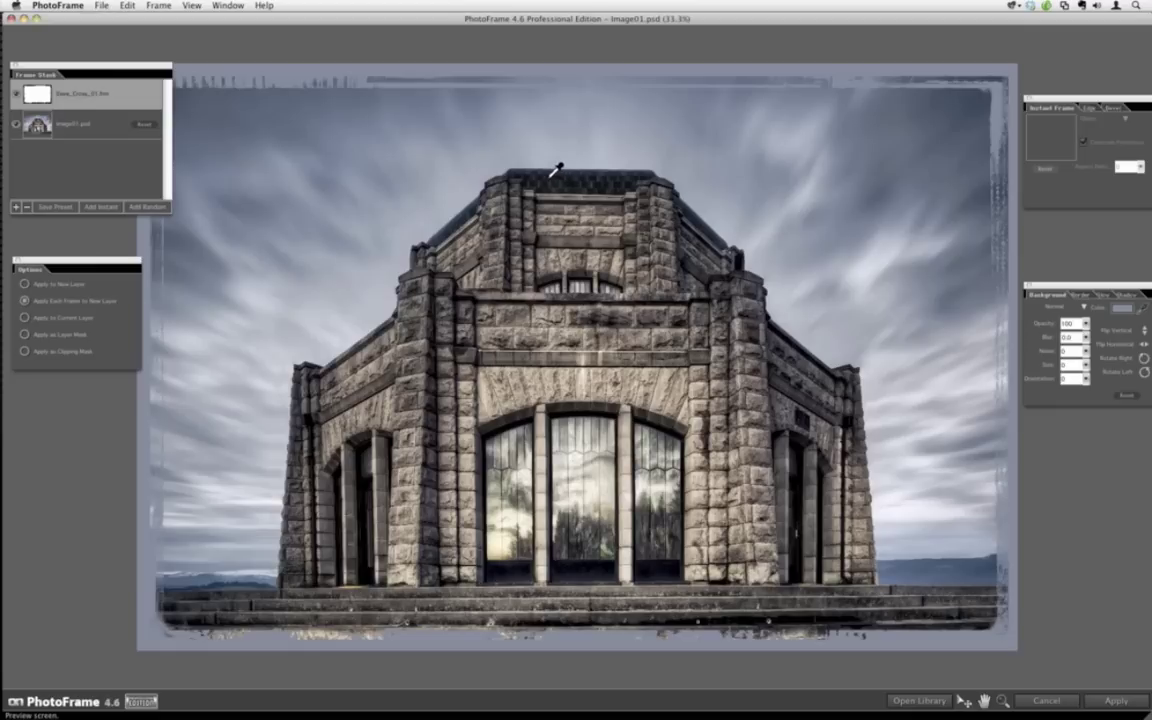
left_click(558, 192)
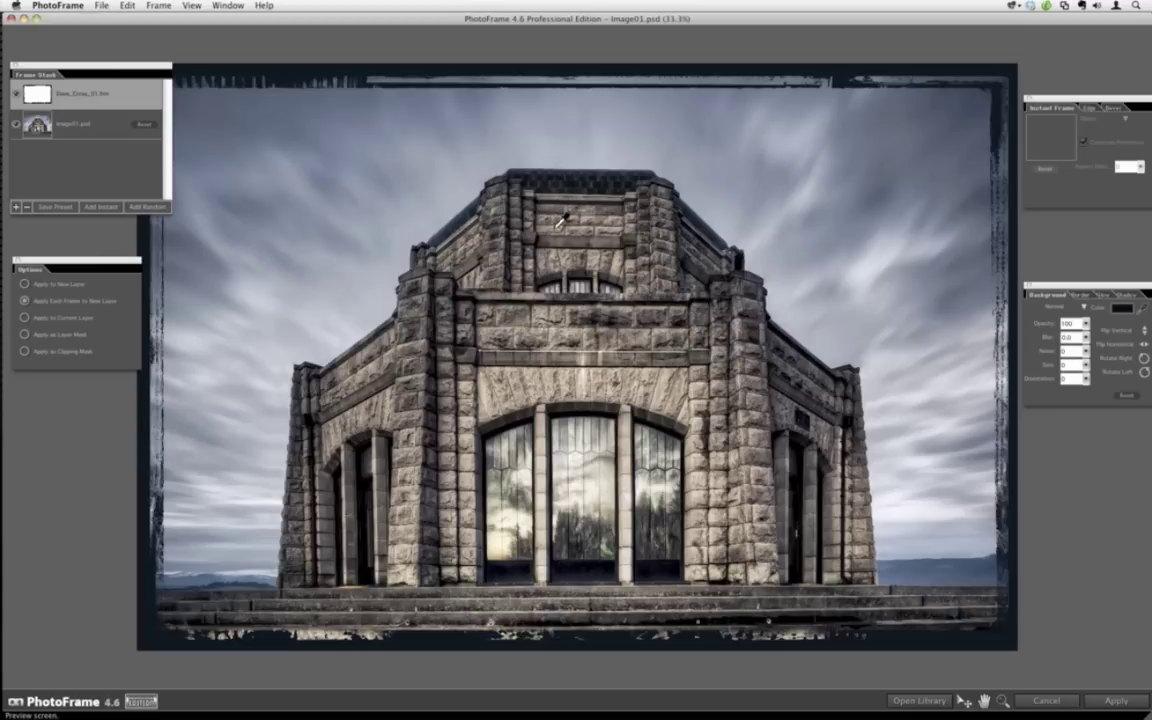
left_click(596, 567)
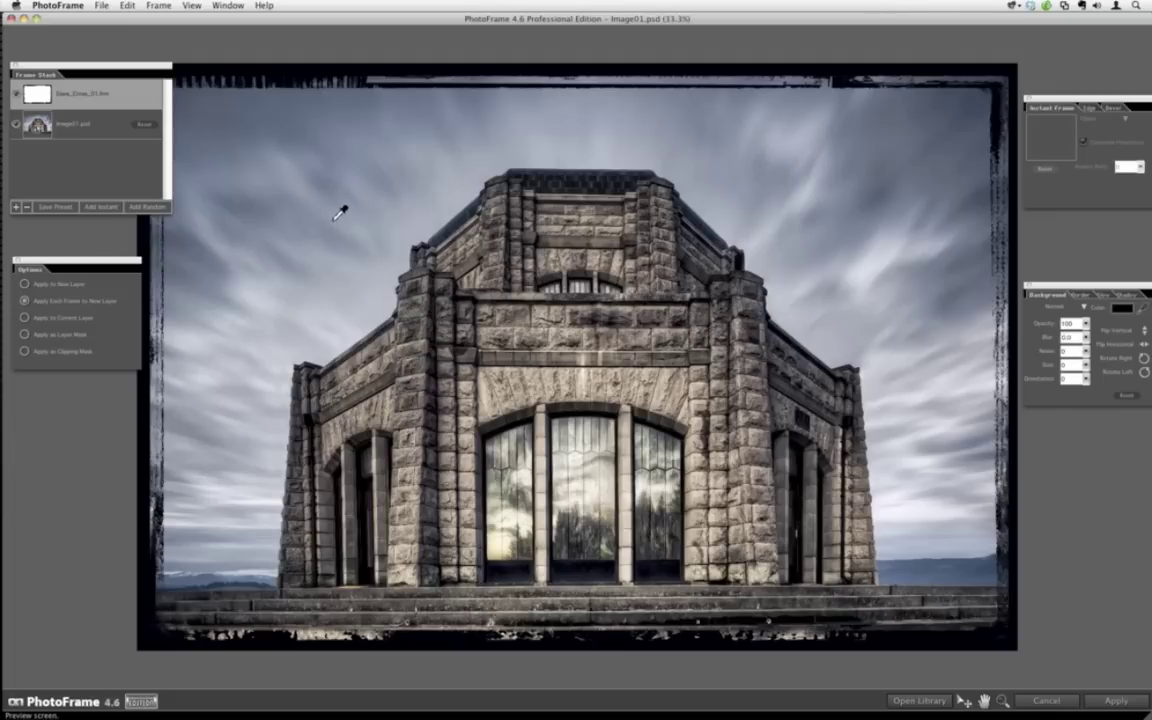
Try a blur of 2.6 on the frame edge, and return the blur to 0.
left_click(1068, 323)
left_click(1068, 338)
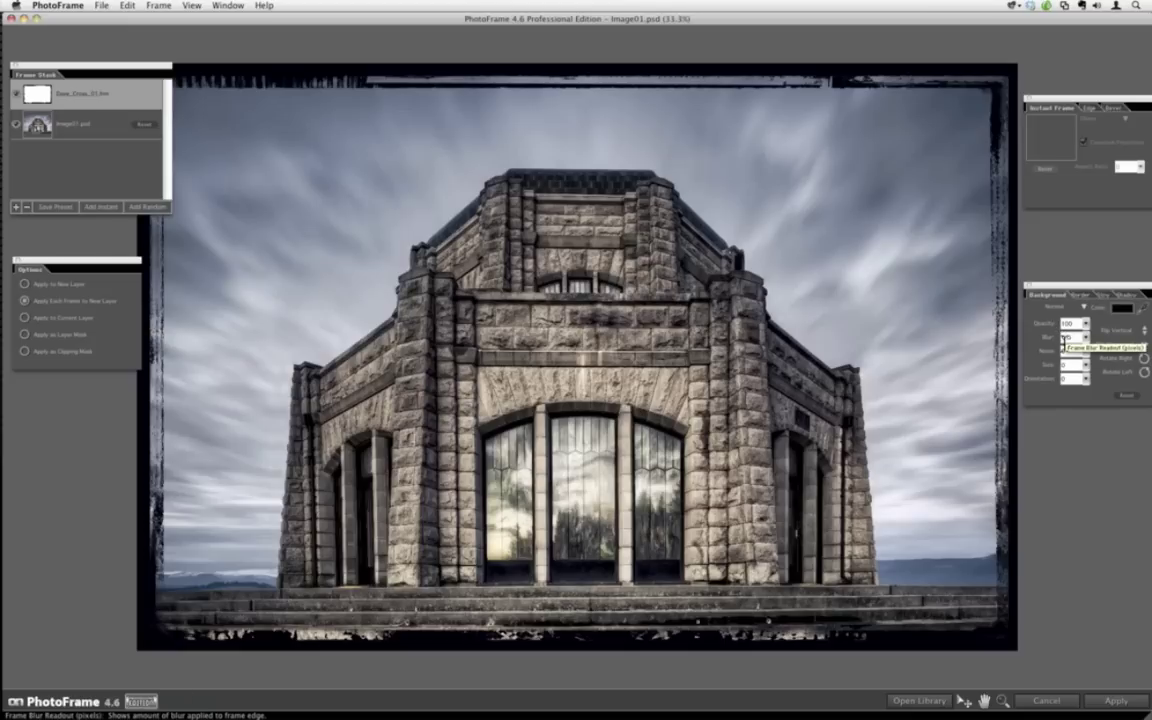
left_click_drag(1086, 345, 1088, 330)
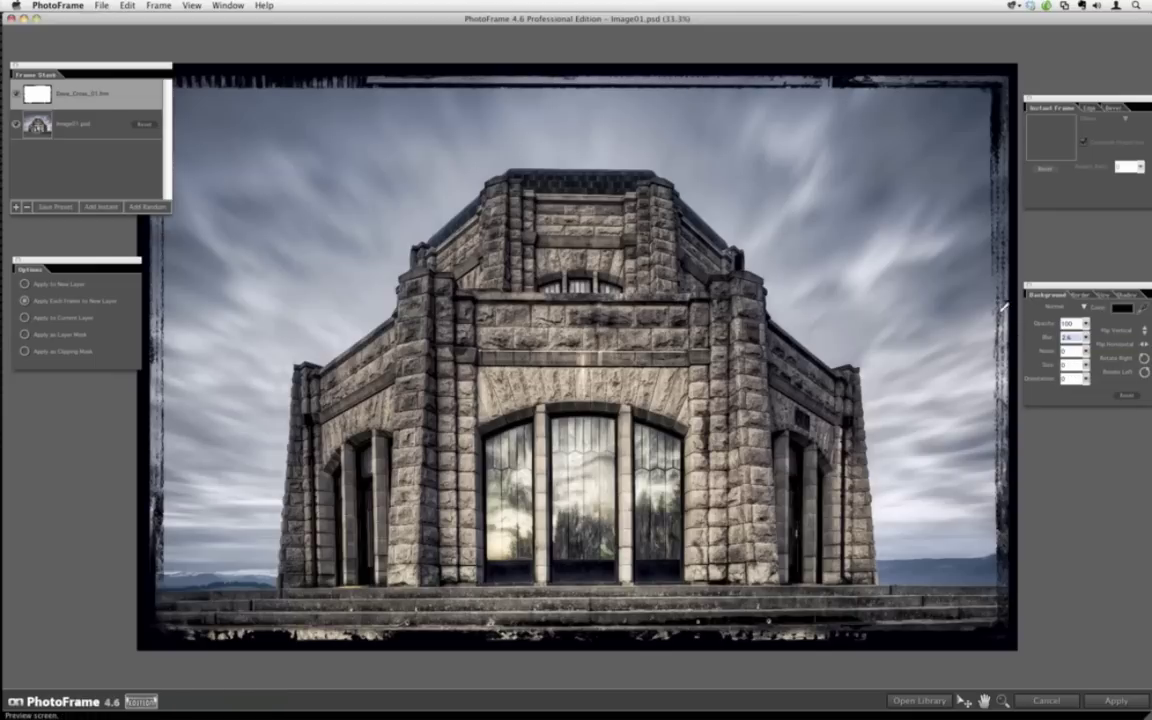
mouse_move(1088, 338)
left_mouse_down()
mouse_move(1088, 300)
mouse_move(940, 203)
mouse_move(1092, 345)
left_mouse_up()
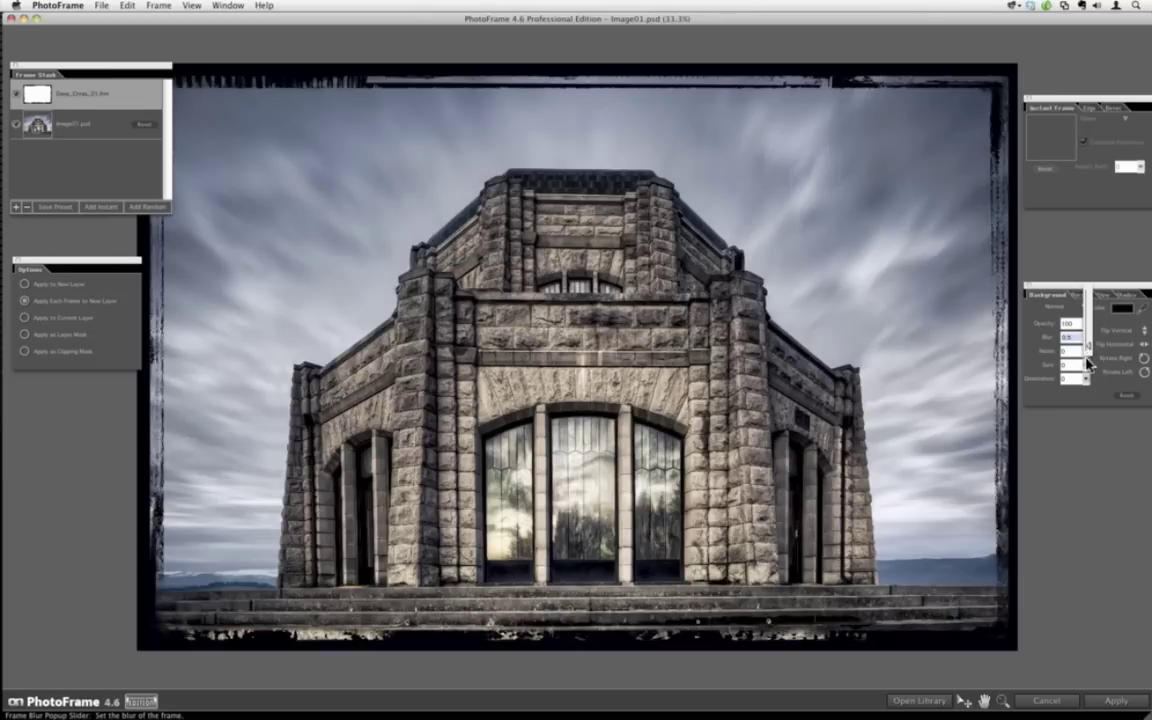
left_click(1054, 401)
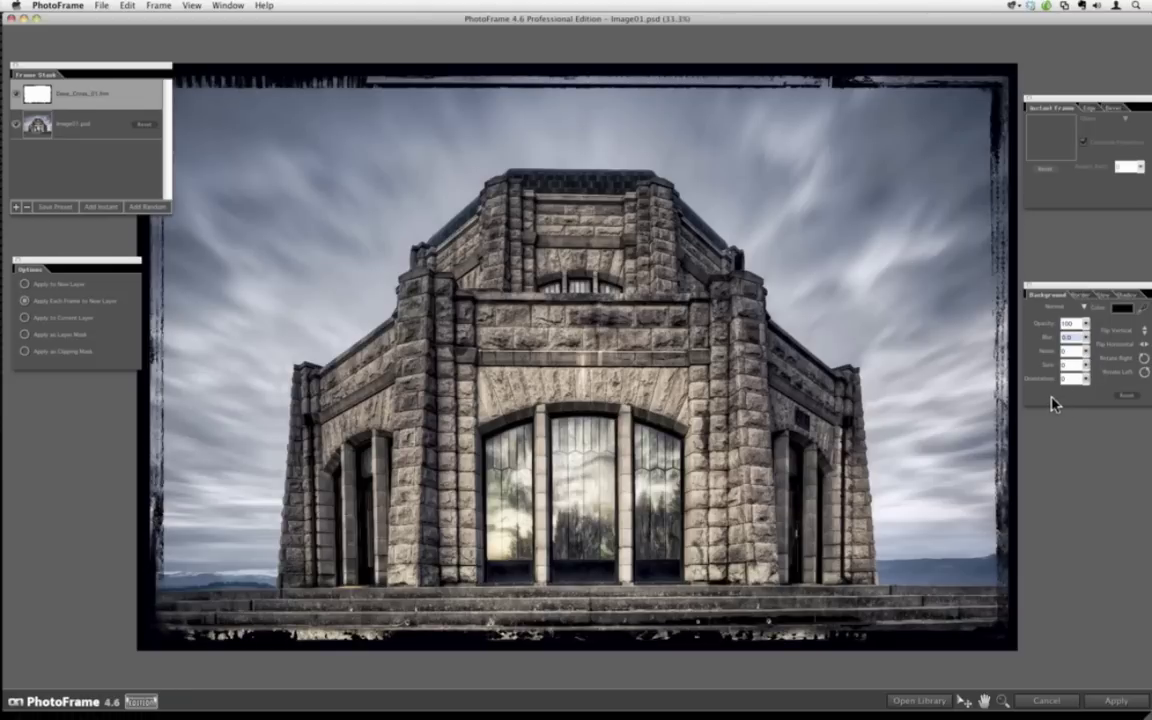
Try a different frame size, return it to its original size, and cancel PhotoFrame without applying the frame.
left_click(1085, 350)
left_click(948, 208)
left_click(1087, 371)
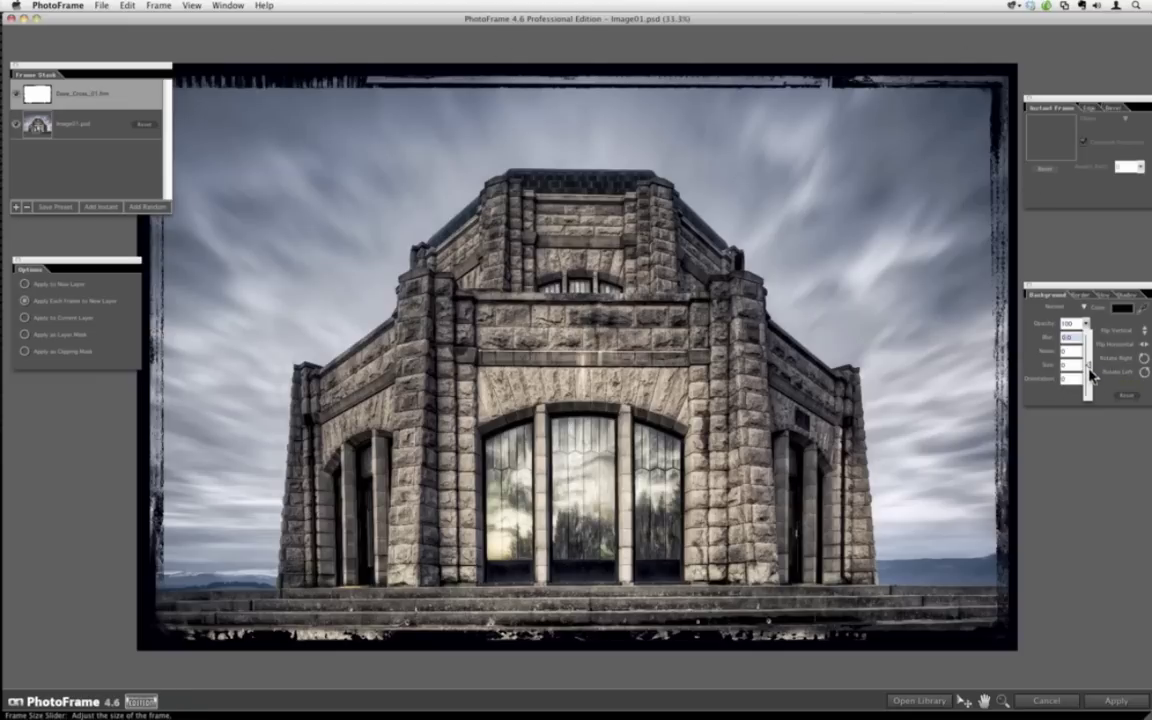
mouse_move(1092, 370)
left_mouse_down()
mouse_move(1092, 346)
mouse_move(1092, 387)
mouse_move(1089, 368)
left_mouse_up()
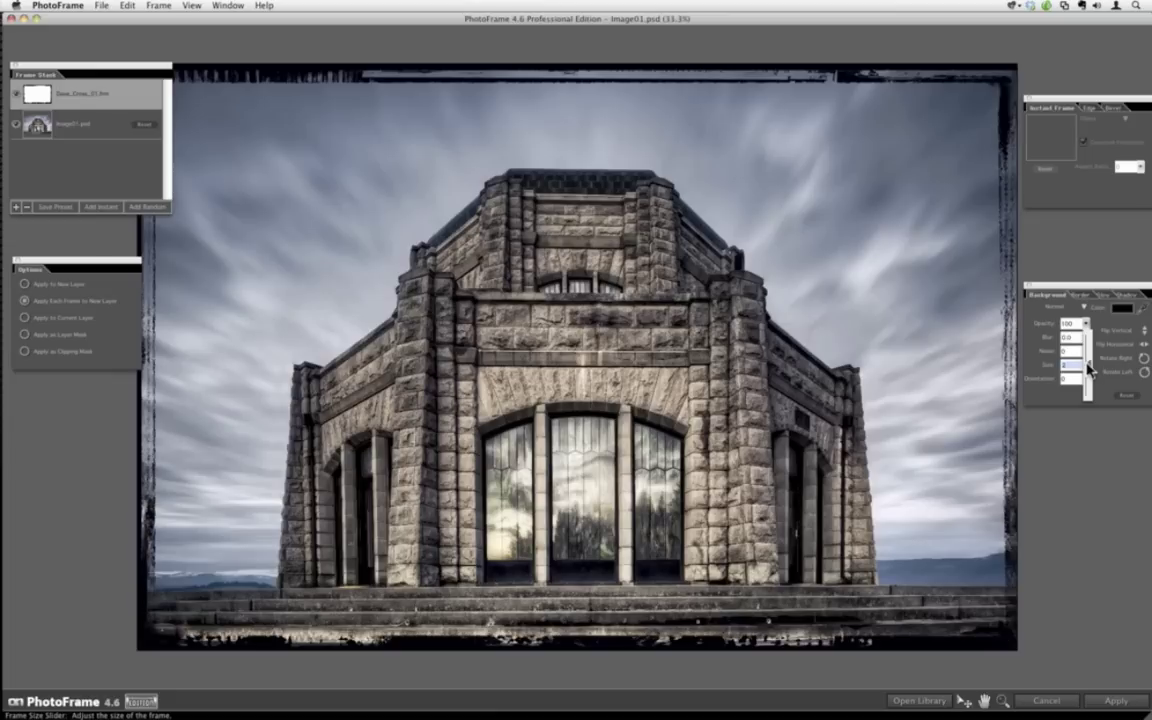
left_click_drag(1090, 369, 1091, 371)
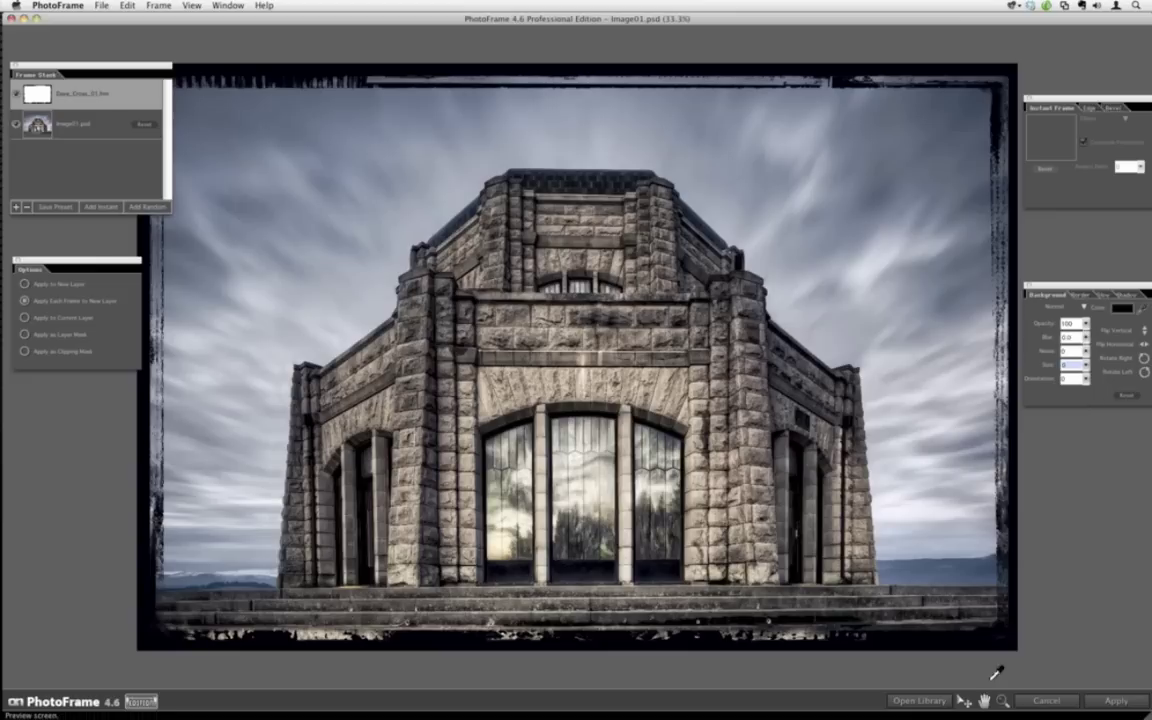
left_click(1030, 699)
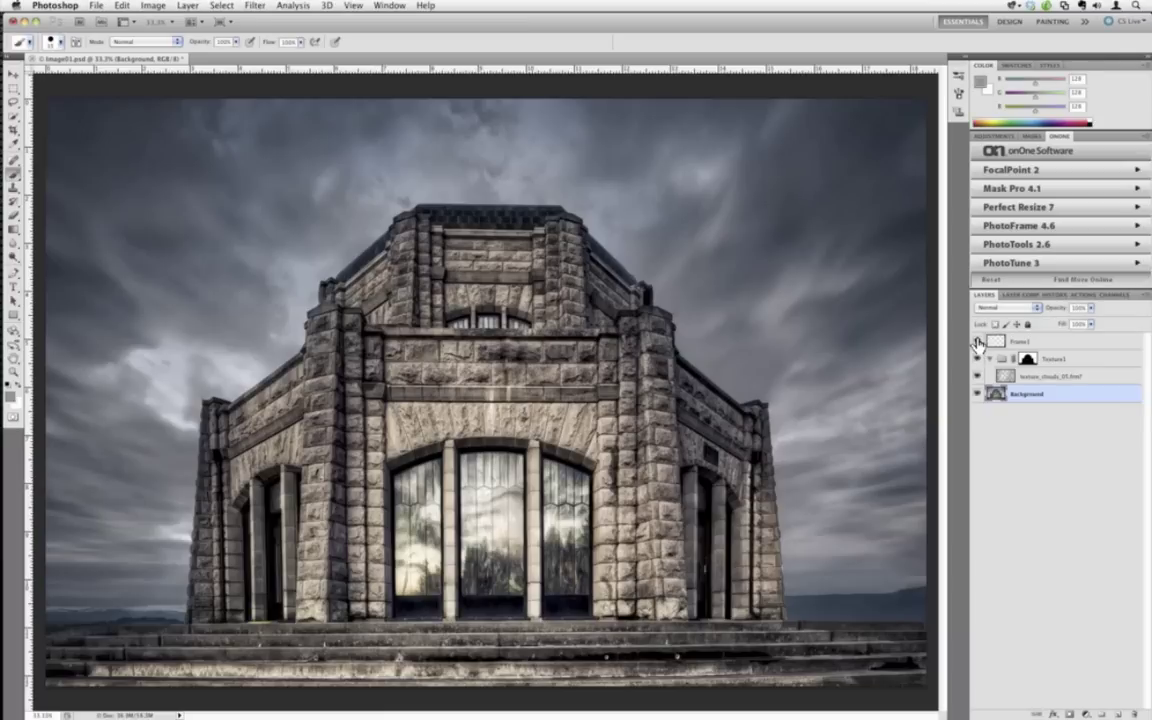
Show the Frame1 layer over the building photo.
left_click(978, 342)
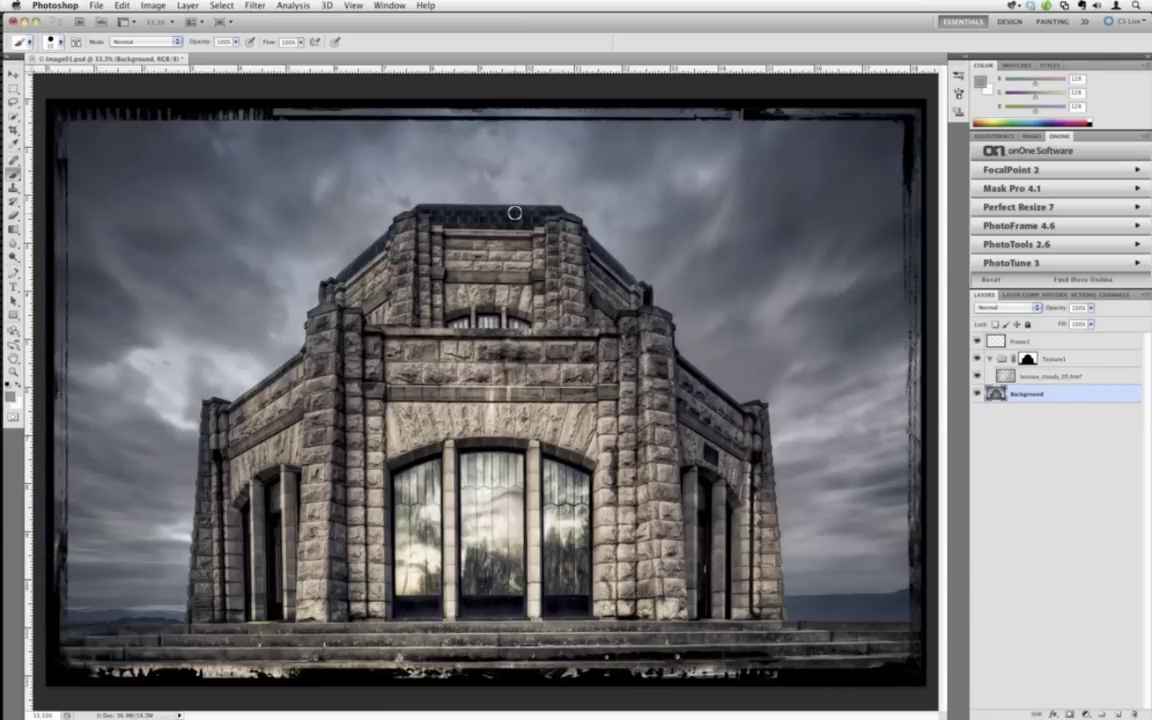
key("ctrl+t")
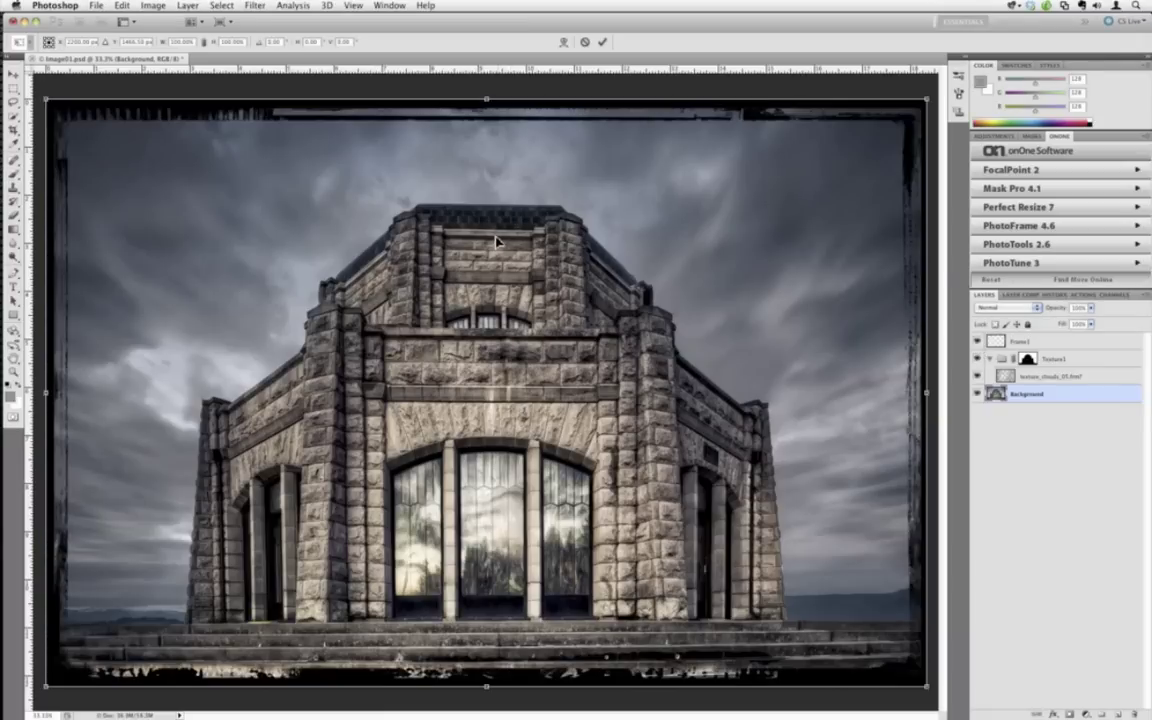
left_click(120, 5)
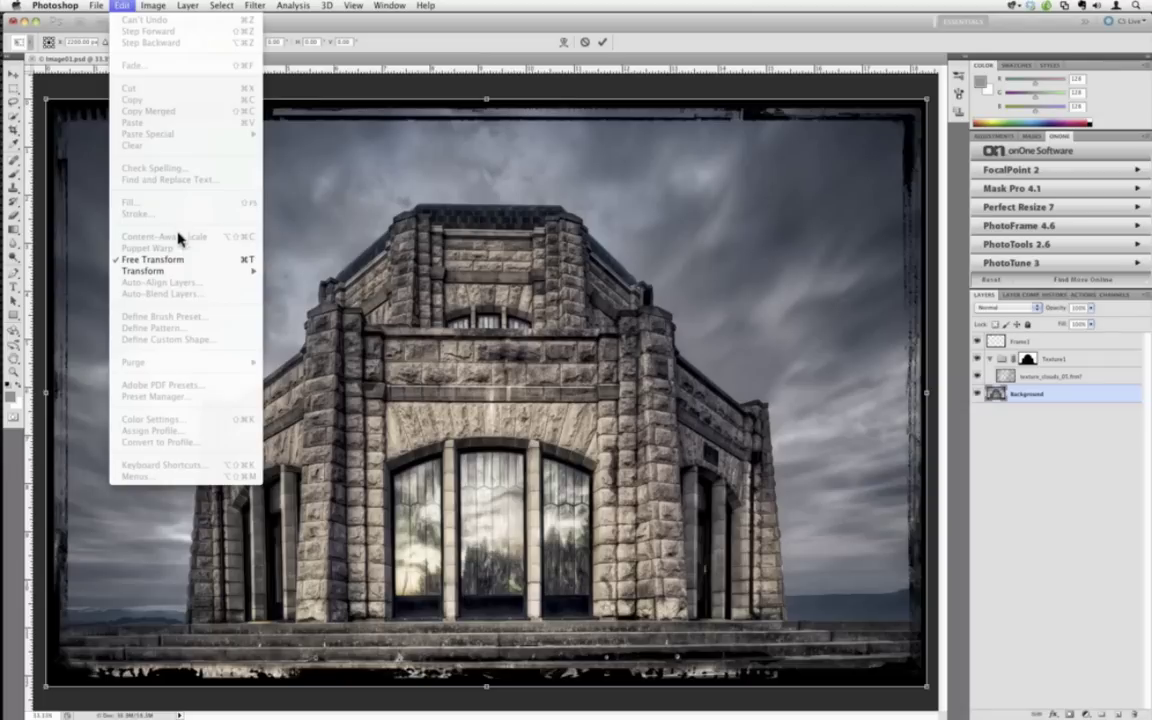
left_click(424, 345)
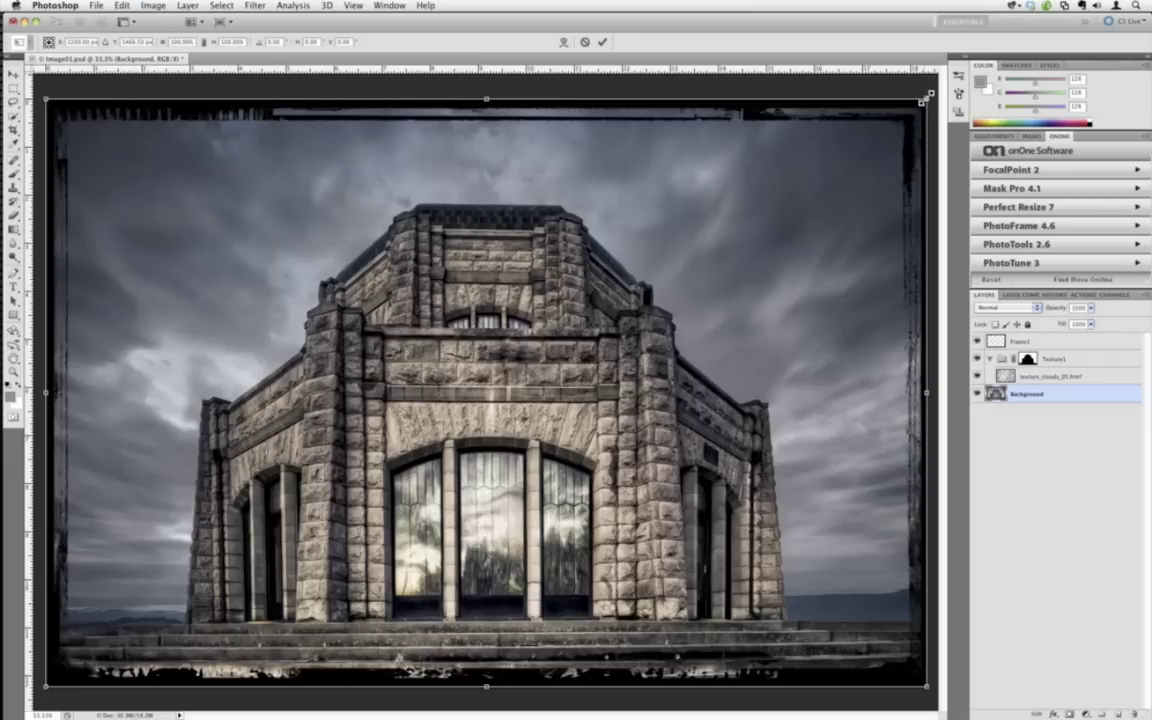
left_click_drag(925, 101, 928, 97)
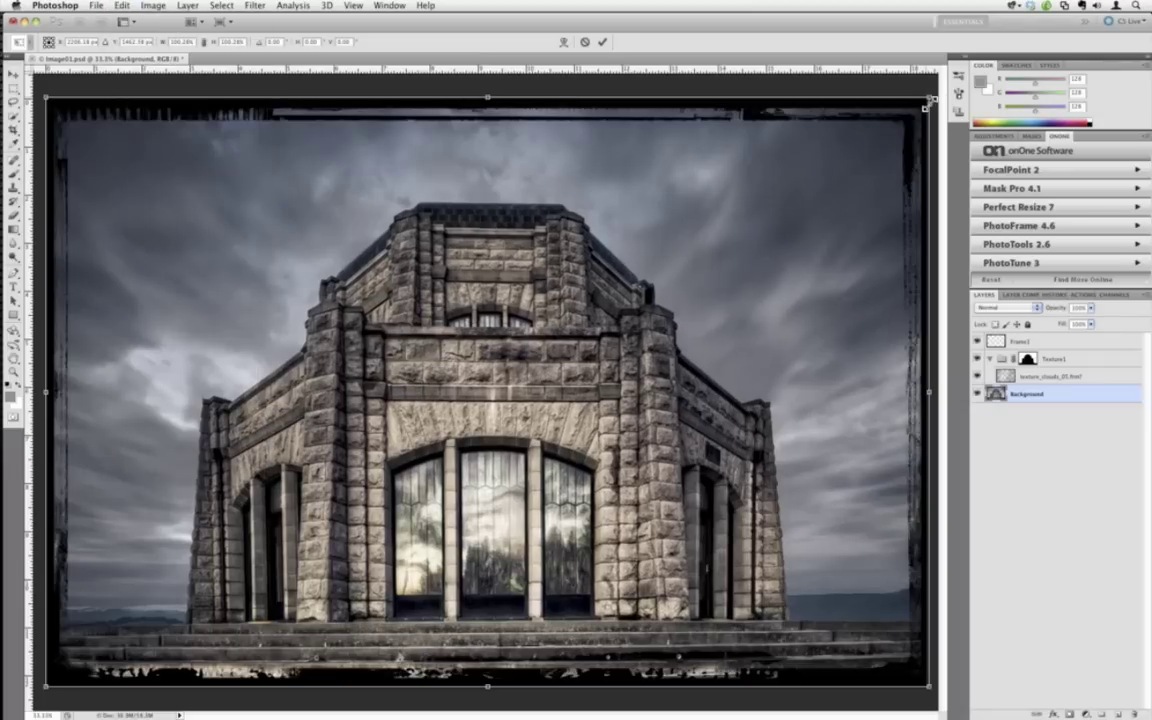
key("ctrl+z")
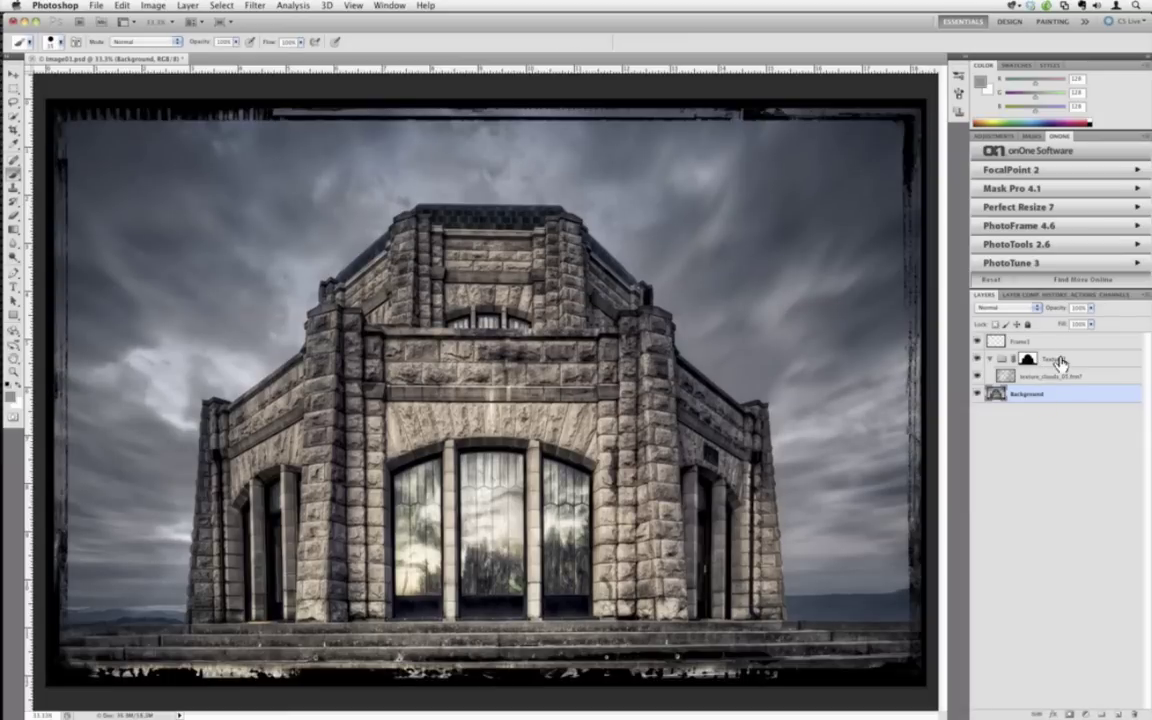
Select the Frame1 layer and adjust its upper-right corner very slightly with Free Transform.
left_click(1000, 341)
key("ctrl+t")
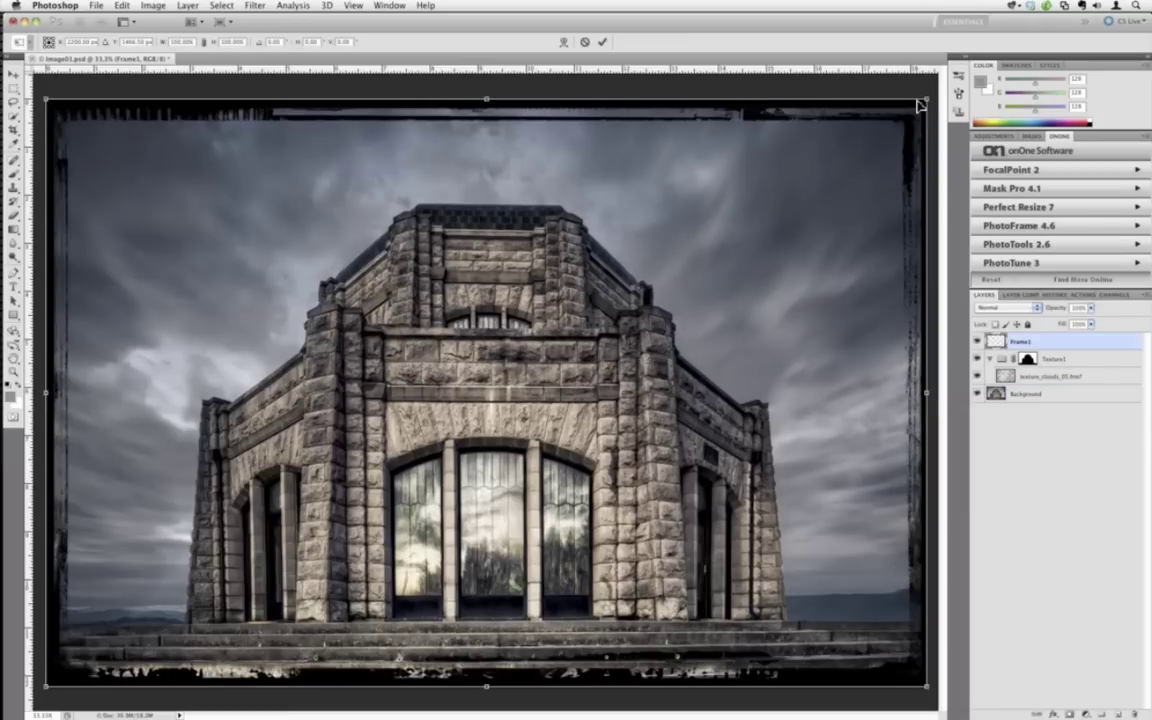
left_click_drag(925, 99, 925, 100)
left_click(602, 42)
key("b")
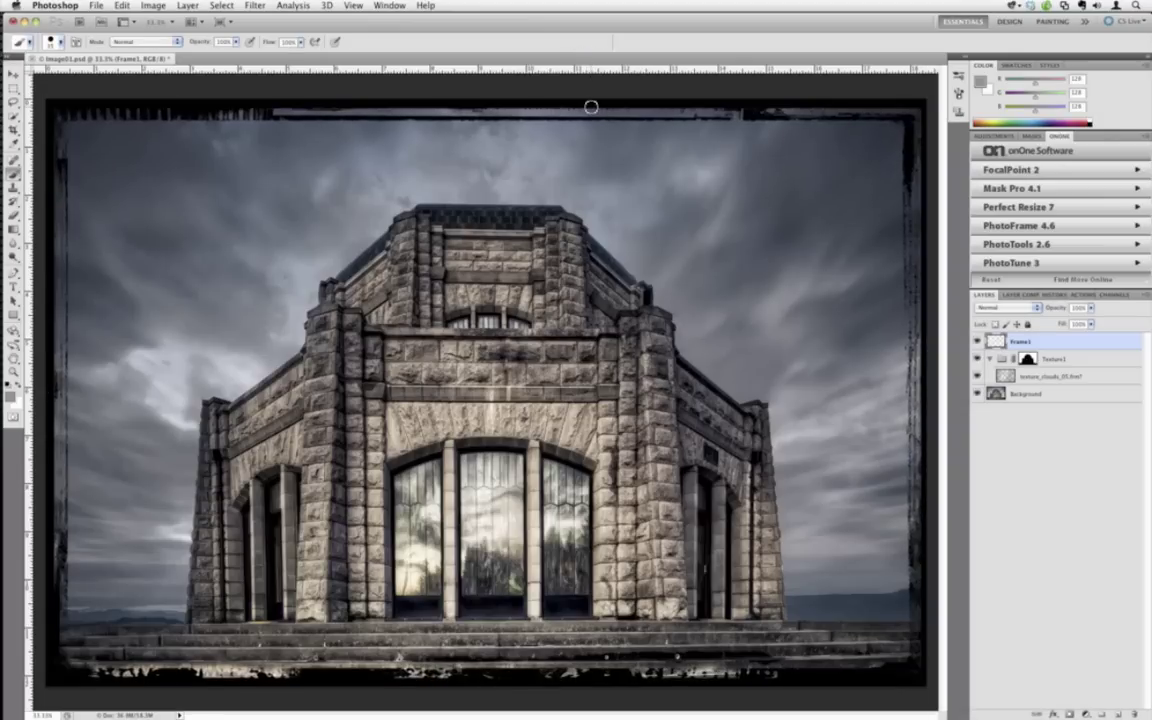
Compare before and after by isolating the Background layer, and show the Texture1 group and the Frame1 layer again.
left_click(977, 394, "alt")
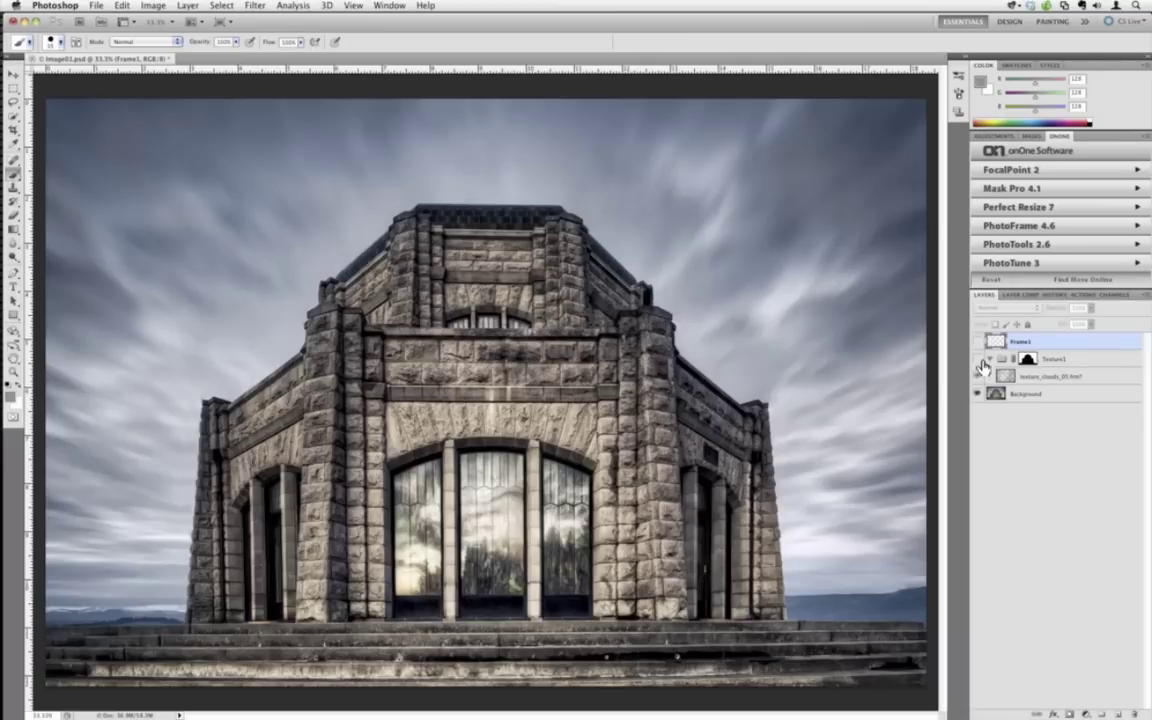
left_click(977, 358)
left_click(977, 376)
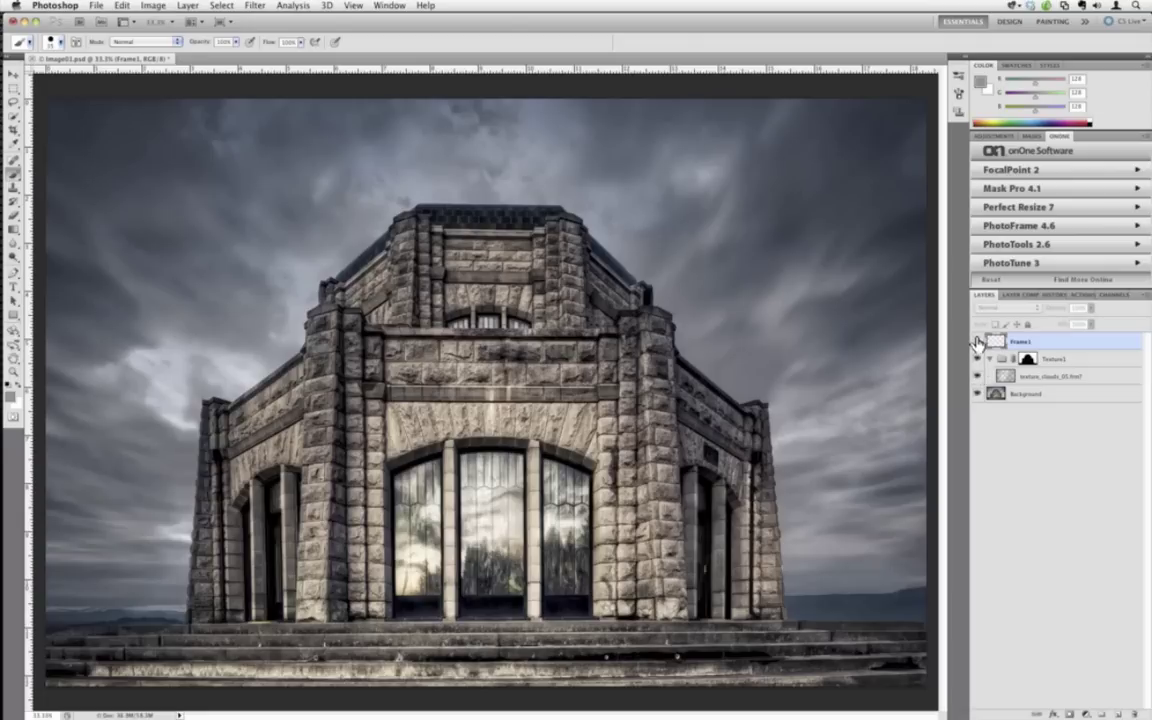
left_click(978, 341)
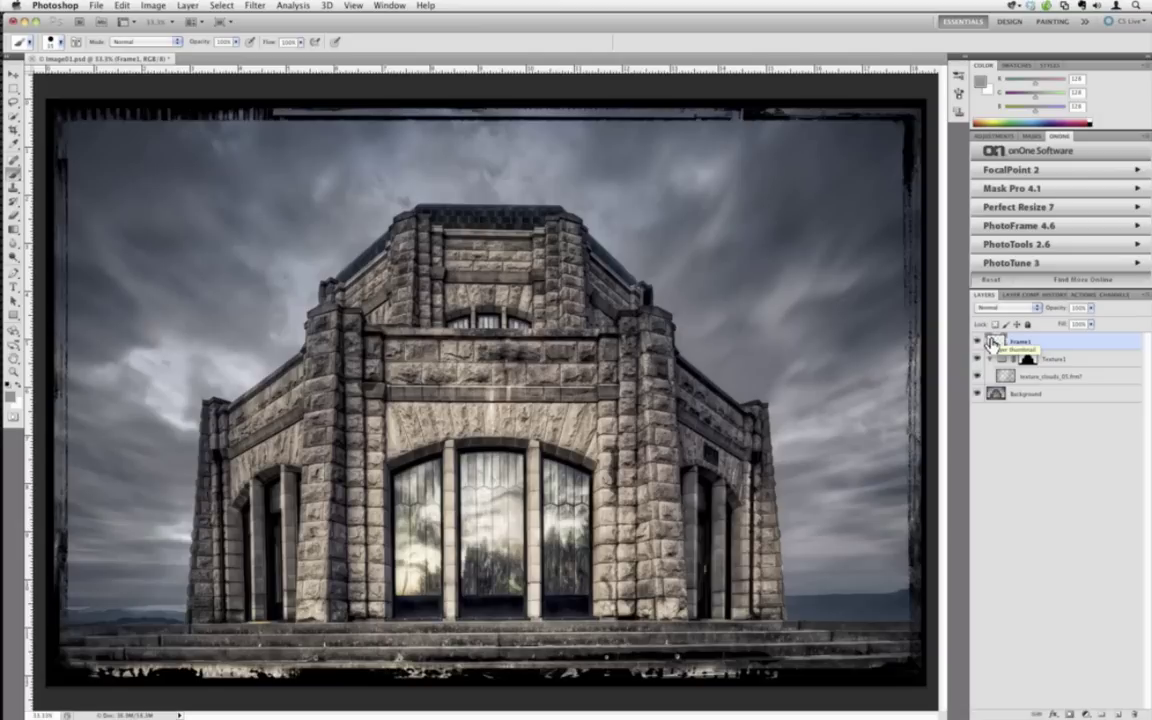
Close Image01.psd without saving its changes and bring up Image02.psd in Photoshop.
left_click(31, 59)
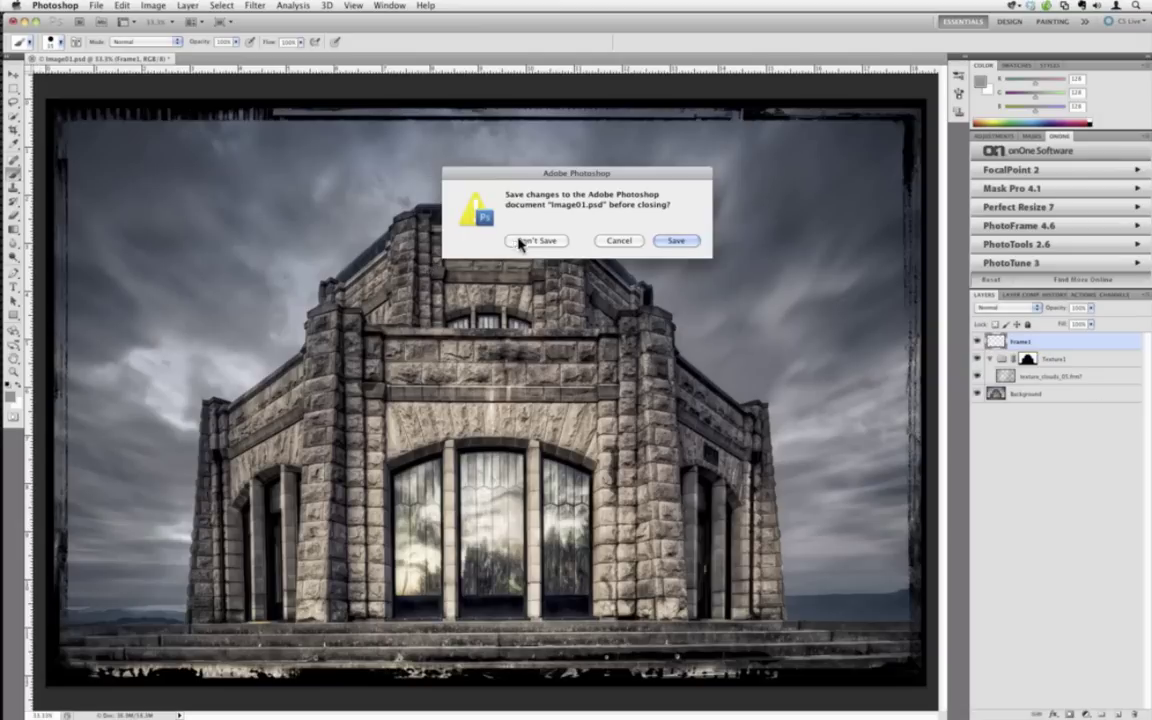
left_click(519, 243)
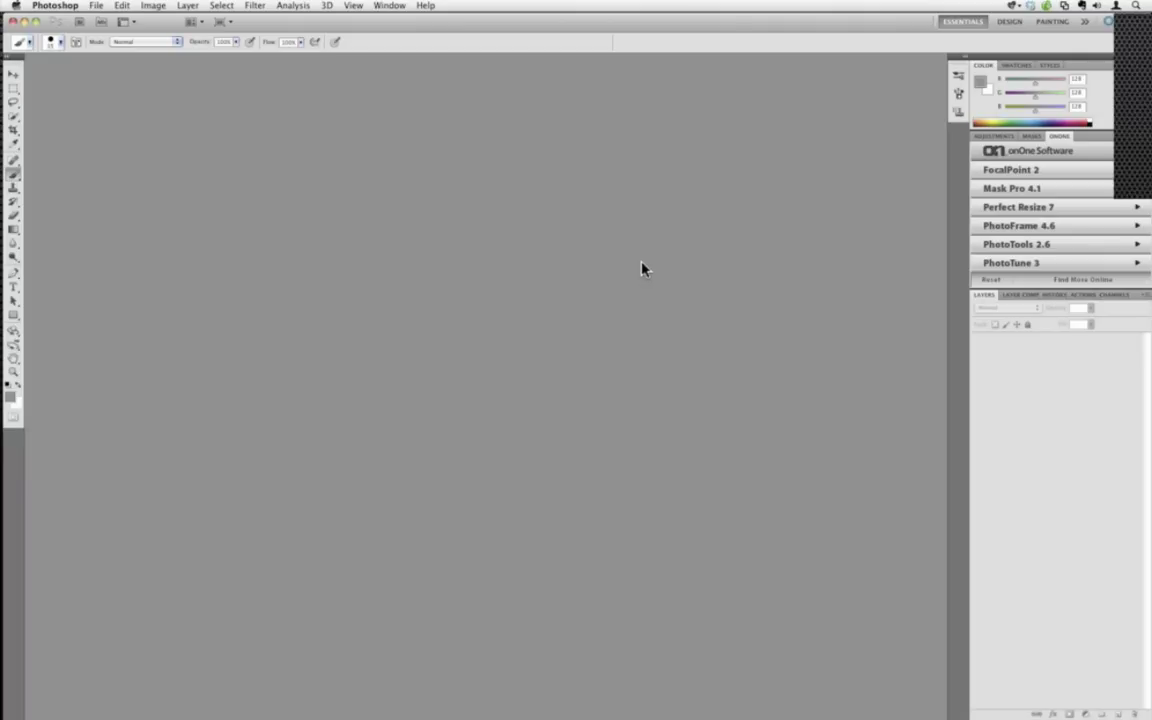
key("super+q")
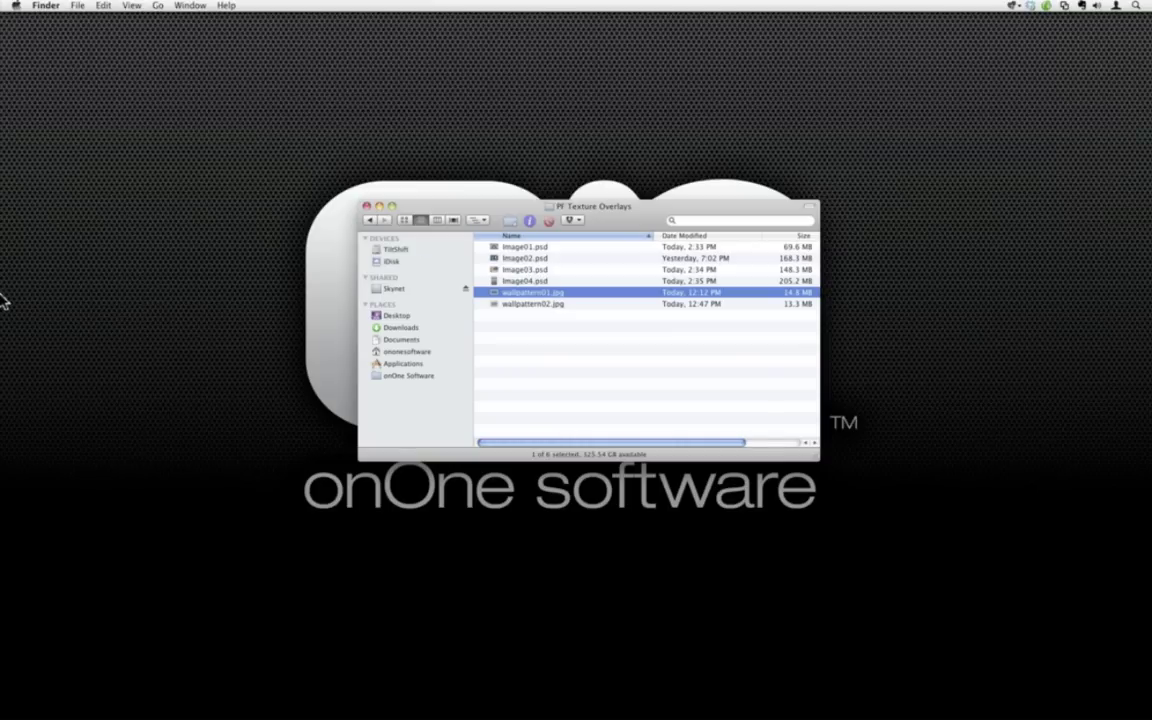
mouse_move(5, 275)
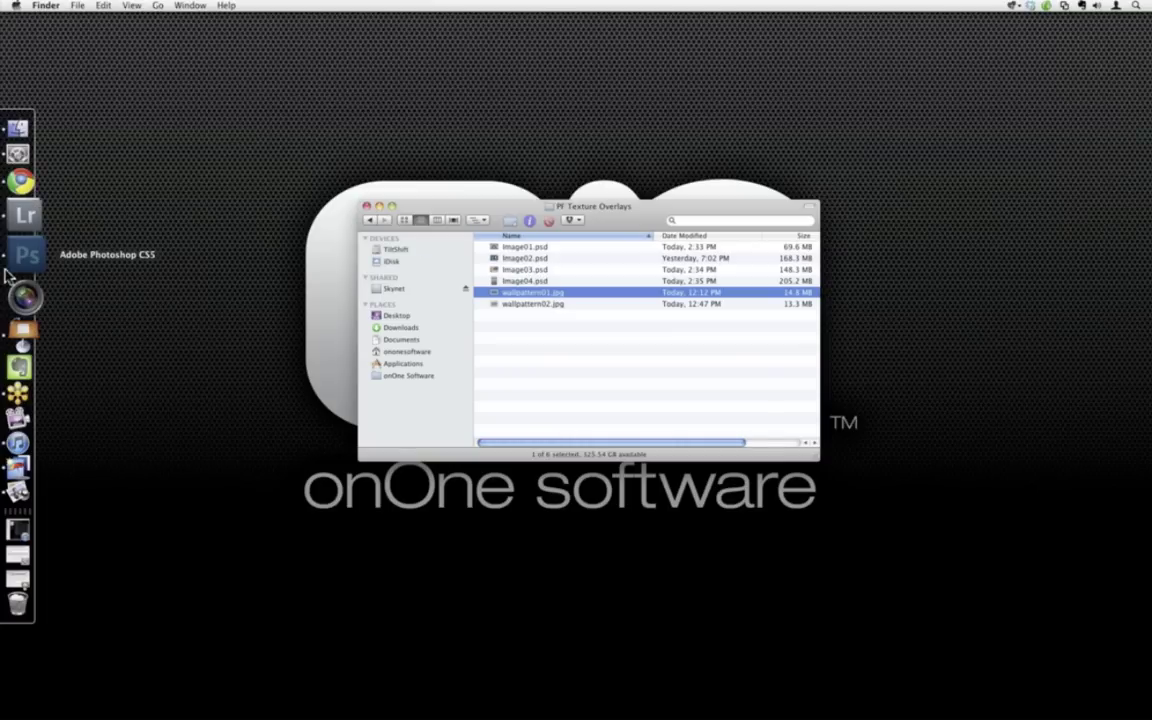
left_click(9, 252)
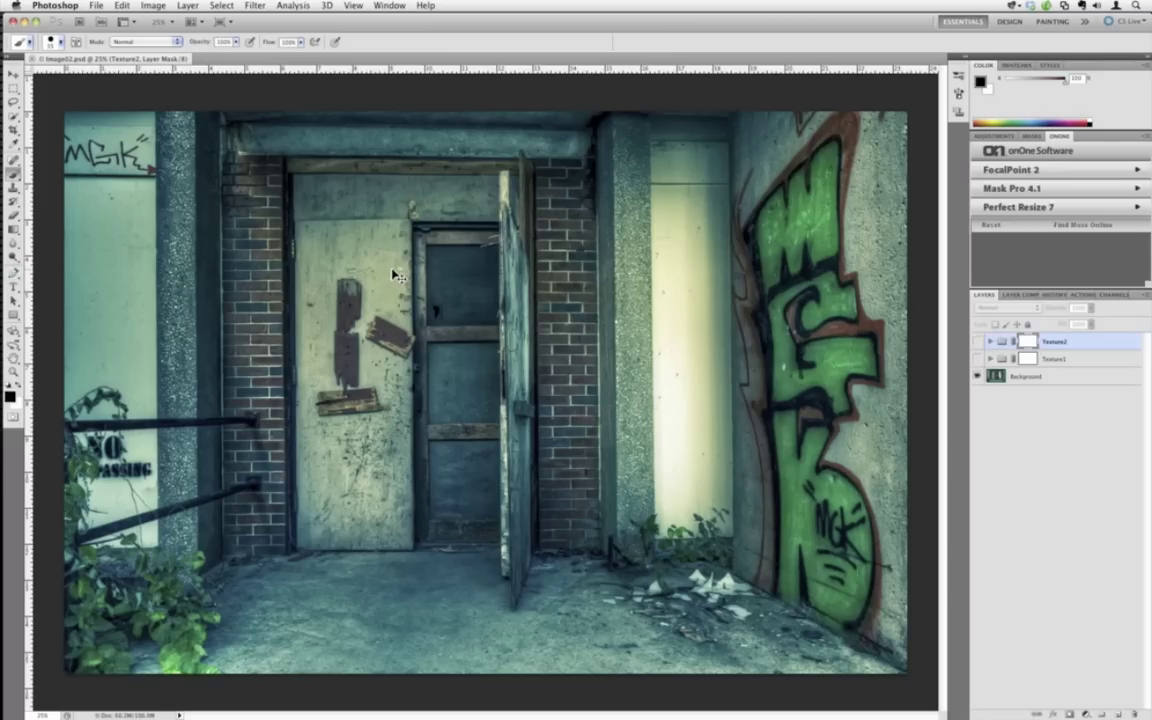
Select the Background layer of the graffiti doorway photo and launch PhotoFrame 4.6 Professional Edition.
scroll(393, 272, "up", 1)
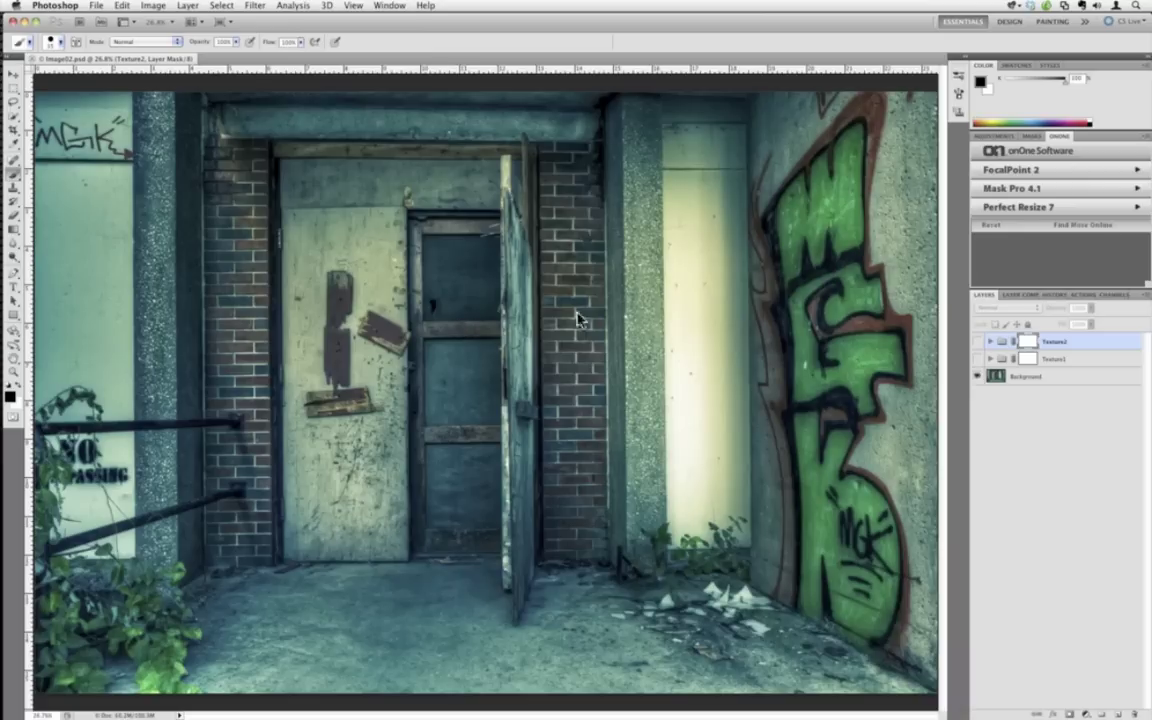
left_click(1044, 378)
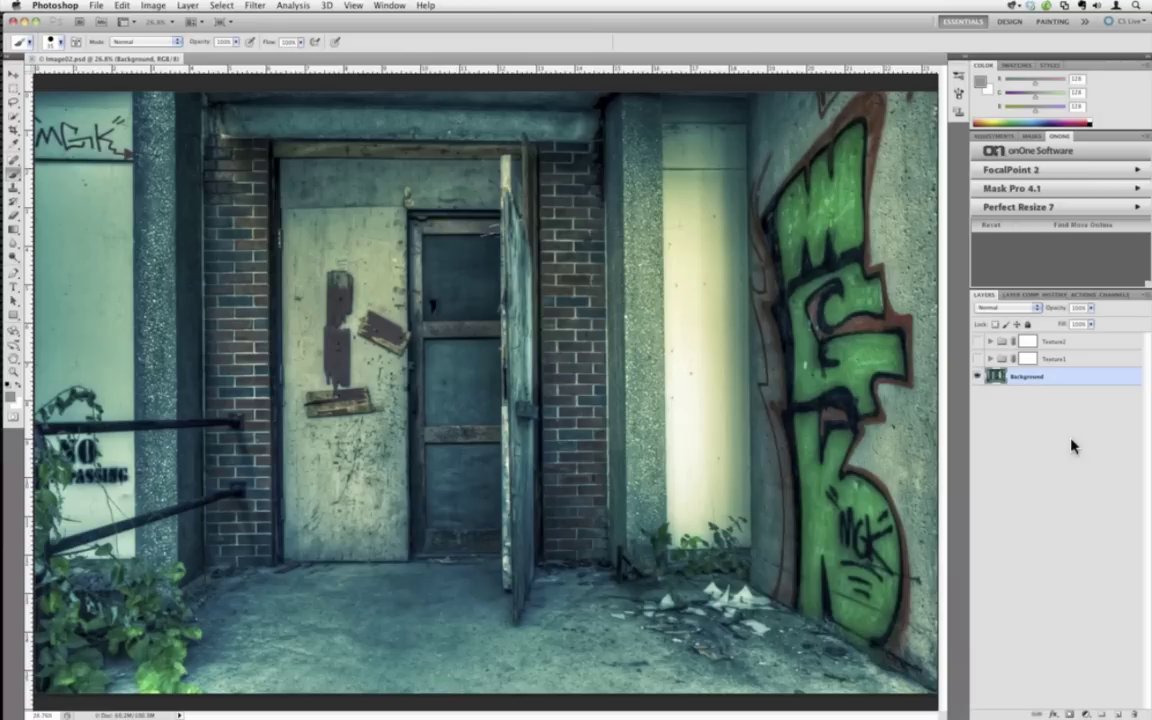
left_click(96, 6)
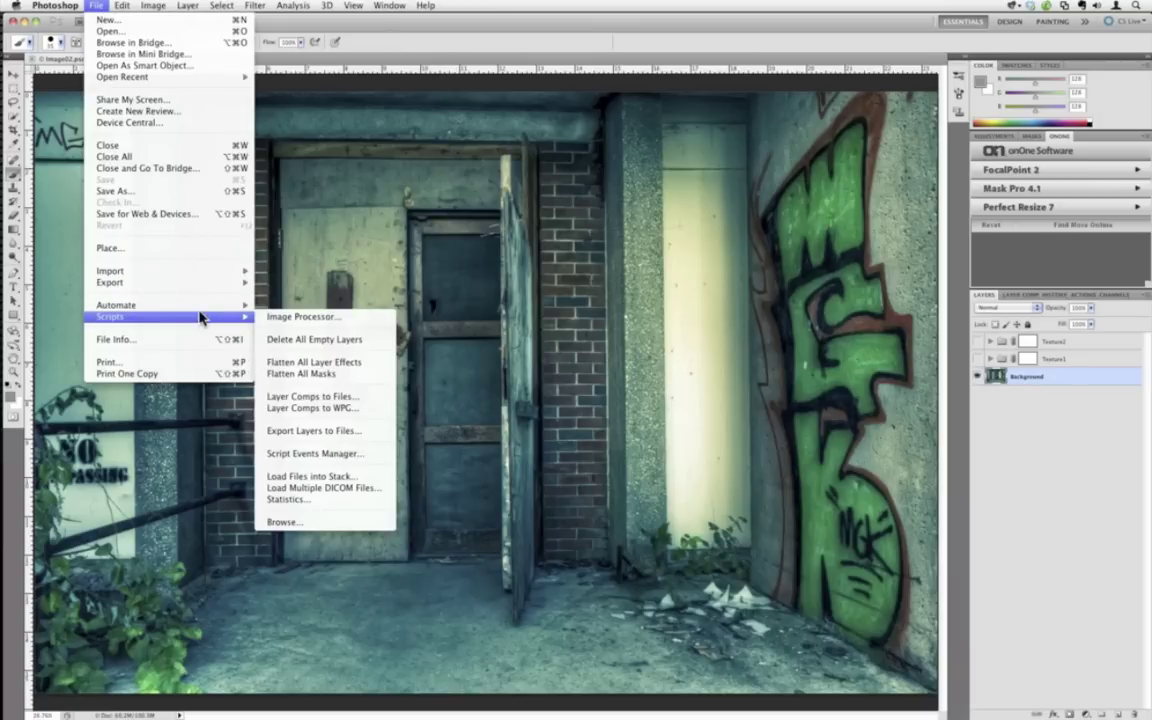
mouse_move(206, 305)
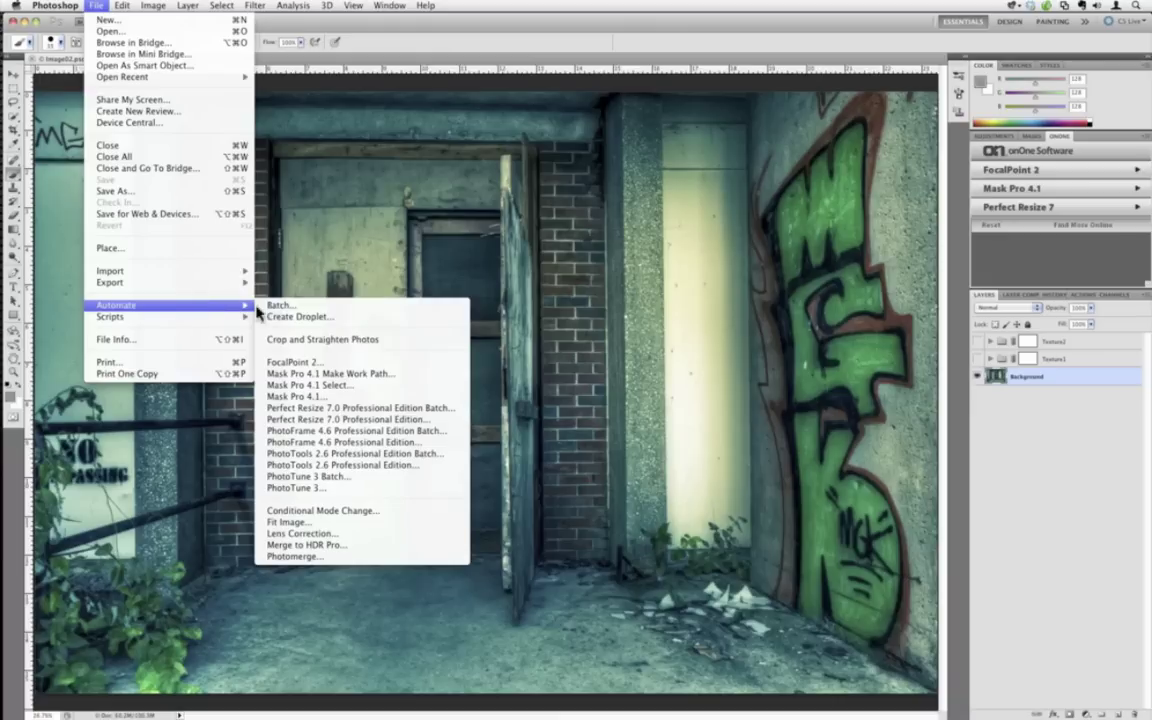
left_click(385, 442)
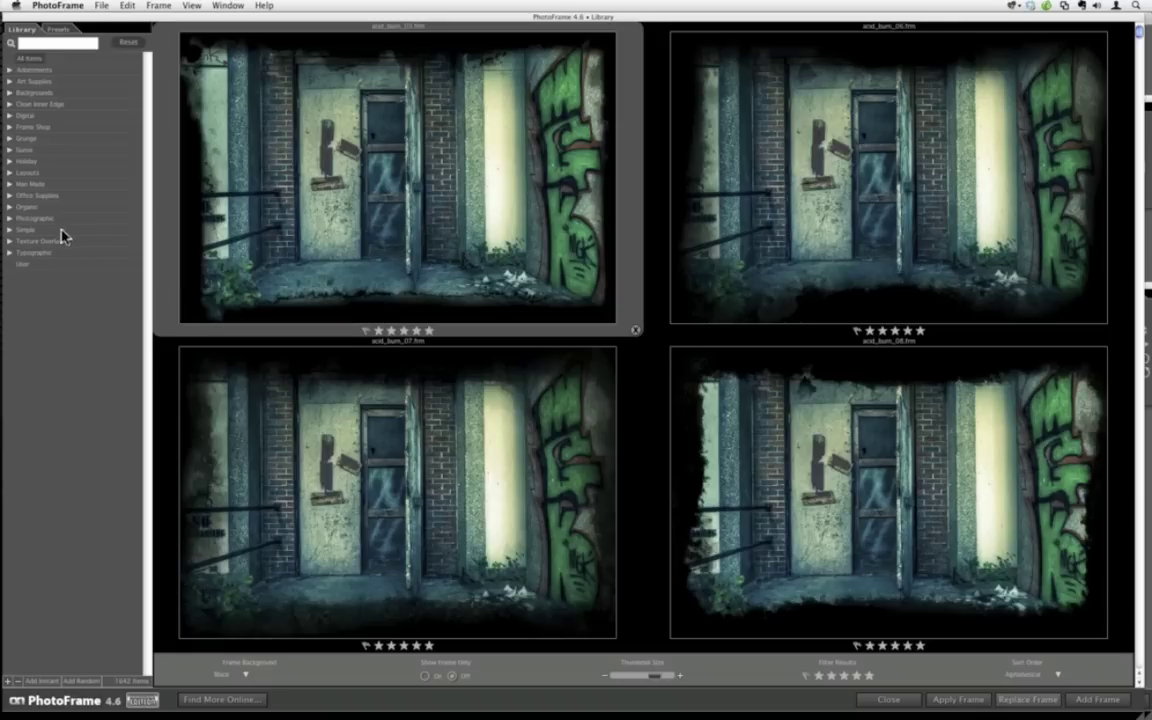
Try texture_architecture_15.frm from the Architecture texture overlays on the photo, and delete the resulting PhotoFrame group.
left_click(9, 241)
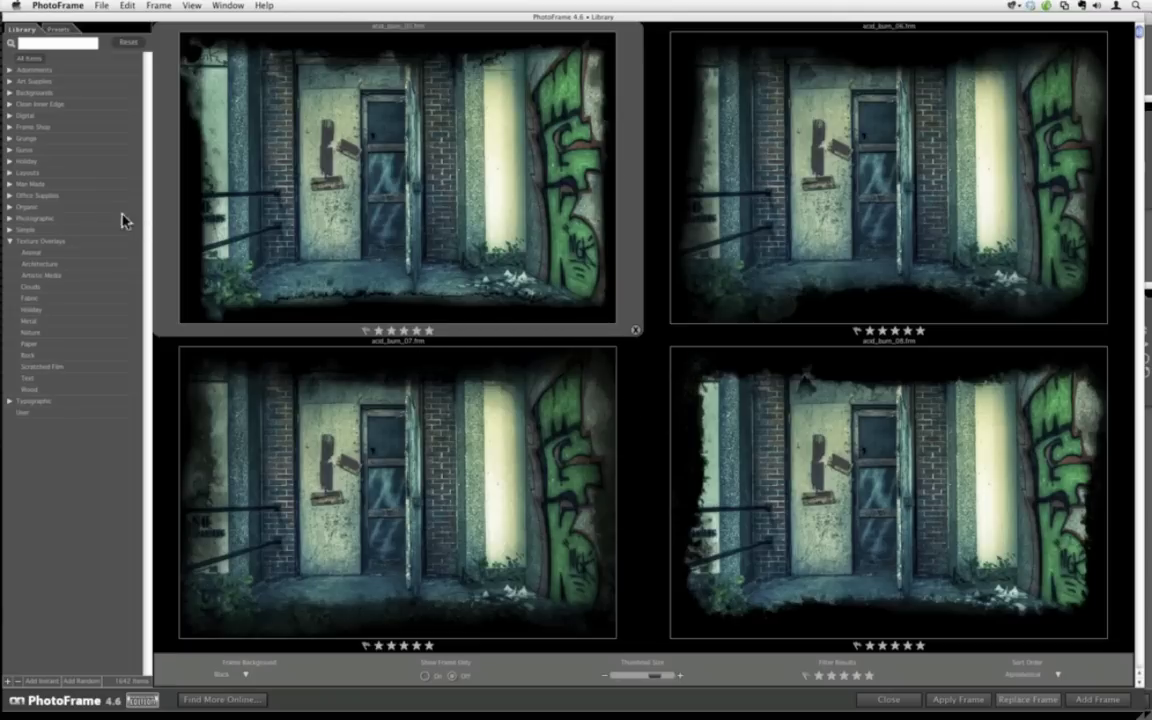
left_click(62, 275)
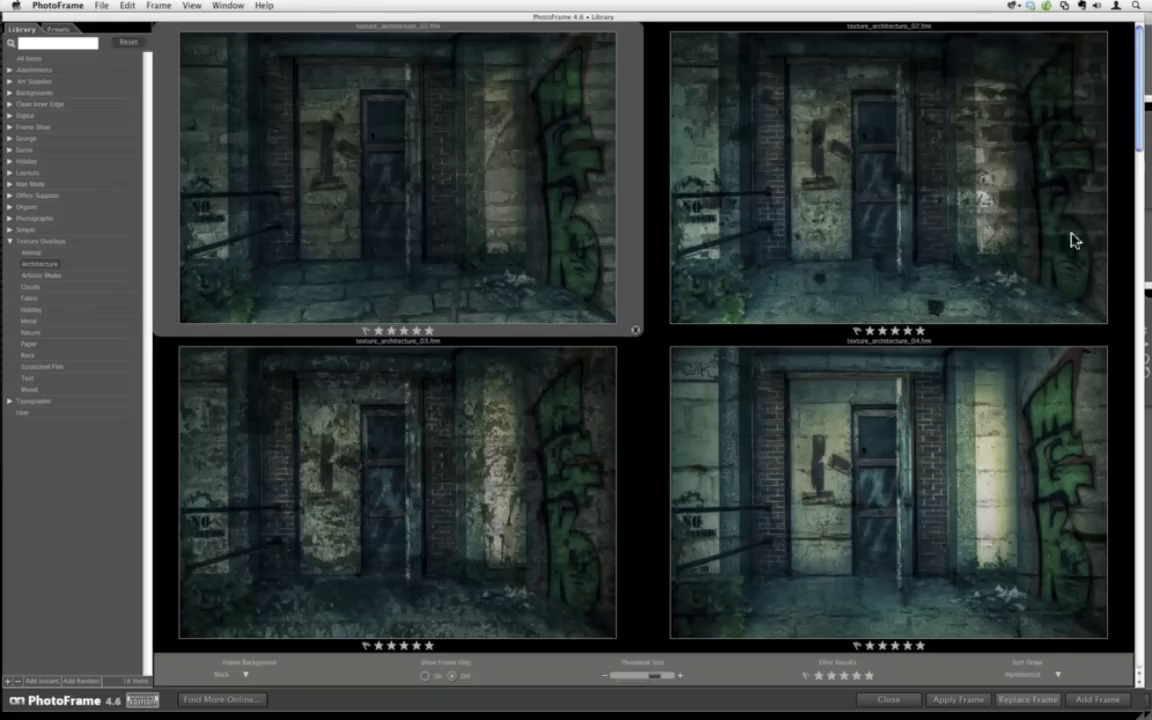
left_click(1140, 257)
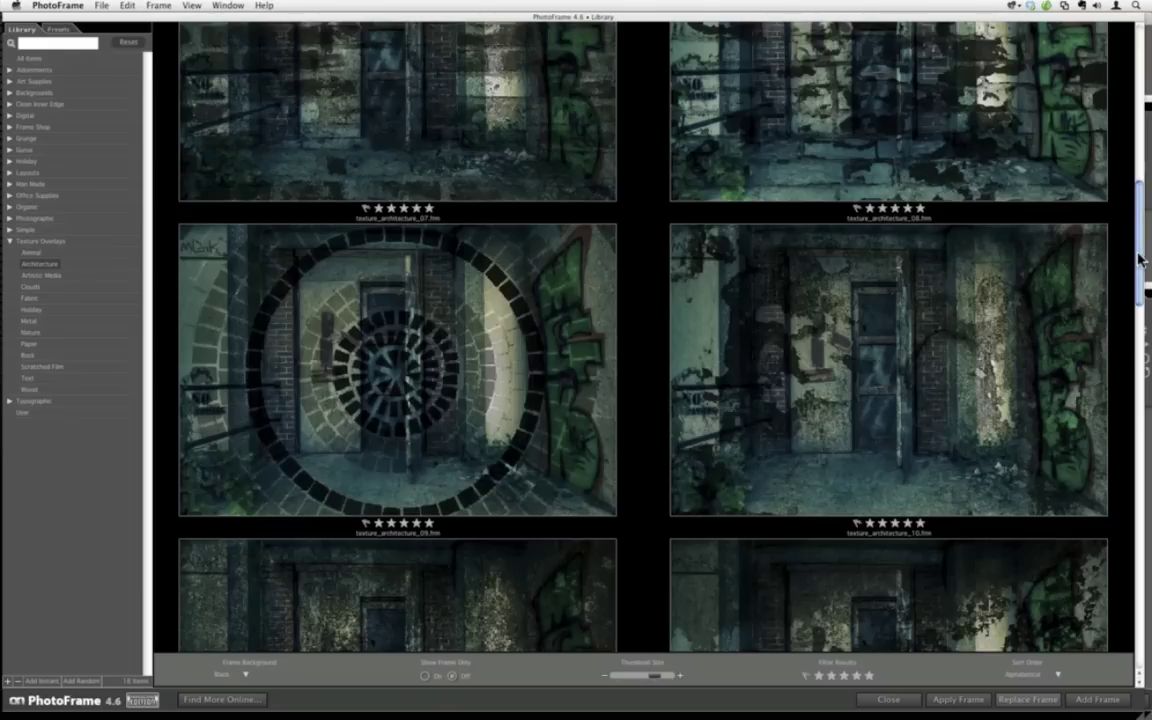
scroll(1011, 278, "down", 5)
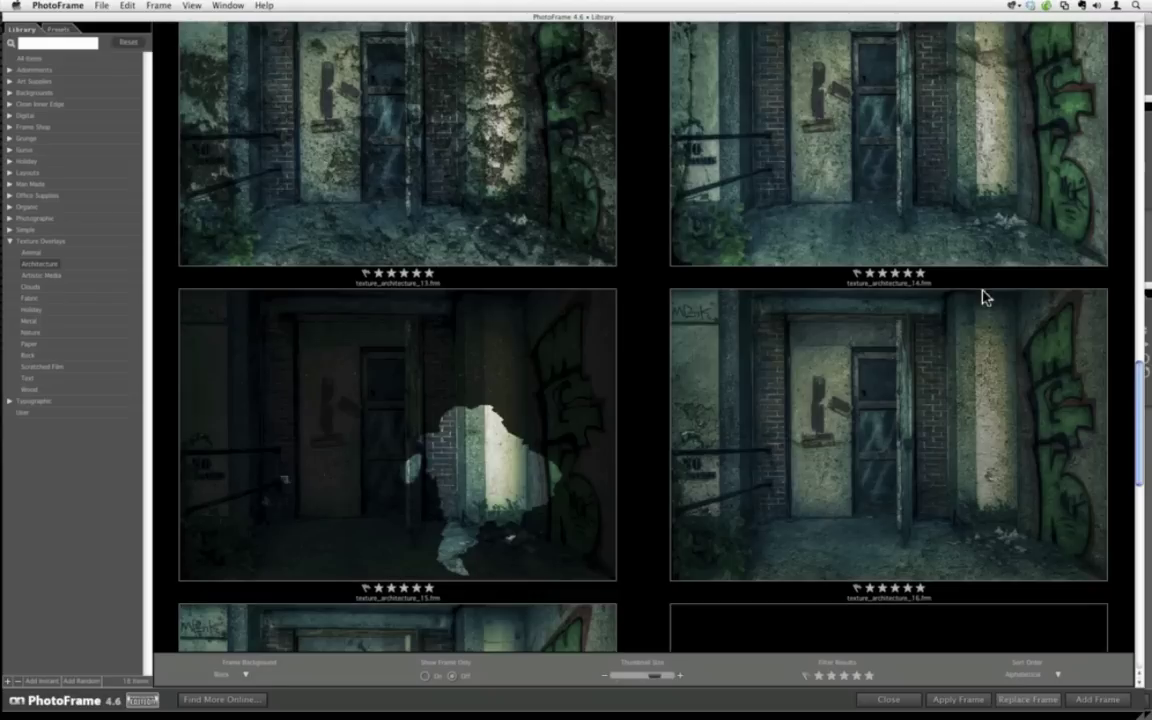
scroll(983, 296, "down", 3)
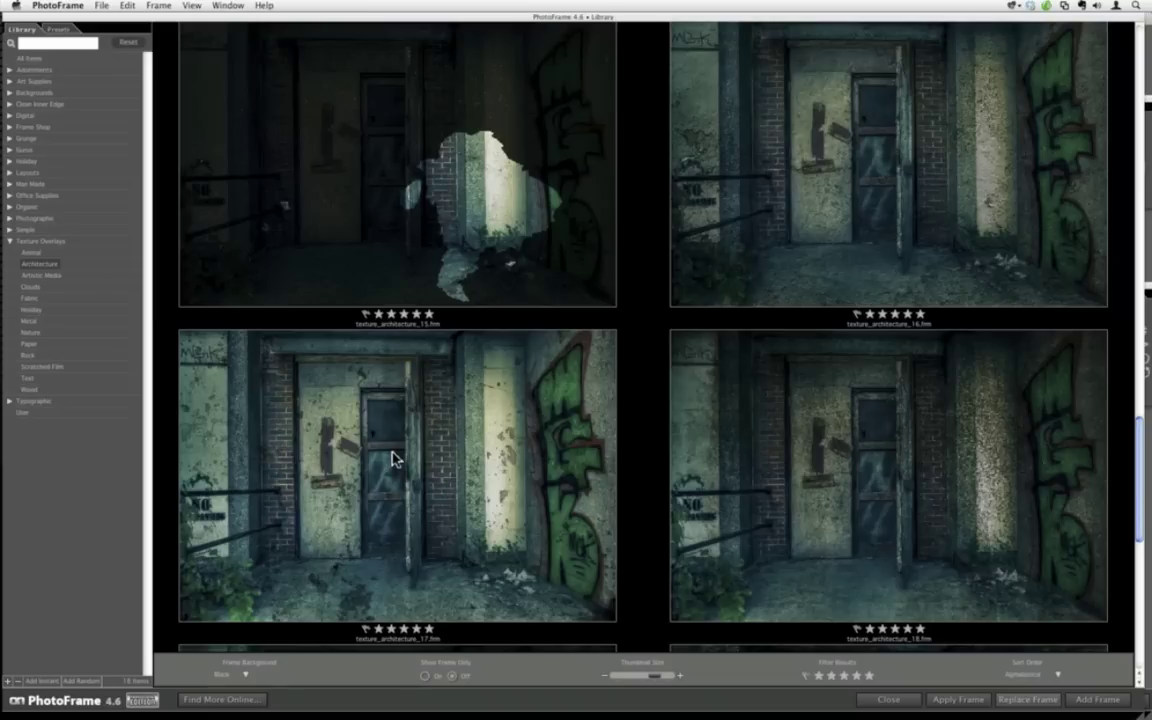
left_click(425, 485)
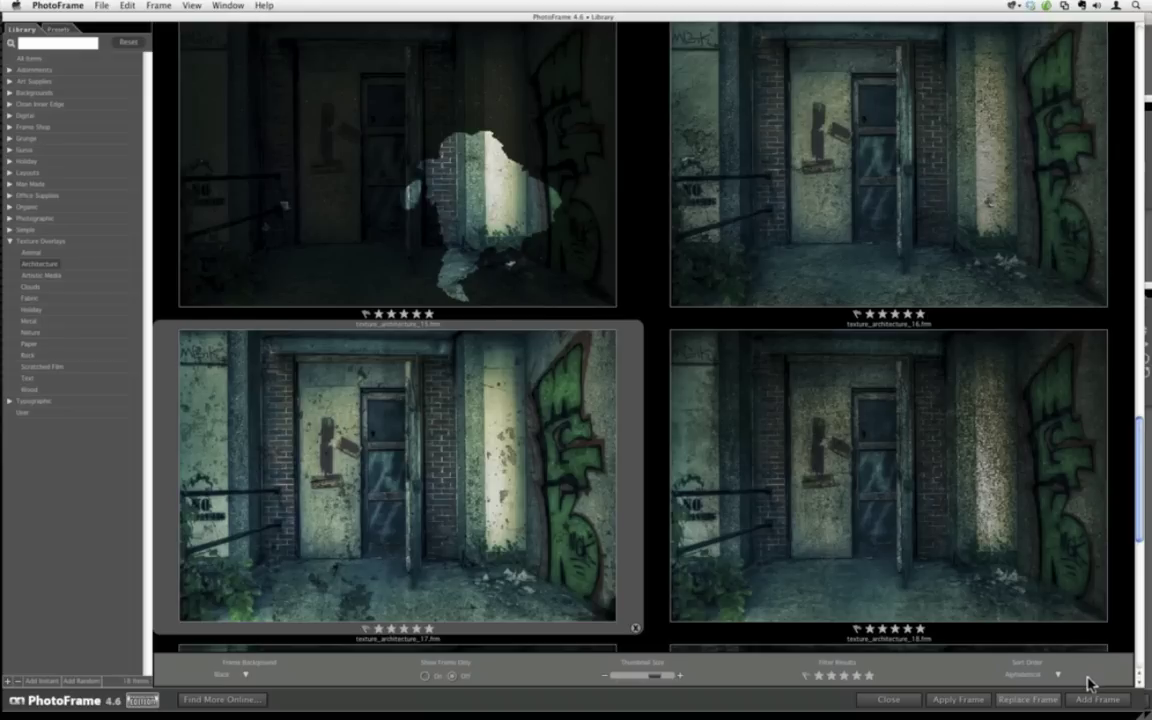
left_click(953, 701)
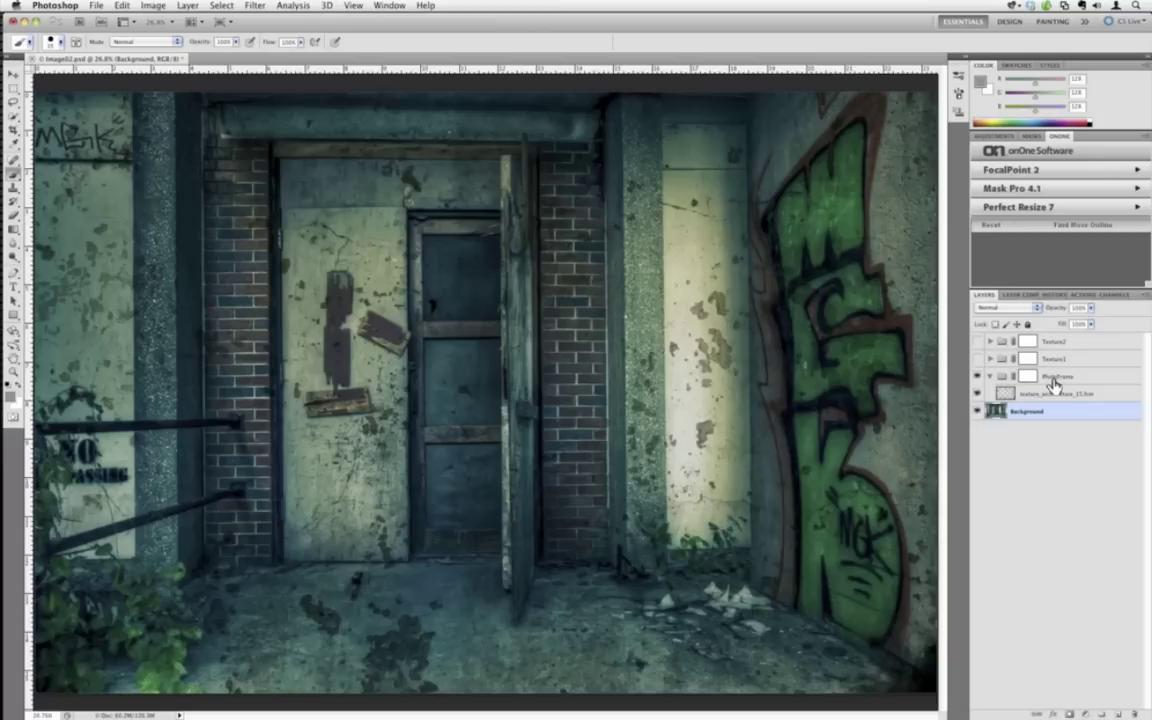
left_click_drag(1054, 383, 1120, 712)
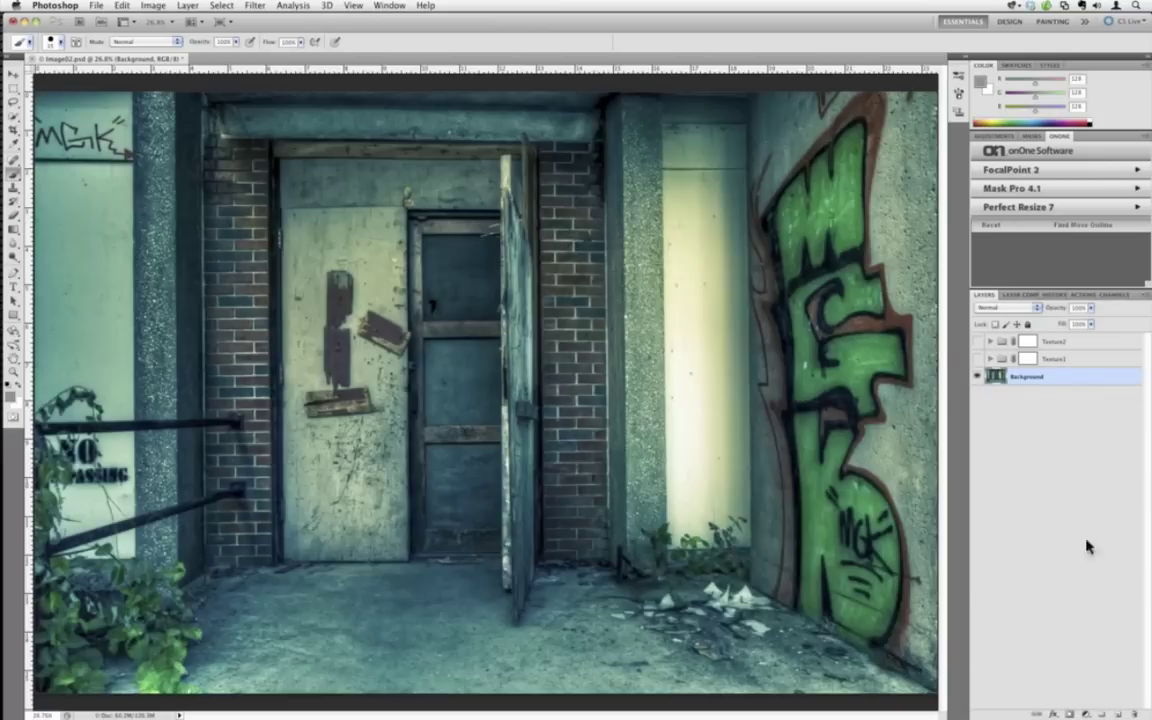
Show the Texture1 group and paint black on its mask with an enlarged brush over the graffiti wall, floor and foliage.
left_click(978, 359)
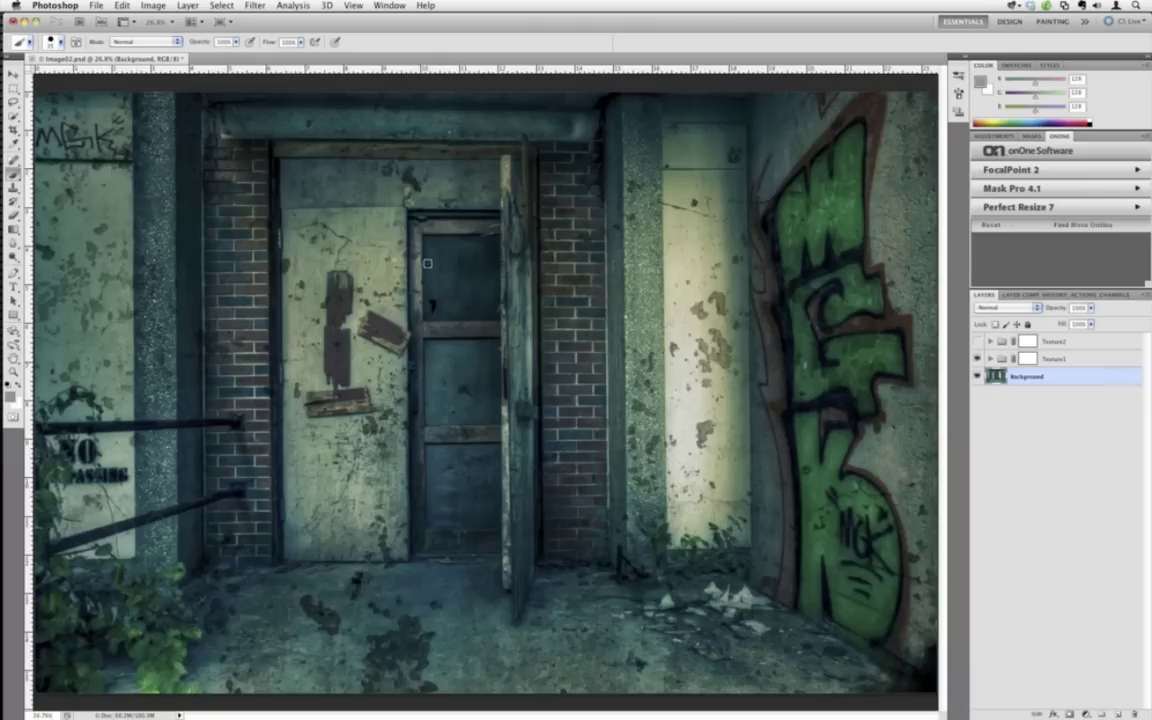
left_click(1027, 359)
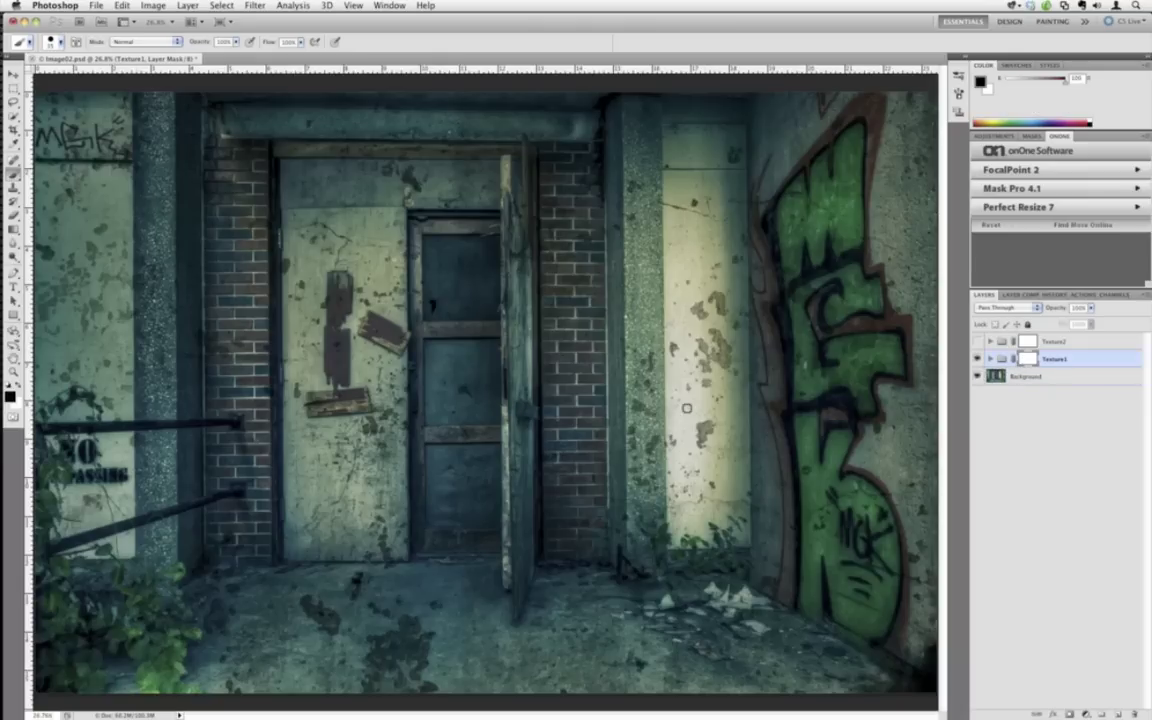
key("bracketright")
key("bracketright")
key("bracketright")
key("bracketright")
key("bracketright")
key("bracketright")
key("bracketright")
key("bracketright")
key("bracketright")
mouse_move(805, 334)
left_mouse_down()
mouse_move(861, 193)
mouse_move(850, 85)
mouse_move(900, 663)
mouse_move(257, 663)
mouse_move(560, 665)
mouse_move(797, 540)
mouse_move(815, 545)
mouse_move(828, 490)
mouse_move(845, 105)
mouse_move(812, 121)
mouse_move(780, 100)
mouse_move(792, 185)
mouse_move(784, 617)
mouse_move(147, 609)
mouse_move(424, 609)
mouse_move(219, 594)
mouse_move(64, 617)
mouse_move(680, 478)
left_mouse_up()
Try Color Burn and Overlay blending on the Texture1 group, and set its blend mode to Hard Light.
key("v")
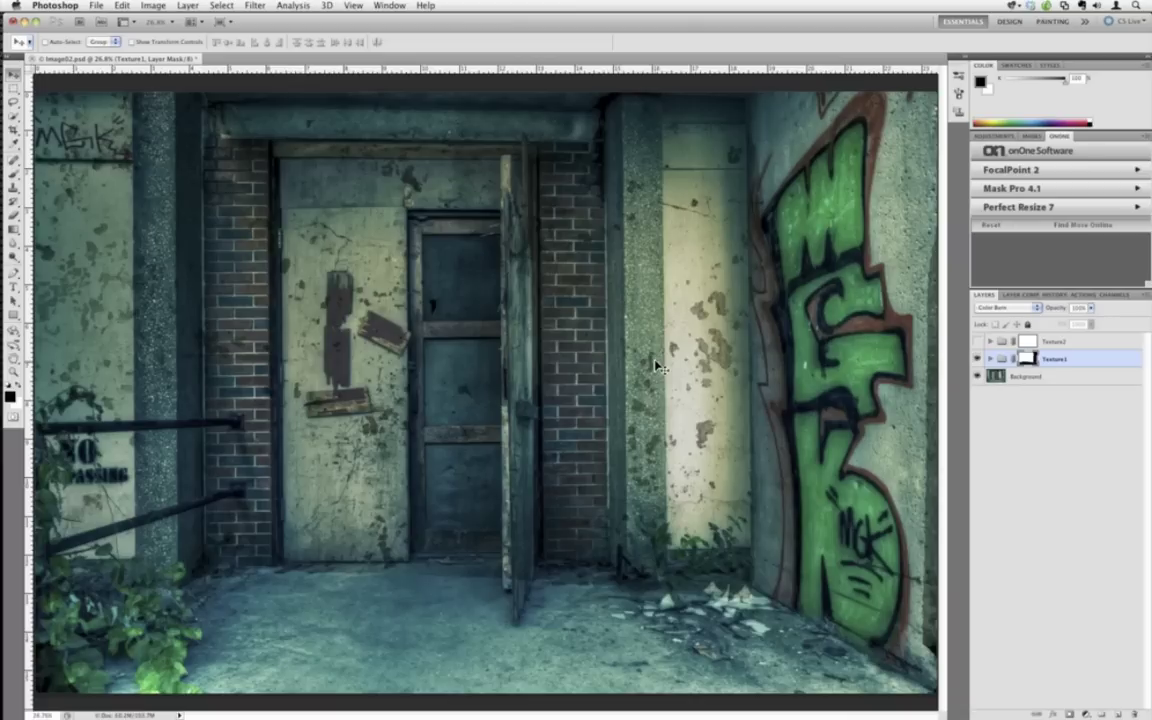
key("shift+plus")
key("shift+plus")
key("shift+plus")
key("shift+plus")
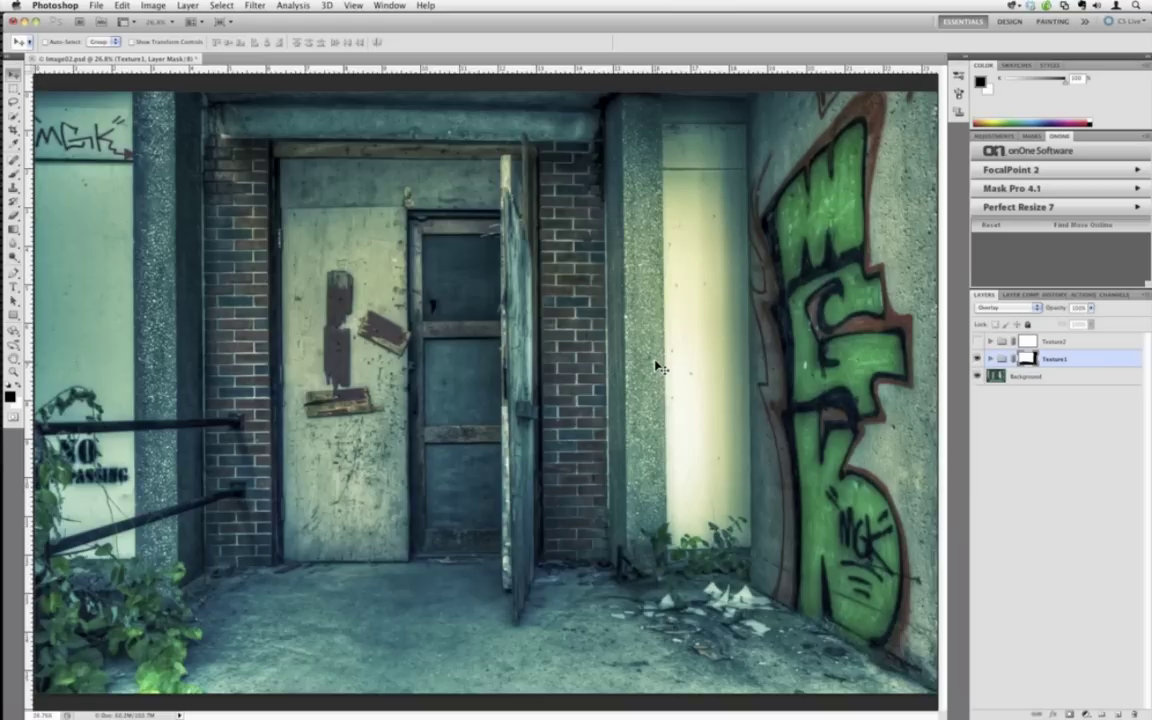
key("shift+plus")
key("shift+plus")
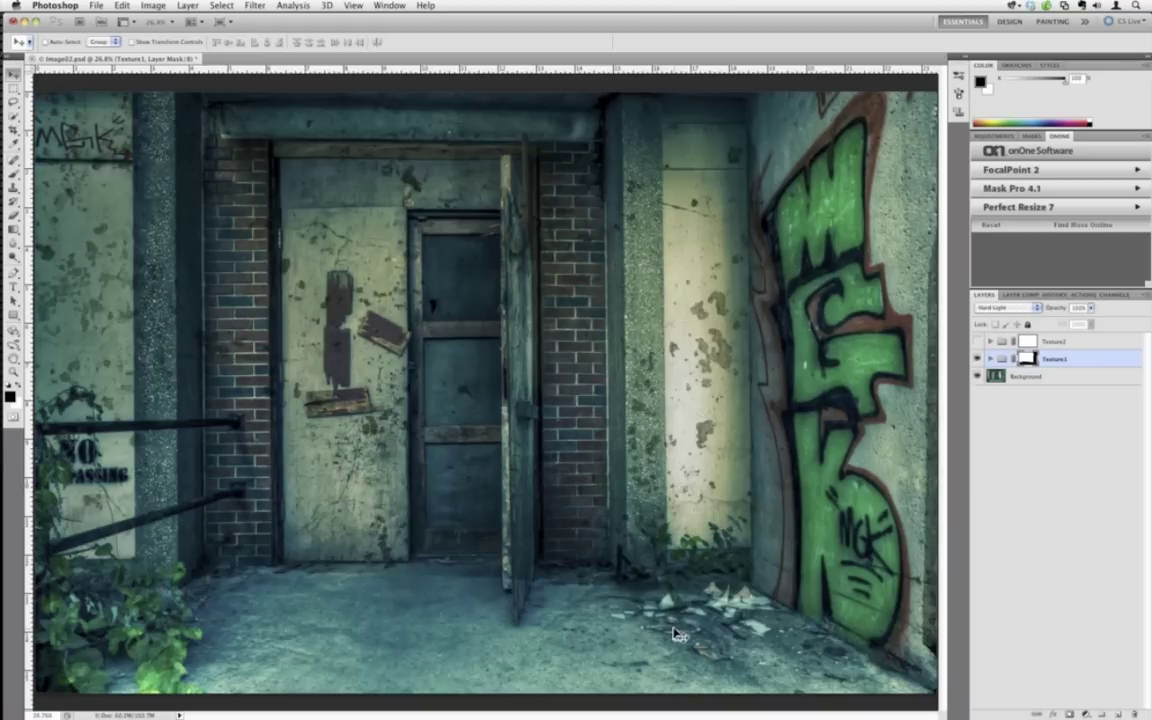
key("b")
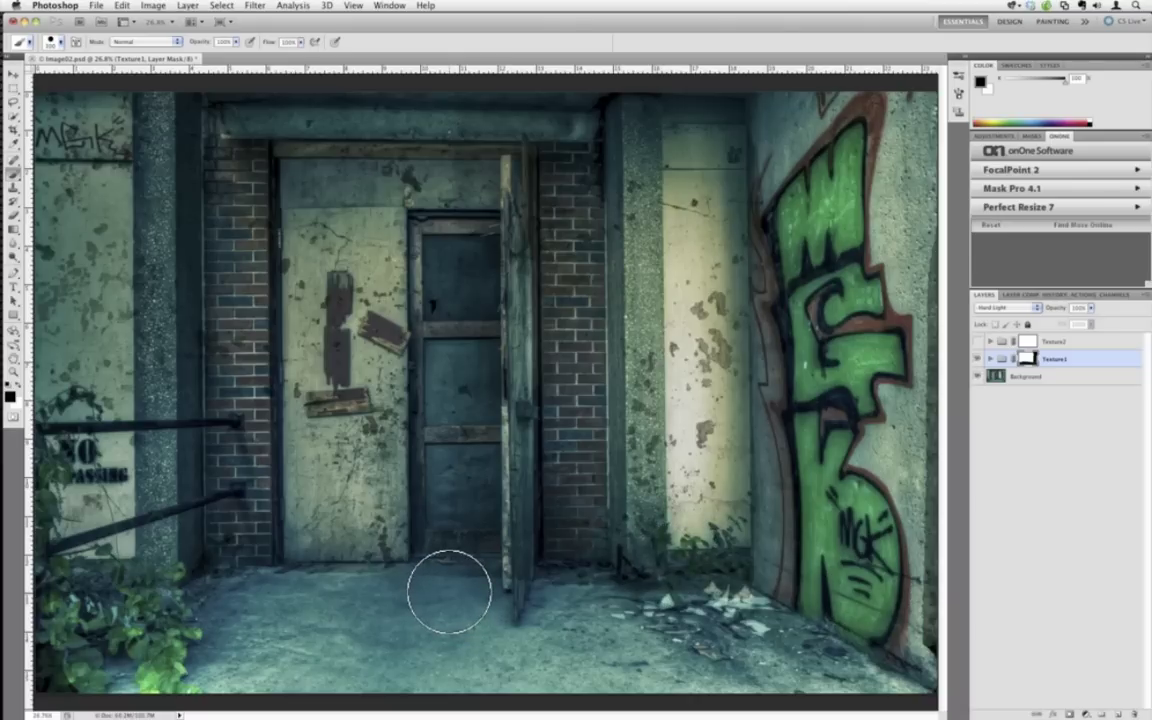
Paint black on the Texture1 mask over the left pillar, the lintel and the brickwork, checking coverage with the mask overlay.
key("backslash")
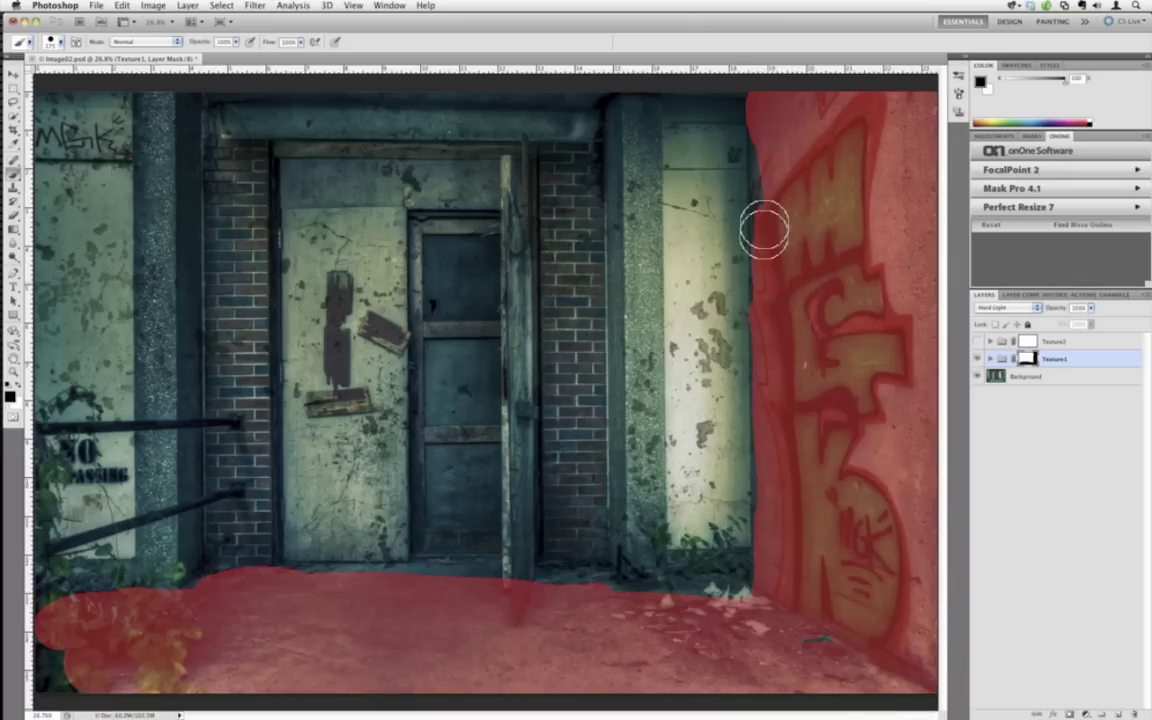
left_click_drag(166, 100, 164, 152)
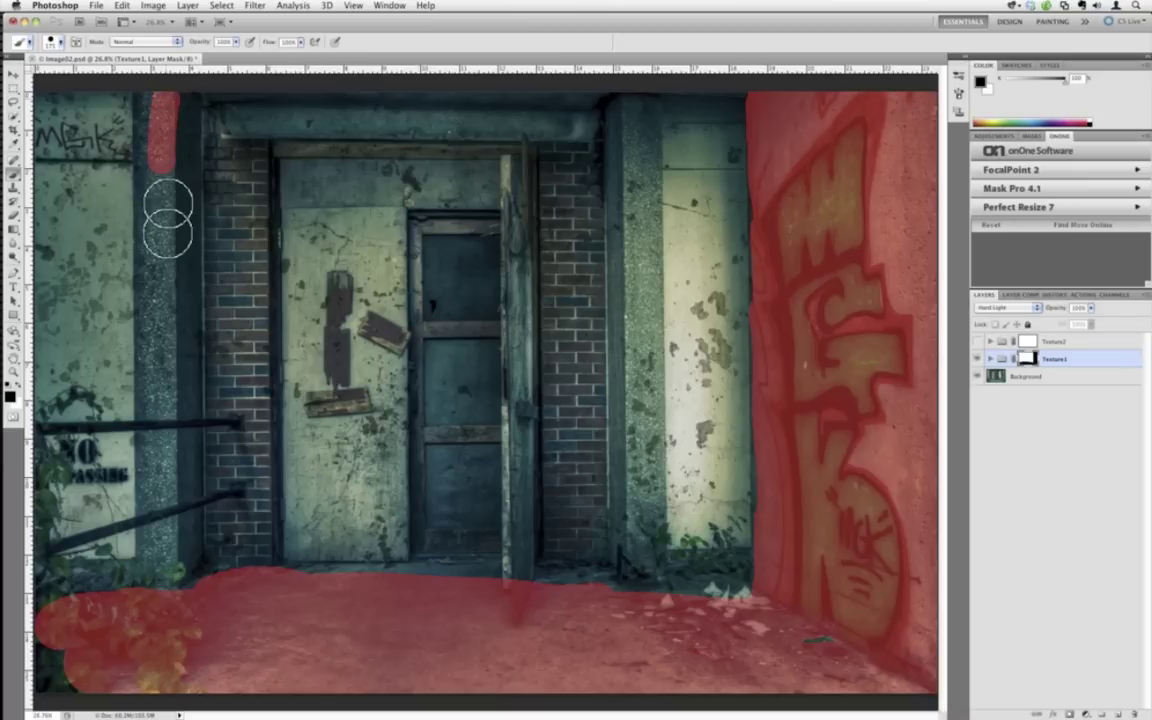
left_click_drag(168, 218, 155, 126)
key("backslash")
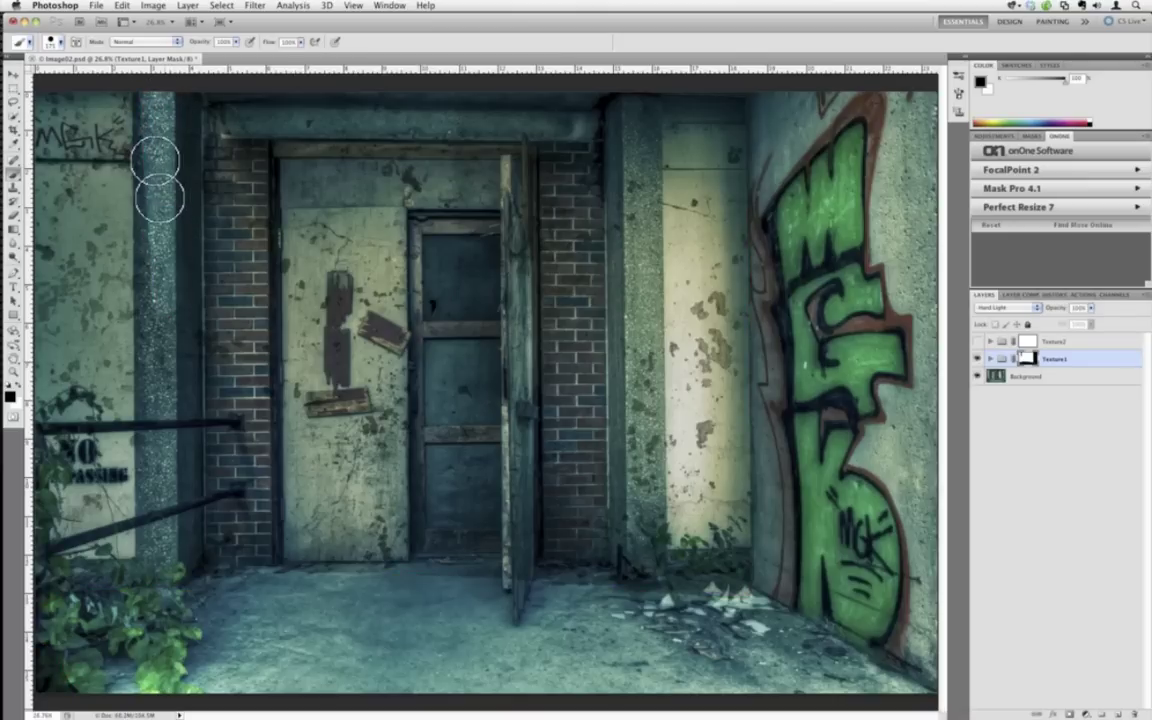
mouse_move(157, 180)
left_mouse_down()
mouse_move(168, 432)
mouse_move(156, 471)
mouse_move(148, 458)
mouse_move(158, 530)
mouse_move(177, 548)
mouse_move(180, 376)
mouse_move(198, 520)
mouse_move(216, 430)
mouse_move(250, 510)
mouse_move(240, 117)
mouse_move(217, 185)
mouse_move(197, 115)
mouse_move(224, 200)
mouse_move(176, 114)
mouse_move(522, 106)
mouse_move(464, 104)
mouse_move(530, 117)
left_mouse_up()
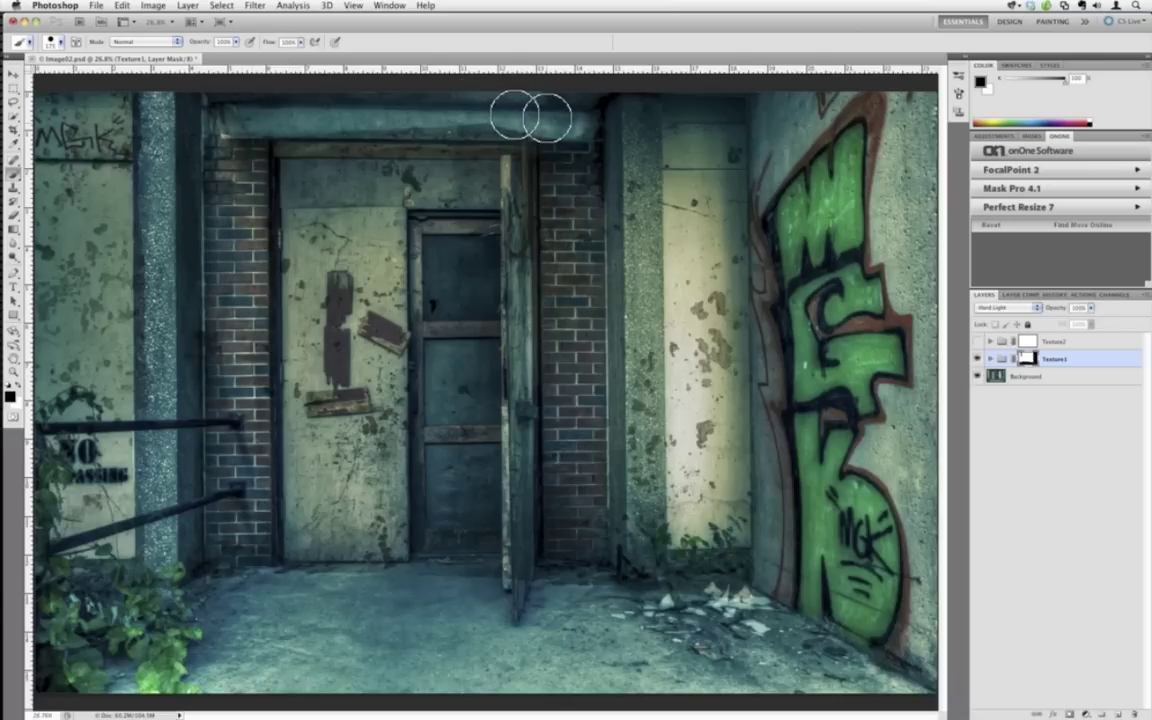
mouse_move(362, 270)
left_mouse_down()
mouse_move(300, 345)
mouse_move(318, 370)
left_mouse_up()
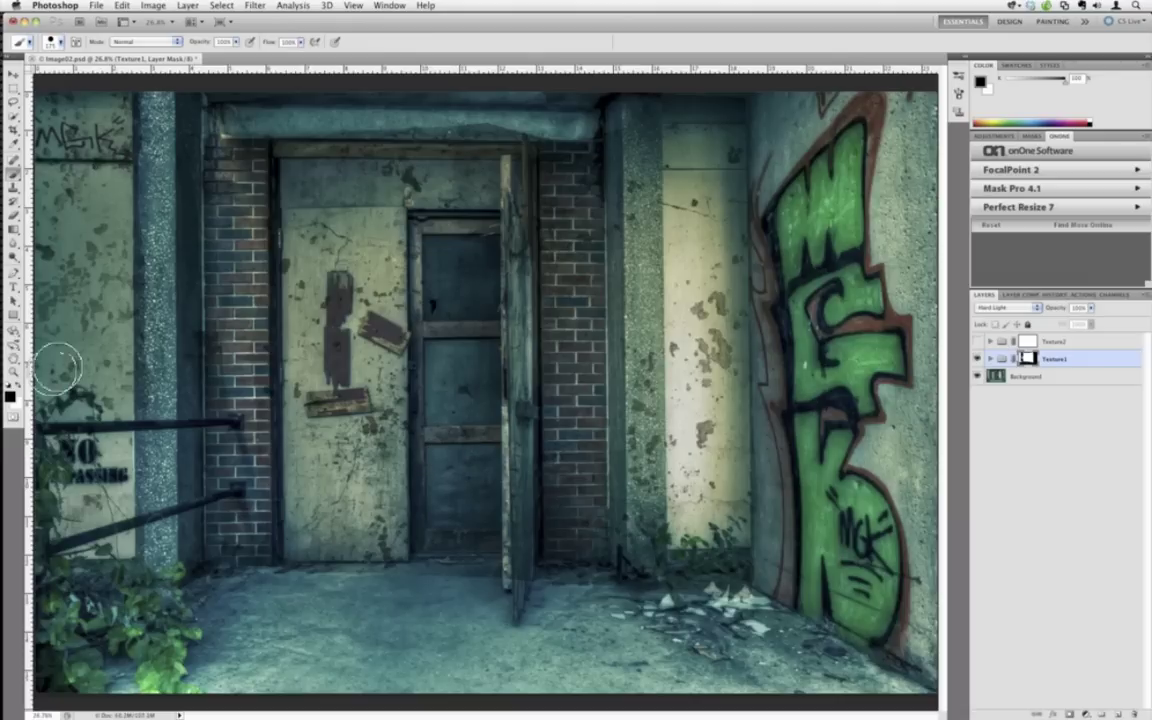
Delete the Texture1 group's layer mask and replace it with a black mask that hides the whole texture.
right_click(1030, 366)
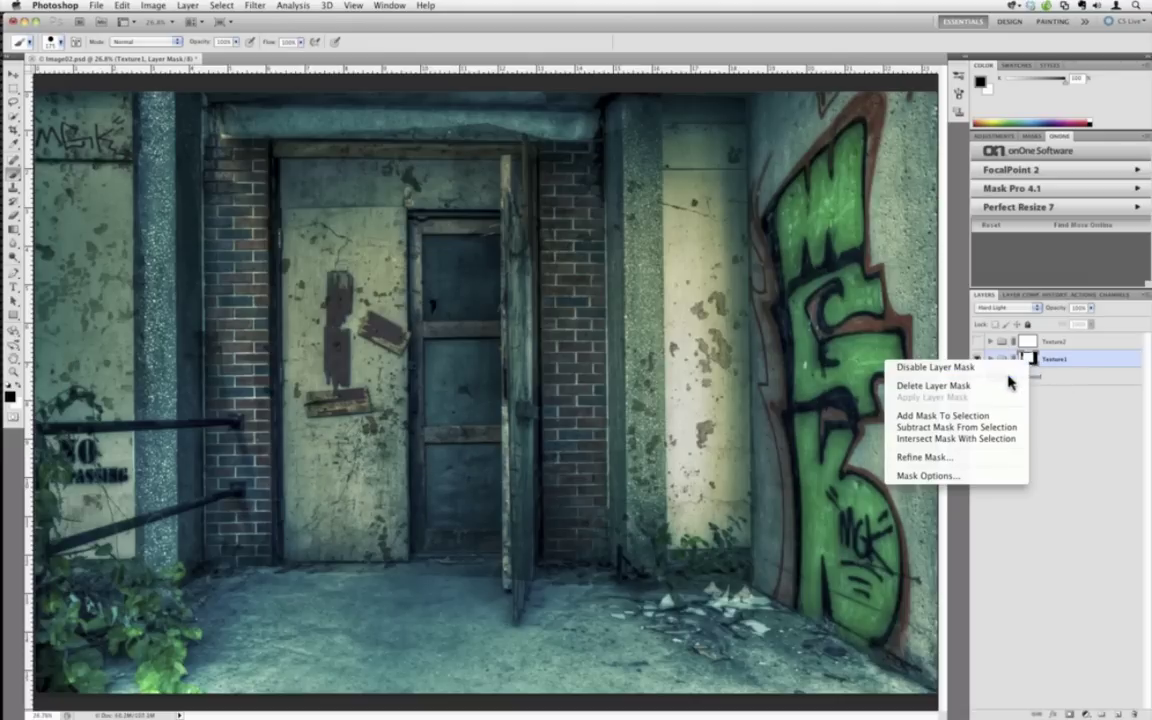
left_click(1008, 386)
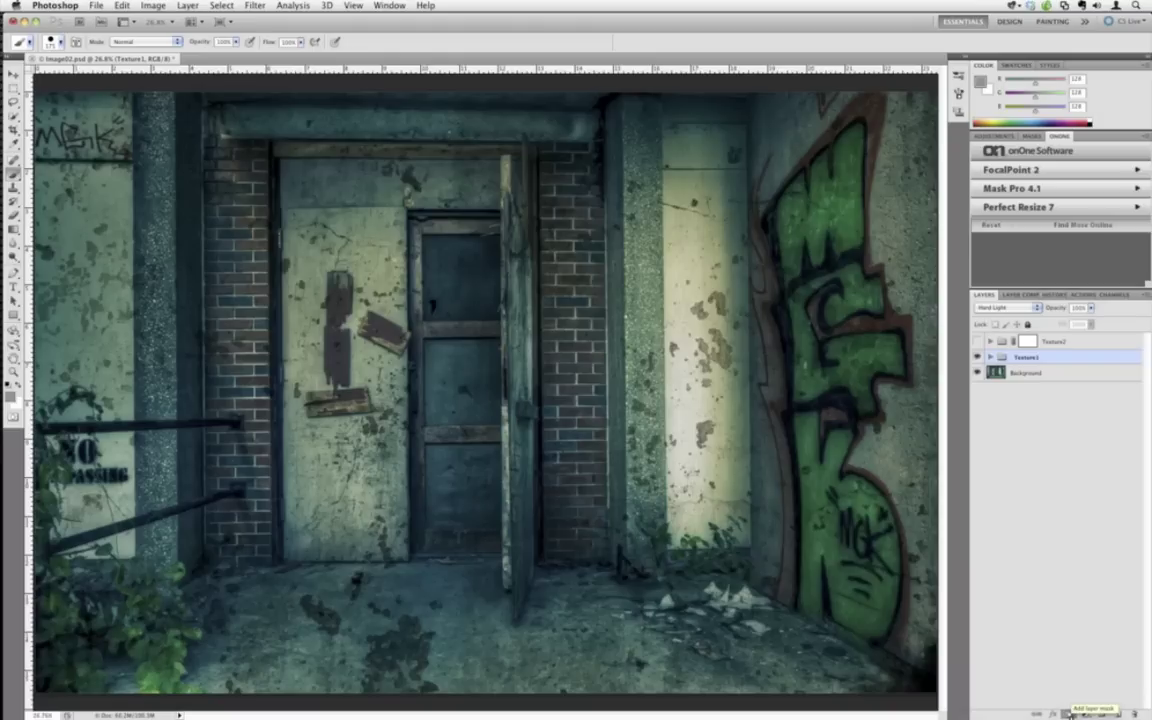
left_click(1068, 714, "alt")
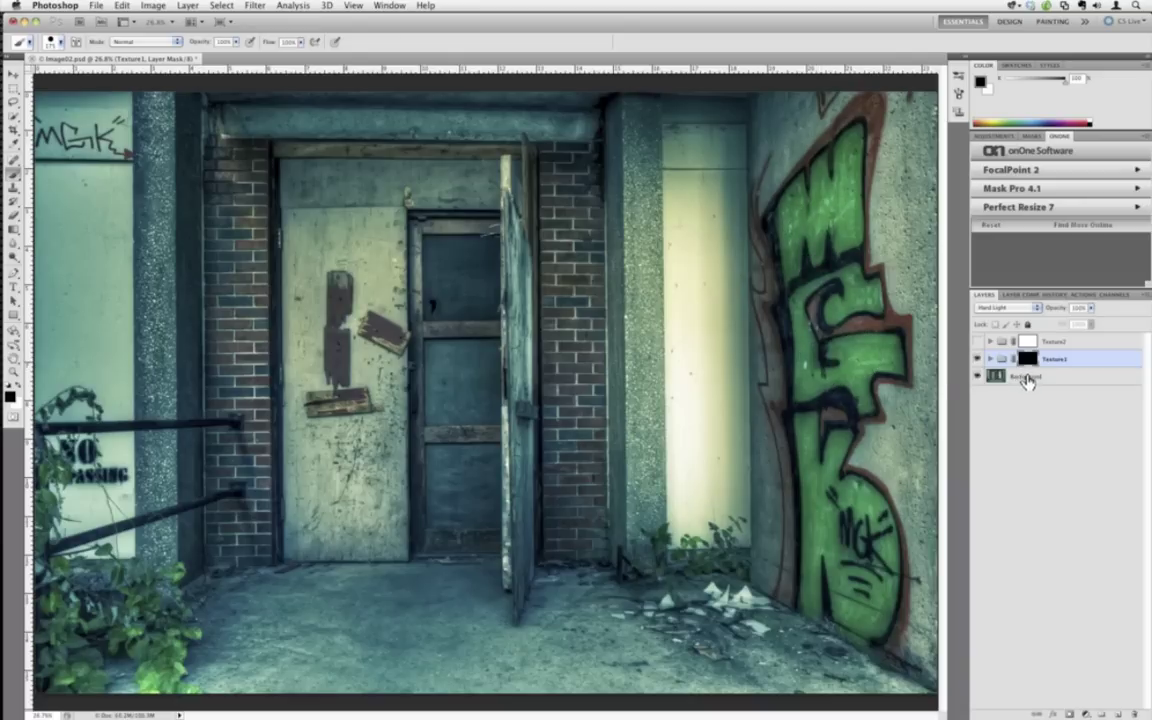
Paint white on the Texture1 mask over the pale wall panel between the right pillar and the graffiti wall.
left_click(18, 390)
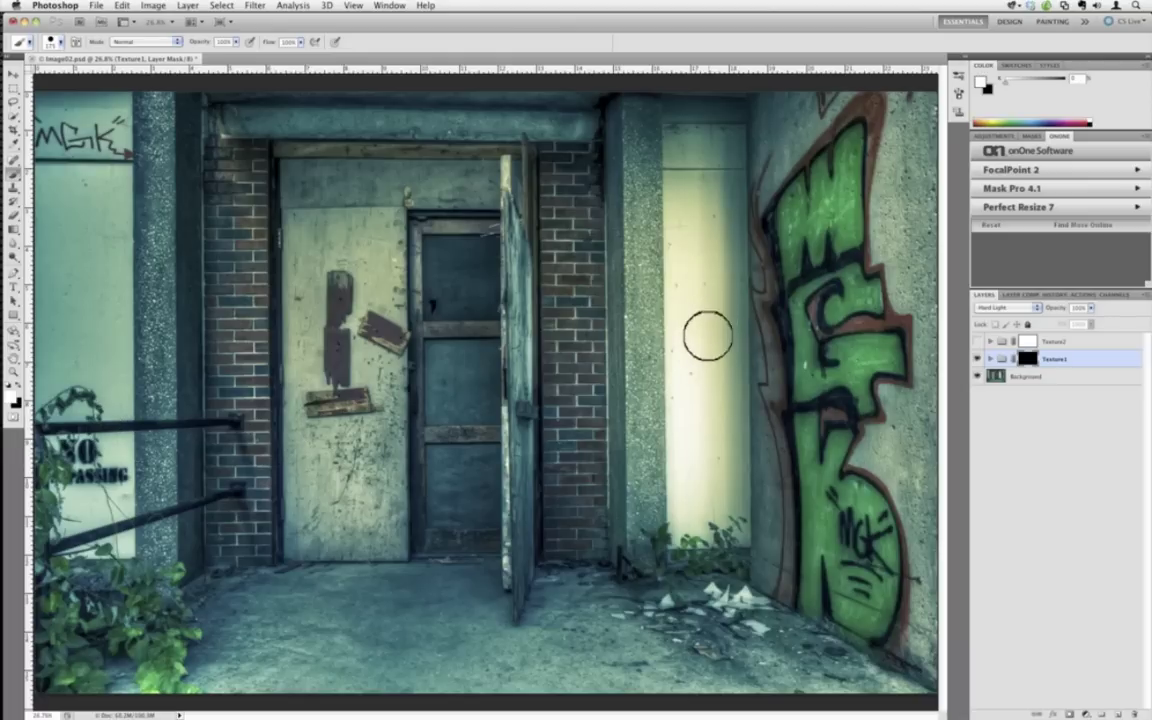
mouse_move(702, 347)
left_mouse_down()
mouse_move(698, 244)
mouse_move(678, 399)
mouse_move(681, 522)
left_mouse_up()
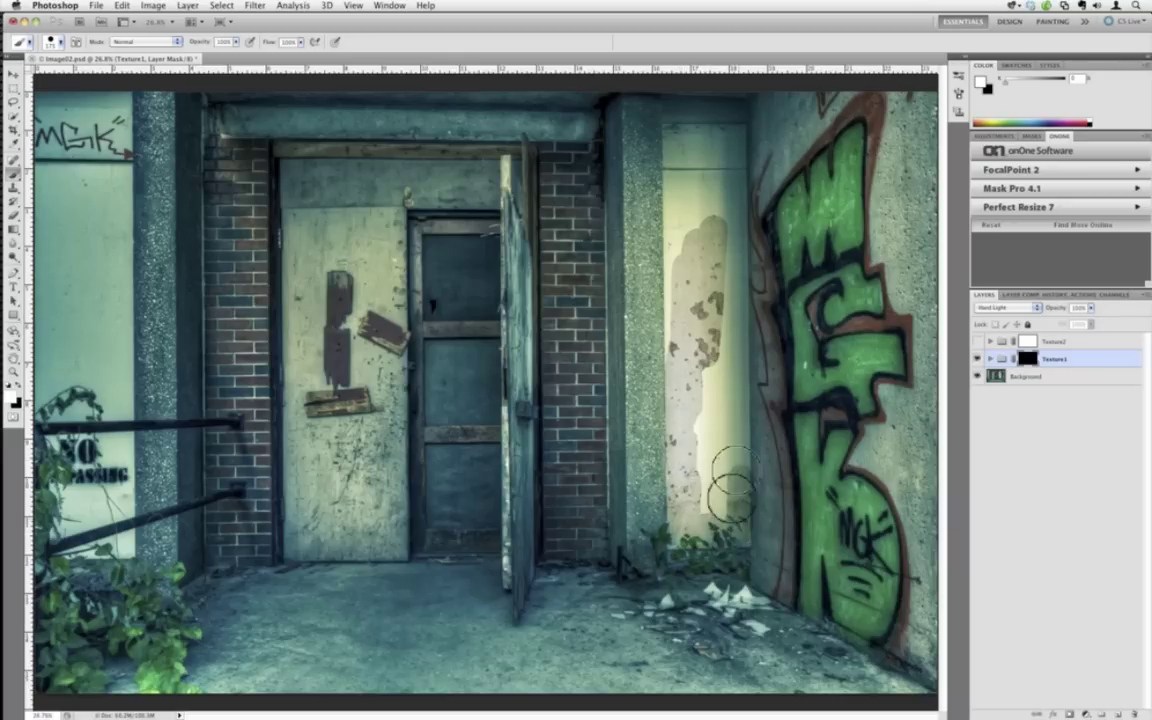
mouse_move(732, 470)
left_mouse_down()
mouse_move(715, 404)
mouse_move(715, 481)
mouse_move(727, 413)
mouse_move(689, 334)
mouse_move(689, 306)
mouse_move(675, 325)
mouse_move(681, 175)
mouse_move(694, 249)
mouse_move(724, 283)
mouse_move(705, 330)
mouse_move(705, 103)
mouse_move(628, 125)
left_mouse_up()
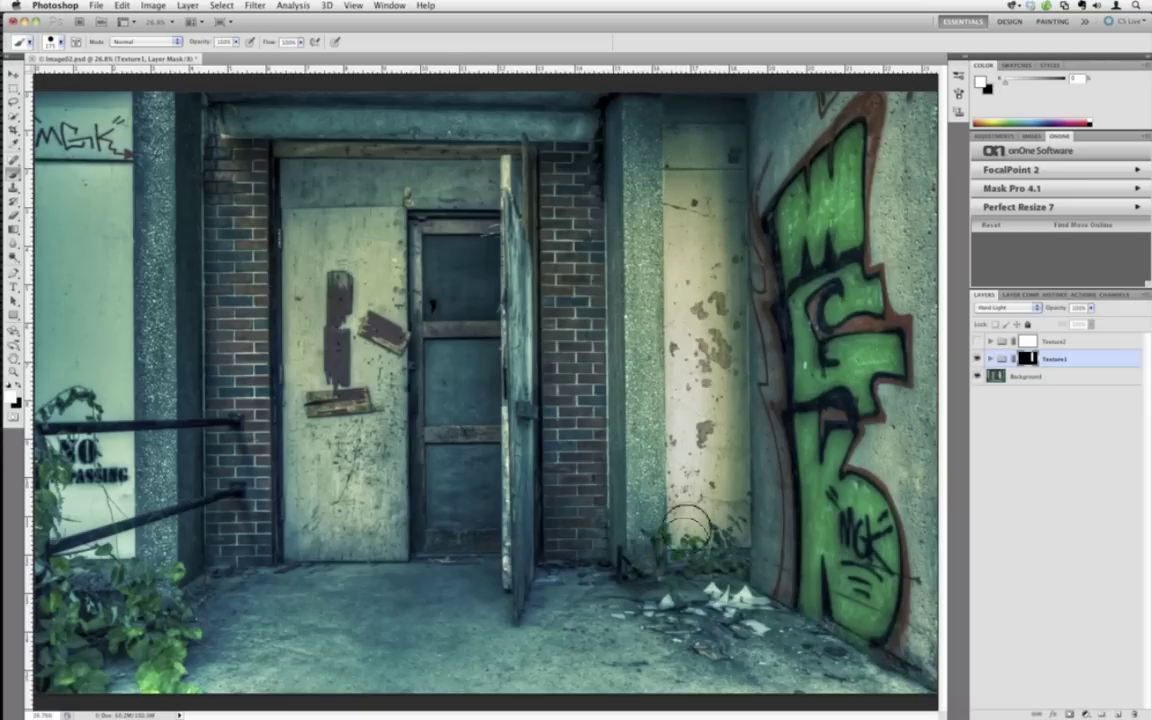
mouse_move(688, 527)
left_mouse_down()
mouse_move(627, 360)
mouse_move(657, 346)
mouse_move(640, 453)
mouse_move(712, 505)
left_mouse_up()
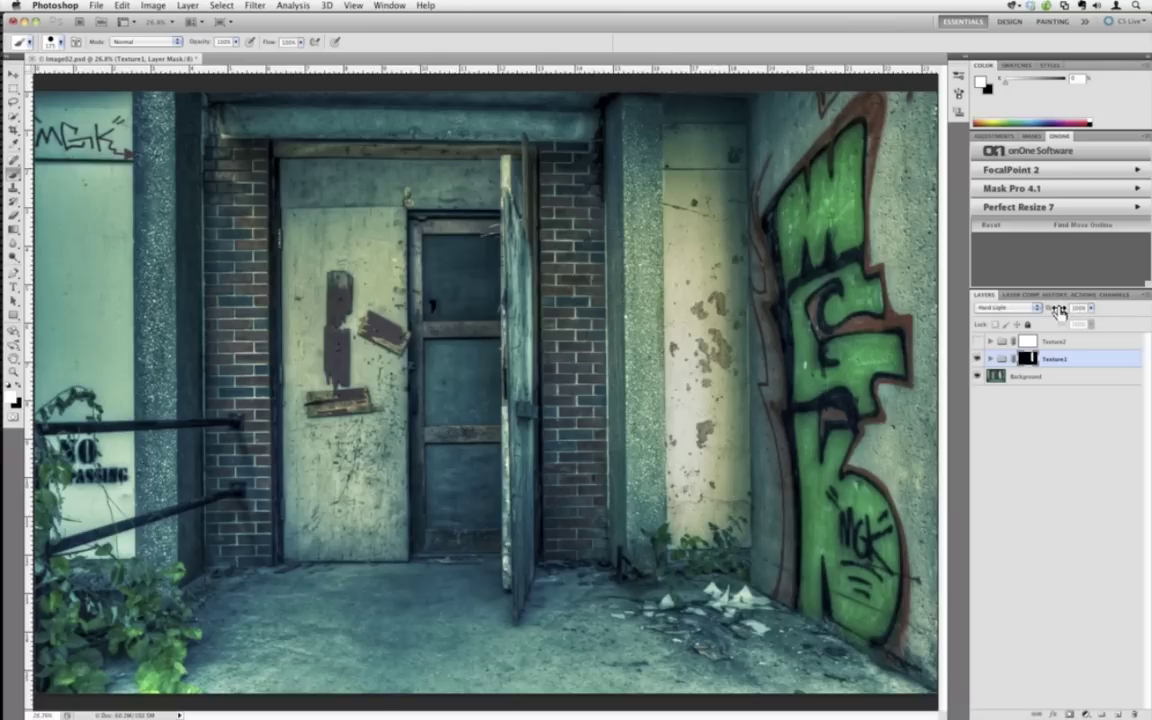
Slightly lower the Texture1 group's opacity and paint white on its mask over the wall panel at the photo's left edge.
left_click_drag(1058, 312, 1056, 312)
left_click(104, 262)
mouse_move(104, 384)
left_mouse_down()
mouse_move(97, 298)
mouse_move(86, 347)
mouse_move(62, 292)
mouse_move(52, 110)
mouse_move(117, 105)
mouse_move(45, 95)
mouse_move(60, 92)
mouse_move(75, 95)
mouse_move(110, 160)
mouse_move(108, 296)
mouse_move(70, 100)
mouse_move(78, 130)
mouse_move(95, 100)
mouse_move(50, 125)
mouse_move(50, 405)
mouse_move(70, 520)
mouse_move(120, 545)
mouse_move(85, 525)
mouse_move(95, 500)
mouse_move(75, 395)
mouse_move(105, 485)
mouse_move(115, 445)
mouse_move(125, 535)
mouse_move(120, 345)
mouse_move(110, 375)
mouse_move(80, 390)
mouse_move(110, 430)
mouse_move(140, 360)
mouse_move(115, 358)
mouse_move(98, 232)
mouse_move(73, 295)
mouse_move(115, 235)
mouse_move(120, 260)
mouse_move(127, 197)
left_mouse_up()
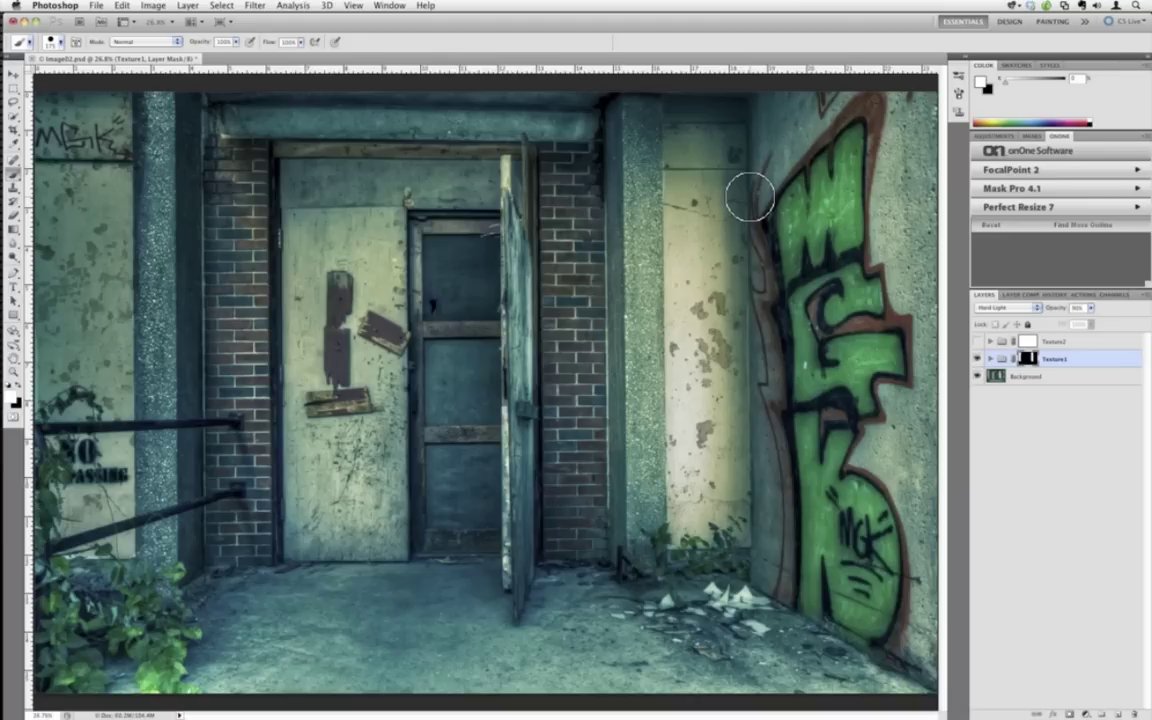
Select the Background layer and launch PhotoFrame 4.6 Professional Edition.
left_click(1012, 378)
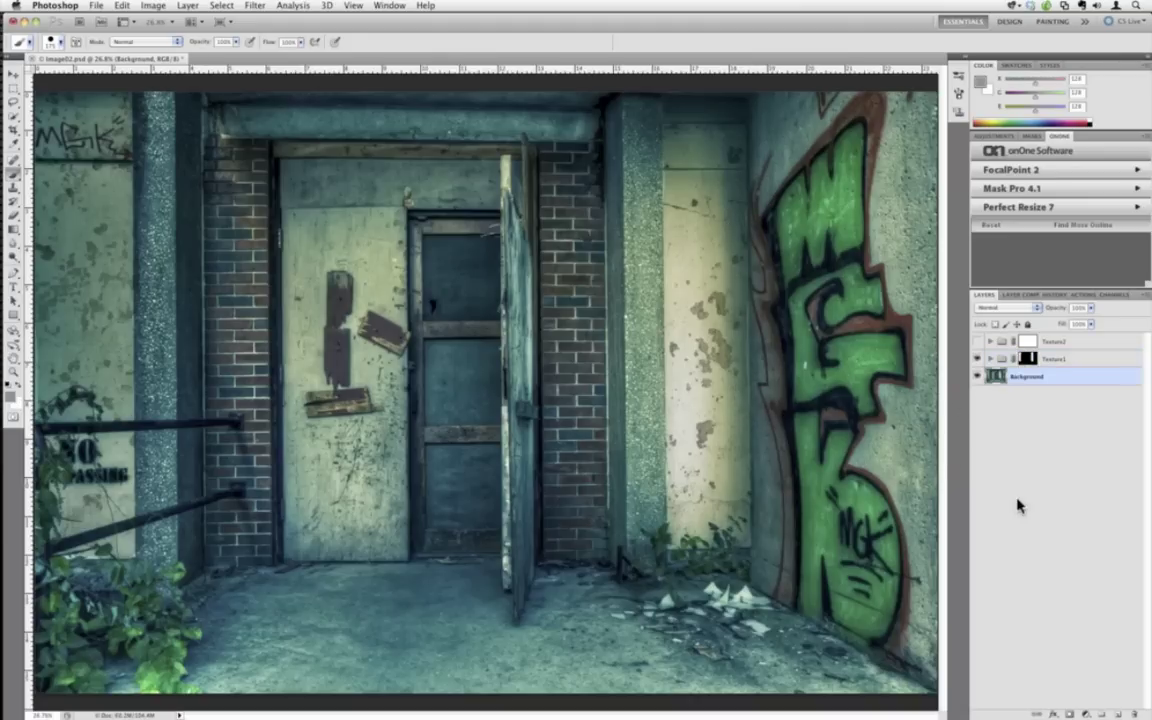
left_click(95, 6)
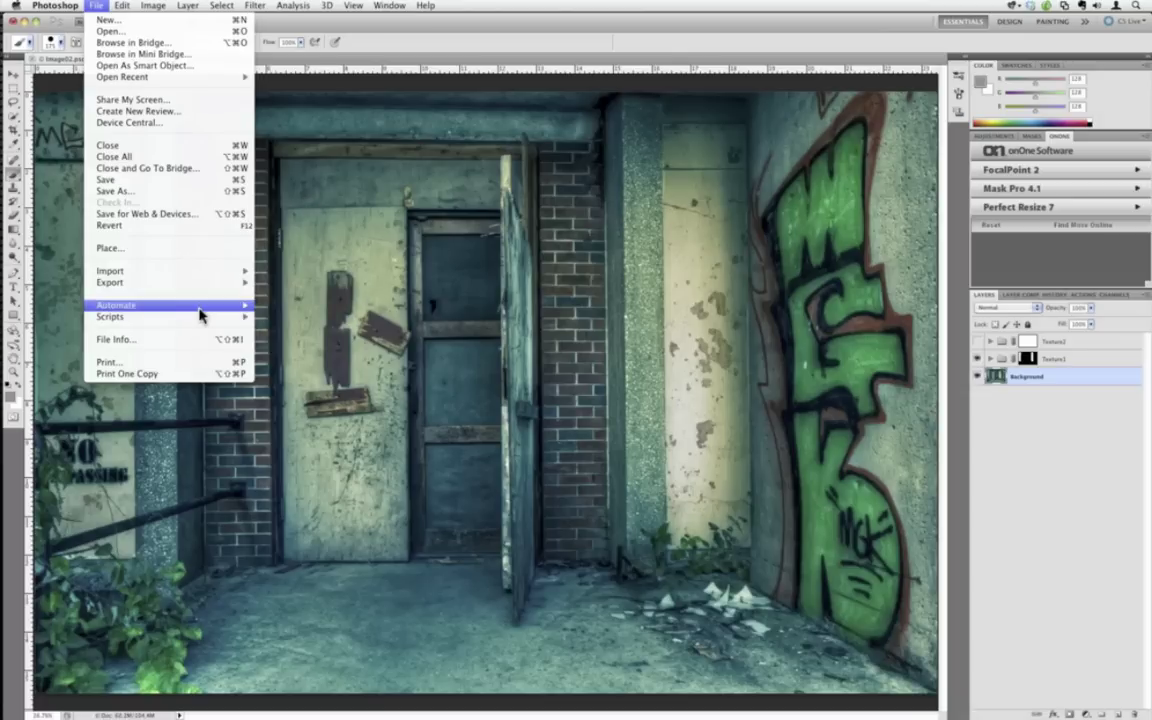
mouse_move(199, 308)
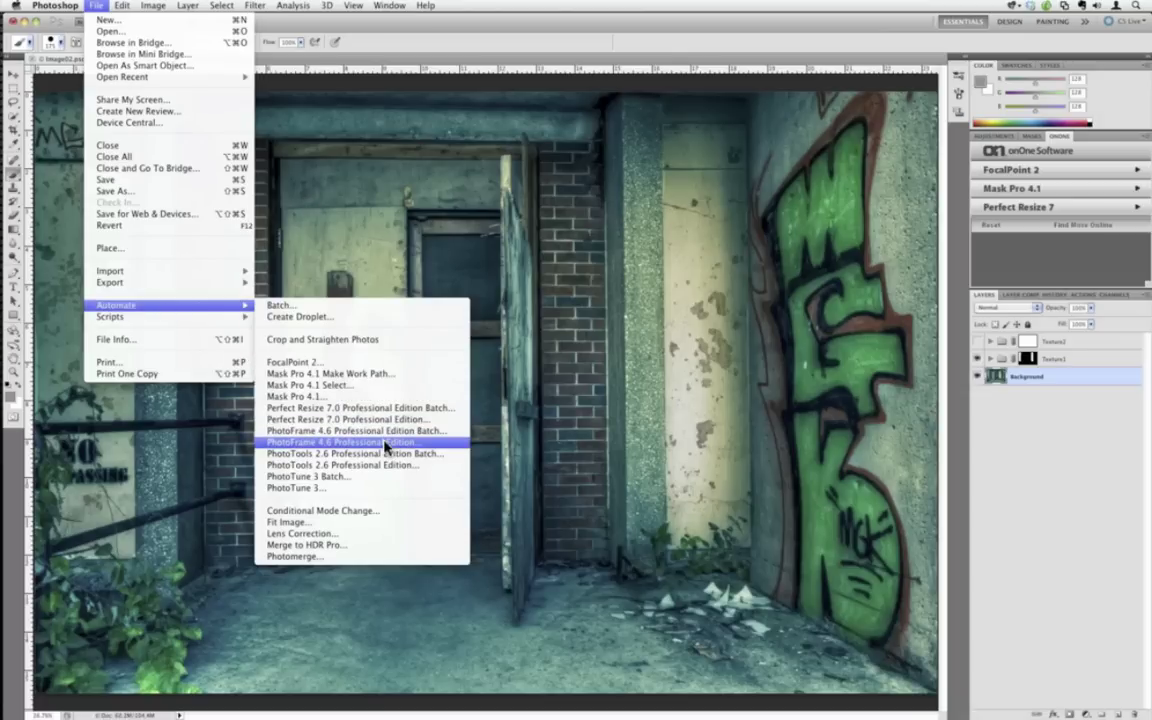
left_click(385, 443)
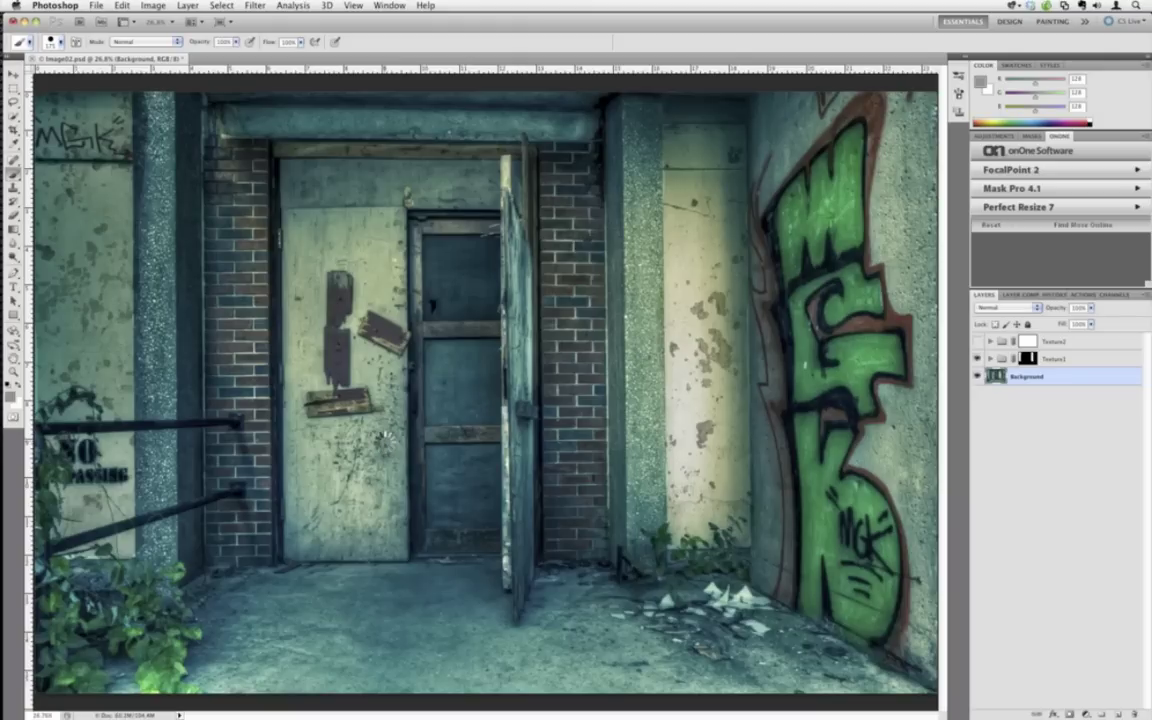
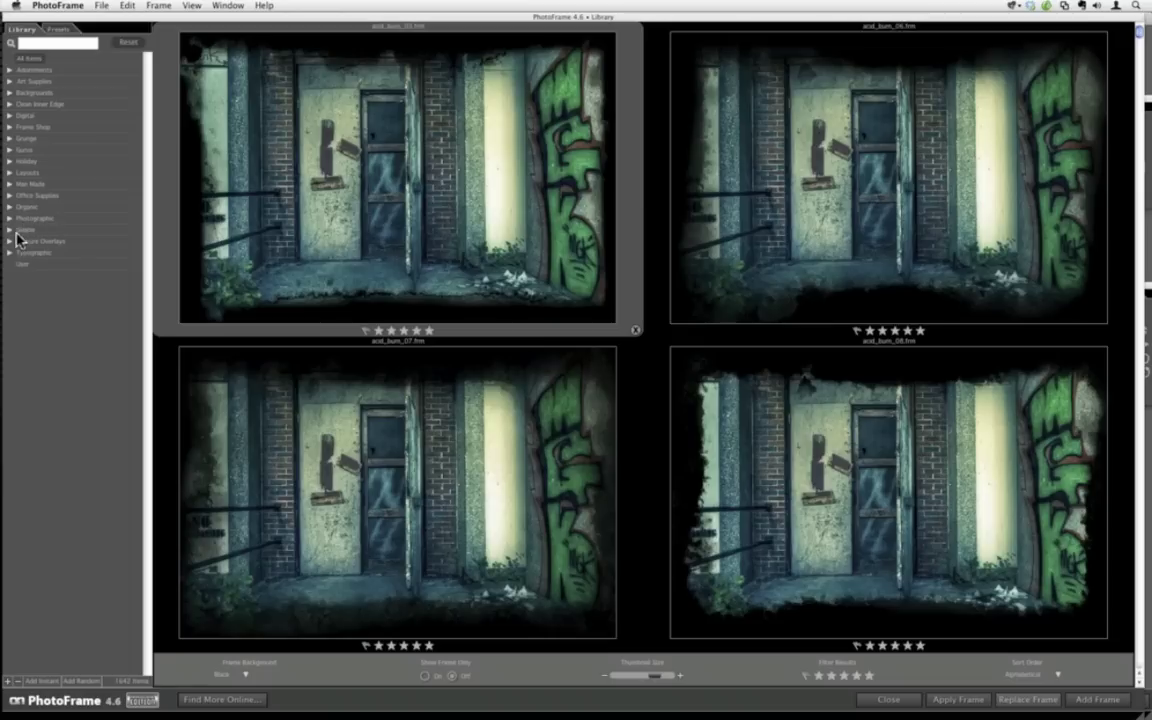
Browse the Rock texture overlays in the library and add texture_rock_04.frm to the photo.
left_click(11, 241)
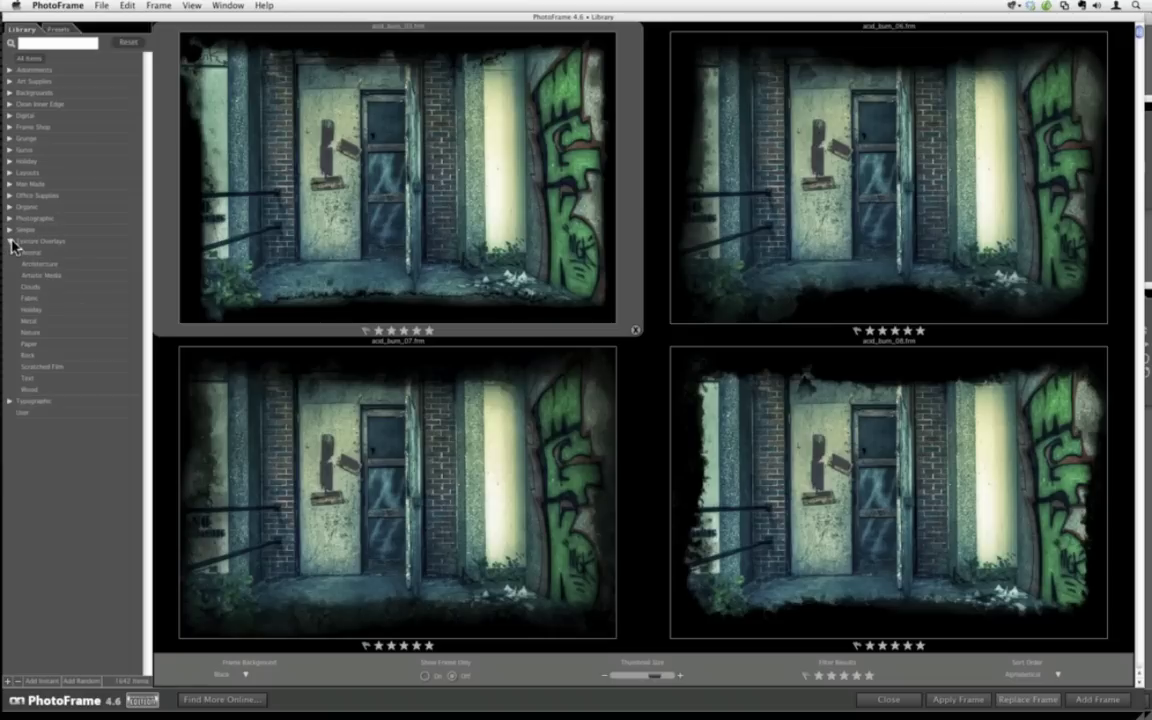
left_click(51, 355)
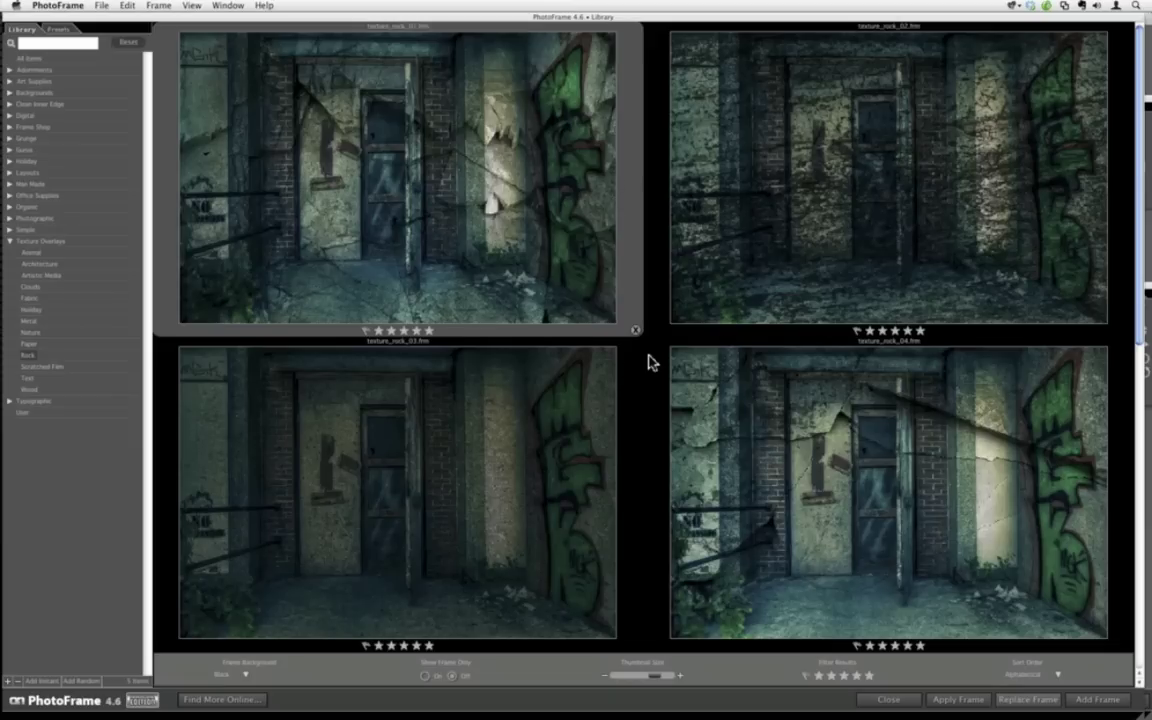
left_click(670, 390)
scroll(718, 472, "down", 1)
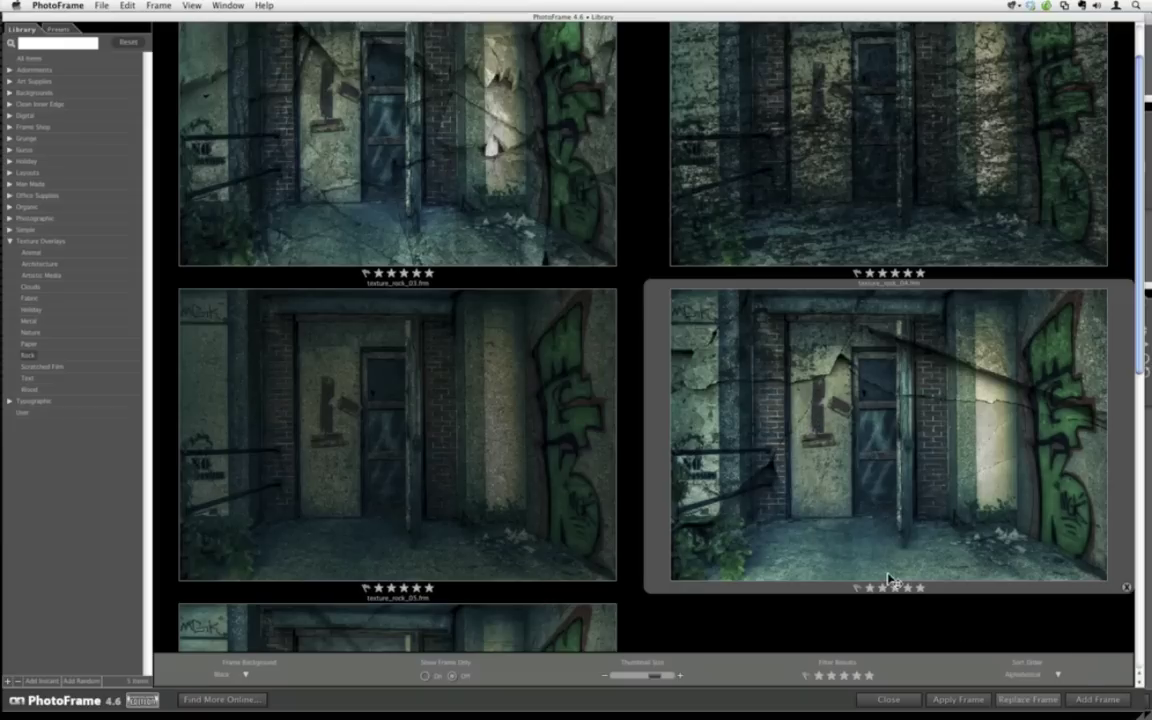
double_click(798, 515)
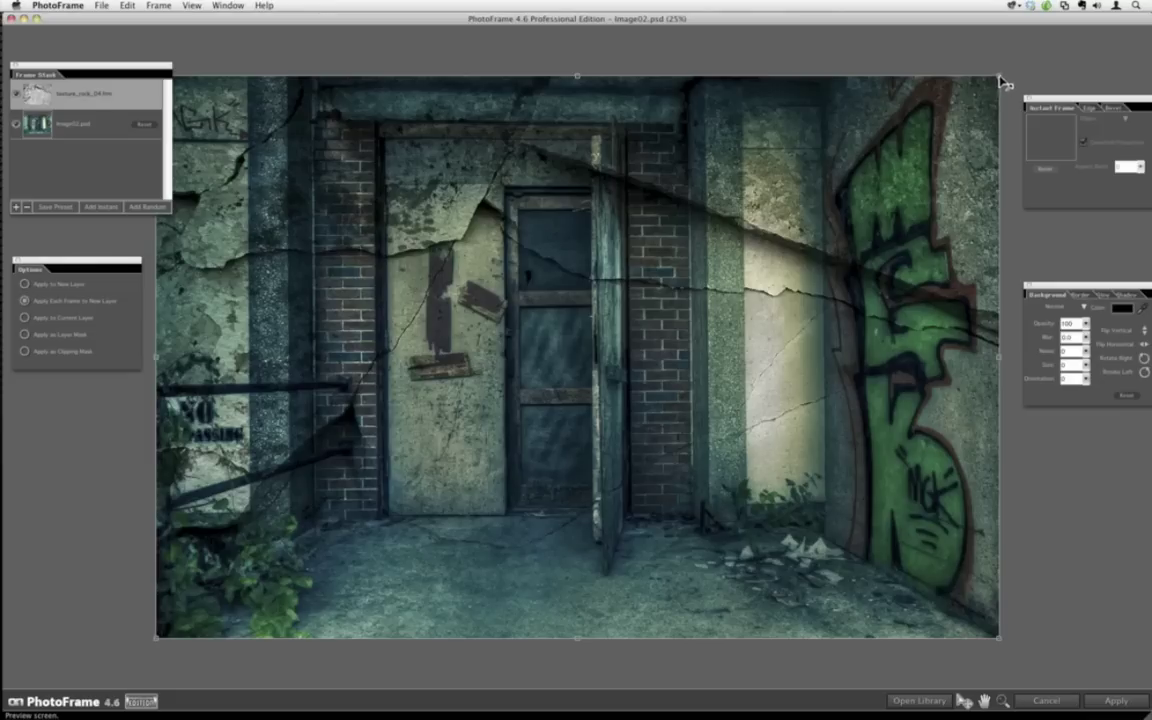
Try enlarging and repositioning the rock texture slightly past the photo's edges, and leave PhotoFrame without applying it.
left_click_drag(1005, 80, 1010, 77)
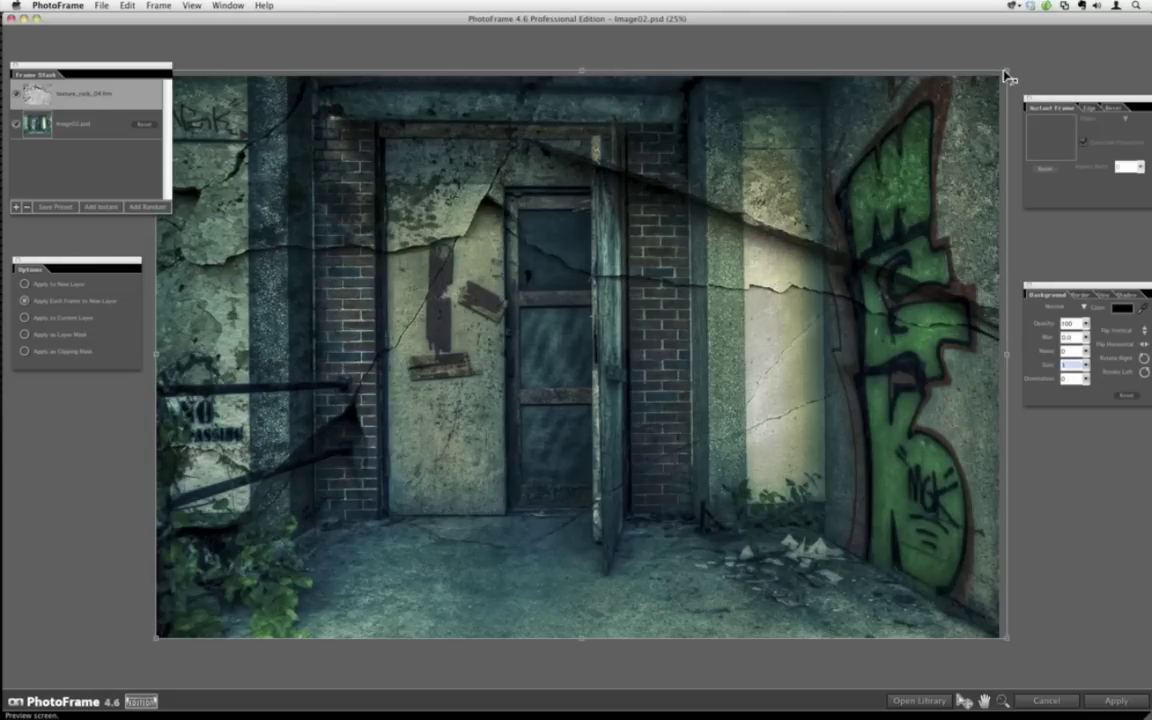
left_click_drag(1008, 78, 1013, 68)
mouse_move(679, 292)
left_mouse_down()
mouse_move(678, 318)
mouse_move(668, 271)
mouse_move(671, 285)
left_mouse_up()
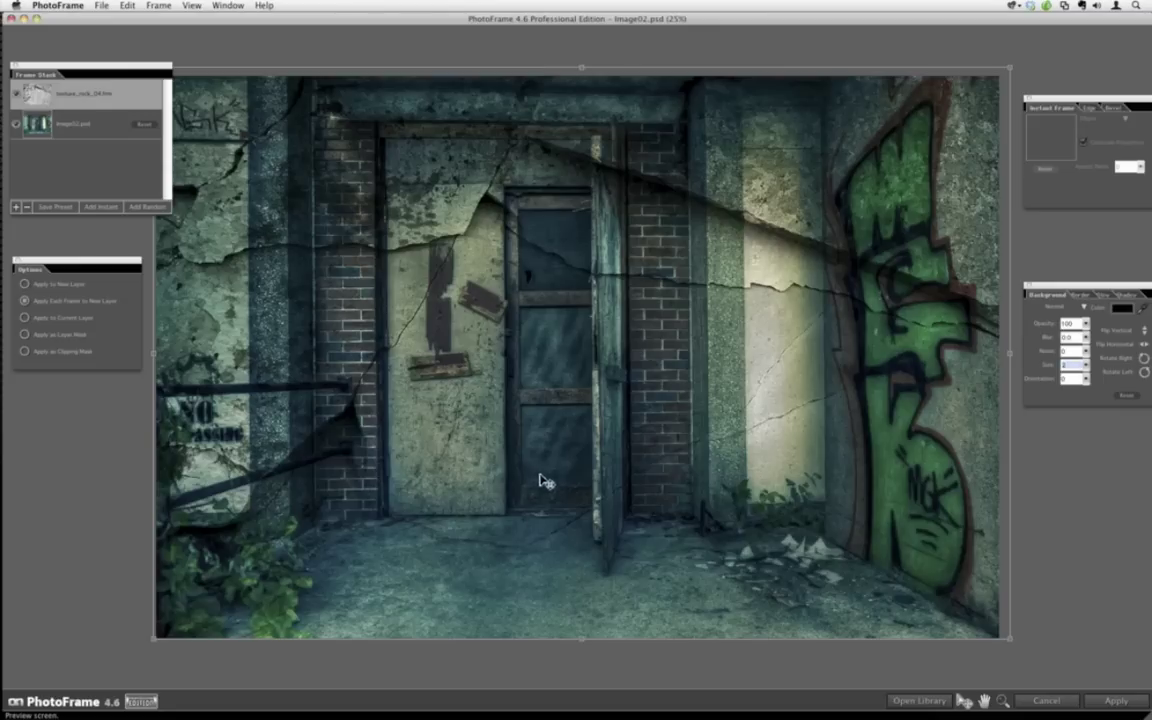
left_click(1025, 705)
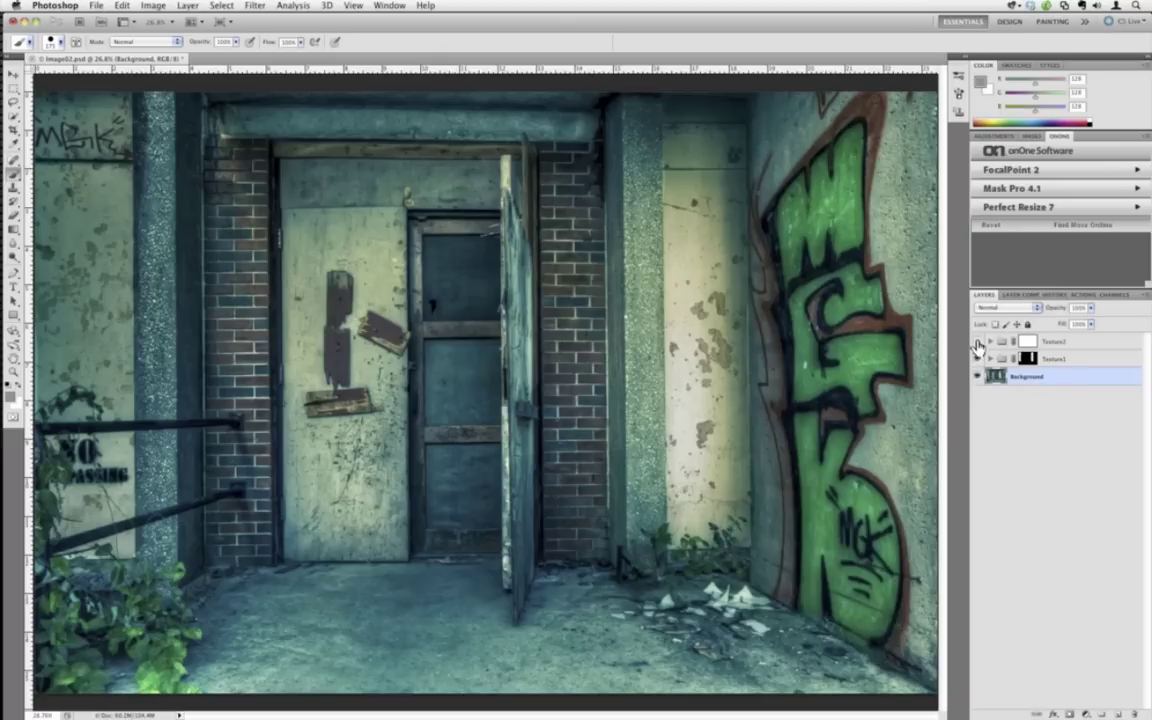
Show and expand the Texture2 group, set its blend mode to Normal, and select its texture_rock_04 layer.
left_click(977, 357)
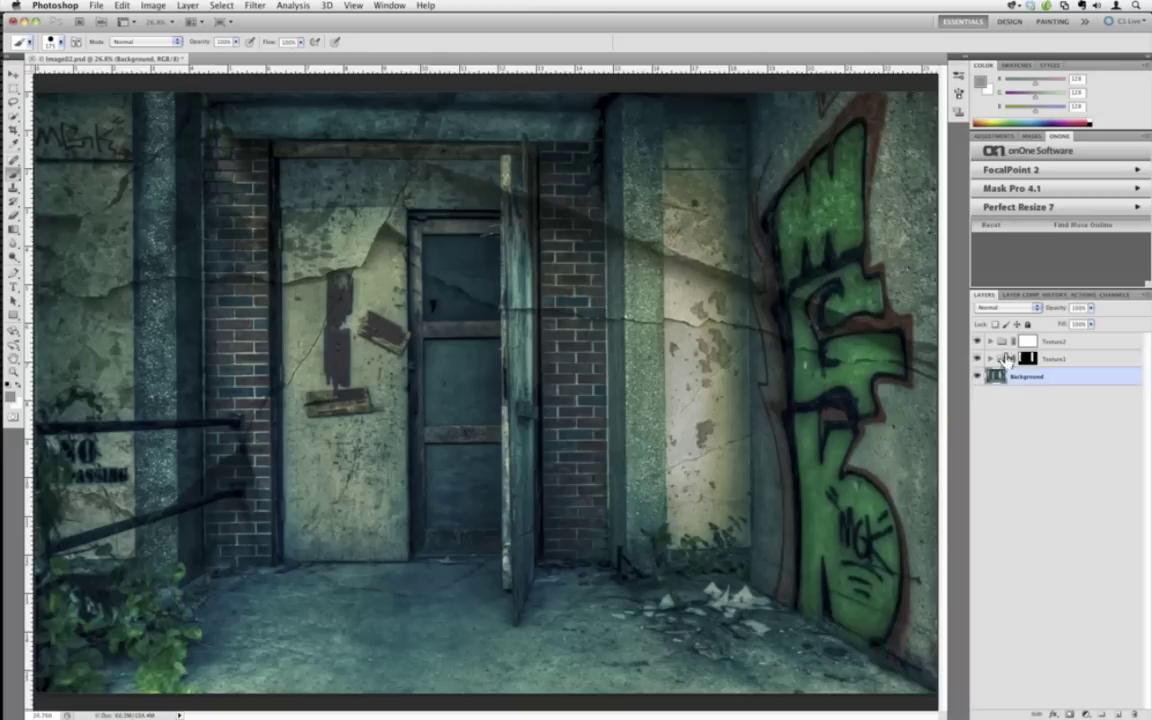
left_click(993, 343)
left_click(992, 342)
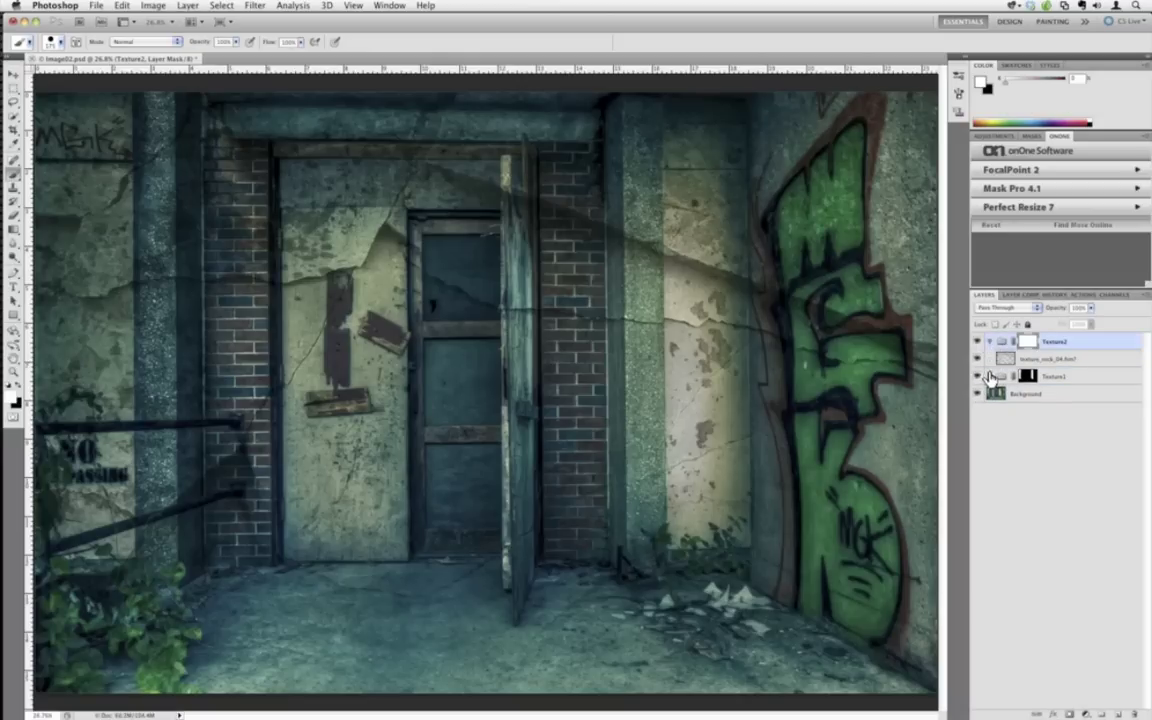
left_click(990, 307)
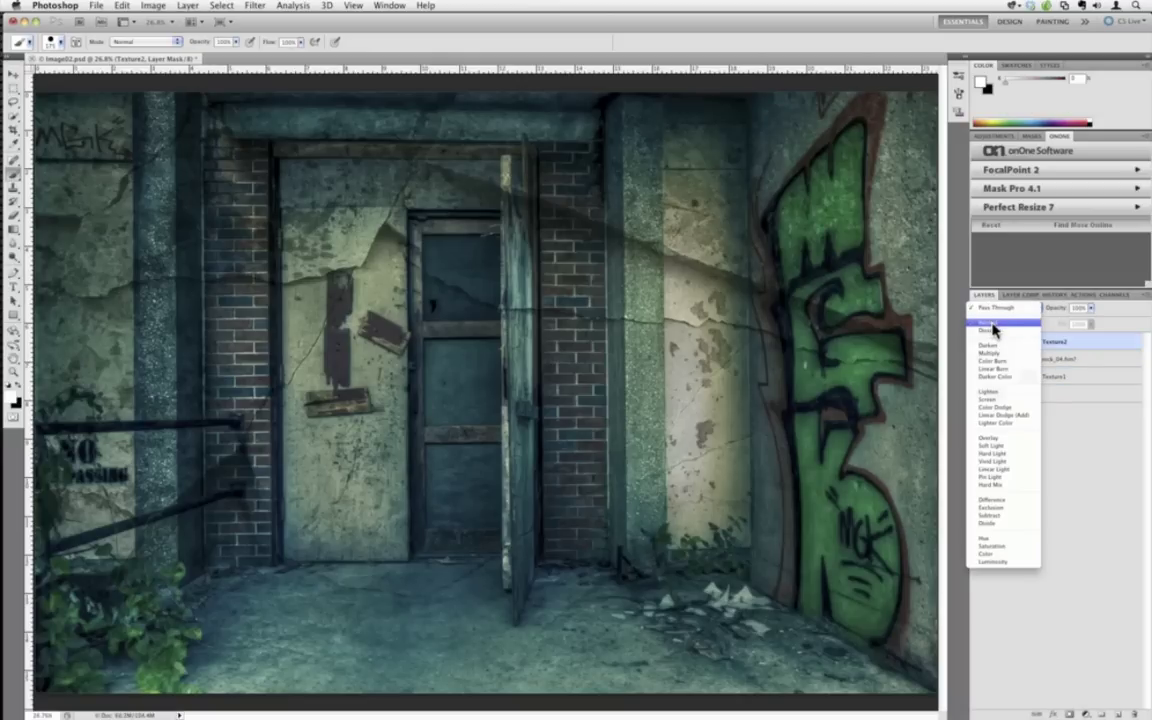
left_click(992, 325)
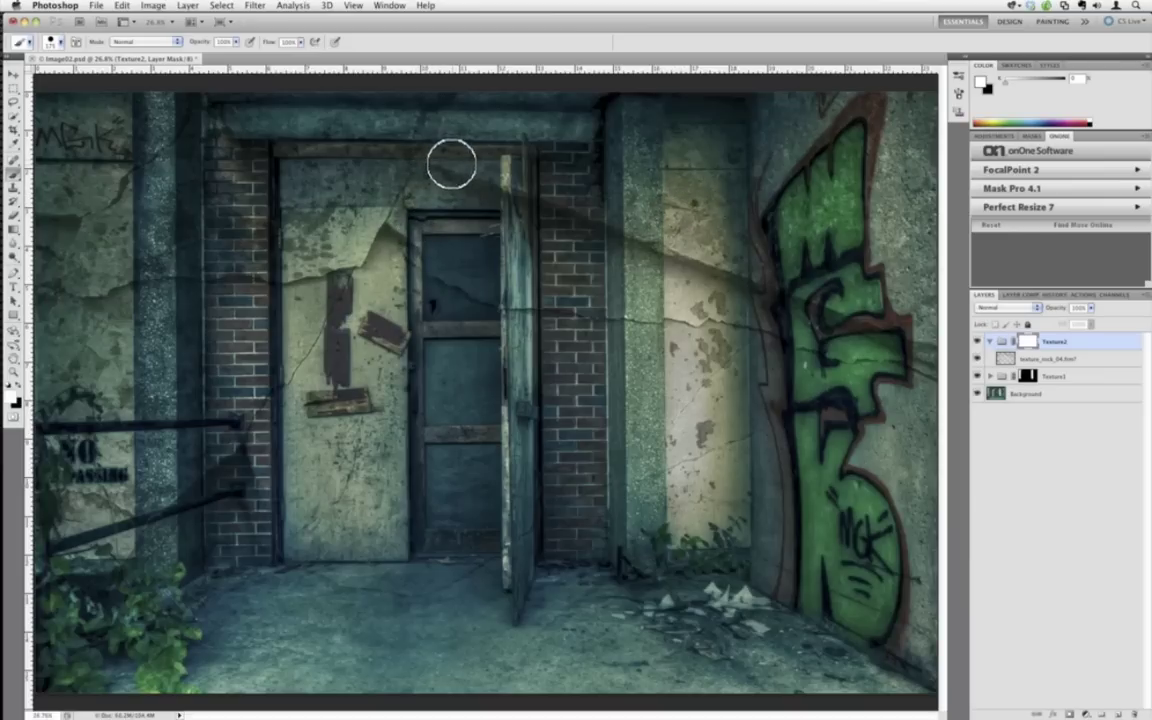
left_click(1047, 360)
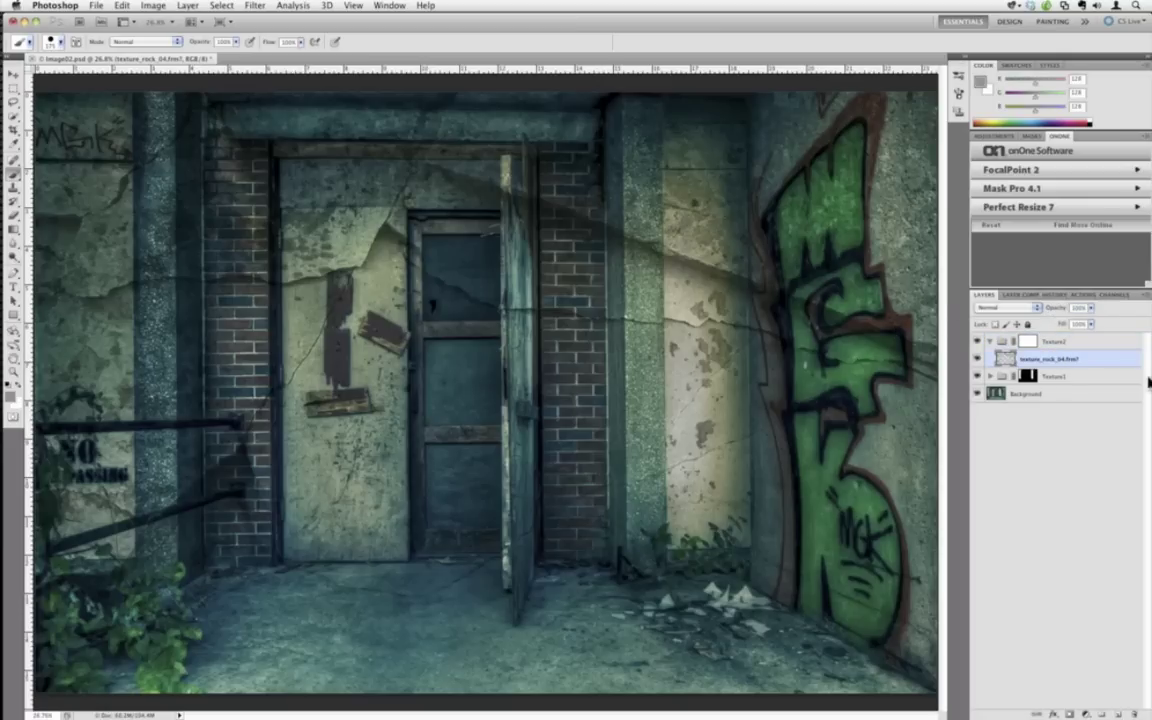
Paint black on the Texture2 mask over the graffiti wall and the crack beside it.
left_click(1028, 341)
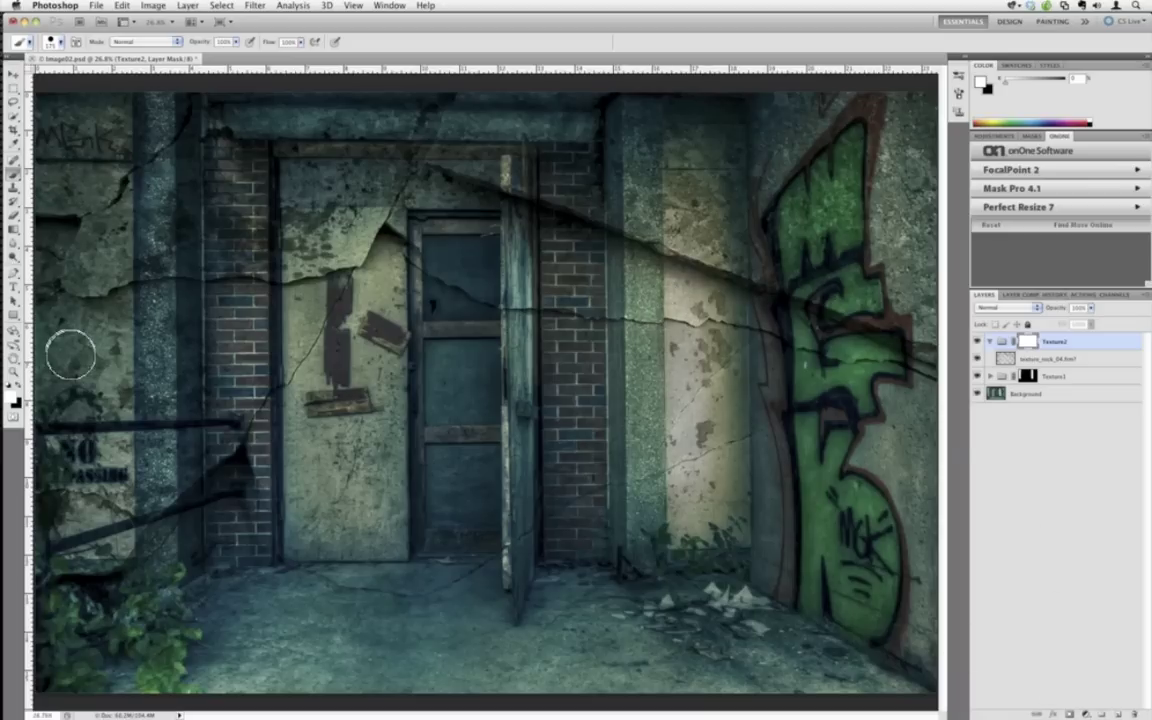
key("x")
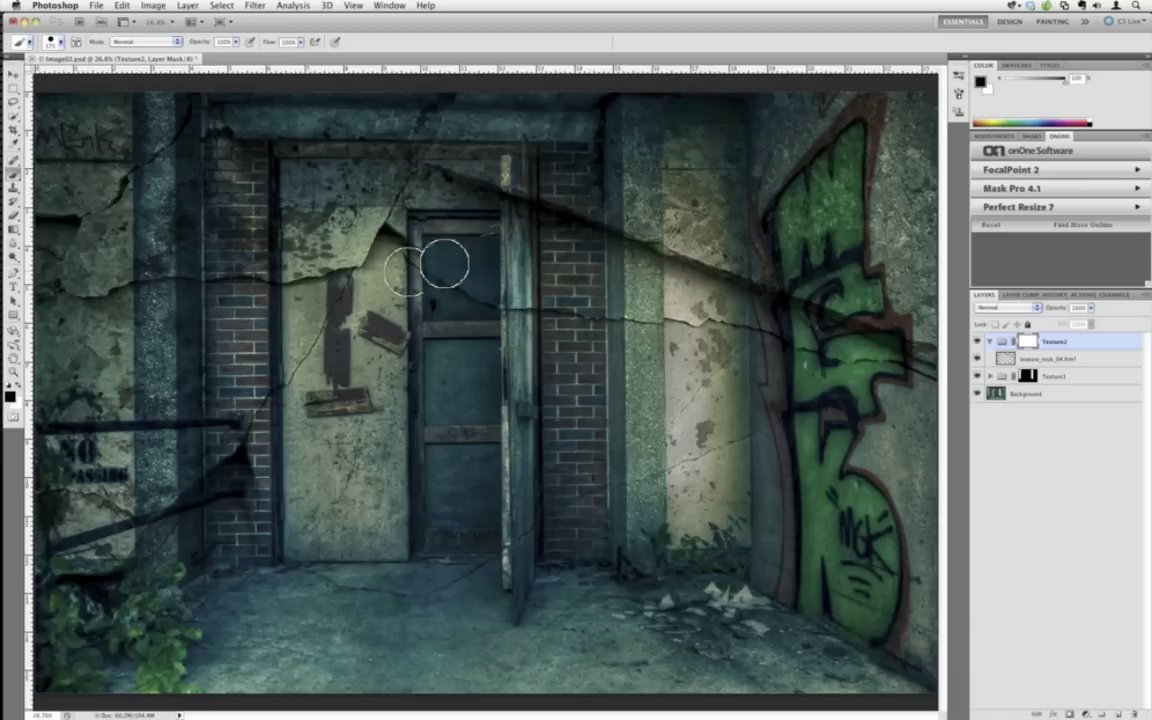
mouse_move(727, 245)
left_mouse_down()
mouse_move(753, 268)
mouse_move(740, 262)
mouse_move(795, 272)
mouse_move(860, 320)
mouse_move(940, 345)
mouse_move(870, 312)
left_mouse_up()
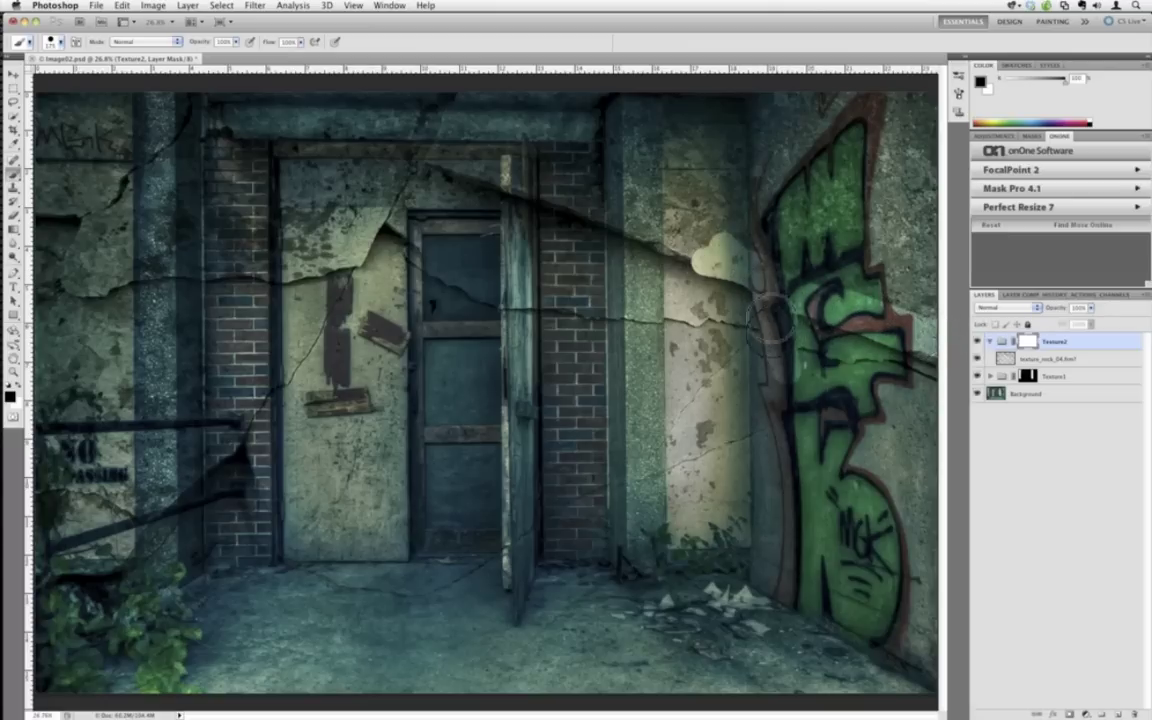
mouse_move(770, 358)
left_mouse_down()
mouse_move(842, 367)
mouse_move(902, 420)
mouse_move(950, 420)
mouse_move(885, 410)
mouse_move(828, 455)
mouse_move(796, 420)
mouse_move(782, 447)
mouse_move(778, 428)
mouse_move(793, 565)
mouse_move(776, 542)
mouse_move(782, 577)
mouse_move(920, 636)
mouse_move(900, 525)
mouse_move(920, 585)
mouse_move(825, 438)
mouse_move(868, 493)
mouse_move(883, 465)
mouse_move(837, 467)
mouse_move(835, 455)
mouse_move(857, 443)
mouse_move(885, 450)
mouse_move(835, 125)
mouse_move(835, 262)
left_mouse_up()
Paint black on the Texture2 mask with a smaller brush over the pillars, brickwork, doorway, railings and boarded door panel.
key("bracketleft")
key("bracketleft")
key("bracketleft")
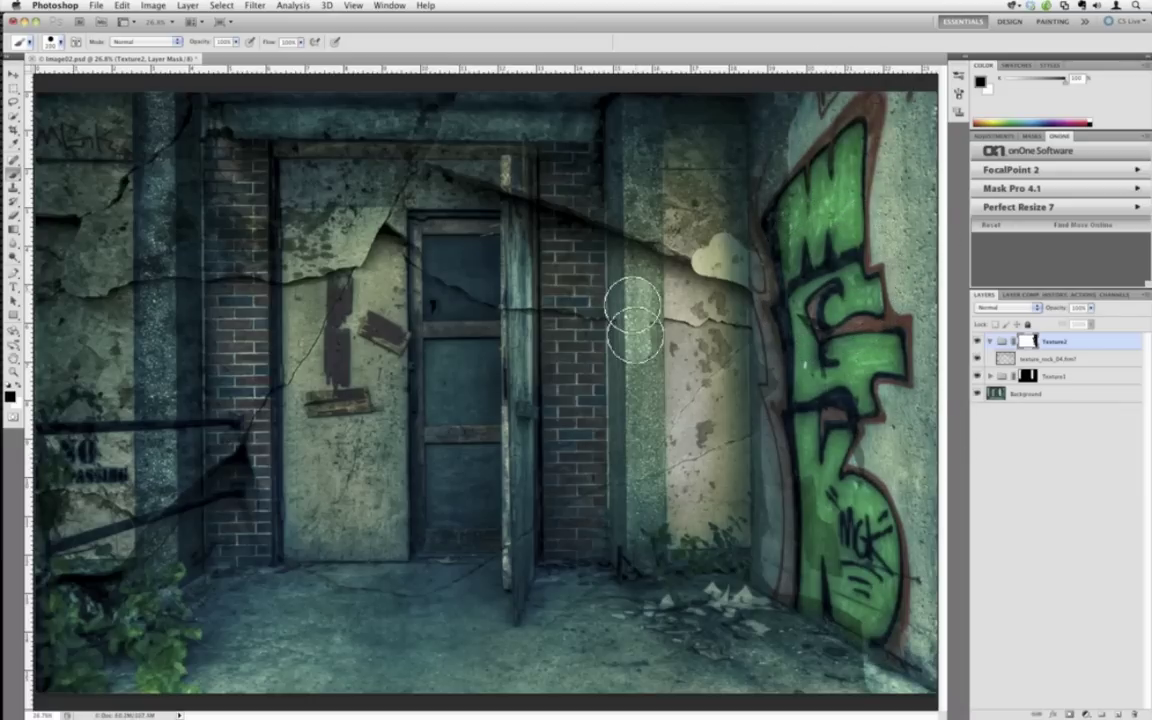
mouse_move(630, 309)
left_mouse_down()
mouse_move(638, 237)
mouse_move(651, 228)
mouse_move(673, 250)
mouse_move(716, 243)
mouse_move(701, 213)
mouse_move(681, 222)
mouse_move(687, 187)
mouse_move(651, 220)
mouse_move(626, 180)
mouse_move(663, 210)
mouse_move(713, 220)
mouse_move(734, 115)
mouse_move(711, 100)
mouse_move(651, 100)
mouse_move(783, 98)
mouse_move(761, 255)
mouse_move(758, 240)
mouse_move(766, 270)
mouse_move(706, 262)
mouse_move(769, 282)
mouse_move(666, 270)
mouse_move(694, 330)
mouse_move(748, 325)
mouse_move(671, 448)
mouse_move(682, 462)
mouse_move(741, 445)
mouse_move(728, 255)
mouse_move(688, 224)
mouse_move(662, 244)
mouse_move(637, 288)
mouse_move(627, 366)
mouse_move(606, 346)
mouse_move(613, 230)
mouse_move(613, 320)
mouse_move(626, 285)
mouse_move(636, 368)
mouse_move(637, 287)
mouse_move(633, 312)
mouse_move(689, 252)
mouse_move(636, 395)
mouse_move(623, 335)
mouse_move(634, 300)
mouse_move(641, 360)
mouse_move(646, 330)
mouse_move(633, 571)
mouse_move(642, 477)
mouse_move(652, 517)
mouse_move(649, 455)
mouse_move(608, 342)
mouse_move(599, 529)
mouse_move(591, 408)
mouse_move(586, 505)
mouse_move(569, 437)
mouse_move(568, 498)
mouse_move(574, 340)
mouse_move(583, 353)
mouse_move(440, 249)
mouse_move(447, 170)
mouse_move(535, 186)
mouse_move(482, 187)
mouse_move(482, 325)
mouse_move(445, 352)
mouse_move(448, 545)
mouse_move(532, 398)
mouse_move(566, 300)
mouse_move(558, 504)
mouse_move(548, 530)
mouse_move(303, 617)
mouse_move(489, 581)
mouse_move(314, 622)
mouse_move(460, 627)
mouse_move(550, 494)
mouse_move(462, 522)
mouse_move(445, 447)
mouse_move(429, 532)
mouse_move(476, 437)
mouse_move(467, 295)
mouse_move(445, 226)
mouse_move(458, 224)
mouse_move(458, 193)
mouse_move(572, 198)
mouse_move(386, 175)
mouse_move(406, 165)
mouse_move(278, 272)
mouse_move(221, 257)
mouse_move(87, 275)
mouse_move(77, 291)
mouse_move(46, 249)
mouse_move(57, 219)
mouse_move(66, 238)
mouse_move(103, 231)
mouse_move(167, 123)
mouse_move(154, 98)
mouse_move(178, 302)
mouse_move(134, 147)
mouse_move(85, 206)
mouse_move(141, 327)
mouse_move(66, 318)
mouse_move(60, 410)
mouse_move(33, 285)
mouse_move(51, 488)
mouse_move(116, 501)
mouse_move(123, 476)
mouse_move(92, 352)
mouse_move(136, 296)
mouse_move(133, 365)
mouse_move(155, 447)
mouse_move(154, 368)
mouse_move(154, 560)
mouse_move(380, 440)
mouse_move(192, 489)
mouse_move(244, 477)
mouse_move(226, 483)
mouse_move(231, 533)
mouse_move(231, 400)
mouse_move(245, 345)
mouse_move(231, 240)
mouse_move(220, 236)
mouse_move(221, 168)
mouse_move(232, 290)
mouse_move(220, 282)
mouse_move(247, 154)
mouse_move(245, 250)
mouse_move(300, 116)
mouse_move(450, 113)
mouse_move(411, 185)
mouse_move(365, 175)
mouse_move(270, 262)
mouse_move(335, 200)
mouse_move(322, 270)
left_mouse_up()
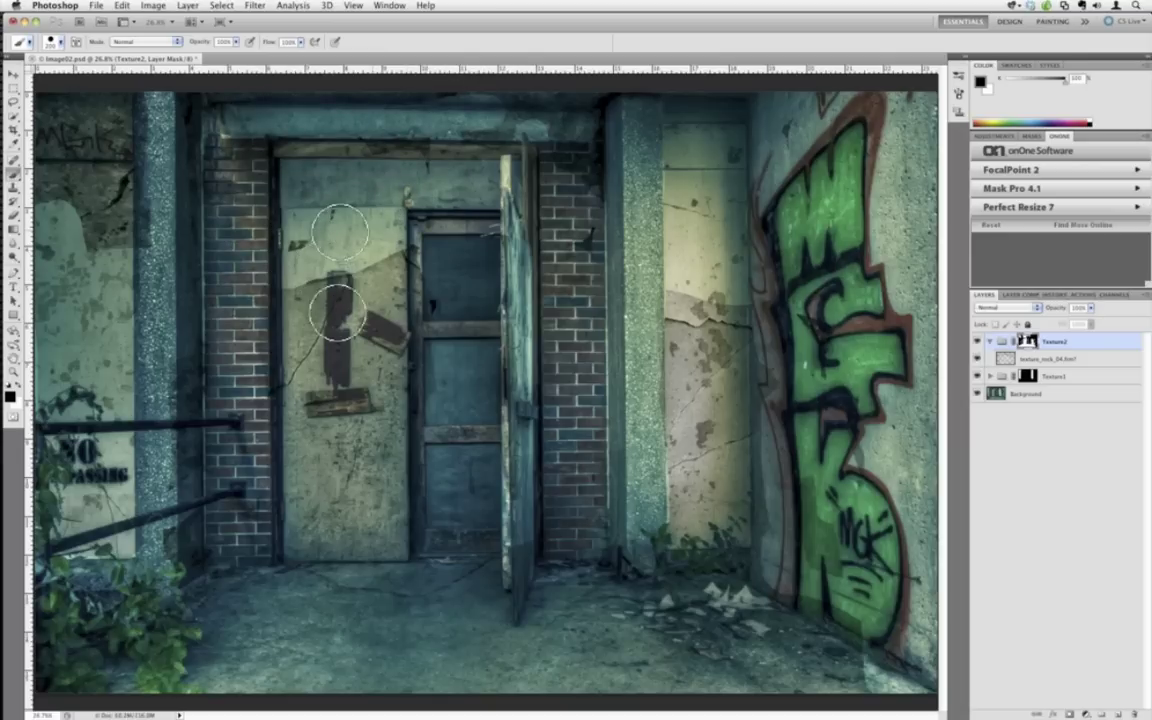
Clean up the Texture2 mask around the floor and wall edges, and paint white at 12% brush opacity over the pale wall panel beside the pillar.
key("bracketleft")
key("bracketleft")
key("bracketleft")
key("bracketleft")
key("bracketleft")
key("bracketleft")
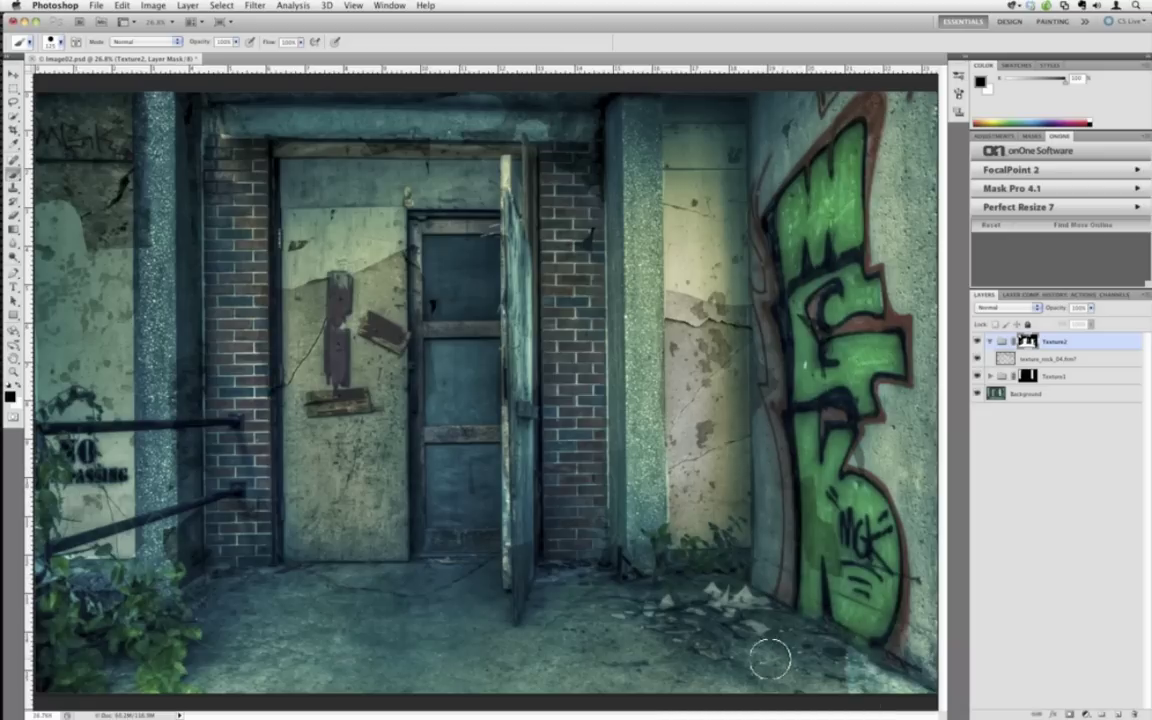
mouse_move(832, 678)
left_mouse_down()
mouse_move(500, 650)
mouse_move(190, 650)
mouse_move(80, 610)
mouse_move(128, 655)
mouse_move(200, 590)
mouse_move(249, 665)
mouse_move(248, 603)
mouse_move(393, 651)
mouse_move(347, 643)
mouse_move(496, 674)
mouse_move(790, 668)
mouse_move(740, 450)
mouse_move(856, 448)
mouse_move(700, 375)
mouse_move(705, 325)
mouse_move(690, 380)
mouse_move(775, 265)
left_mouse_up()
mouse_move(728, 350)
left_mouse_down()
mouse_move(813, 471)
mouse_move(764, 507)
mouse_move(650, 465)
mouse_move(715, 492)
mouse_move(640, 613)
mouse_move(600, 645)
mouse_move(330, 620)
mouse_move(287, 588)
mouse_move(411, 607)
mouse_move(540, 602)
mouse_move(288, 589)
mouse_move(504, 598)
mouse_move(440, 597)
mouse_move(424, 612)
mouse_move(530, 605)
mouse_move(393, 638)
mouse_move(440, 497)
mouse_move(823, 386)
mouse_move(503, 283)
left_mouse_up()
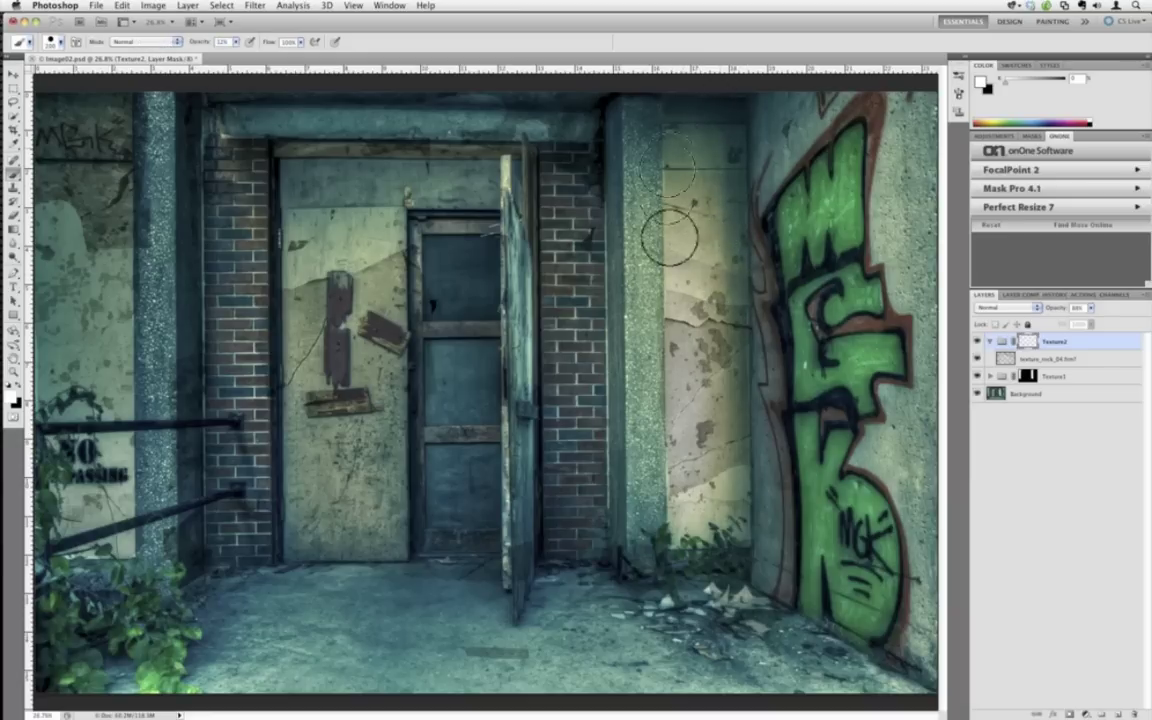
left_click_drag(669, 237, 685, 336)
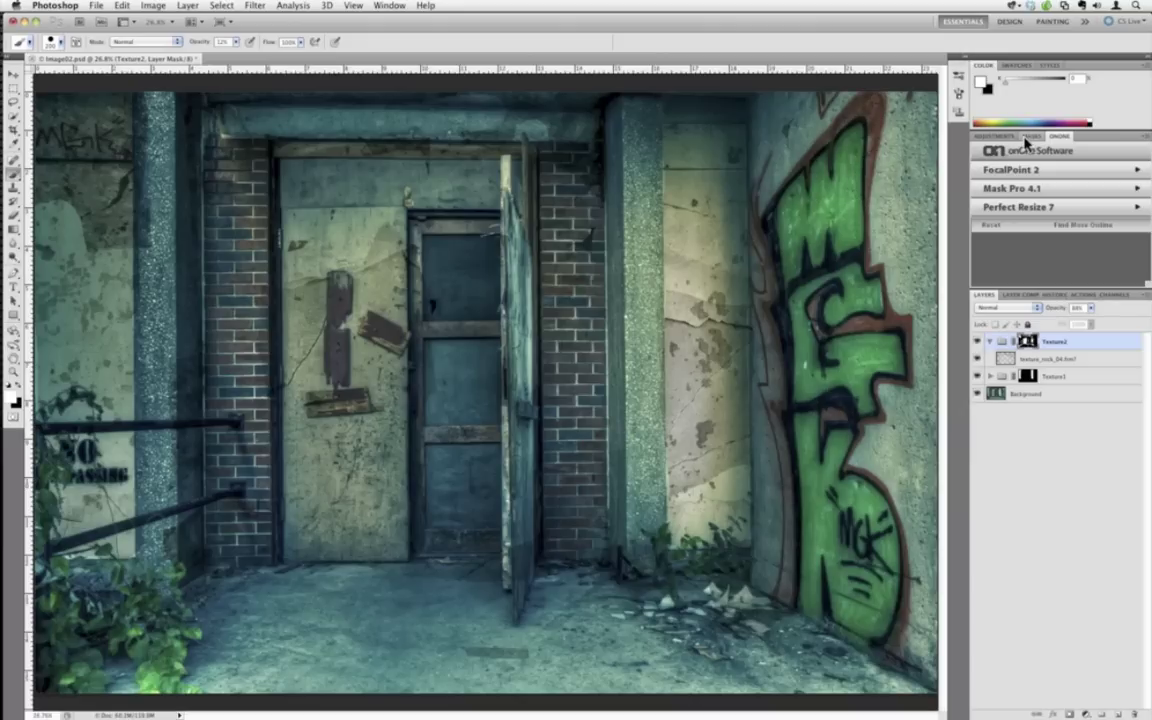
Look through the PhotoFrame 4.6 and PhotoTools 2.6 preset categories, including Last Used and Recently Used.
left_click(1062, 138)
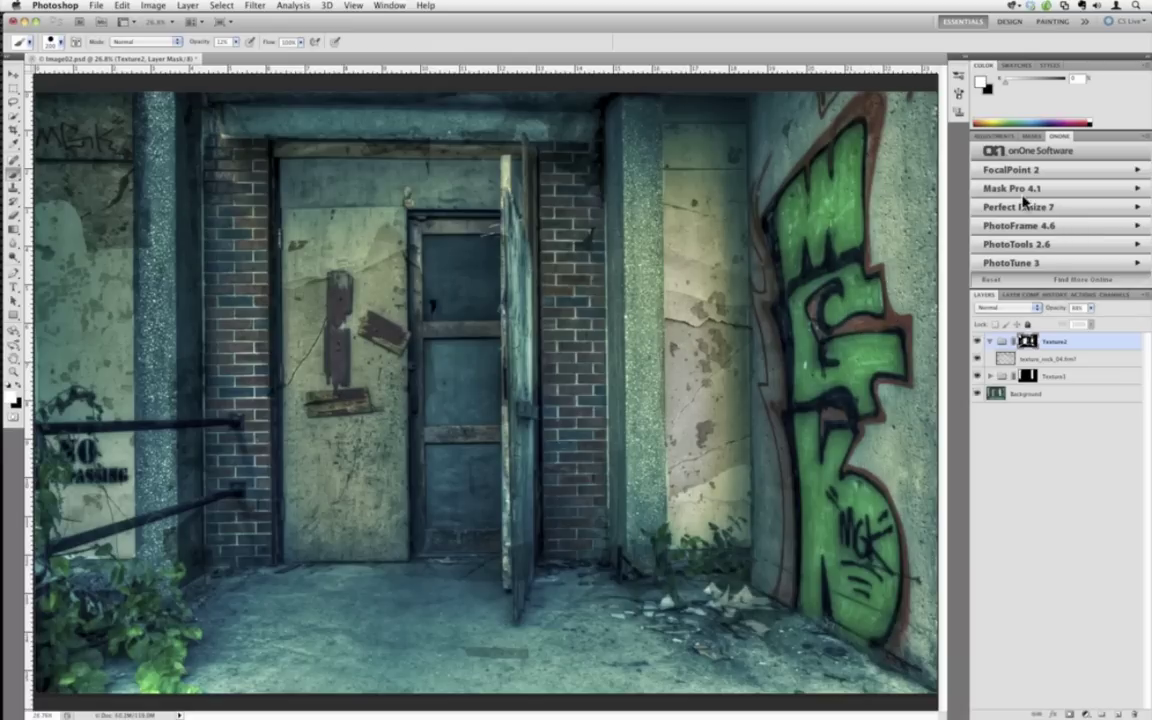
left_click(1026, 229)
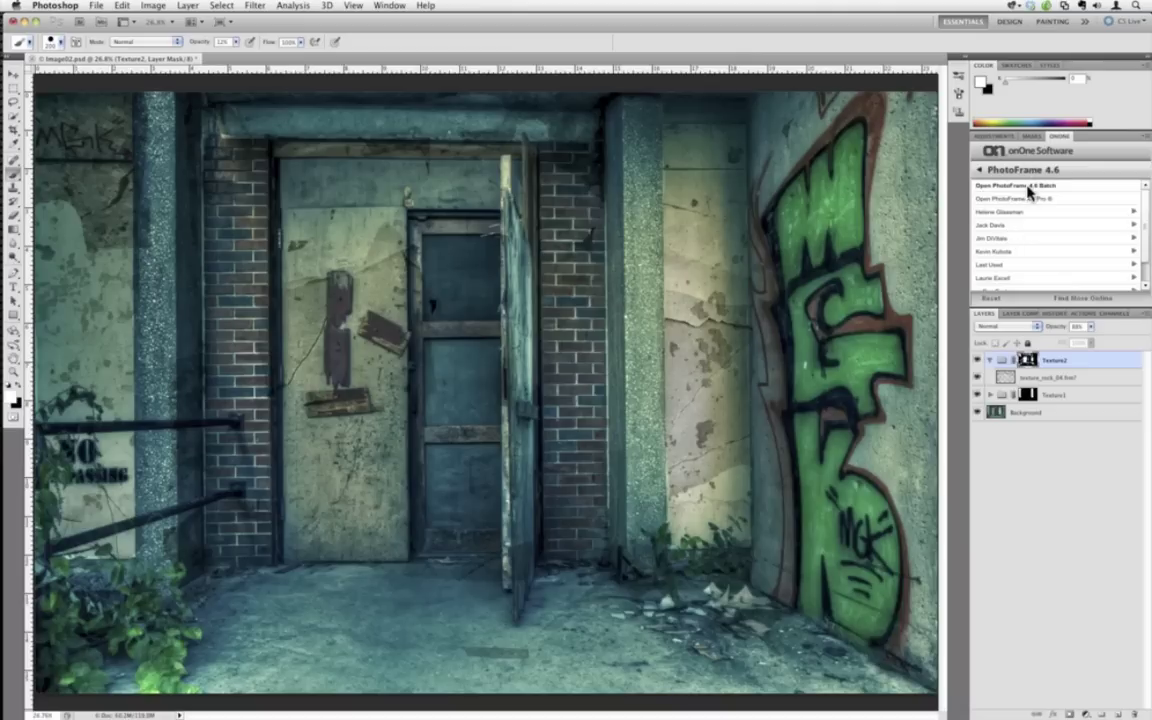
left_click(1008, 265)
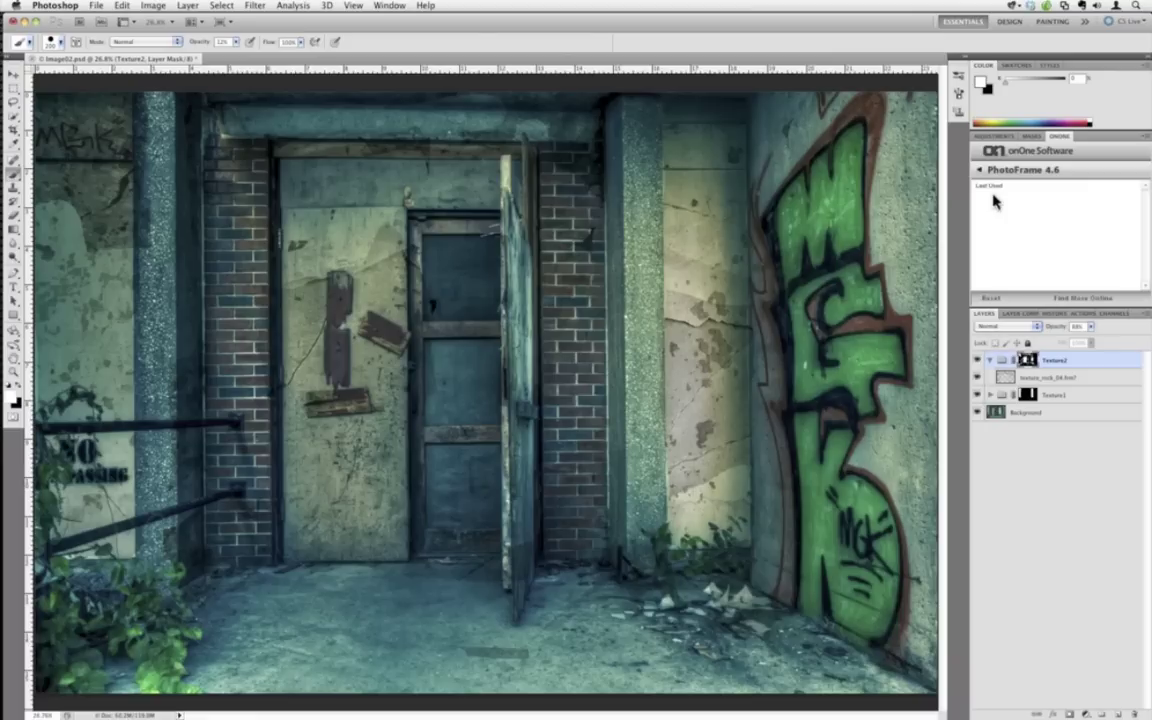
left_click(1048, 170)
left_click(1031, 248)
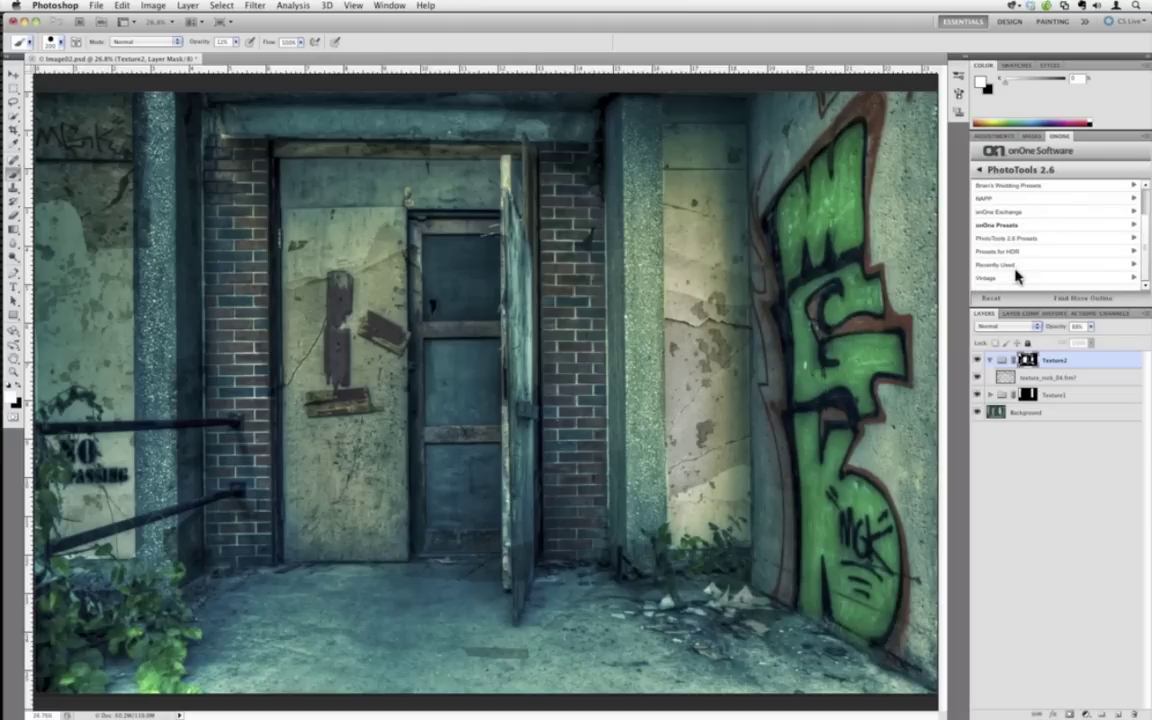
left_click(1017, 276)
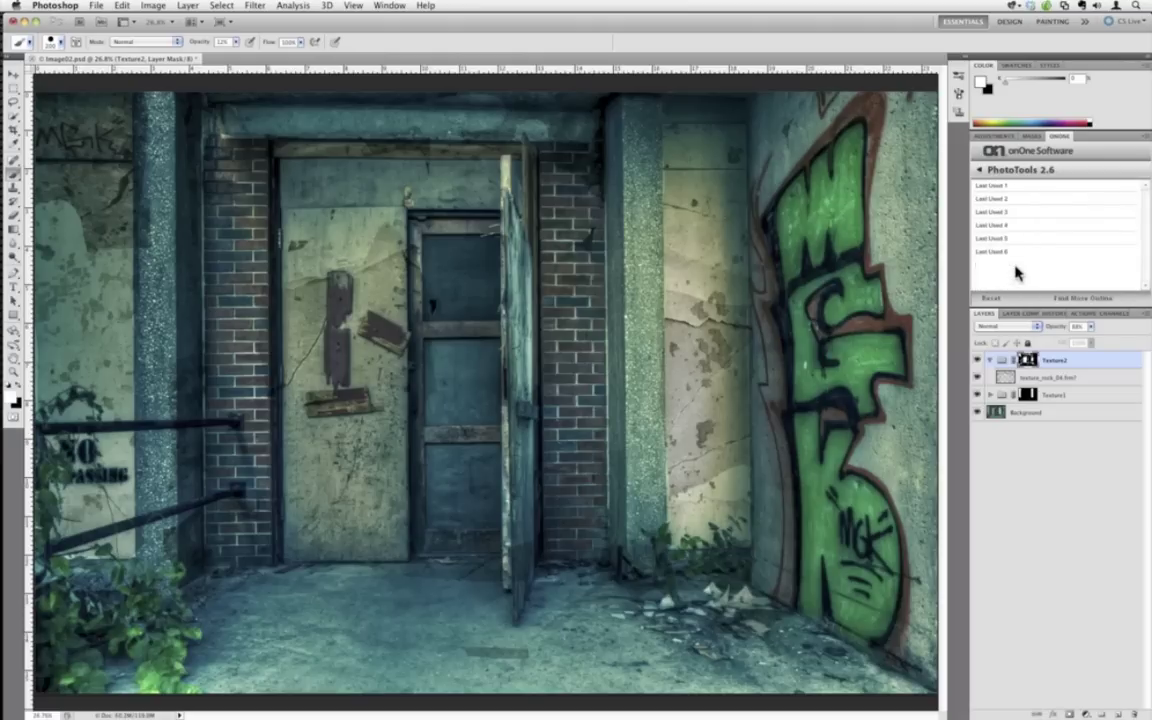
left_click(1016, 171)
left_click(1018, 172)
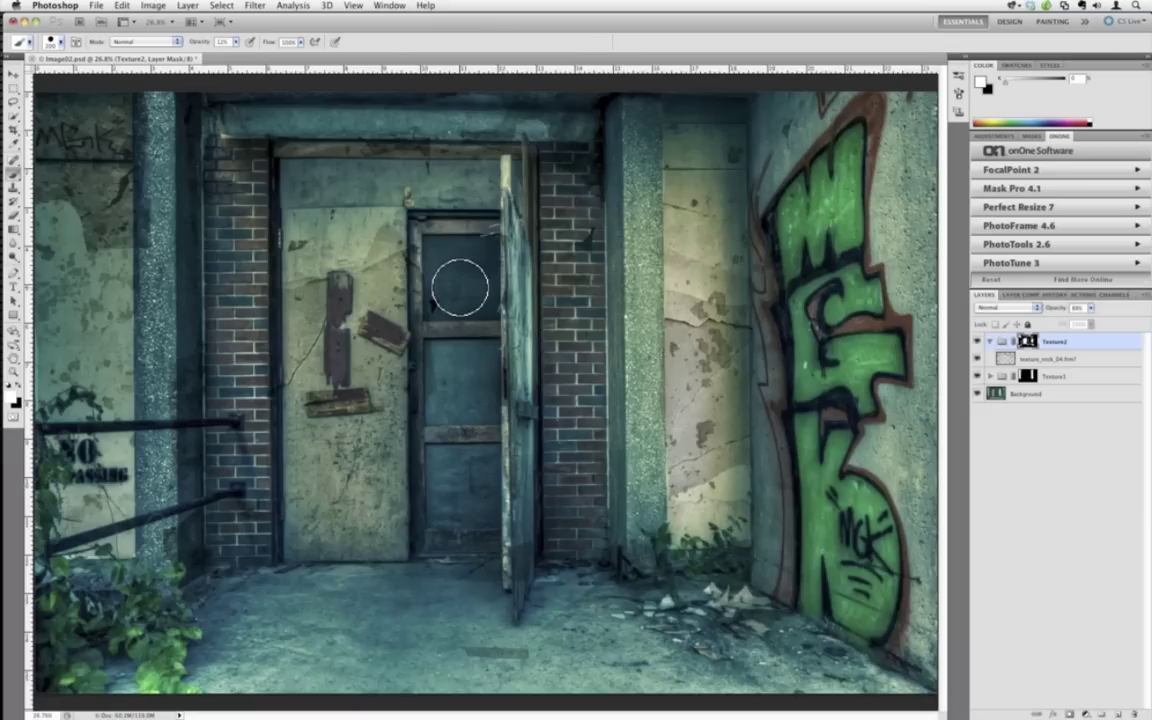
left_click(1018, 225)
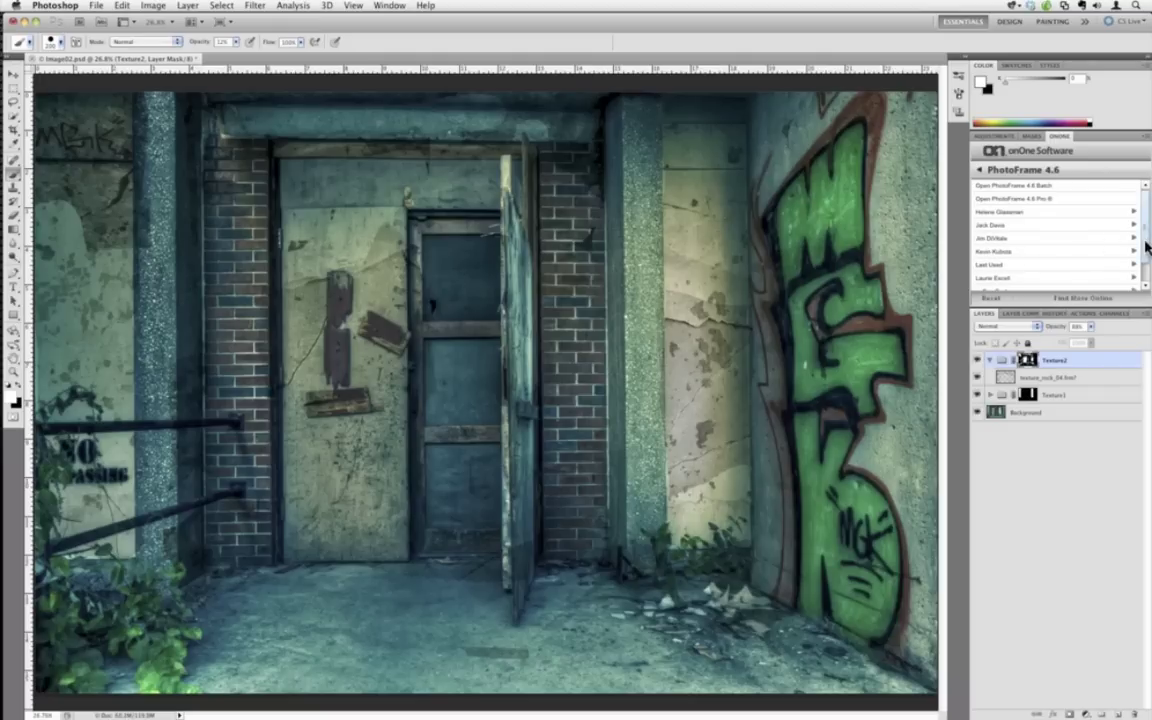
scroll(1146, 260, "down", 2)
scroll(1146, 260, "up", 2)
Close Image02.psd without saving, and open Image03.psd from the PF Texture Overlays folder fitted to the window.
key("super+w")
left_click(520, 245)
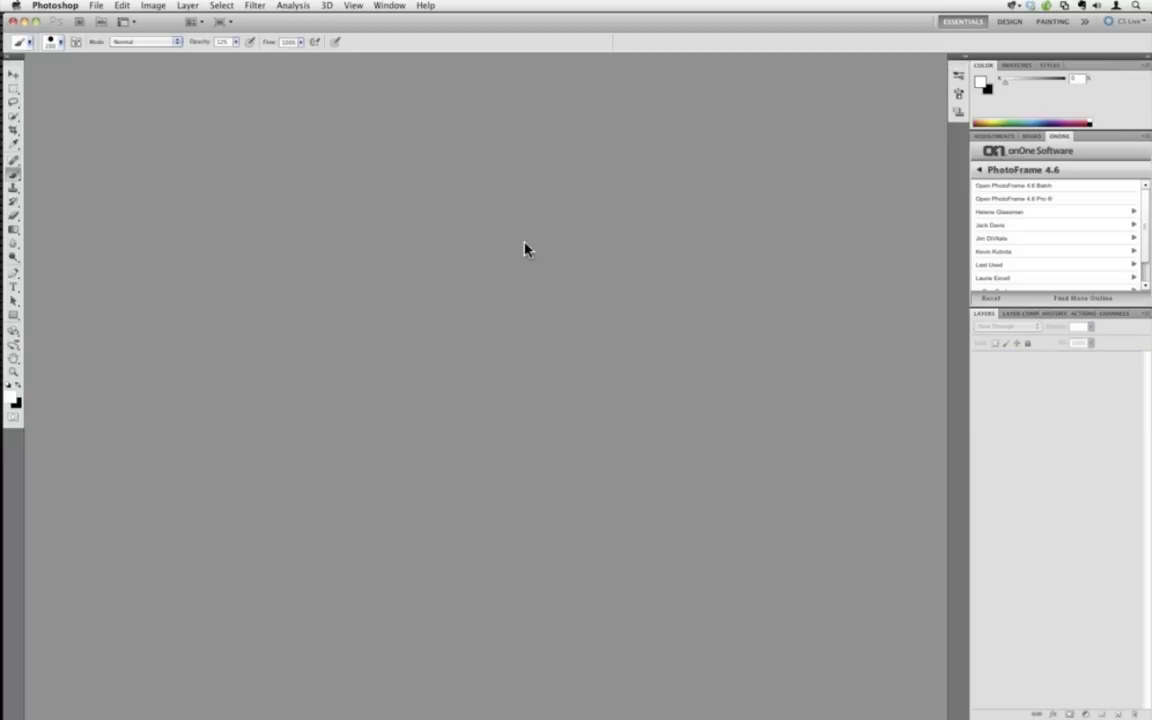
key("super+h")
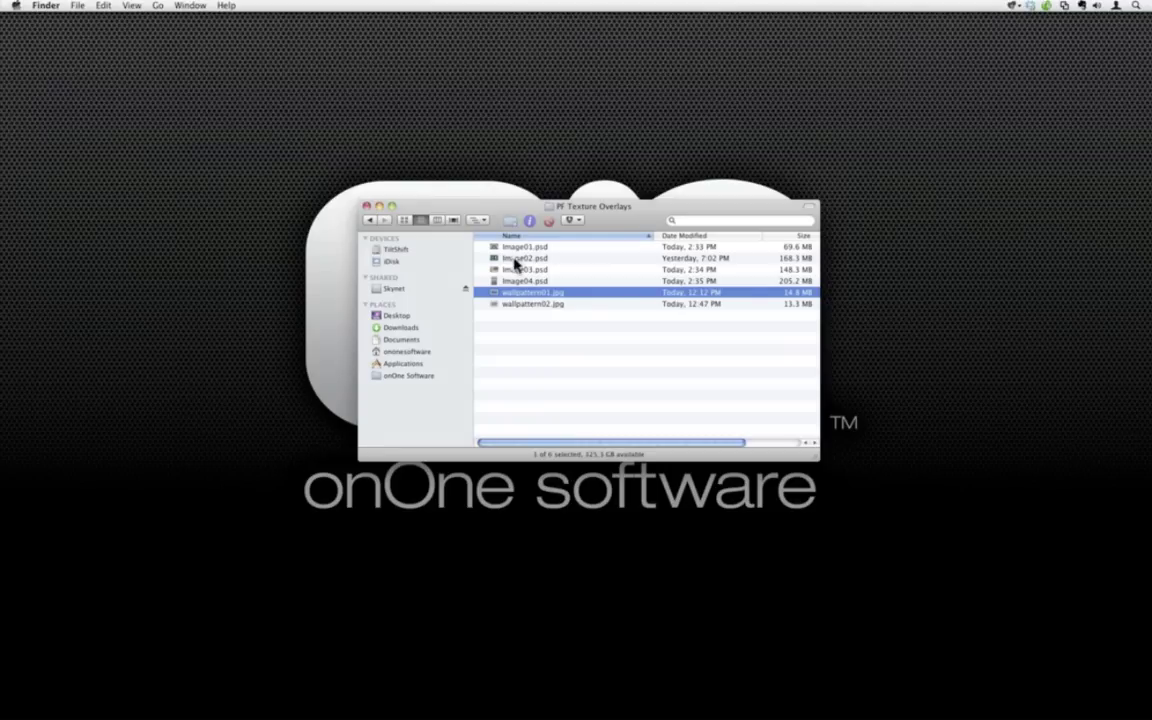
left_click(518, 270)
double_click(518, 272)
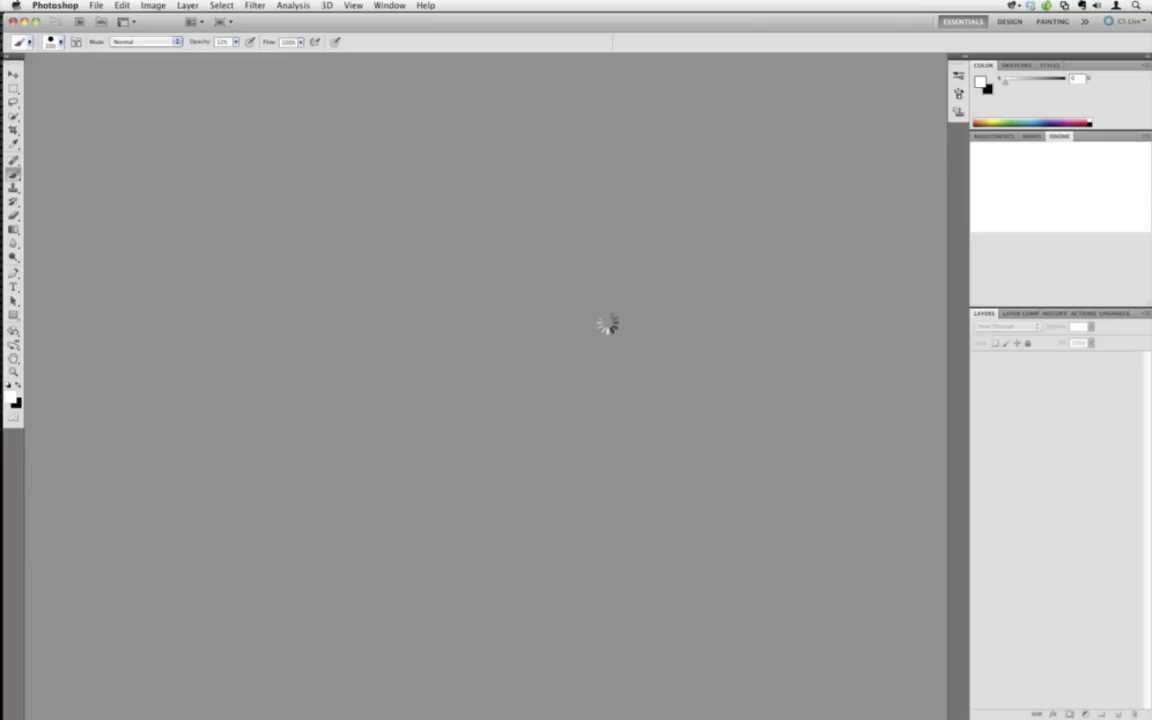
key("super+0")
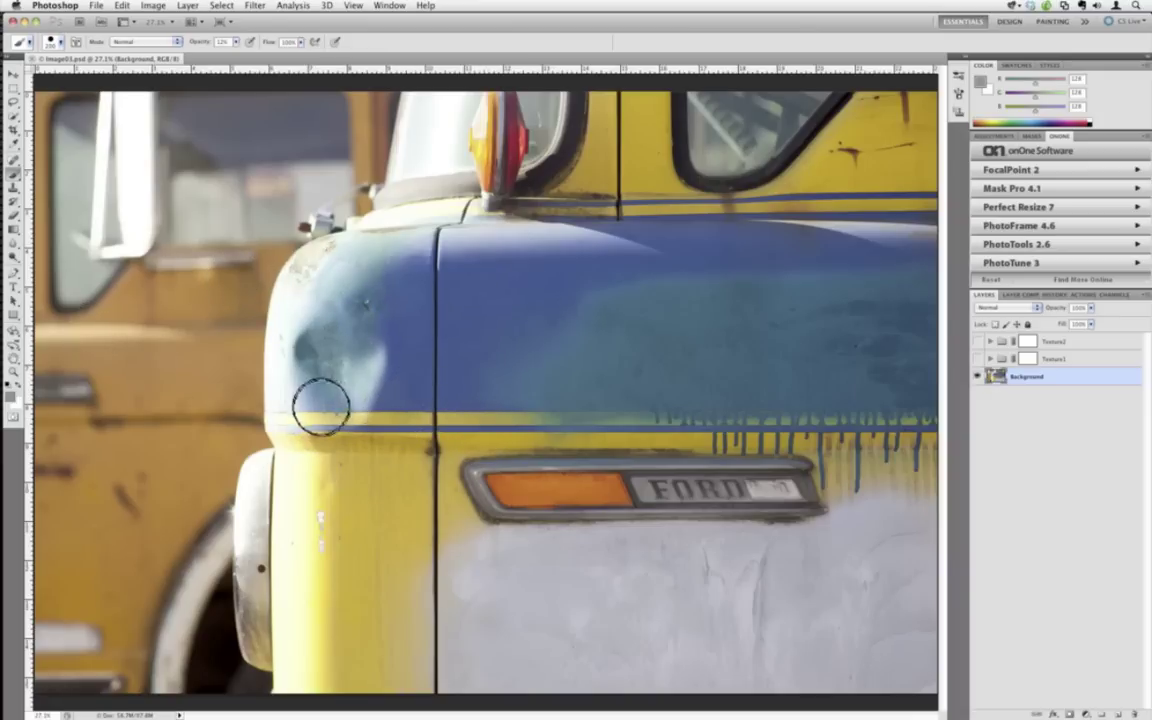
left_click(334, 328)
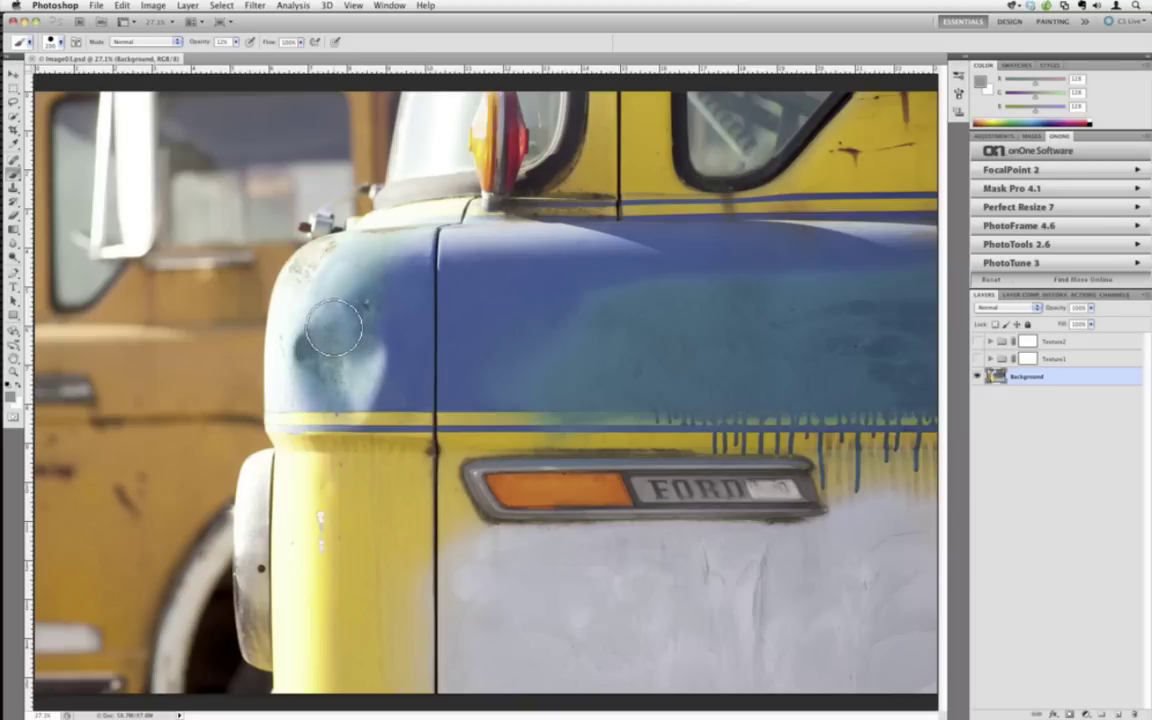
mouse_move(334, 328)
left_mouse_down()
mouse_move(279, 263)
mouse_move(341, 285)
left_mouse_up()
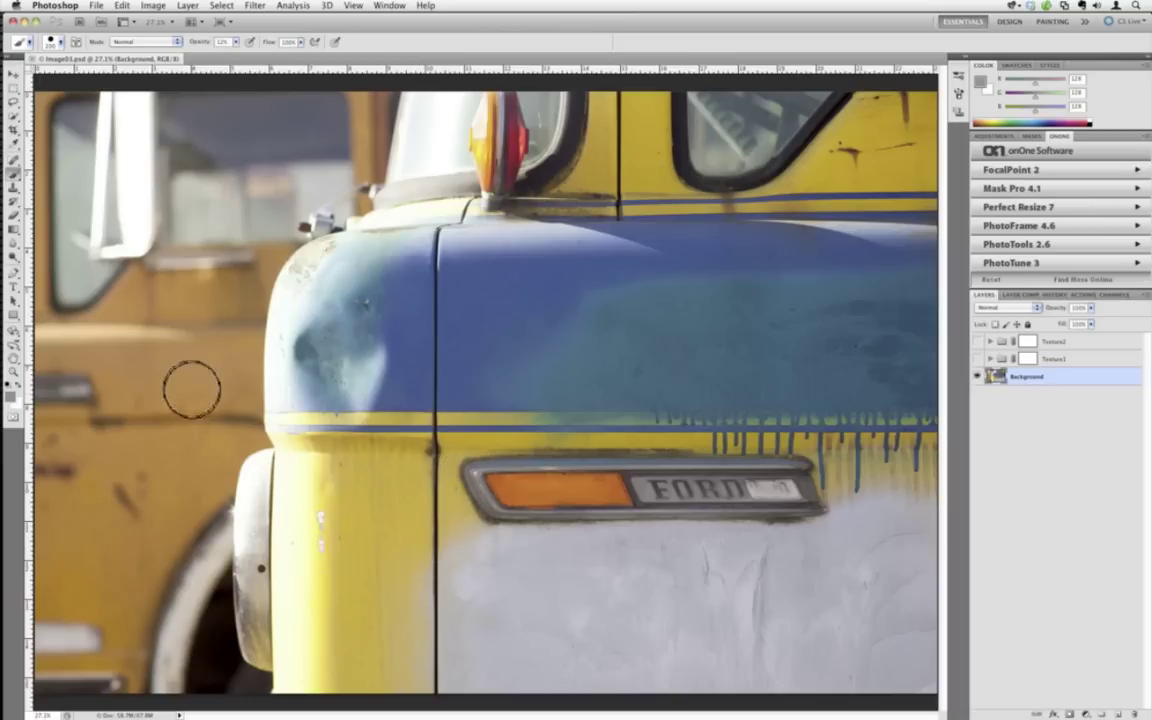
Look through the Artistic Media texture overlays in PhotoFrame 4.6 Professional Edition, and close the library without applying one.
left_click(95, 5)
mouse_move(184, 273)
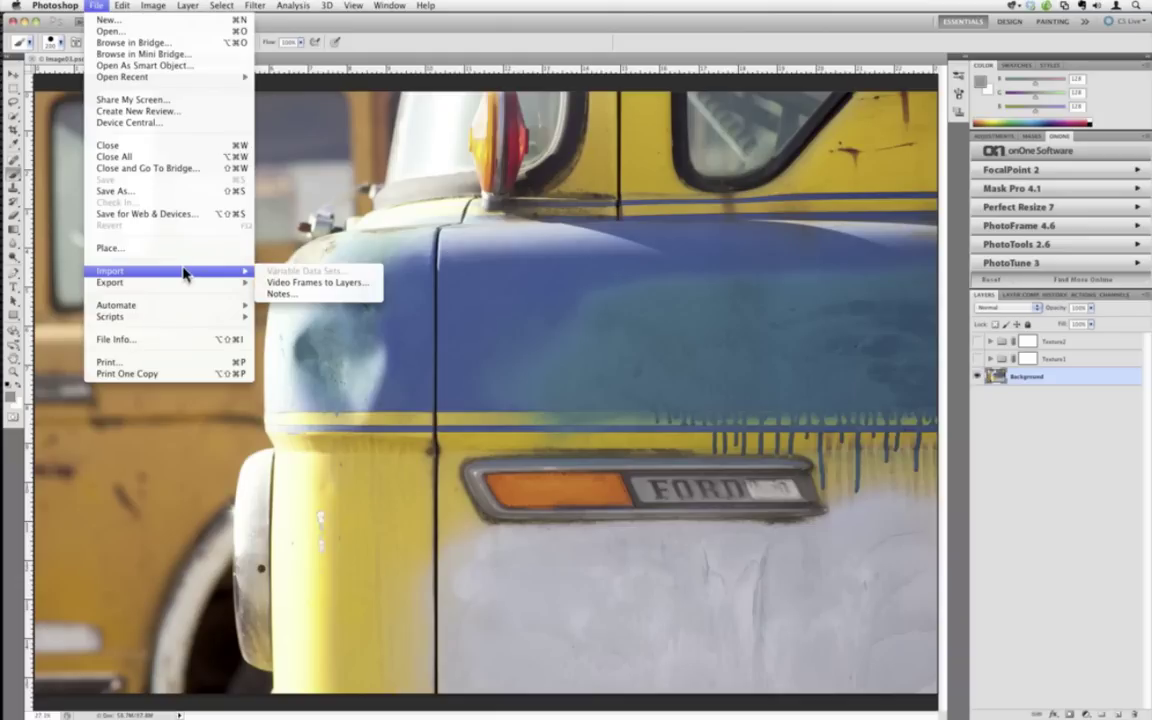
mouse_move(220, 304)
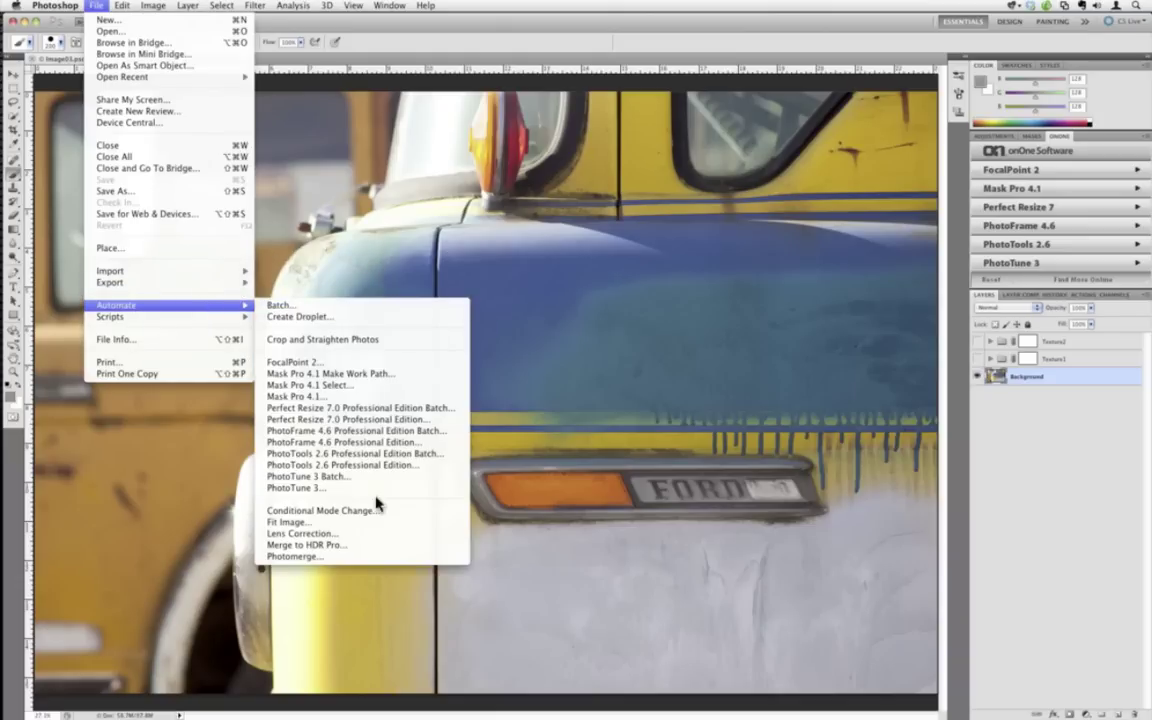
left_click(382, 444)
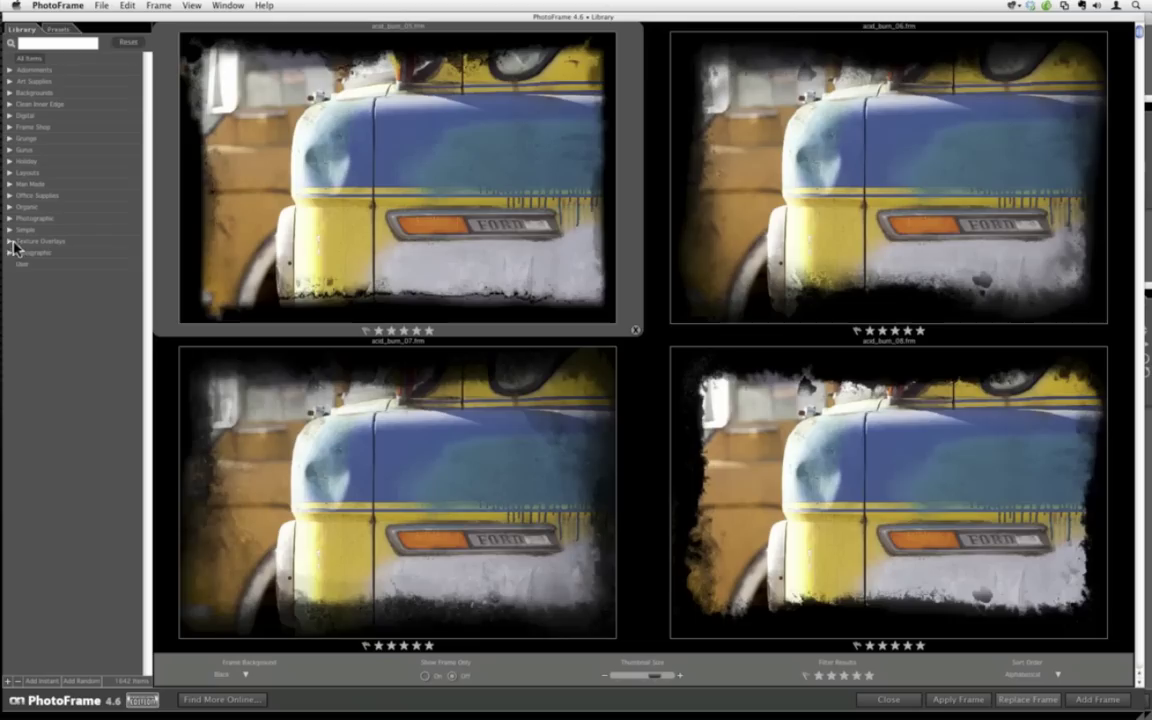
left_click(10, 241)
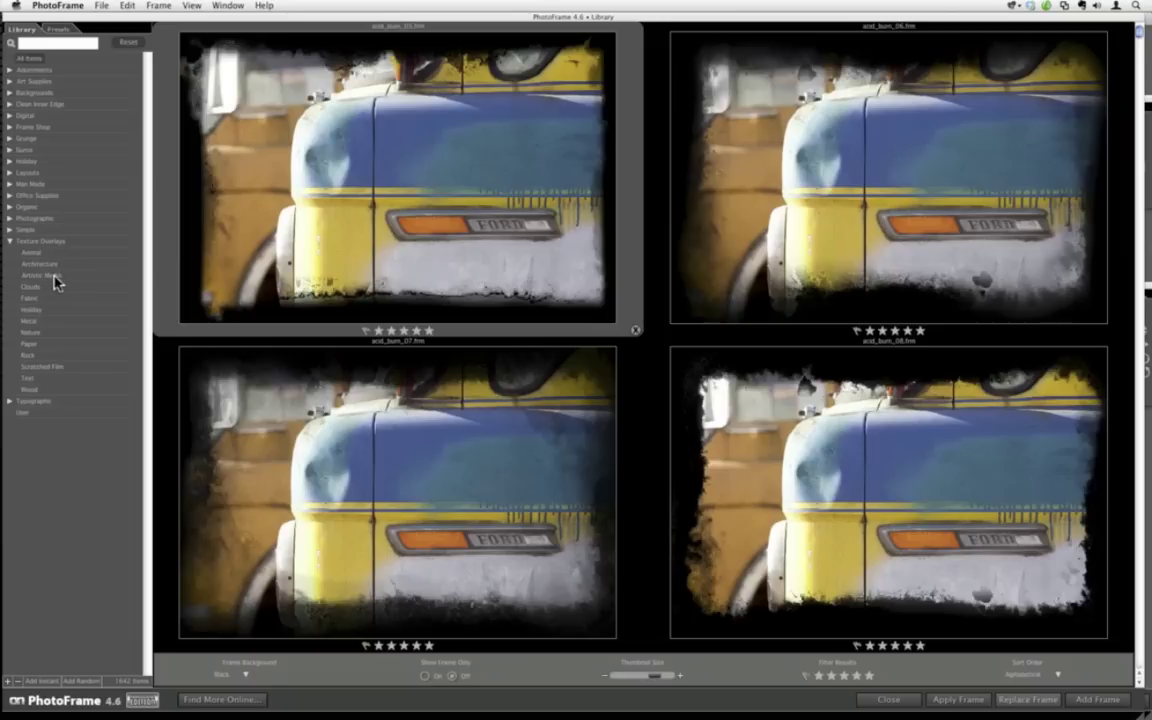
left_click(54, 277)
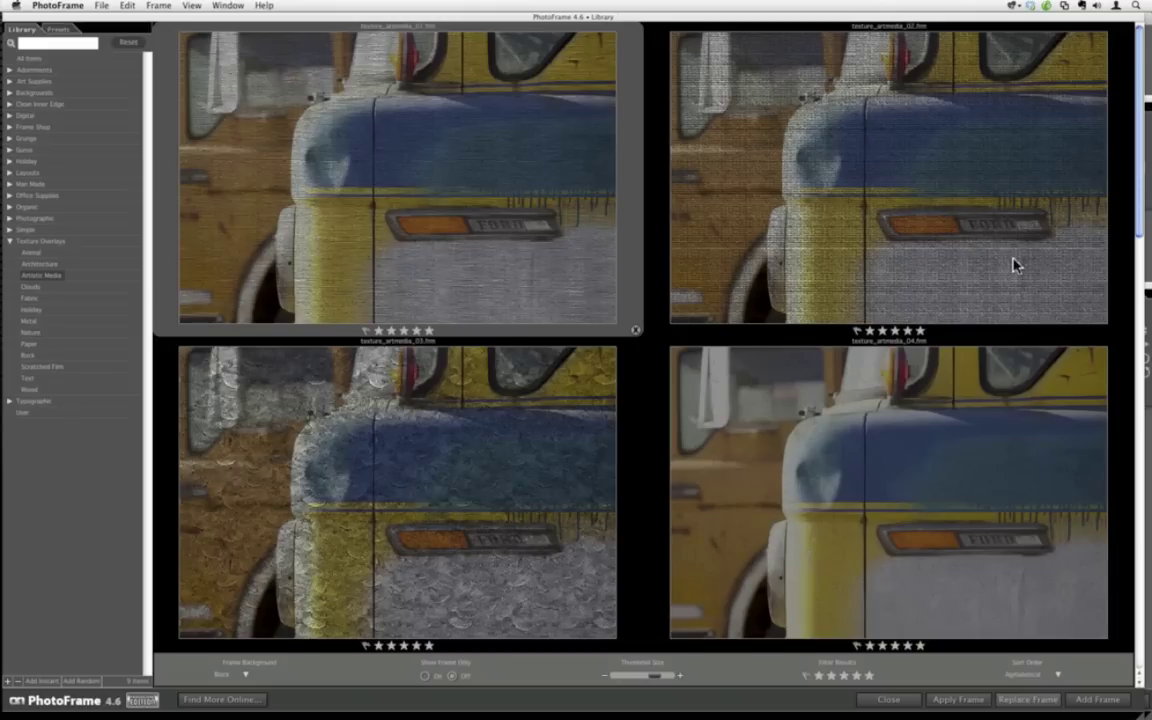
scroll(1013, 265, "down", 3)
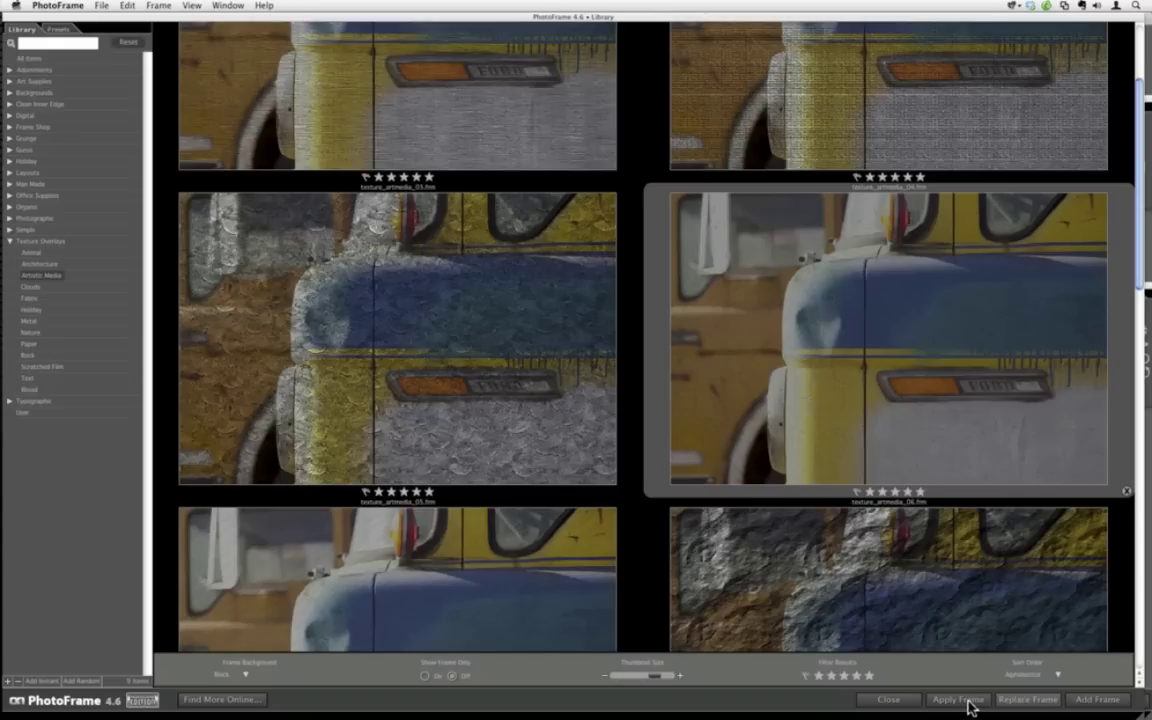
left_click(910, 701)
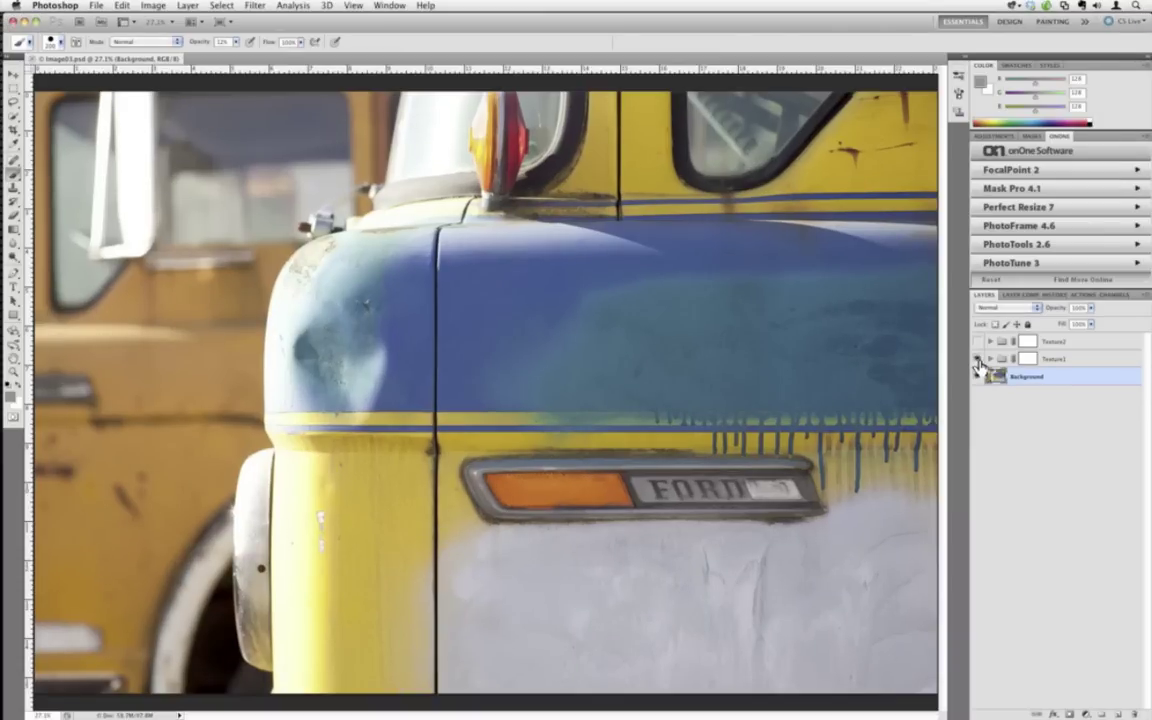
Preview the Texture1 group over the truck photo and hide it again, leaving the Background's blend mode as it is.
double_click(978, 360)
left_click(978, 360)
left_click(992, 309)
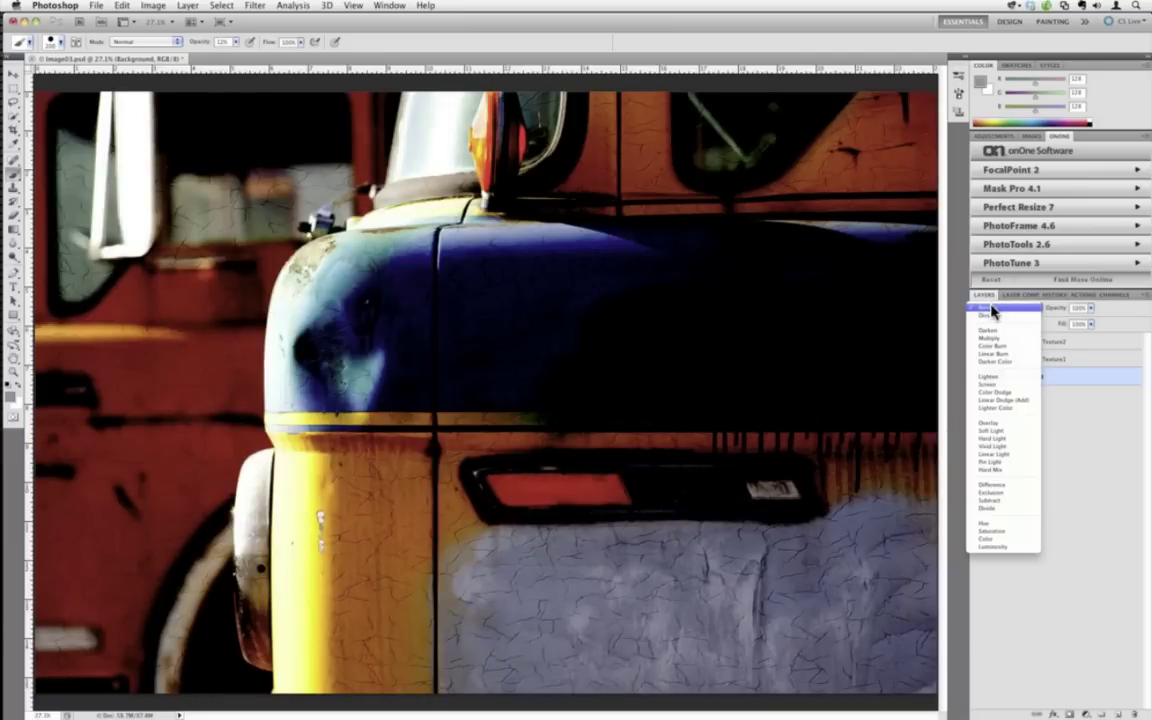
left_click(992, 310)
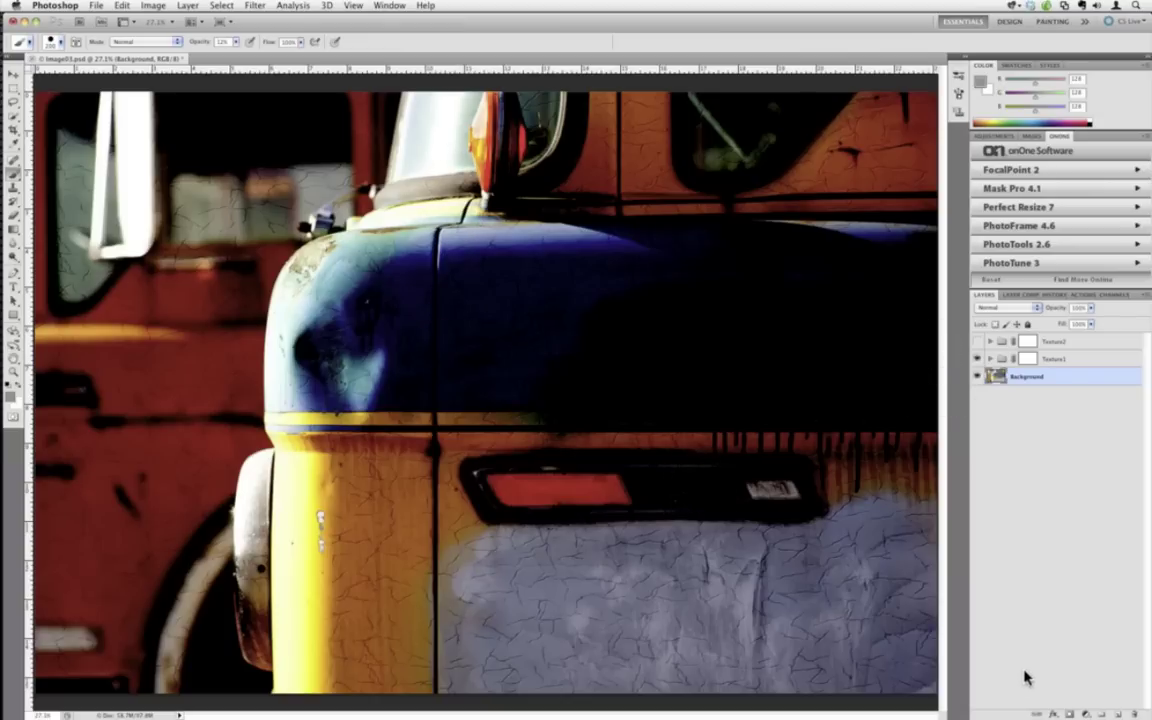
left_click(977, 360)
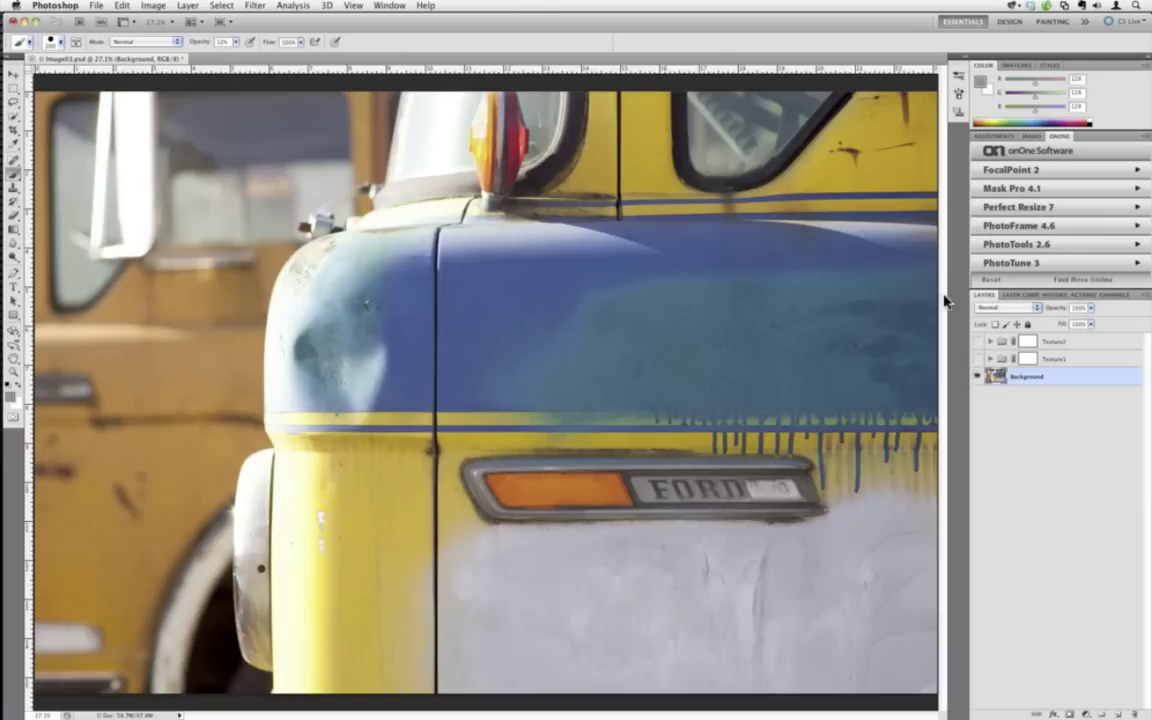
Add the texture_artmedia_04 overlay from the Artistic Media texture overlays in PhotoFrame 4.6 Professional Edition.
left_click(76, 6)
mouse_move(90, 6)
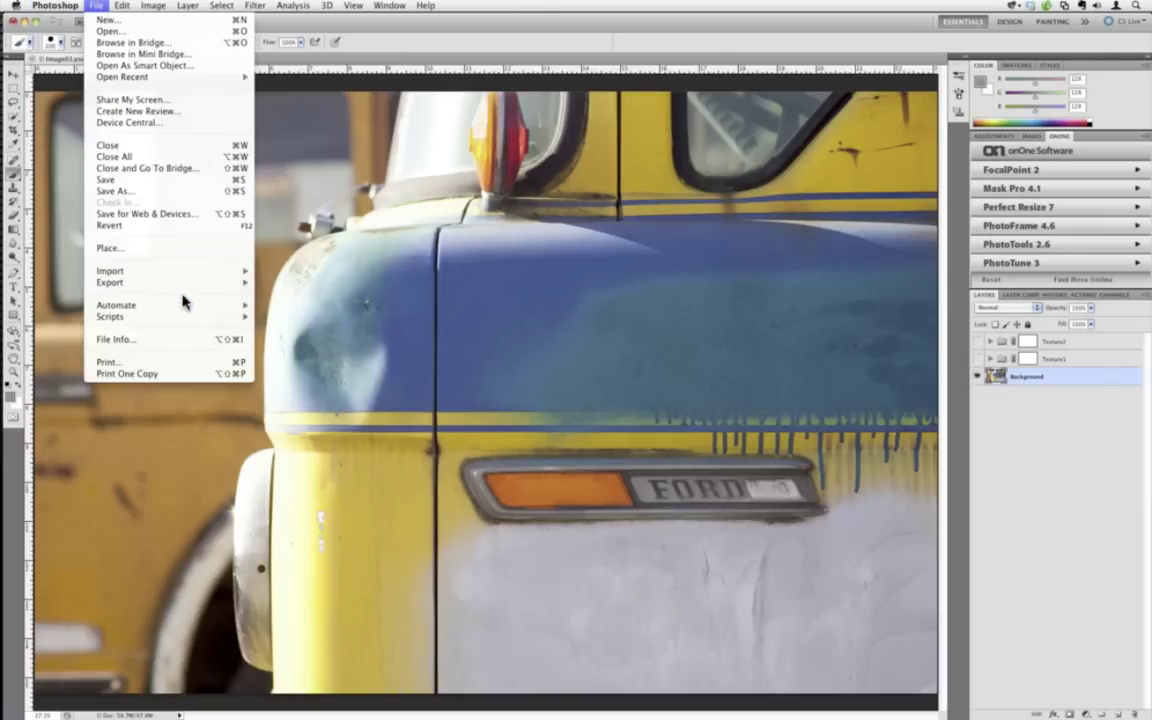
mouse_move(185, 305)
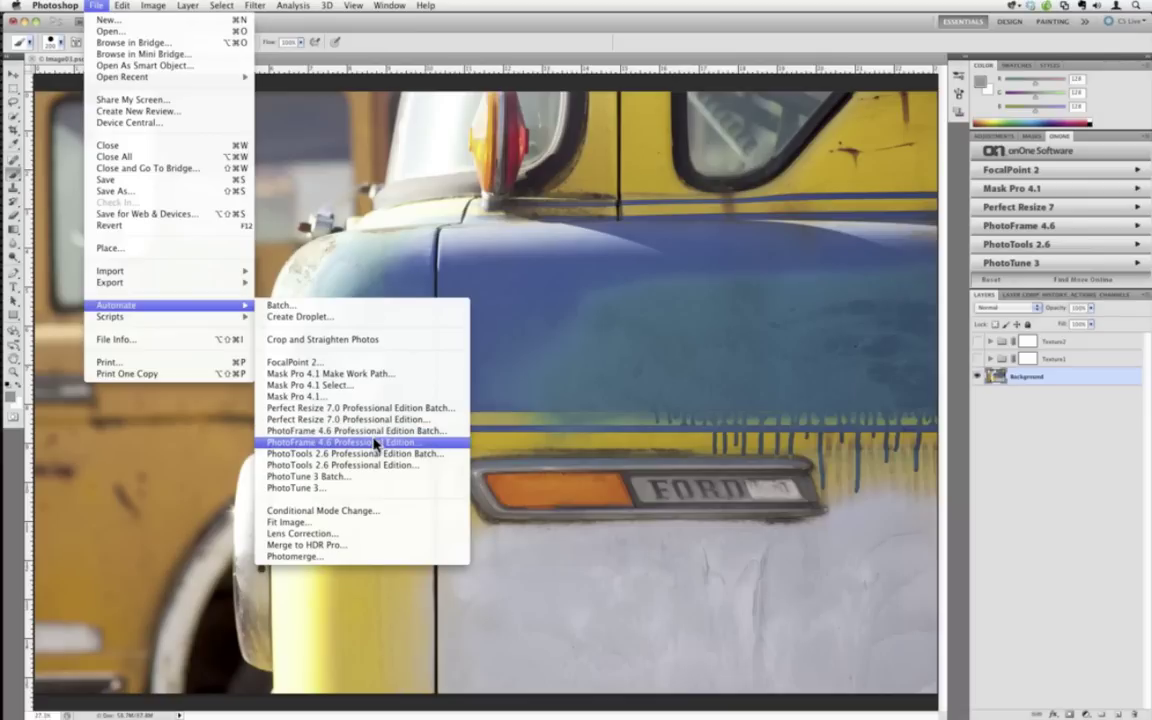
left_click(340, 442)
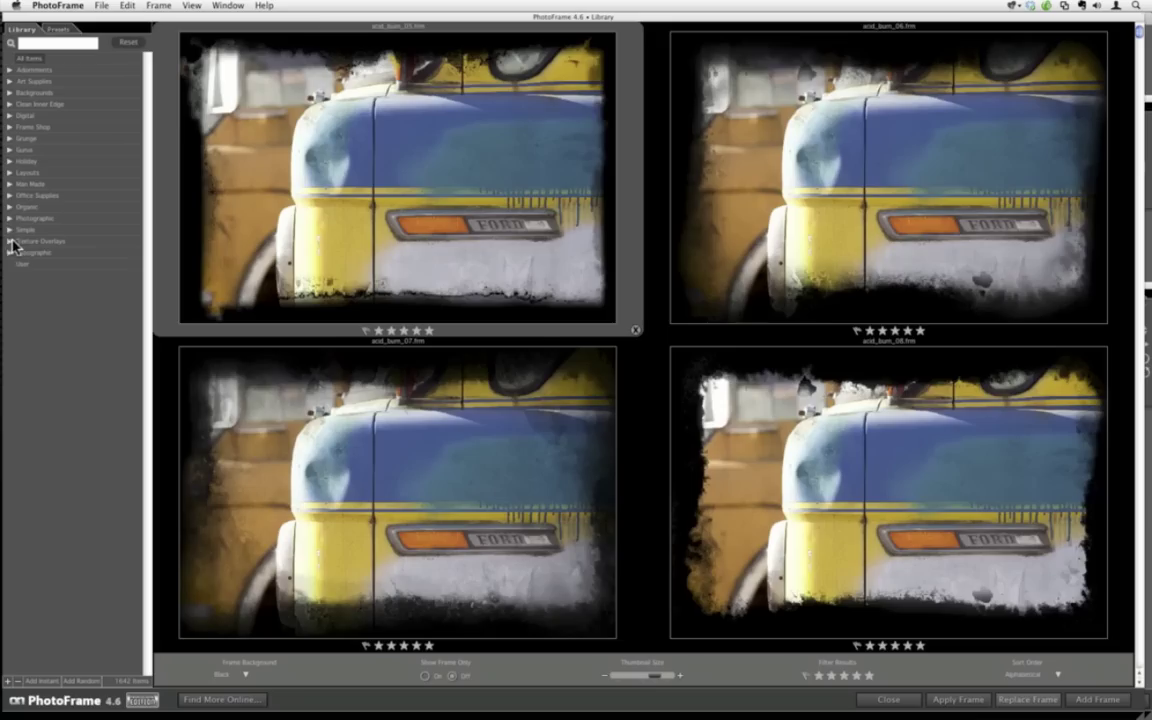
left_click(10, 243)
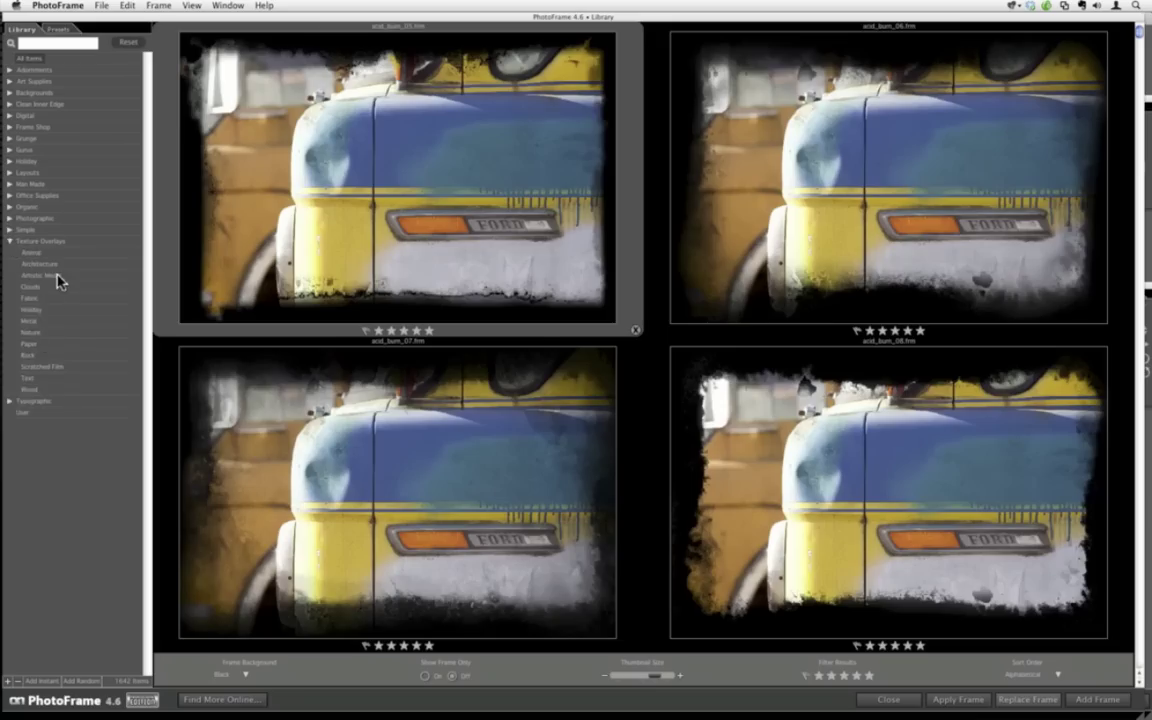
left_click(55, 276)
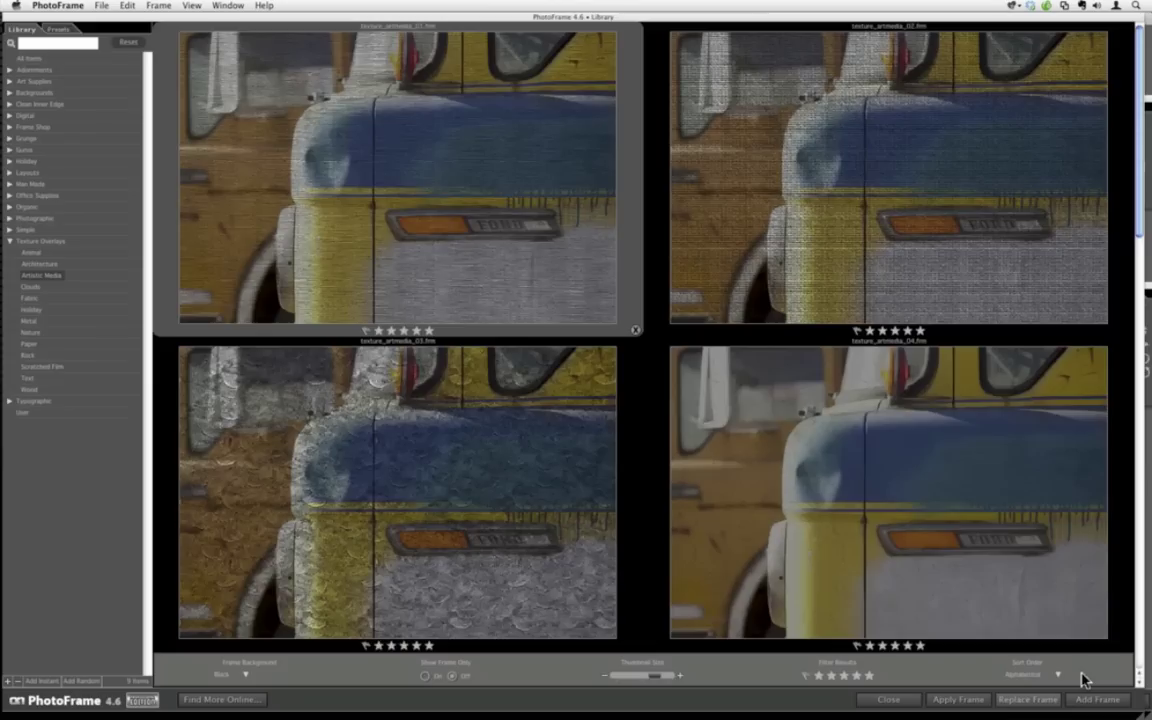
left_click(1093, 699)
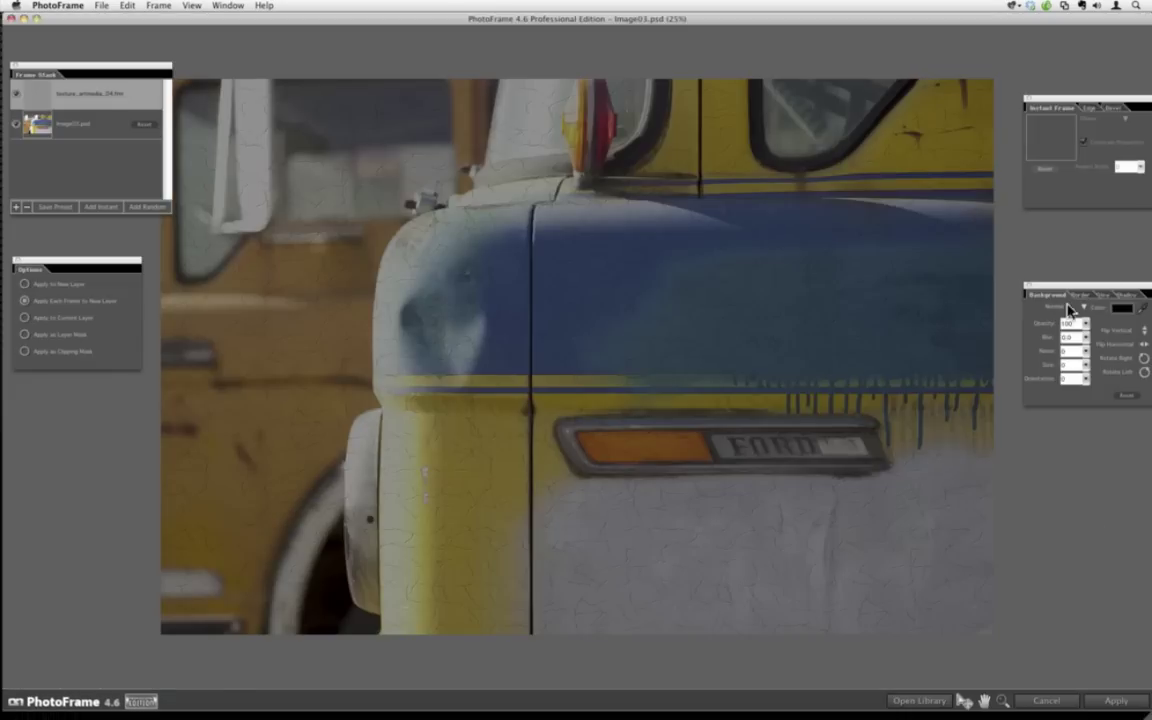
Look through the blend modes available for the added frame, and cancel PhotoFrame without applying it.
left_click(1069, 309)
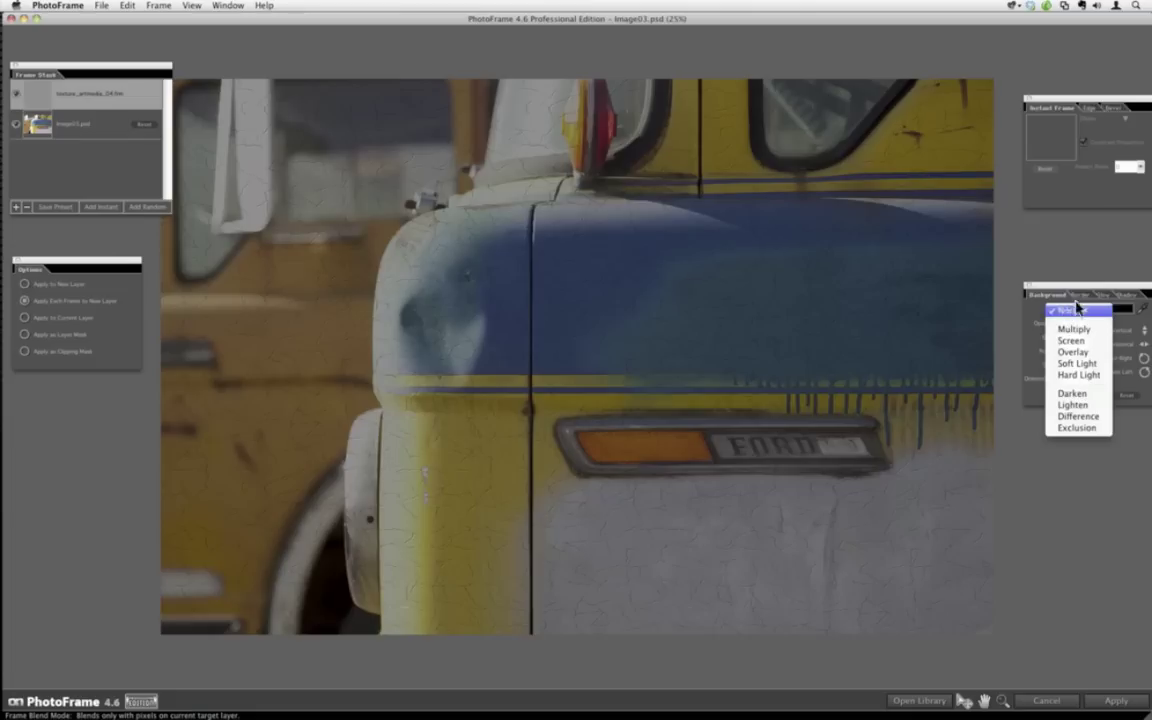
left_click(1072, 475)
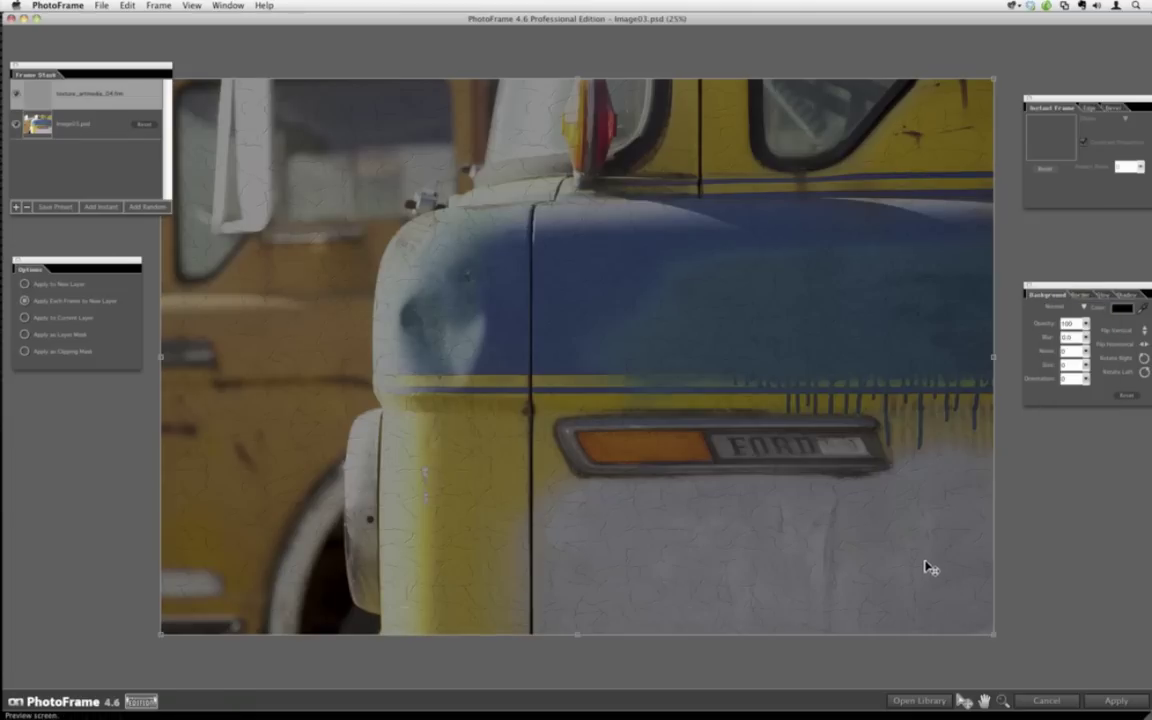
left_click(1031, 698)
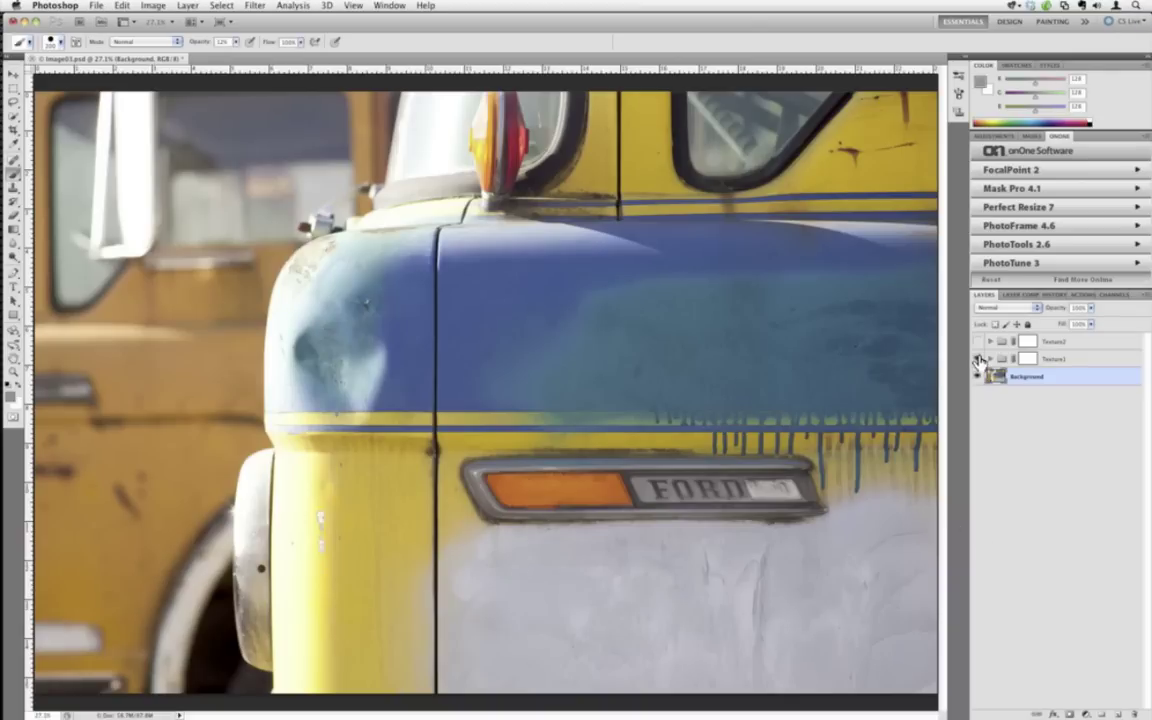
Show the Texture1 group over the truck photo and look through the layer blend modes, leaving the Background's mode as it is.
left_click(979, 360)
left_click(1008, 307)
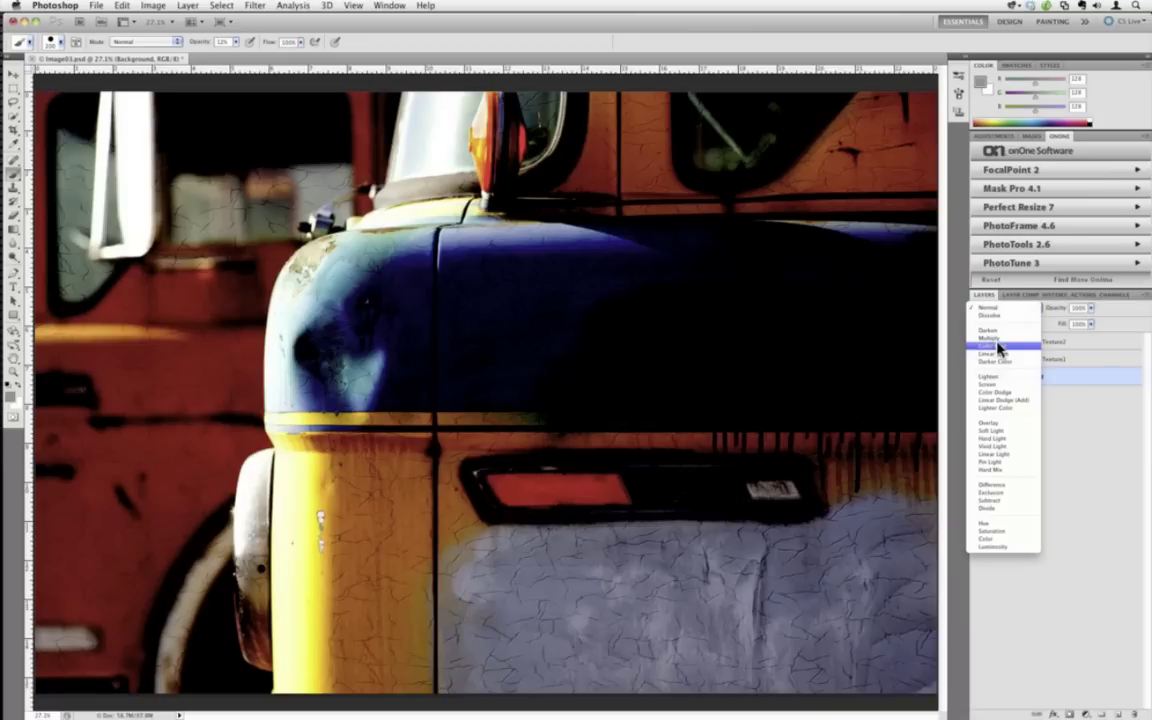
left_click(1080, 463)
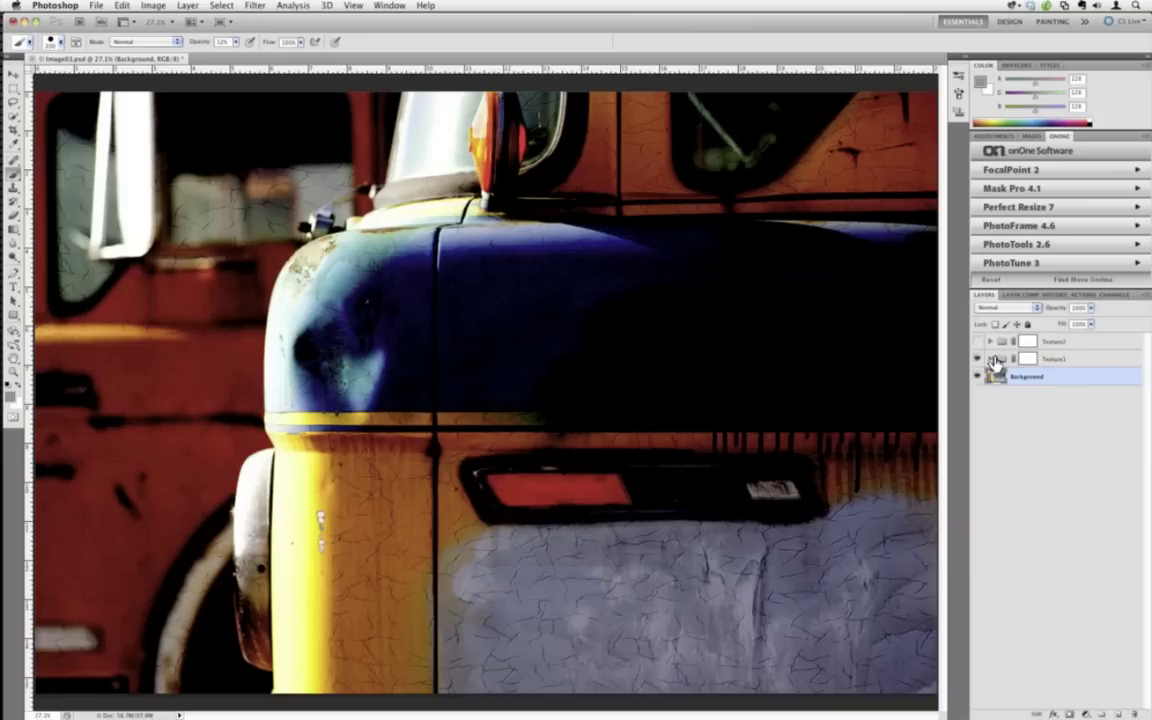
Expand the Texture1 group, select its layer mask, and set the group's opacity to 47%.
left_click(991, 359)
left_click(1050, 375)
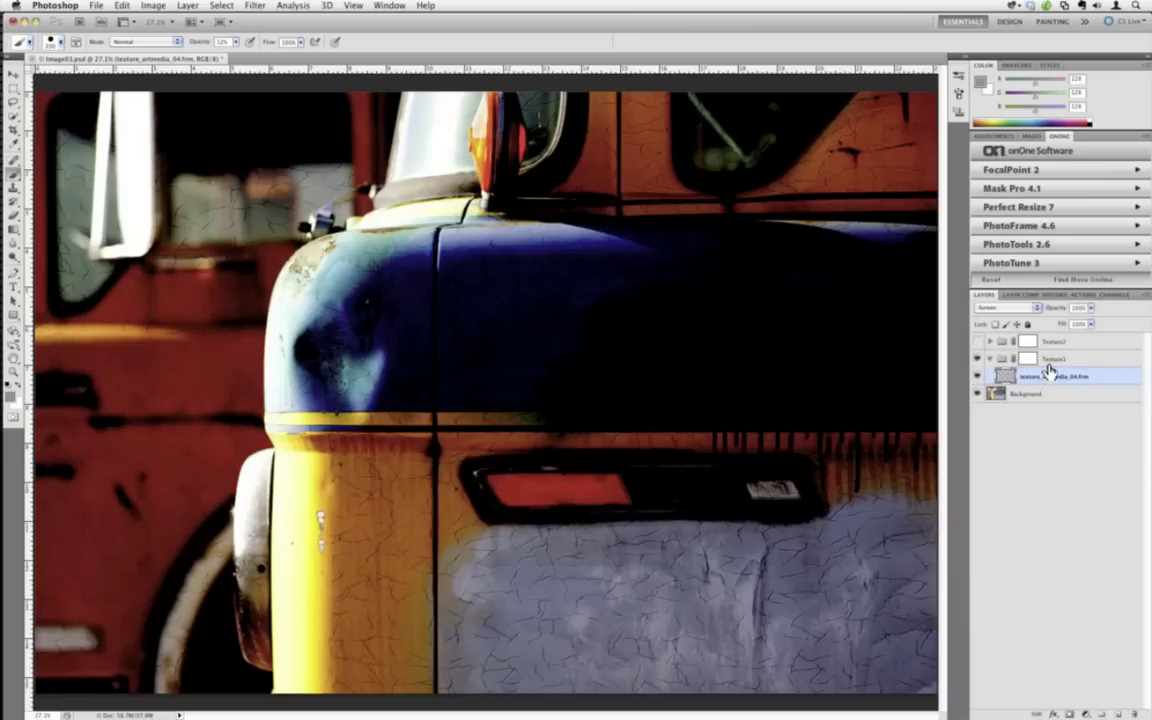
left_click(1027, 358)
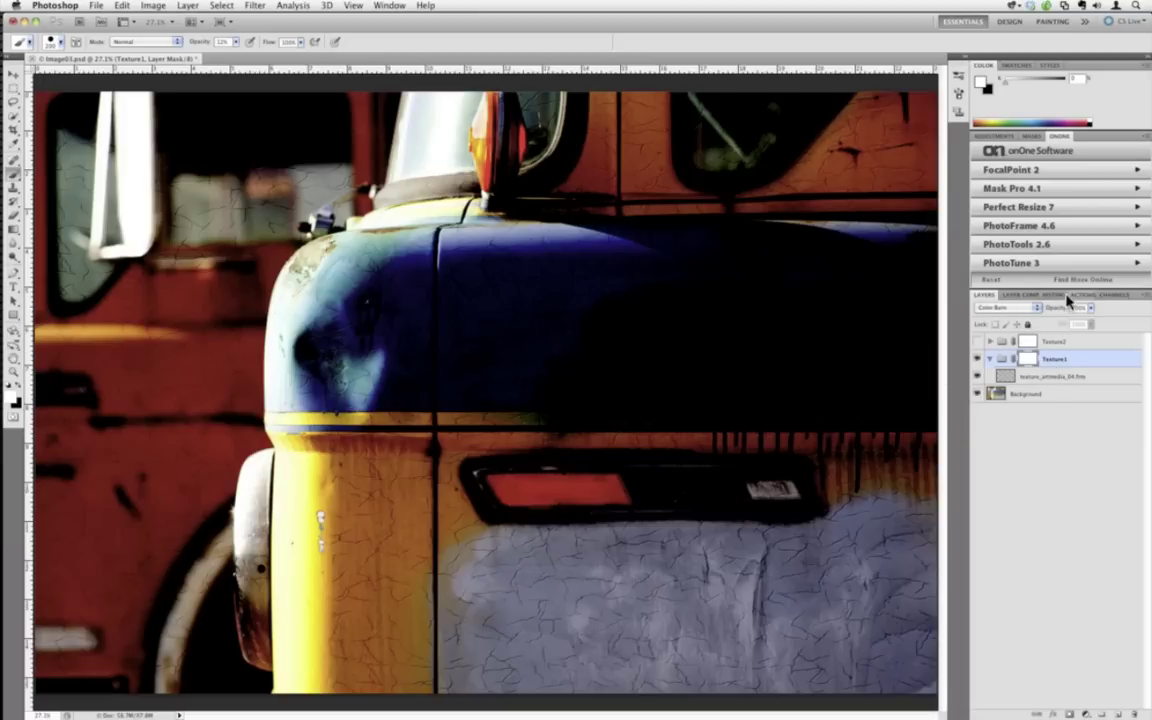
left_click_drag(1058, 311, 1038, 311)
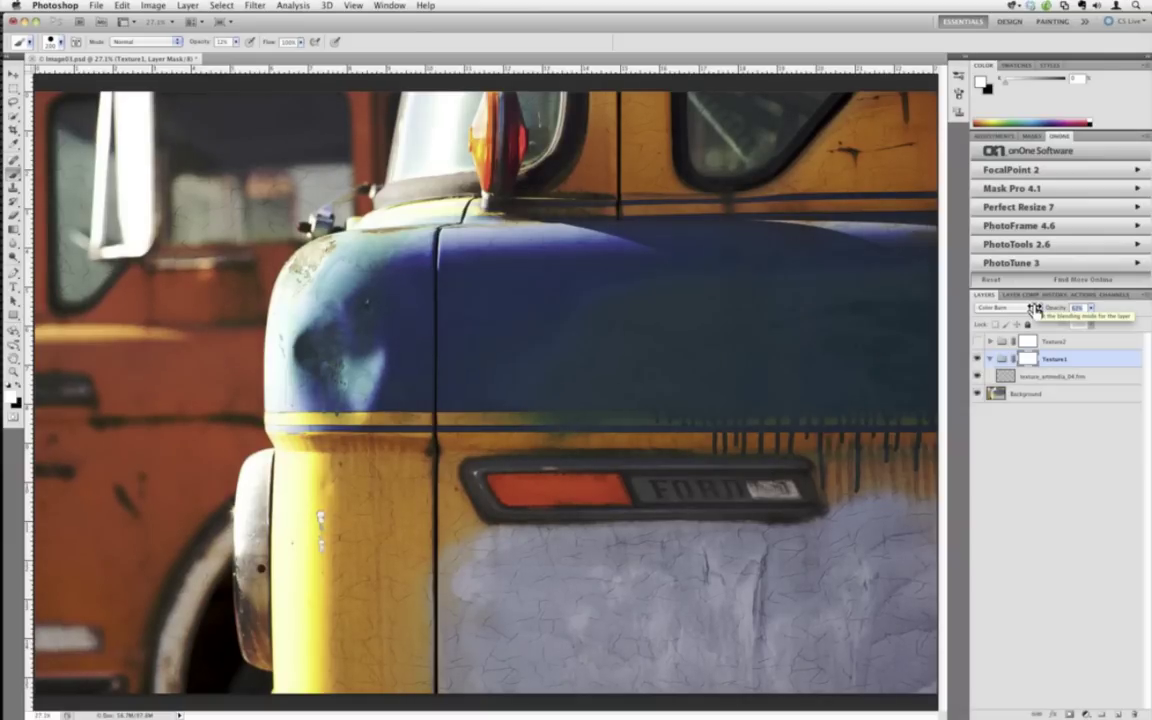
left_click_drag(1037, 310, 1027, 311)
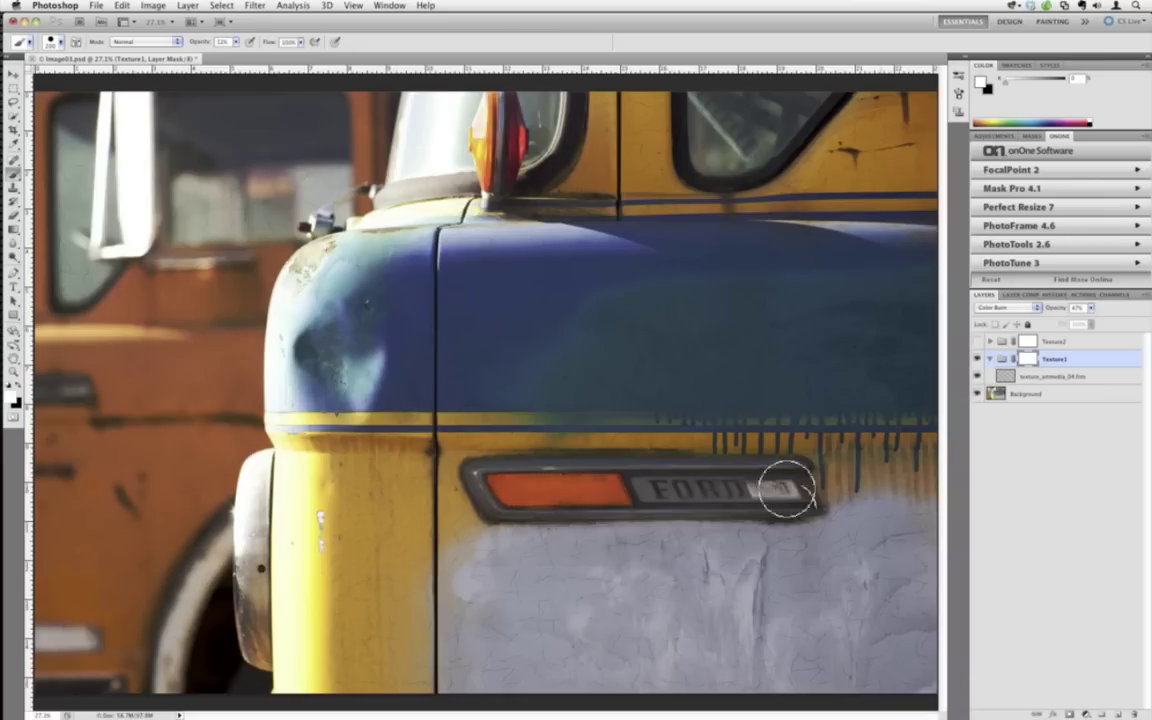
Paint black at 100% opacity with an enlarged brush on the Texture1 mask over the background vehicle, the truck's windows and its roof-side light.
key("x")
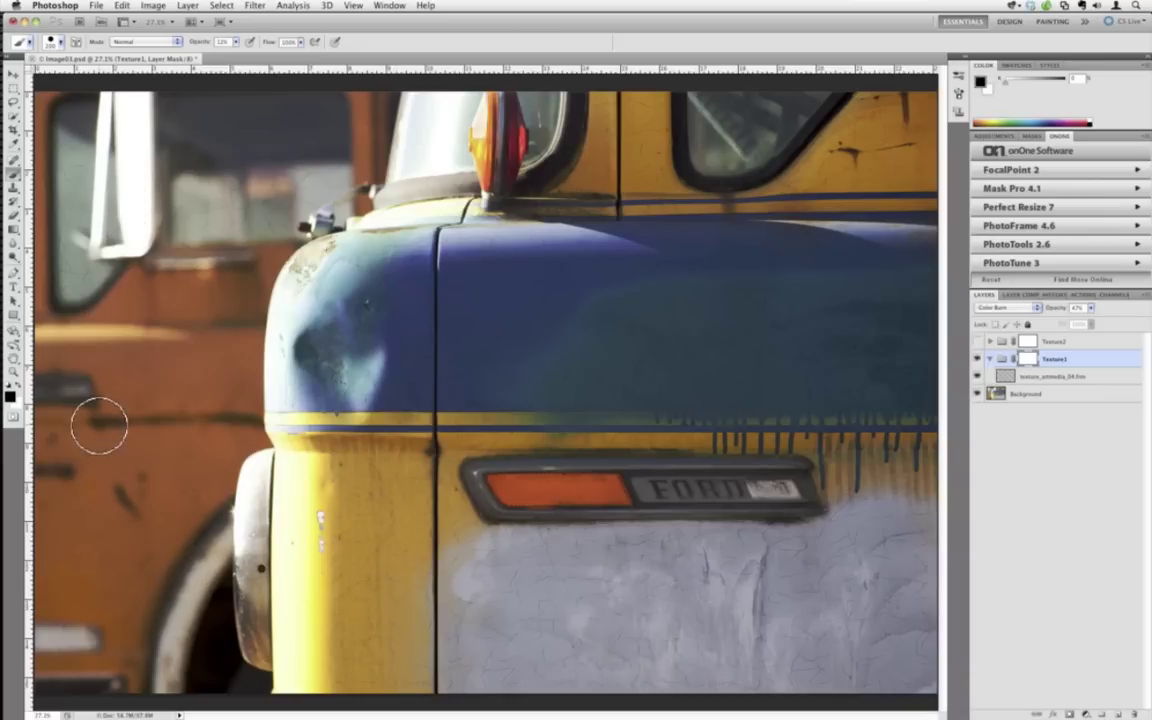
key("bracketright")
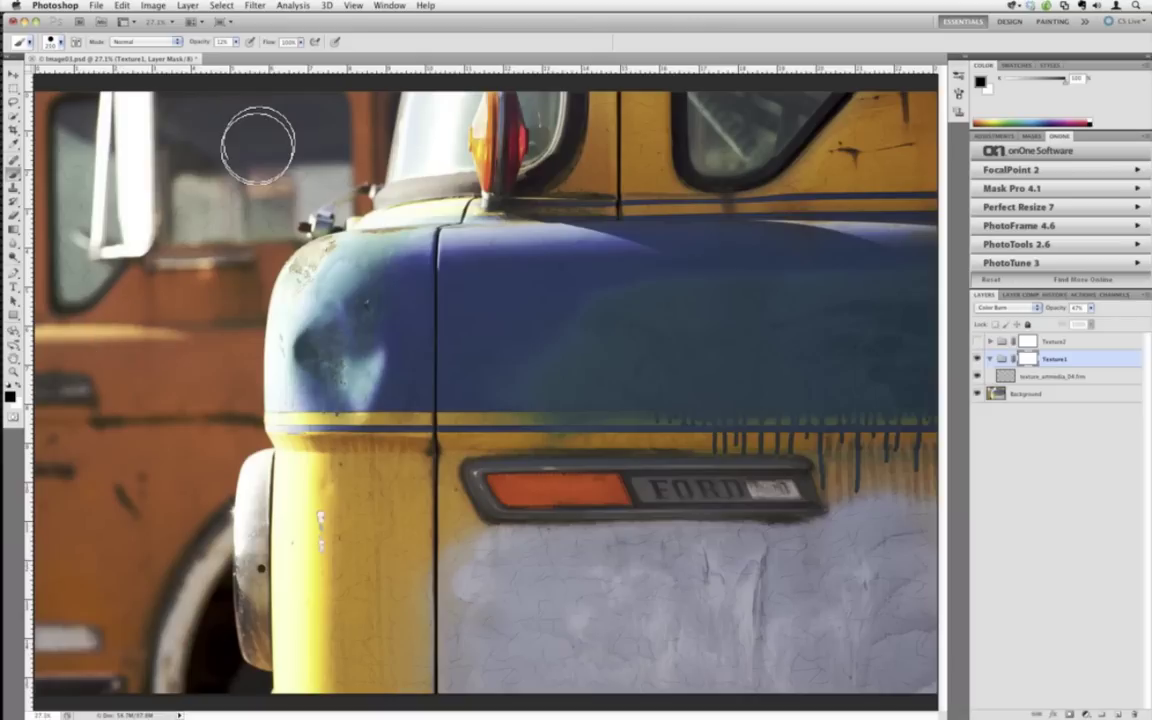
key("bracketright")
key("bracketright")
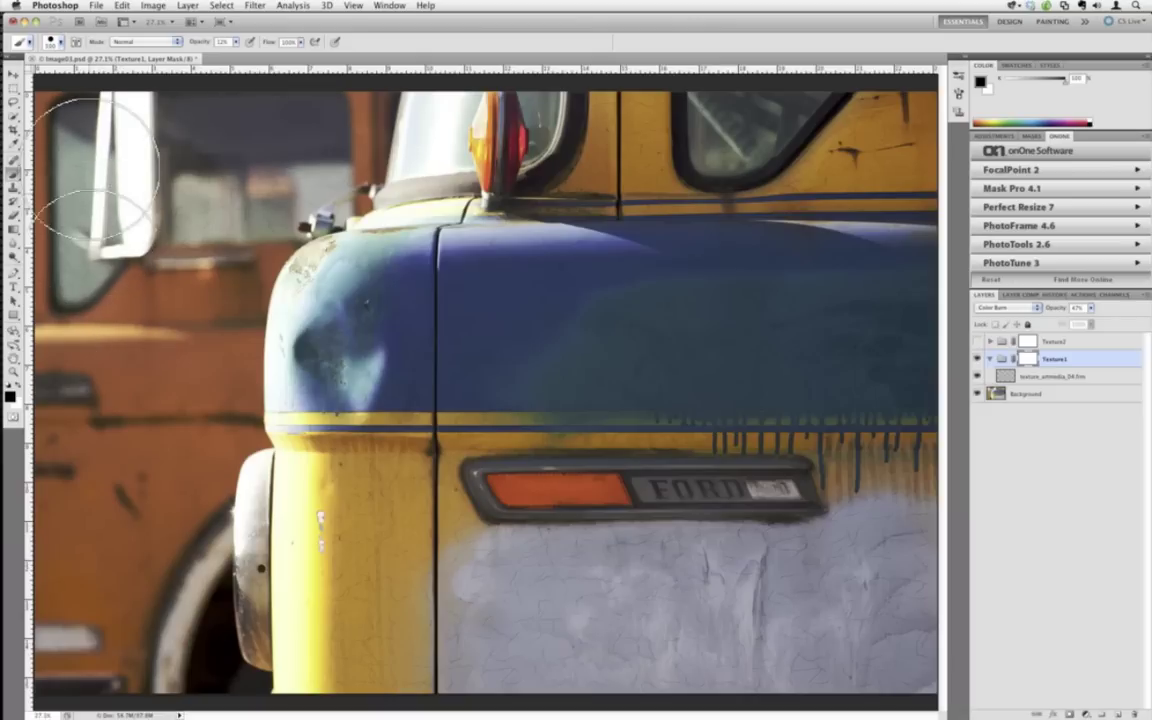
key("0")
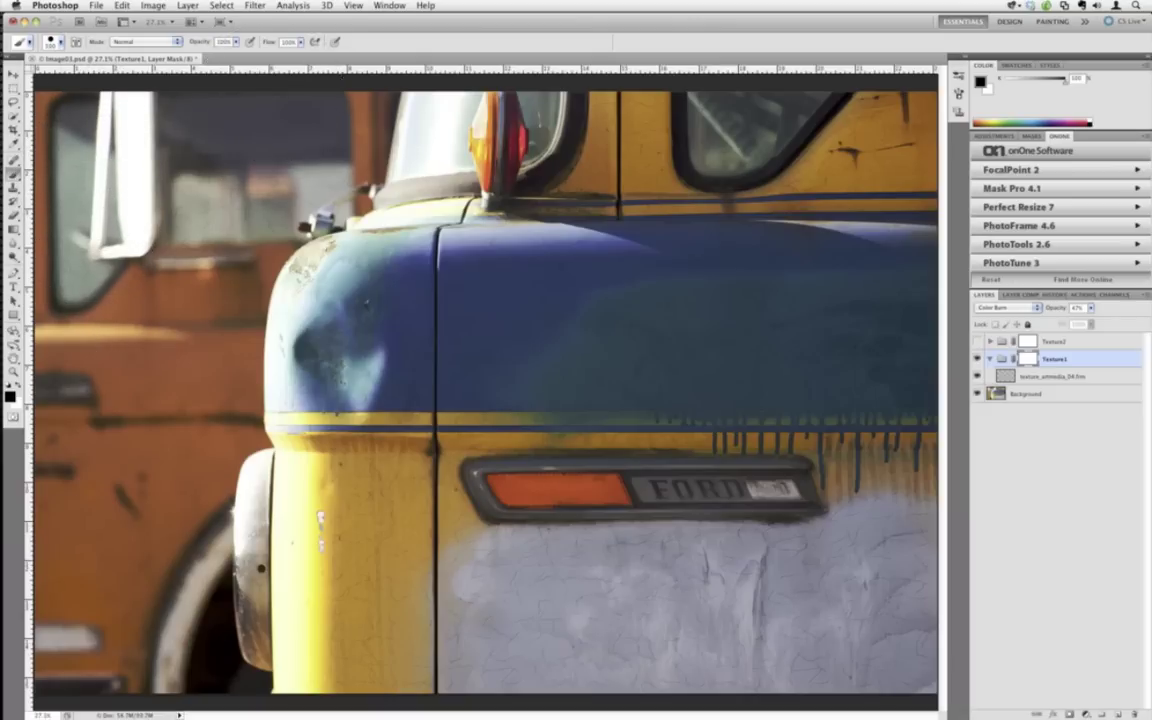
mouse_move(55, 90)
left_mouse_down()
mouse_move(64, 630)
mouse_move(140, 640)
mouse_move(219, 553)
mouse_move(237, 656)
mouse_move(224, 432)
mouse_move(228, 480)
mouse_move(202, 612)
mouse_move(246, 518)
mouse_move(244, 630)
mouse_move(226, 663)
mouse_move(141, 609)
mouse_move(118, 322)
mouse_move(90, 586)
mouse_move(95, 530)
mouse_move(193, 545)
mouse_move(146, 300)
mouse_move(225, 160)
mouse_move(368, 134)
mouse_move(759, 108)
mouse_move(732, 138)
mouse_move(700, 125)
mouse_move(707, 108)
mouse_move(707, 157)
mouse_move(660, 145)
mouse_move(715, 120)
mouse_move(740, 85)
mouse_move(728, 112)
left_mouse_up()
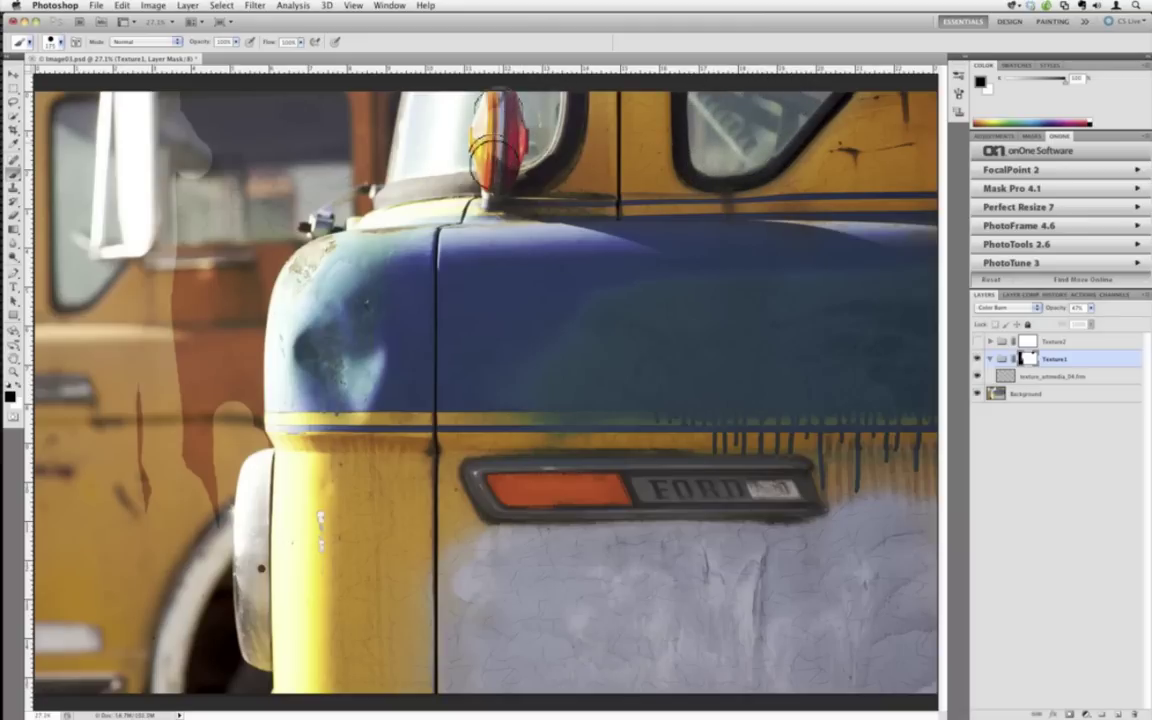
mouse_move(498, 140)
left_mouse_down()
mouse_move(464, 97)
mouse_move(433, 117)
mouse_move(476, 145)
mouse_move(445, 165)
mouse_move(525, 160)
mouse_move(267, 200)
mouse_move(327, 192)
mouse_move(390, 105)
mouse_move(175, 118)
mouse_move(250, 155)
mouse_move(330, 140)
mouse_move(265, 185)
mouse_move(362, 158)
mouse_move(330, 197)
mouse_move(268, 208)
mouse_move(330, 182)
mouse_move(235, 235)
mouse_move(285, 178)
mouse_move(220, 210)
mouse_move(195, 168)
mouse_move(188, 190)
mouse_move(218, 360)
mouse_move(210, 500)
mouse_move(212, 484)
mouse_move(140, 395)
mouse_move(125, 430)
mouse_move(178, 432)
mouse_move(200, 398)
mouse_move(182, 238)
mouse_move(220, 270)
mouse_move(262, 218)
mouse_move(236, 314)
mouse_move(244, 244)
left_mouse_up()
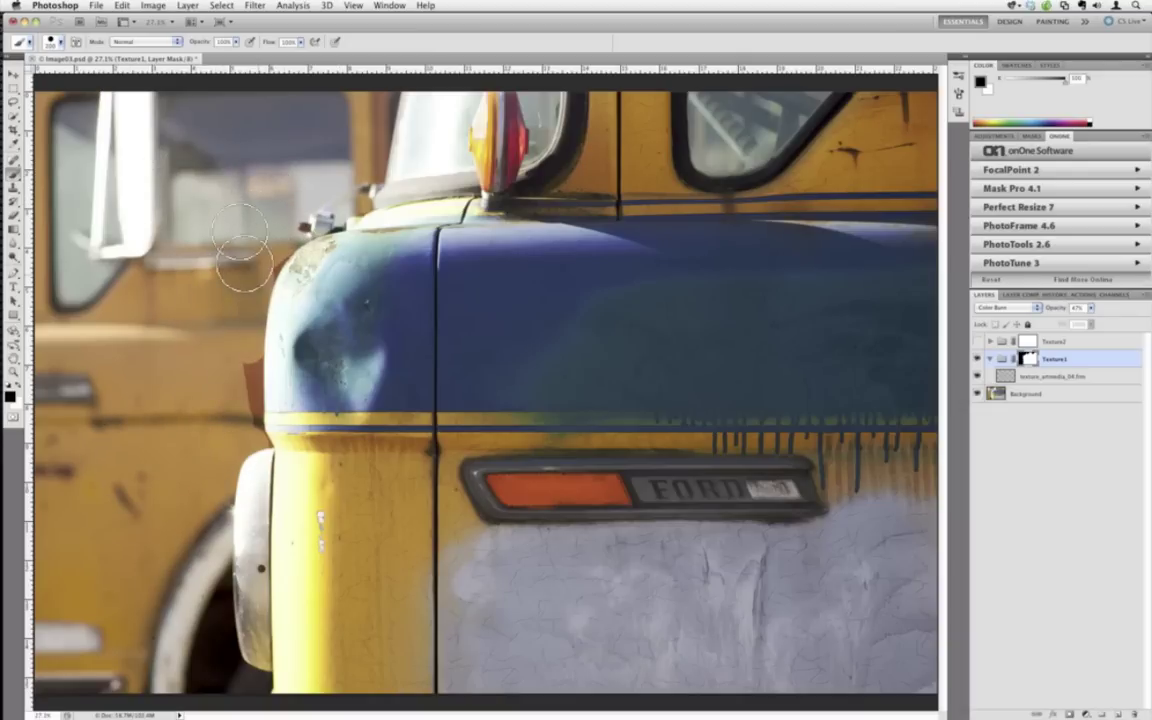
Reduce the brush size slightly and paint the remaining texture off the background along the truck fender's front edge.
left_click(61, 44)
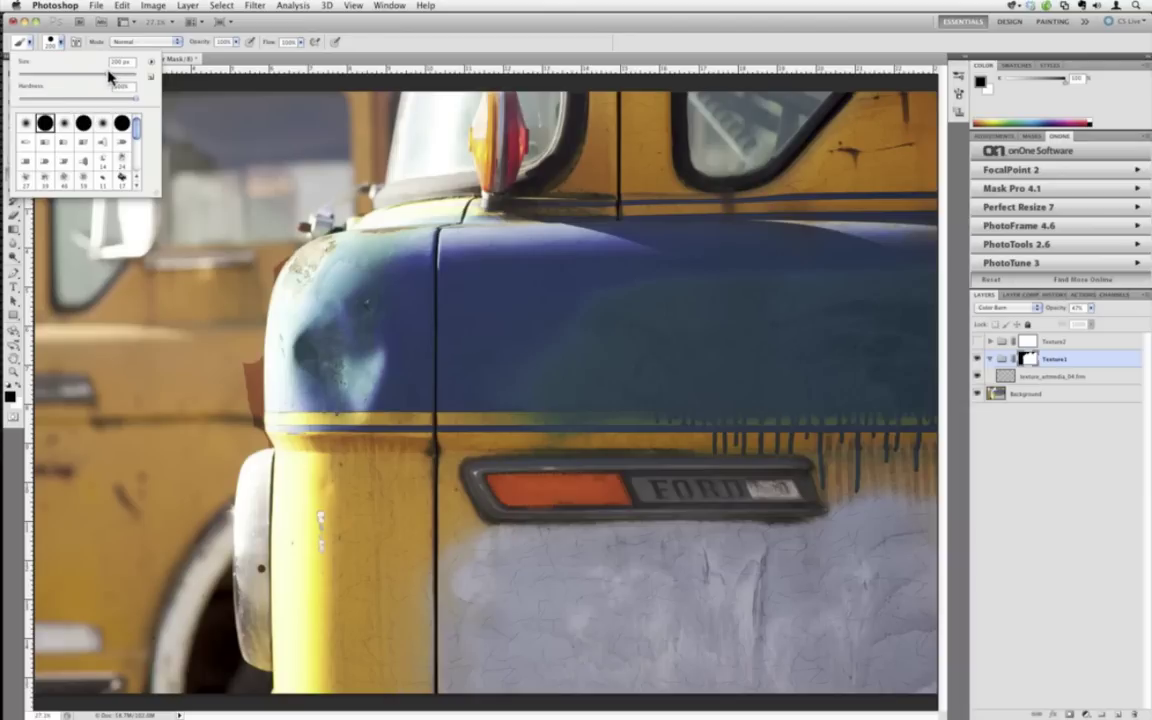
left_click_drag(108, 78, 101, 78)
left_click(232, 233)
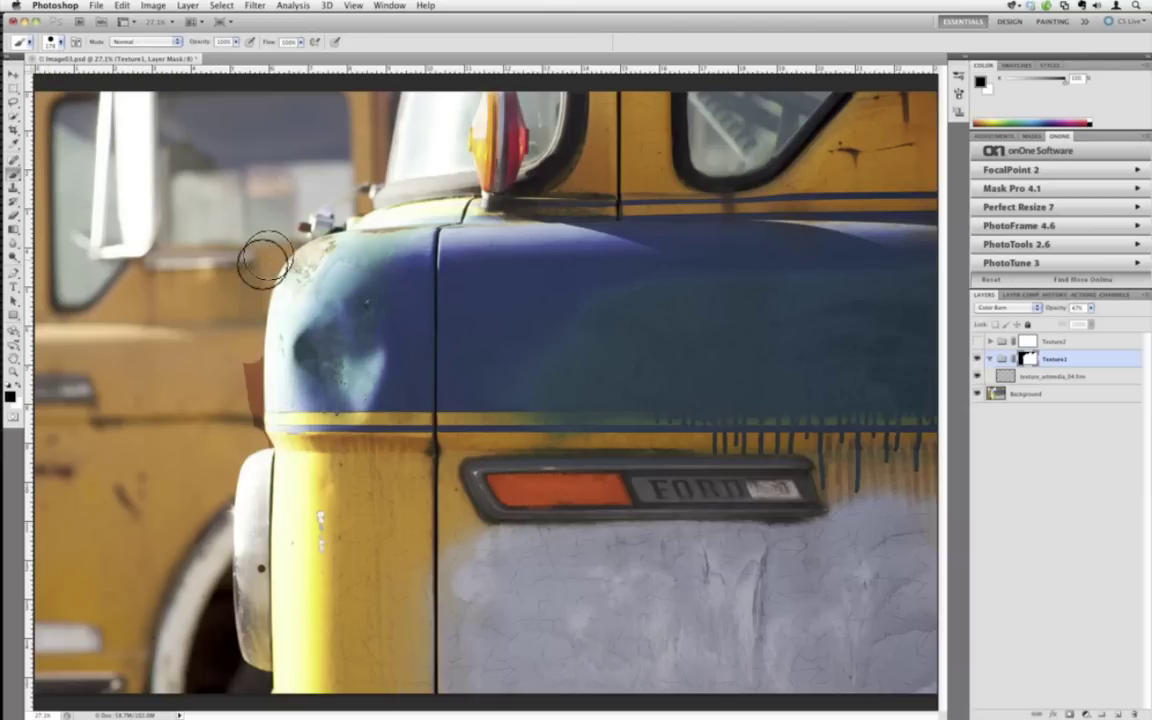
mouse_move(238, 380)
left_mouse_down()
mouse_move(254, 451)
mouse_move(248, 338)
mouse_move(242, 485)
left_mouse_up()
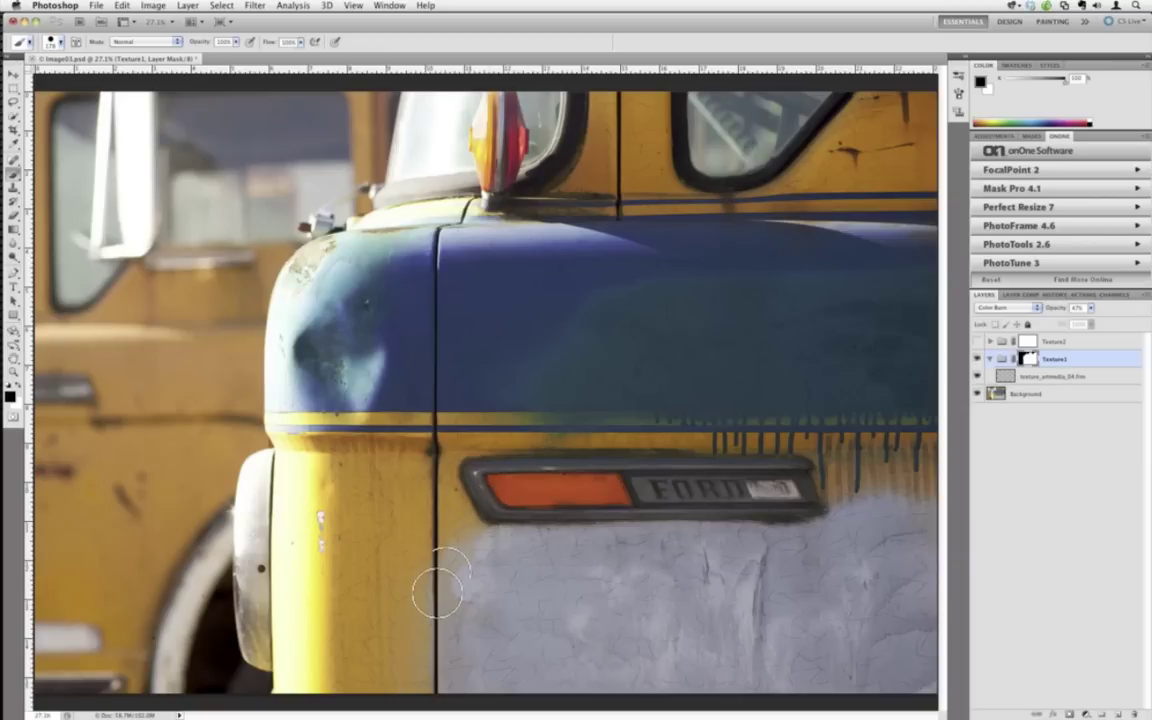
Mask the texture off the FORD emblem and its orange marker light, and lower the Texture1 group's opacity.
left_click_drag(779, 485, 543, 487)
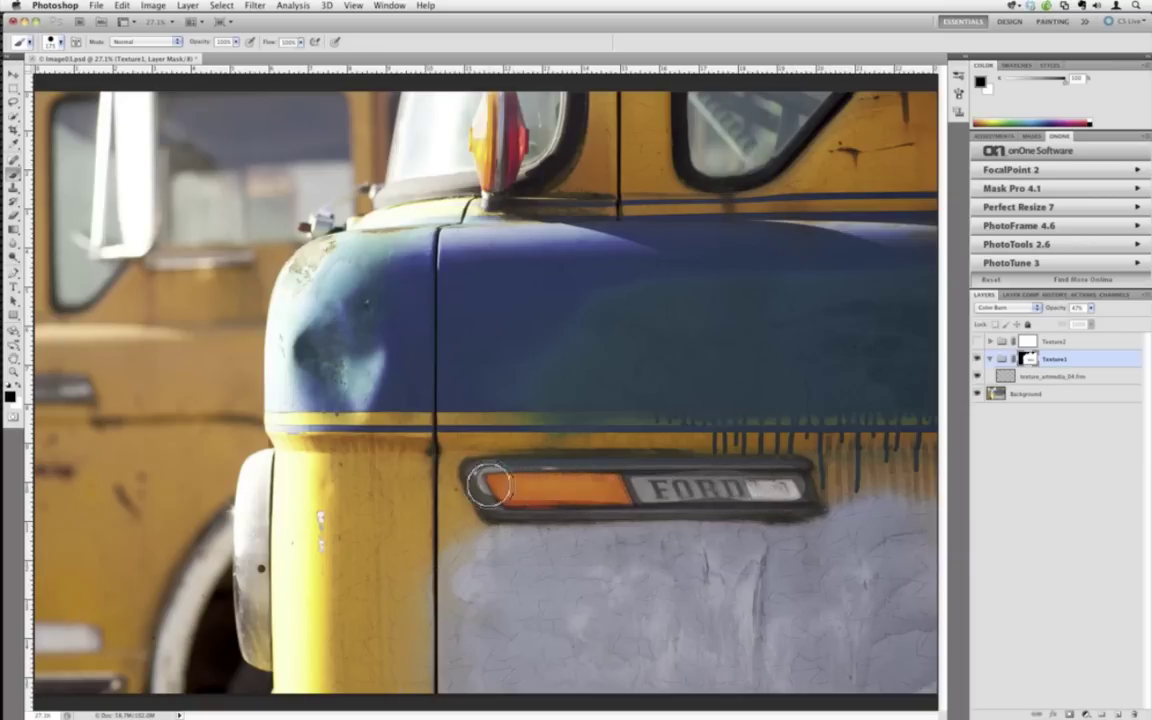
mouse_move(470, 468)
left_mouse_down()
mouse_move(498, 500)
mouse_move(556, 507)
mouse_move(498, 506)
mouse_move(528, 508)
mouse_move(777, 510)
mouse_move(808, 497)
mouse_move(793, 469)
mouse_move(476, 481)
left_mouse_up()
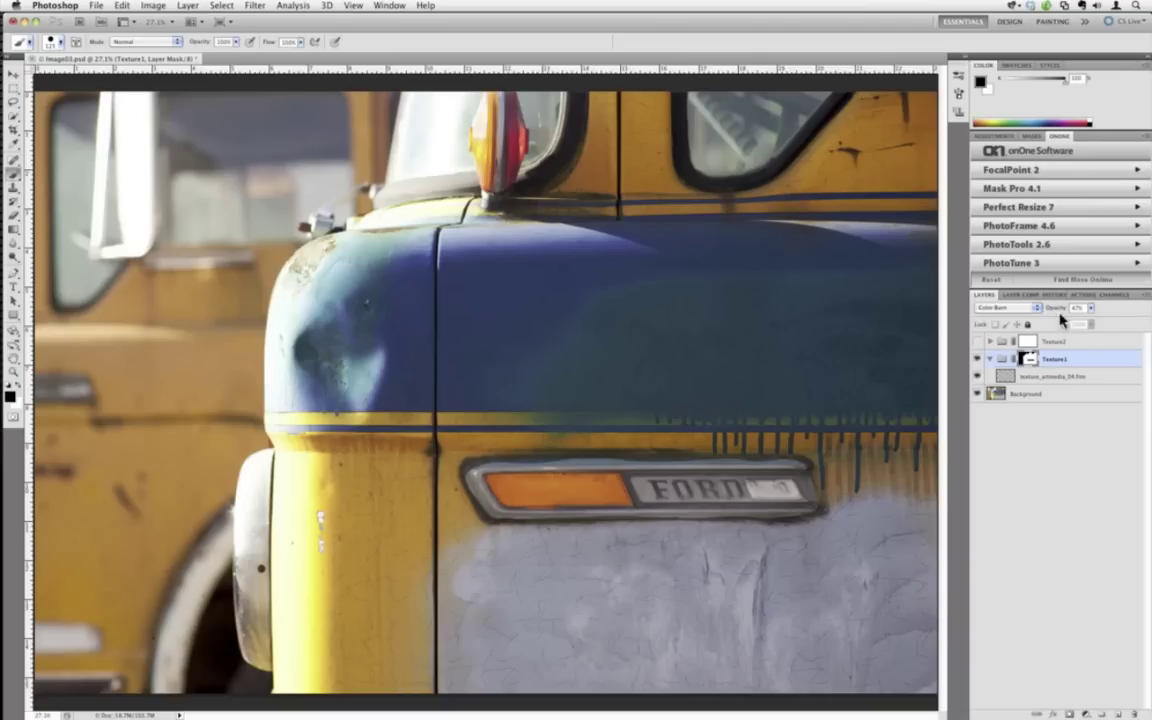
left_click_drag(1052, 311, 1049, 311)
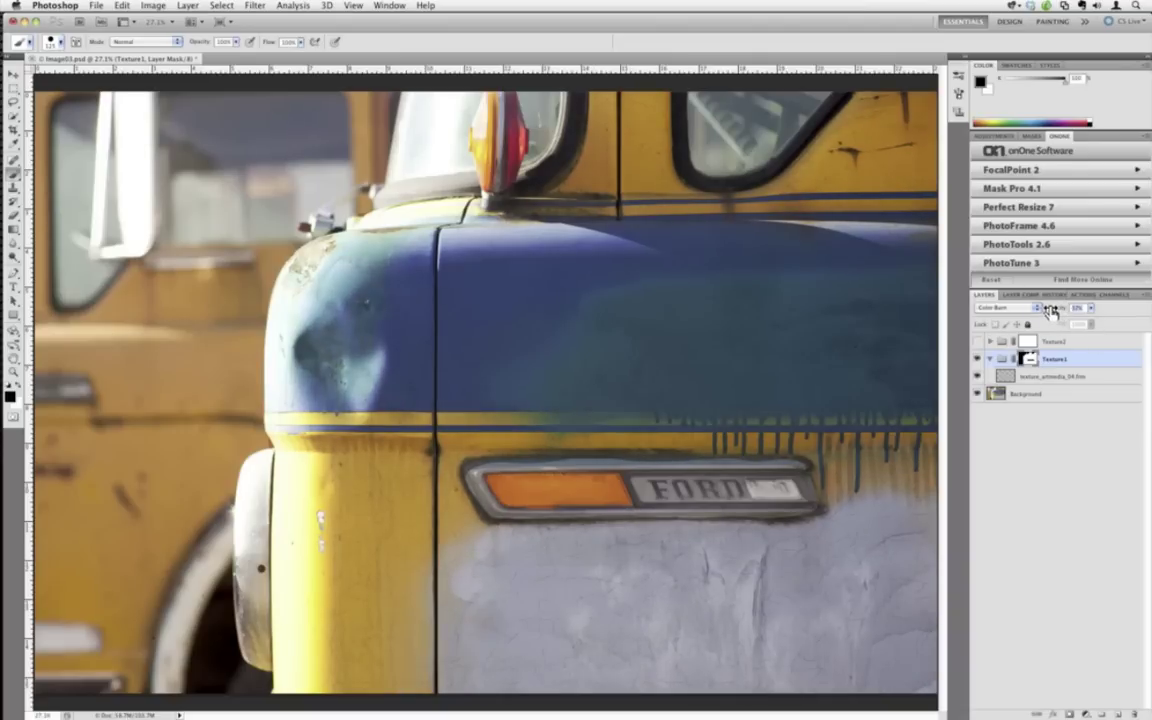
Show the mask as a red overlay, paint over the missed spots on the windshield, and hide the overlay.
key("backslash")
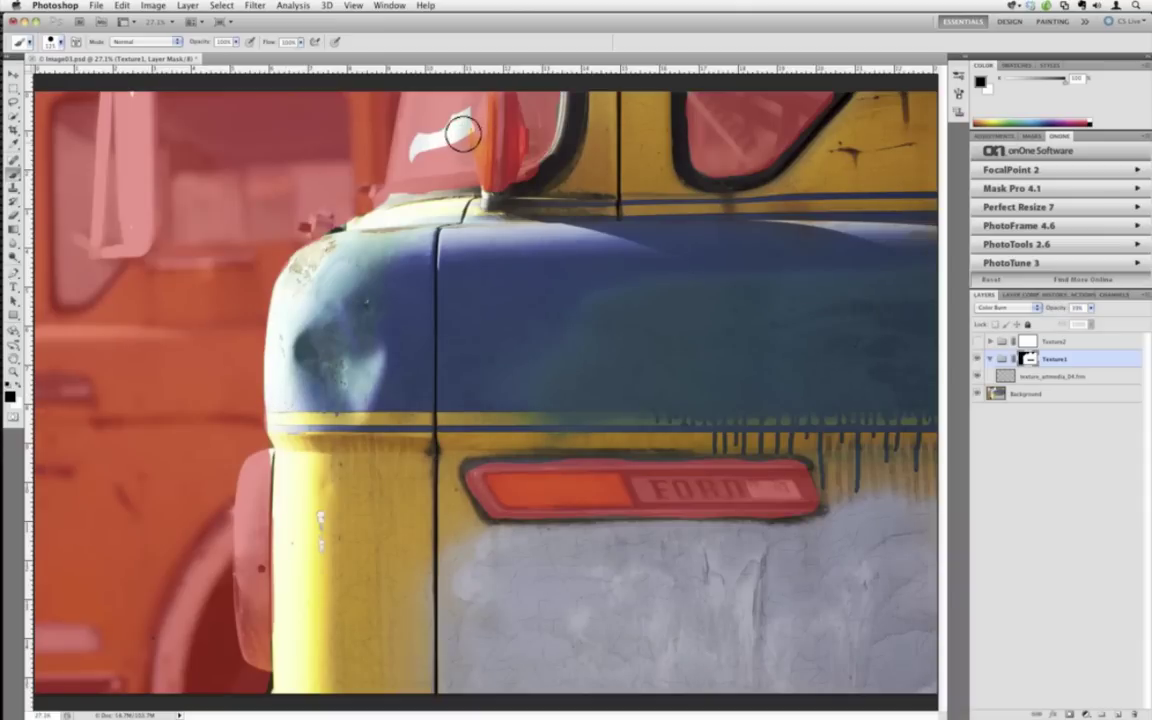
mouse_move(463, 133)
left_mouse_down()
mouse_move(400, 140)
mouse_move(422, 95)
left_mouse_up()
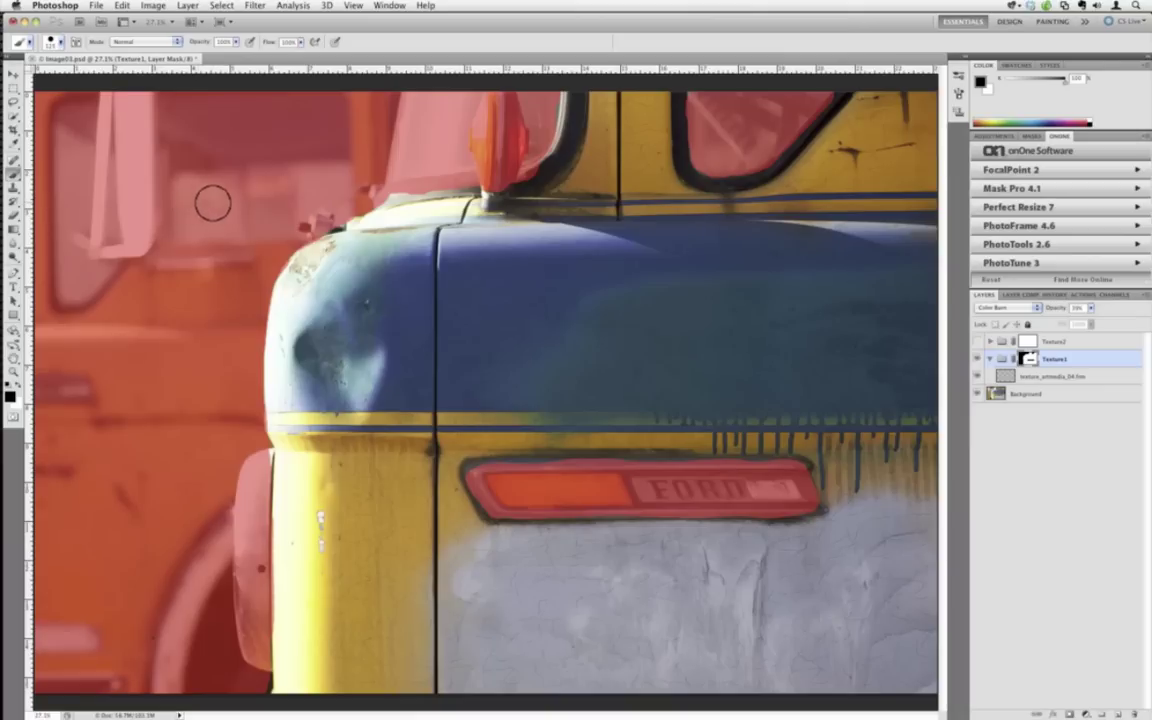
key("backslash")
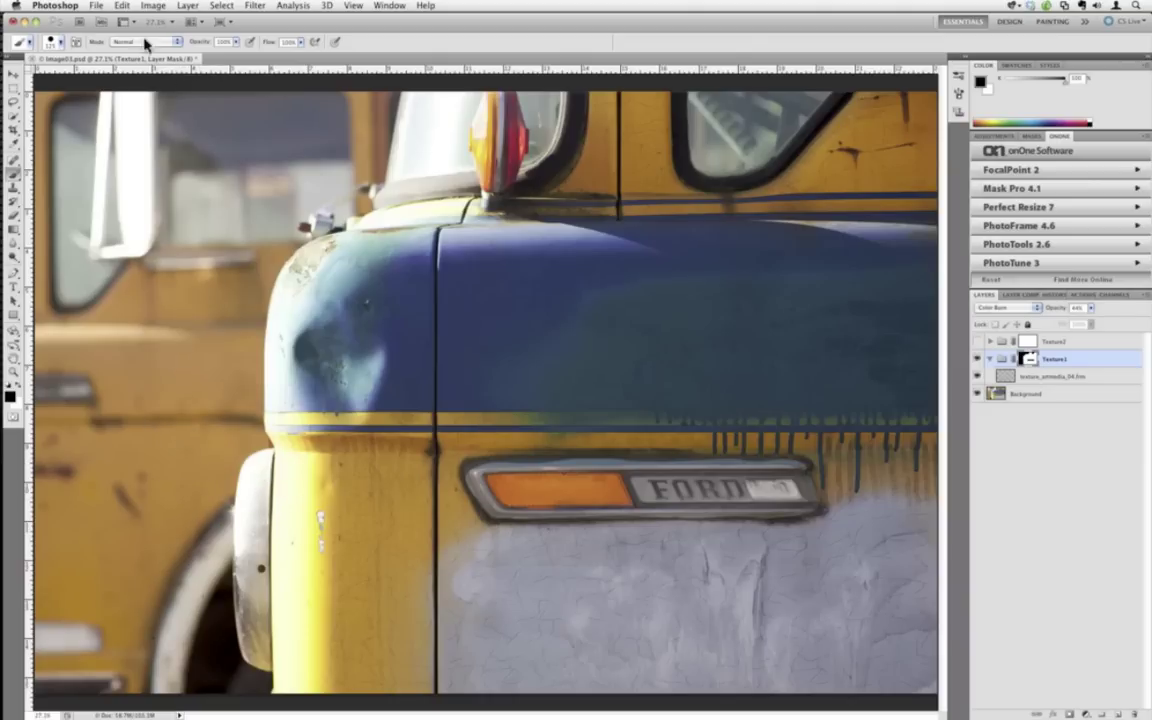
Launch PhotoFrame 4.6 Professional Edition with the Background layer of the truck photo selected.
left_click(1020, 394)
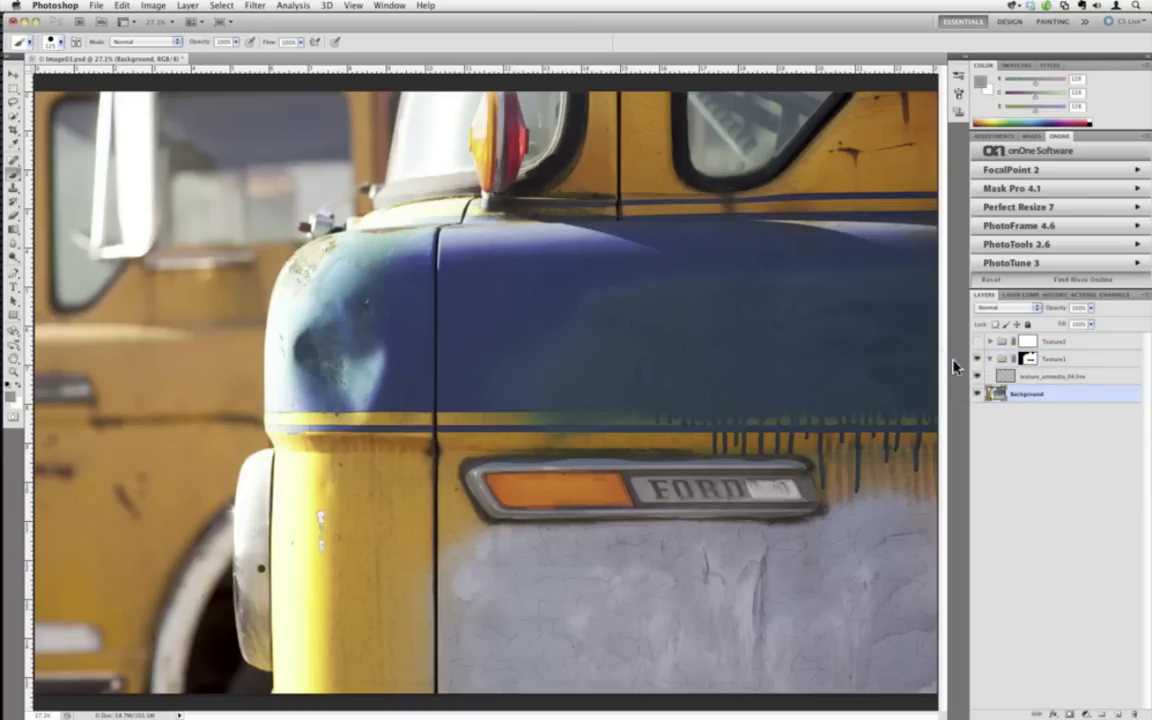
left_click(97, 6)
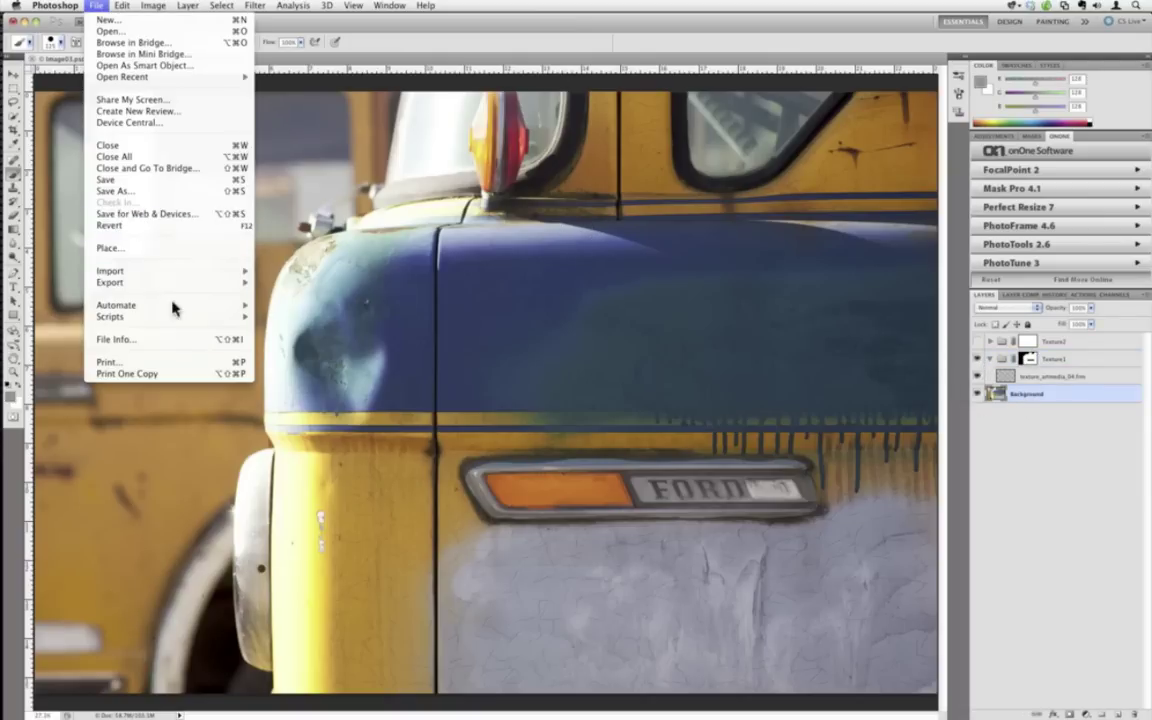
mouse_move(175, 305)
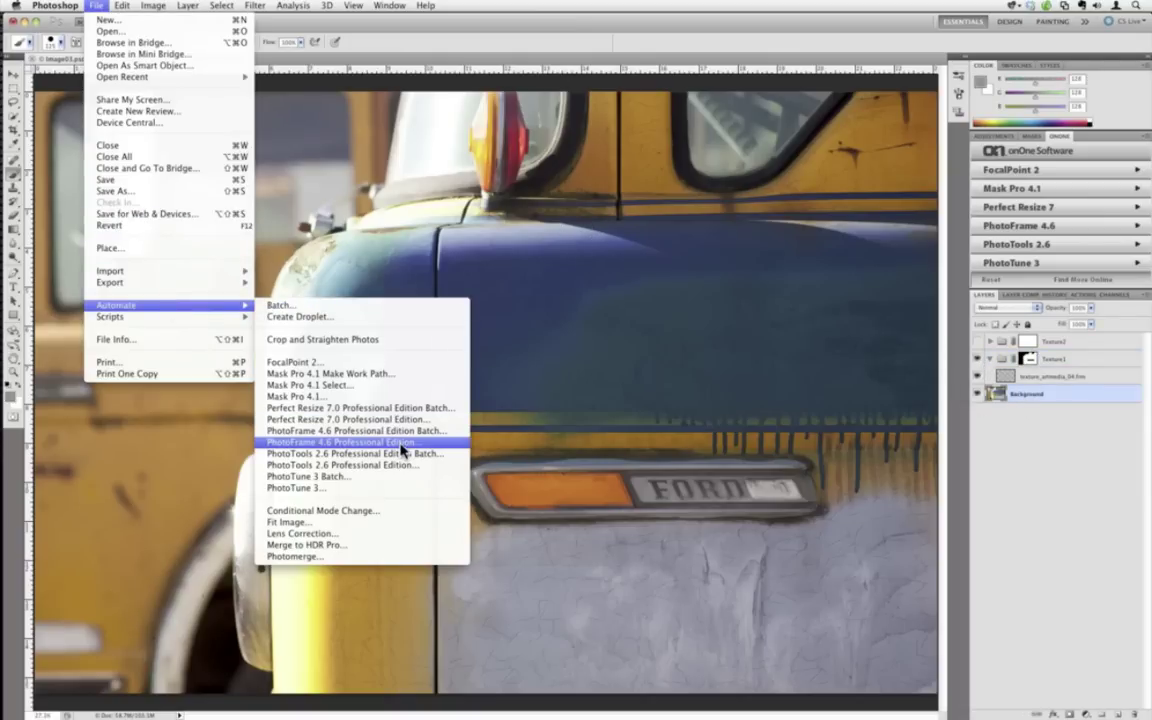
left_click(400, 444)
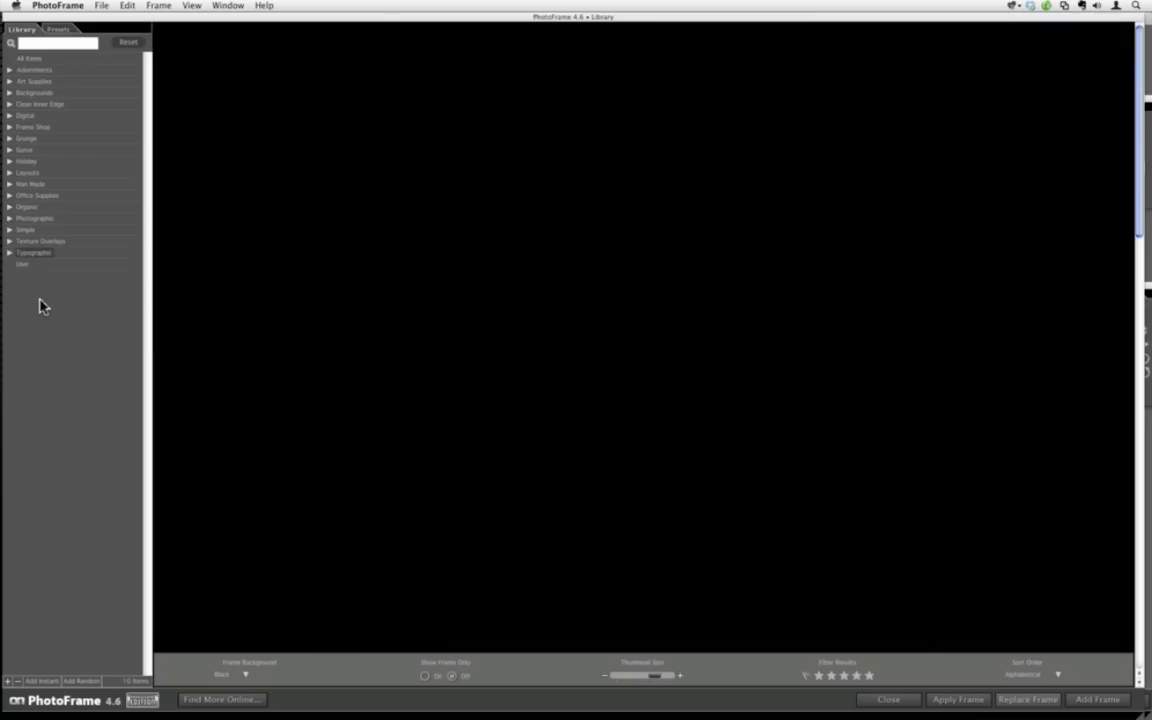
Browse the Paper category of the texture overlays, select texture_paper_04.frm to point it out, and close the library without adding it.
left_click(30, 242)
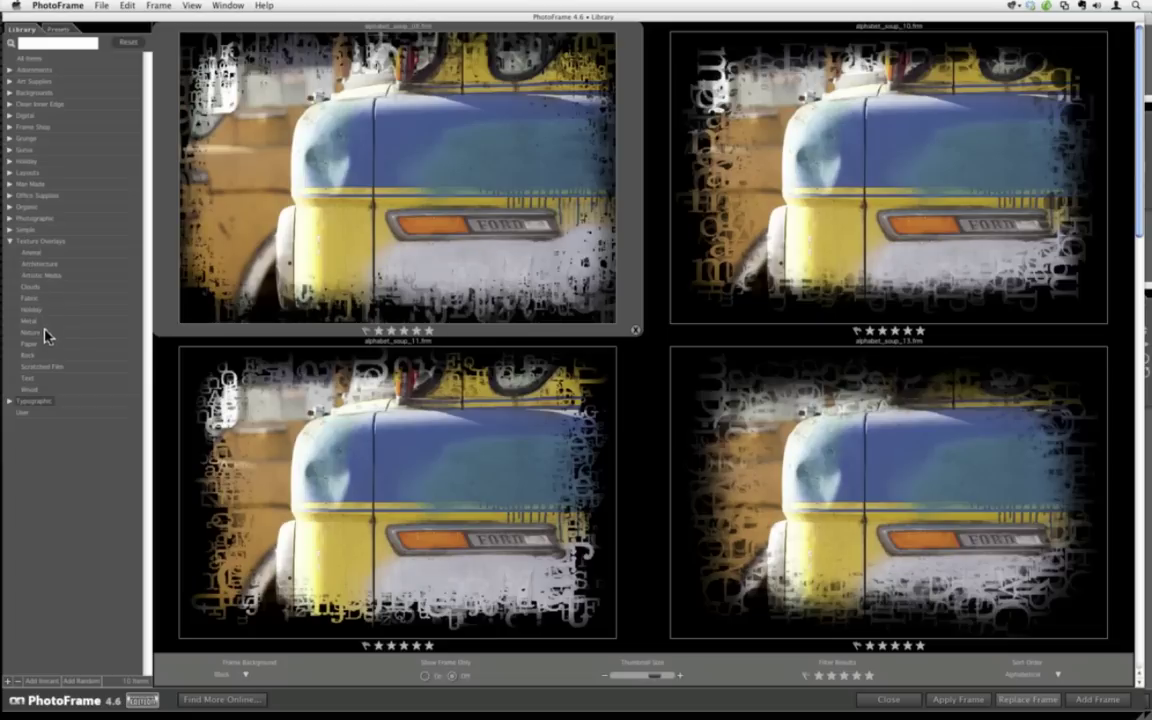
left_click(37, 354)
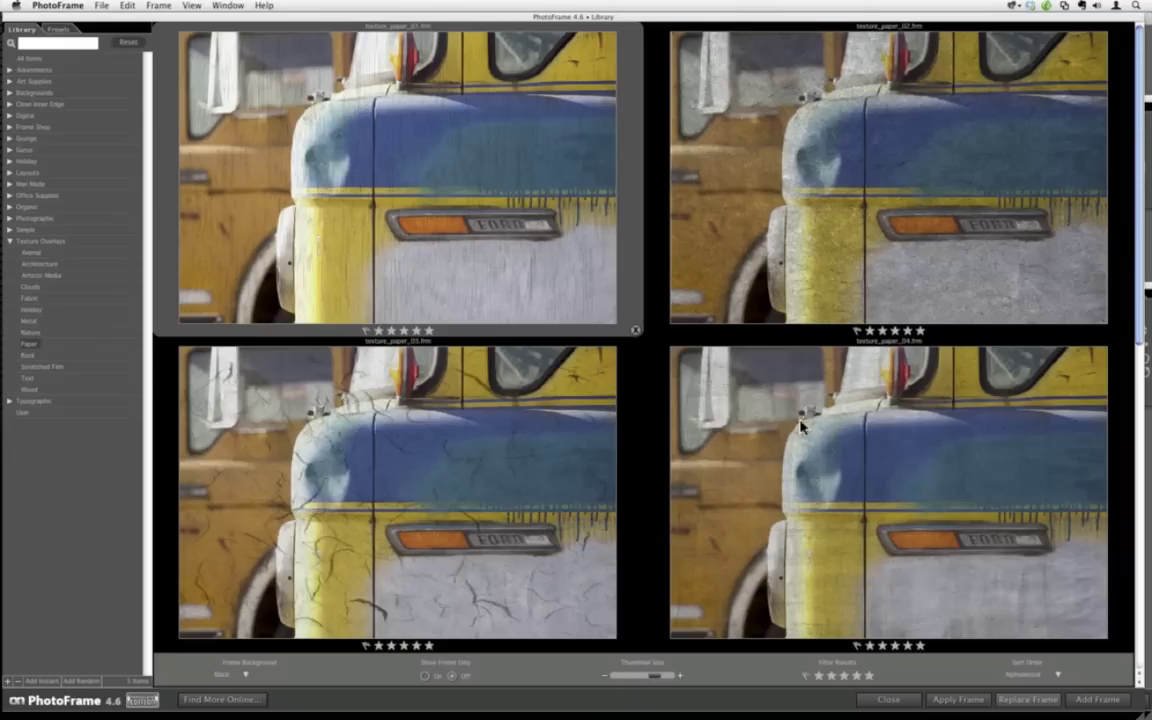
left_click(770, 429)
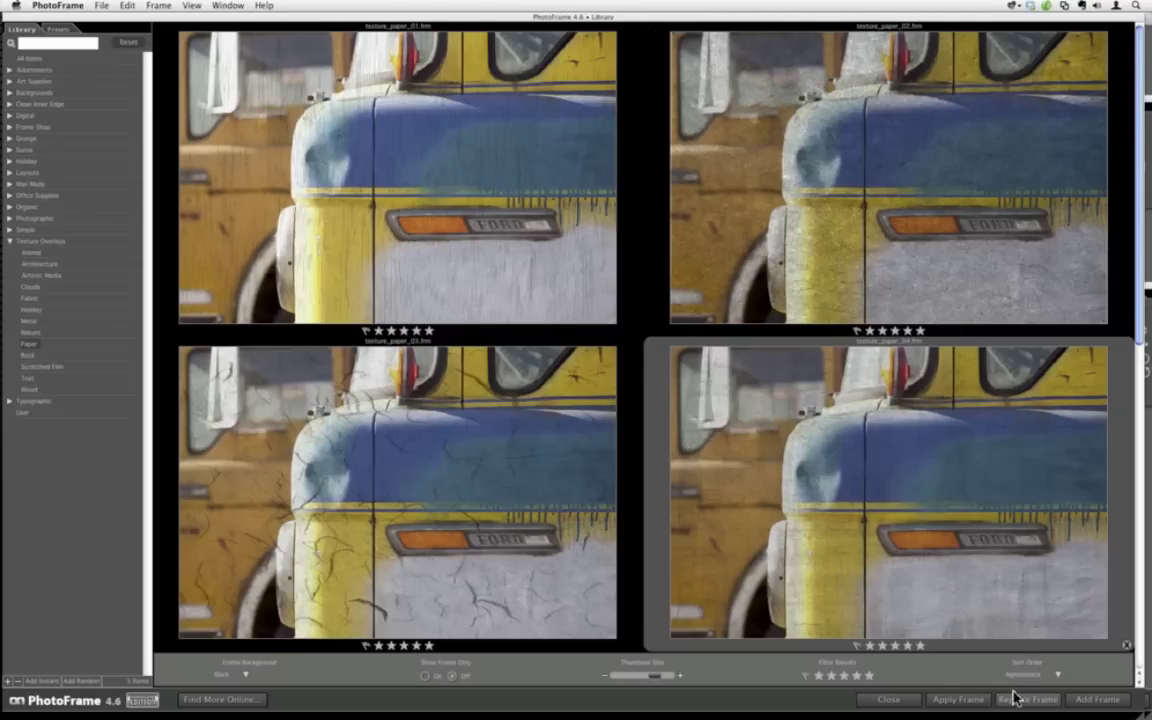
left_click(890, 700)
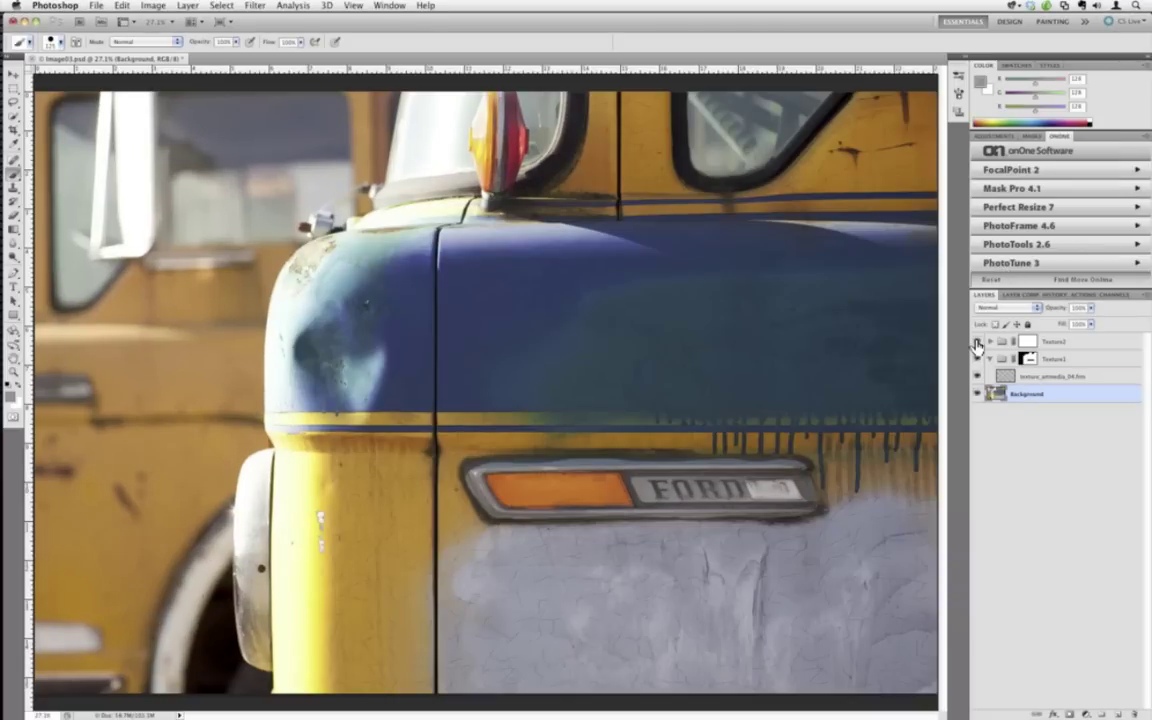
Show the Texture2 group, select its mask, and compare Normal blending with Color Burn, ending on Color Burn.
left_click(977, 342)
left_click(1027, 341)
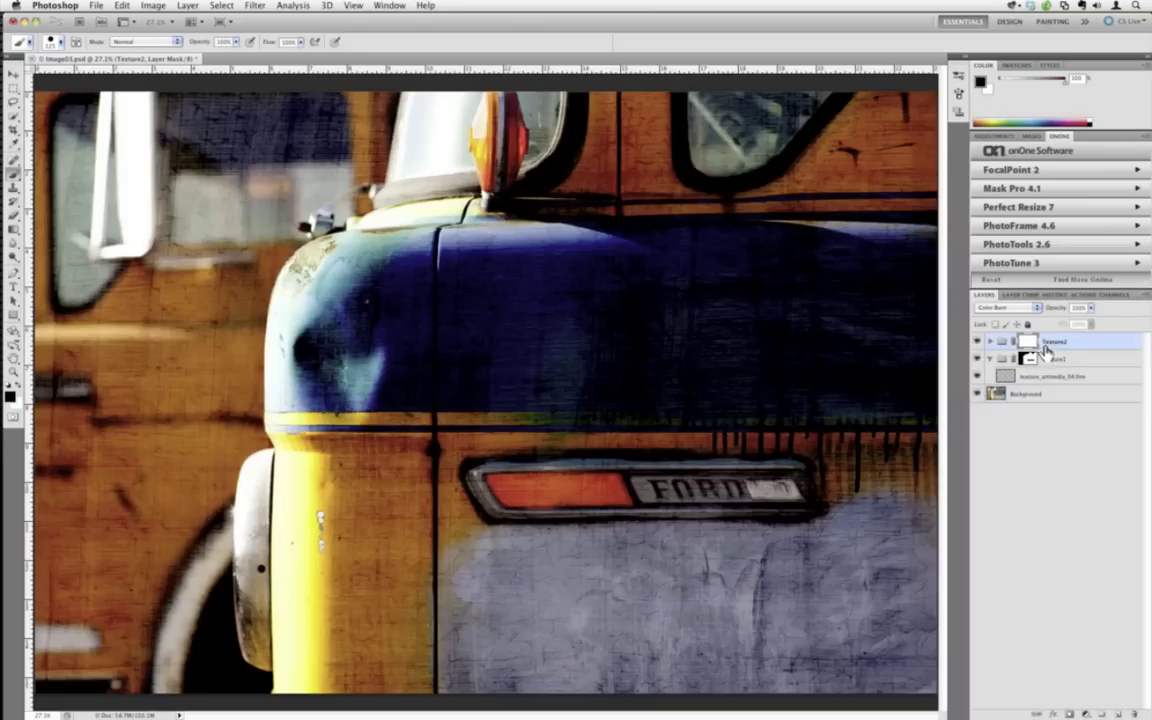
left_click(1010, 309)
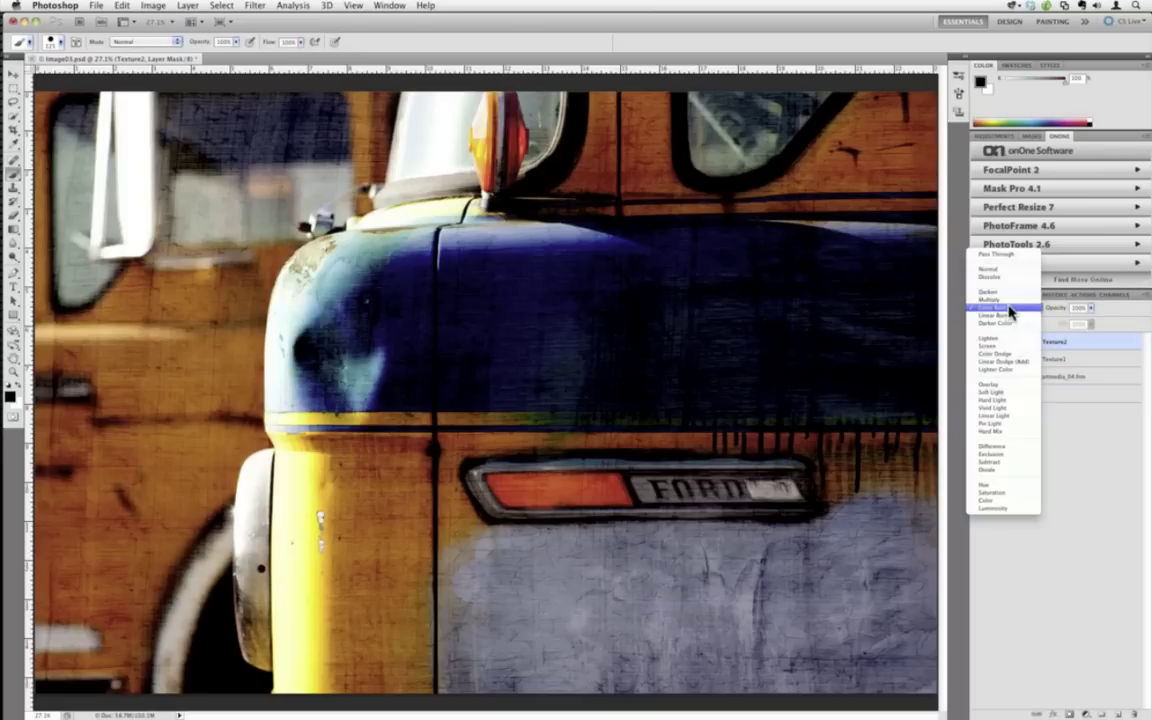
left_click(1008, 259)
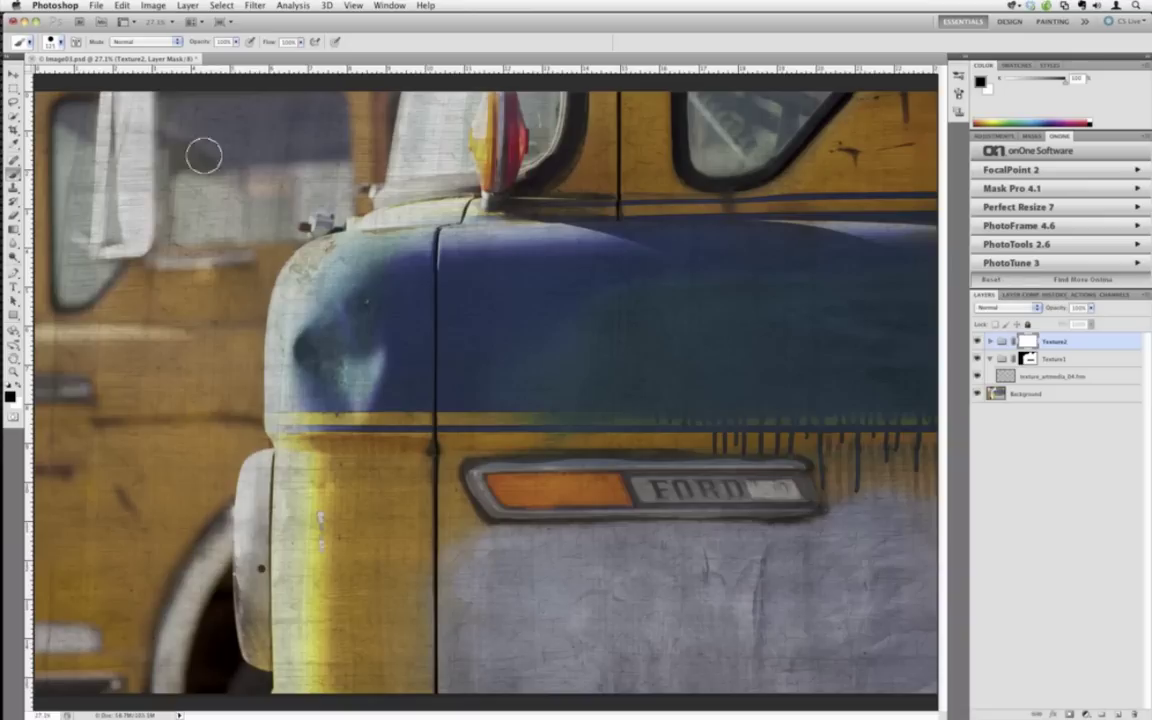
left_click(1008, 308)
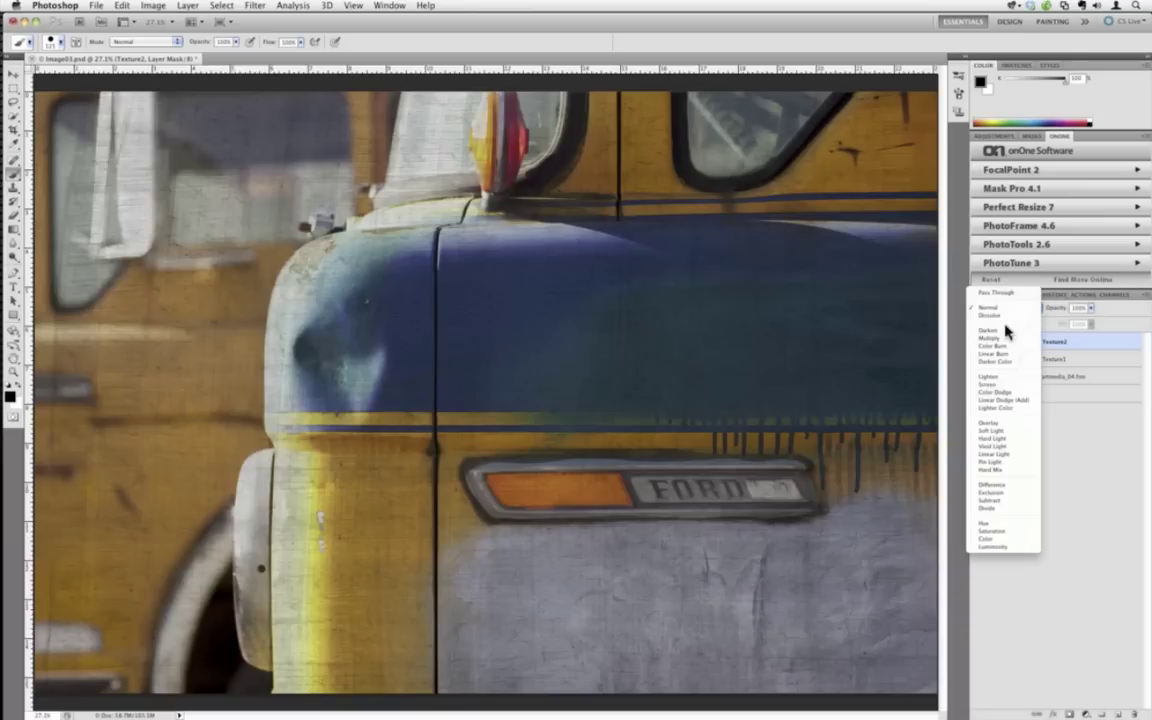
left_click(1008, 343)
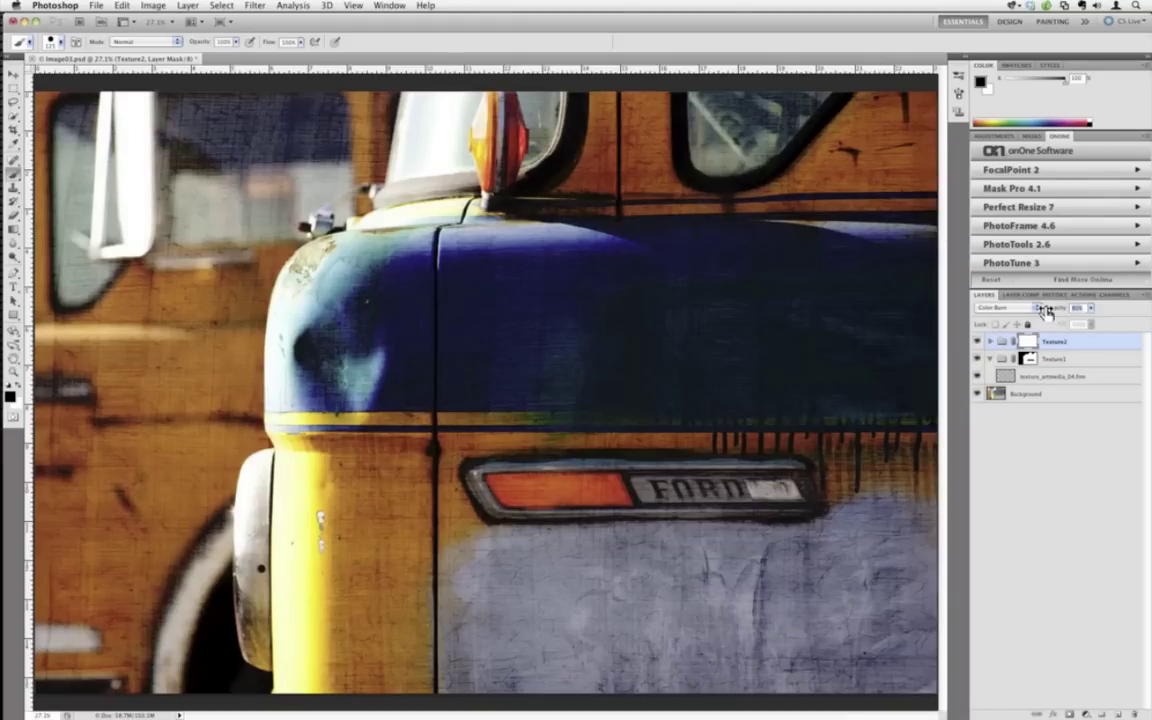
Lower the Texture2 group's opacity to 29% and replace its white layer mask with a black one.
left_click_drag(1042, 313, 1017, 320)
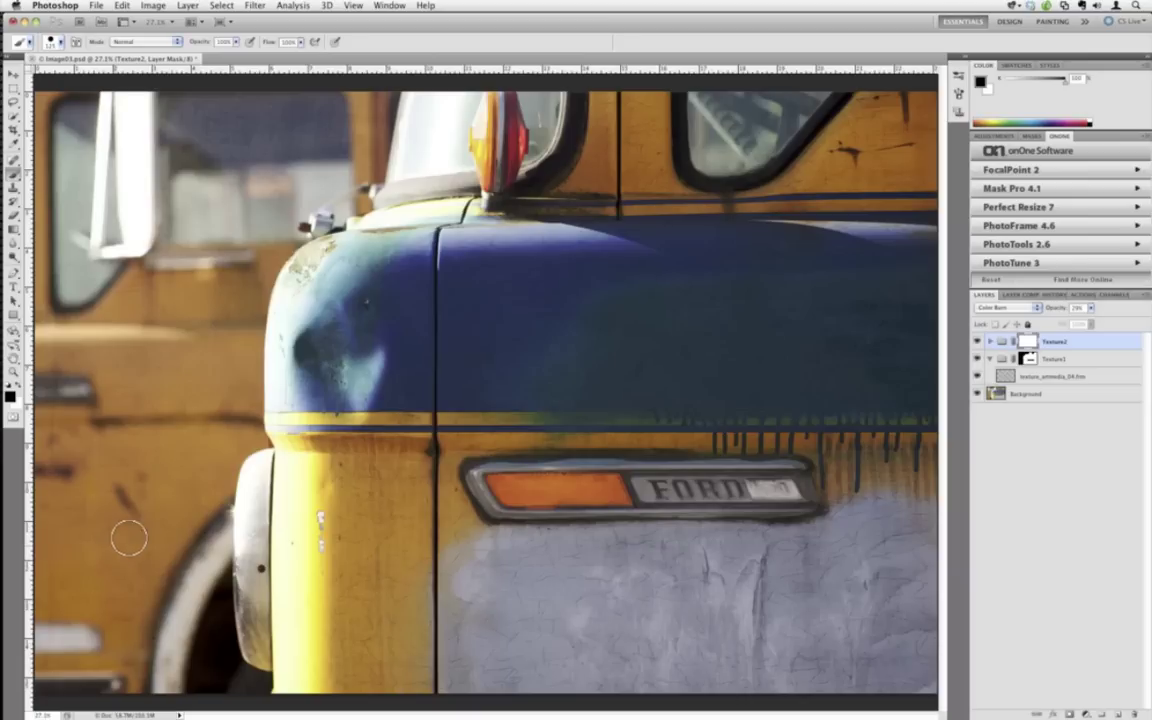
right_click(1031, 342)
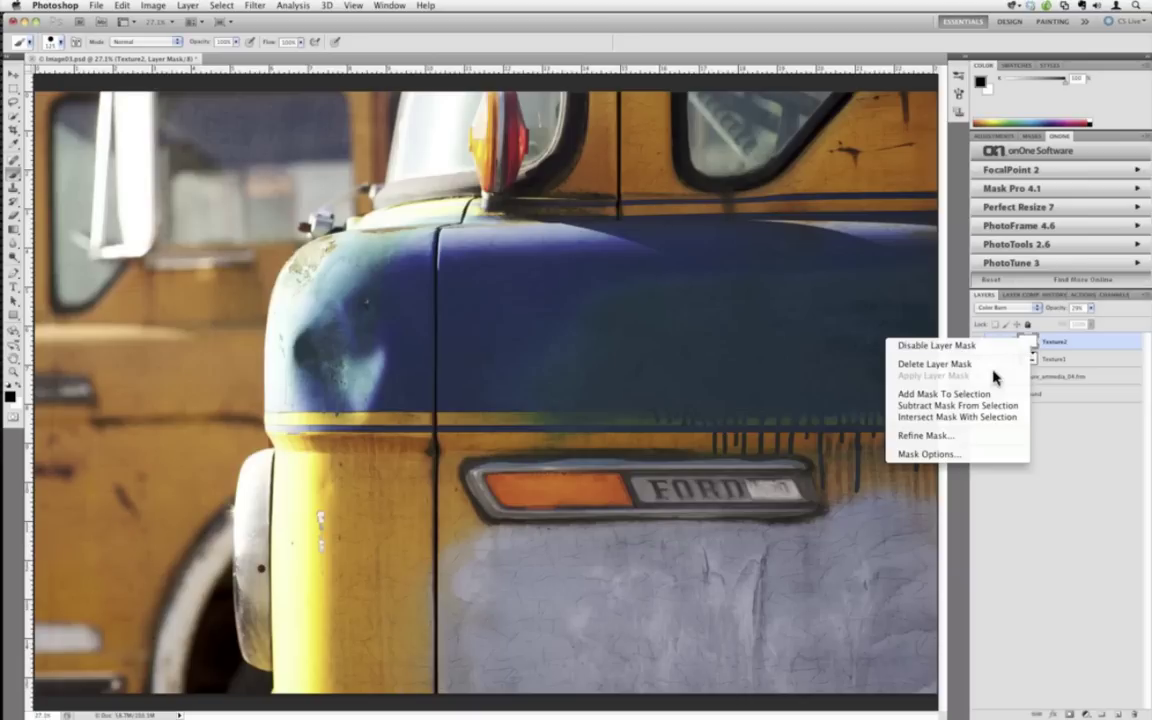
left_click(995, 366)
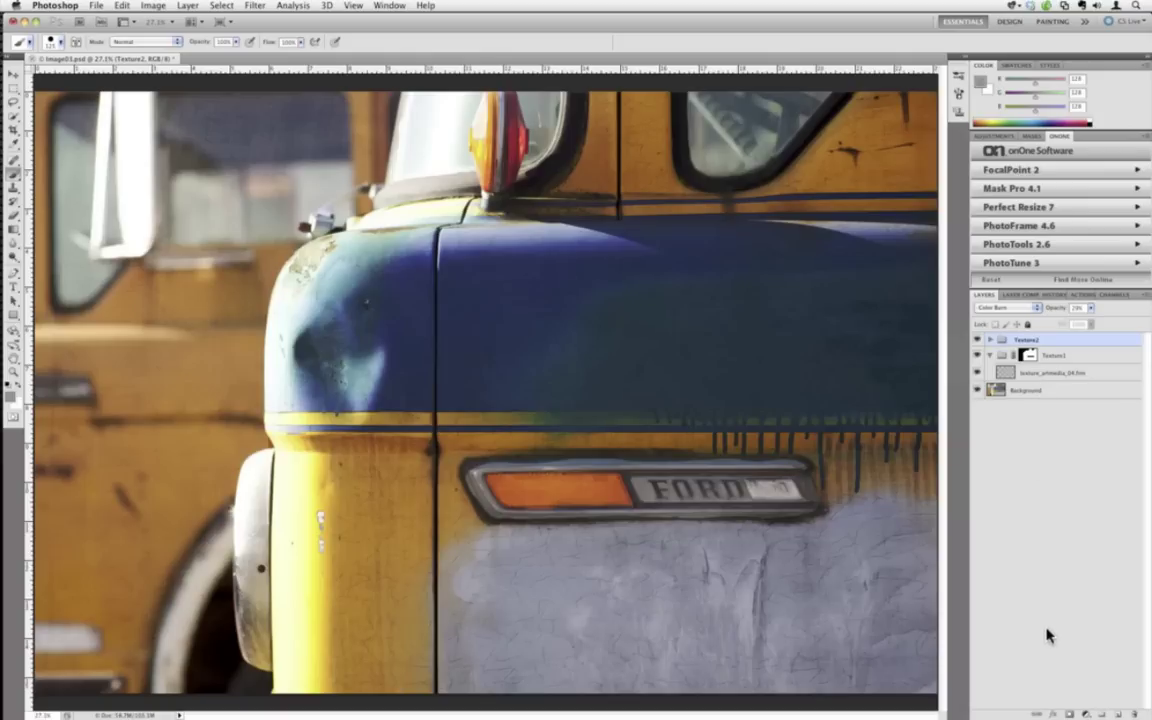
left_click(1069, 714, "alt")
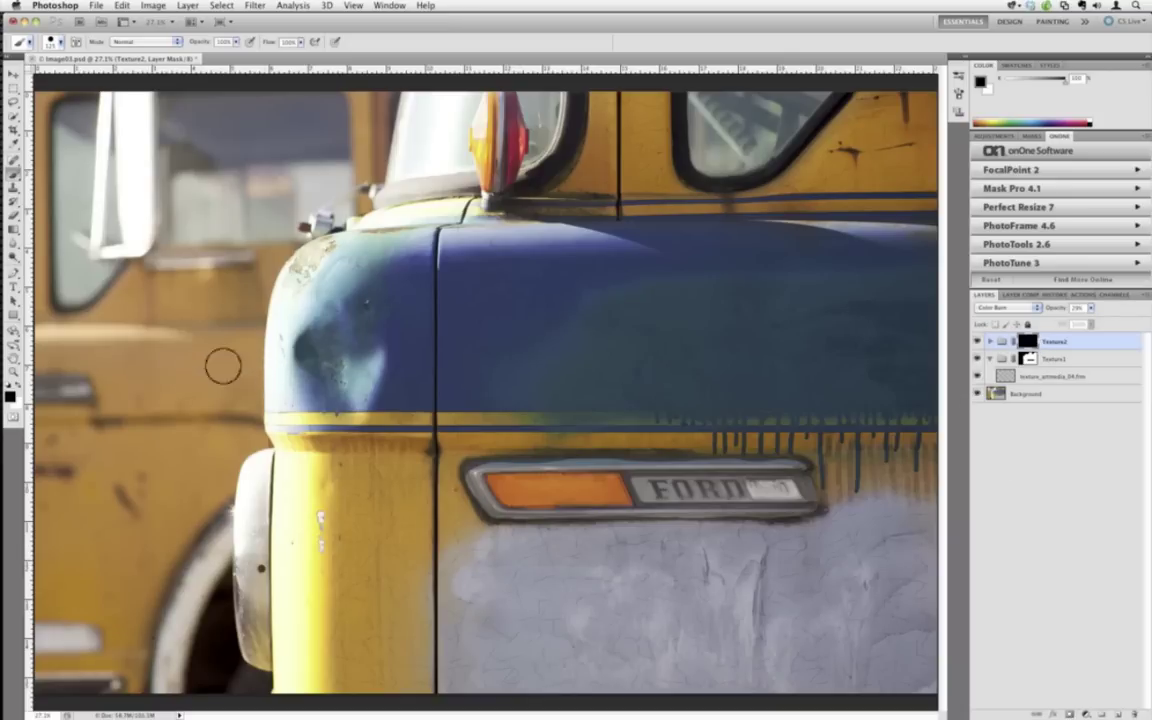
Paint white with an enlarged brush on the Texture2 mask to reveal the texture over the background vehicle's body.
key("x")
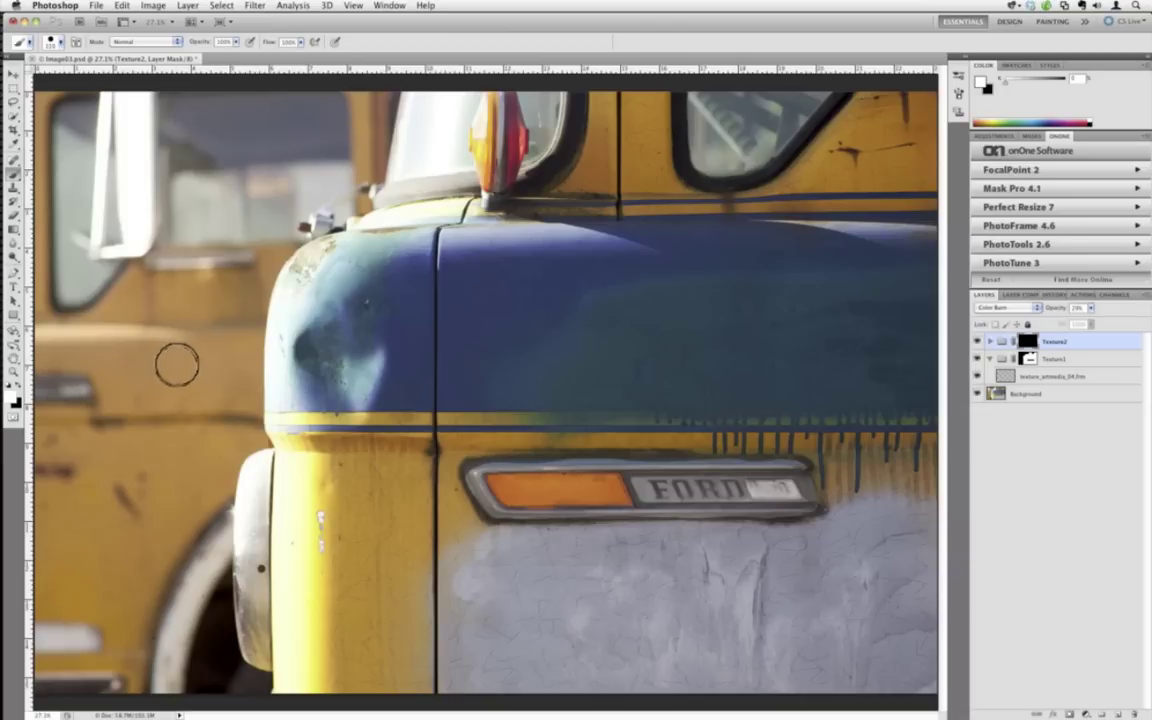
key("bracketright")
key("bracketright")
mouse_move(182, 357)
left_mouse_down()
mouse_move(68, 557)
mouse_move(63, 640)
mouse_move(110, 660)
mouse_move(163, 605)
left_mouse_up()
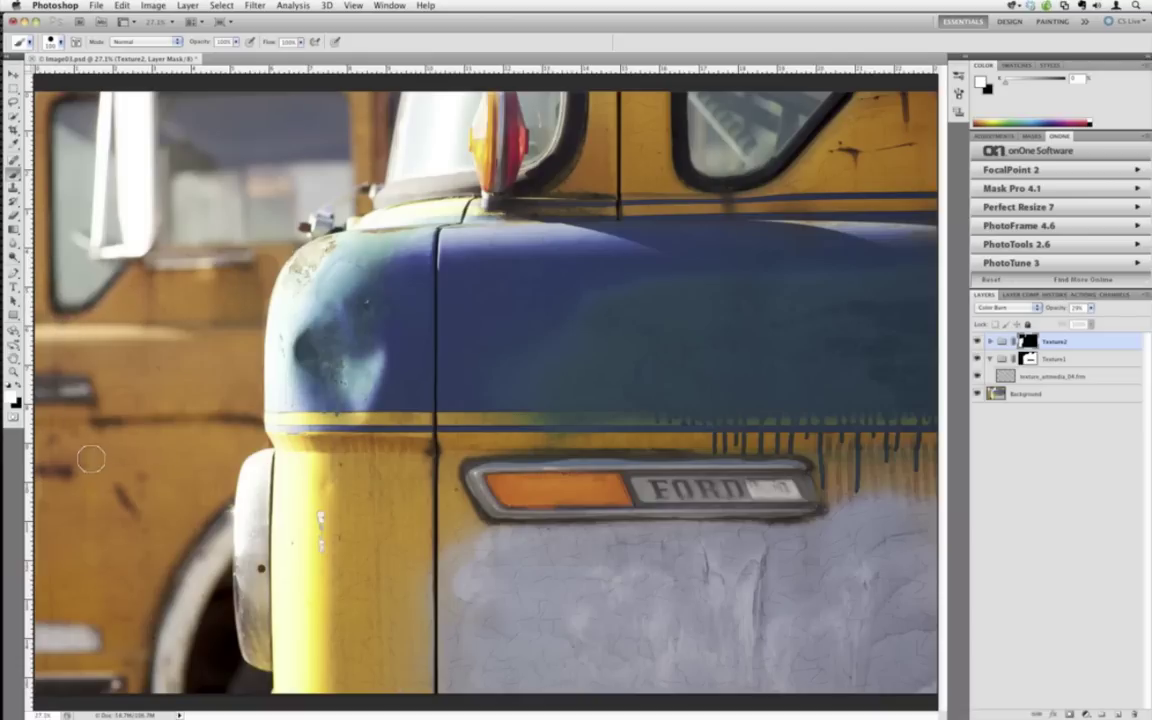
Touch up the Texture2 mask with black and white, using a smaller brush with black along the truck fender's front edge.
key("x")
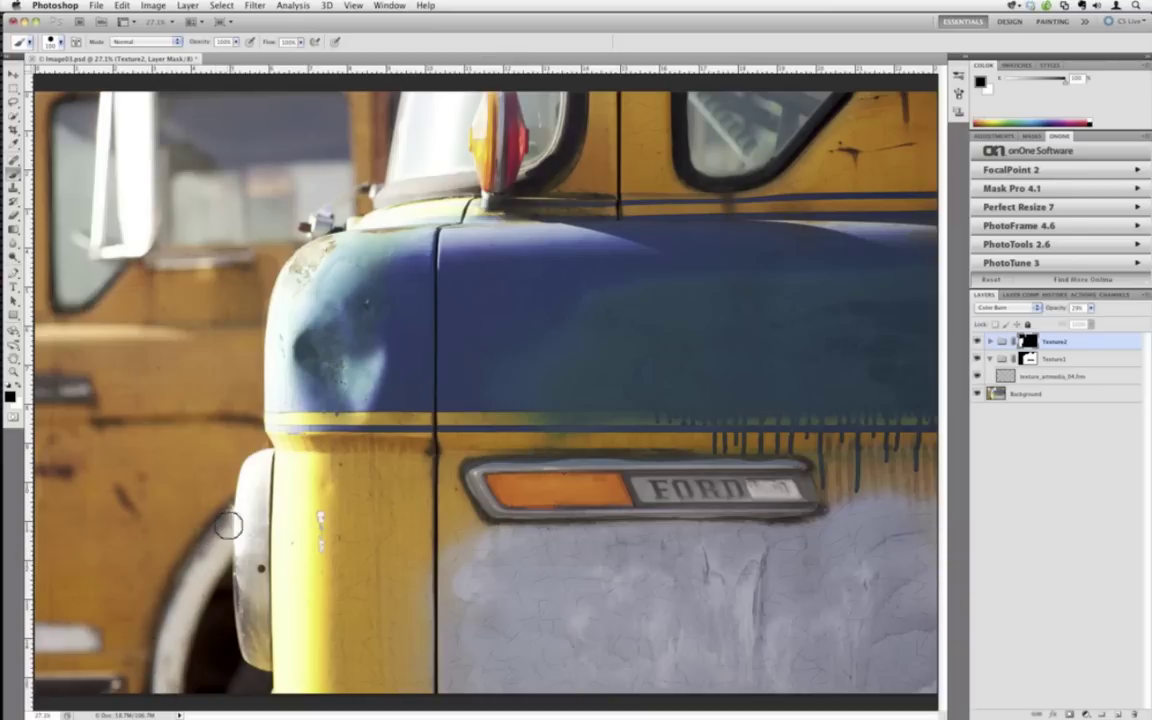
key("x")
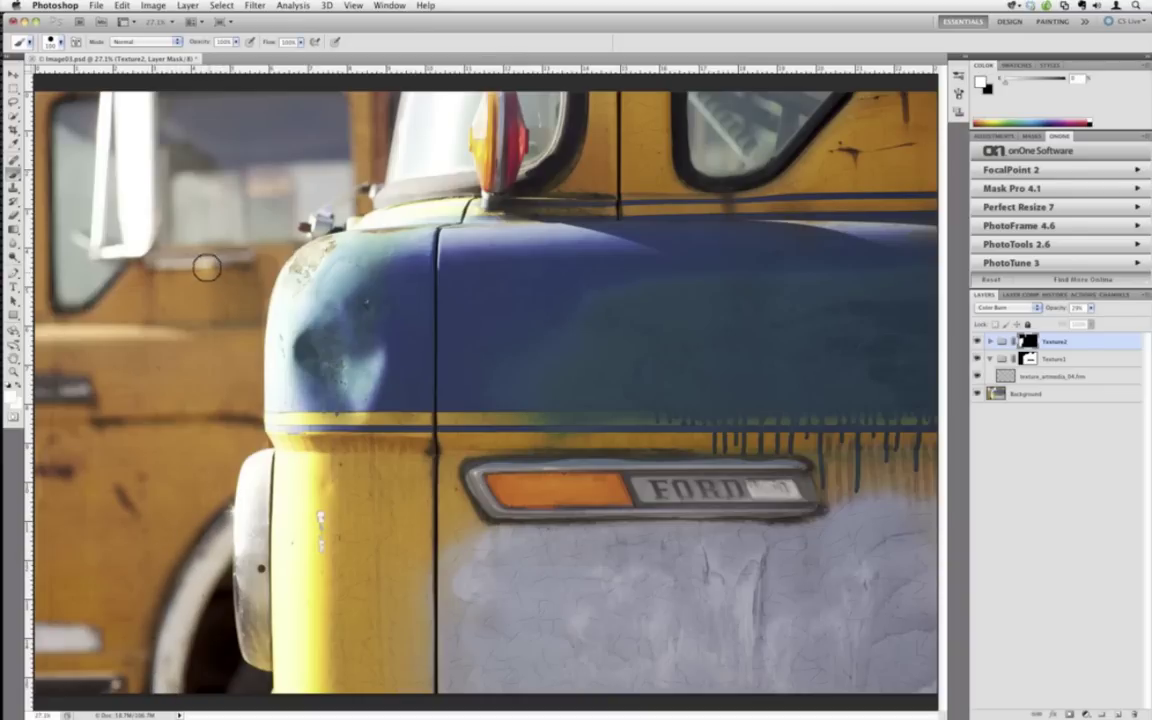
key("x")
key("bracketleft")
key("bracketleft")
key("bracketleft")
key("bracketleft")
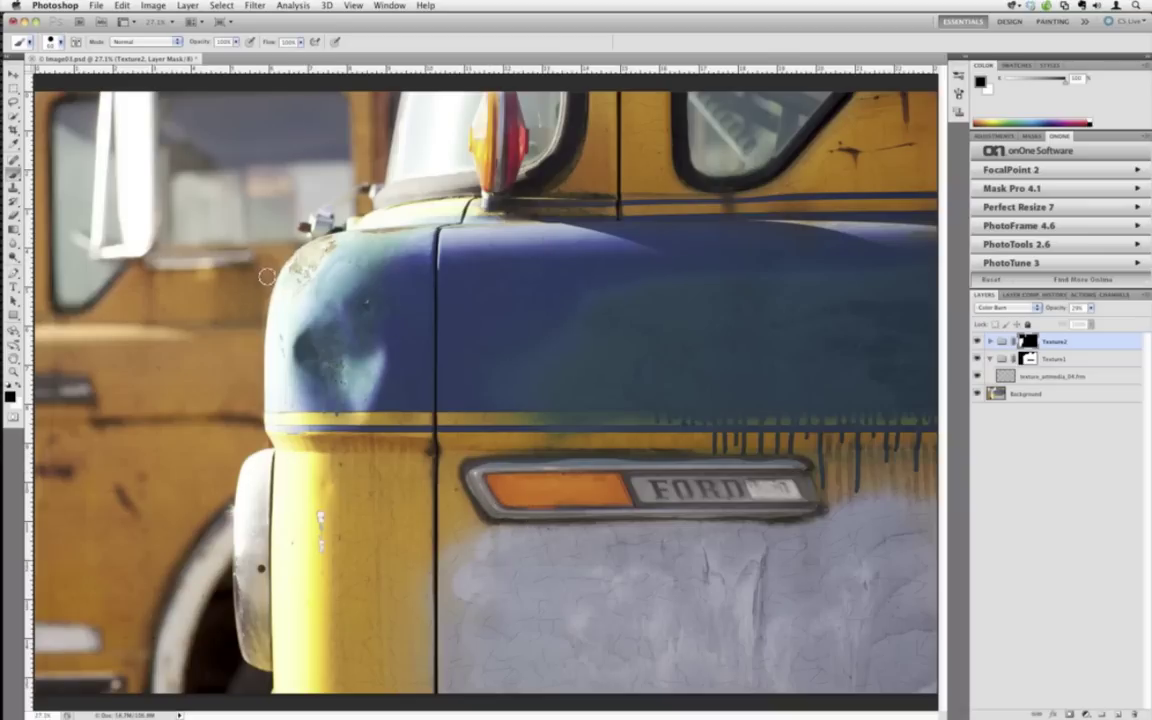
key("x")
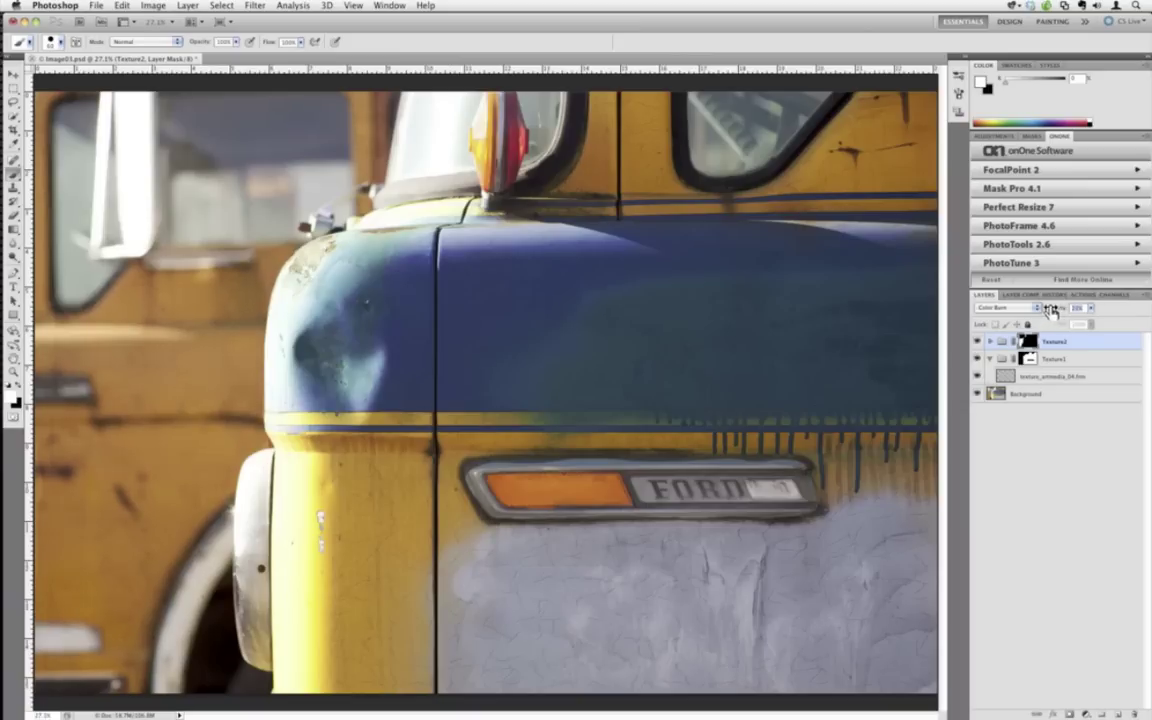
Set the Texture2 group's opacity to 21% and close Image03.psd without saving the changes.
left_click_drag(1054, 311, 1085, 325)
left_click(31, 58)
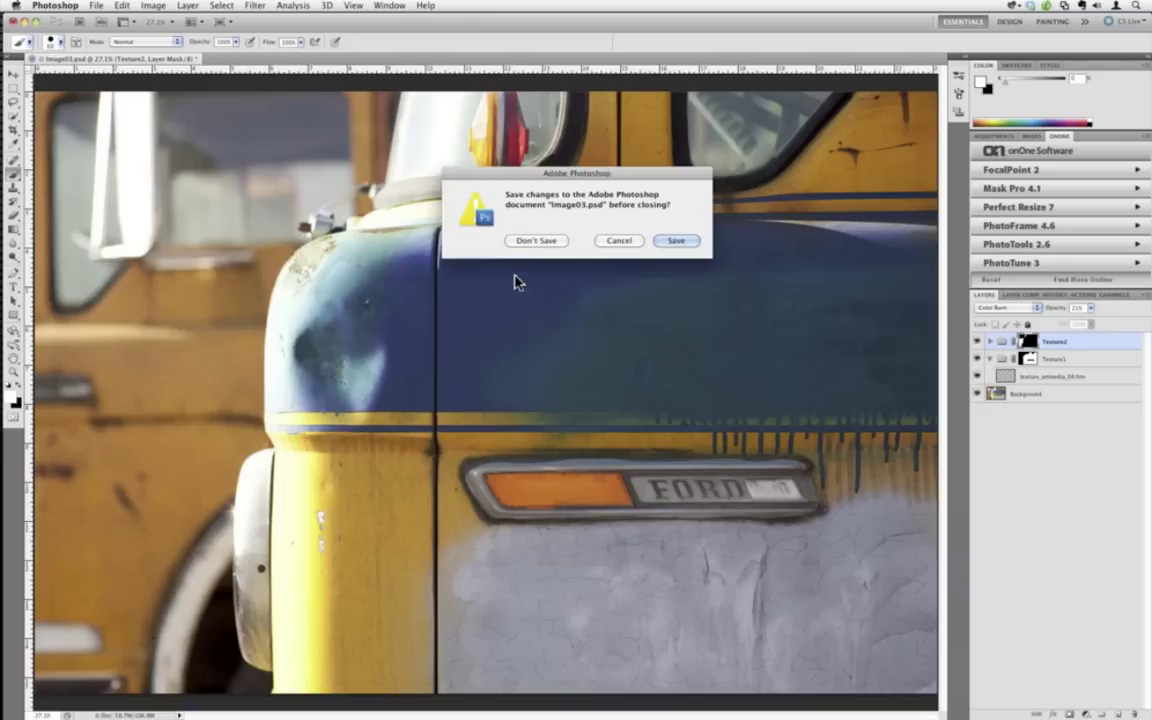
left_click(527, 243)
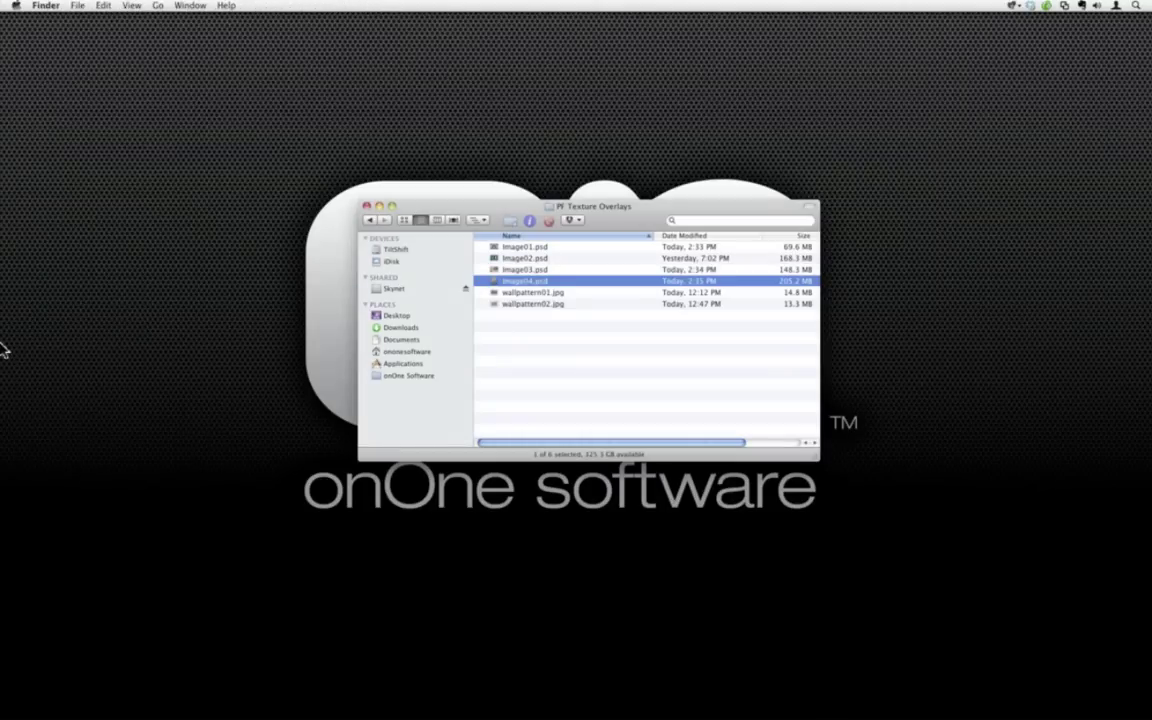
Switch to Photoshop with Image04.psd open and launch PhotoFrame 4.6 Professional Edition on the Background layer.
left_click(18, 266)
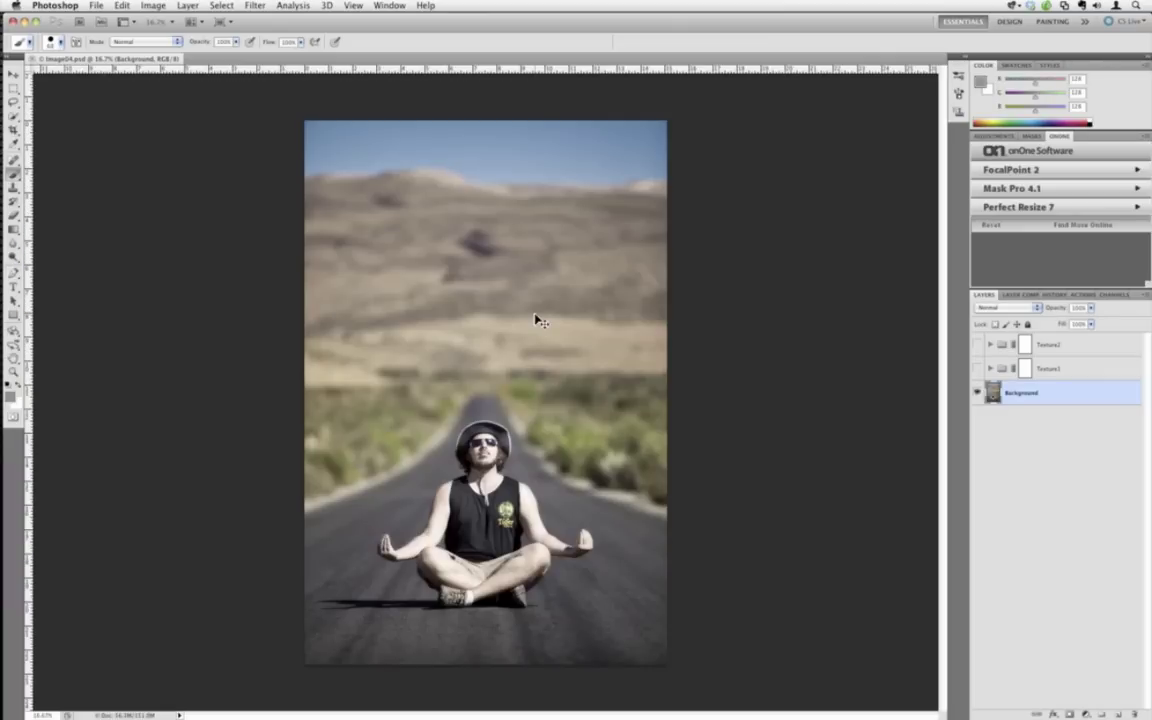
key("super+plus")
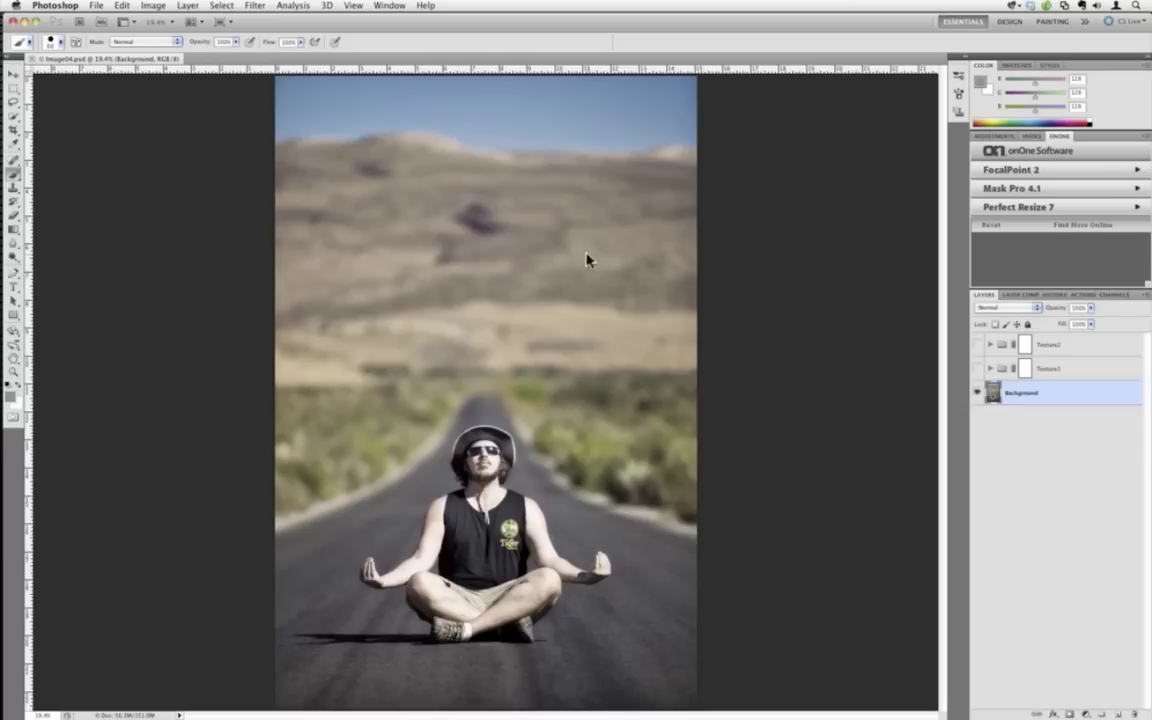
left_click(99, 6)
left_click(462, 233)
left_click(95, 6)
mouse_move(205, 305)
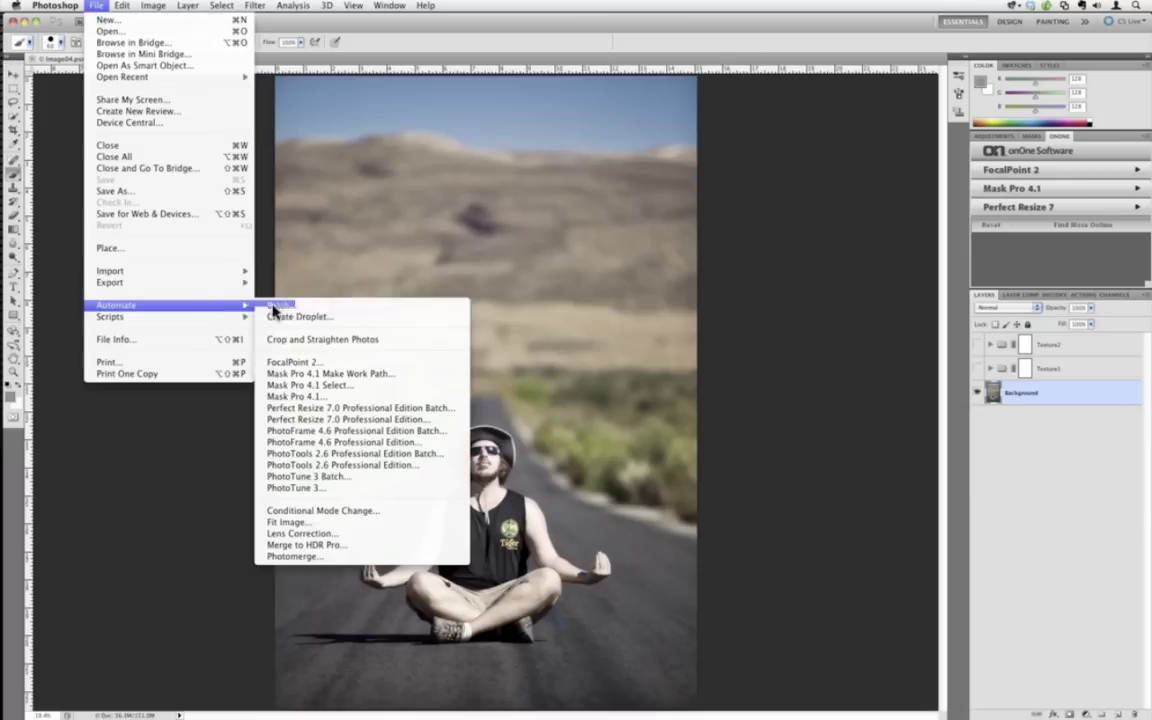
left_click(362, 442)
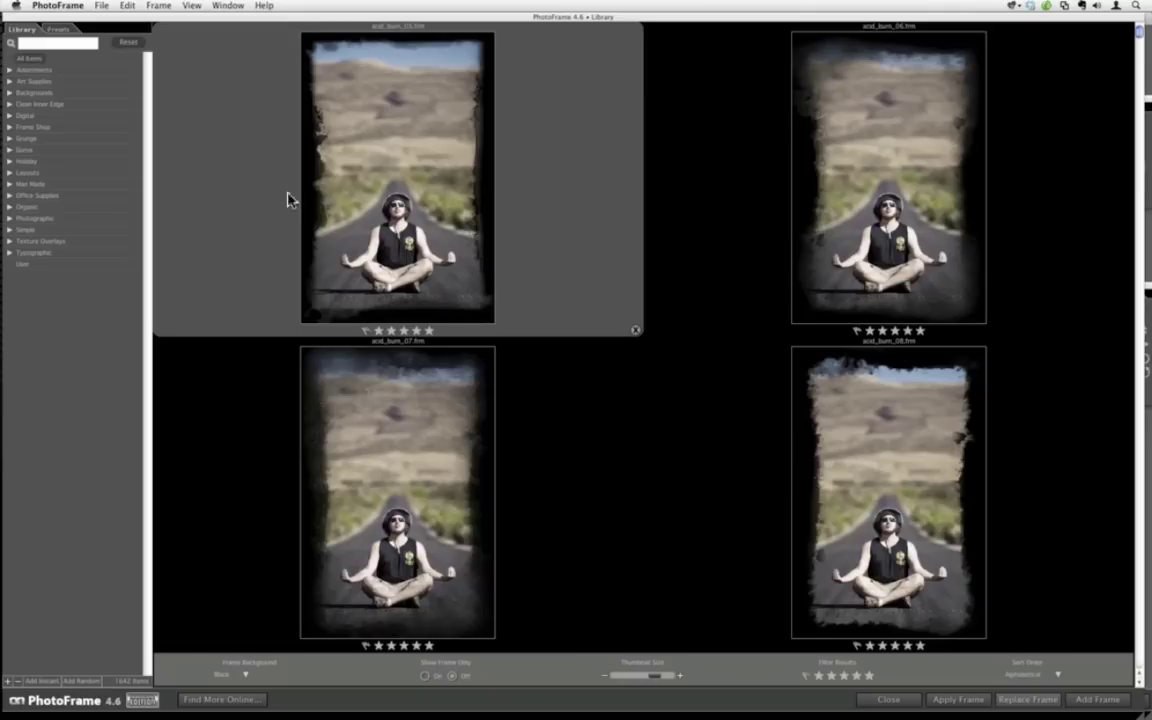
Browse the Texture Overlays category in the frame library, including its Scratched Film and architecture textures.
left_click(11, 241)
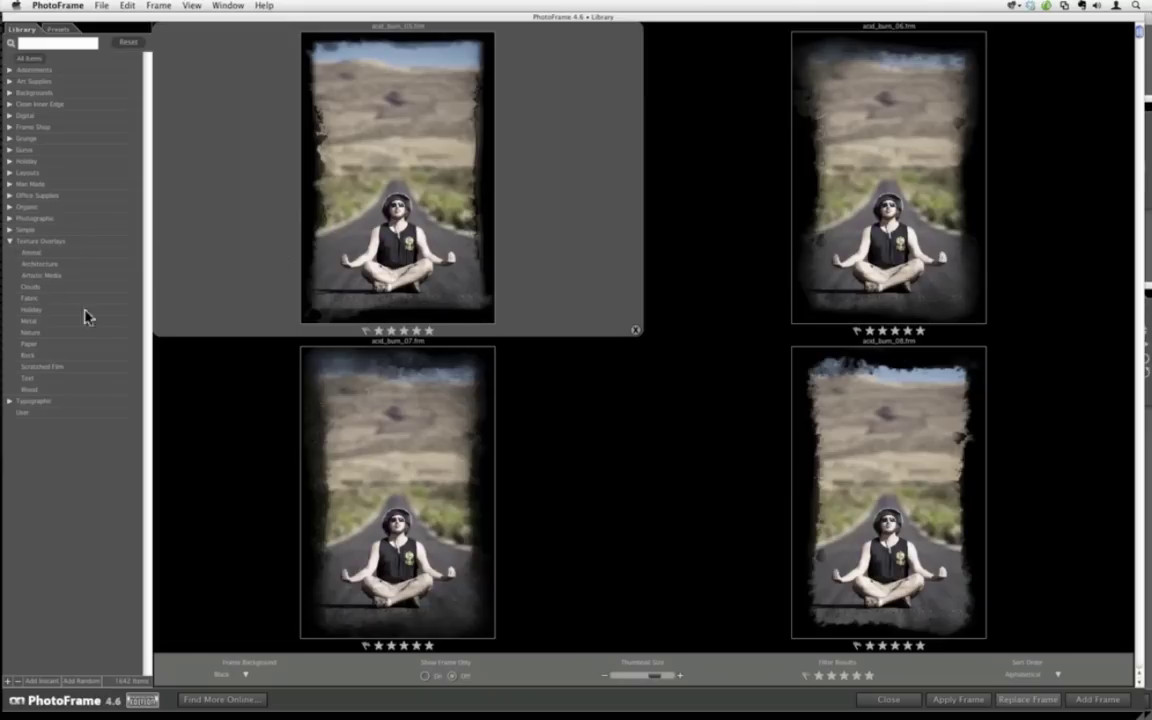
left_click(60, 367)
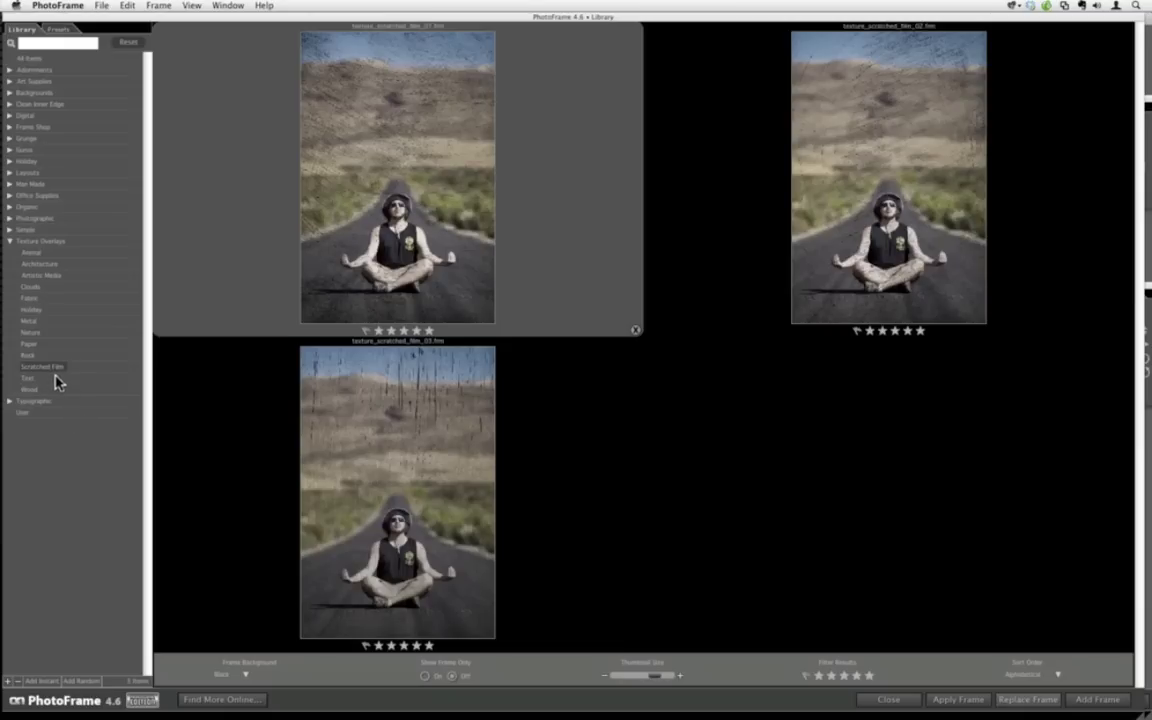
left_click(44, 244)
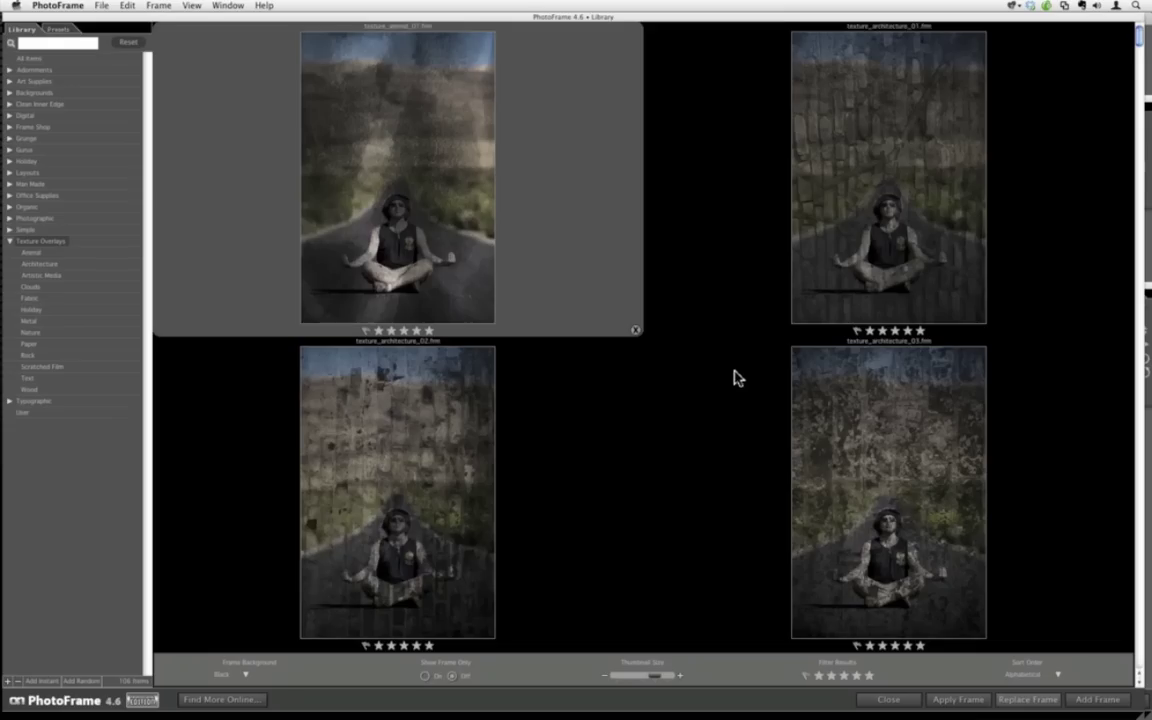
scroll(735, 377, "down", 1)
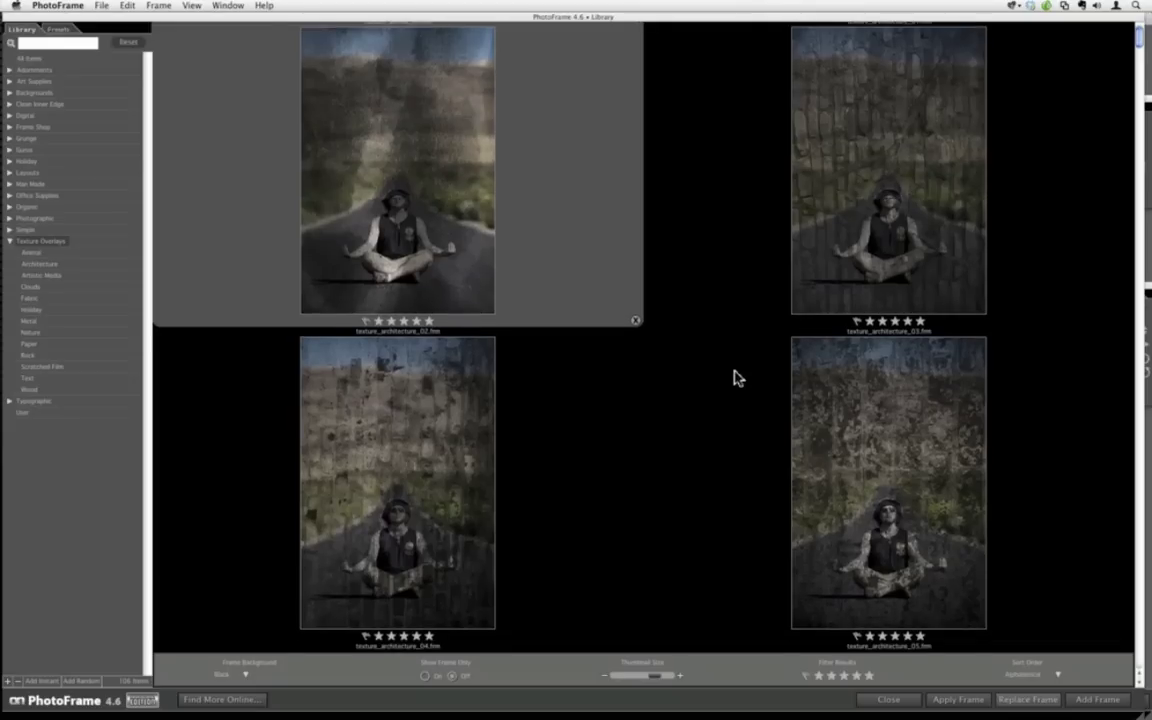
scroll(735, 377, "down", 10)
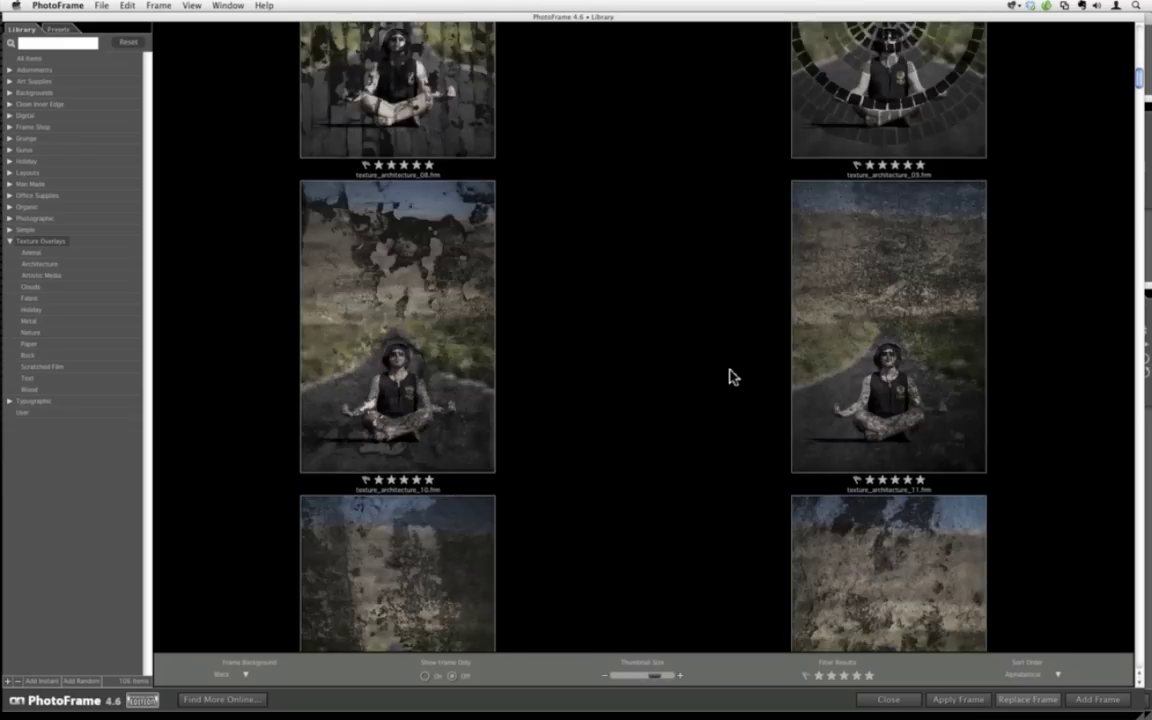
scroll(733, 378, "down", 3)
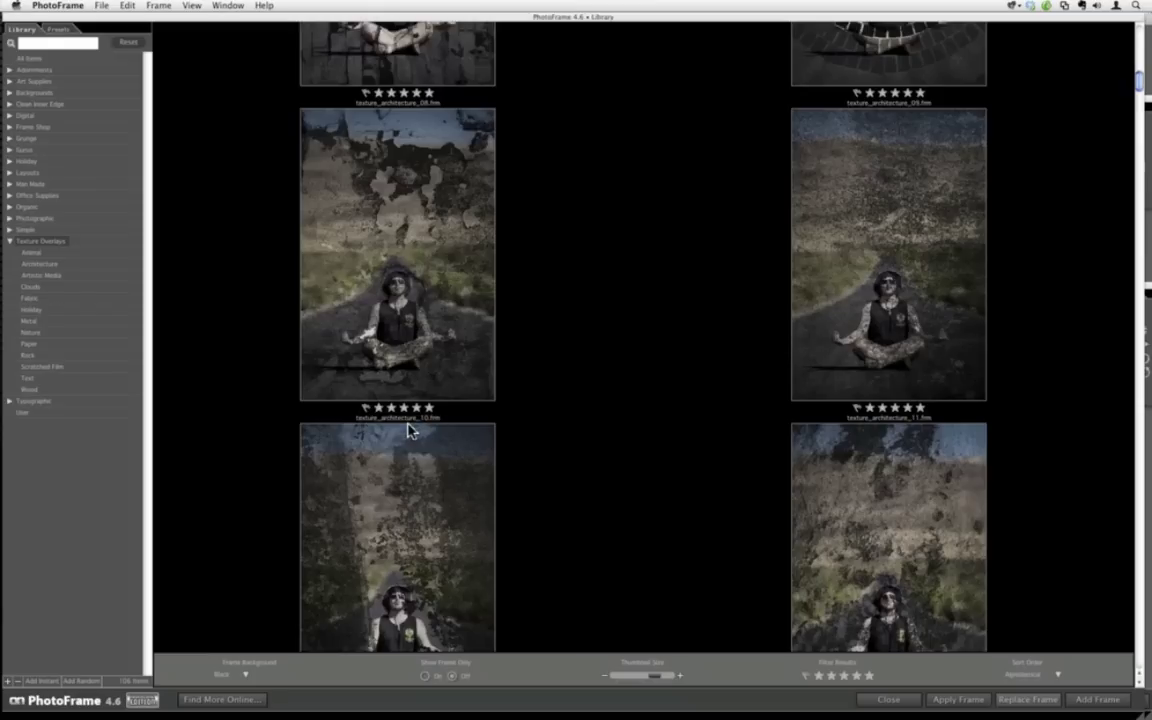
Add the texture_scratched_film_03 frame from Scratched Film to the image and move the Background palette closer to the photo.
left_click(91, 368)
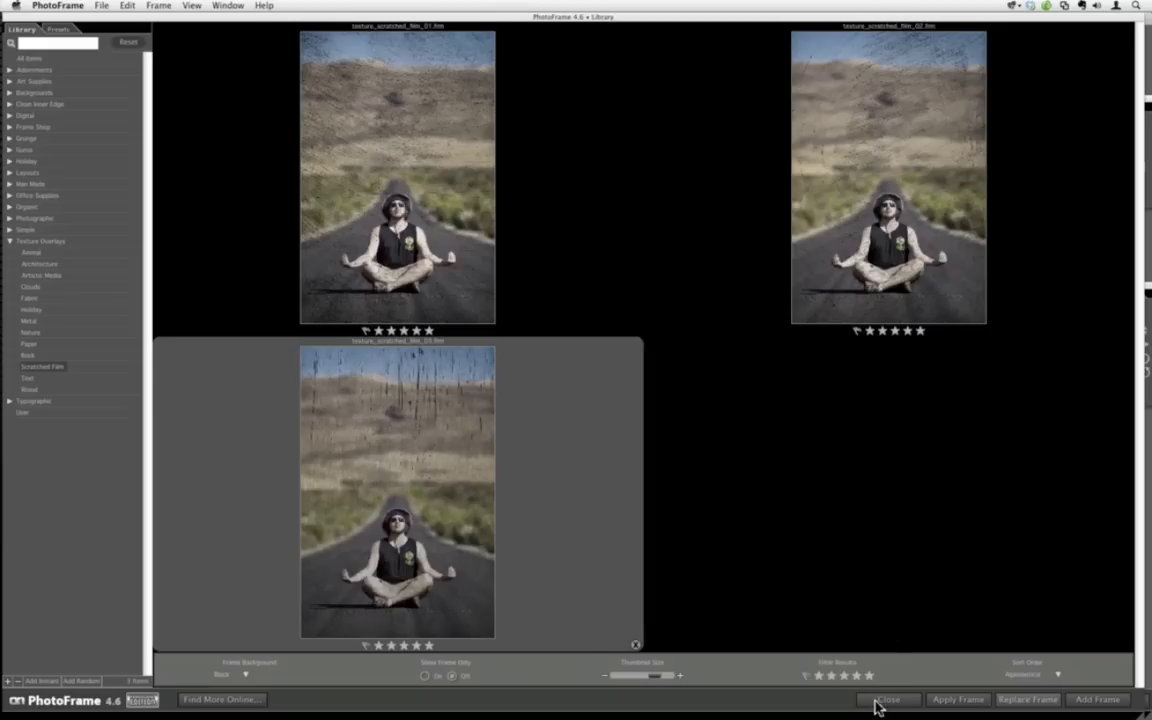
left_click(1078, 703)
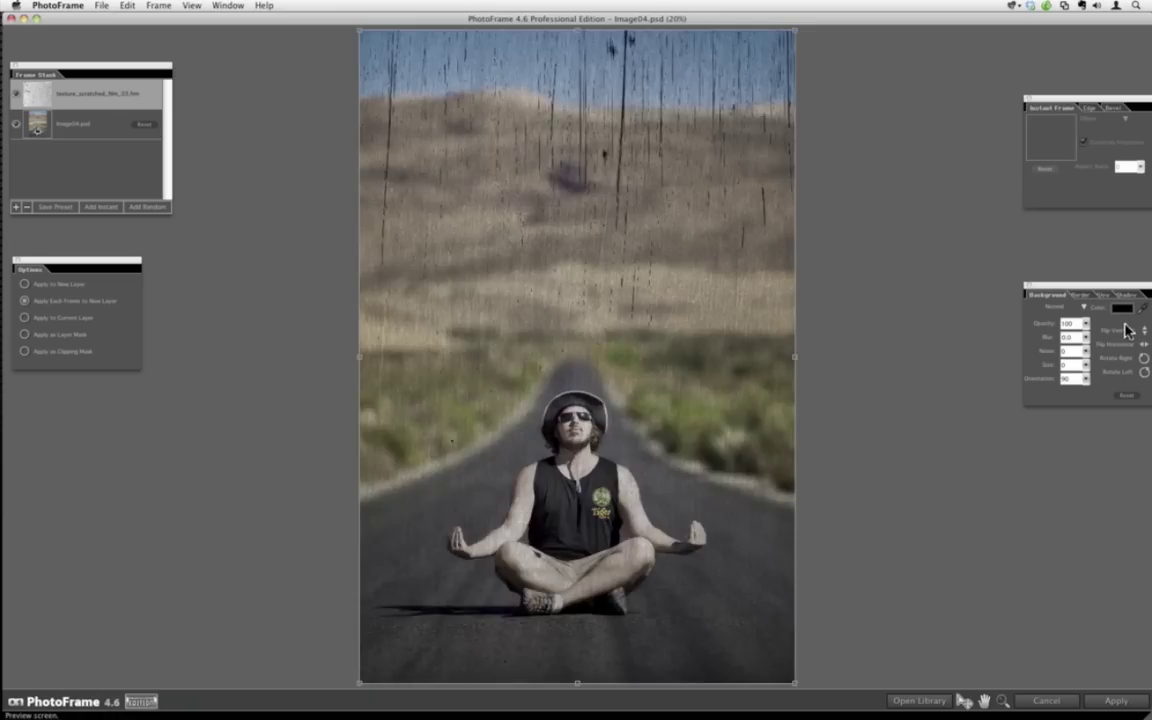
left_click_drag(1121, 288, 1004, 271)
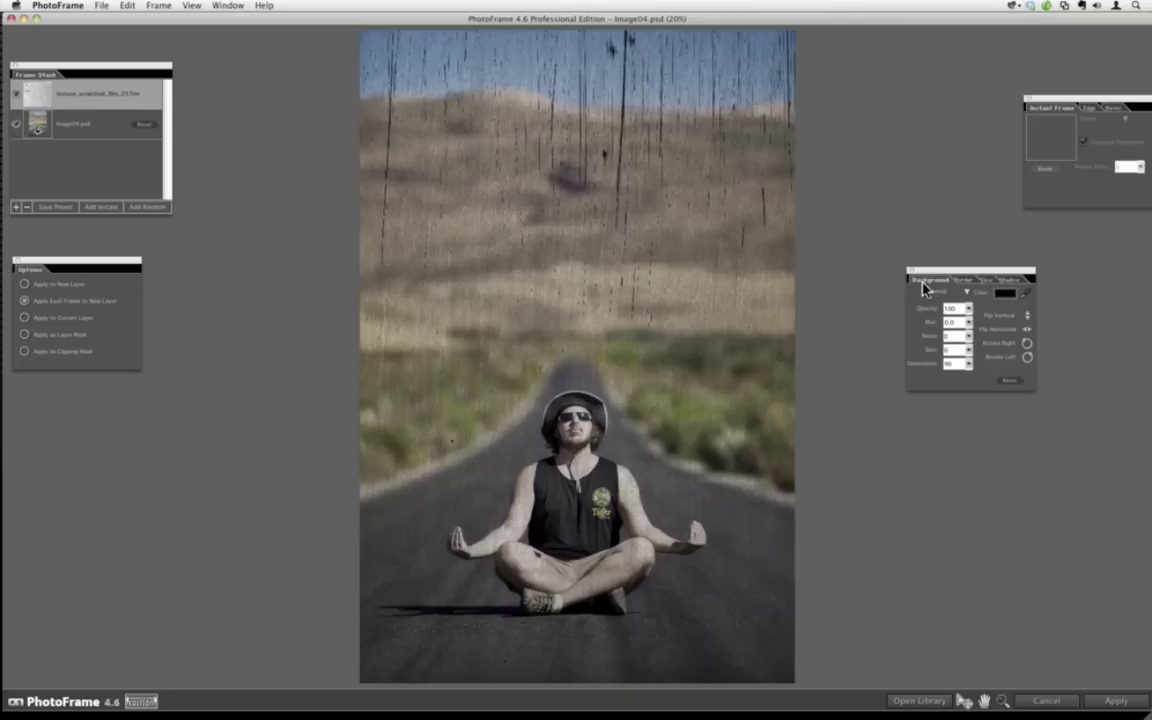
left_click_drag(930, 259, 924, 242)
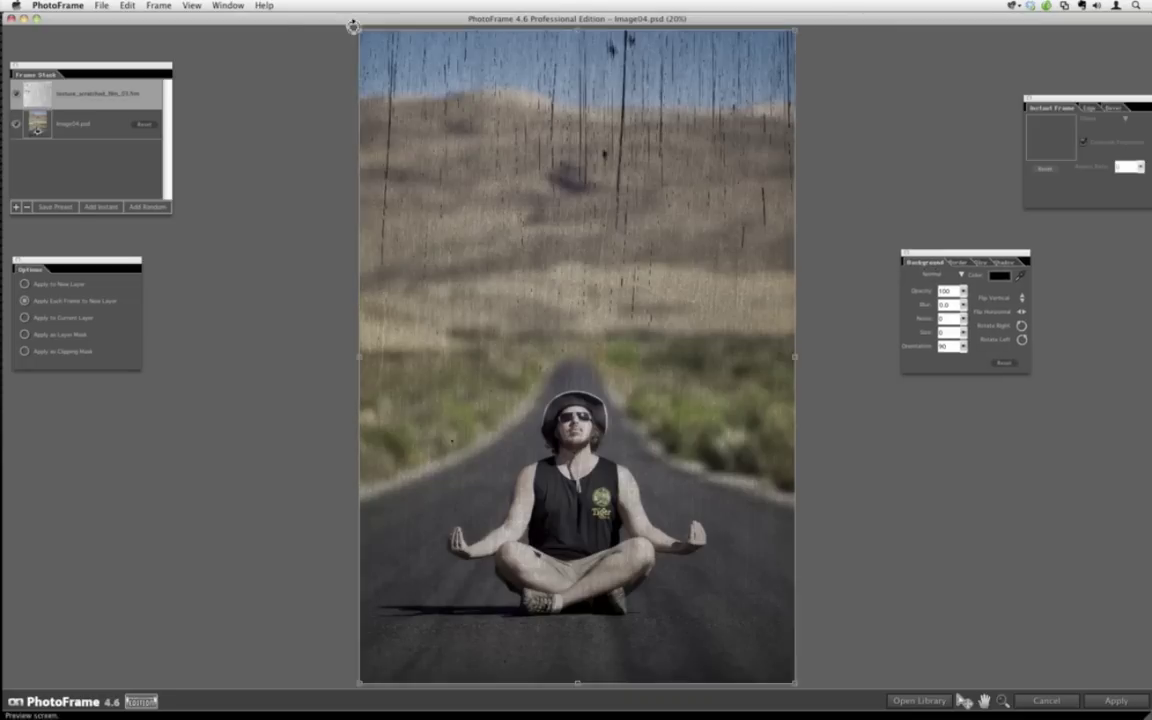
left_click(227, 5)
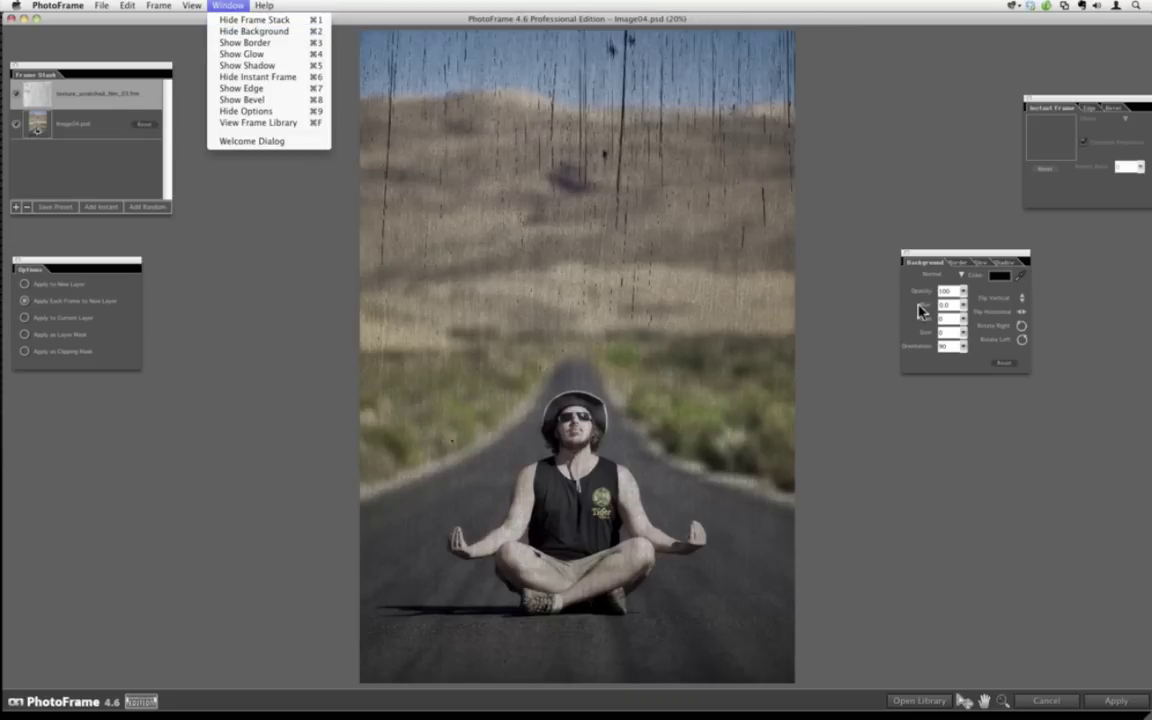
Try recoloring the scratched film texture with colors sampled from the photo's foliage and hills, and cancel the PhotoFrame session.
left_click(975, 278)
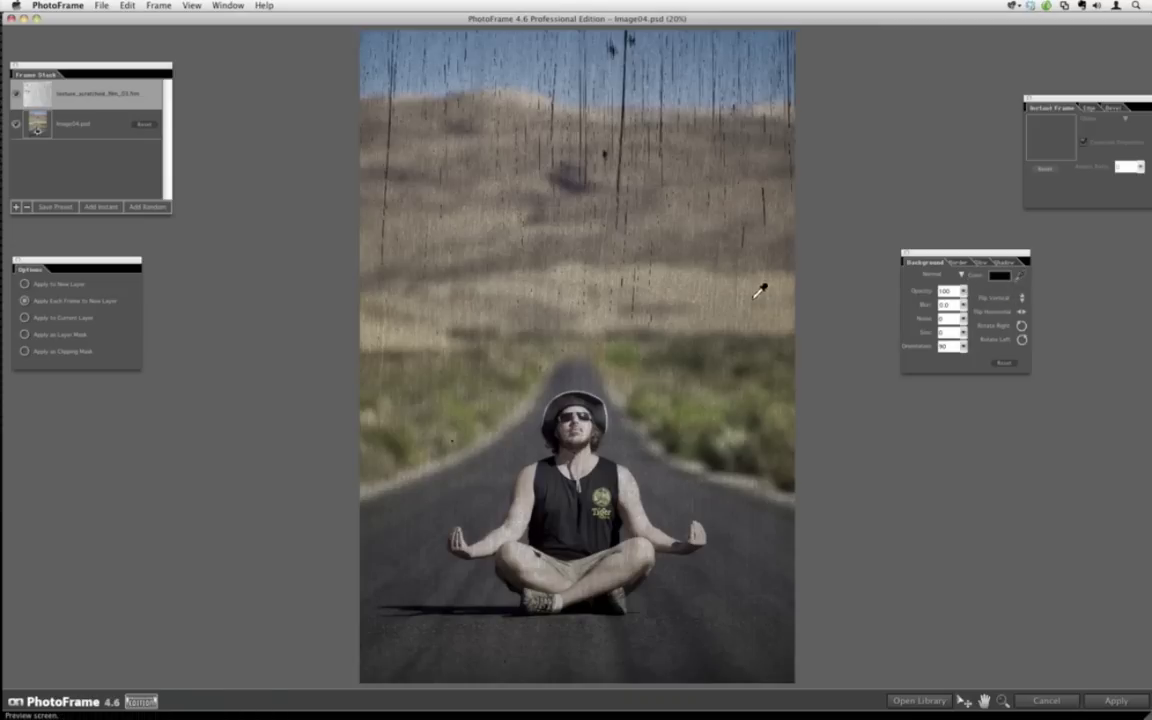
left_click(660, 393)
left_click(475, 336)
left_click(428, 396)
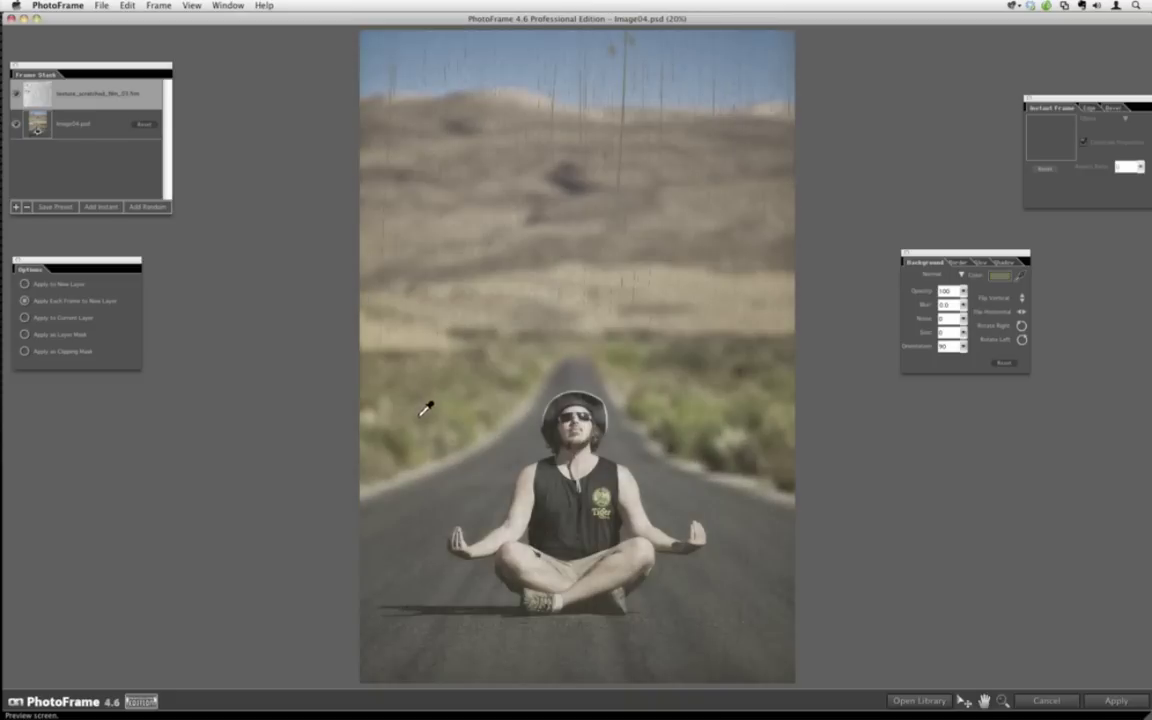
left_click(460, 333)
left_click(665, 383)
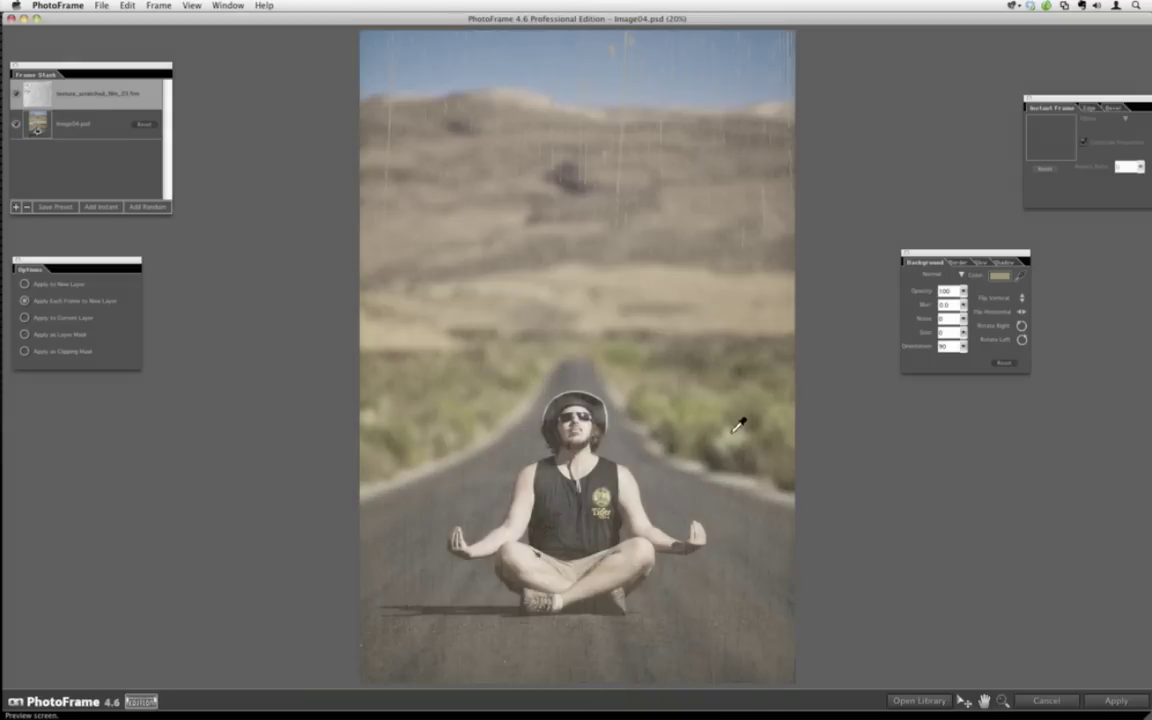
left_click(726, 447)
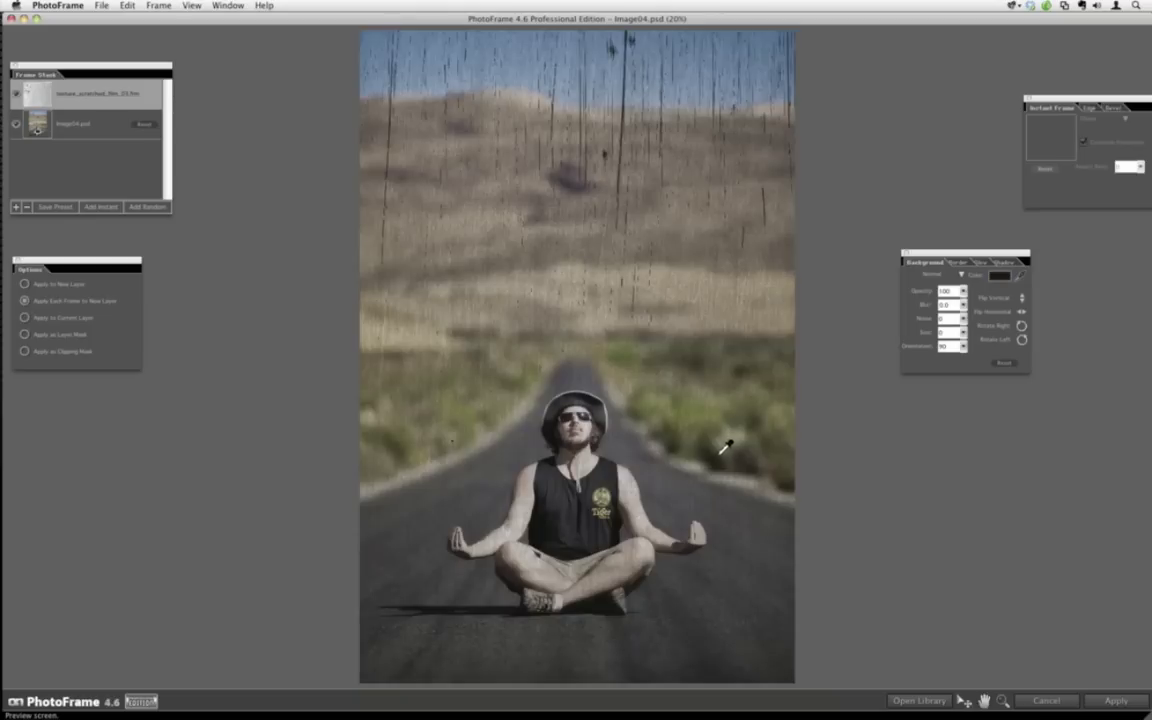
left_click_drag(575, 178, 590, 217)
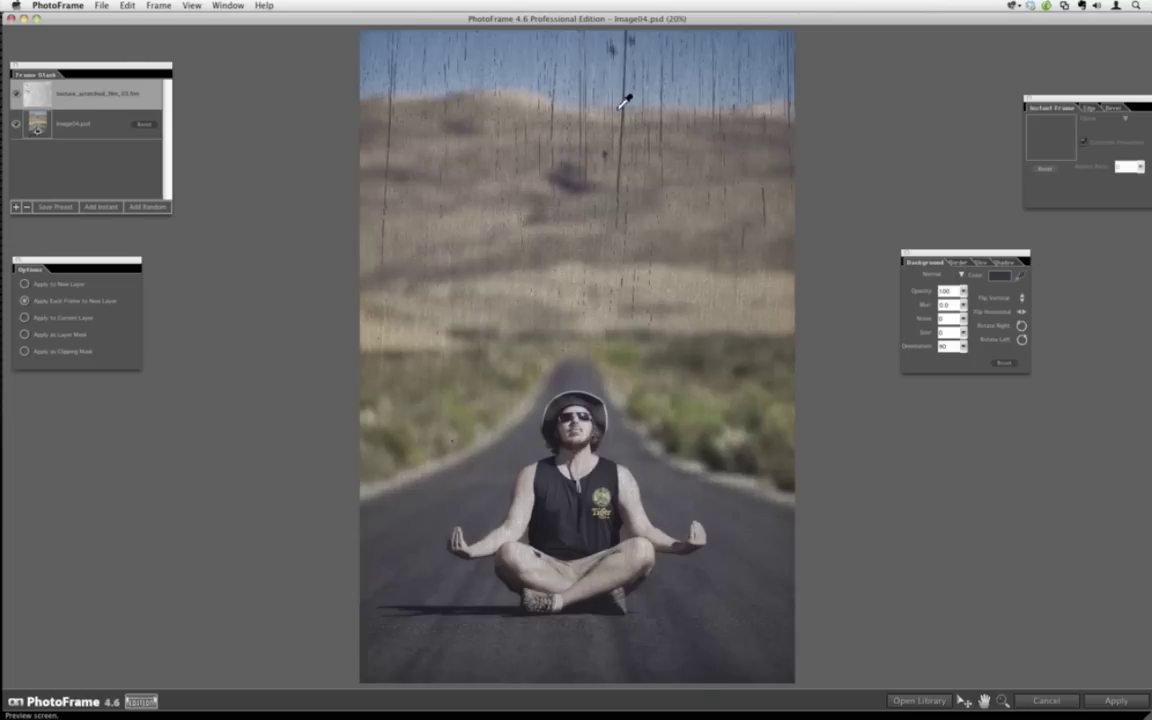
left_click(557, 293)
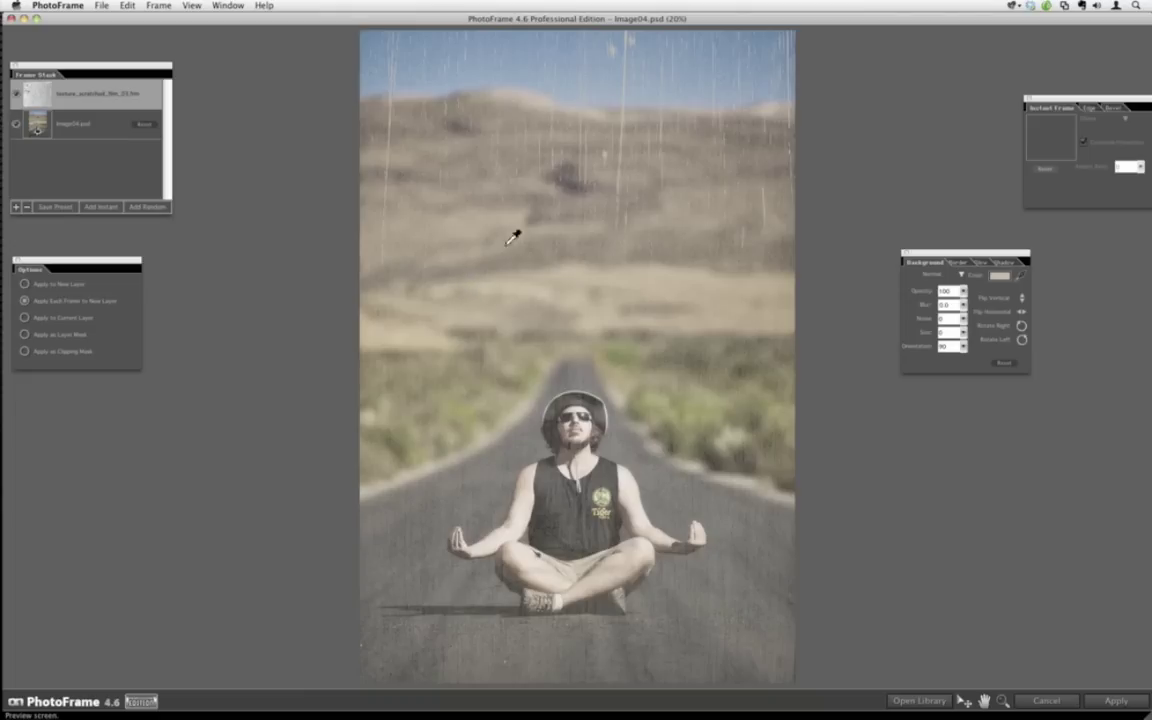
left_click(570, 182)
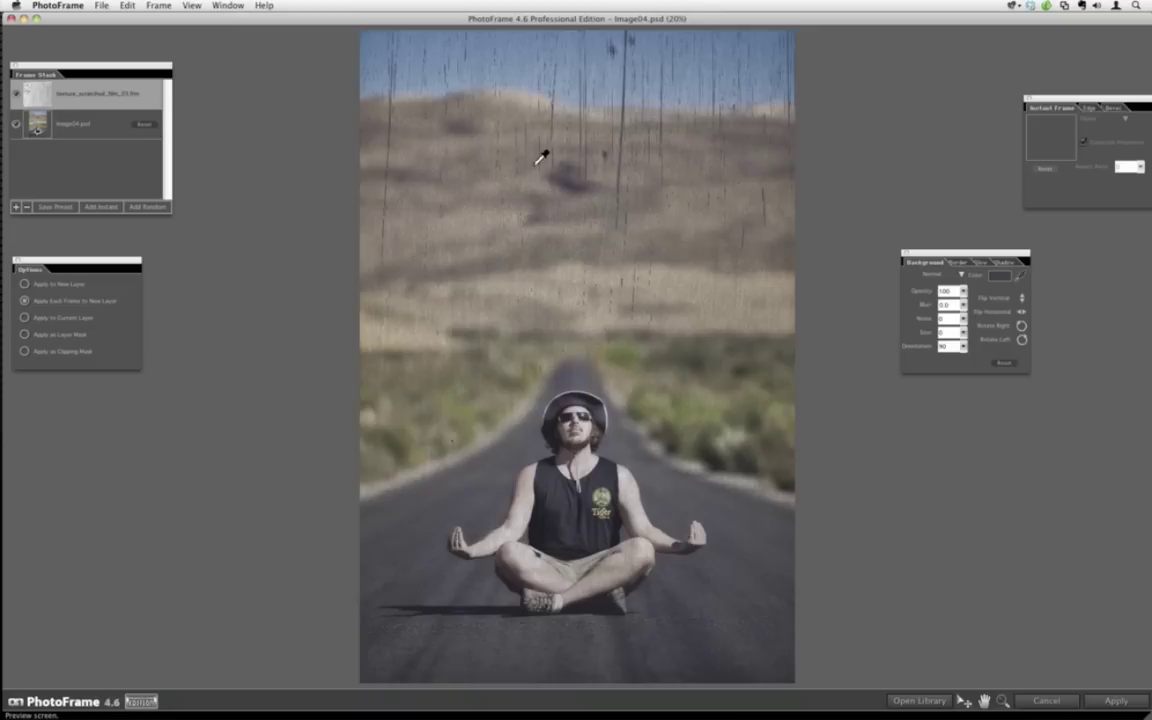
left_click(1044, 701)
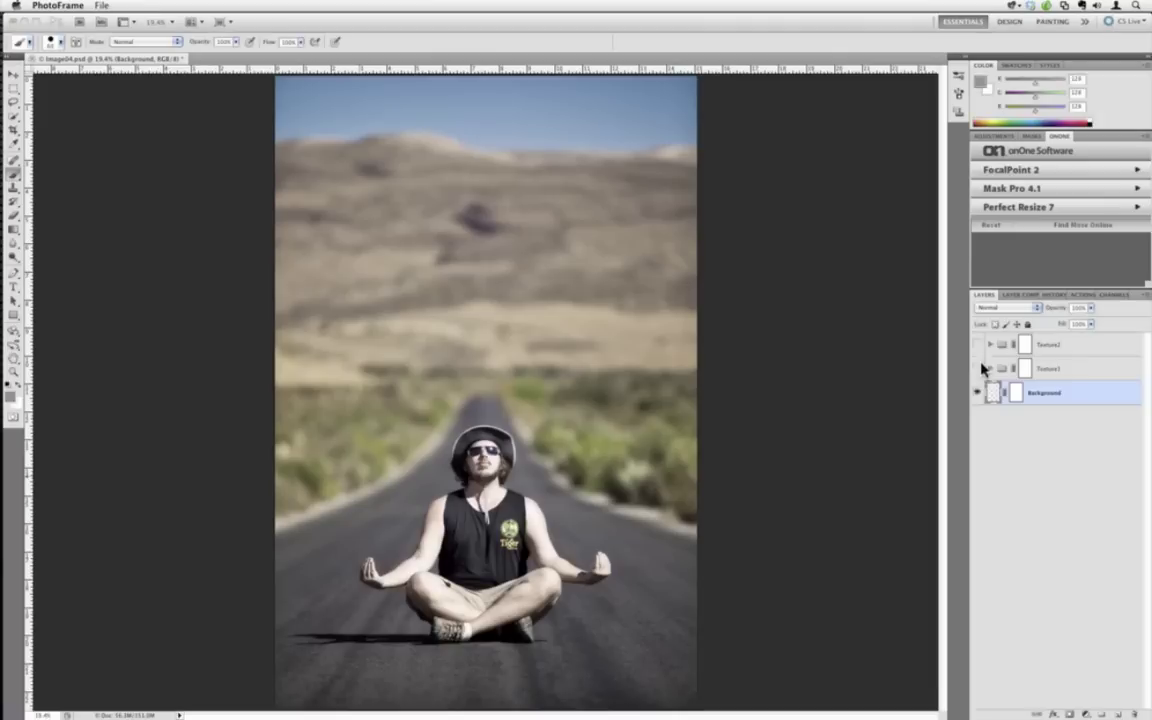
Show the Texture1 group and change its blend mode from Pass Through to Screen.
left_click(977, 370)
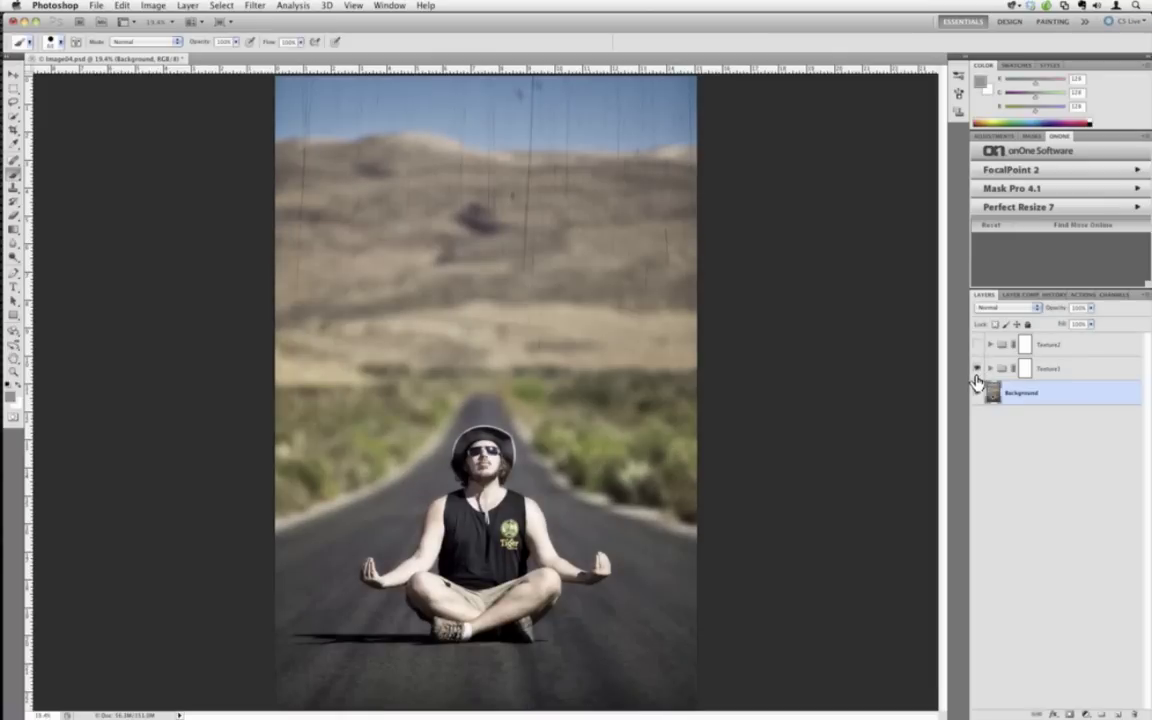
left_click(1049, 371)
left_click(1005, 307)
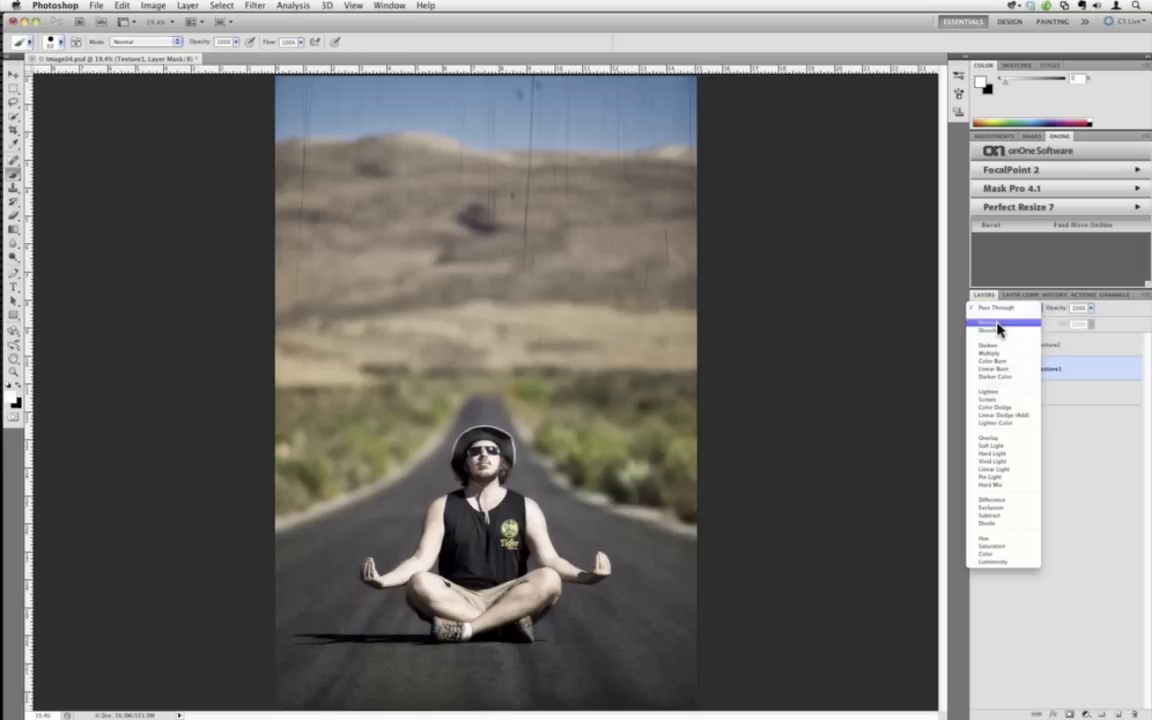
left_click(1007, 400)
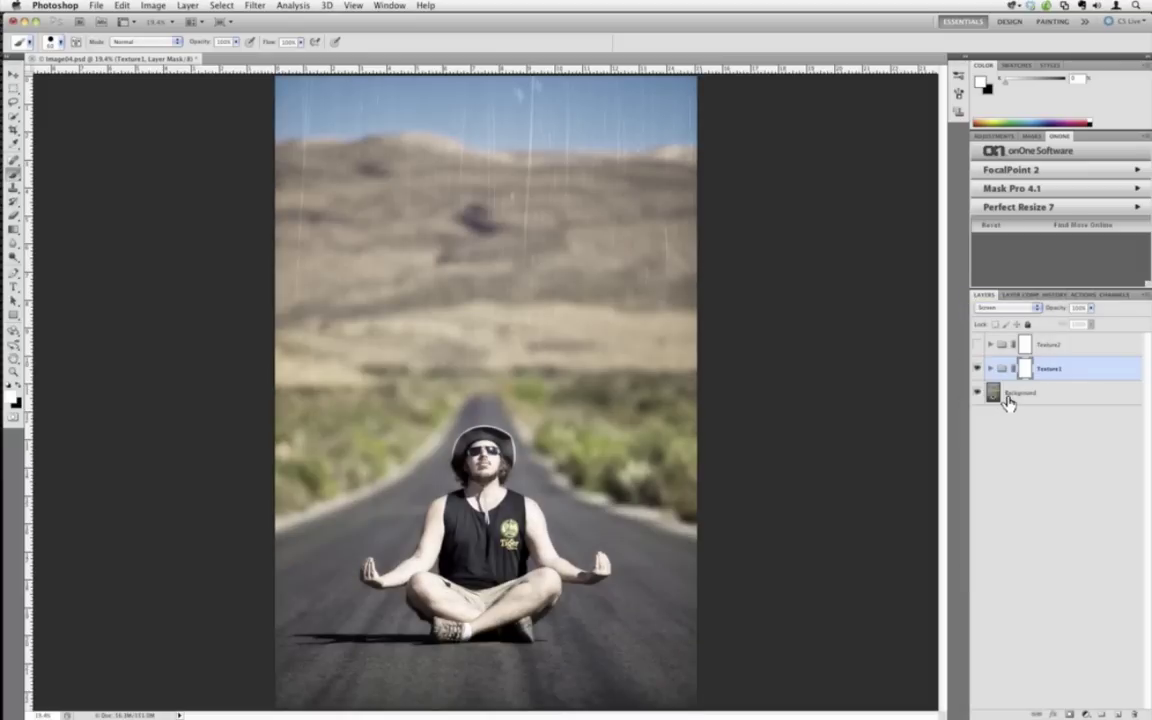
Cycle the Texture1 group through the blend modes after Screen, including Linear Dodge (Add), Linear Light, Difference, Divide and Saturation.
key("v")
key("shift+plus")
key("shift+plus")
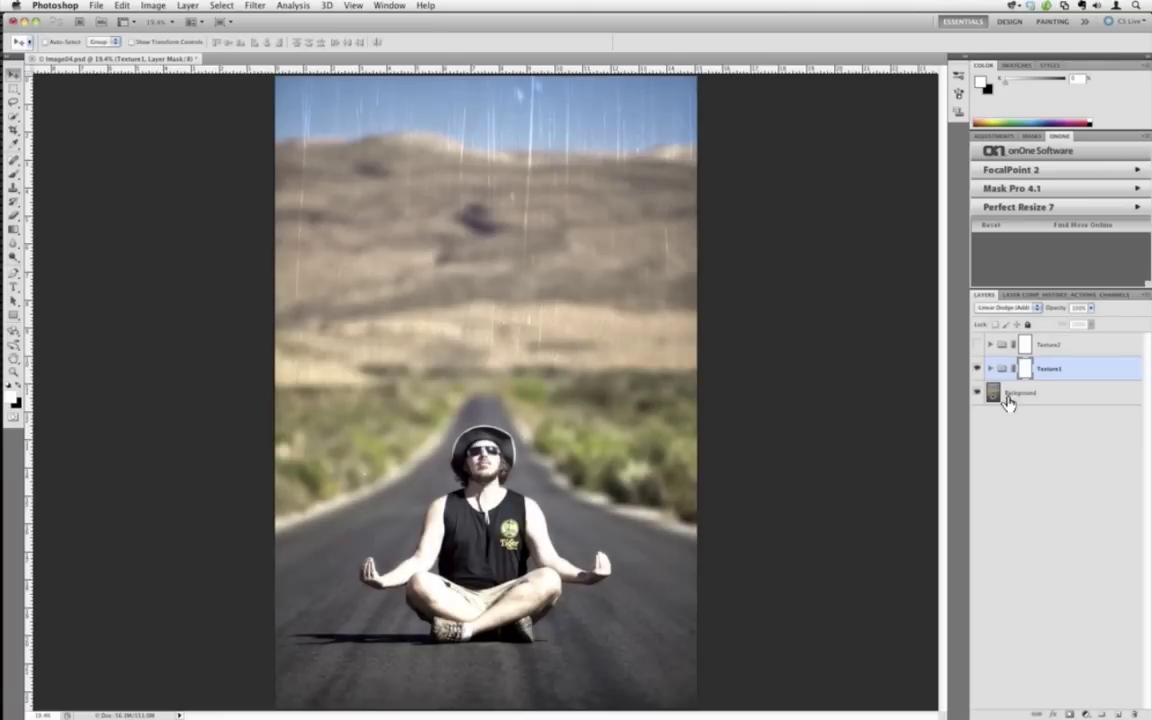
key("shift+plus")
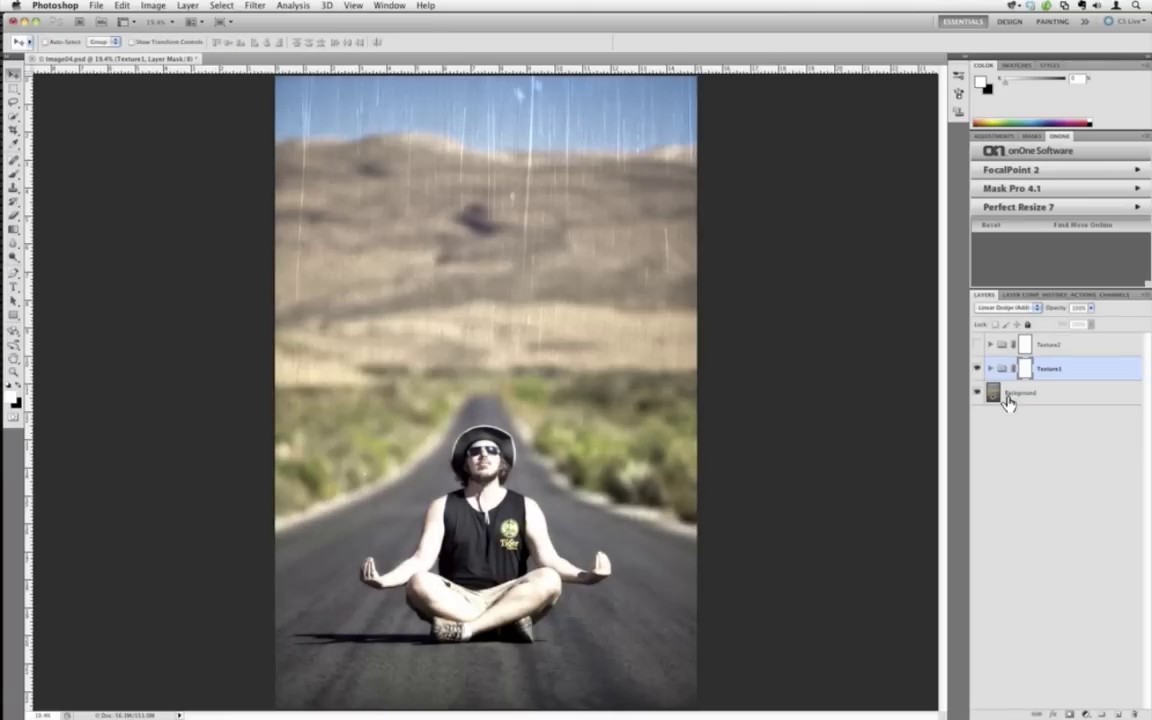
key("shift+plus")
key("shift+plus")
key("shift+plus")
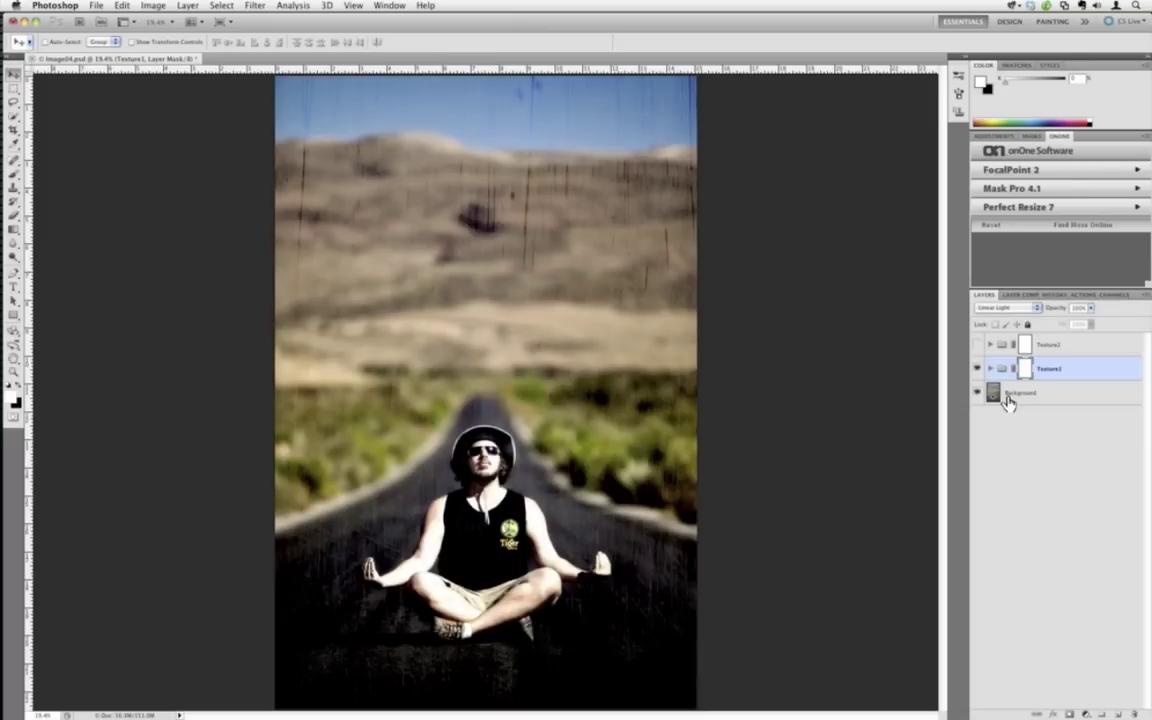
key("shift+plus")
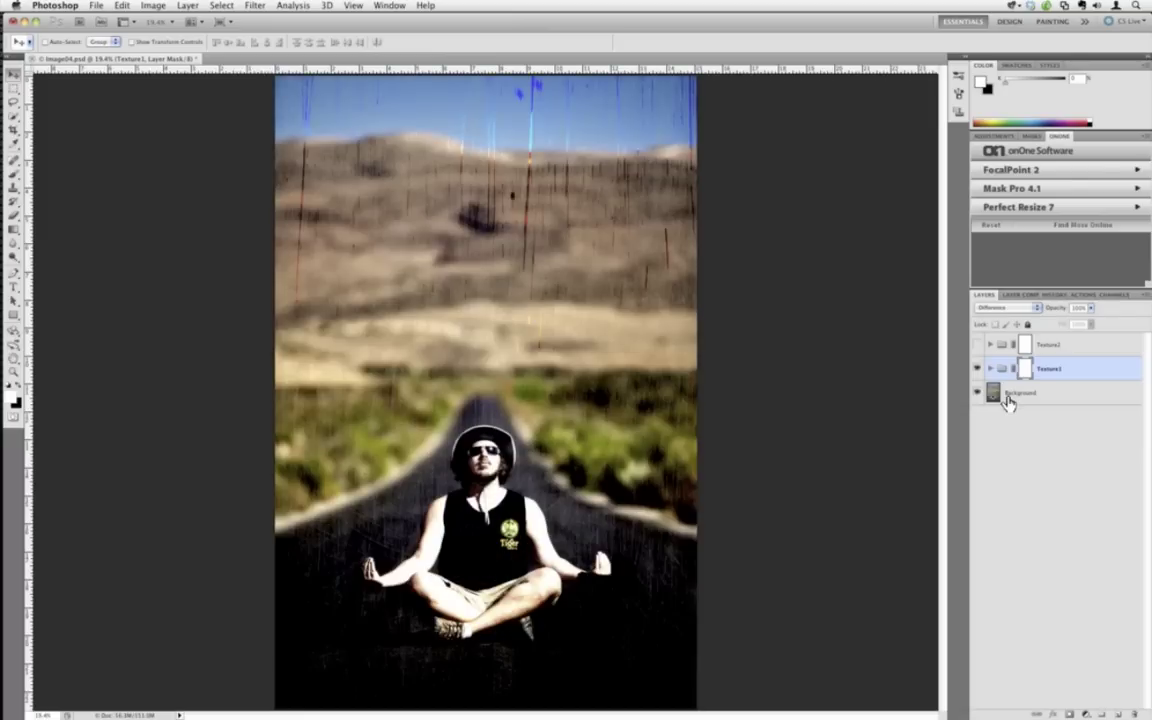
key("shift+plus")
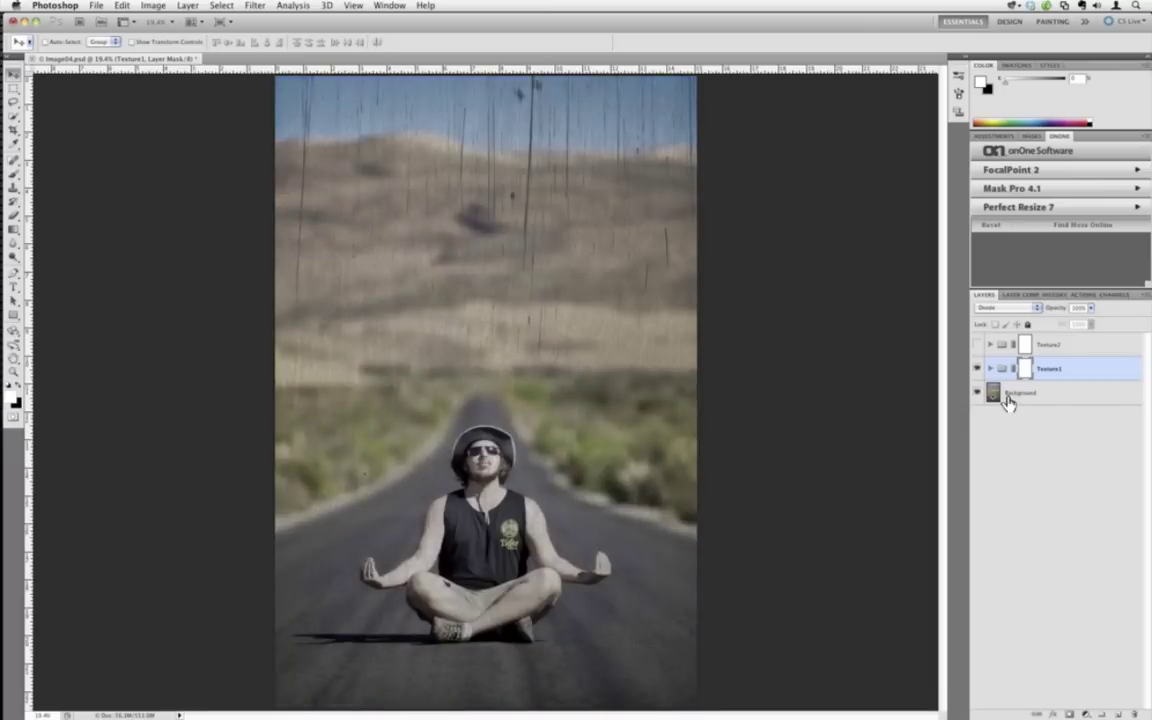
key("shift+plus")
key("shift+plus")
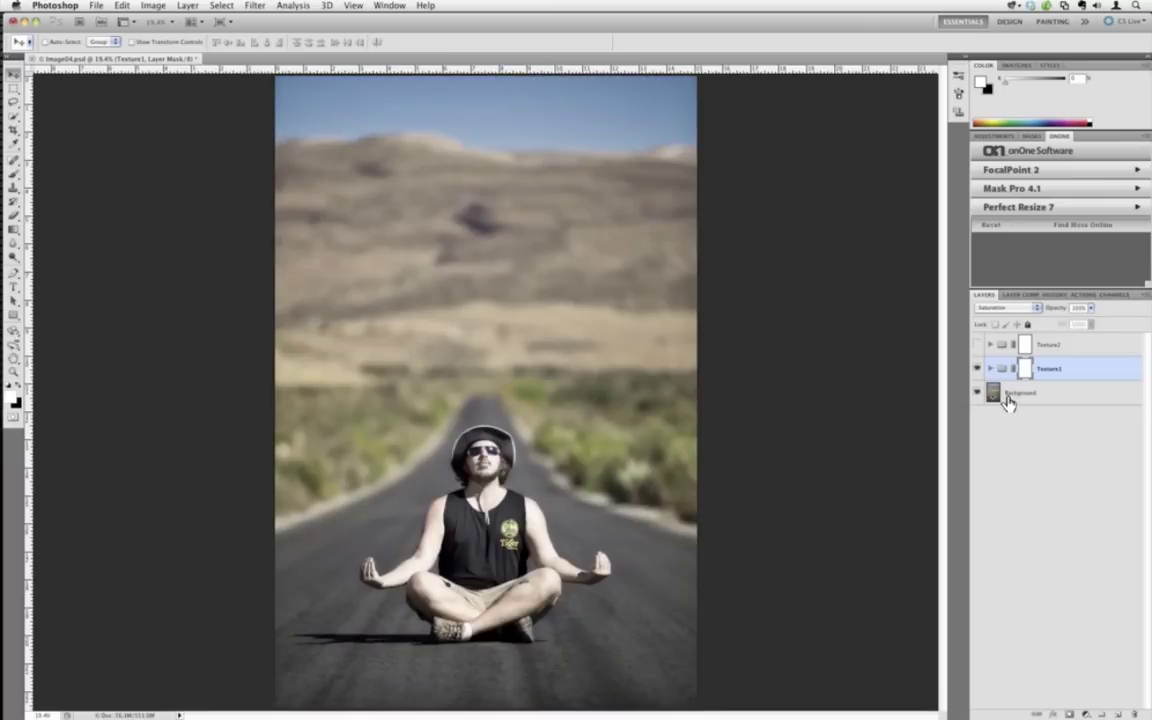
Try the Color, Dissolve and Hard Light blend modes on the Texture1 group and settle on Multiply.
left_click(1000, 307)
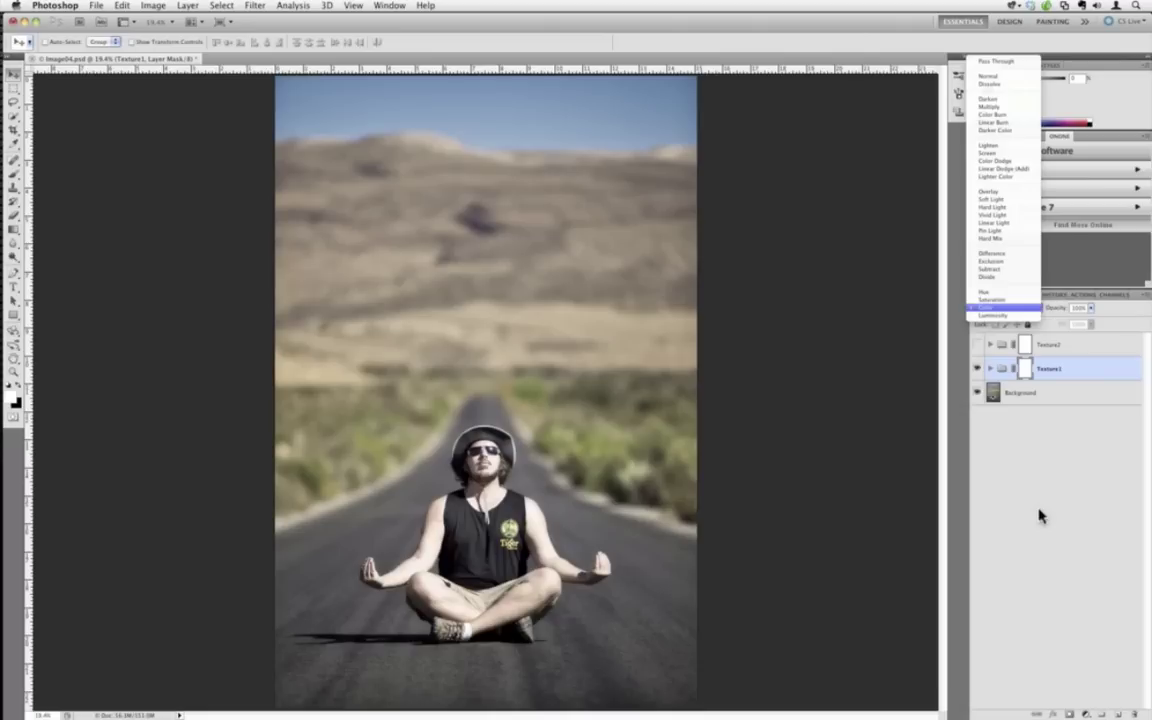
left_click(1055, 524)
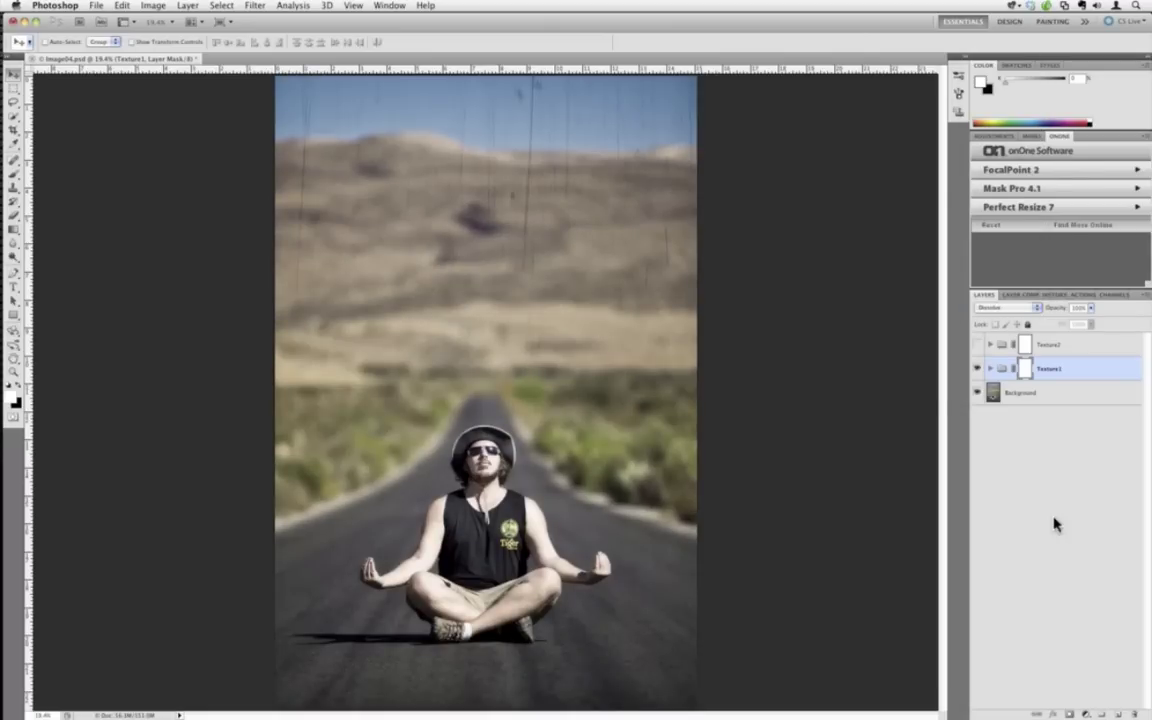
left_click(1015, 308)
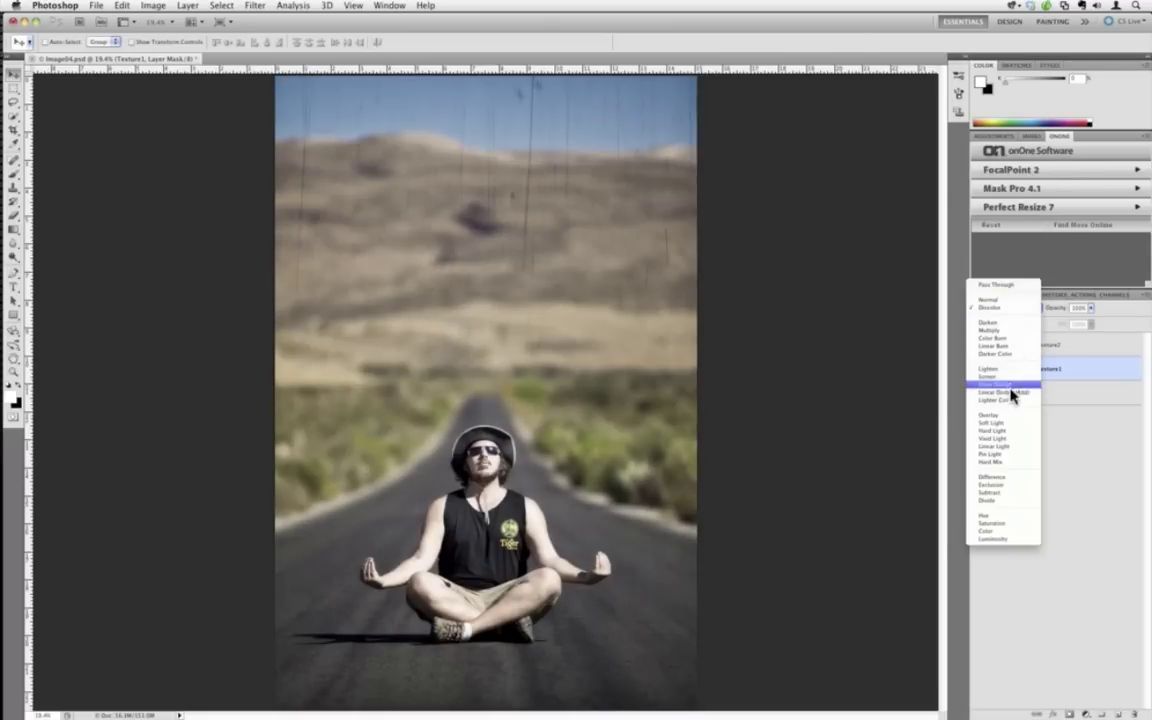
left_click(1013, 432)
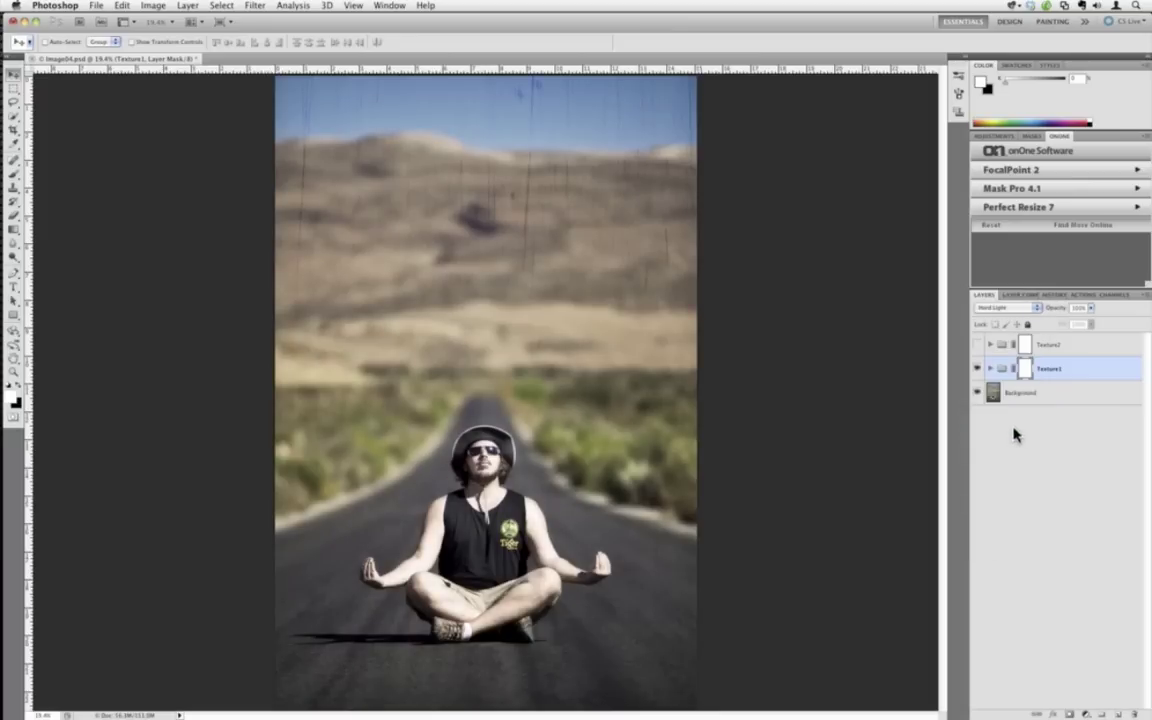
left_click(1008, 307)
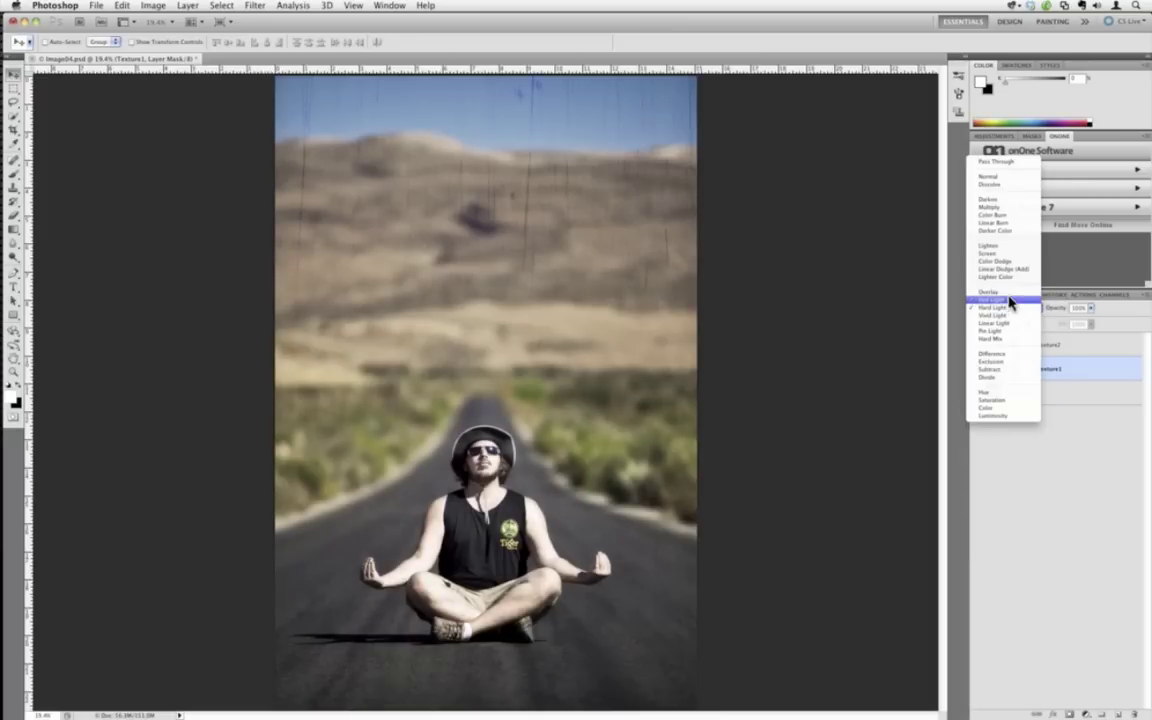
left_click(1008, 210)
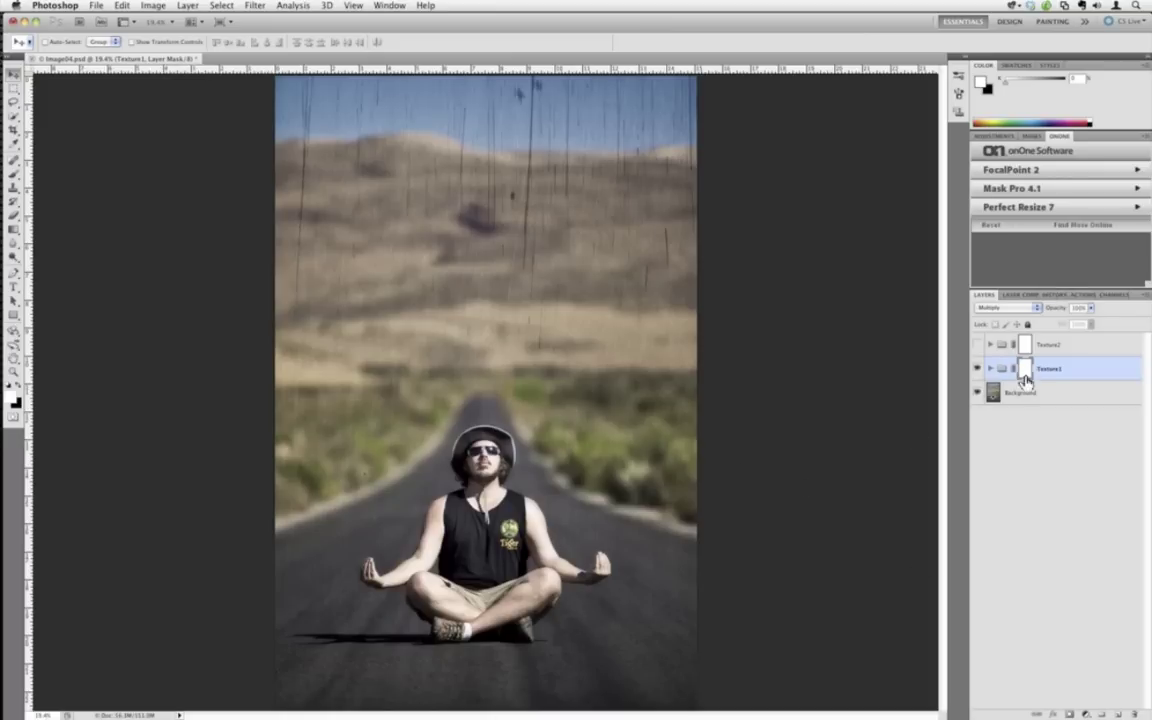
Brush black on the Texture1 group's mask to hide the scratches over the seated man, and check the coverage with the red mask overlay.
left_click(13, 170)
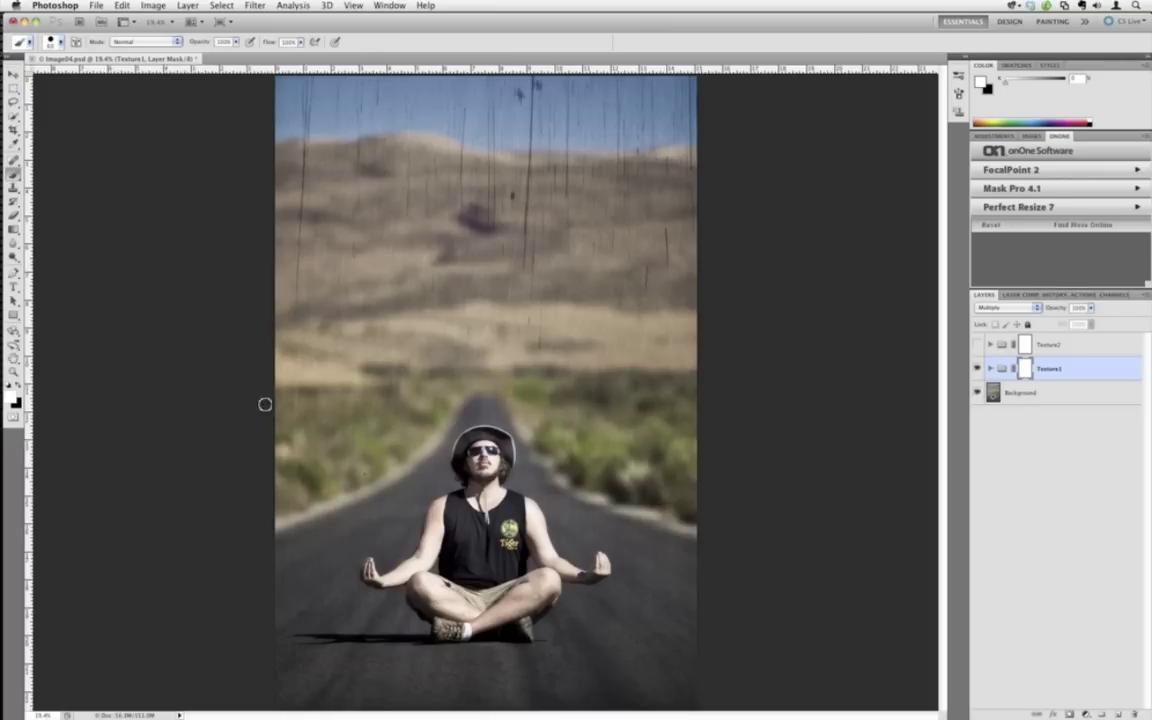
key("x")
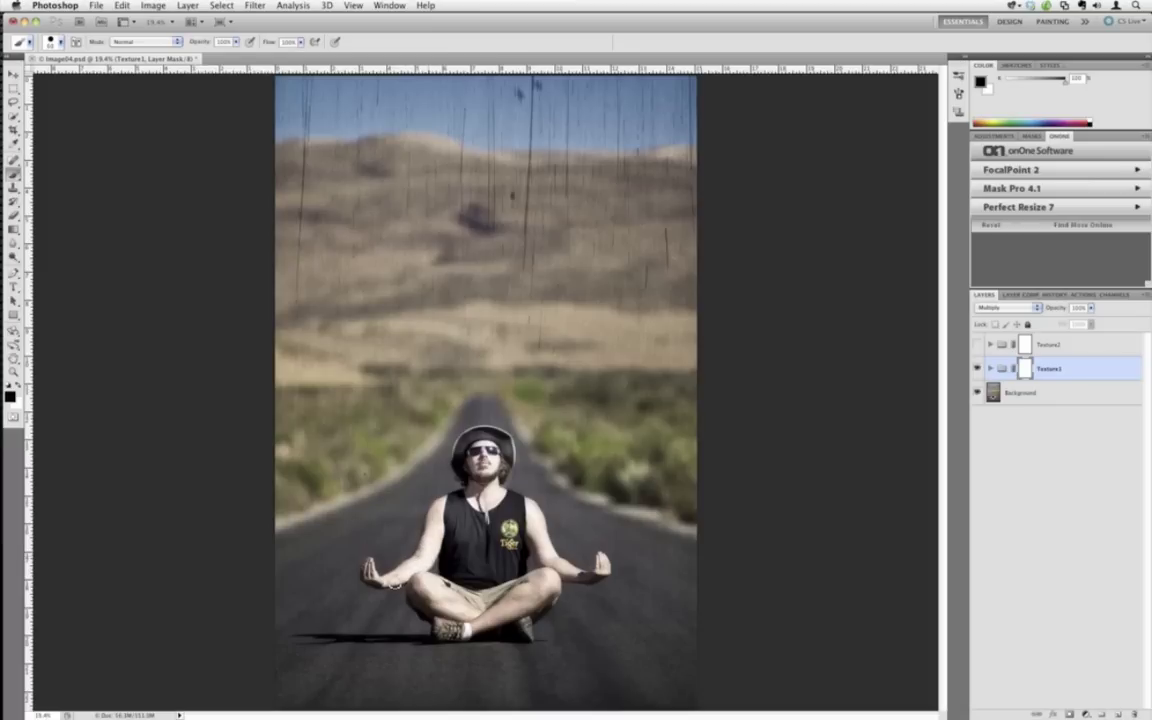
left_click_drag(366, 584, 402, 582)
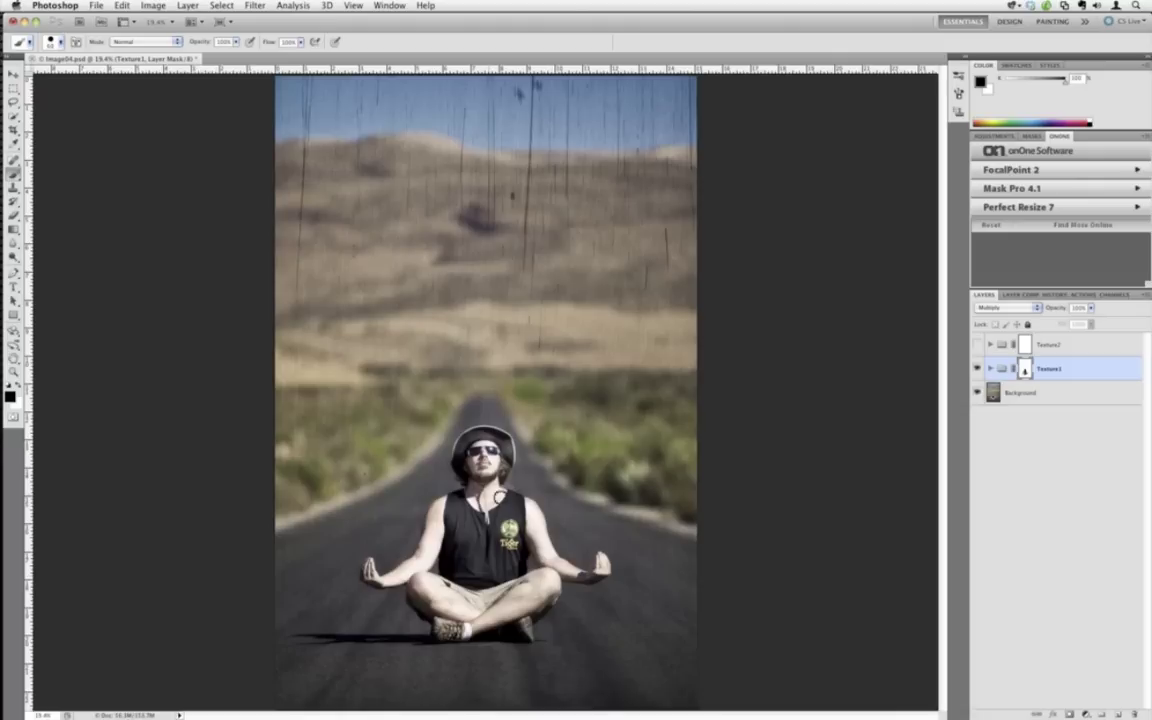
key("x")
key("x")
key("backslash")
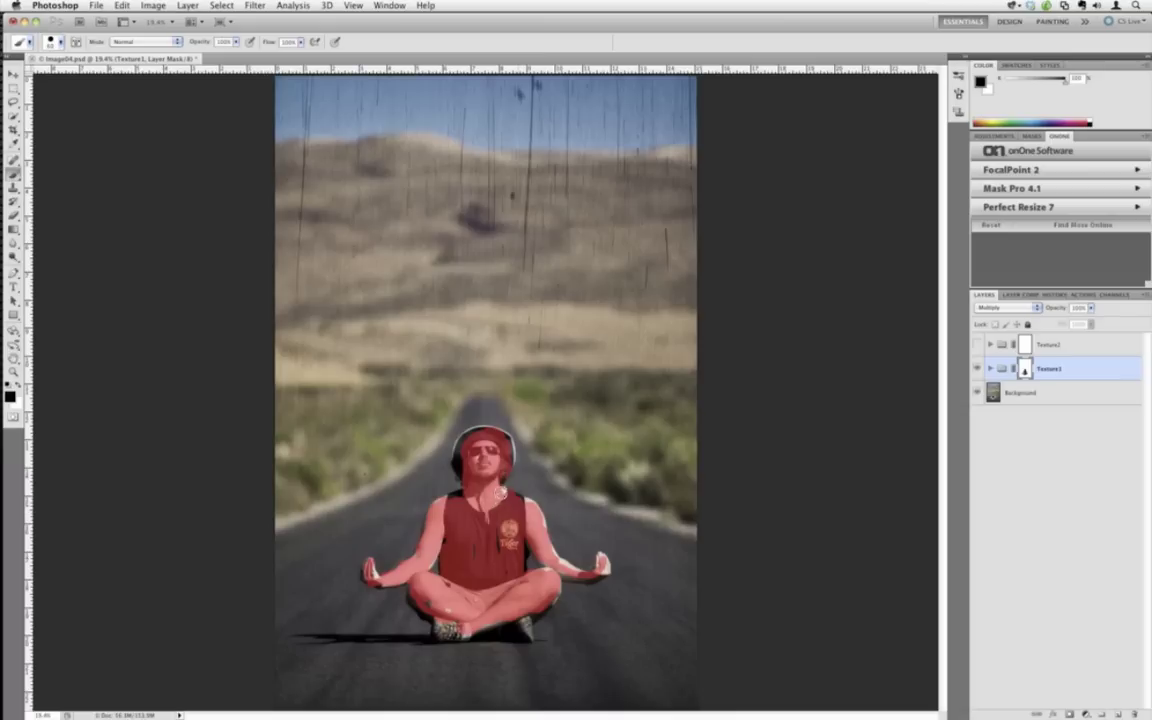
key("backslash")
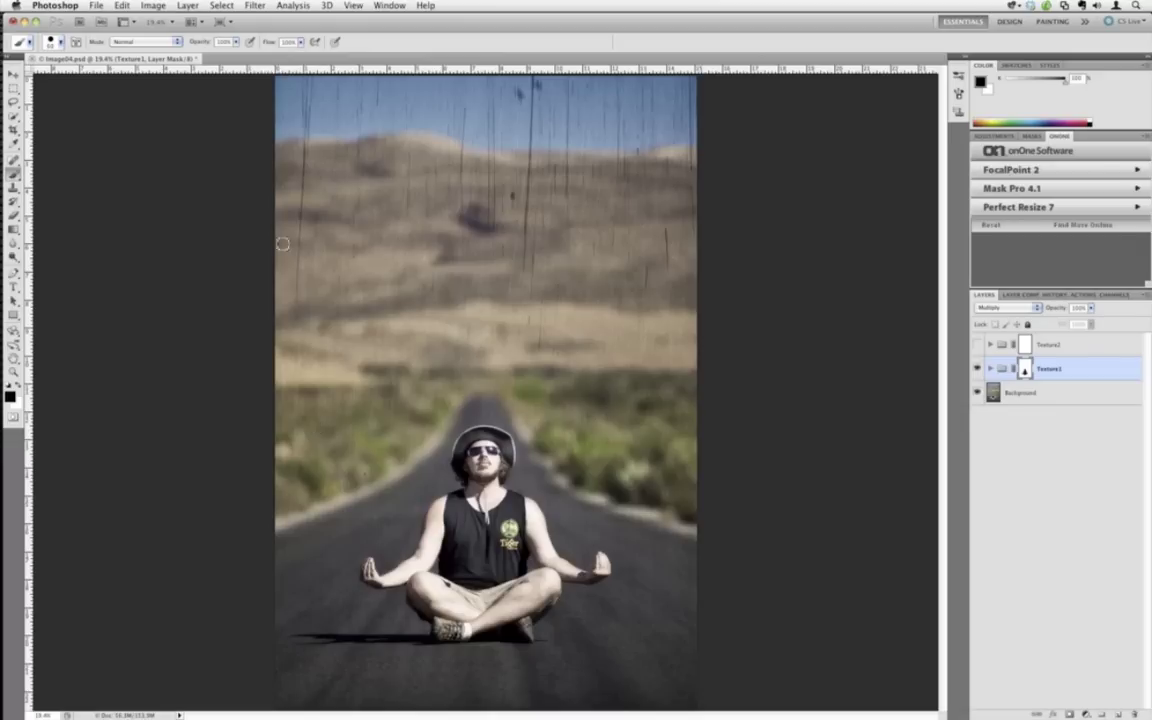
Select the Background layer, launch PhotoFrame 4.6 Professional Edition and show the Text category of the Texture Overlays library.
left_click(98, 6)
left_click(1045, 400)
left_click(1022, 393)
left_click(96, 6)
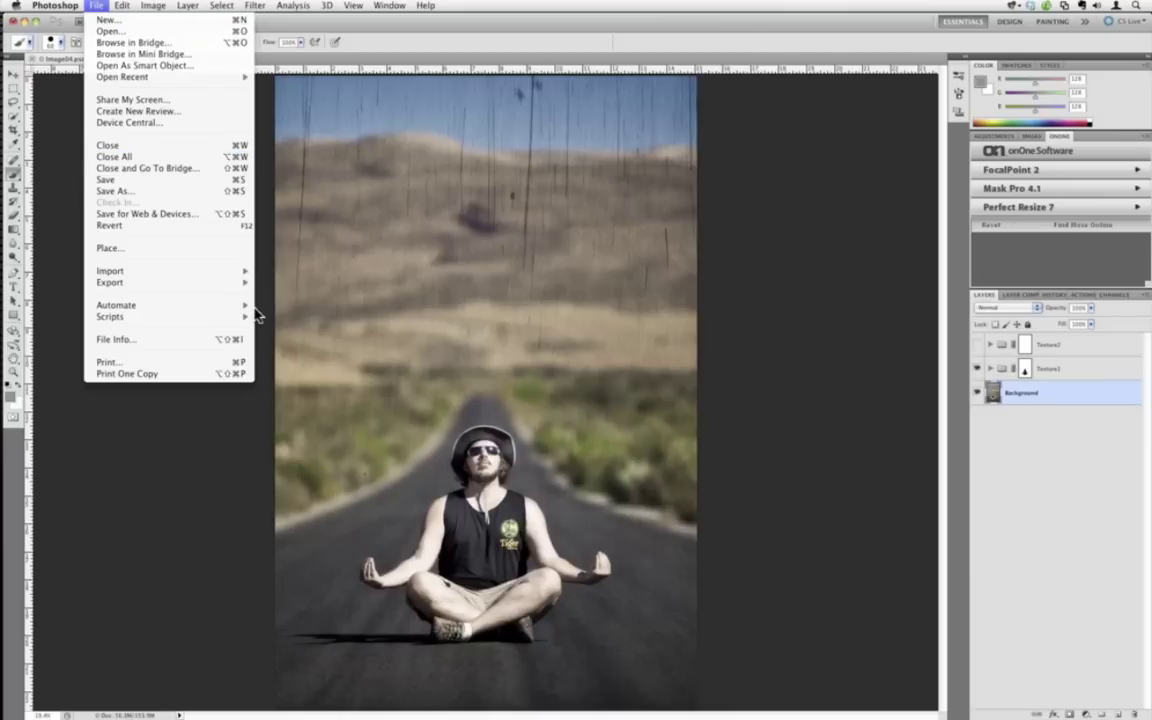
mouse_move(246, 305)
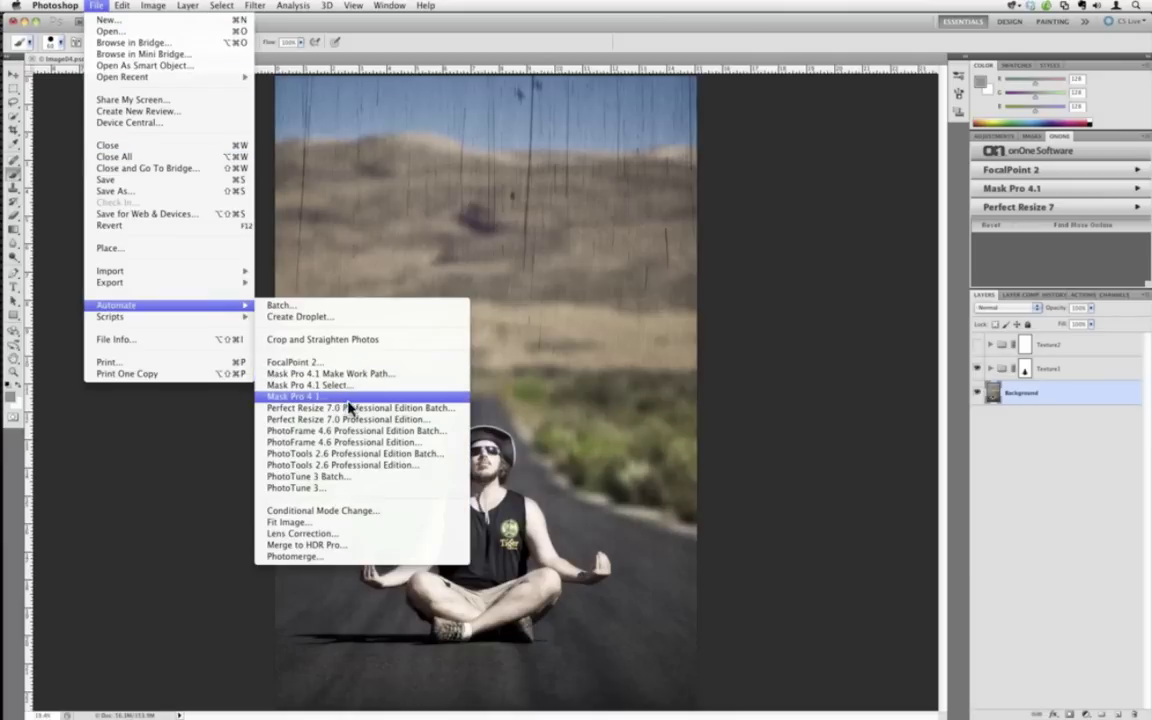
left_click(371, 444)
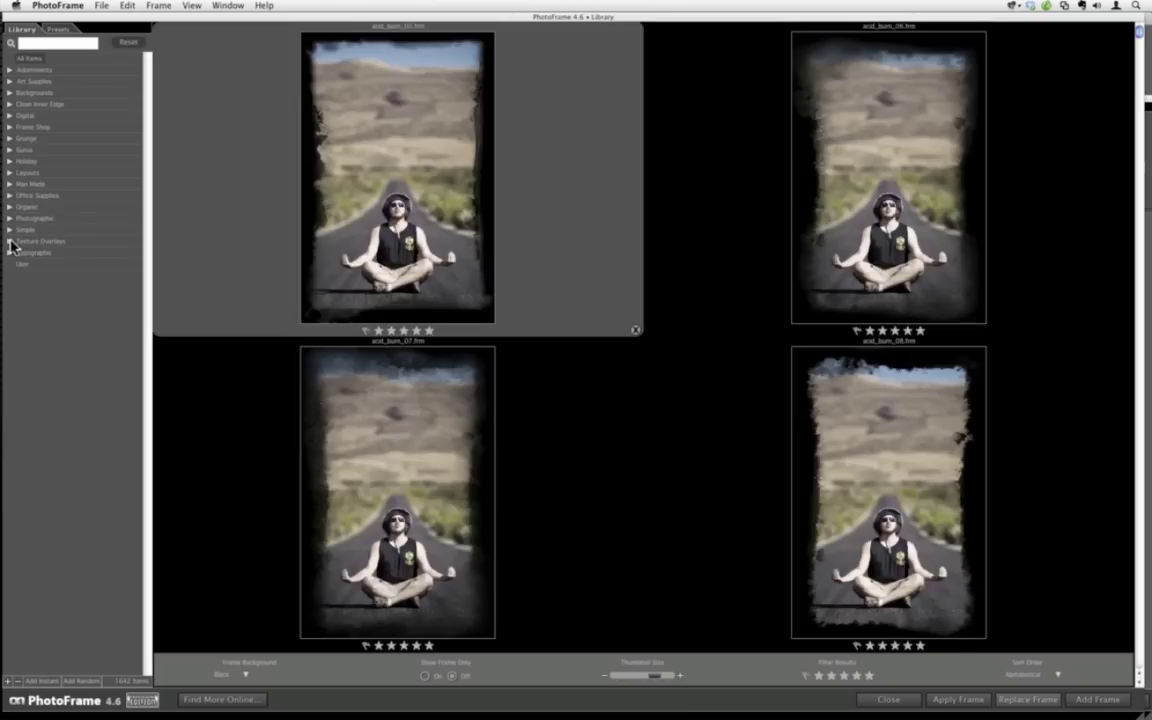
left_click(10, 243)
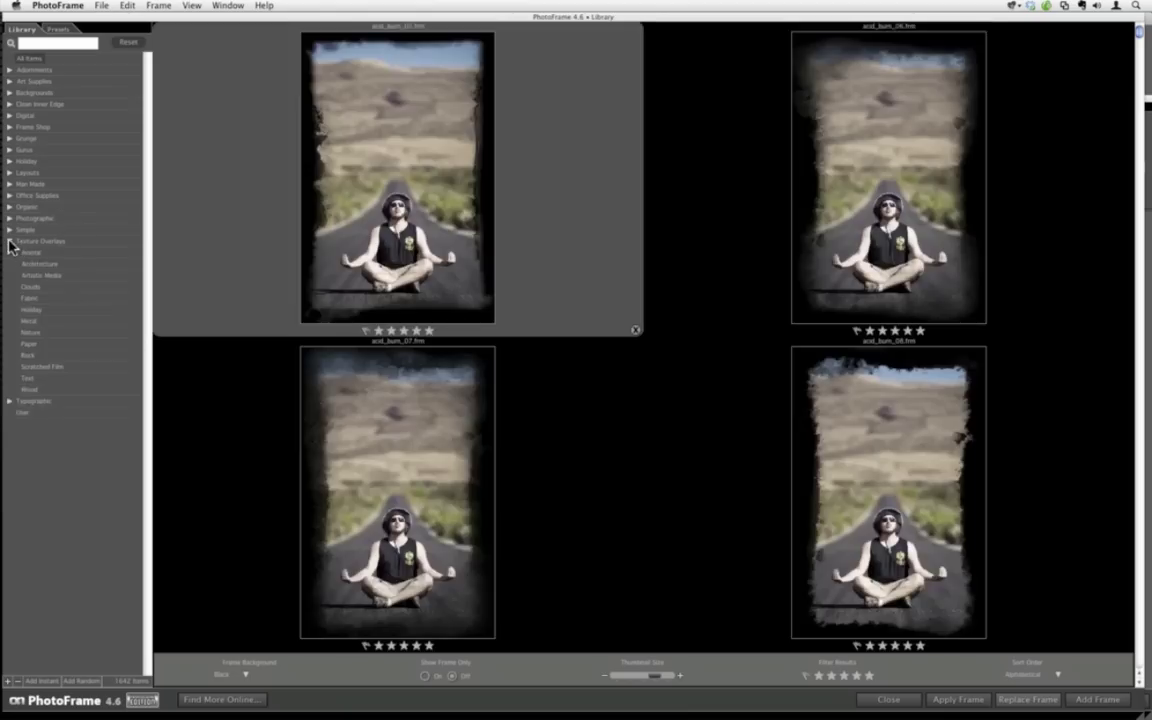
left_click(33, 379)
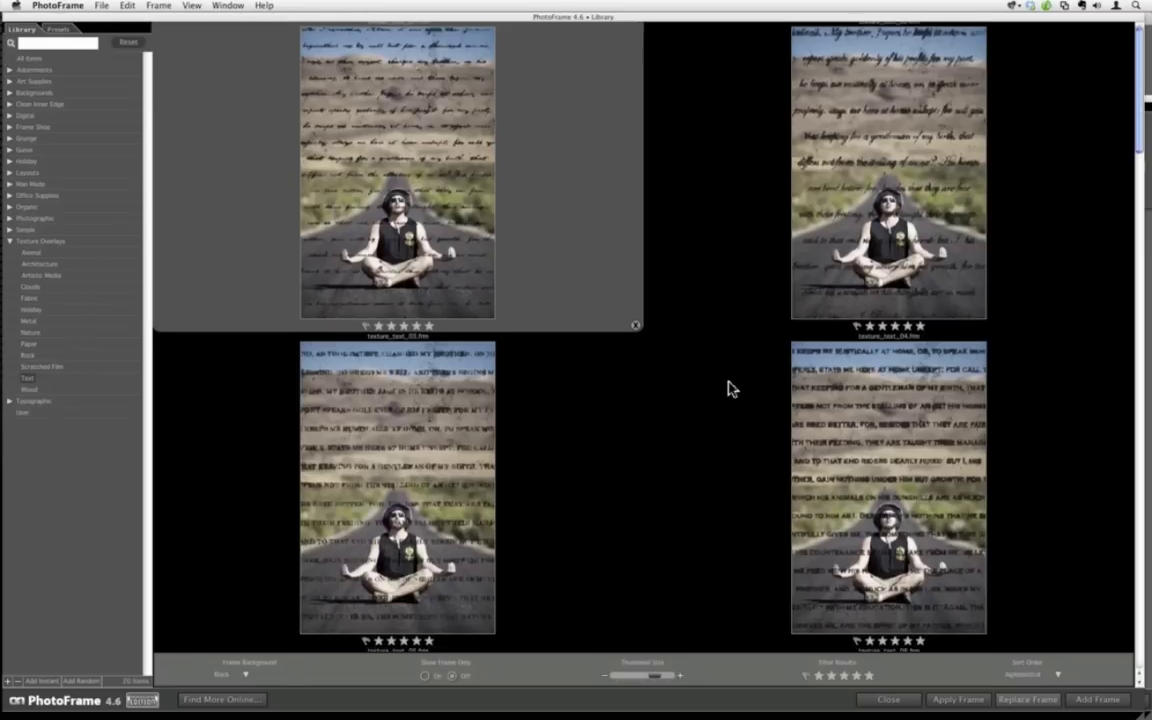
Examine the text texture overlays previewed on the photo, and leave PhotoFrame without adding a frame.
scroll(728, 388, "down", 5)
scroll(724, 390, "up", 1)
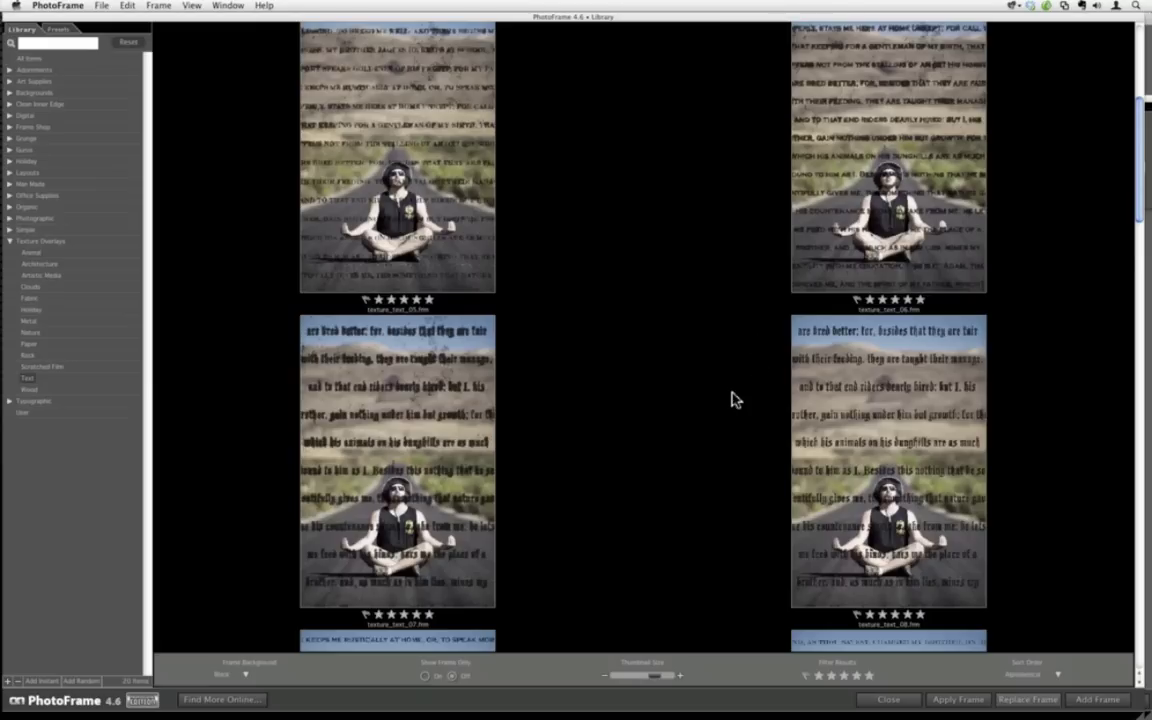
scroll(734, 400, "down", 3)
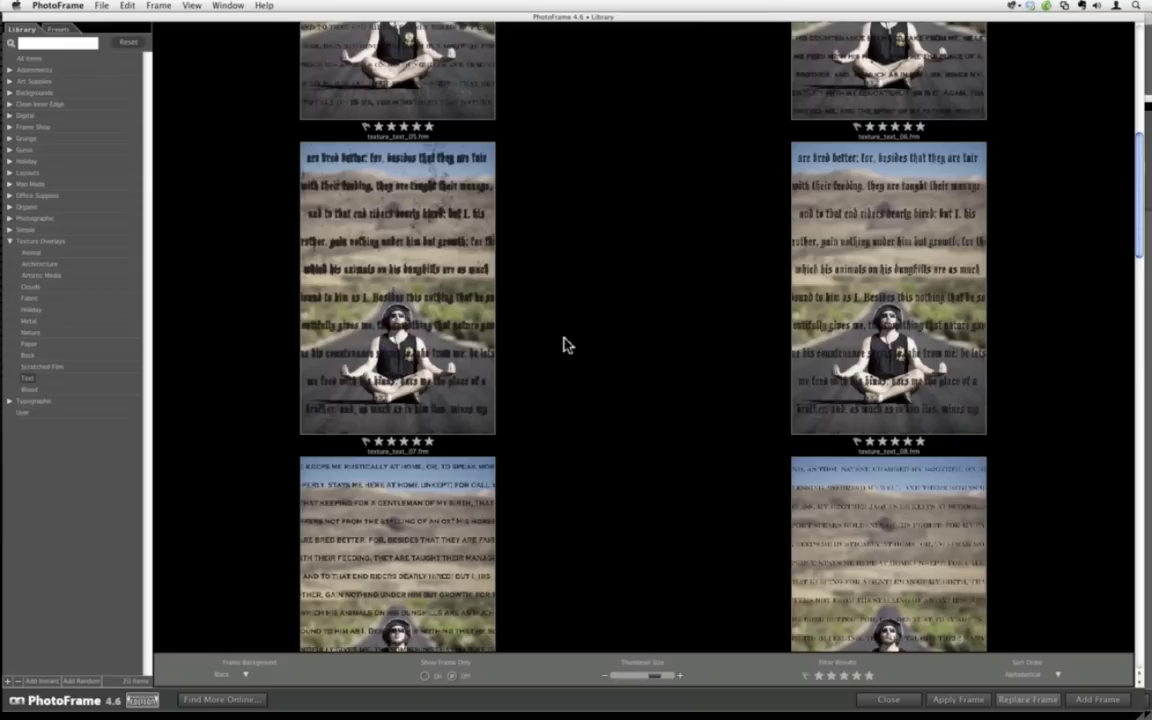
scroll(563, 345, "down", 3)
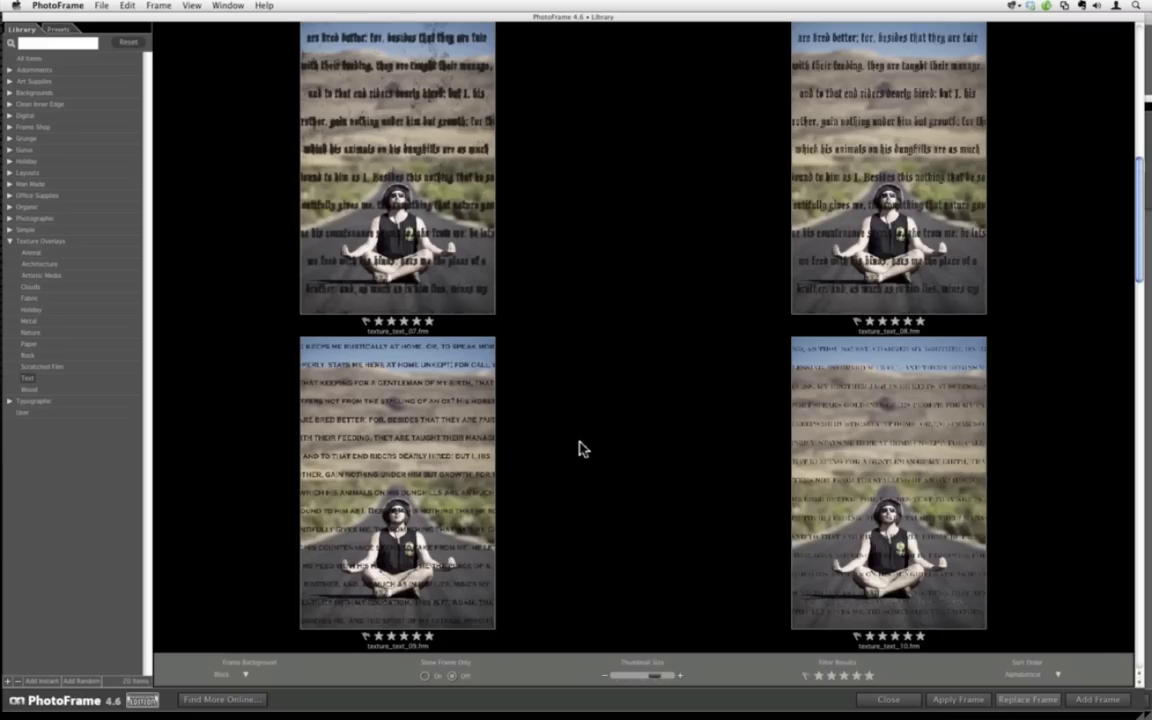
scroll(583, 450, "up", 1)
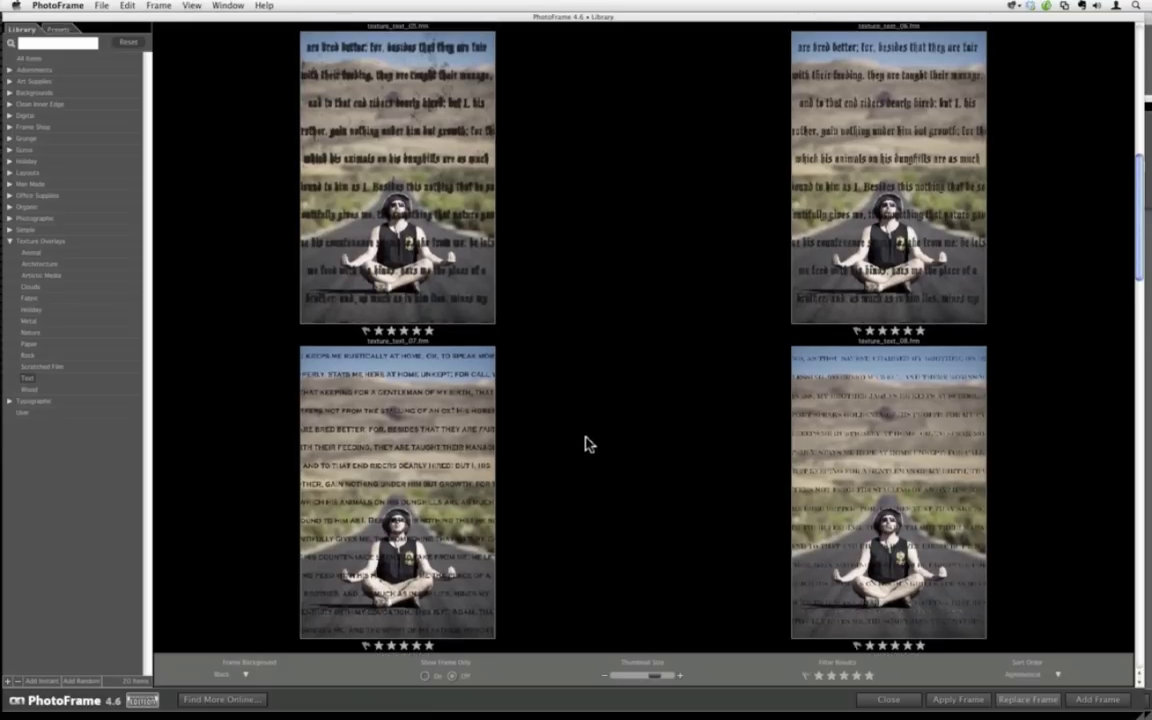
scroll(588, 444, "up", 2)
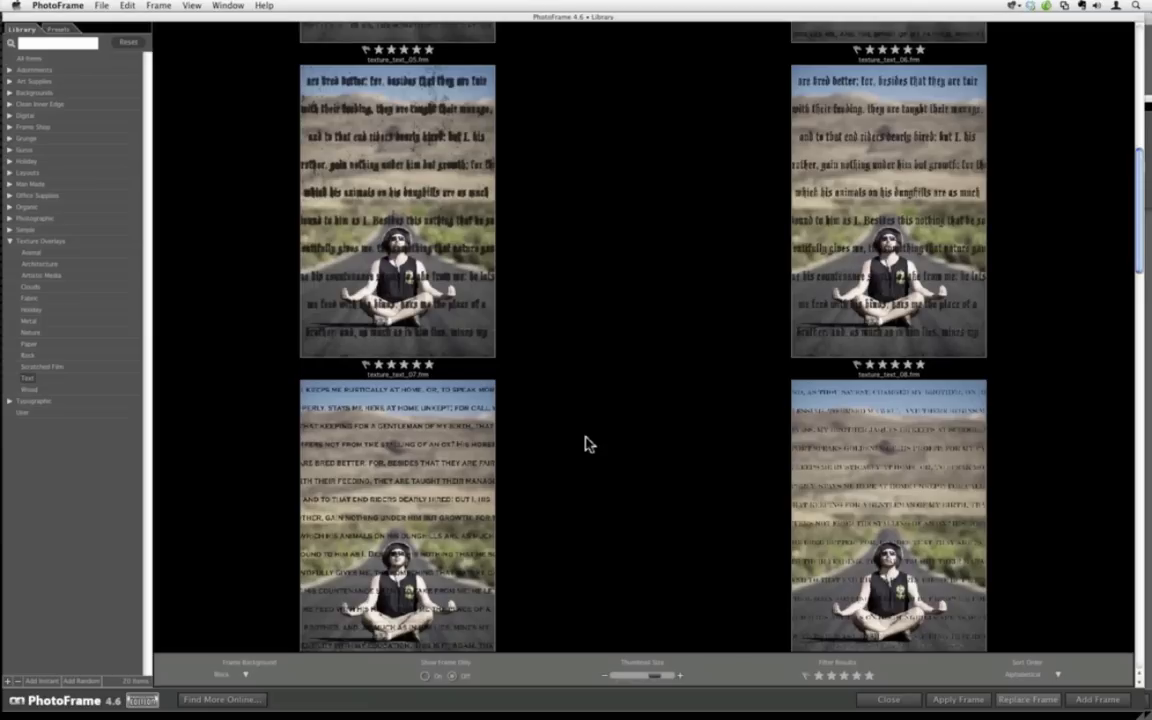
scroll(588, 445, "up", 2)
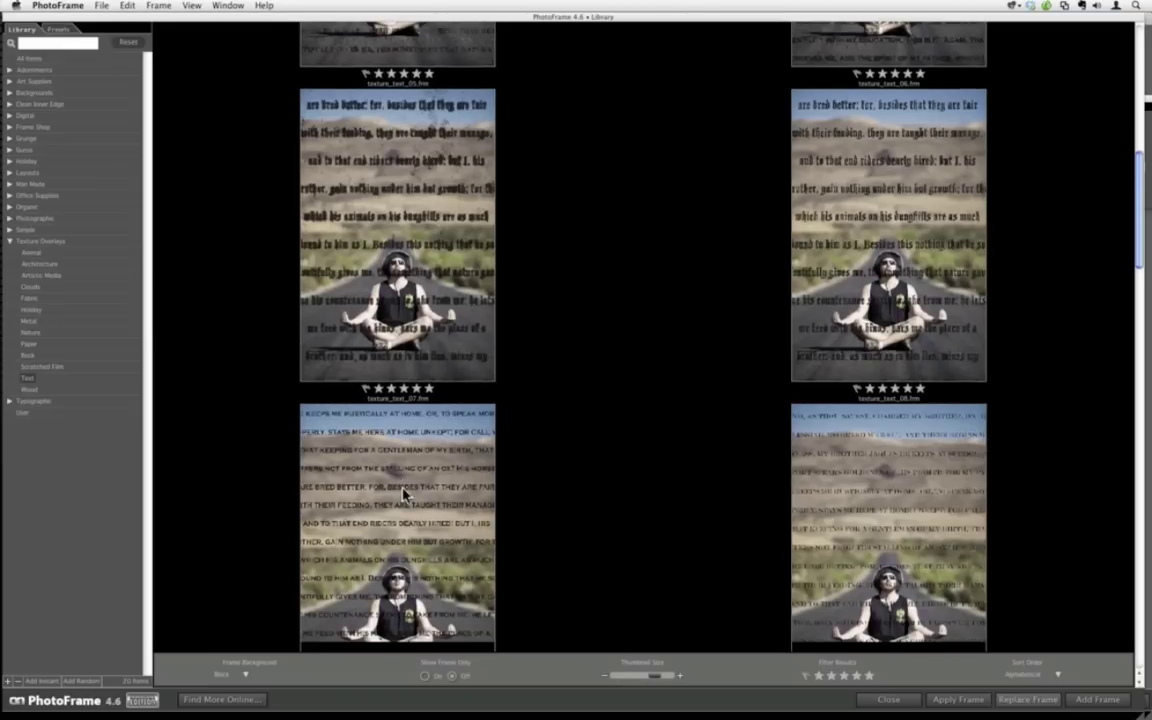
scroll(404, 494, "up", 2)
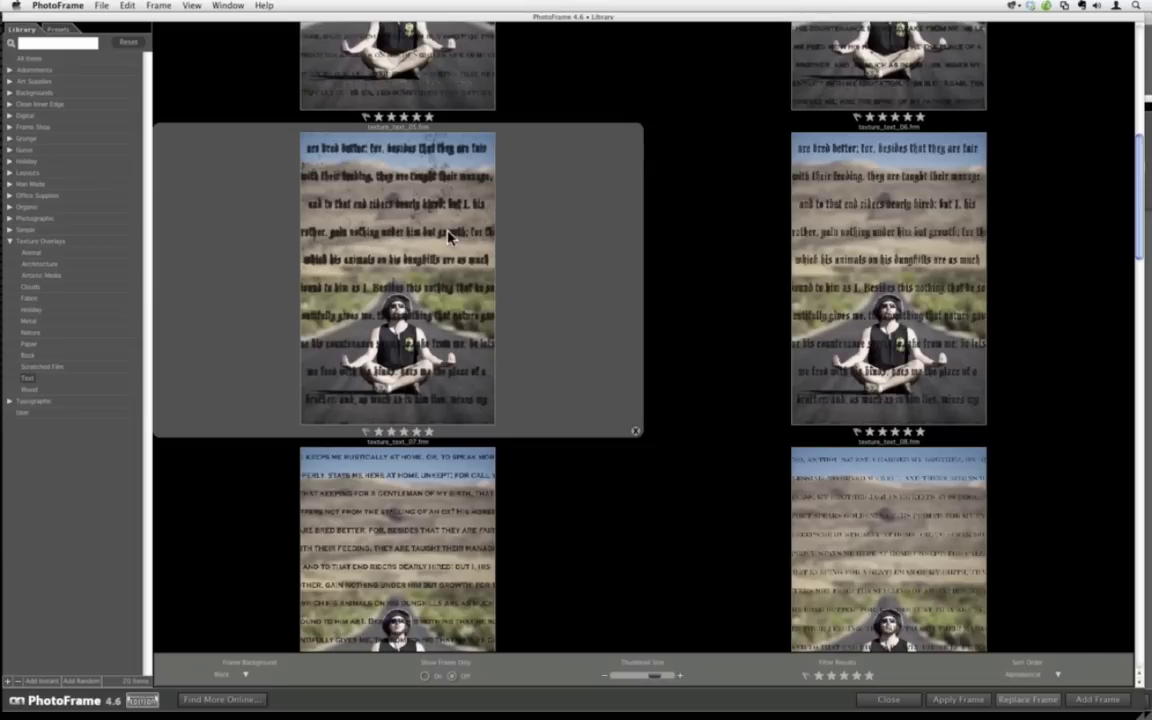
left_click(886, 700)
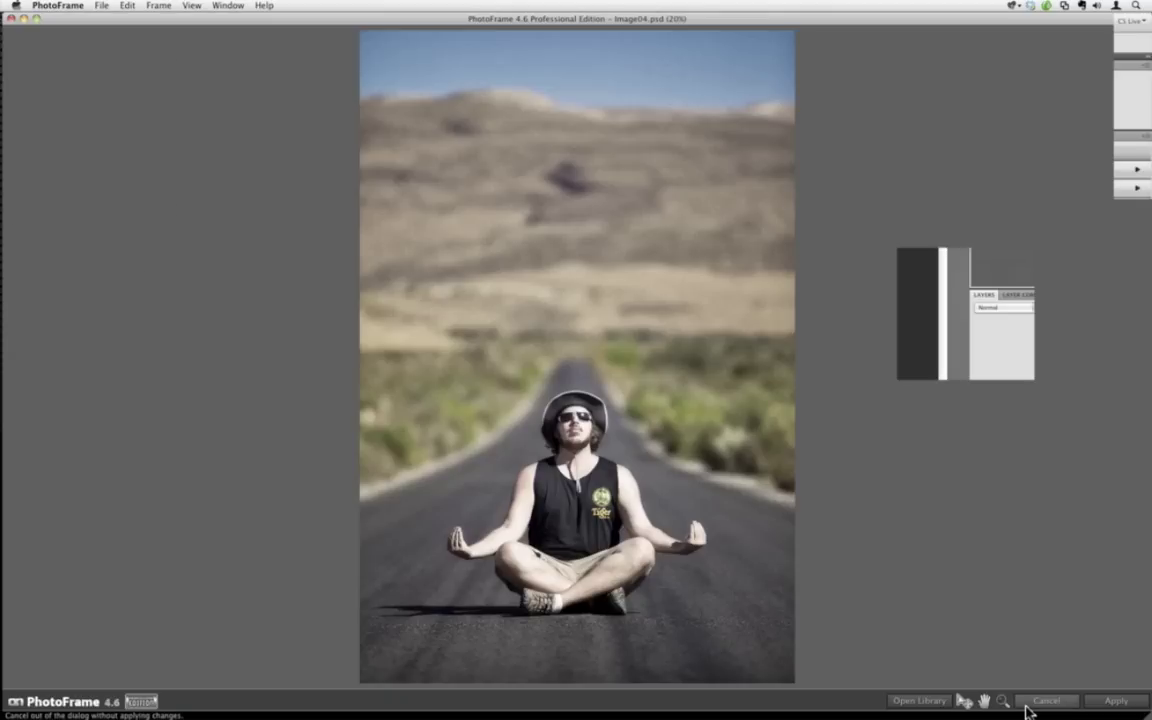
left_click(1028, 706)
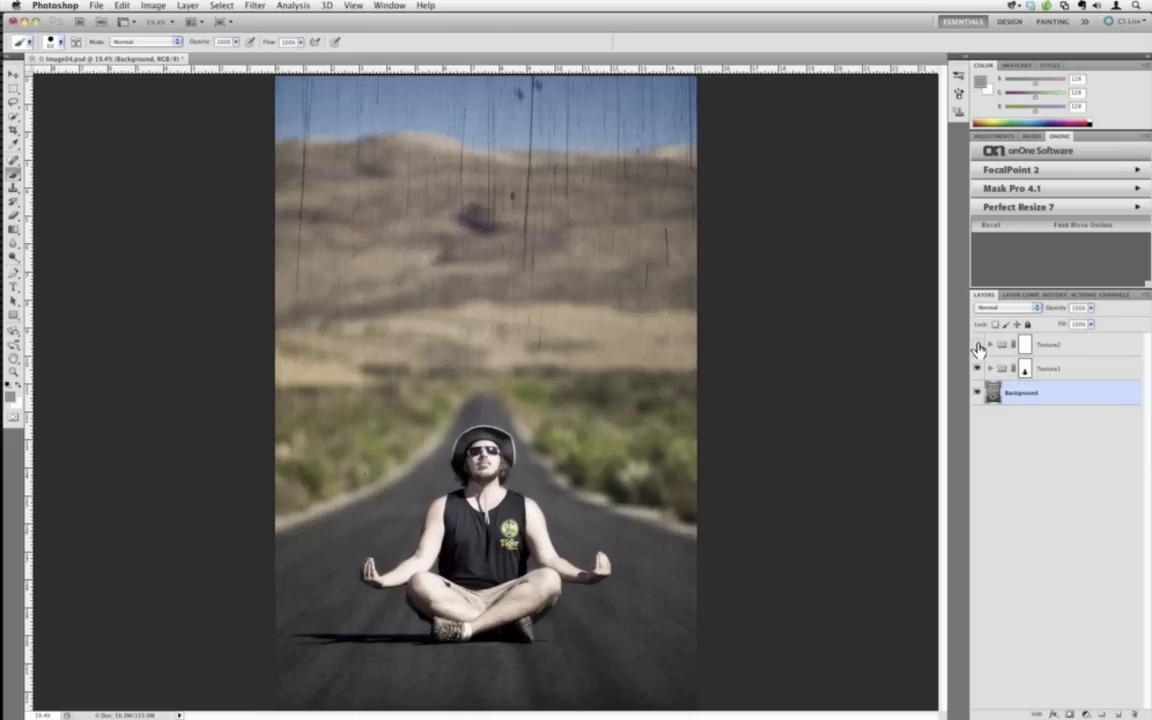
Show the Texture2 text group and brush black on its mask to remove the lettering from the seated man's head, torso, arms and legs.
left_click(978, 345)
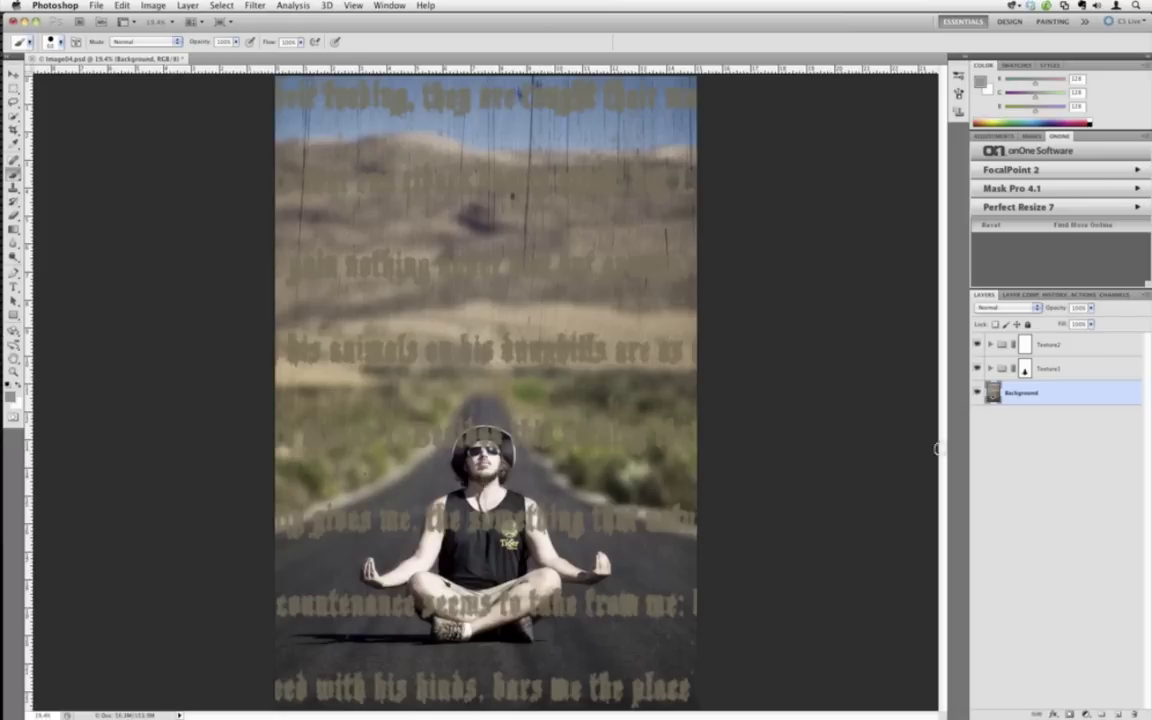
left_click(1025, 350)
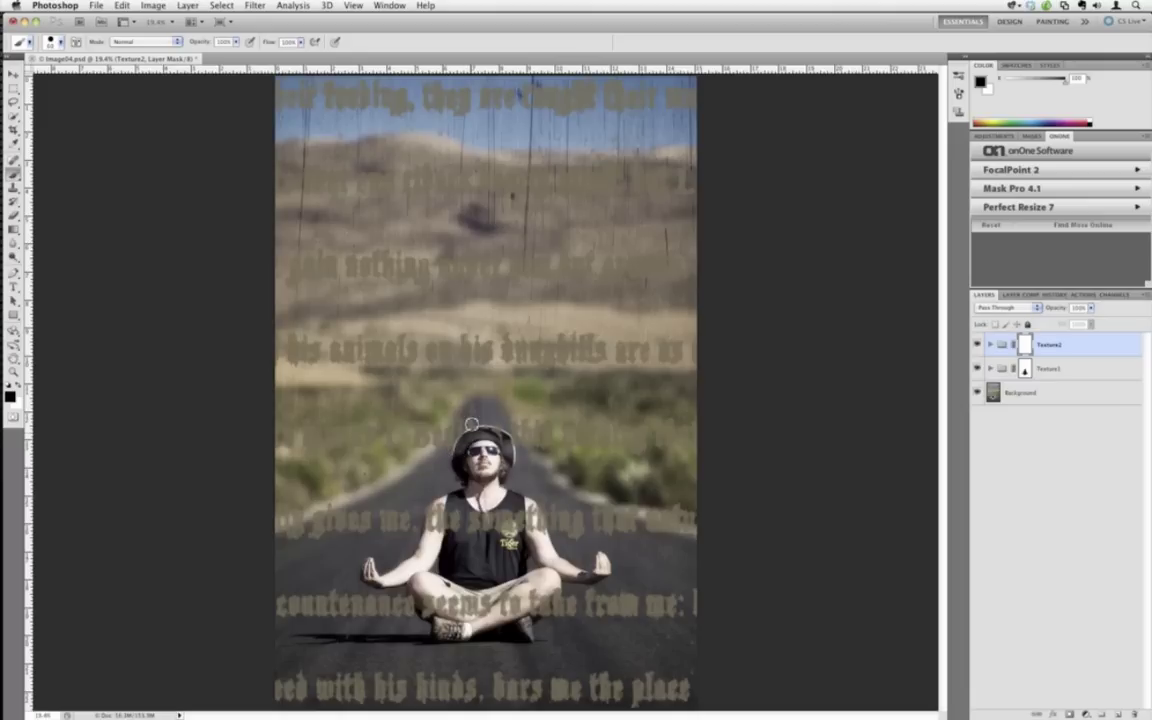
left_click_drag(453, 486, 430, 525)
mouse_move(416, 603)
left_mouse_down()
mouse_move(364, 585)
mouse_move(437, 609)
mouse_move(431, 632)
mouse_move(452, 606)
mouse_move(480, 604)
mouse_move(472, 586)
mouse_move(506, 620)
mouse_move(530, 600)
mouse_move(510, 621)
mouse_move(566, 600)
left_mouse_up()
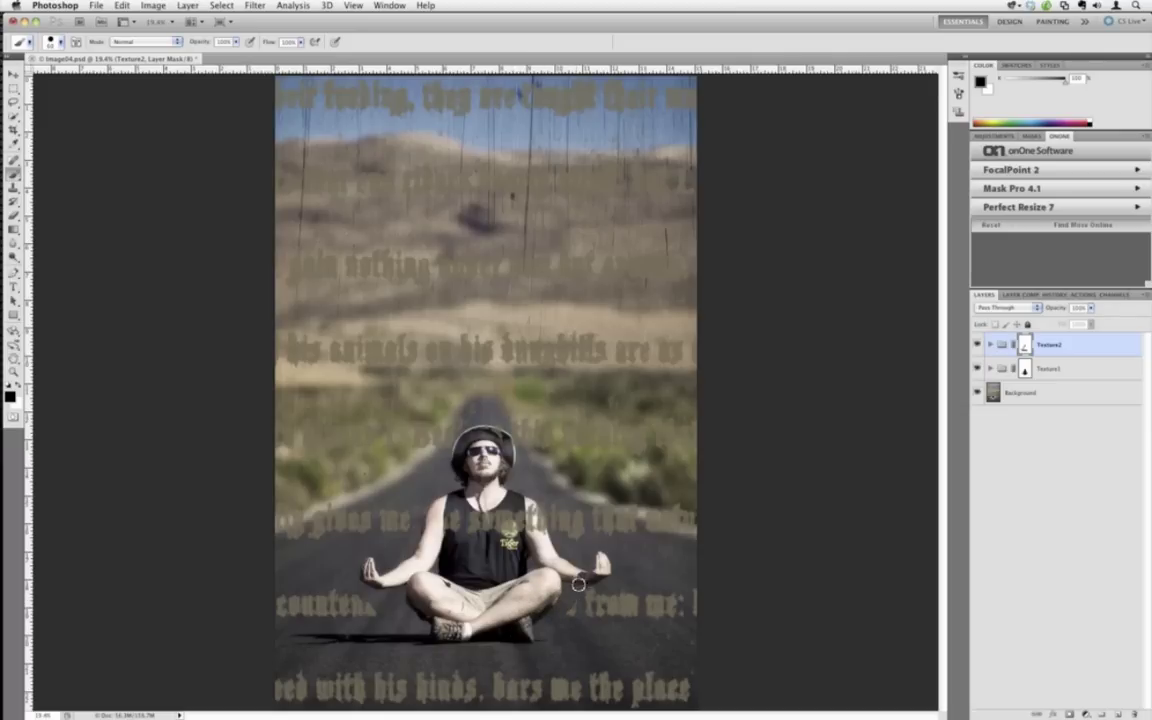
mouse_move(597, 576)
left_mouse_down()
mouse_move(598, 600)
mouse_move(605, 578)
left_mouse_up()
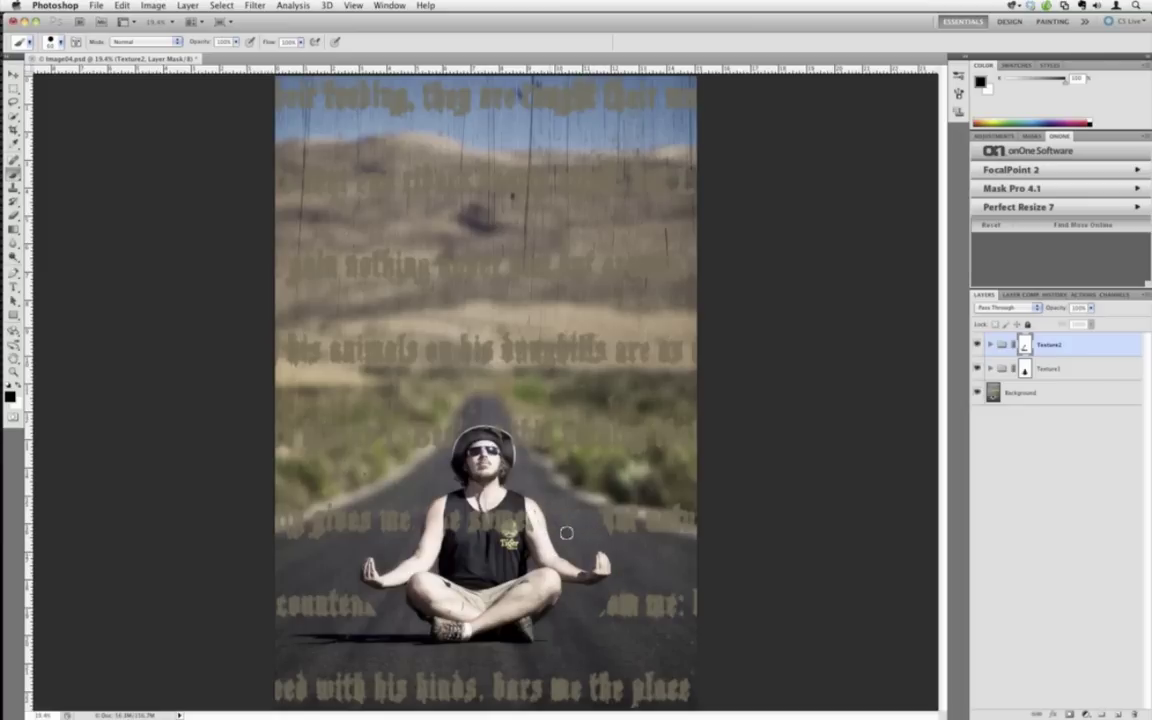
left_click_drag(563, 532, 535, 522)
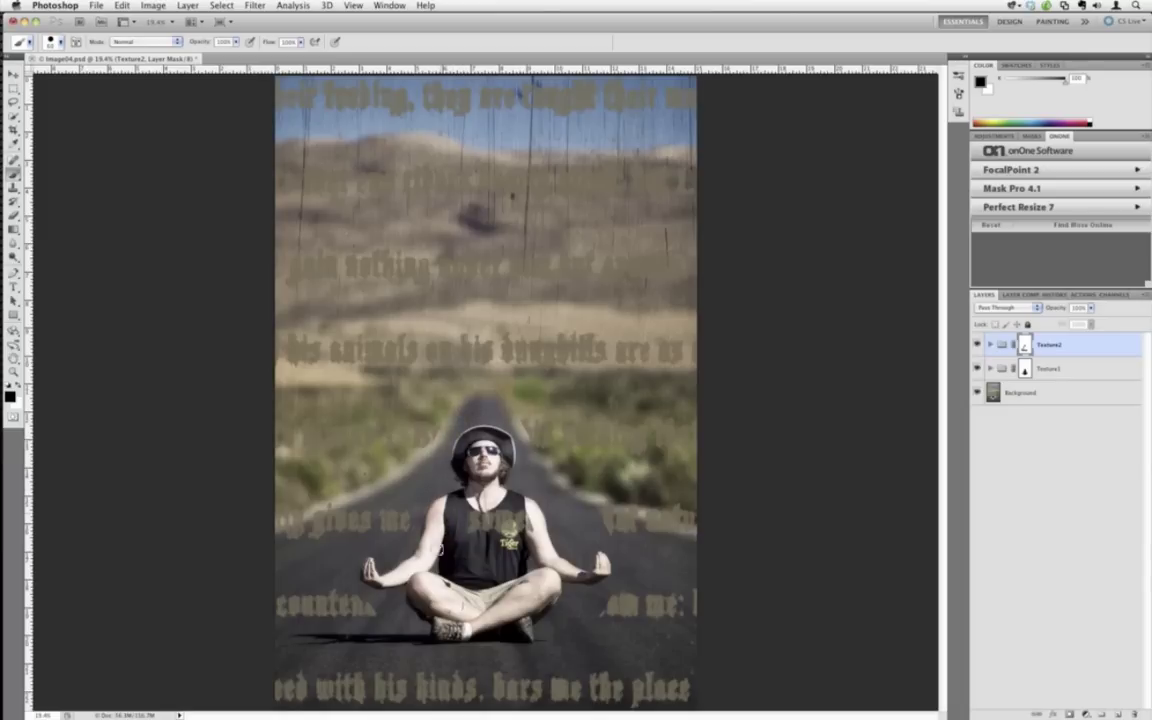
mouse_move(440, 466)
left_mouse_down()
mouse_move(494, 520)
mouse_move(526, 528)
left_mouse_up()
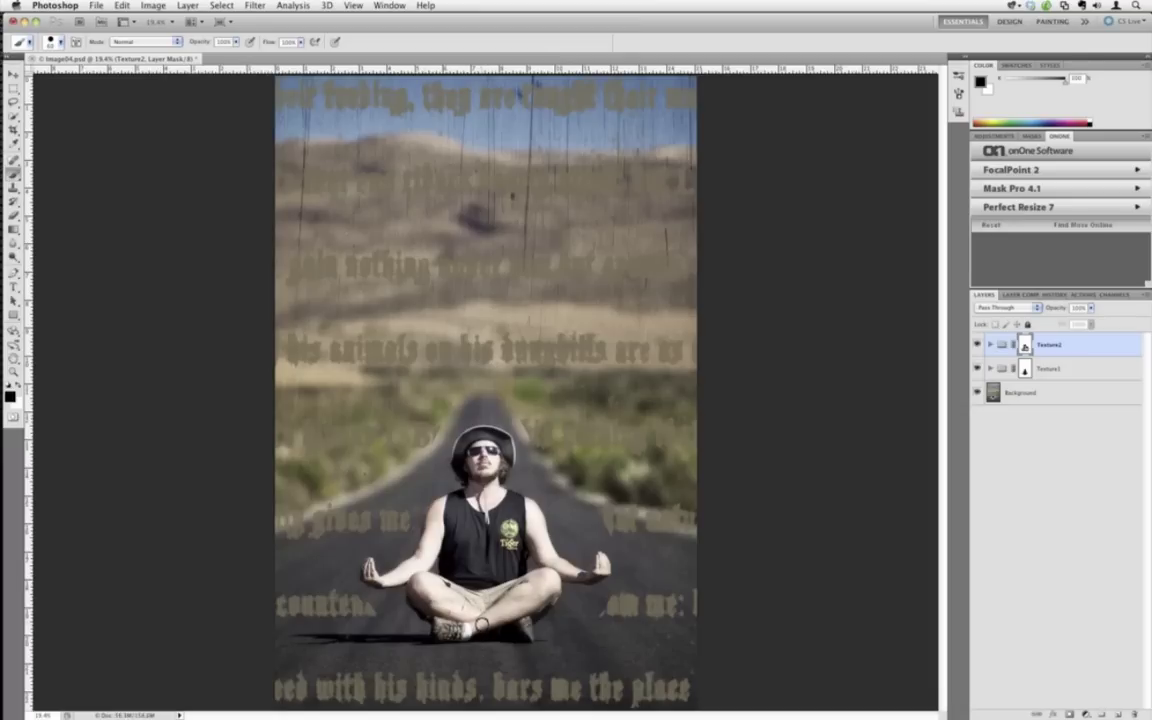
Stretch the Texture2 group vertically past the photo's upper and lower edges to about 104.5% height, and return to the Brush tool.
key("super+t")
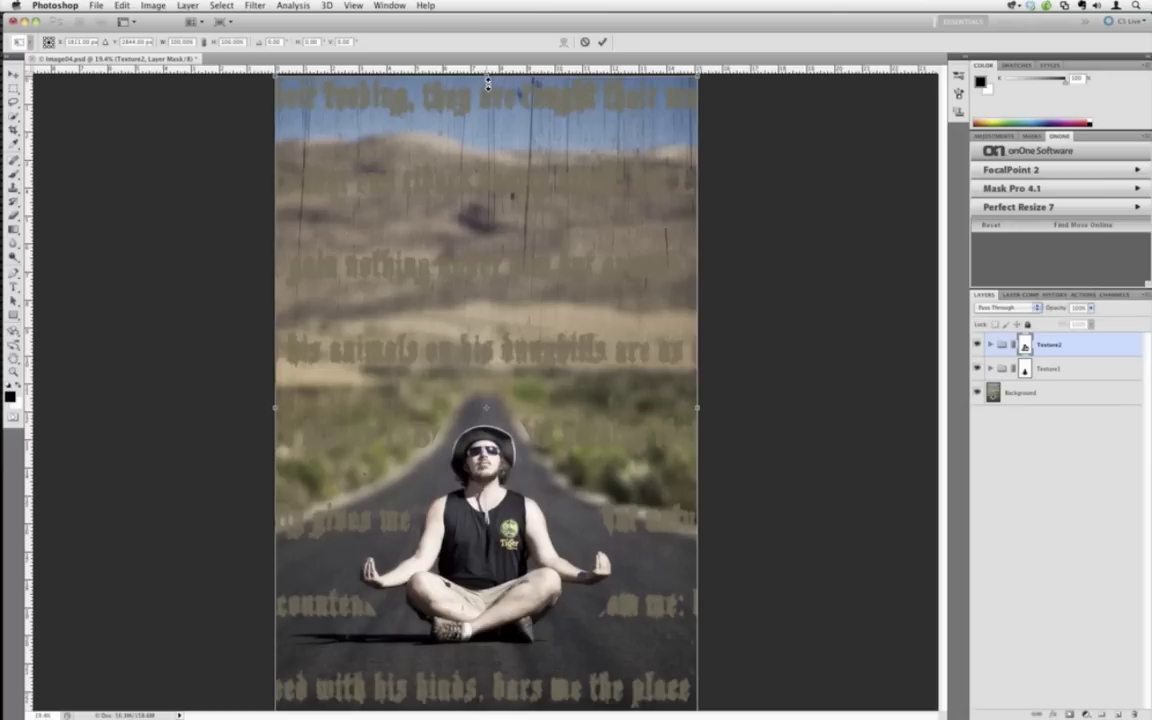
left_click_drag(488, 84, 487, 55)
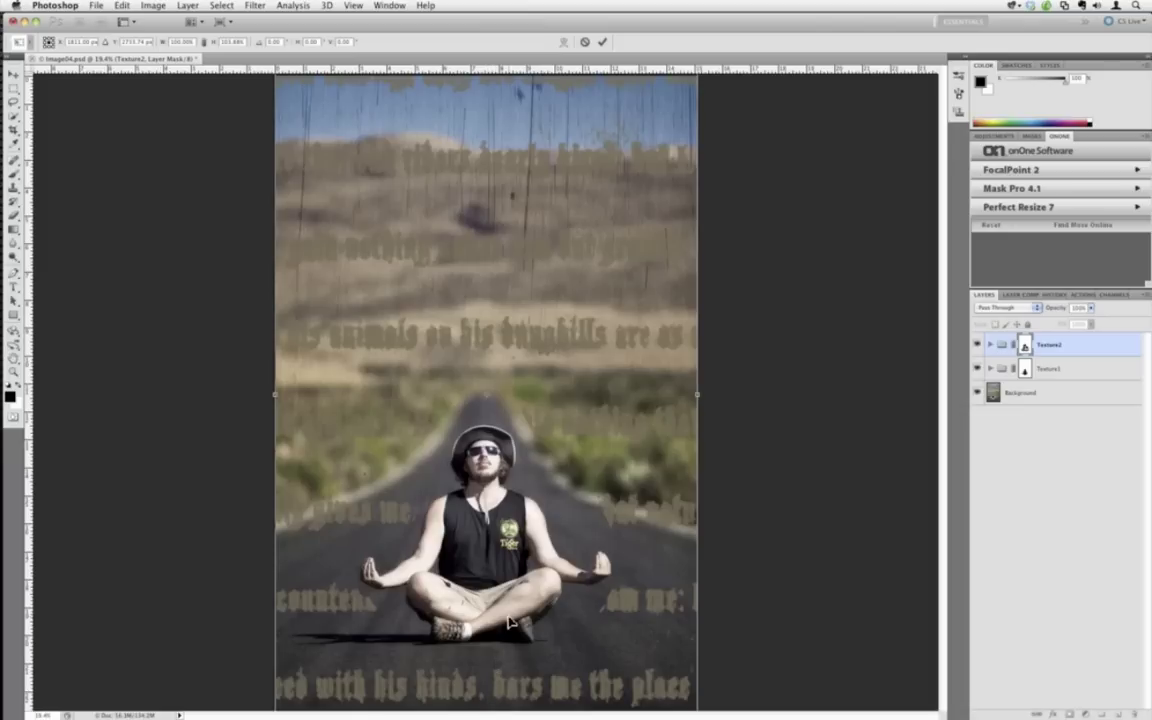
key("super+minus")
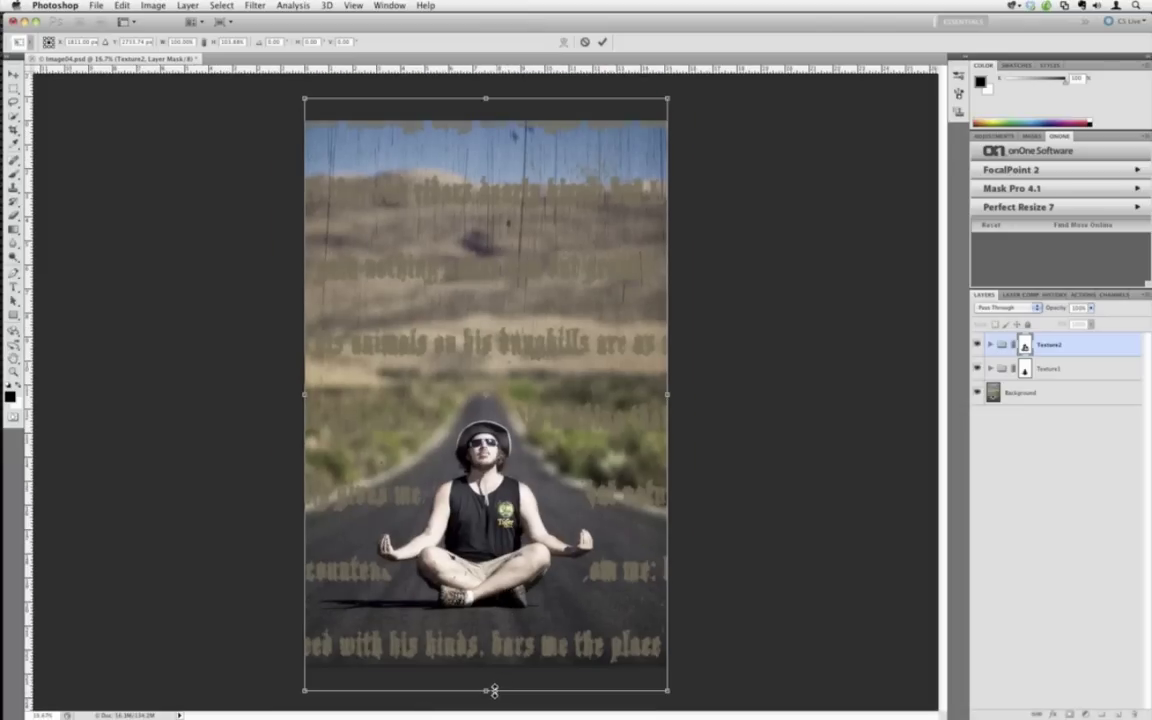
mouse_move(486, 690)
left_mouse_down()
mouse_move(486, 672)
mouse_move(487, 698)
left_mouse_up()
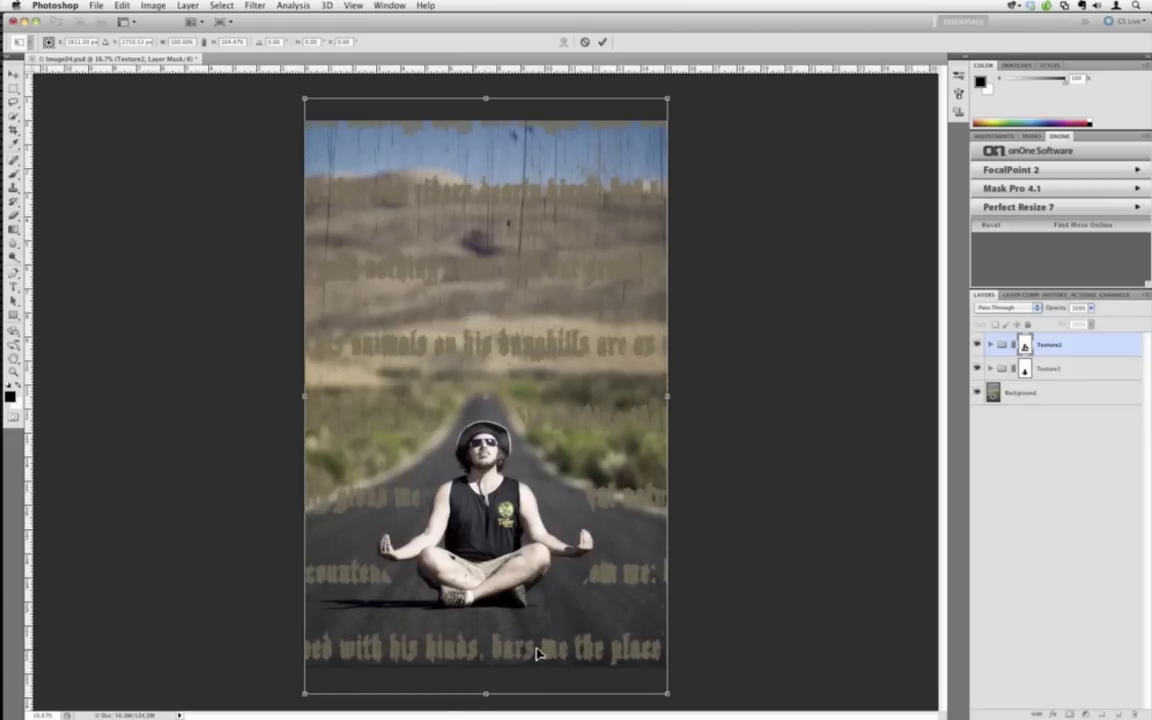
key("Return")
key("b")
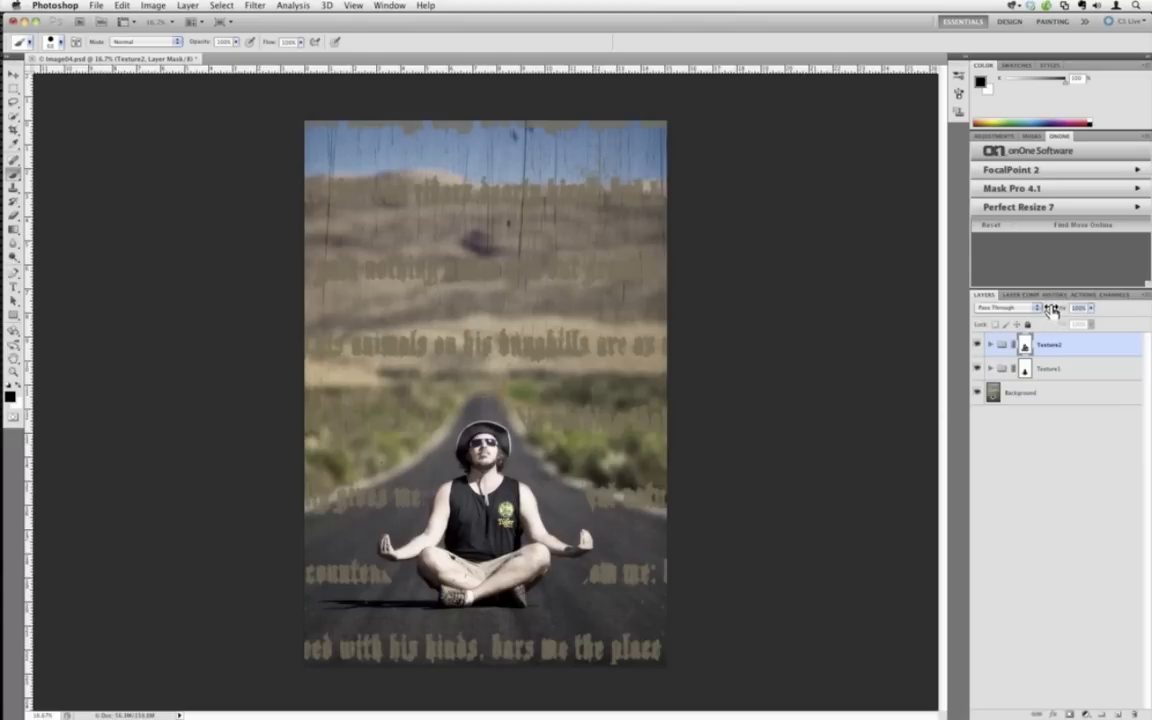
Lower the Texture2 group's opacity to 73% and enlarge the brush.
left_click_drag(1053, 311, 1037, 311)
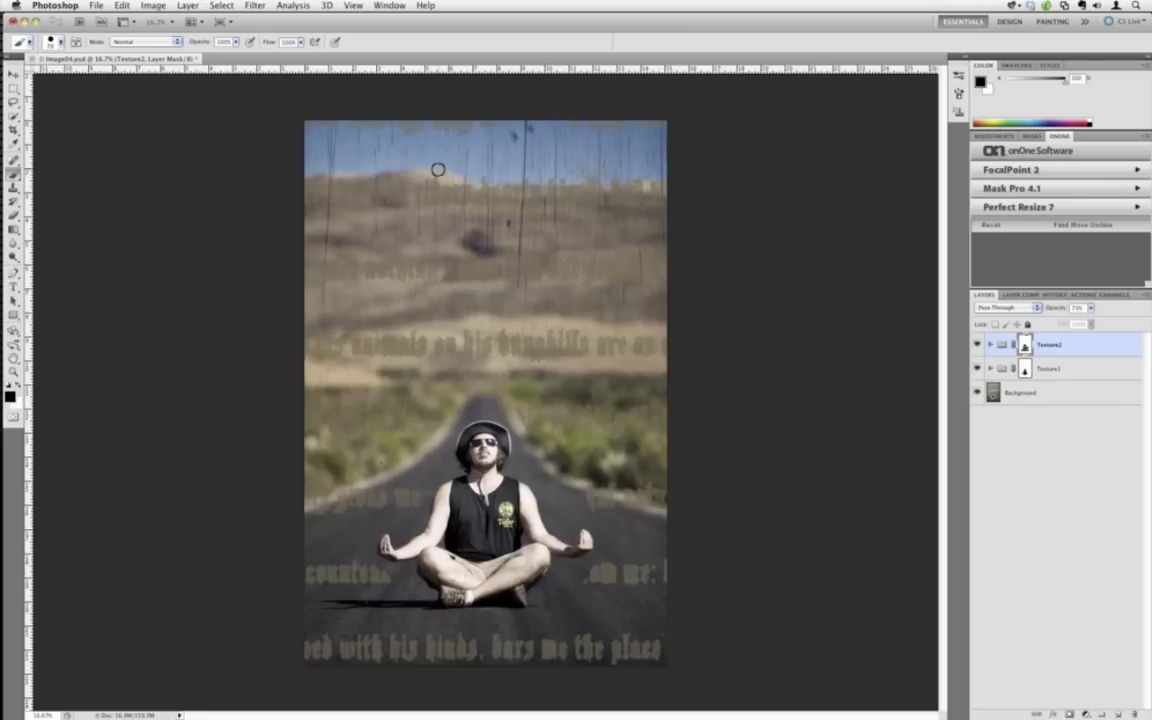
key("bracketright")
key("bracketright")
key("bracketright")
key("bracketright")
key("bracketright")
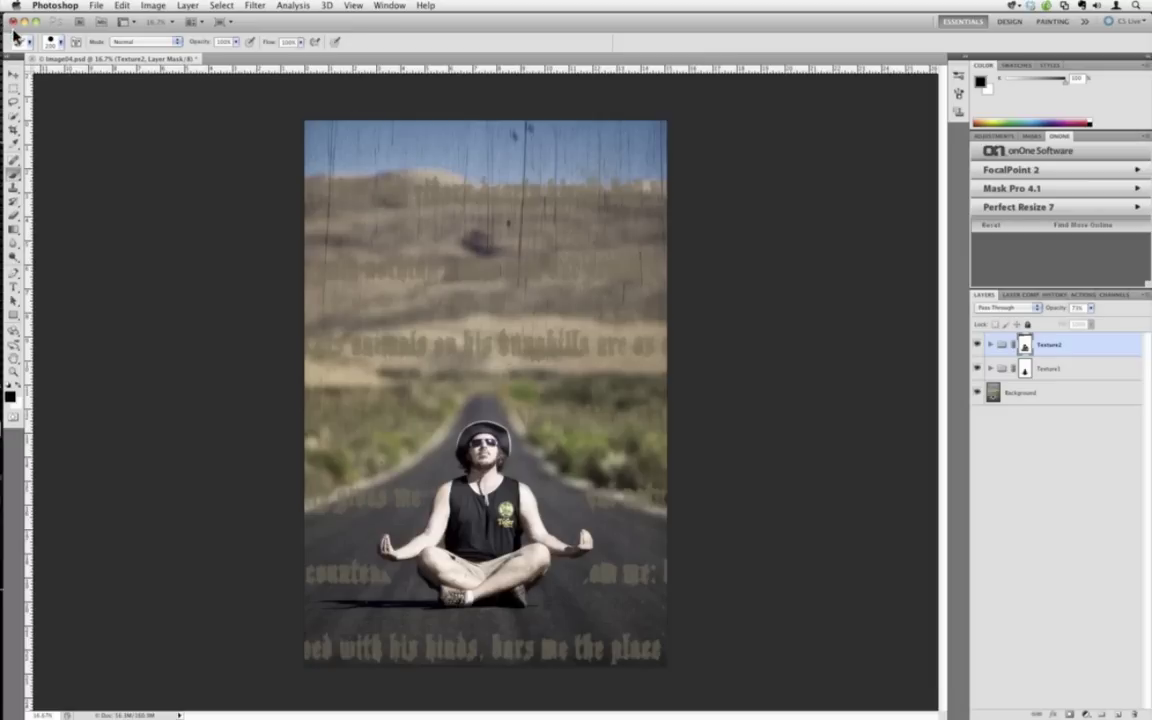
Close Image04.psd without saving, and preview the wallpattern01.jpg and wallpattern02.jpg wall textures in Finder's PF Texture Overlays folder.
left_click(32, 59)
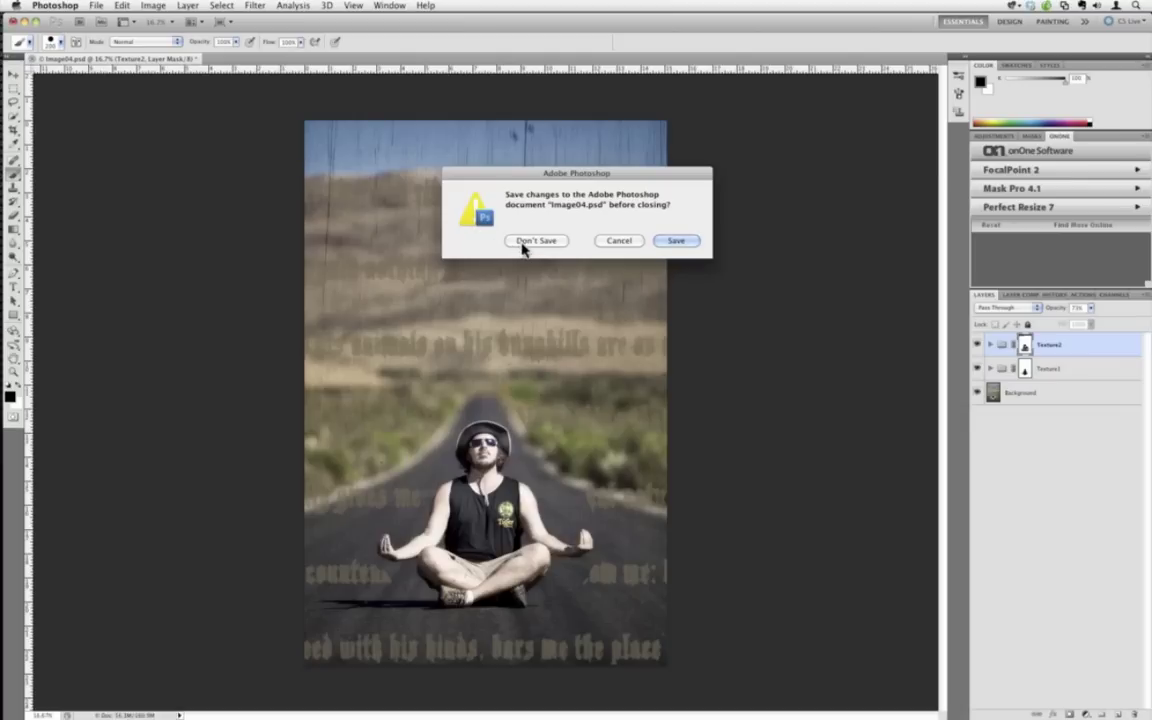
left_click(521, 248)
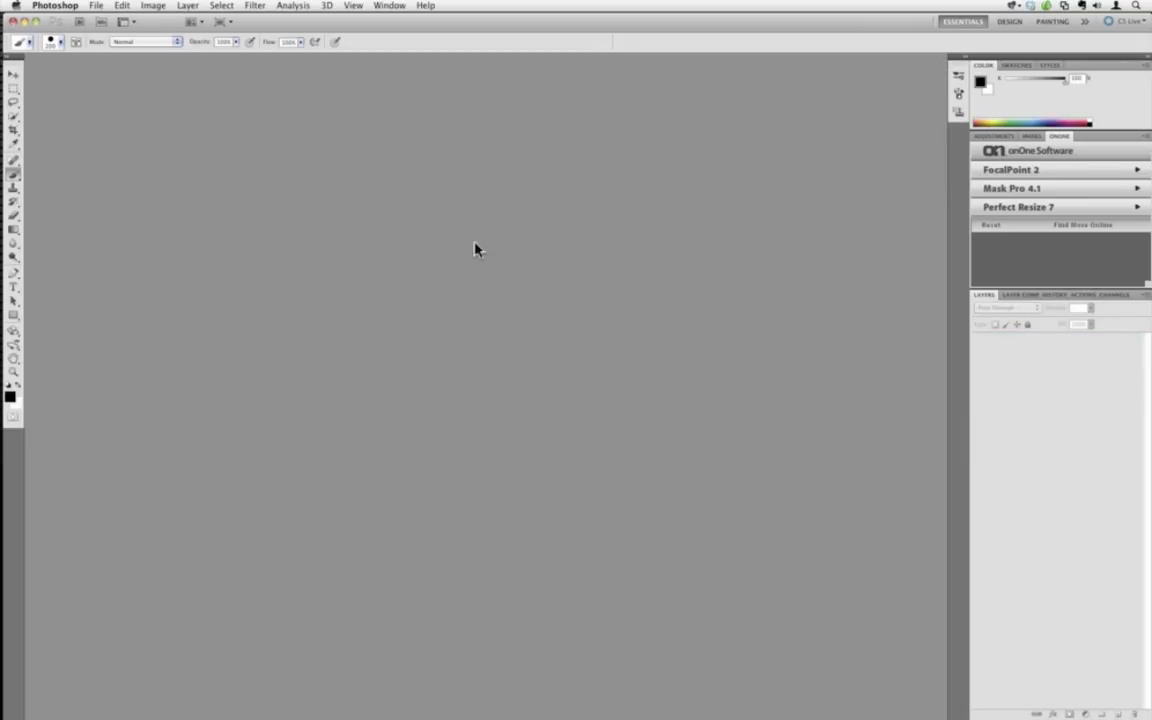
left_click(8, 162)
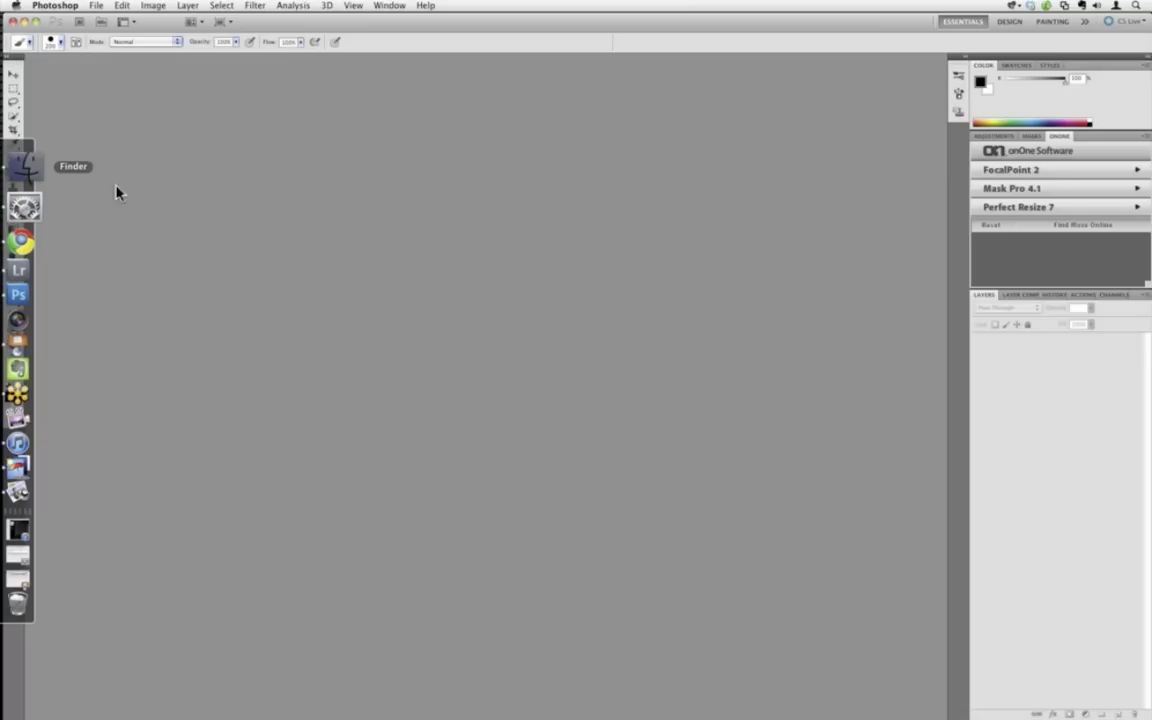
left_click(555, 292)
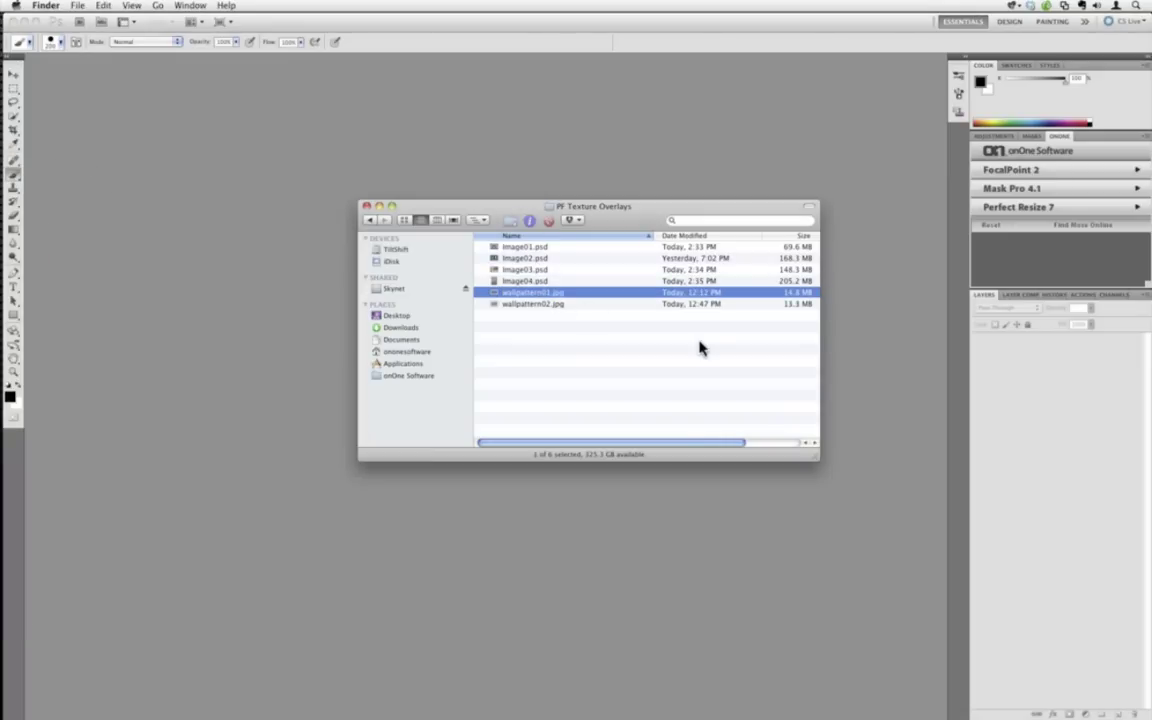
key("space")
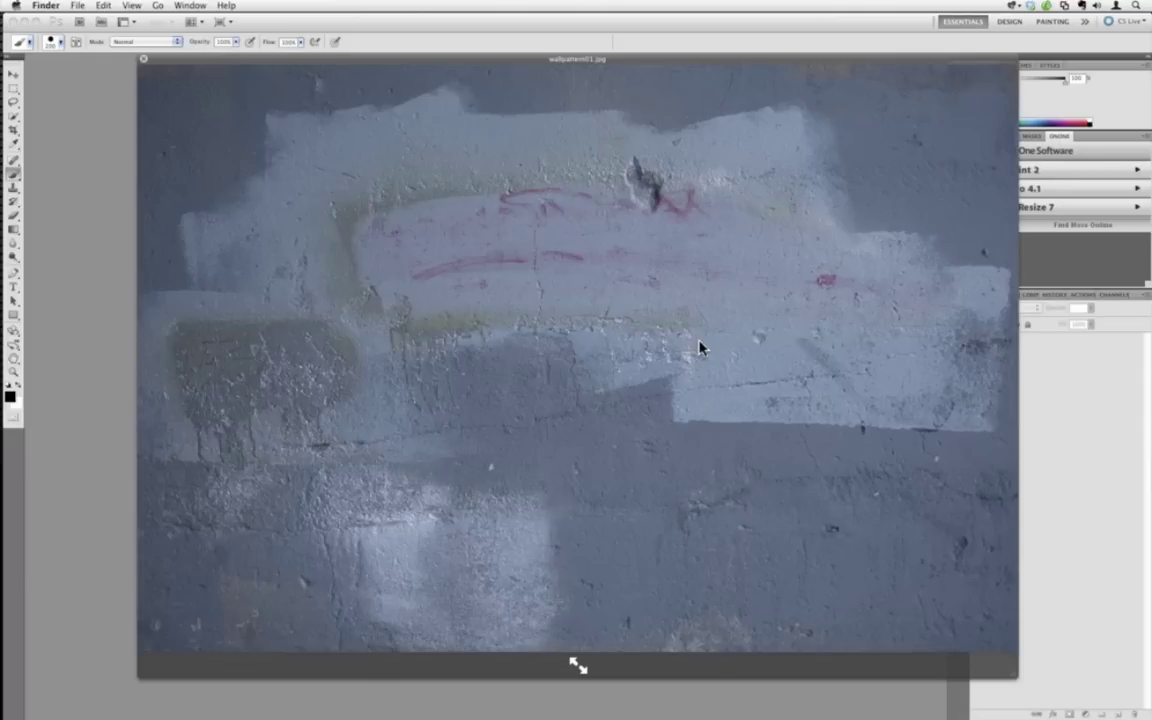
key("Down")
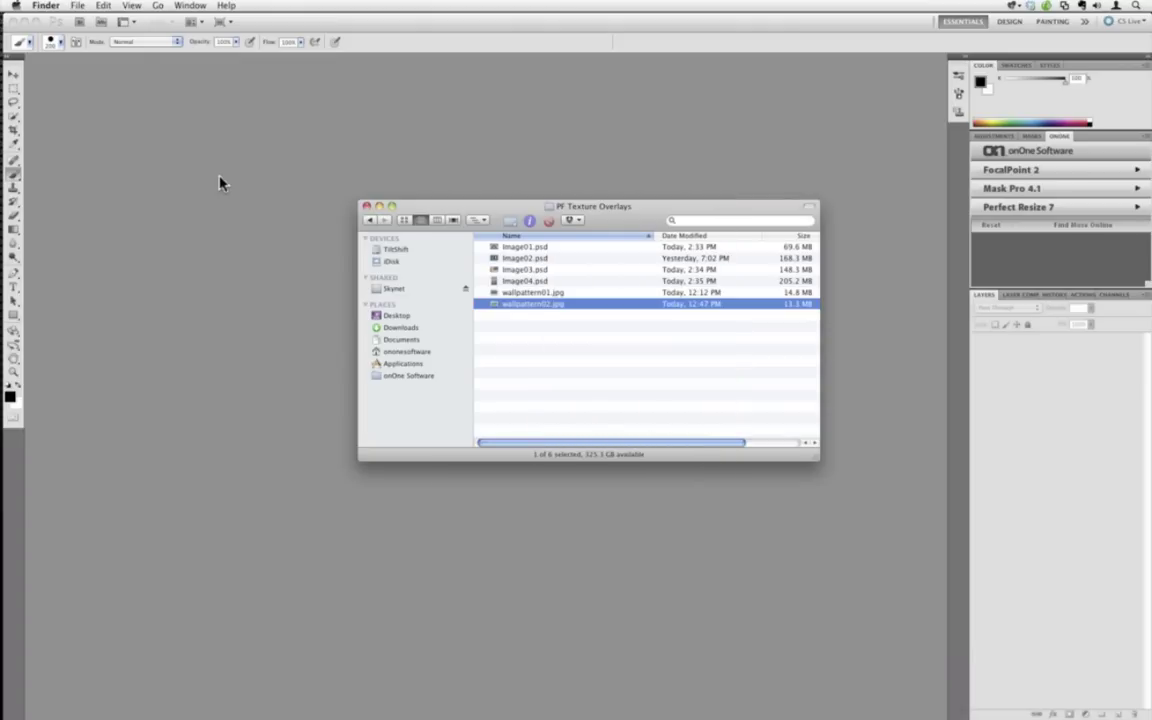
key("super+h")
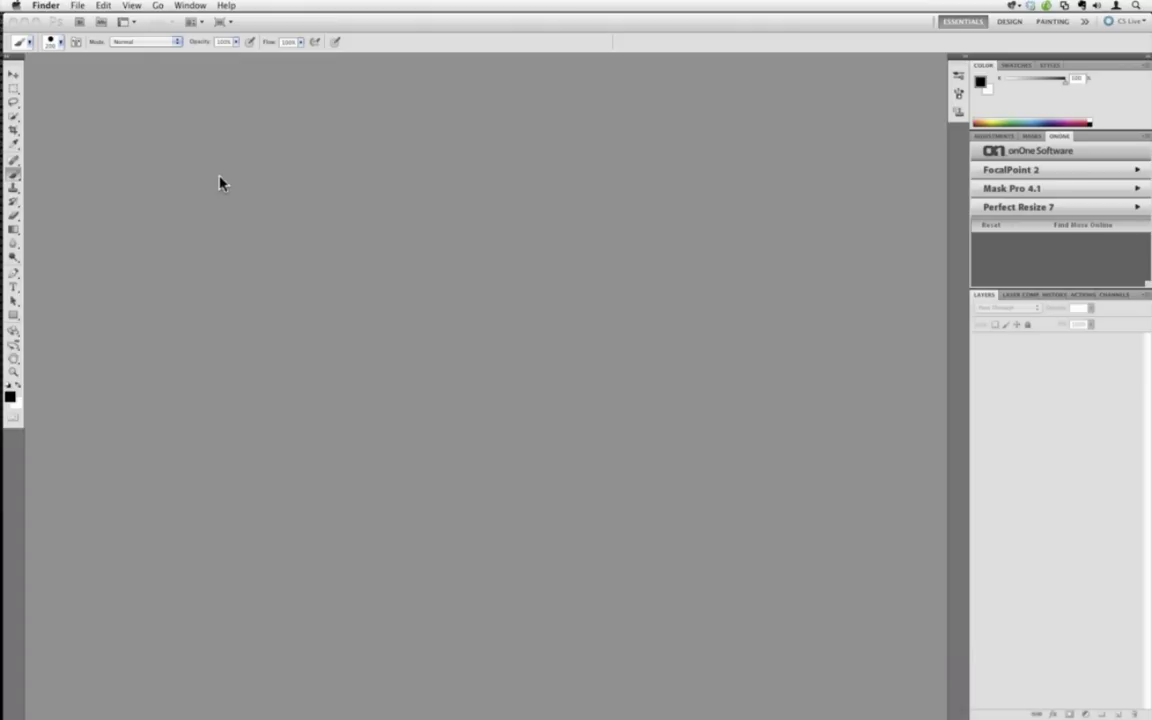
Open Image01.psd from Finder in Photoshop and launch PhotoFrame 4.6 Professional Edition on it.
left_click(15, 160)
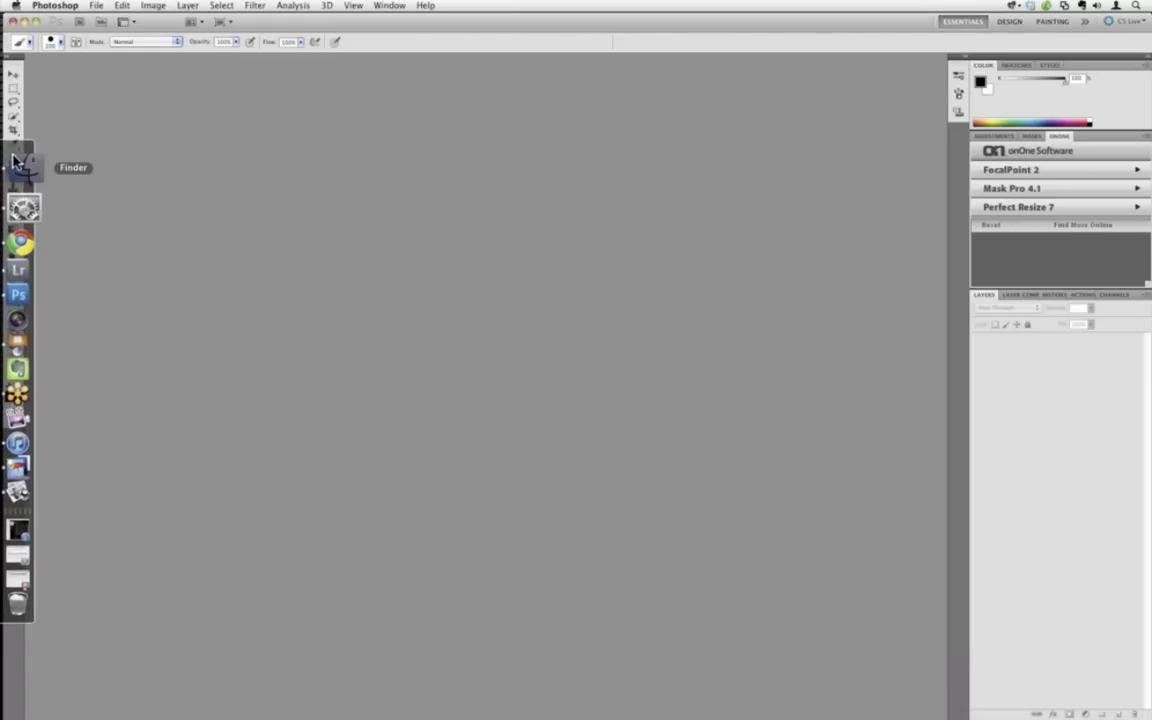
left_click(22, 260)
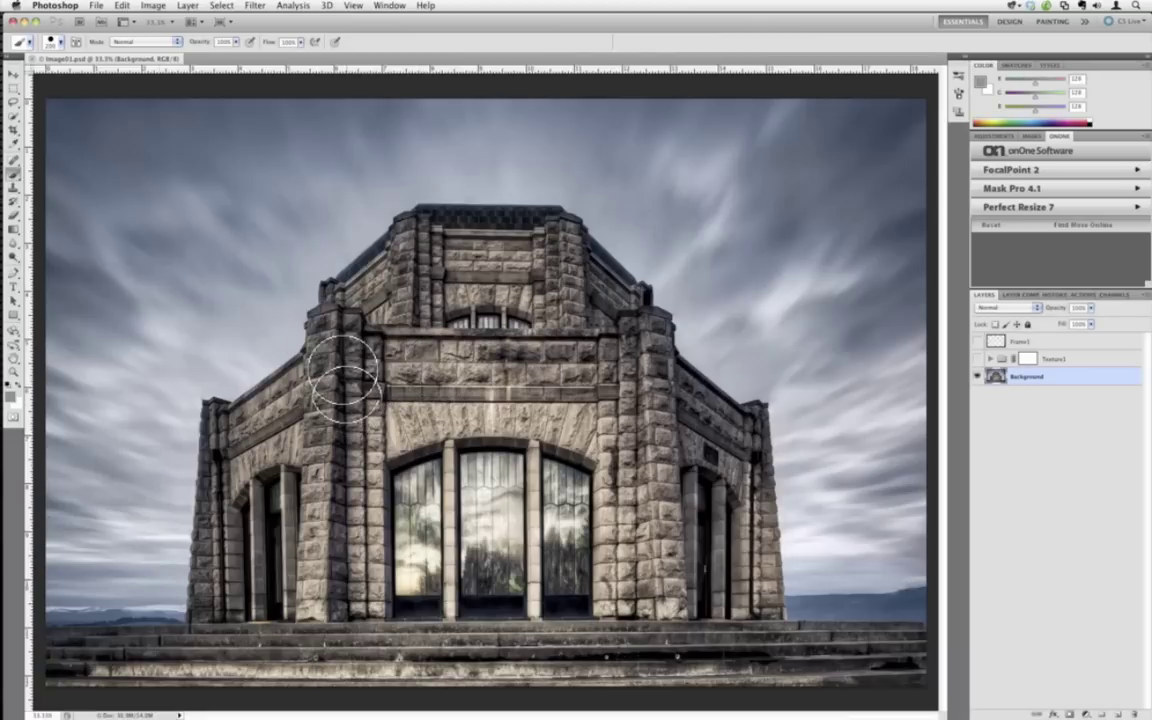
left_click(100, 6)
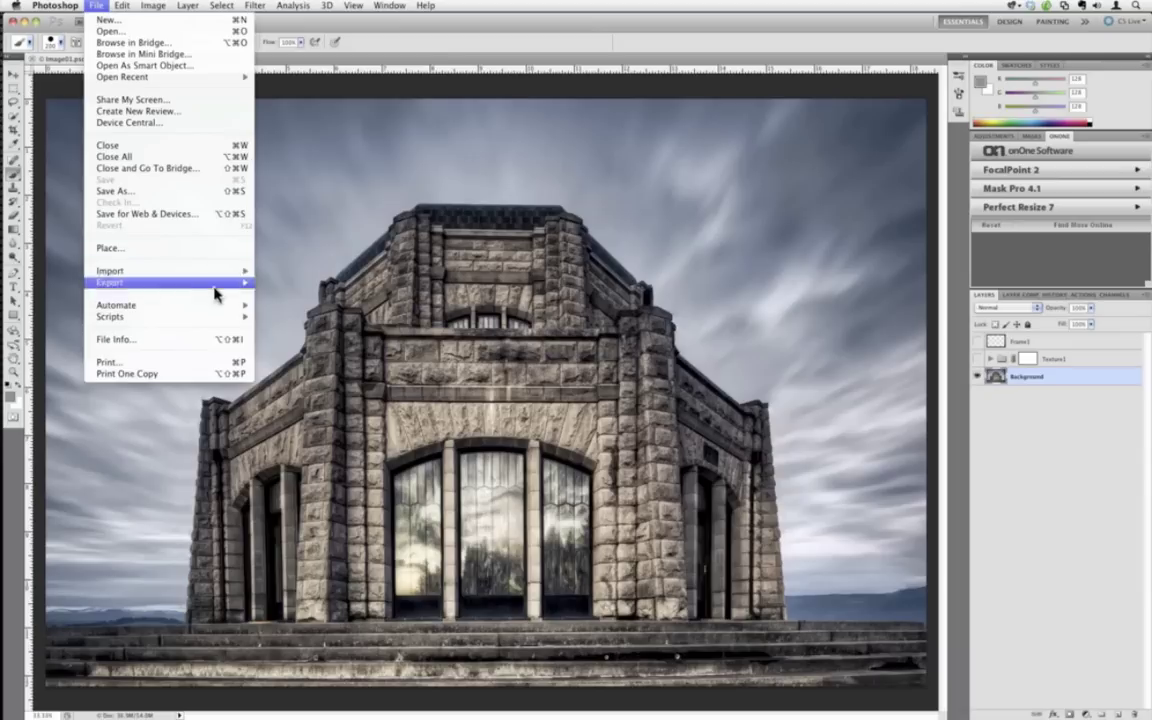
mouse_move(221, 305)
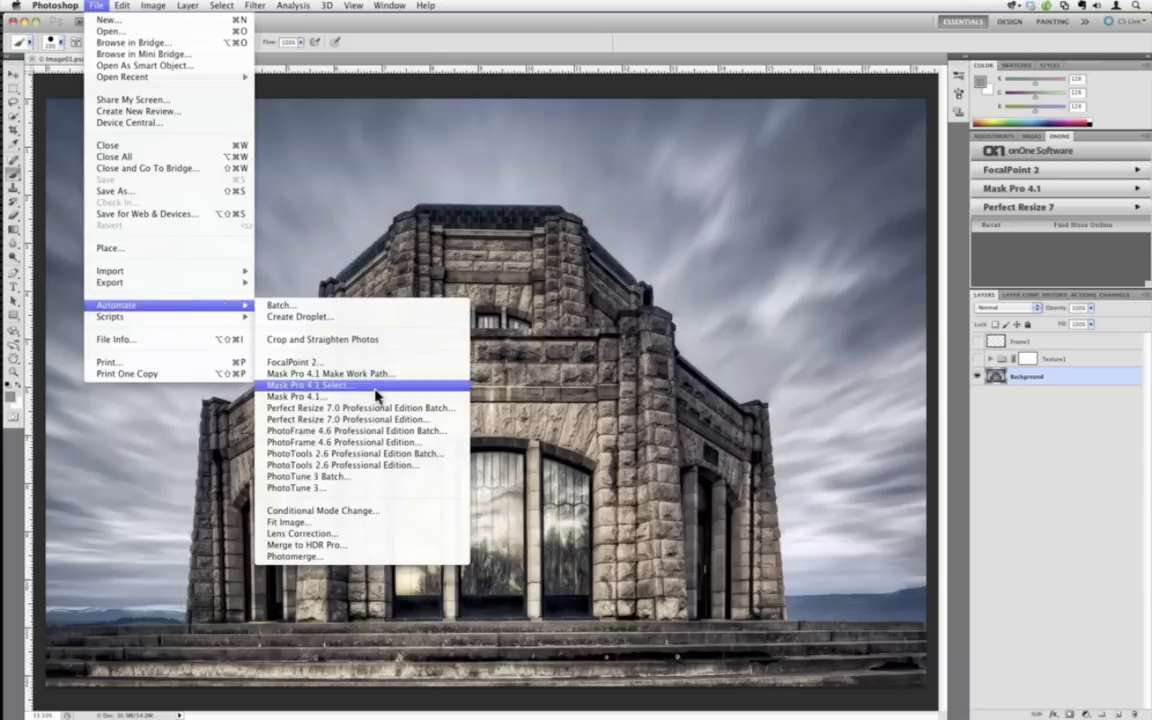
left_click(427, 446)
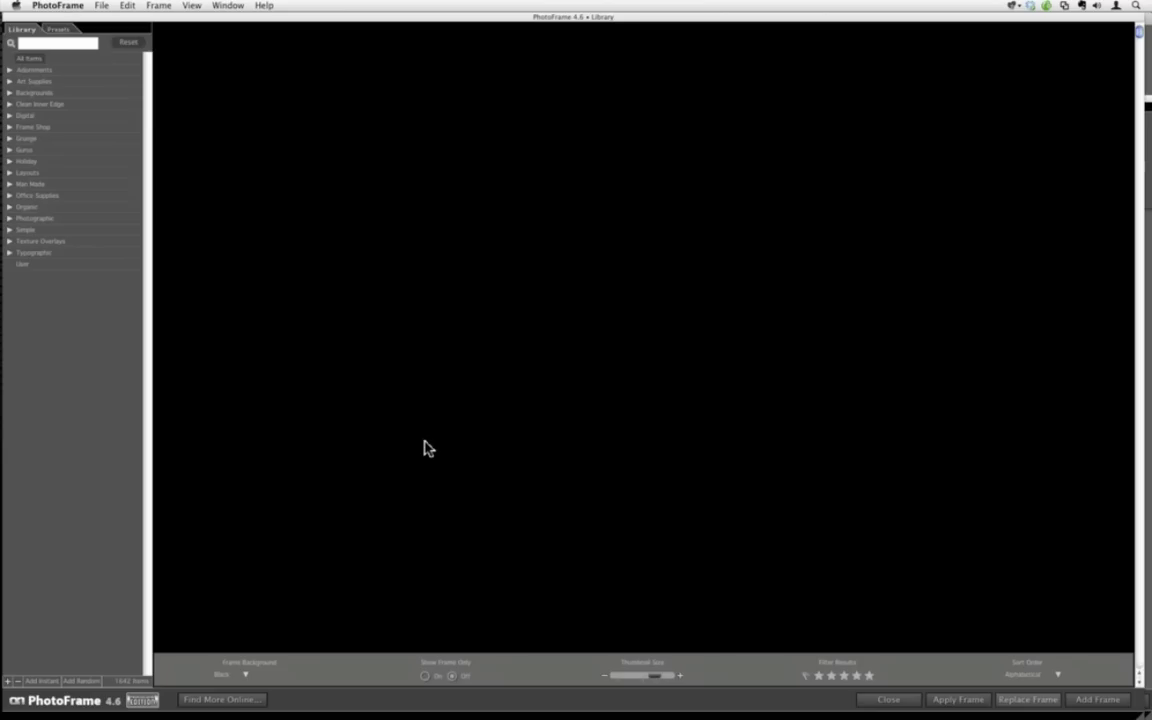
Import wallpattern01.jpg from the PF Texture Overlays folder into the PhotoFrame library as a frame.
left_click(102, 5)
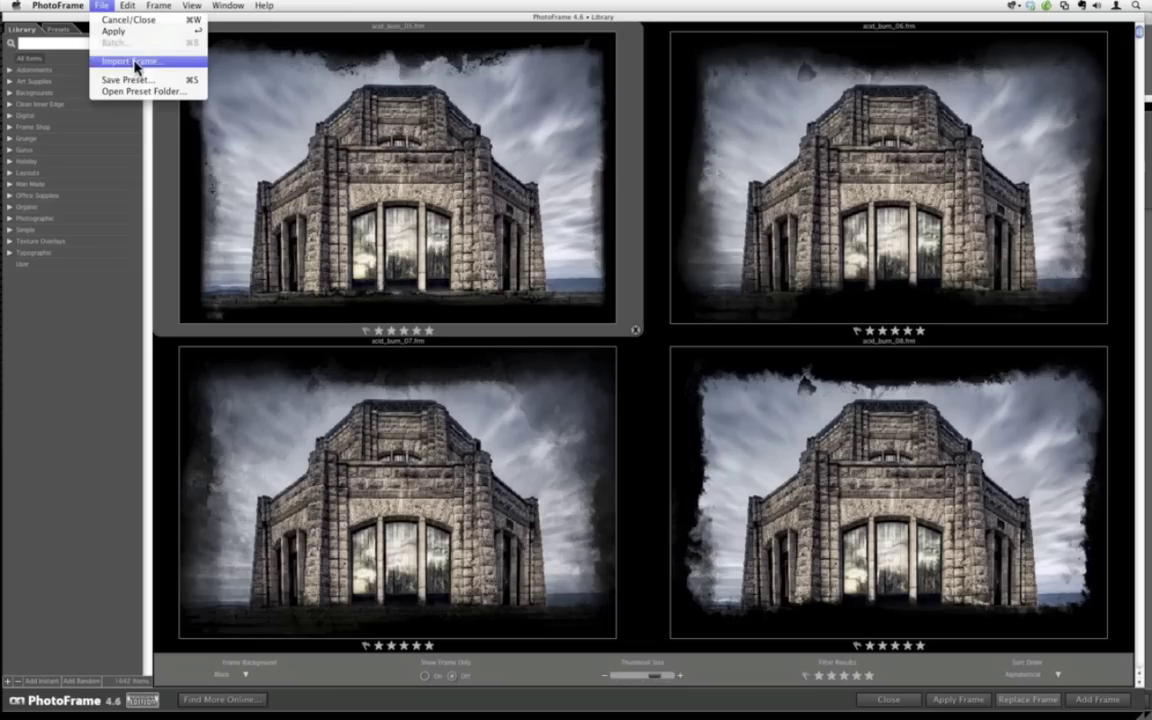
left_click(98, 64)
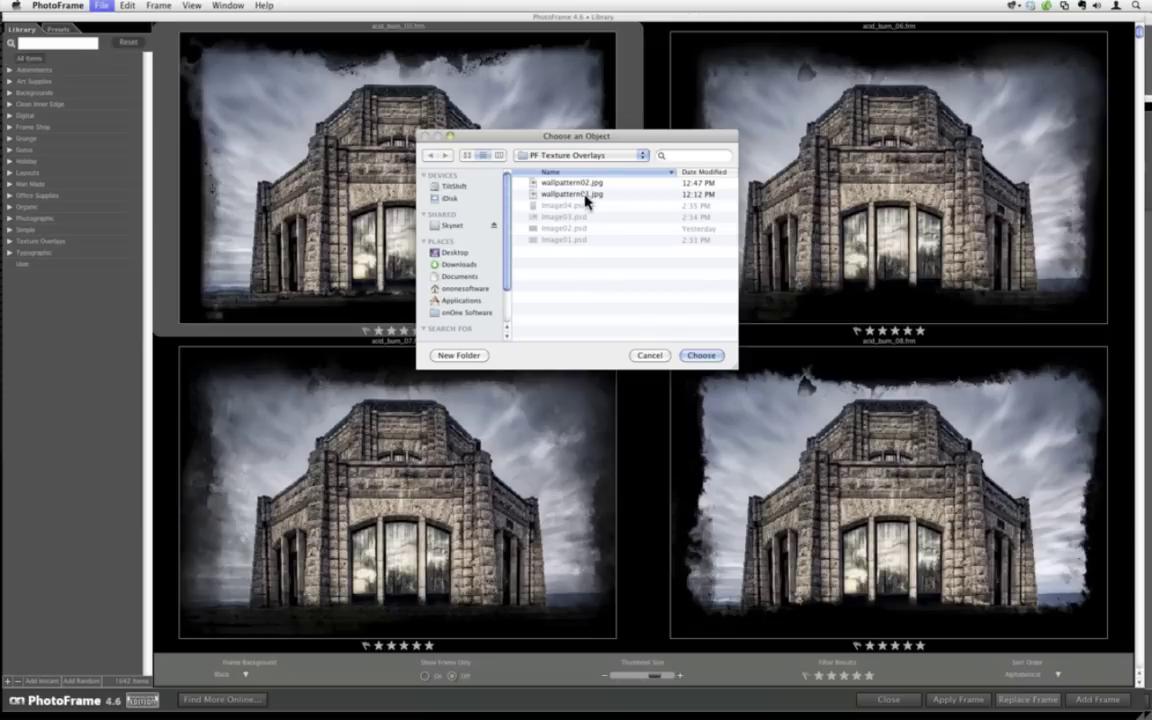
left_click(578, 194)
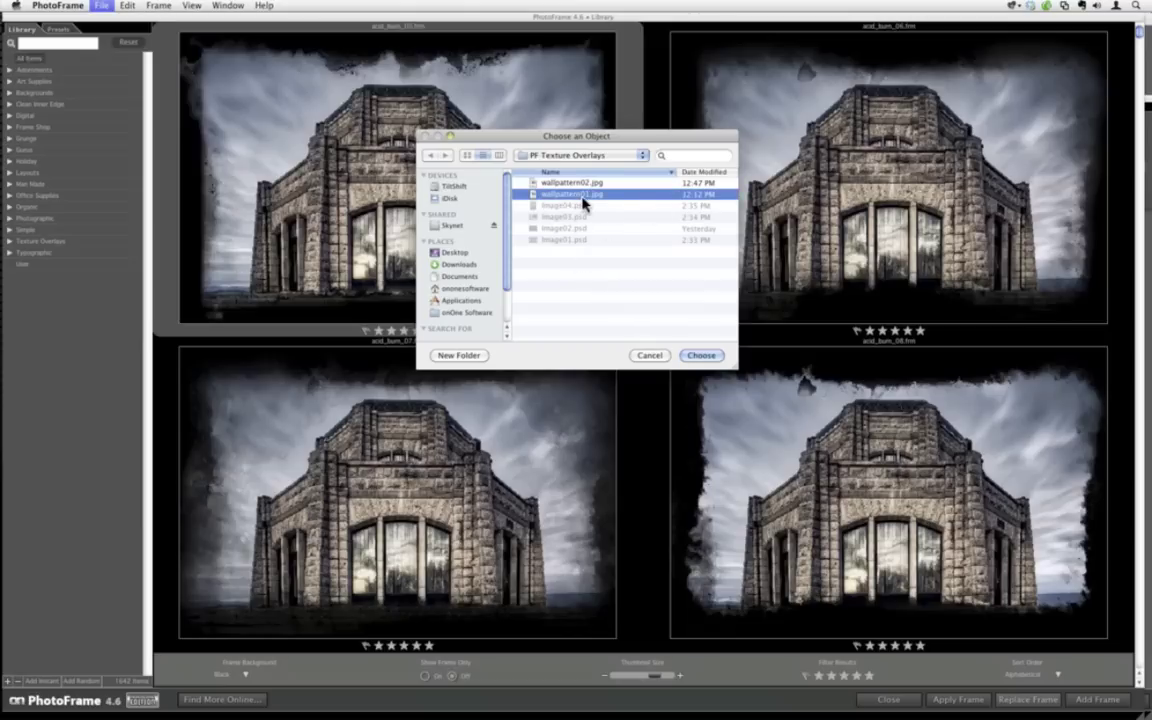
left_click(698, 357)
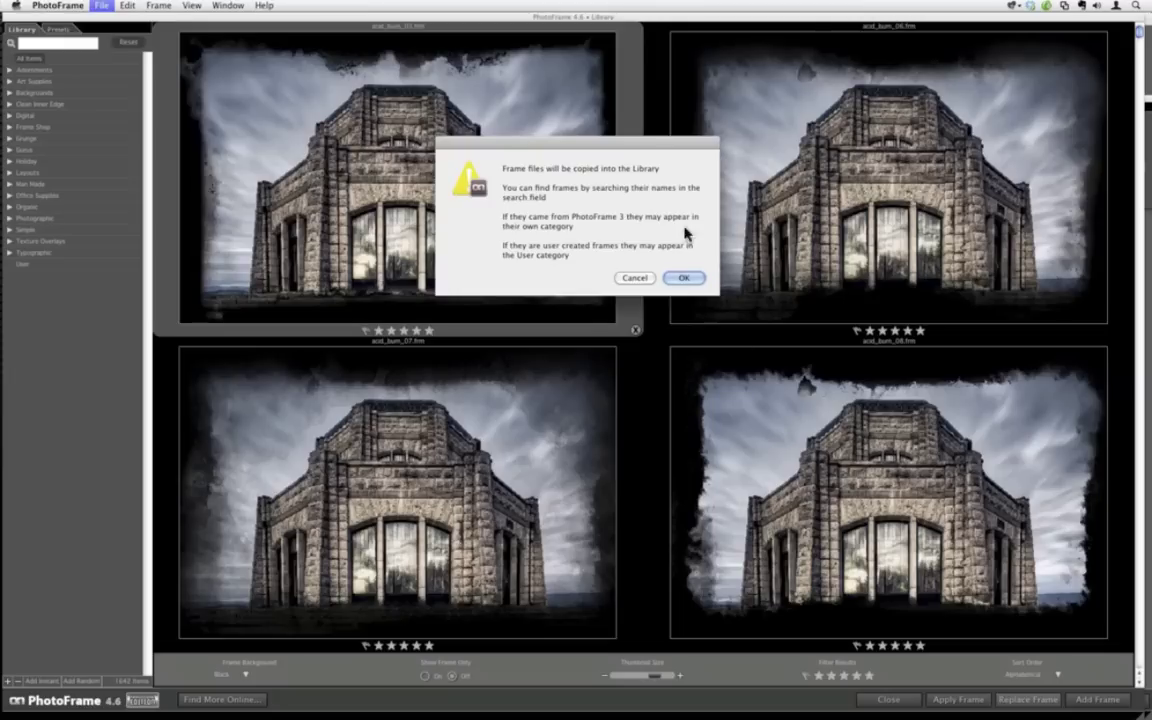
left_click(686, 279)
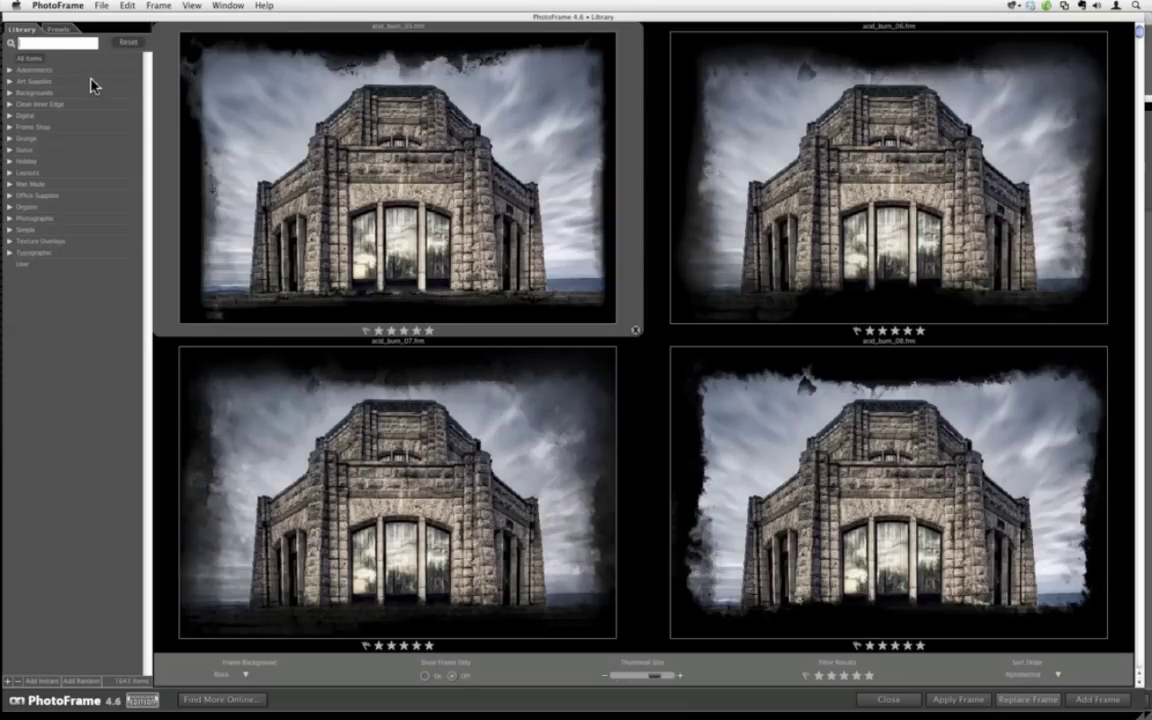
Search the library for "wallpat", add the wallpattern01.jpg frame to the building photo and shrink it to size -50.
type("vid")
type("lpaper")
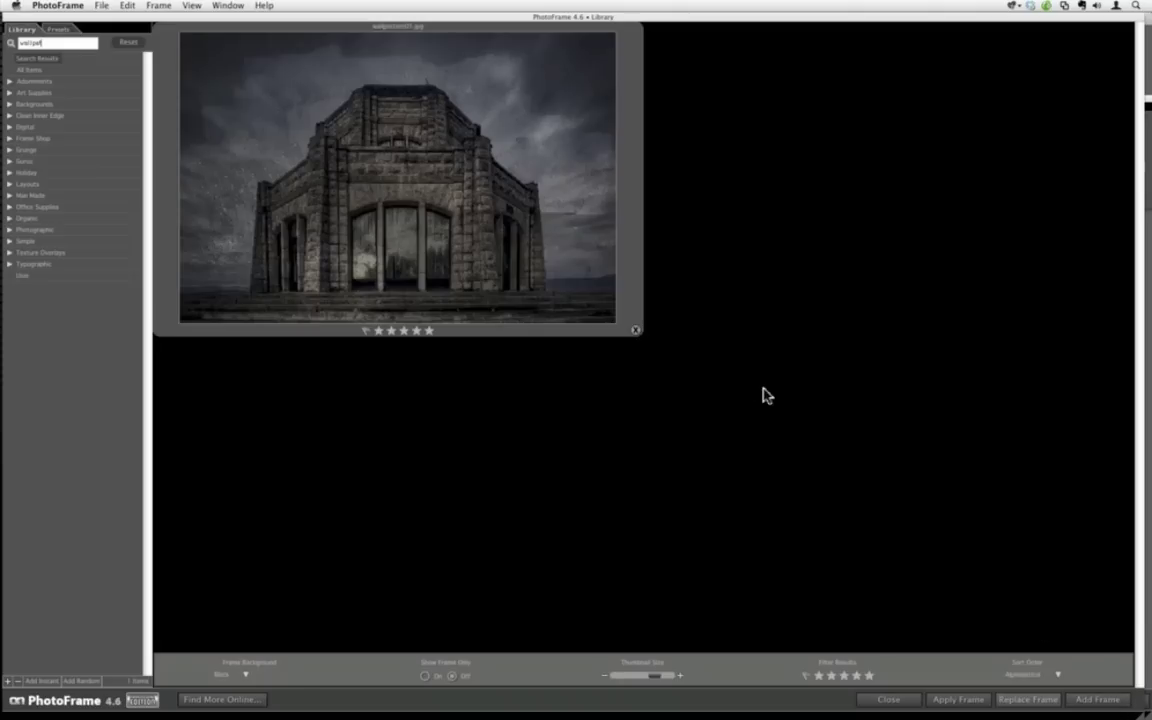
key("Return")
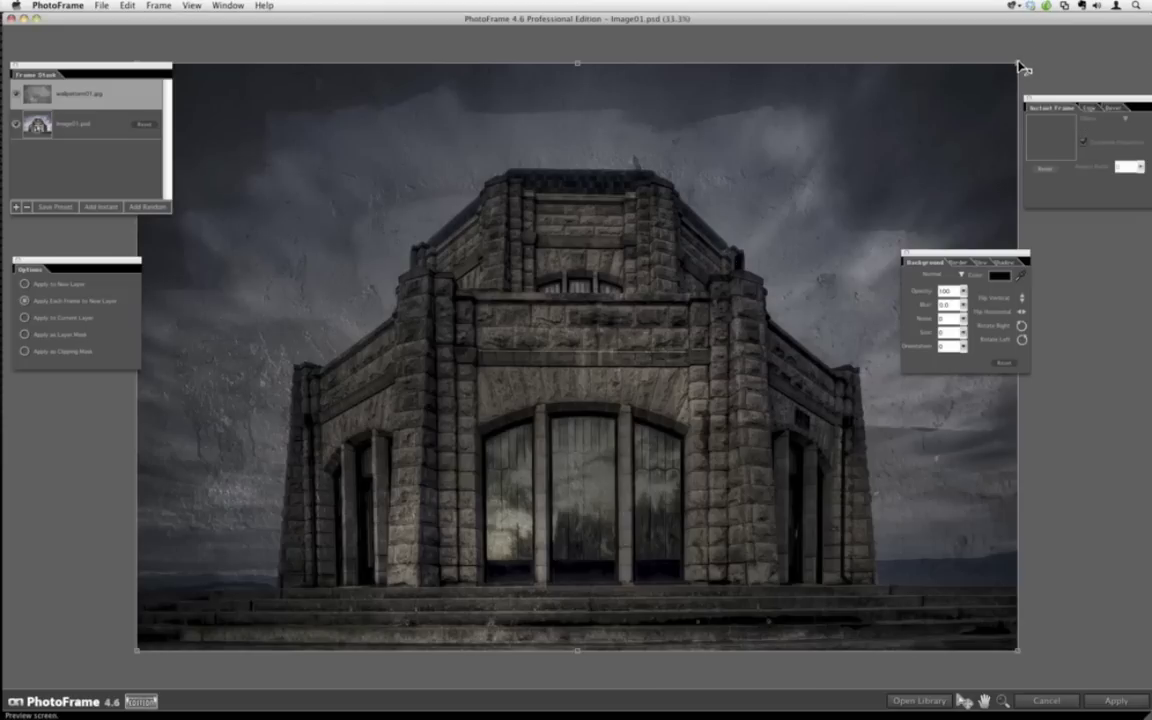
left_click_drag(1022, 68, 663, 370)
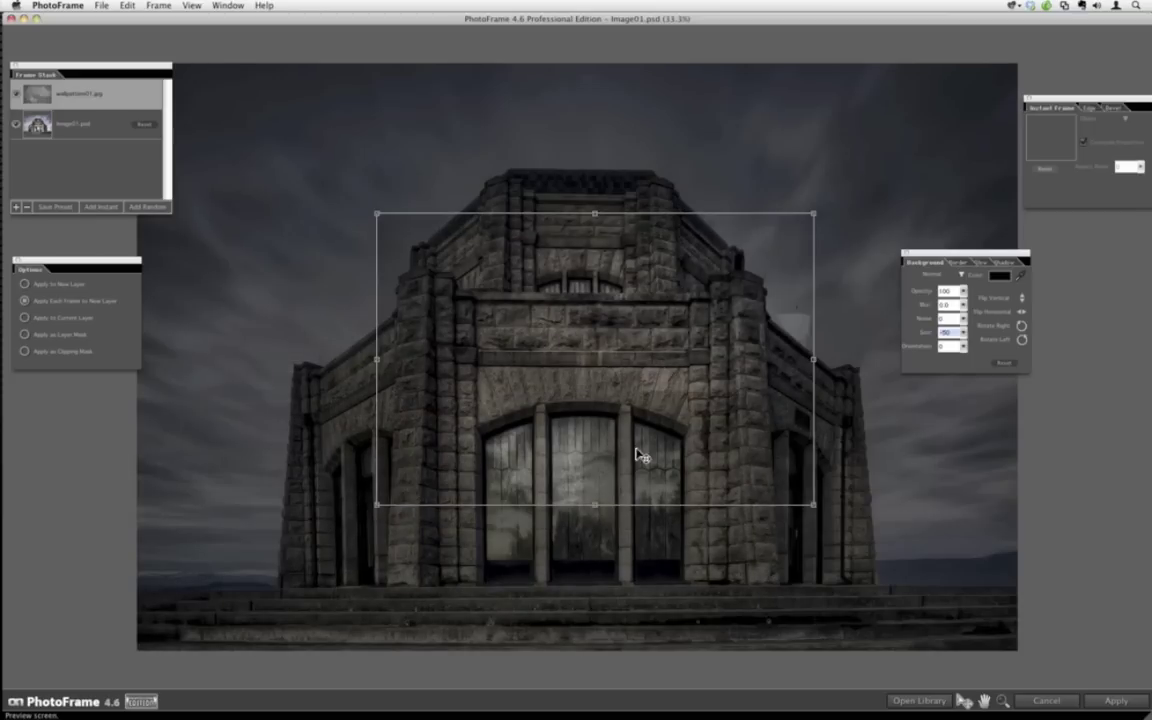
Reopen the frame library, show the User category and add the photography logo frame to the stack.
left_click(912, 703)
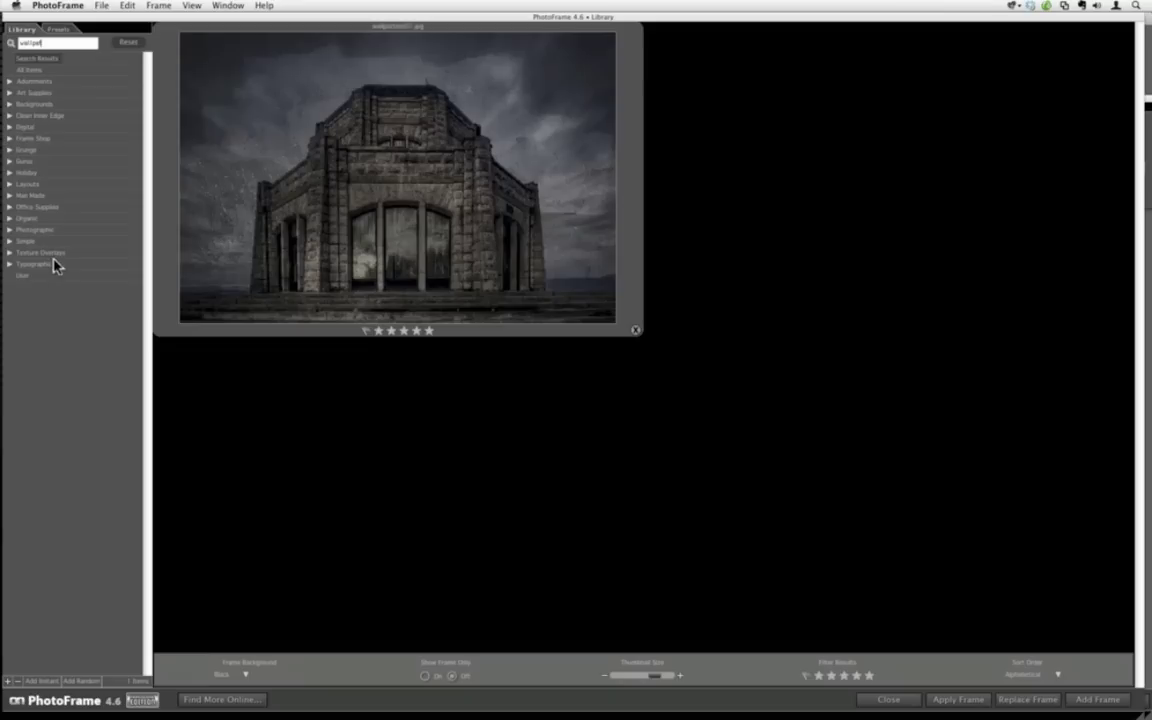
key("Escape")
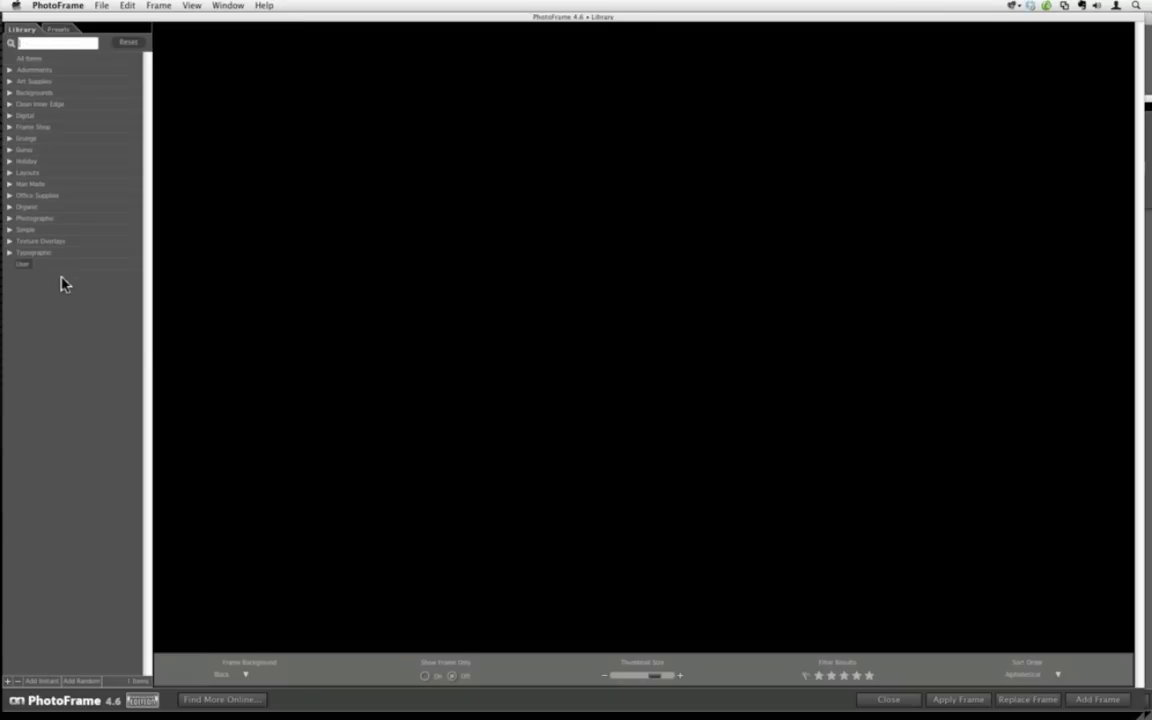
mouse_move(186, 220)
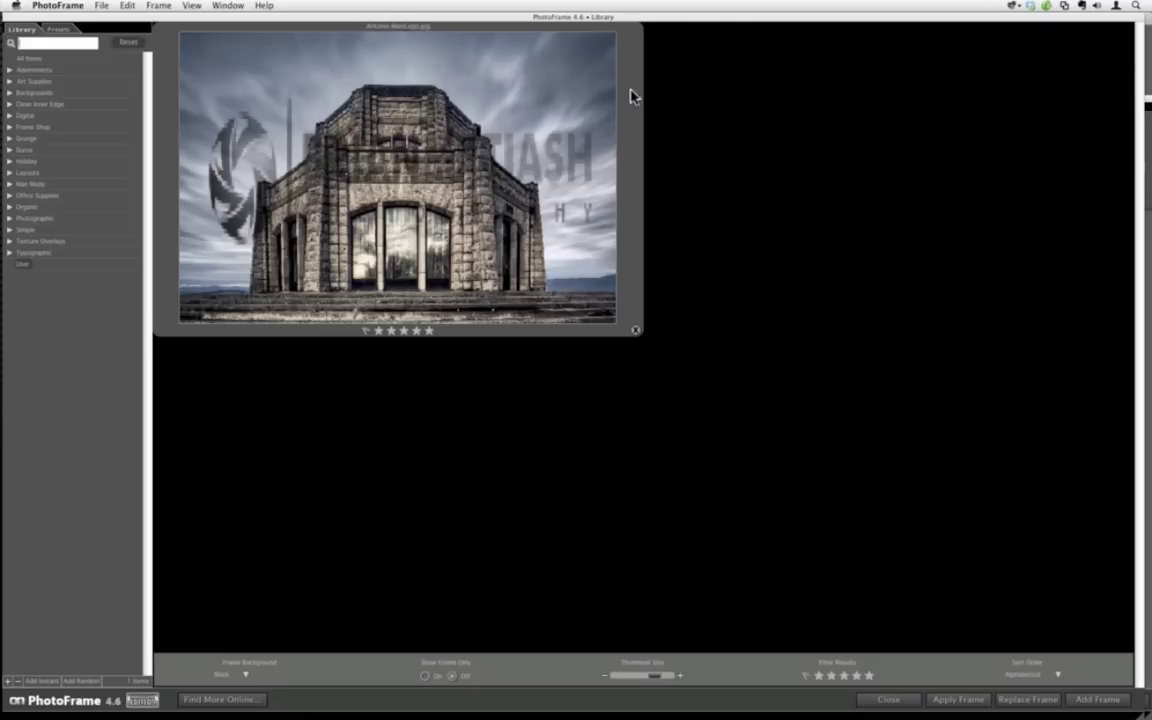
left_click(1088, 699)
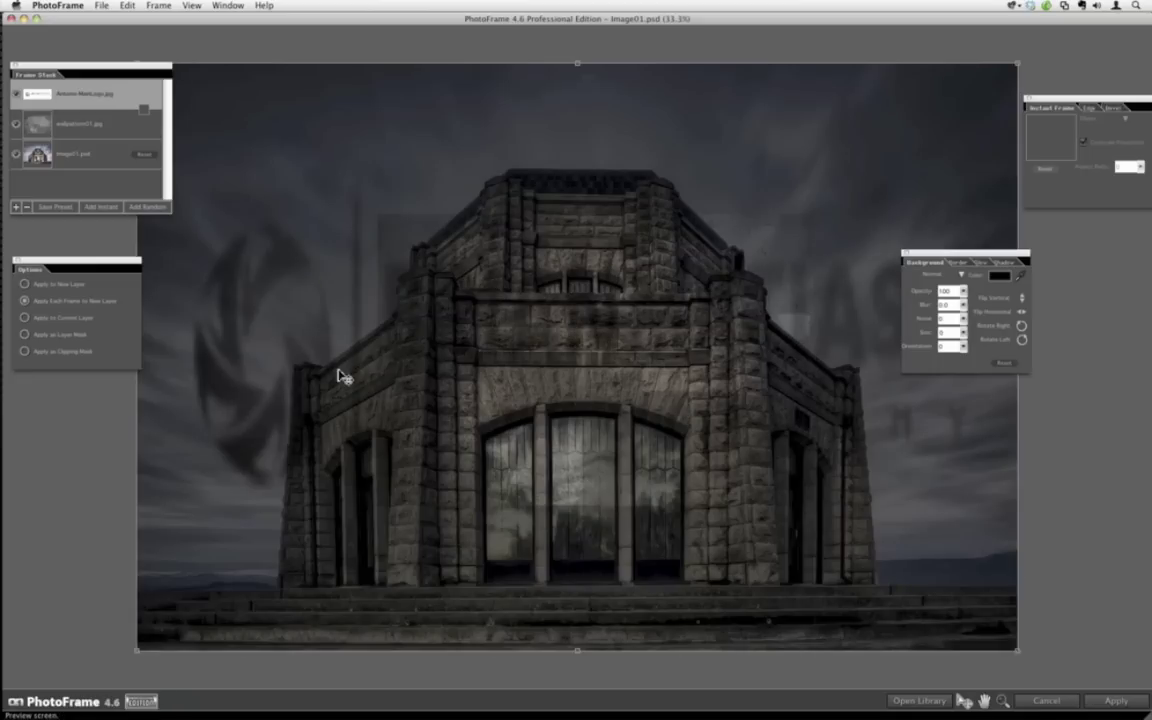
Shrink the logo frame into the photo's upper-right corner, and leave PhotoFrame without applying the frames.
left_click_drag(172, 560, 206, 584)
left_click_drag(670, 347, 905, 186)
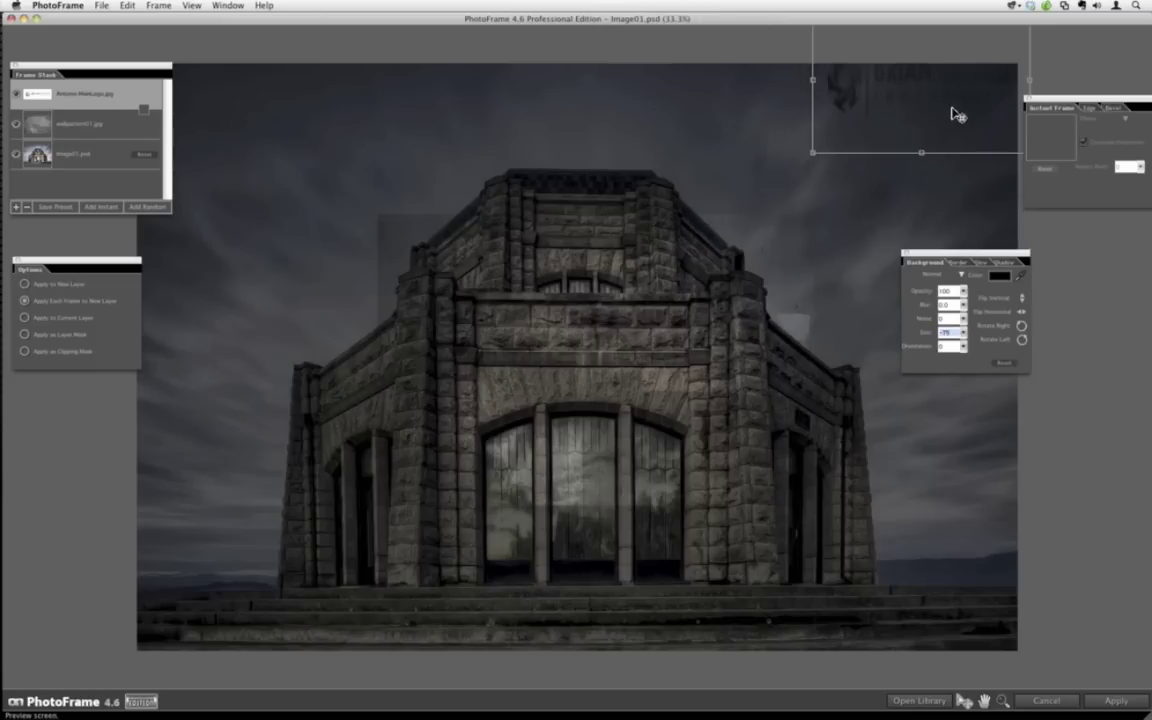
left_click_drag(956, 113, 940, 145)
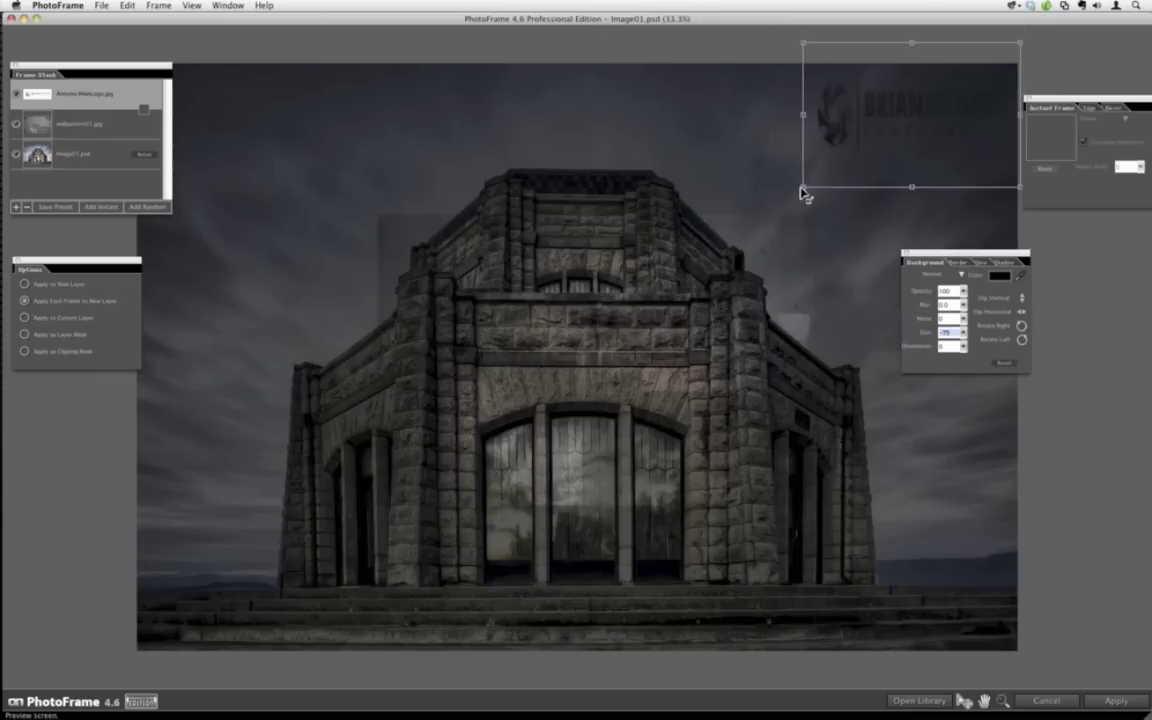
left_click_drag(805, 193, 925, 129)
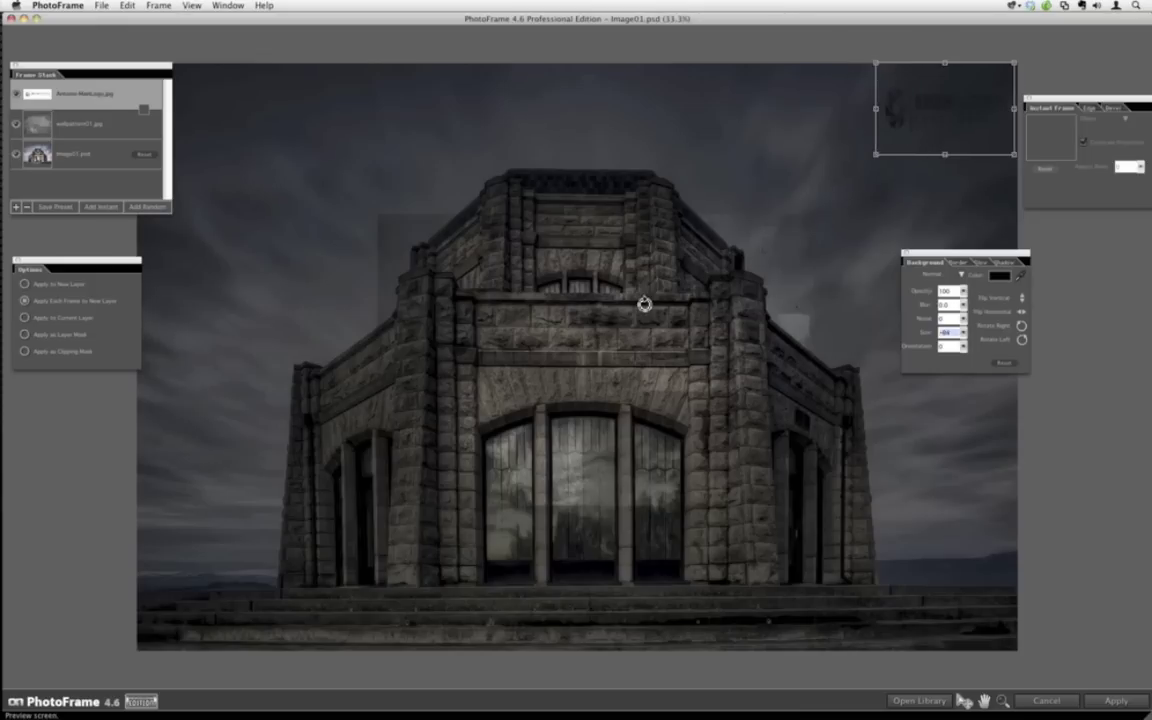
left_click(1041, 702)
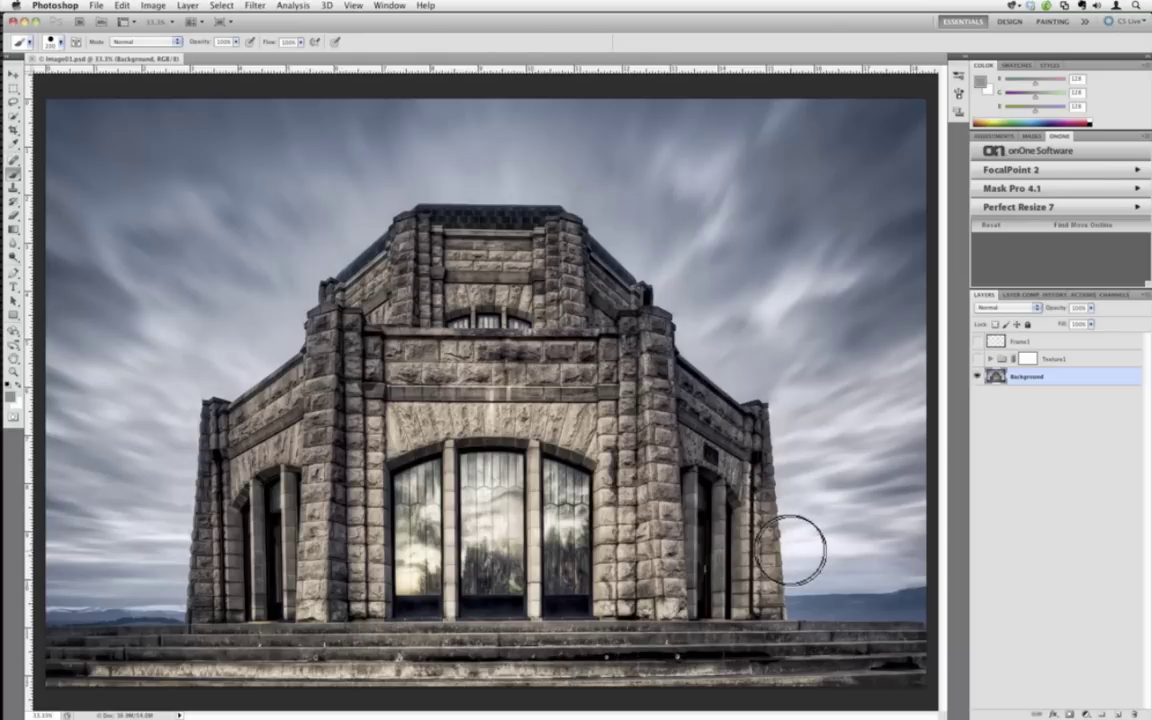
Launch PhotoFrame 4.6 Professional Edition and browse the Architecture category under Texture Overlays through to its last frame.
left_click(92, 6)
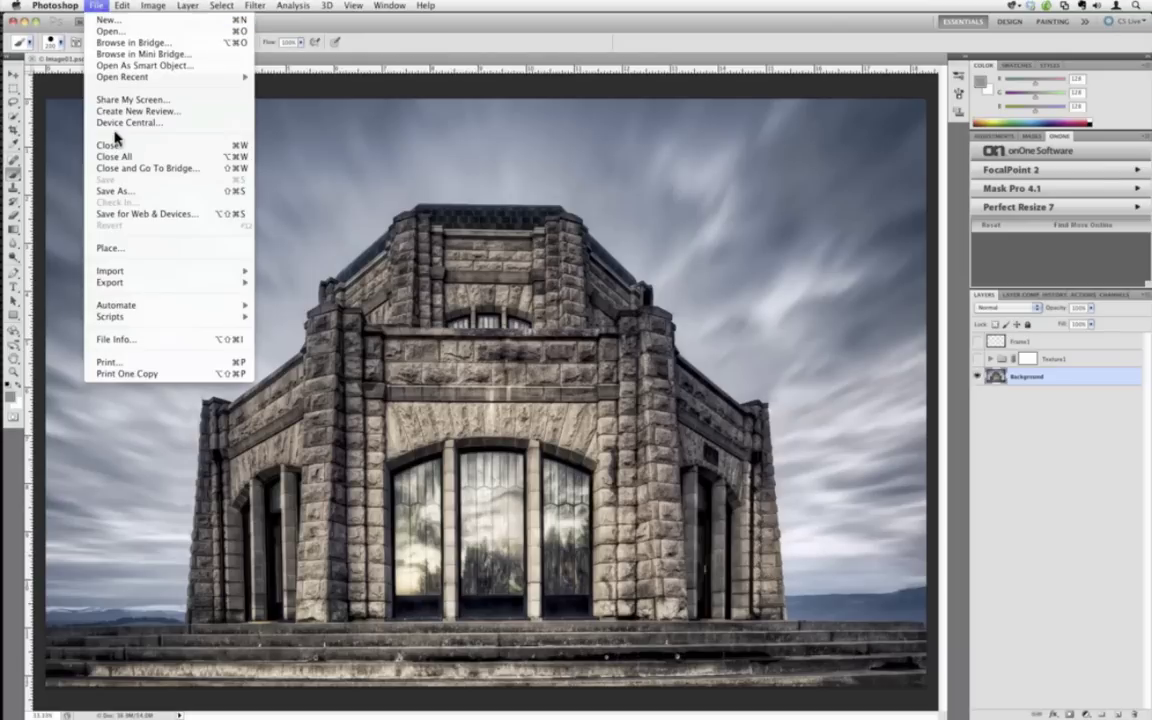
mouse_move(190, 308)
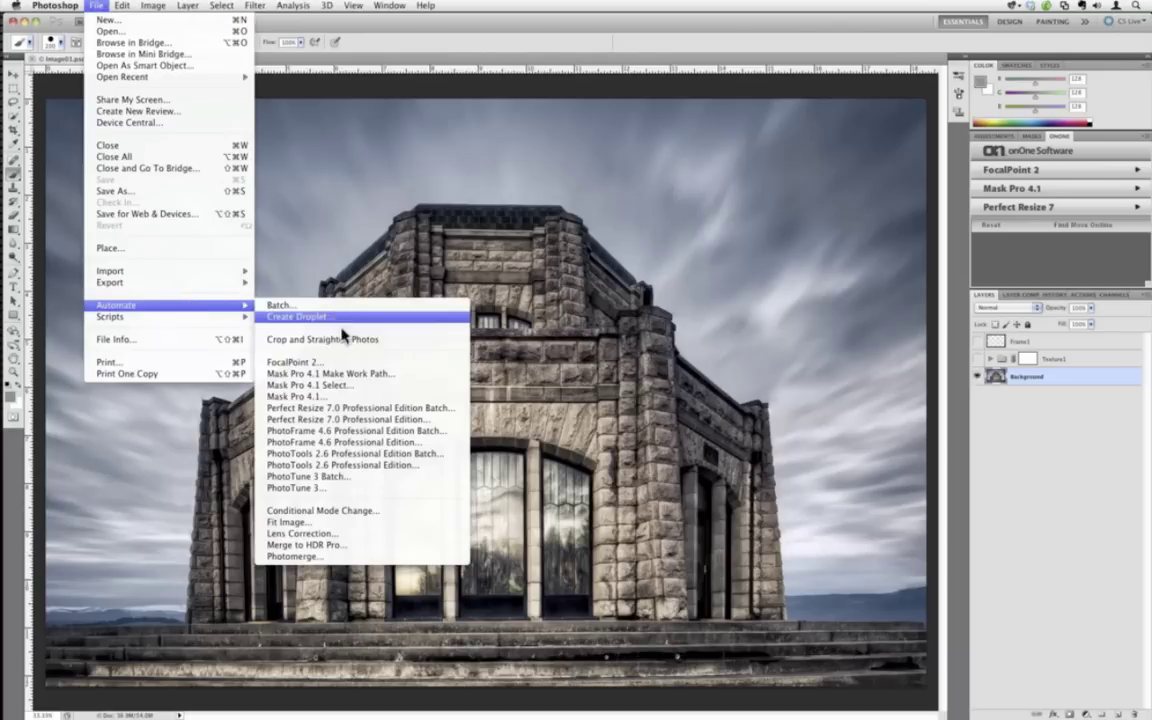
left_click(380, 442)
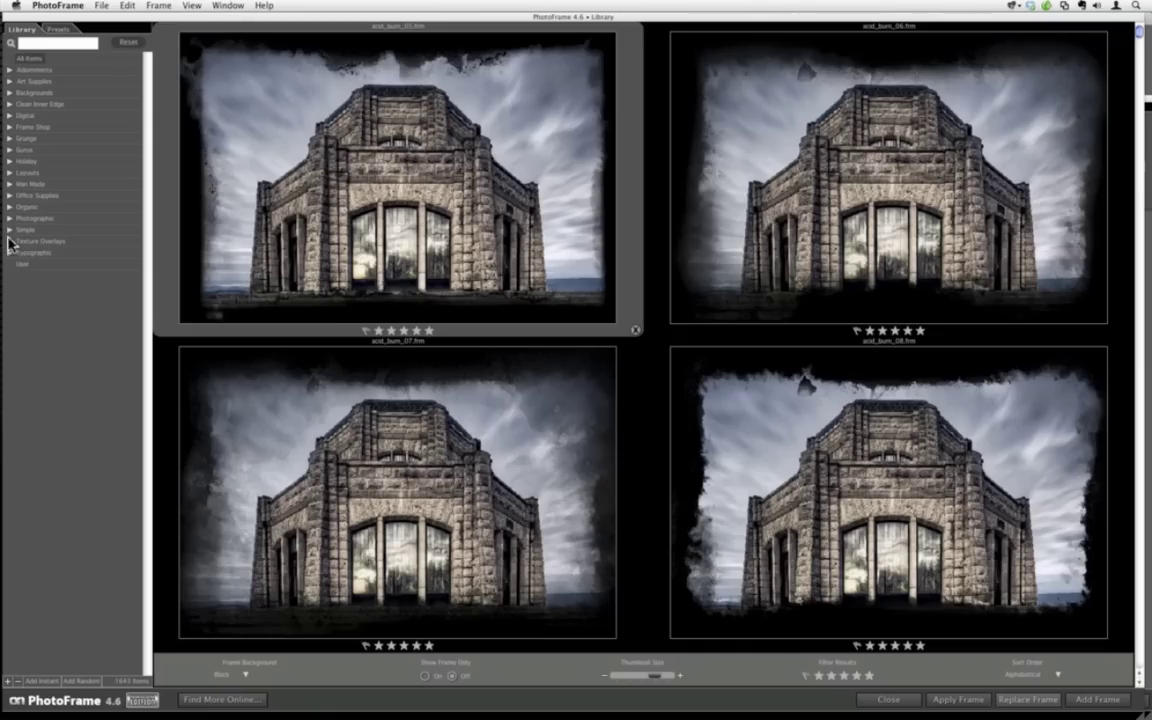
left_click(10, 241)
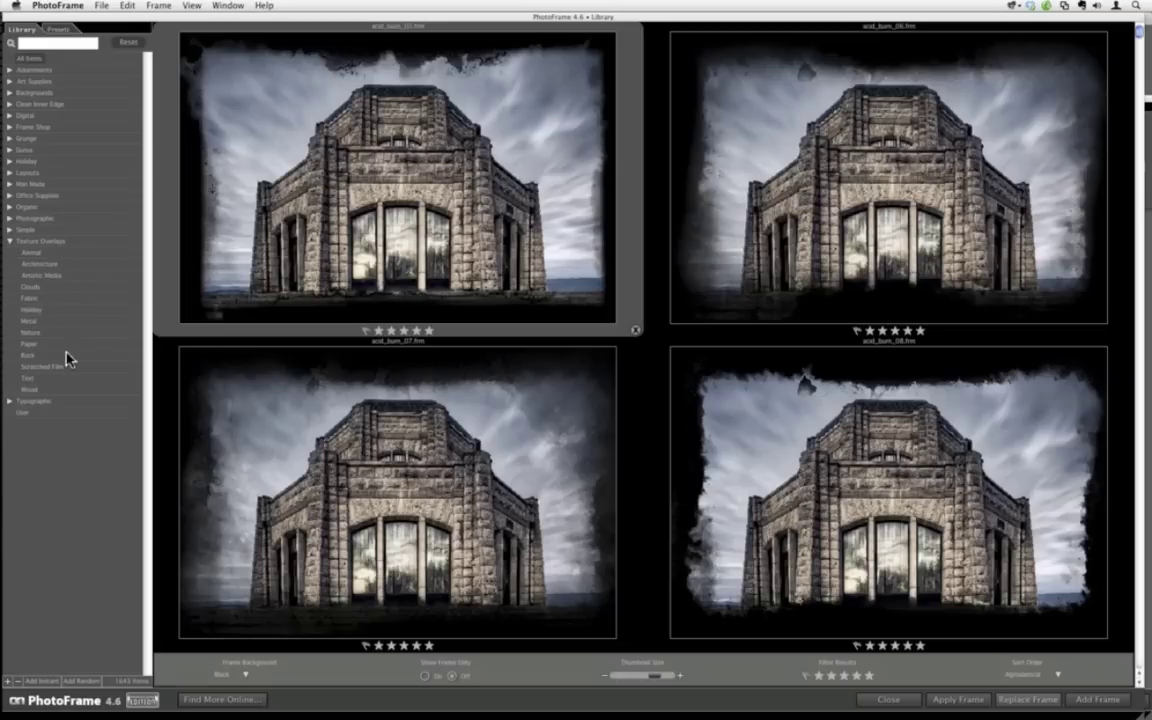
left_click(60, 274)
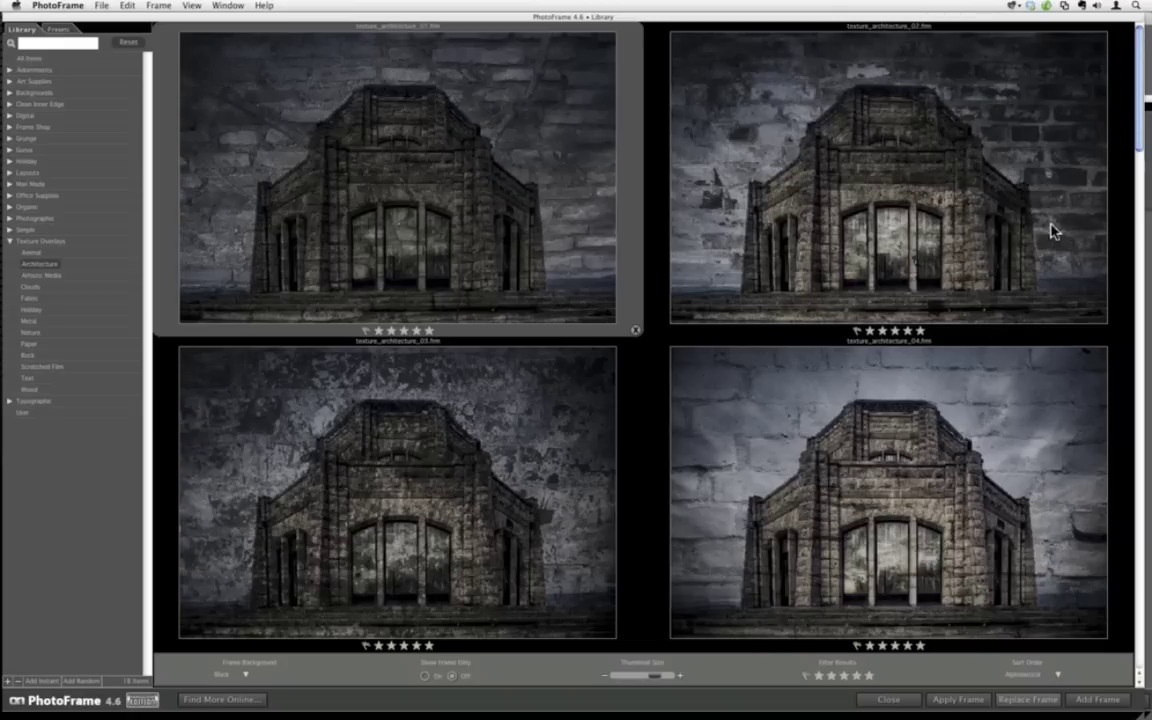
scroll(1049, 231, "down", 20)
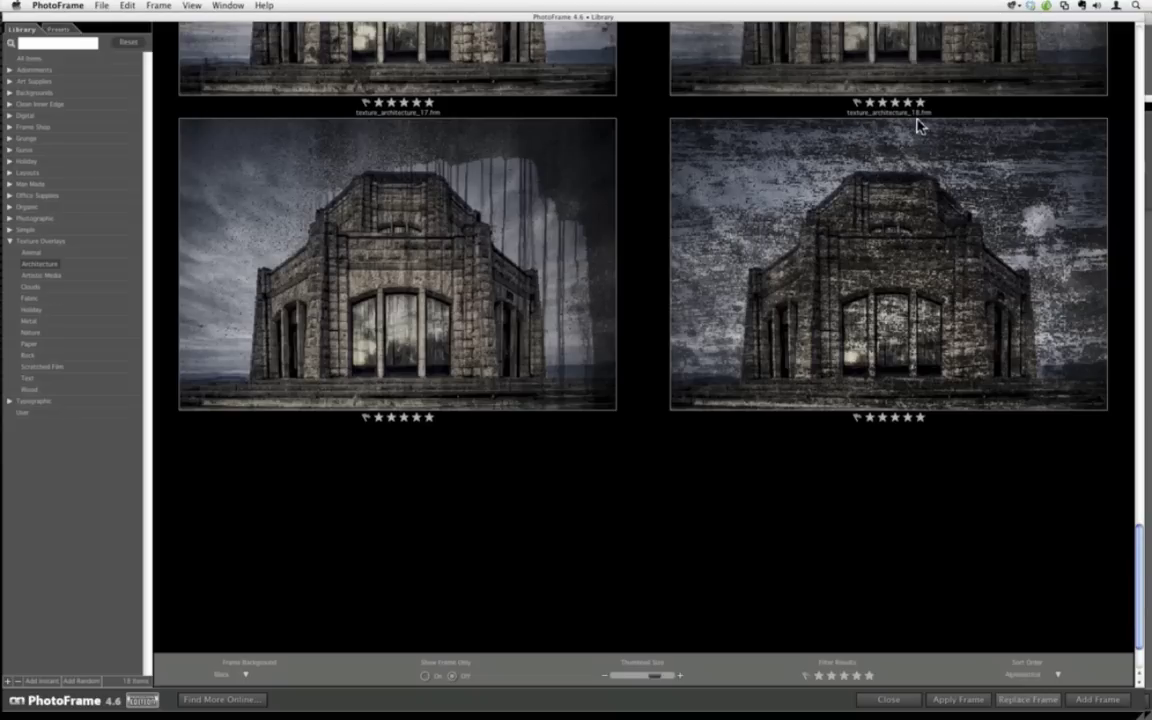
Switch to Finder and rename wallpattern02.jpg in the PF Texture Overlays folder as texture_architecture_19.frm.
mouse_move(3, 272)
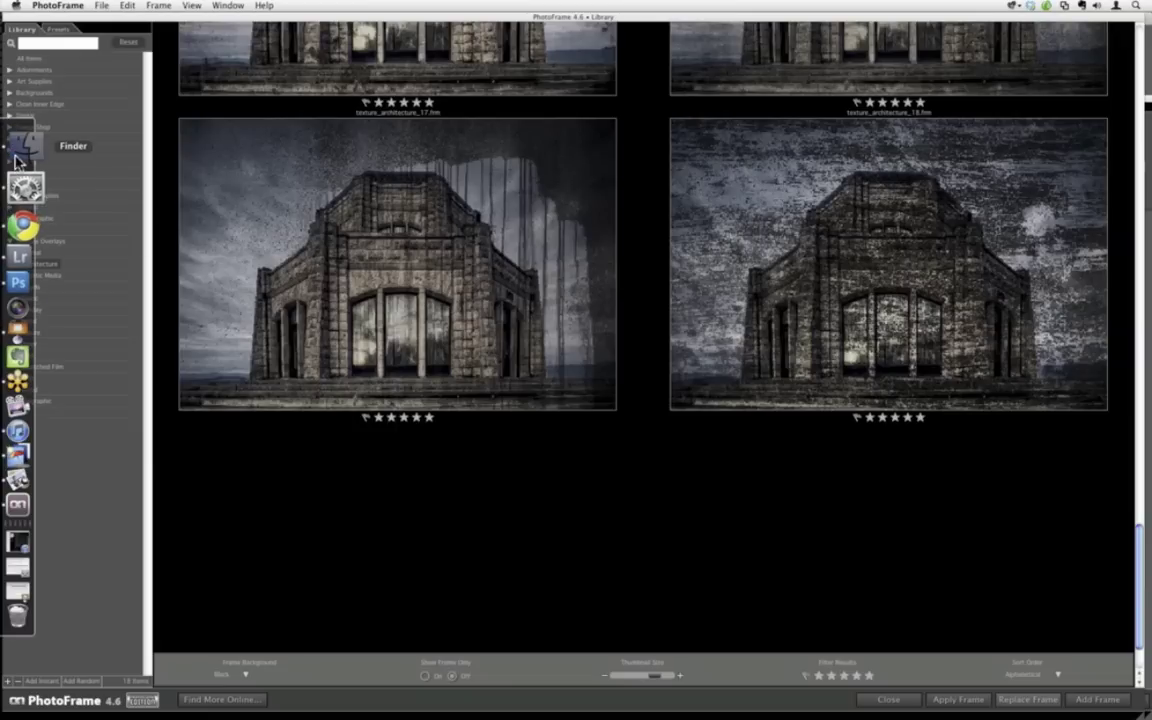
left_click(18, 152)
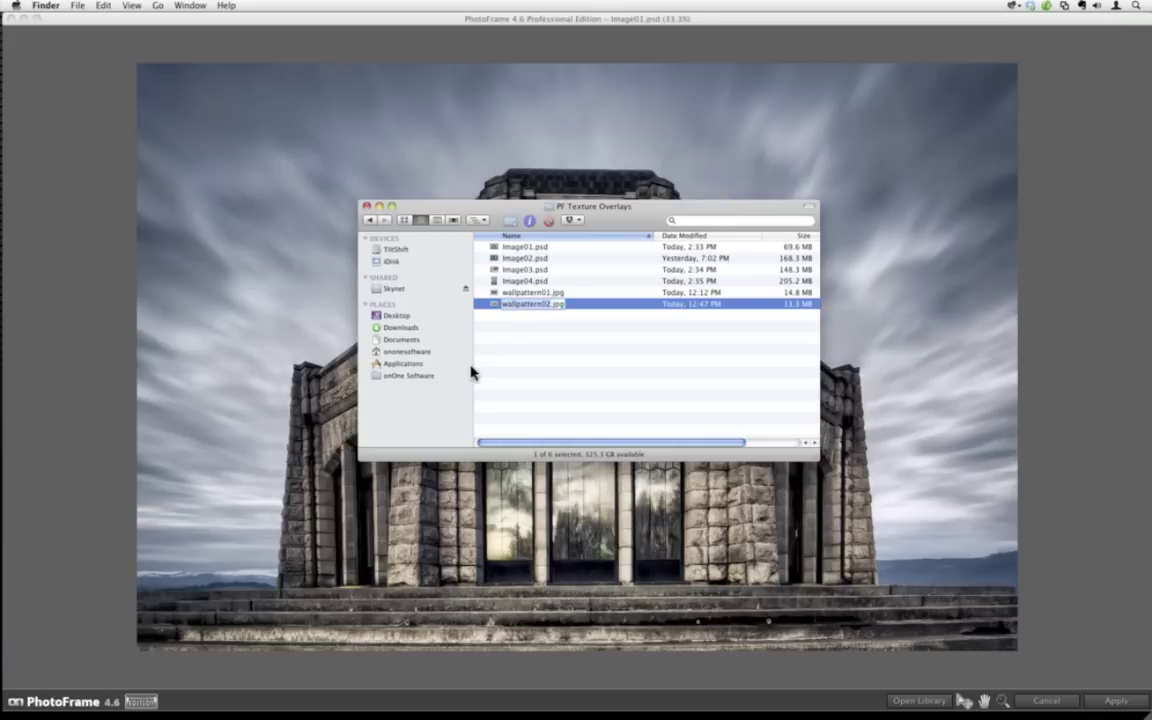
key("Escape")
left_click_drag(539, 314, 106, 168)
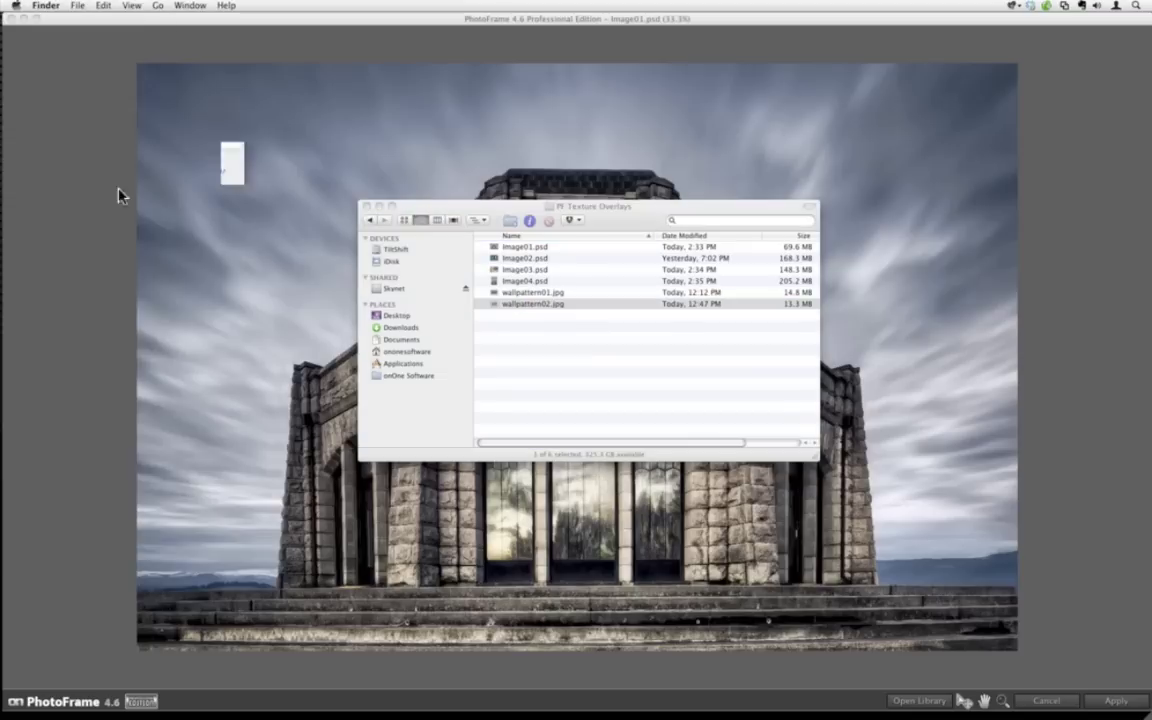
key("super+i")
double_click(63, 265)
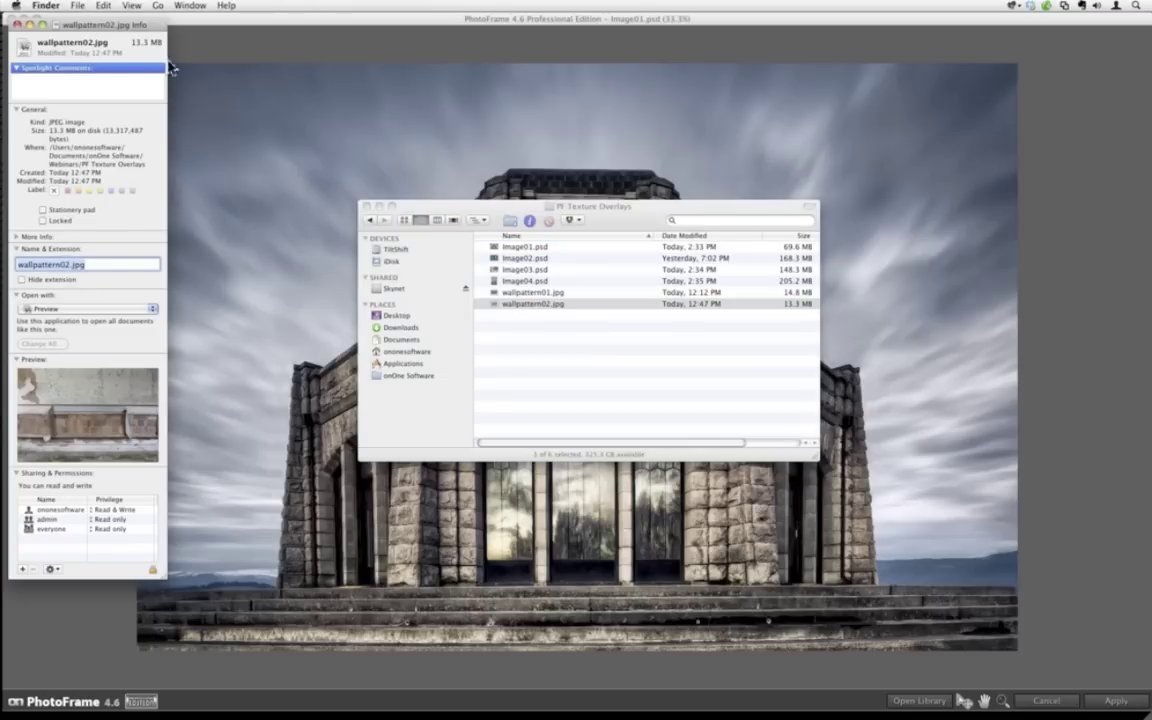
left_click_drag(146, 32, 671, 66)
type("texture_")
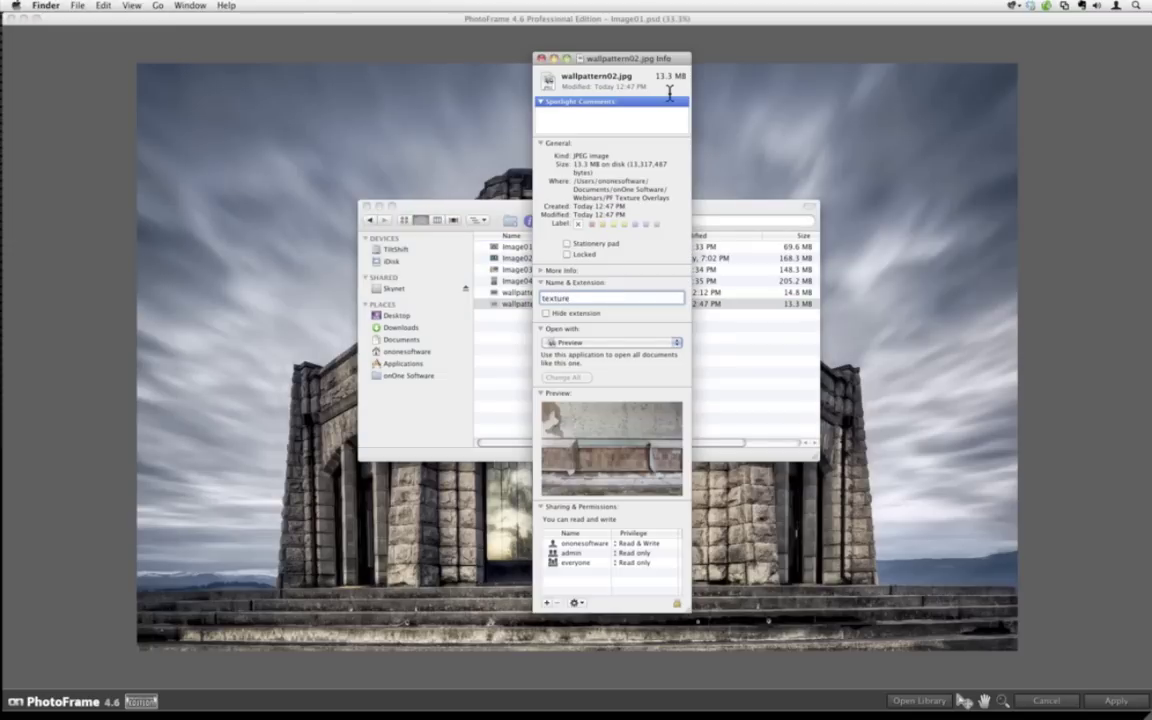
type("architecture_19.frm")
left_click(541, 59)
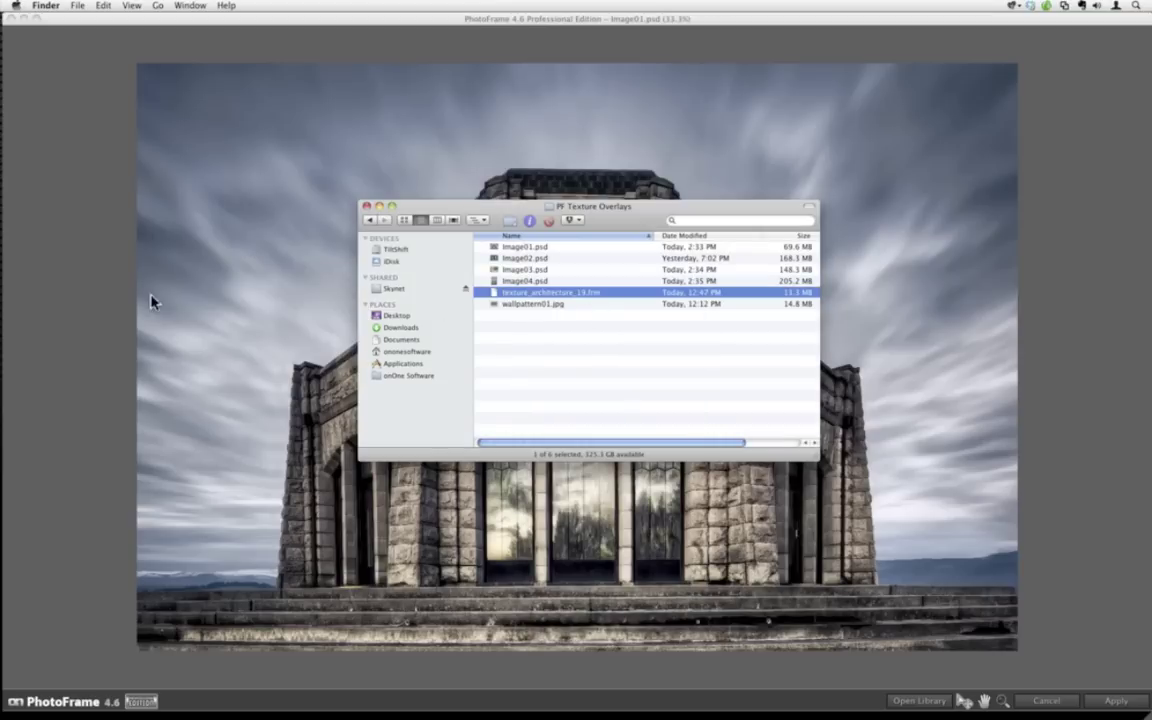
Return to the PhotoFrame library and import texture_architecture_19.frm as a frame from the PF Texture Overlays folder.
left_click(105, 294)
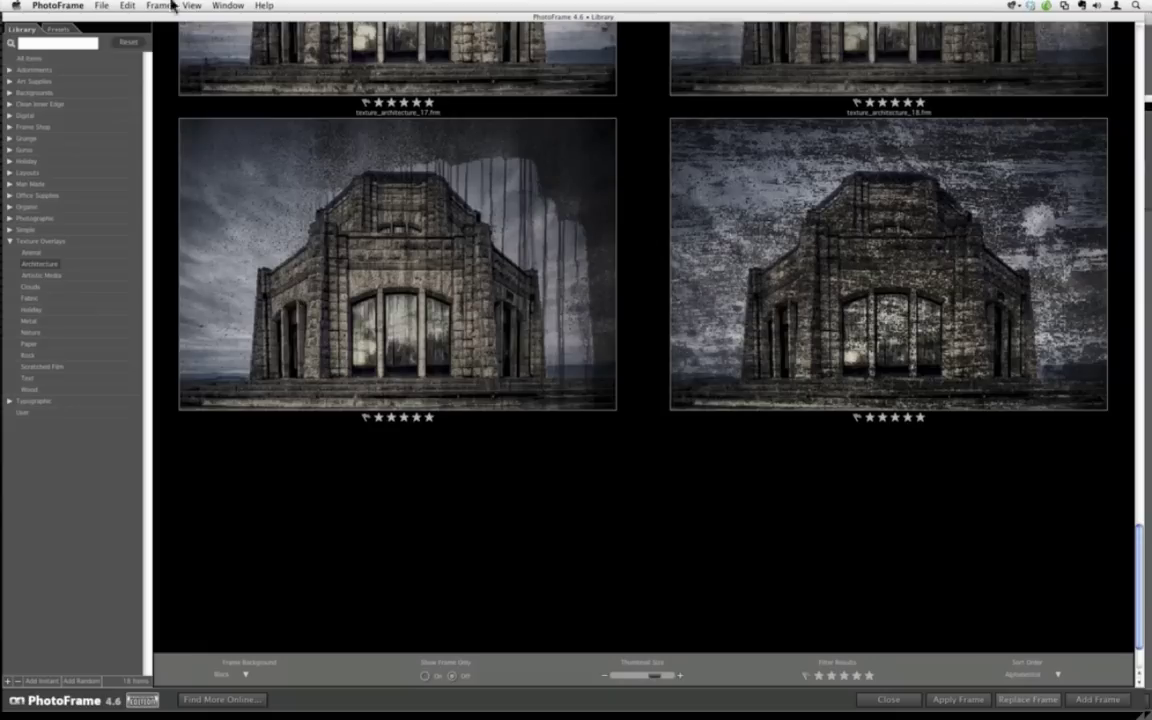
left_click(102, 6)
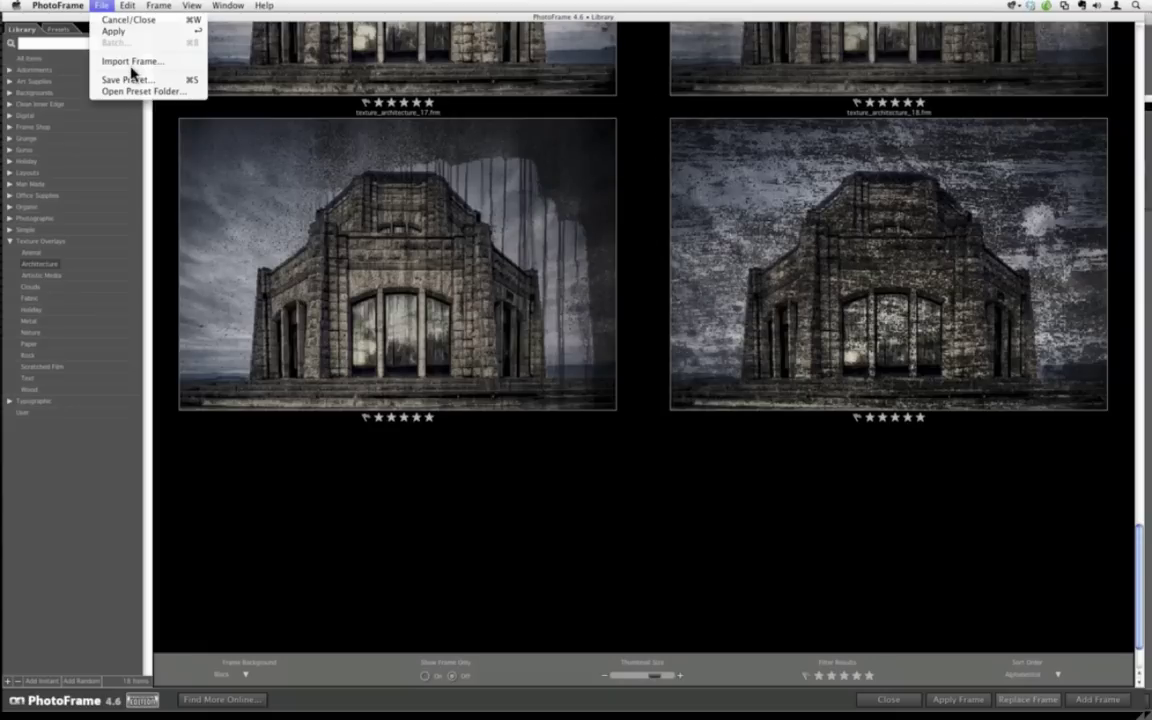
left_click(92, 7)
left_click(102, 6)
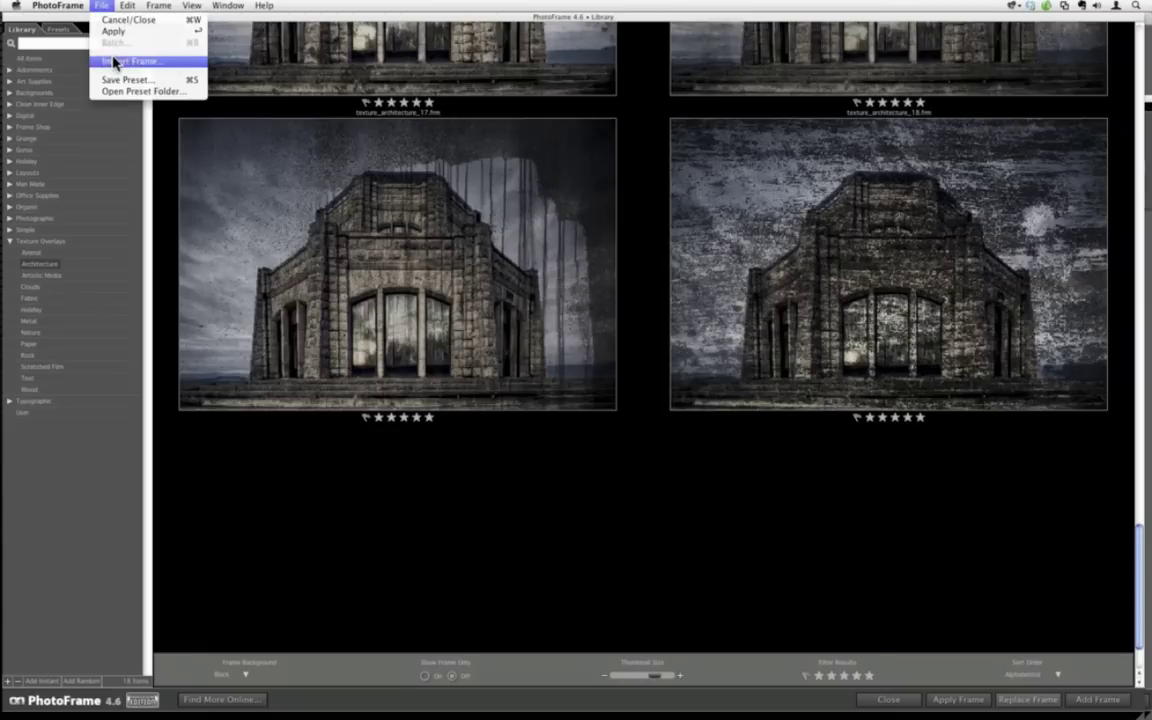
left_click(148, 62)
left_click(571, 200)
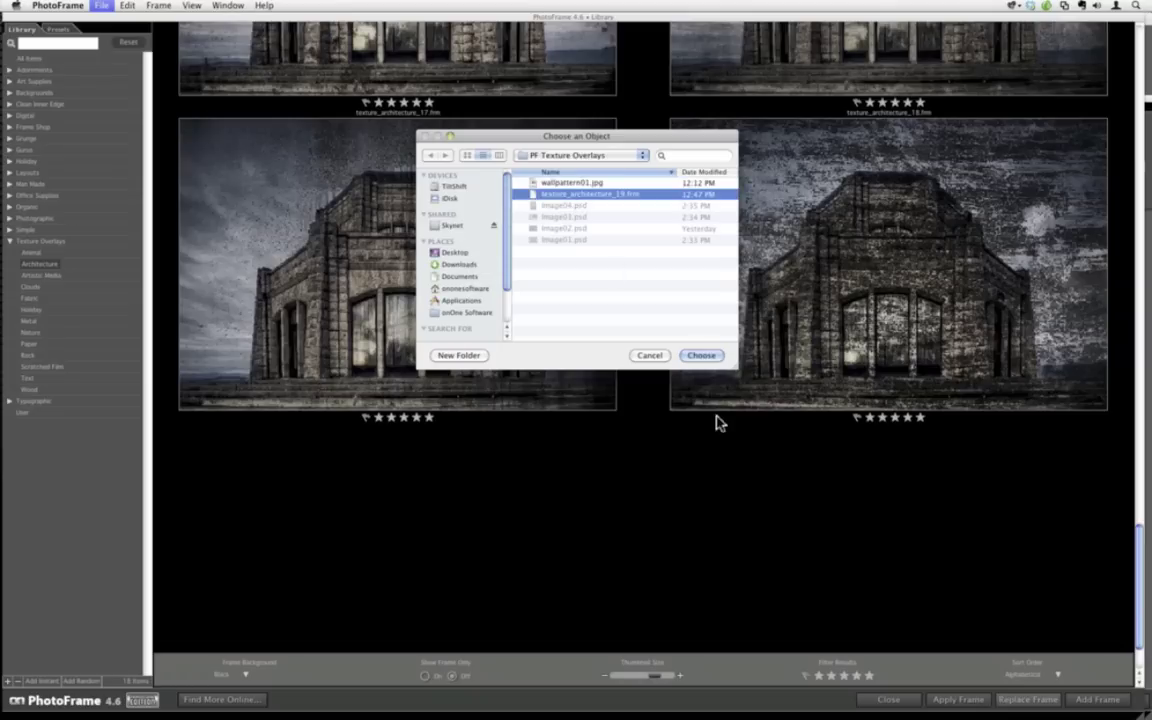
left_click(697, 352)
left_click(684, 278)
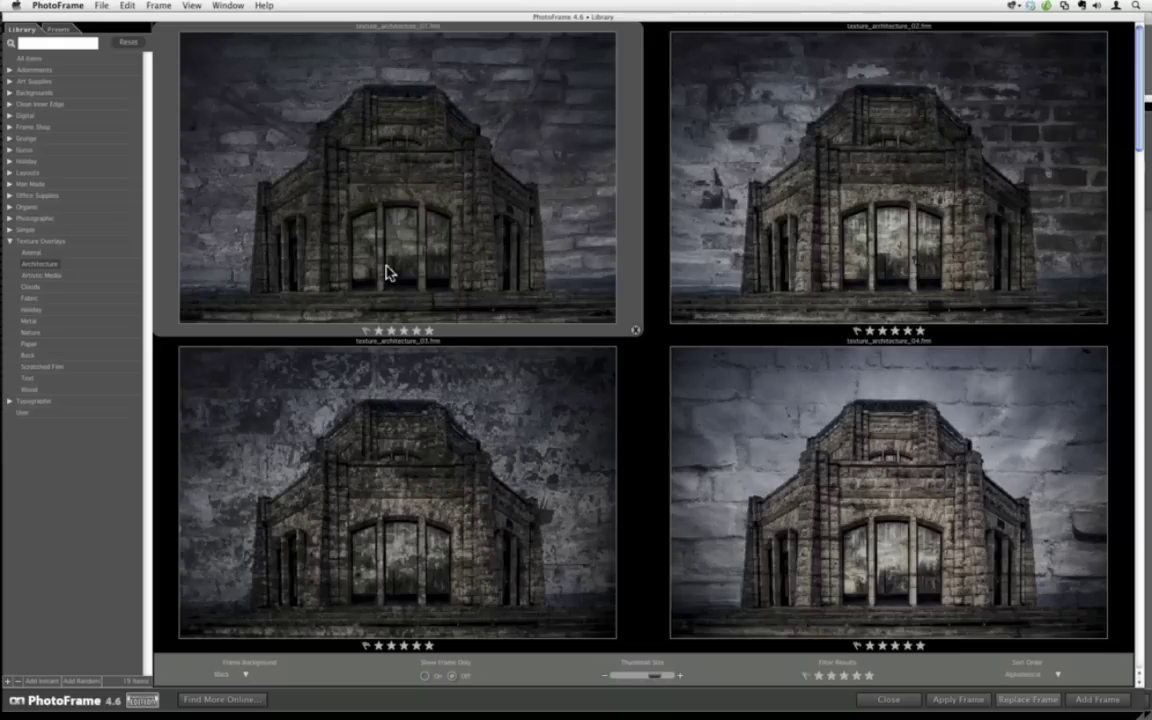
Examine the imported frame at the end of the Architecture category and leave PhotoFrame without applying a frame.
scroll(722, 228, "down", 1)
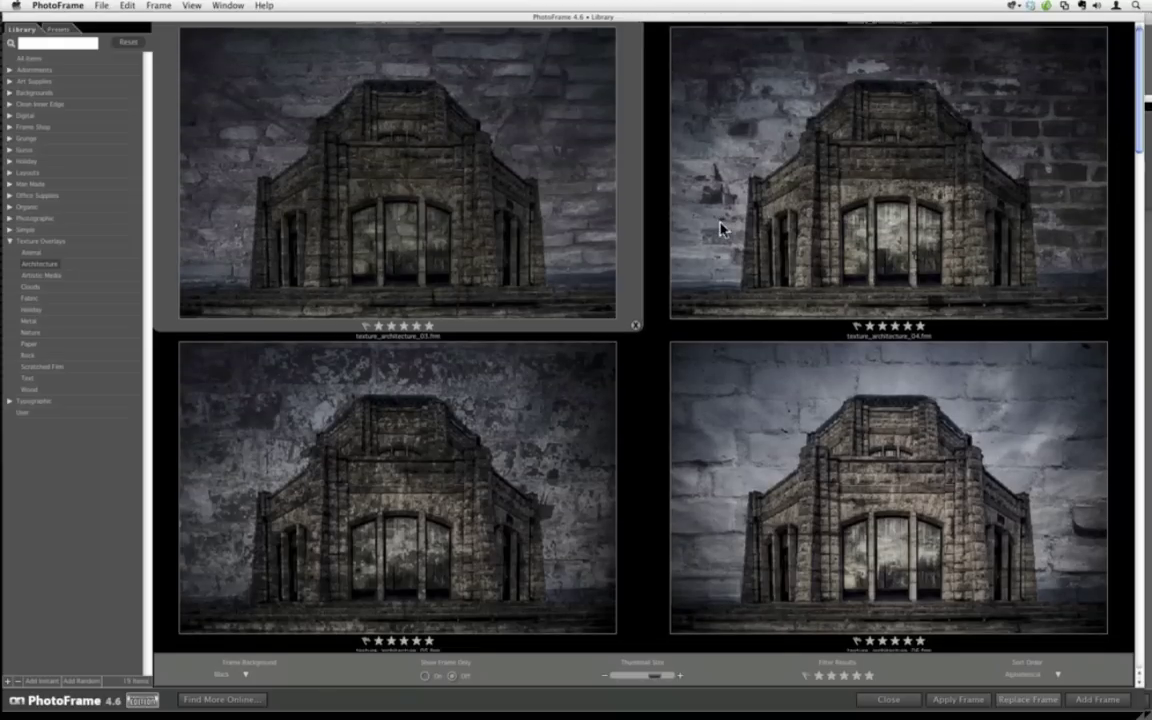
scroll(722, 228, "down", 10)
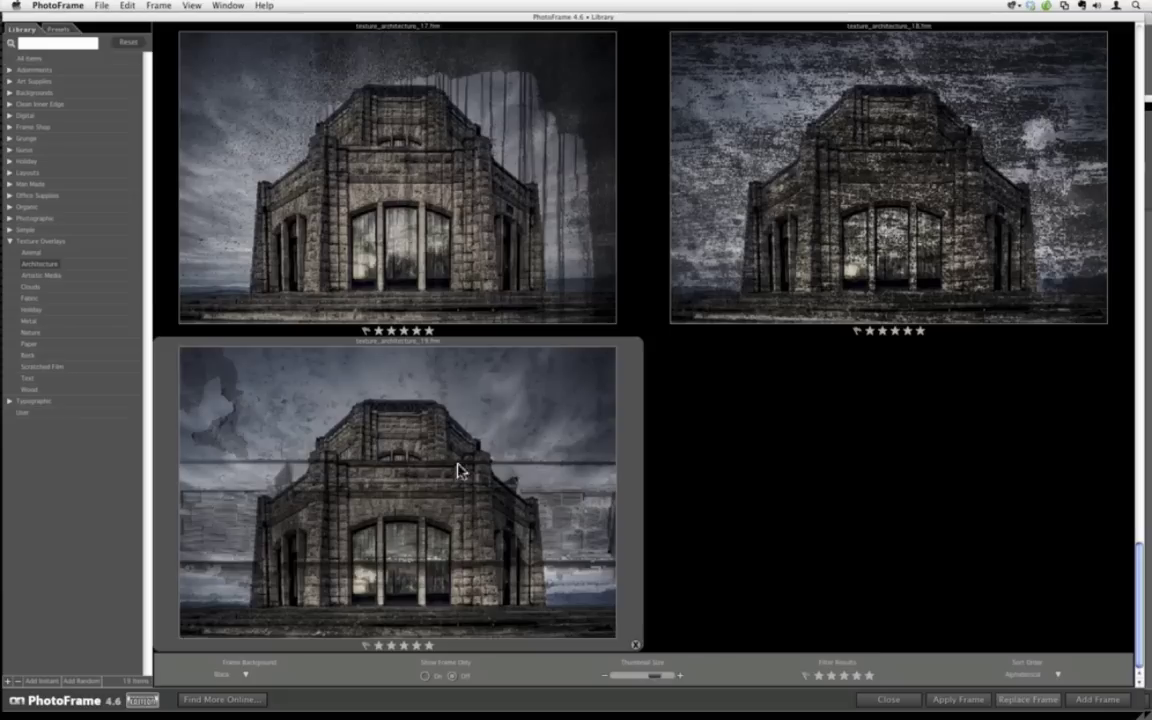
left_click(889, 700)
left_click(1017, 688)
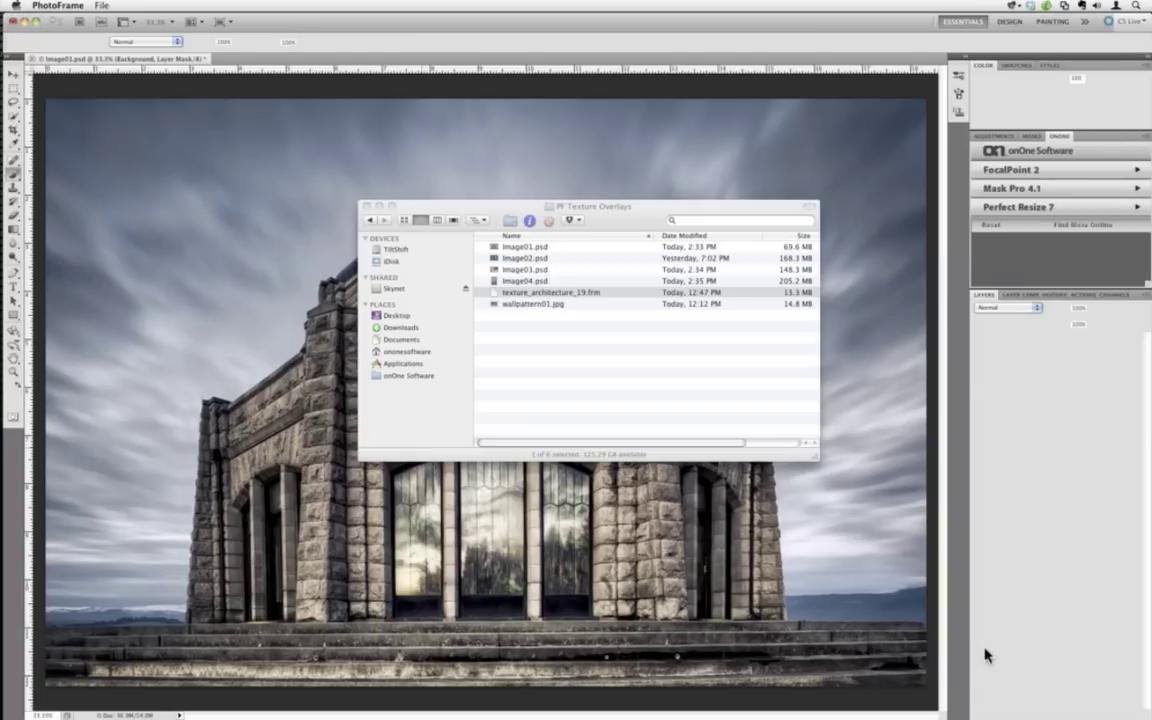
Close Image01.psd and open Image02.psd from the PF Texture Overlays folder in Photoshop.
left_click(535, 265)
key("super+w")
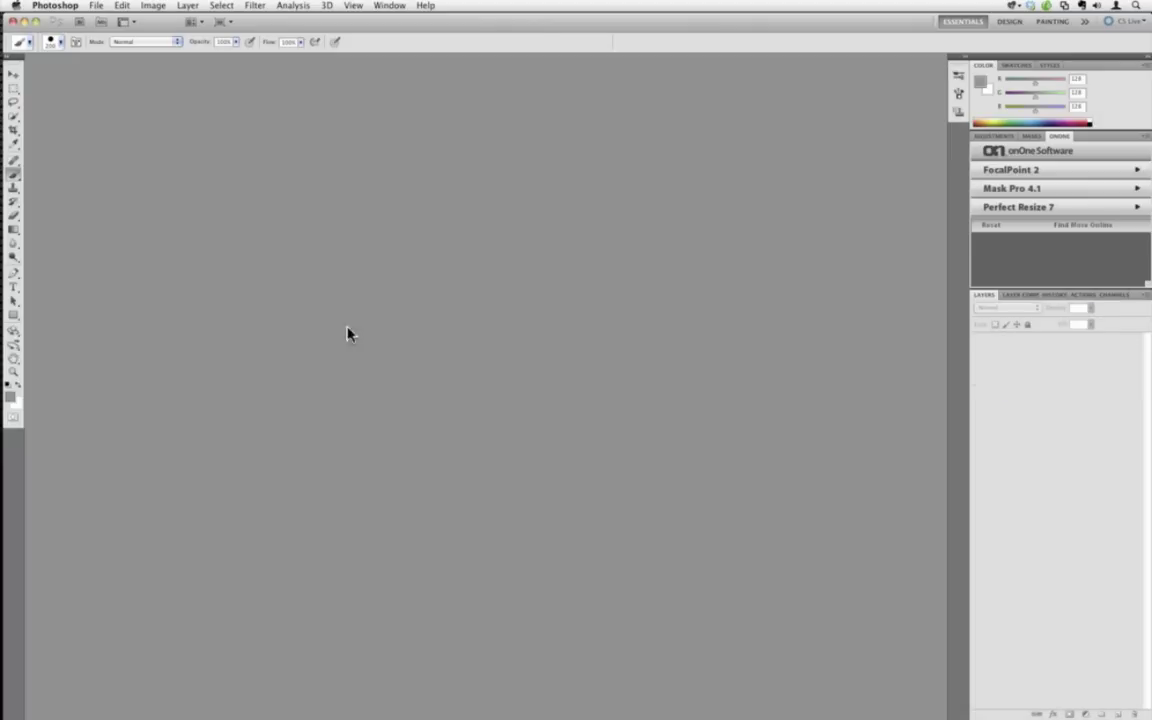
left_click(15, 166)
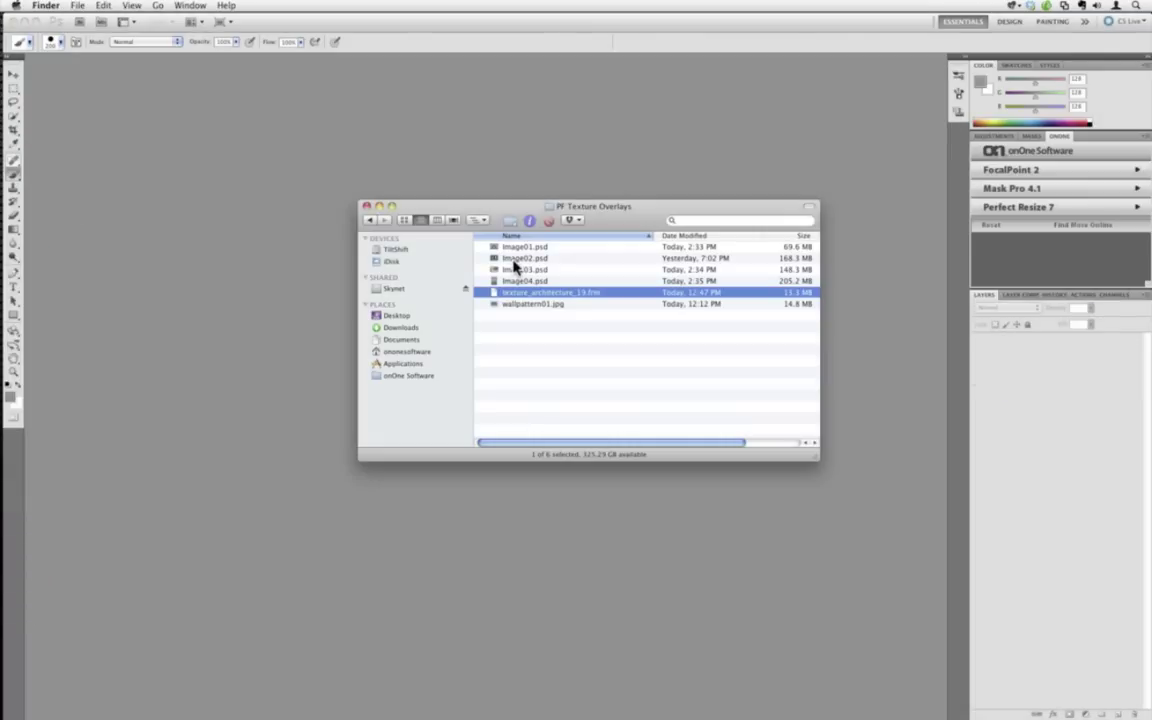
left_click(513, 258)
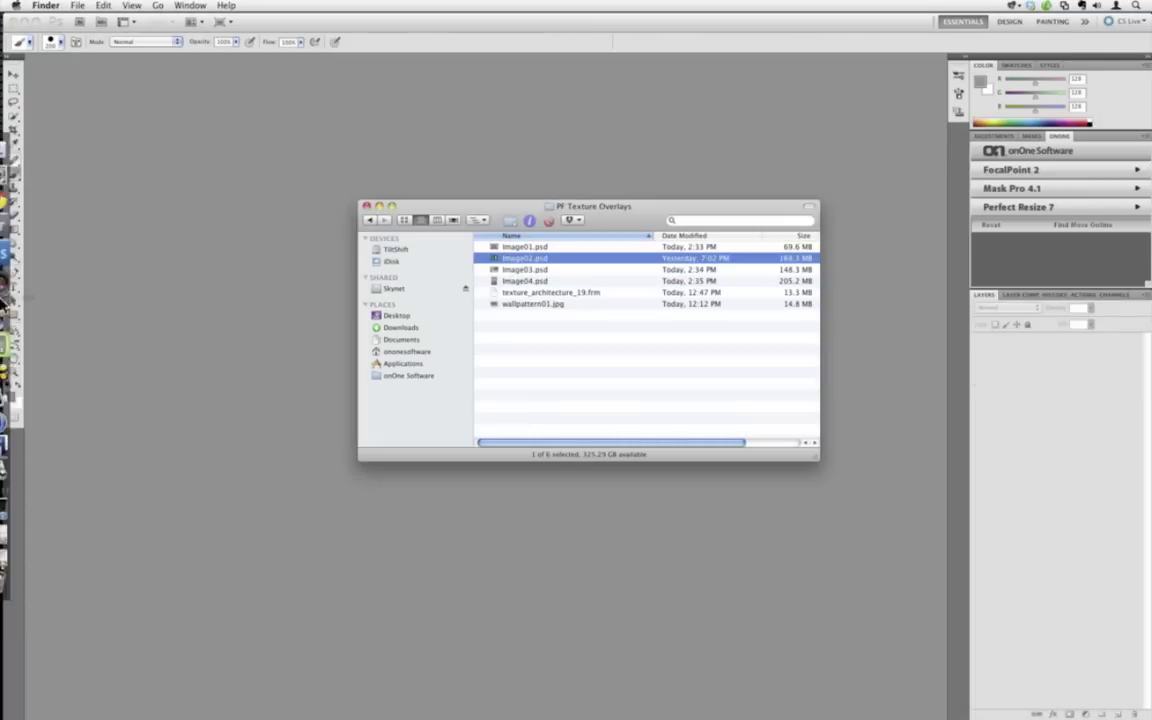
mouse_move(5, 241)
left_click(22, 260)
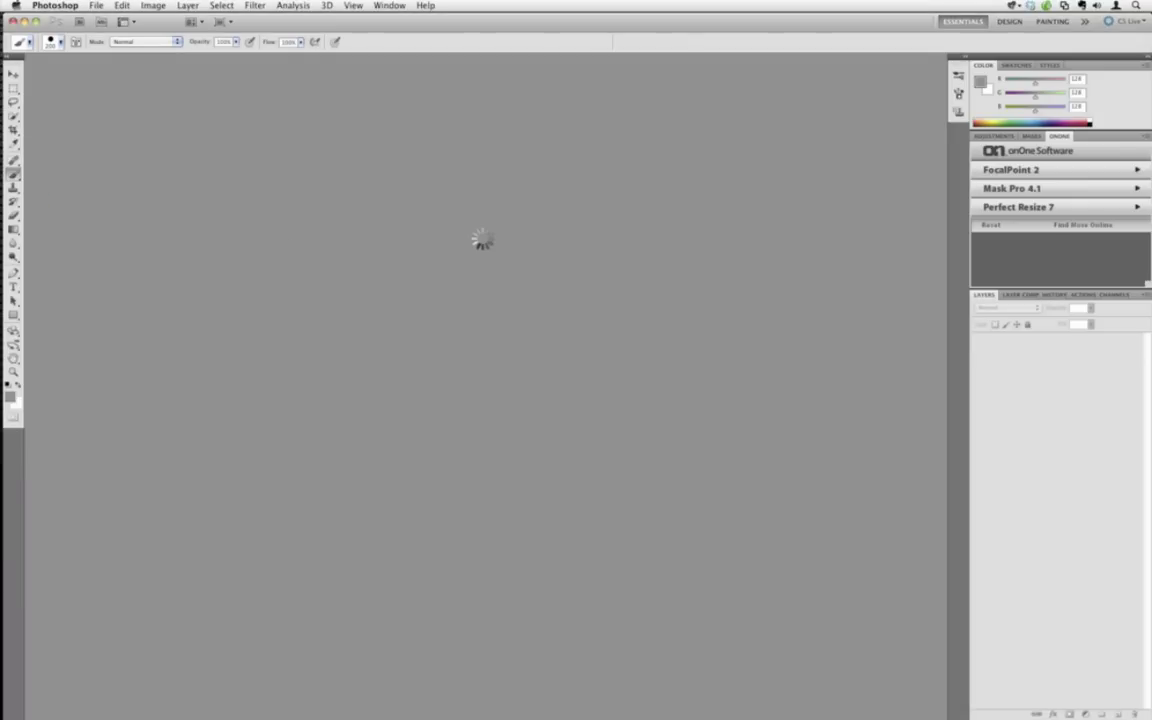
Try to launch PhotoFrame 4.6 Professional Edition on Image02.psd.
left_click(96, 5)
mouse_move(154, 304)
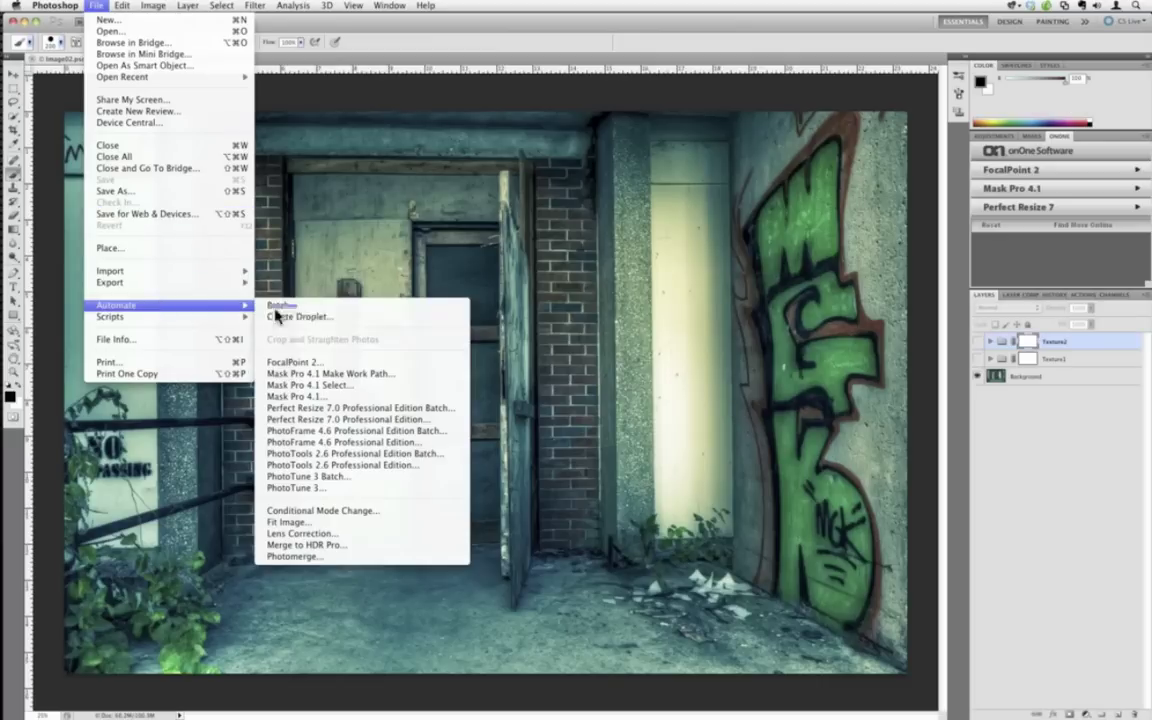
left_click(399, 446)
left_click(668, 244)
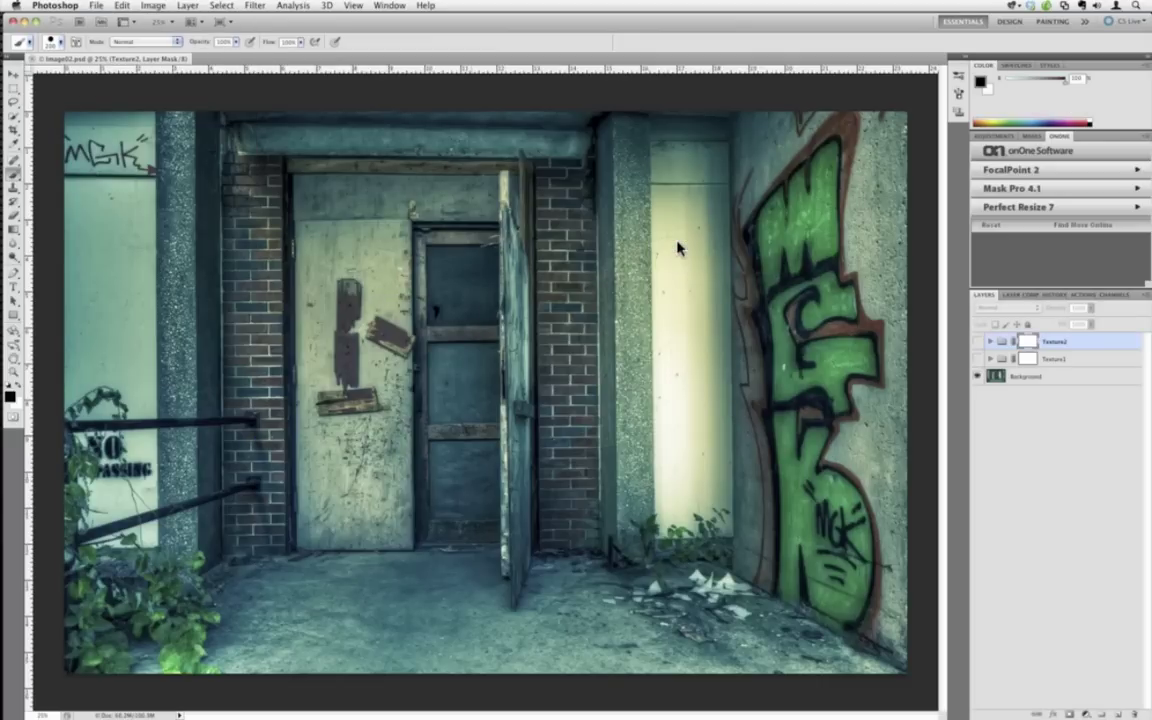
mouse_move(4, 525)
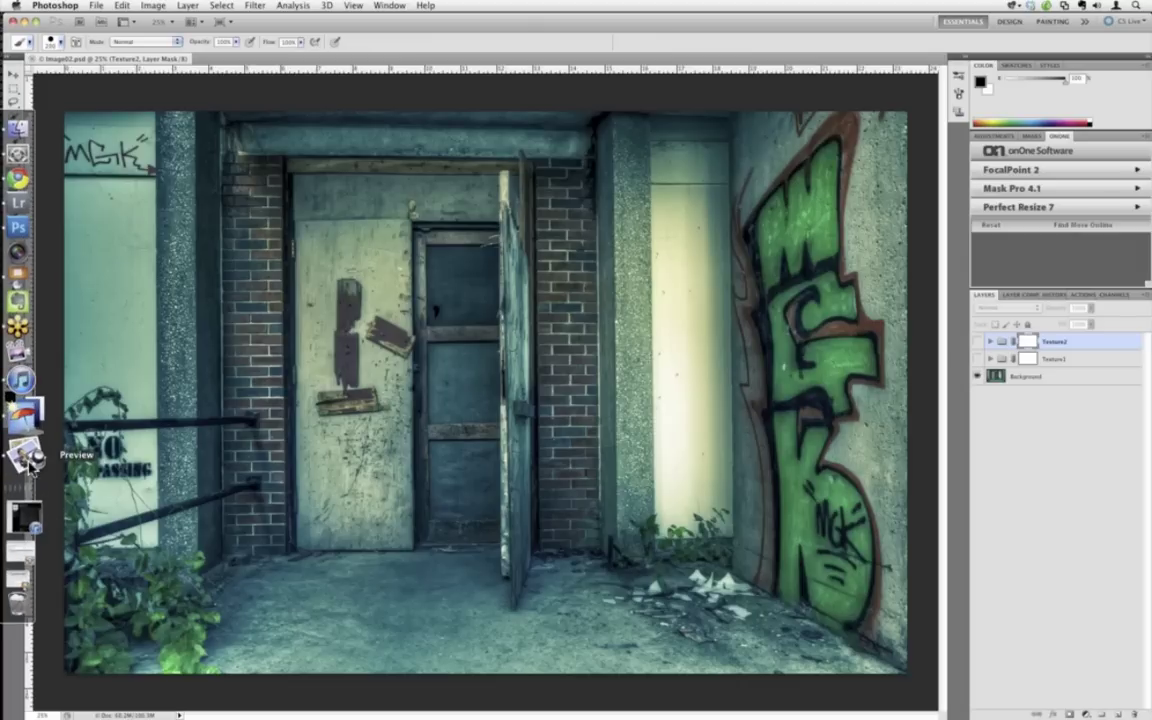
left_click(95, 5)
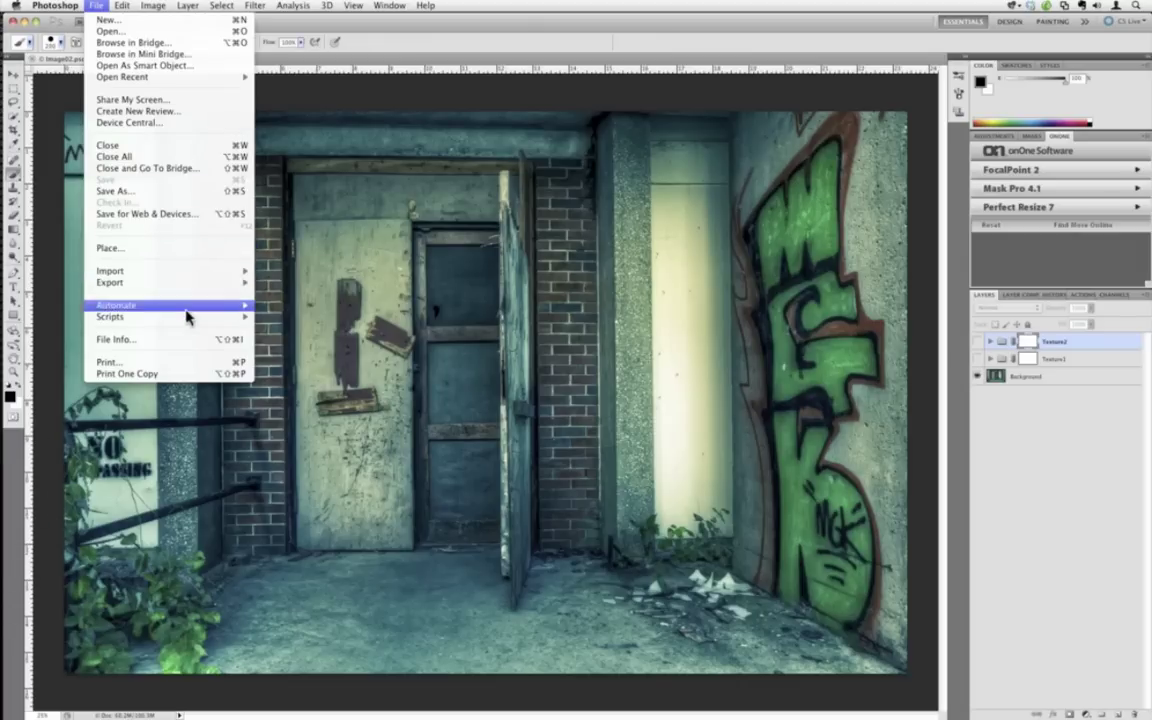
mouse_move(195, 308)
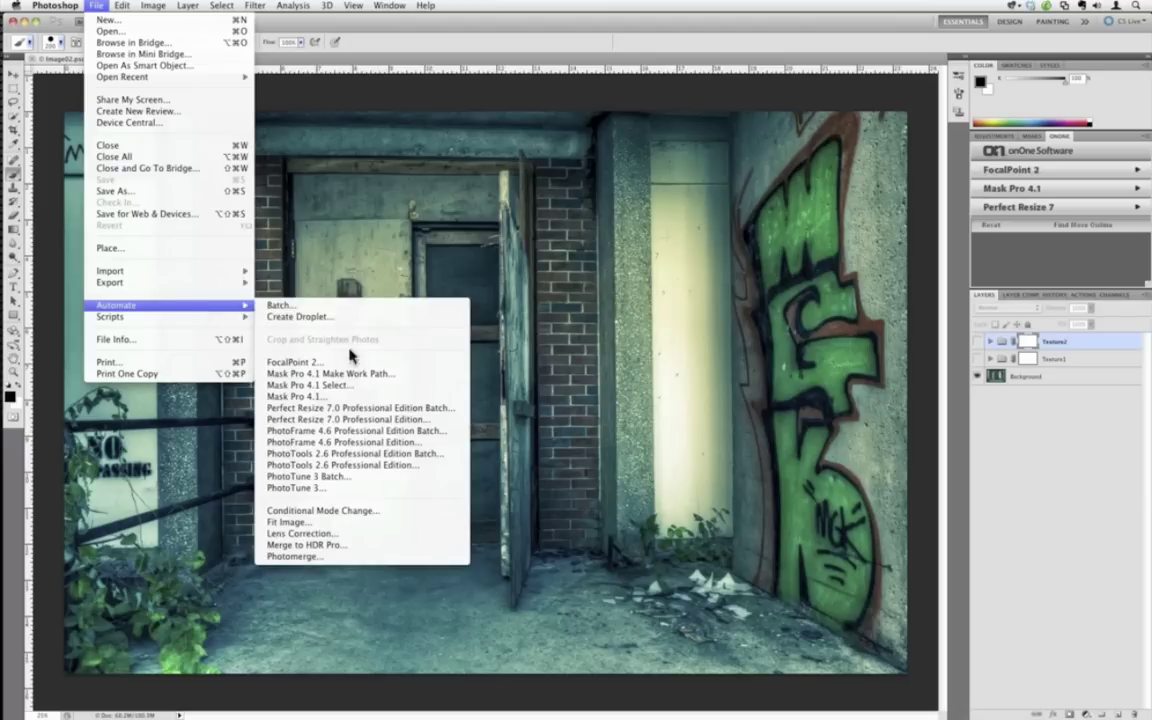
left_click(350, 452)
left_click(665, 247)
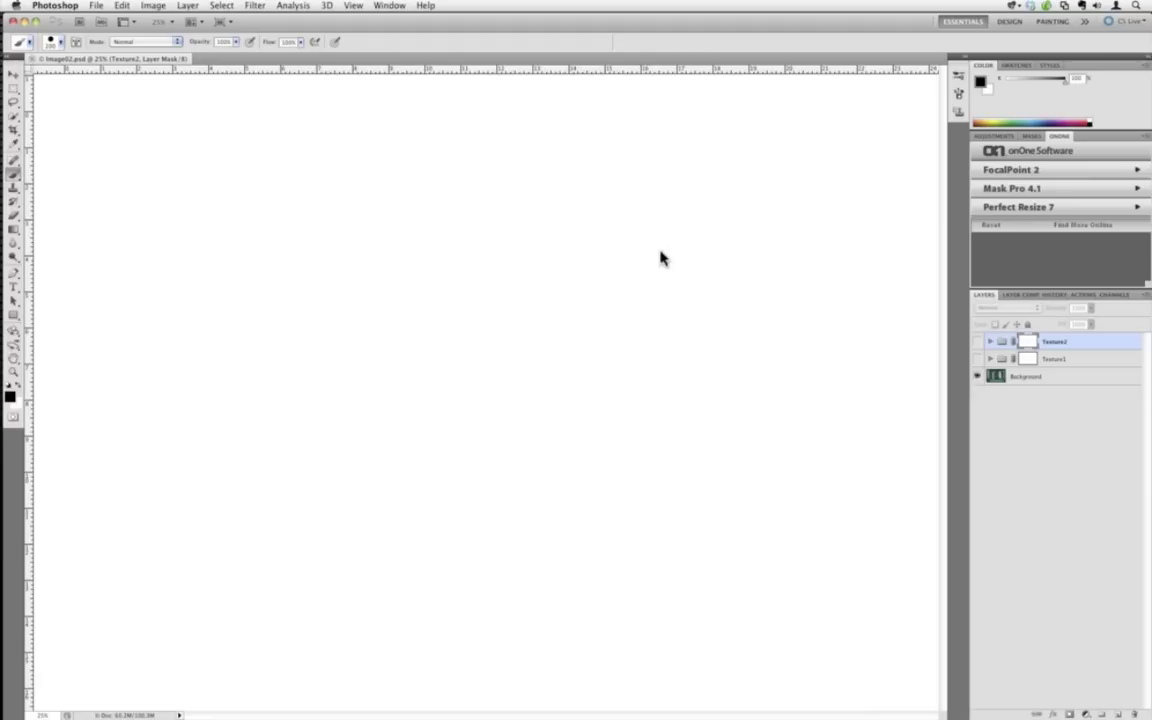
Dismiss the crash report without submitting it and restart Photoshop.
key("super+h")
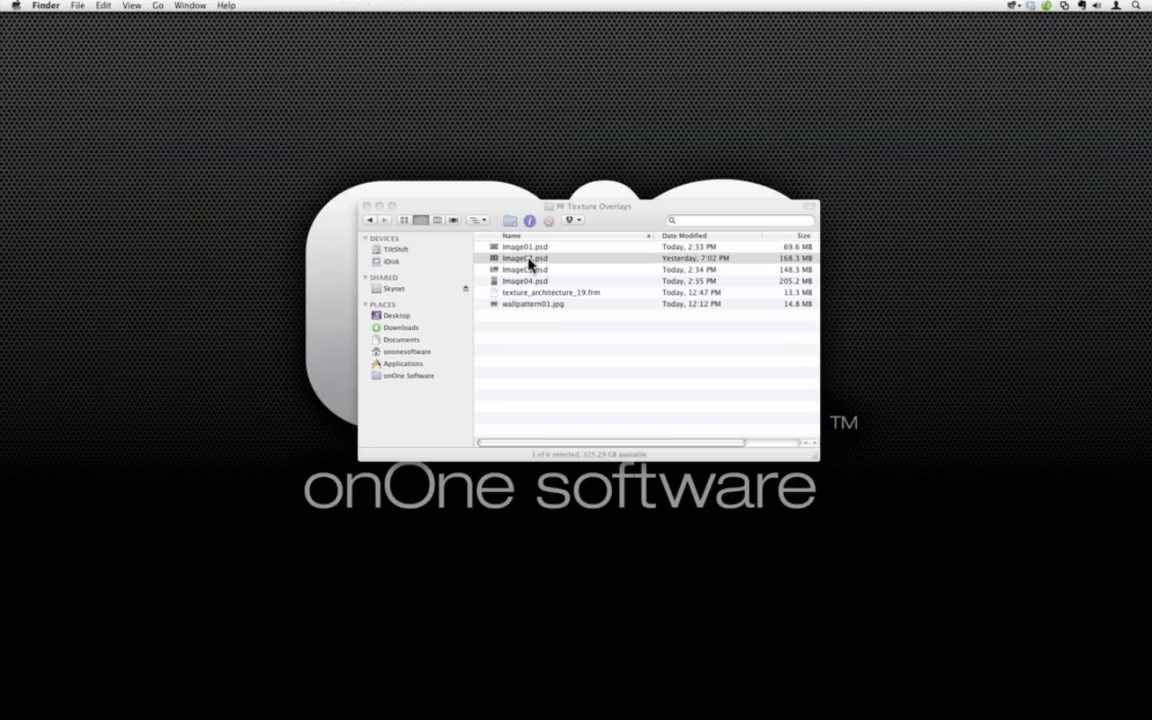
left_click(530, 263)
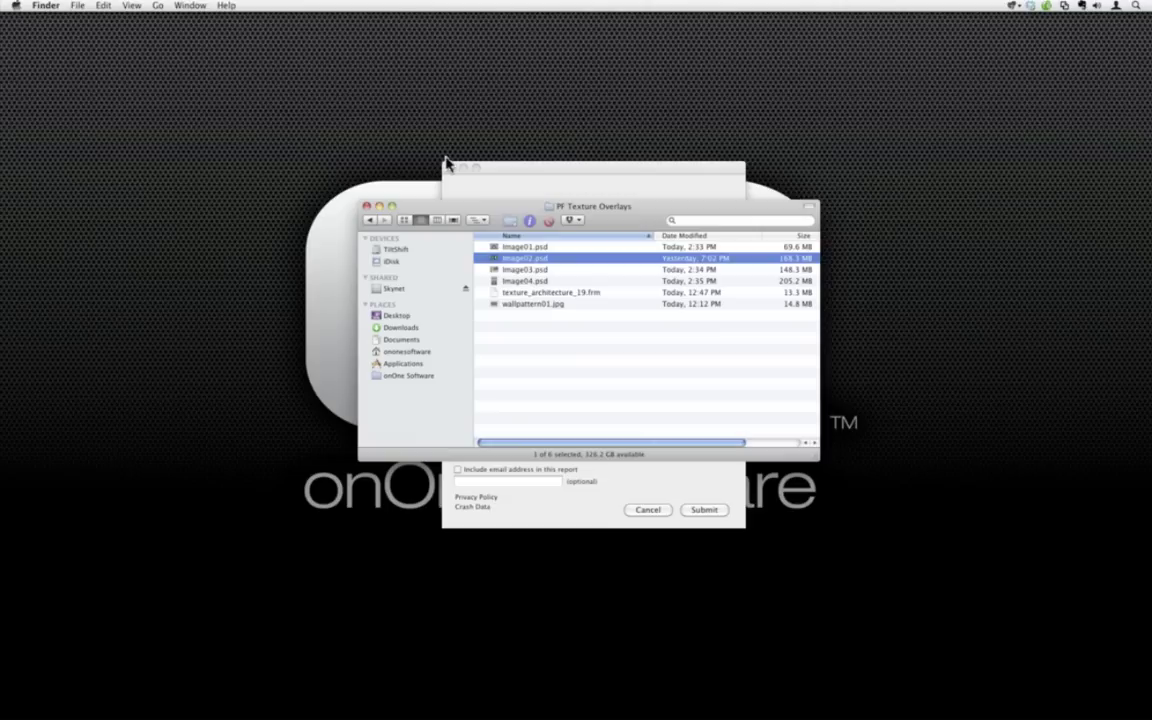
left_click(662, 510)
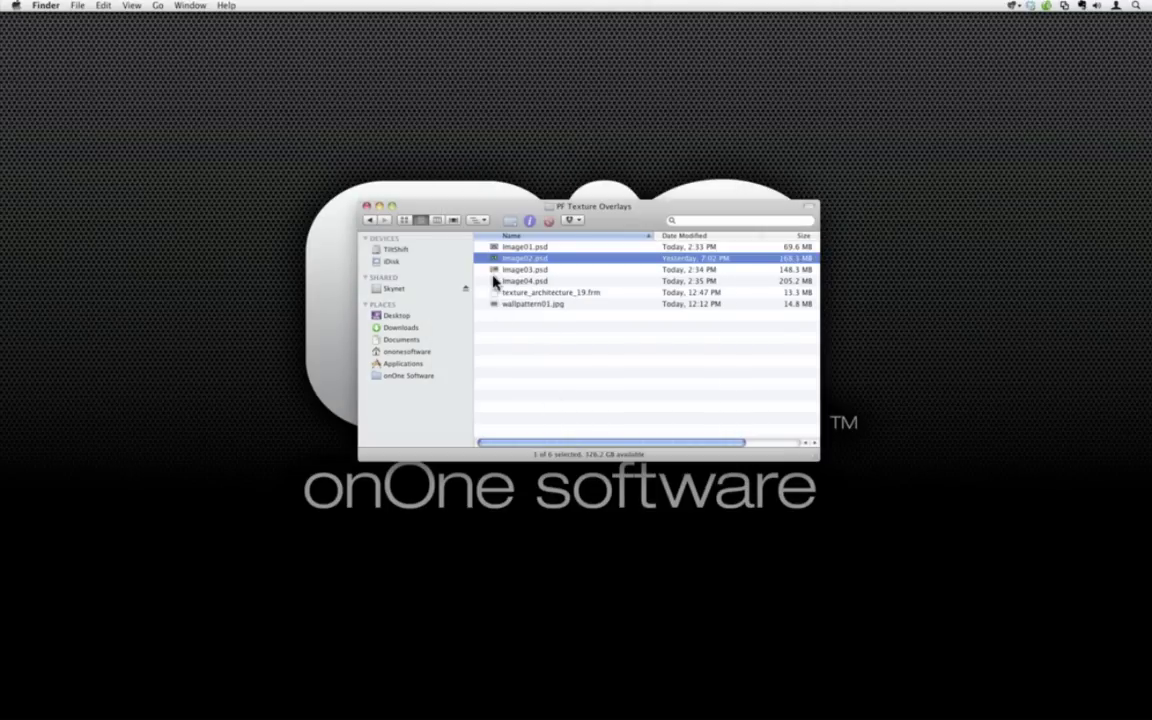
left_click(20, 334)
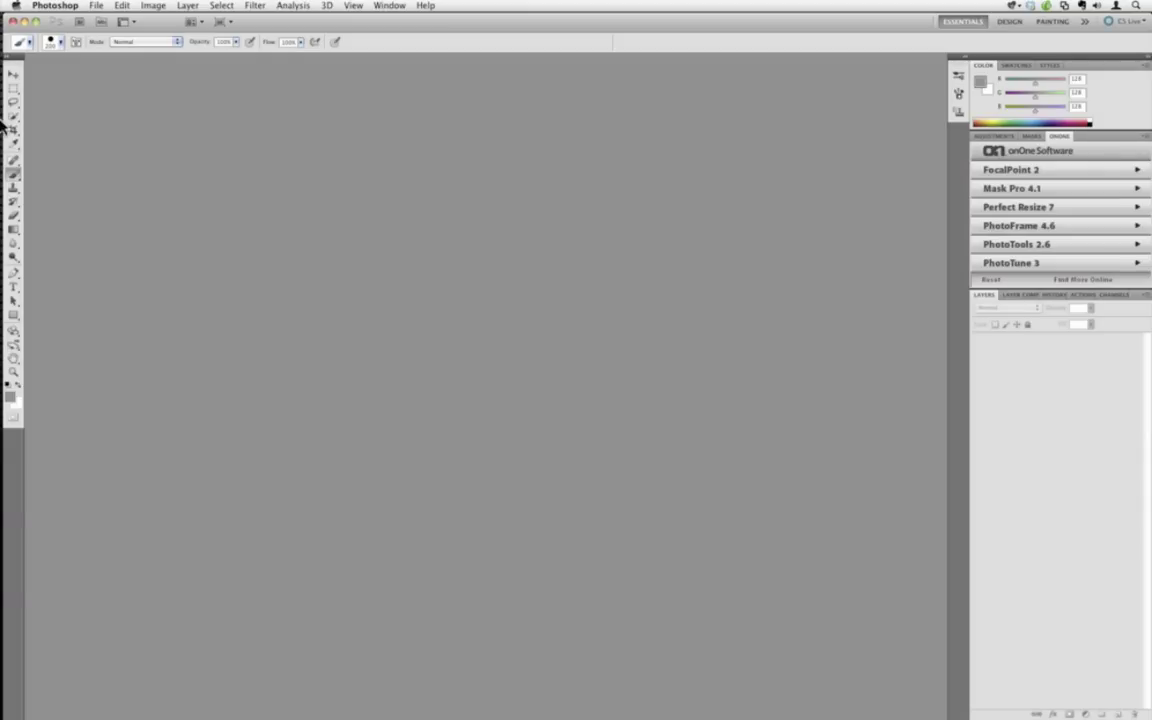
Open Image02.psd from the PF Texture Overlays folder in Photoshop.
left_click(24, 172)
left_click(578, 294)
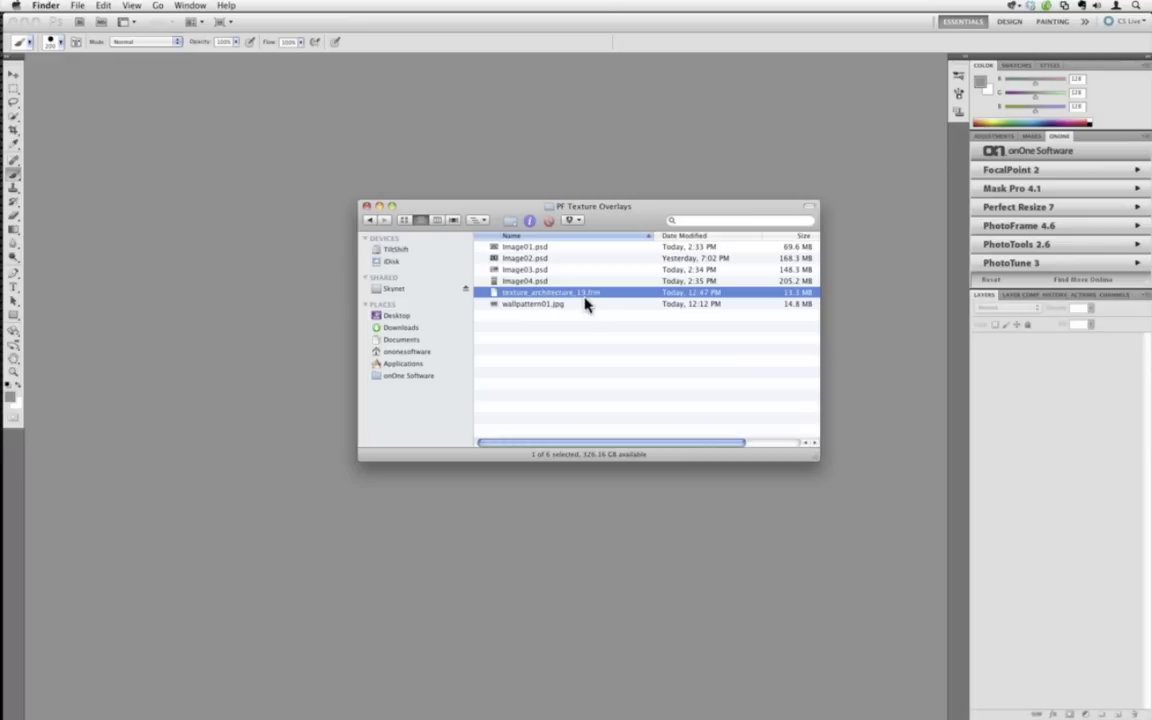
left_click(535, 264)
left_click(535, 258)
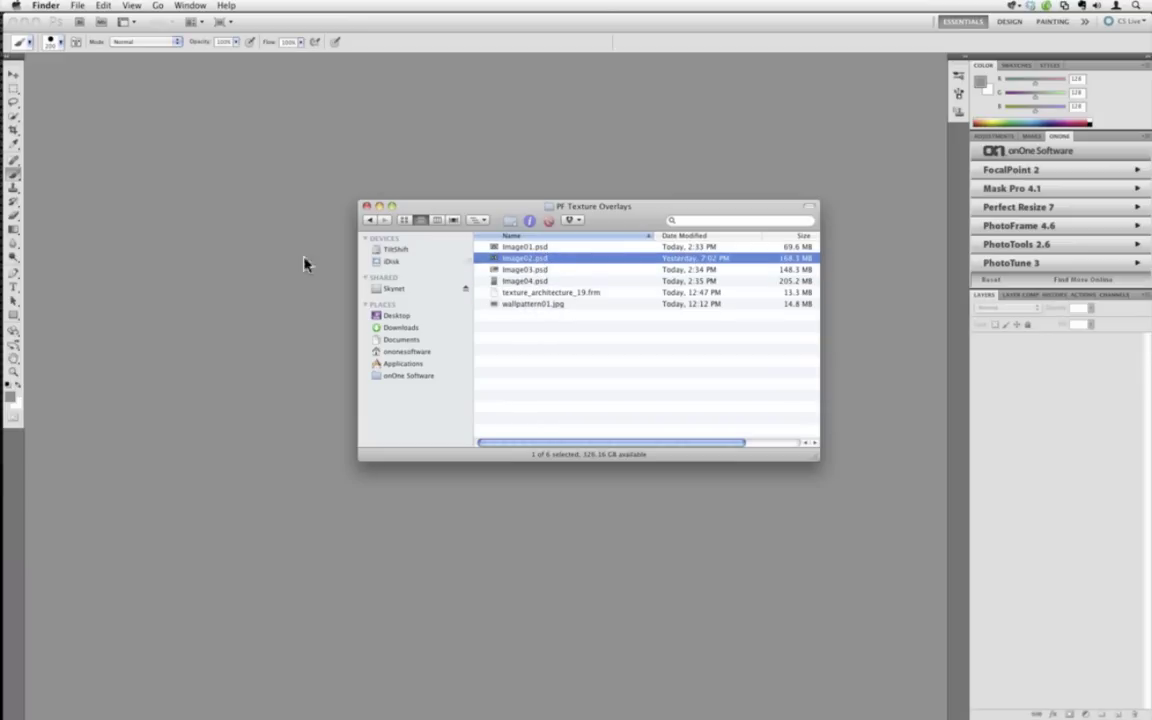
left_click(16, 262)
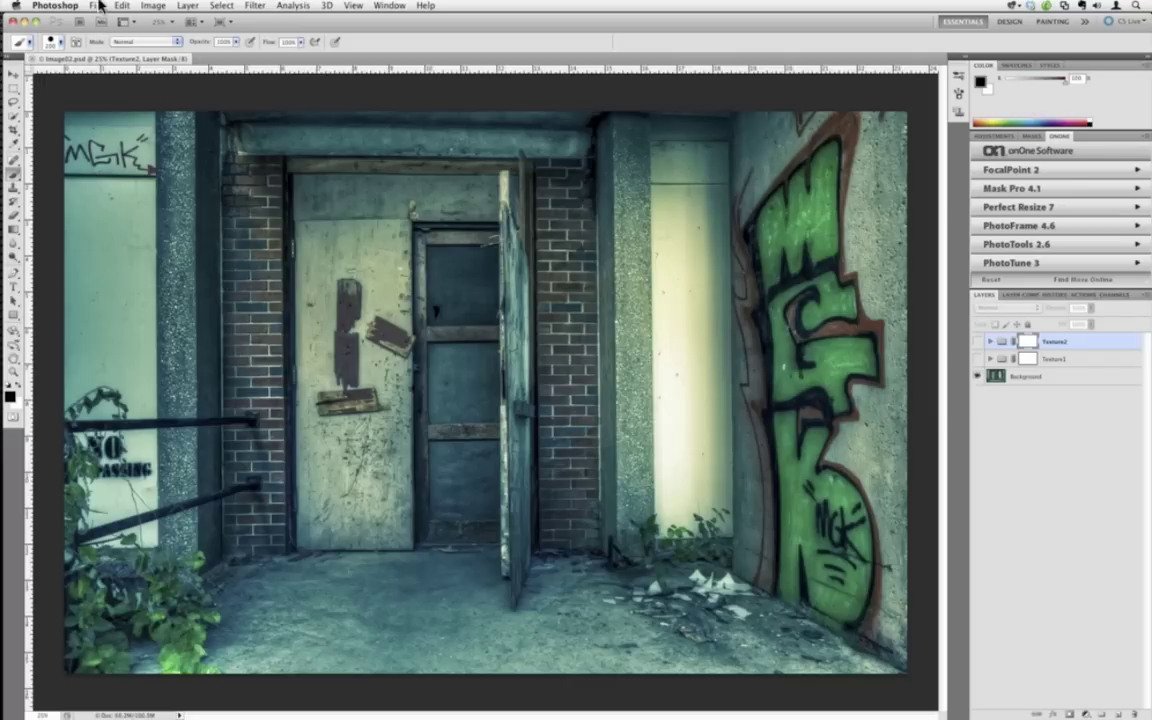
Try to launch PhotoFrame 4.6 Professional Edition on Image02.psd, dismissing any alerts.
left_click(97, 5)
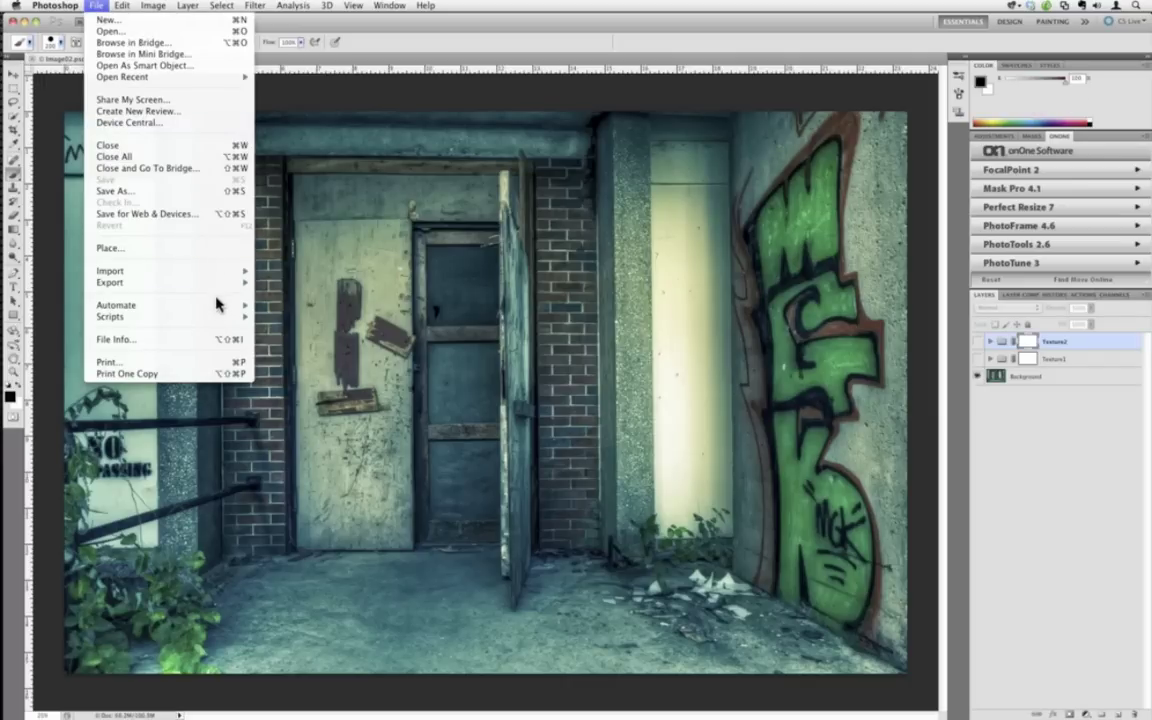
mouse_move(219, 304)
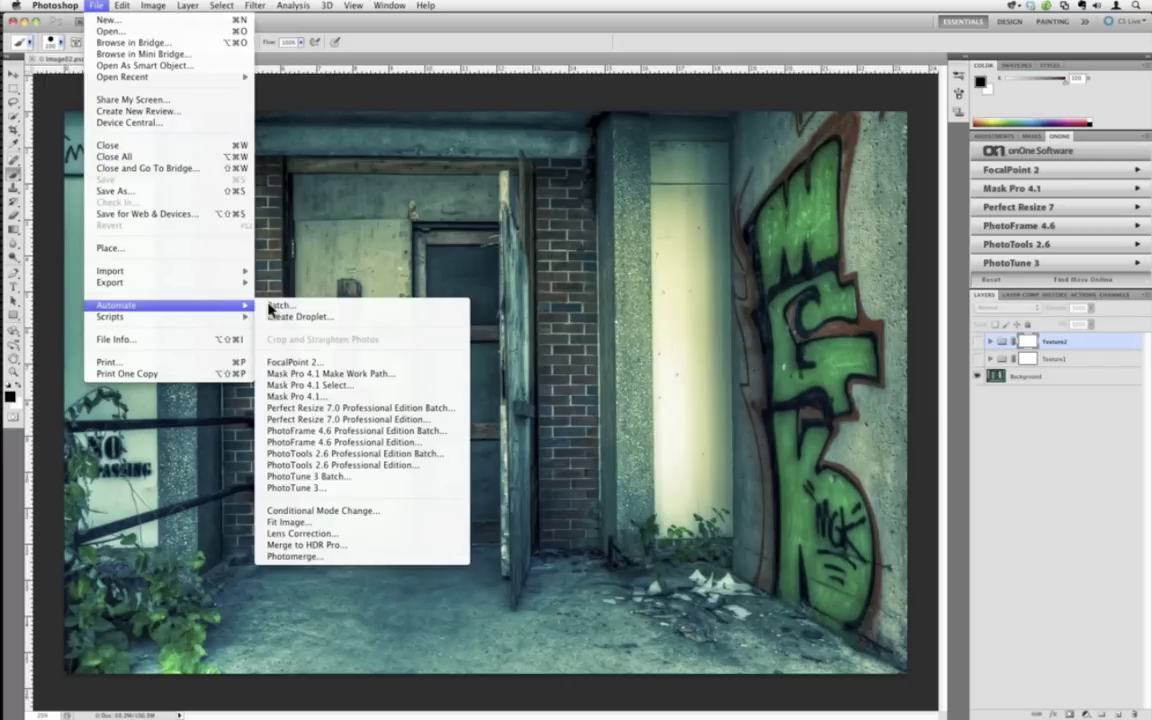
left_click(366, 444)
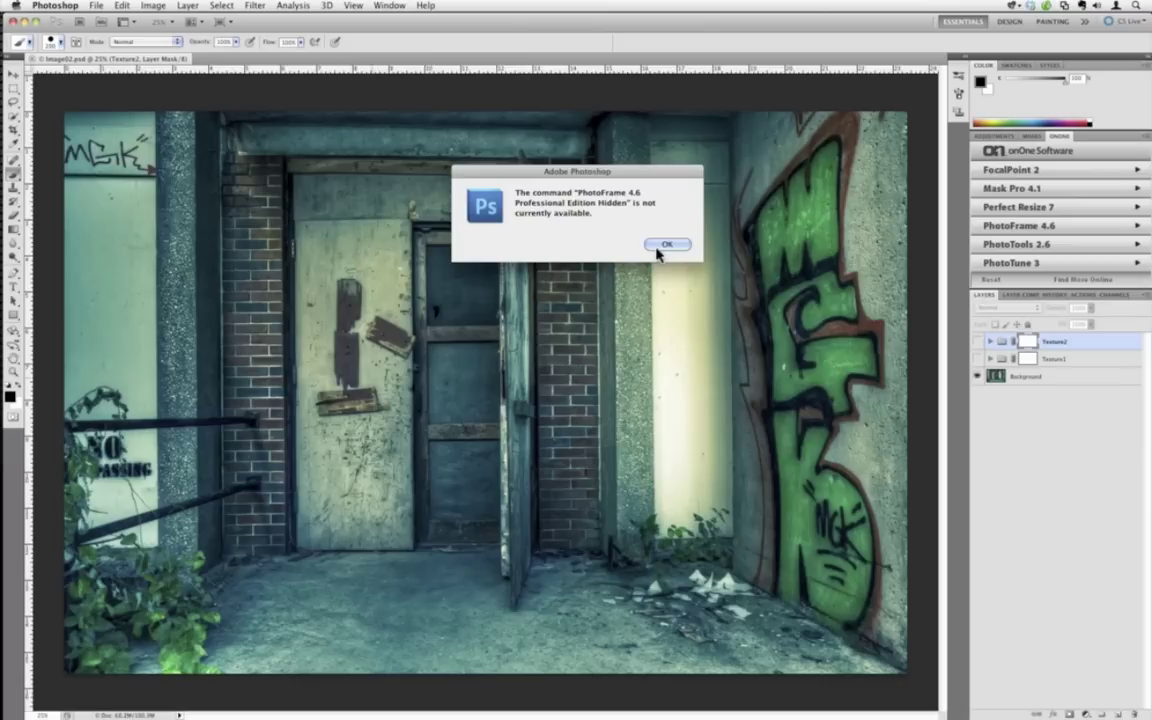
left_click(665, 246)
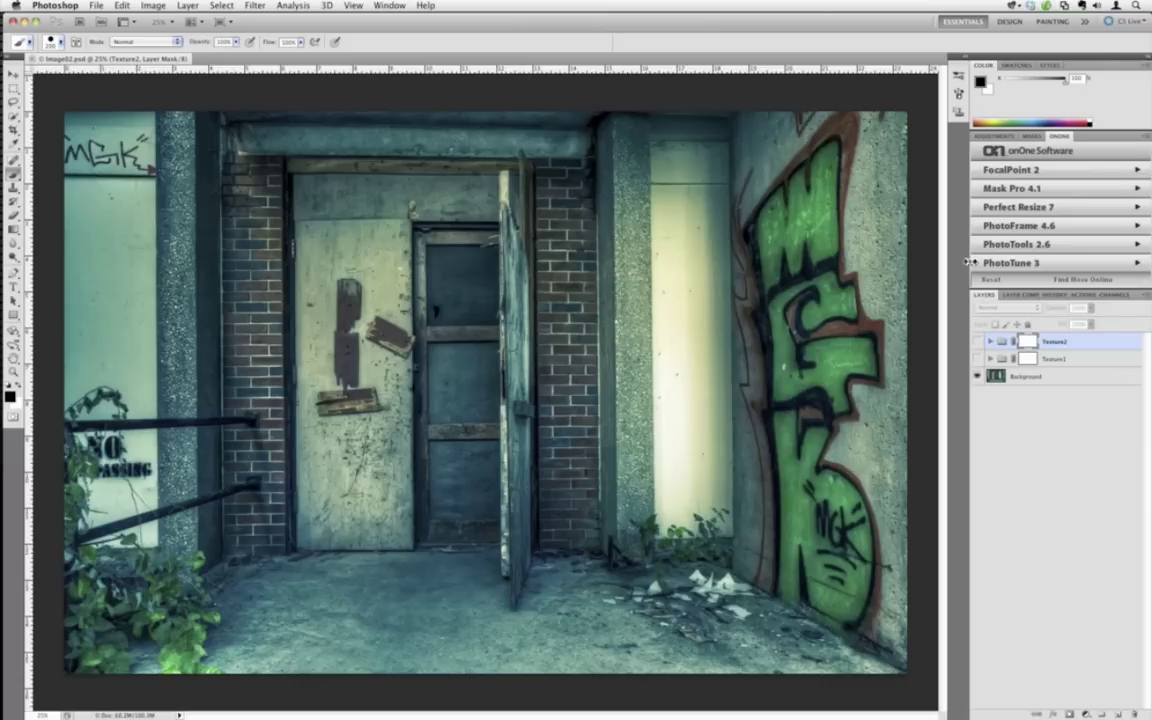
left_click(1016, 228)
left_click(676, 245)
Close Image02.psd, bring up Photoshop CS5 again without a document and hide it.
key("super+w")
key("super+h")
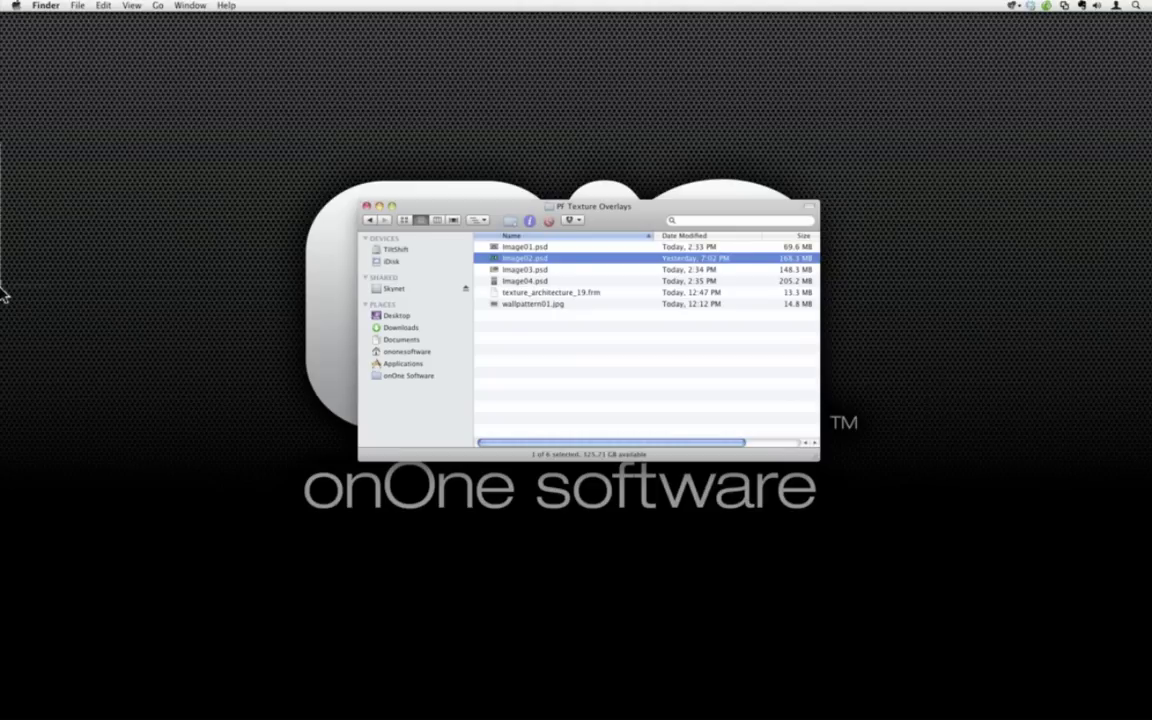
mouse_move(3, 290)
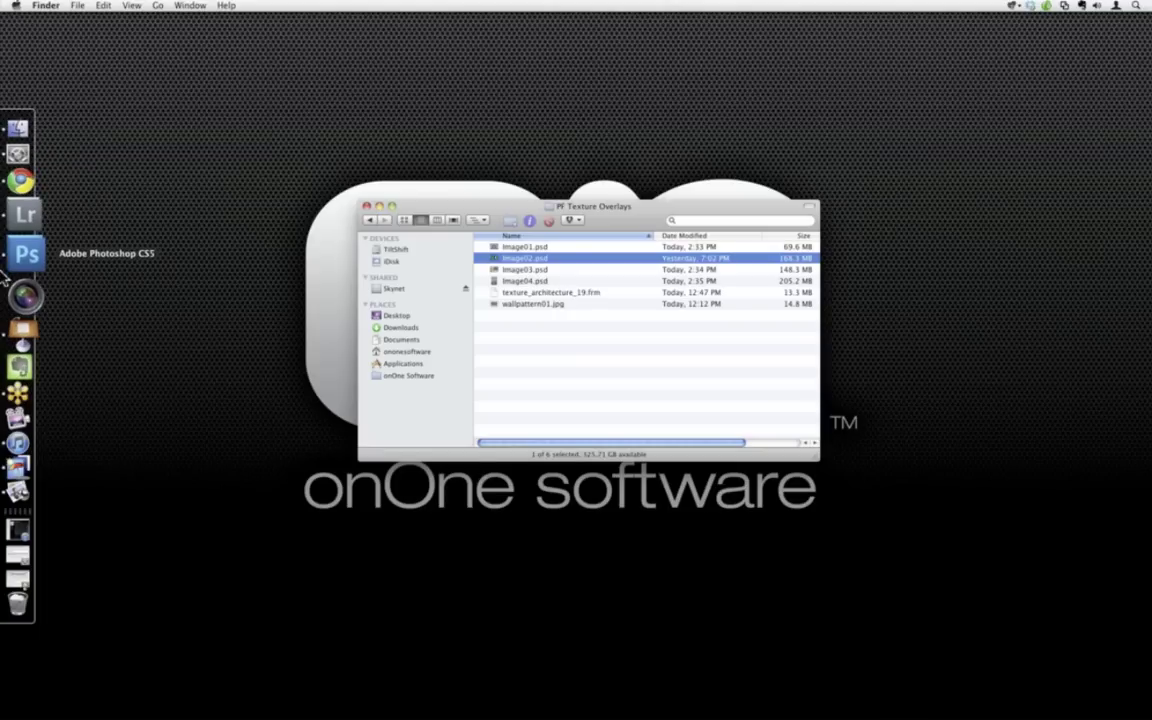
left_click(27, 253)
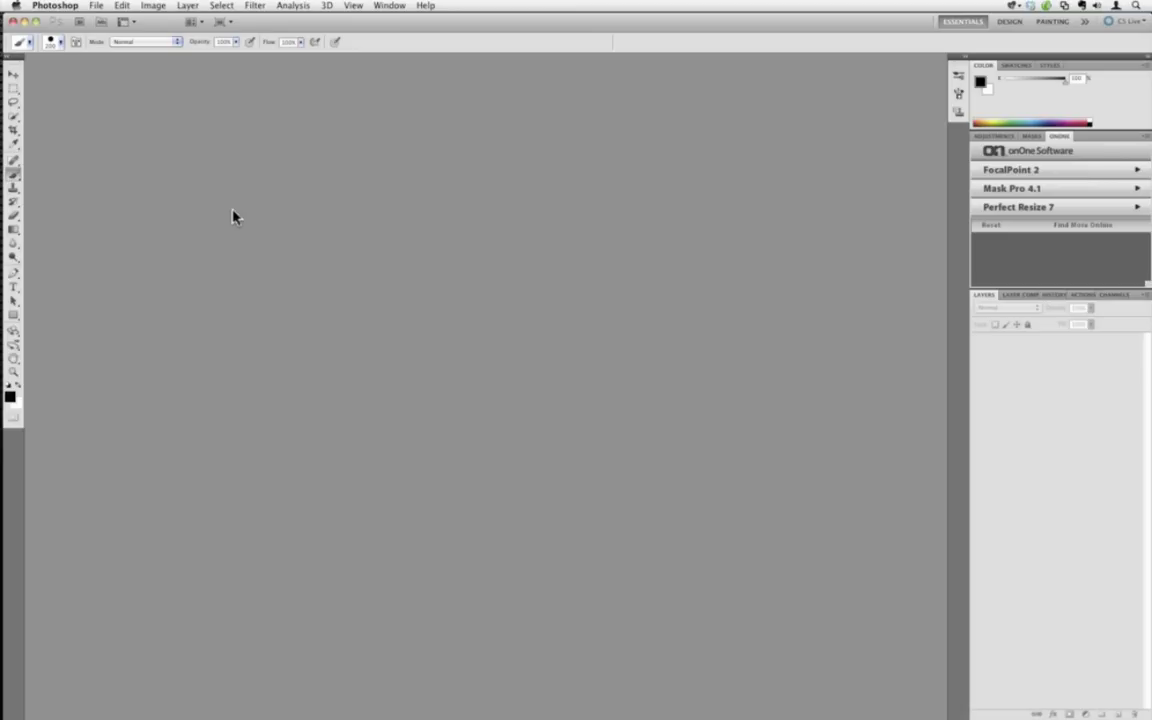
key("super+h")
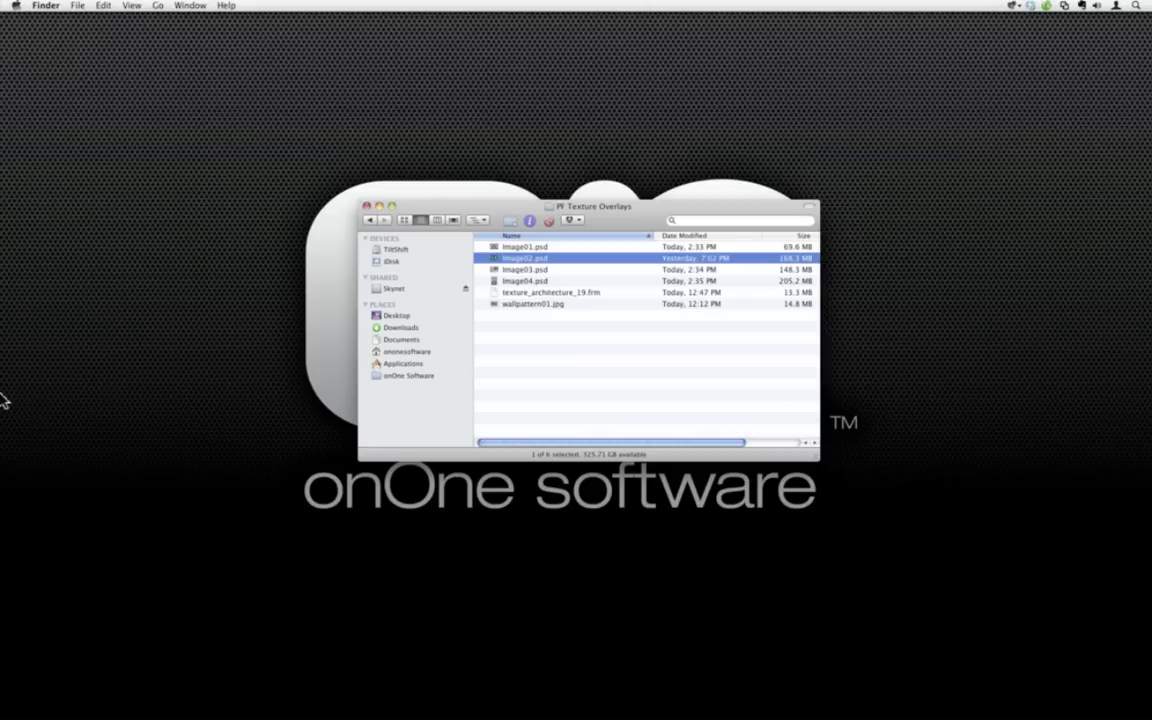
Switch to Google Chrome and open the ononesoftware.com home page.
left_click(22, 208)
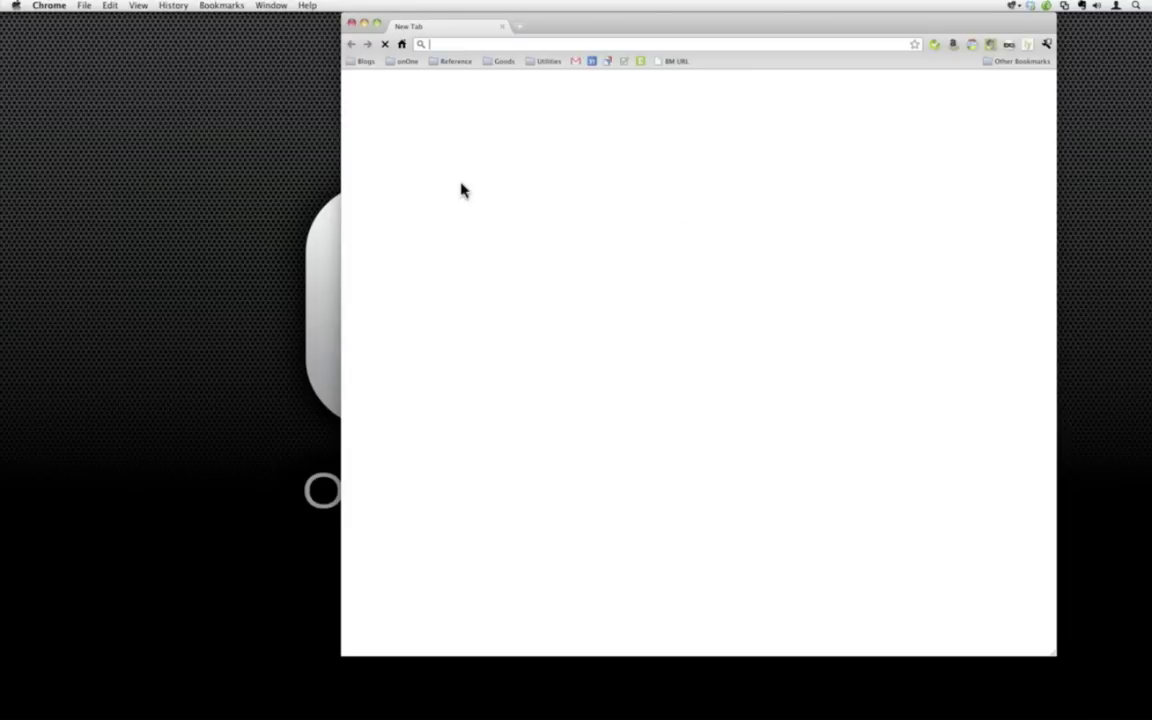
type("ononesoftware.com/free/templates/")
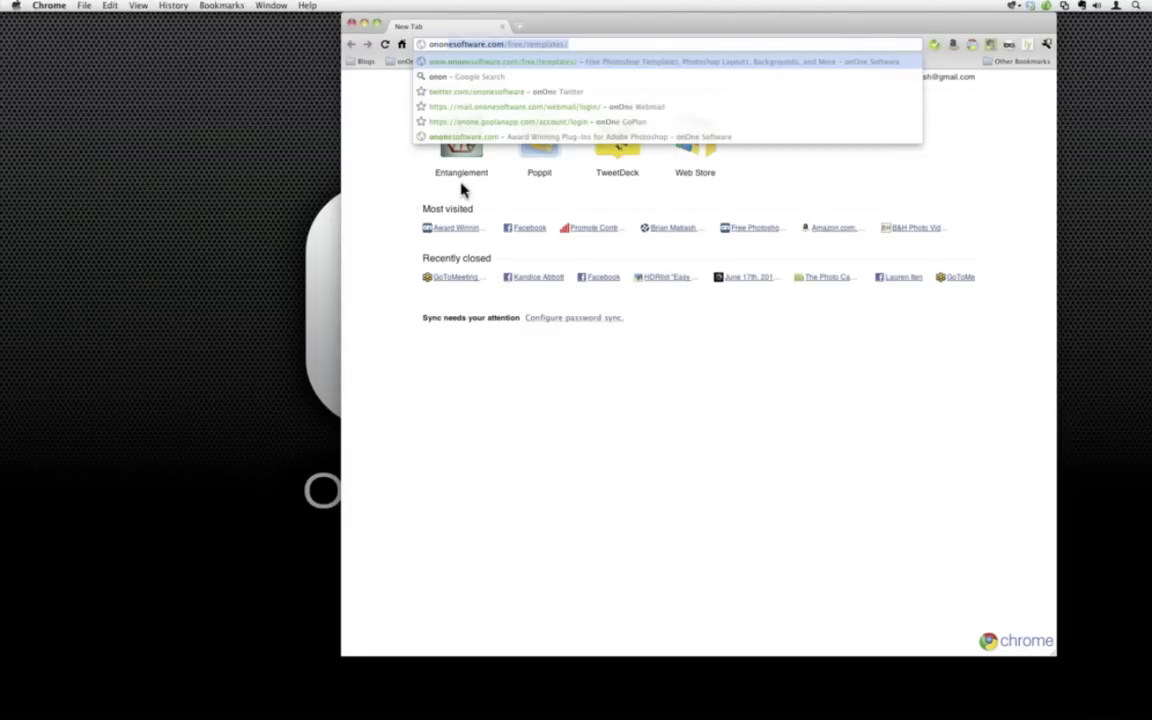
left_click_drag(508, 44, 651, 43)
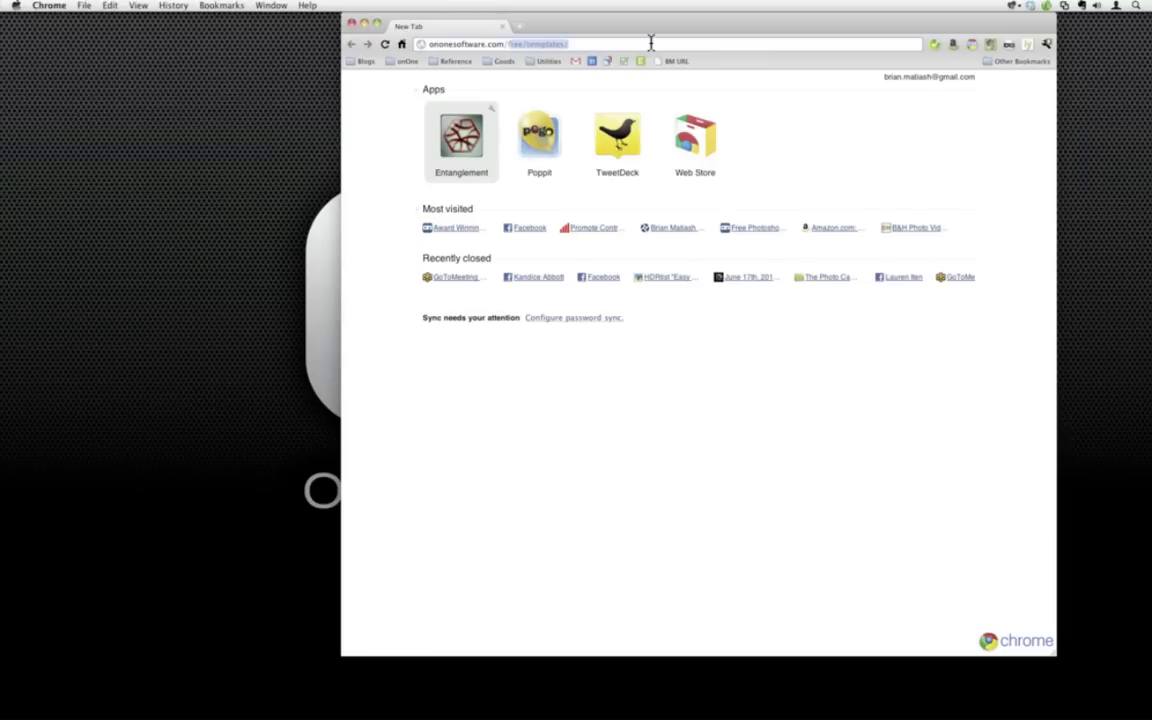
key("BackSpace")
key("Return")
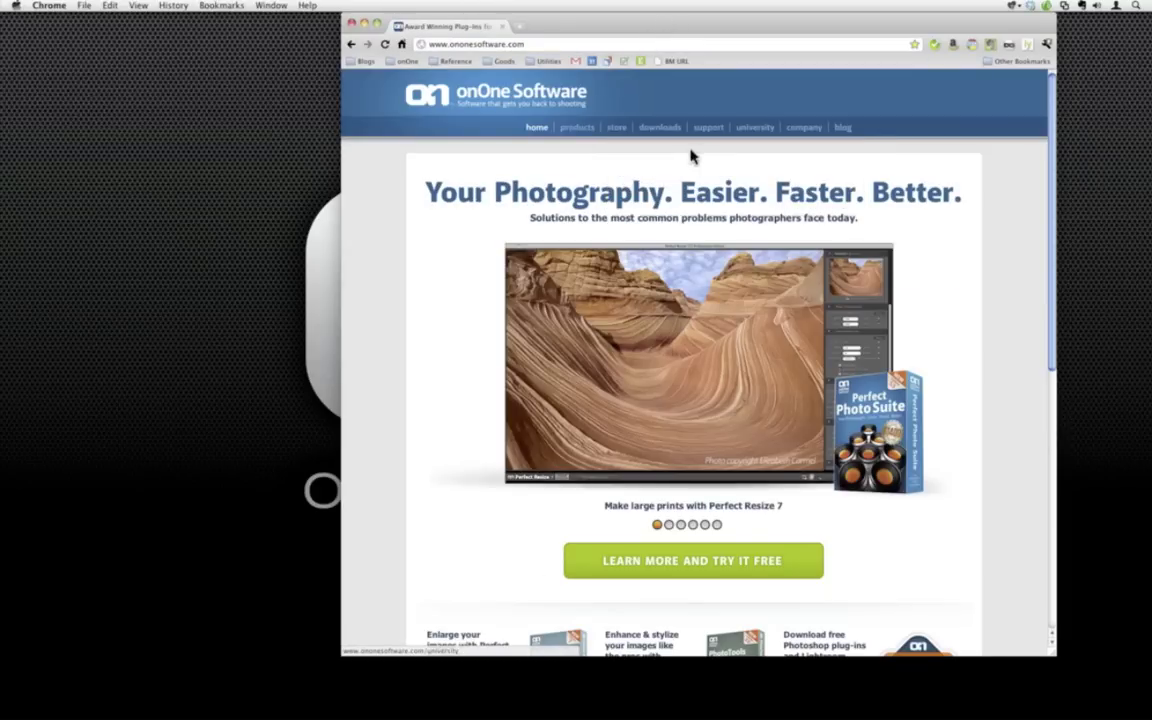
Go to the onOne University page and look through the PhotoFrame training topics.
left_click(745, 133)
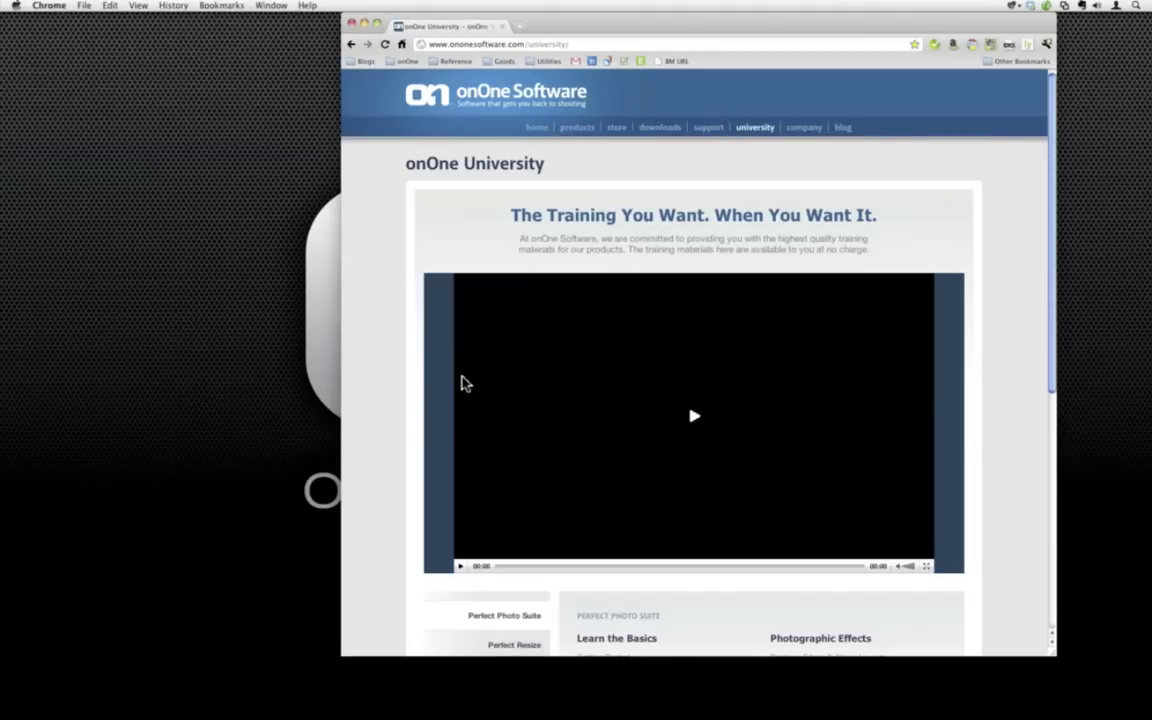
scroll(463, 385, "down", 10)
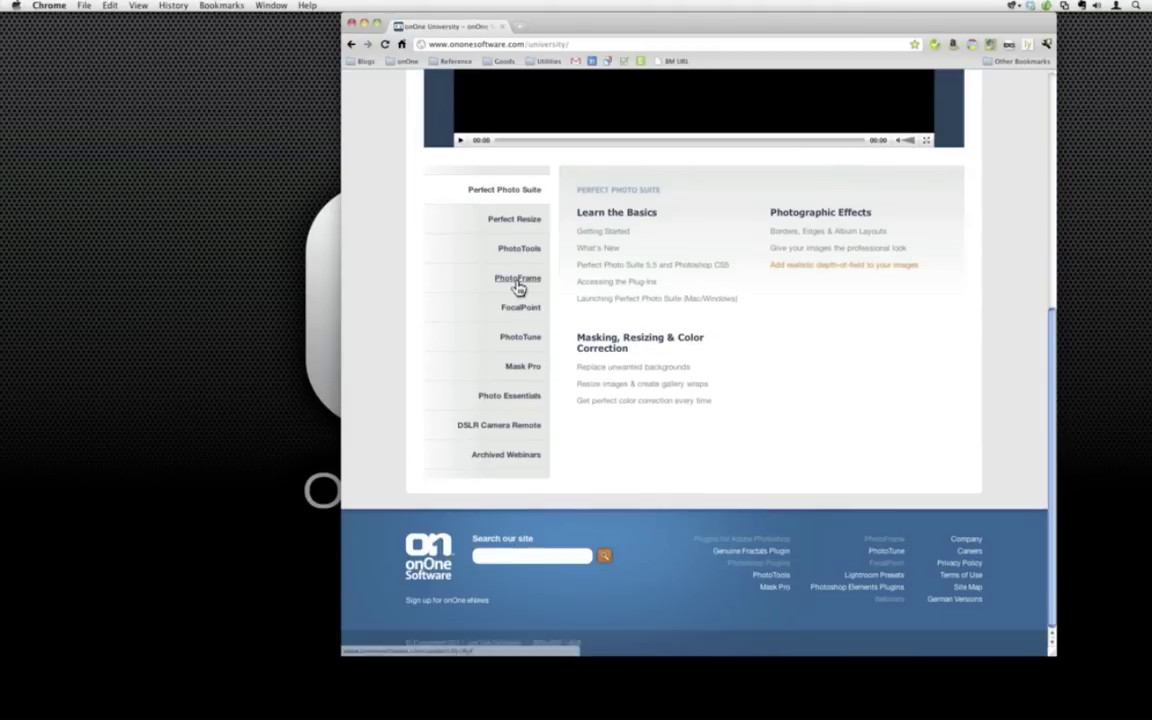
left_click(517, 282)
scroll(613, 381, "down", 3)
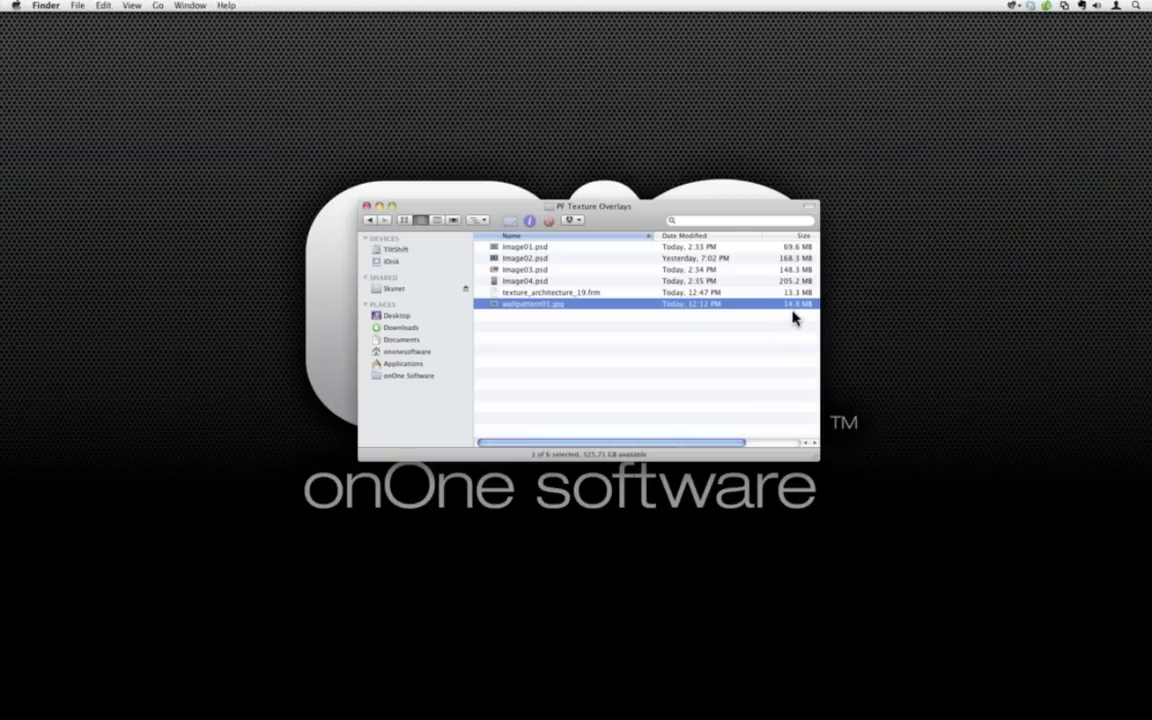
Show the file info for wallpattern01.jpg in the PF Texture Overlays folder and check its pixel dimensions.
left_click(697, 292)
left_click(698, 304)
key("super+w")
key("super+i")
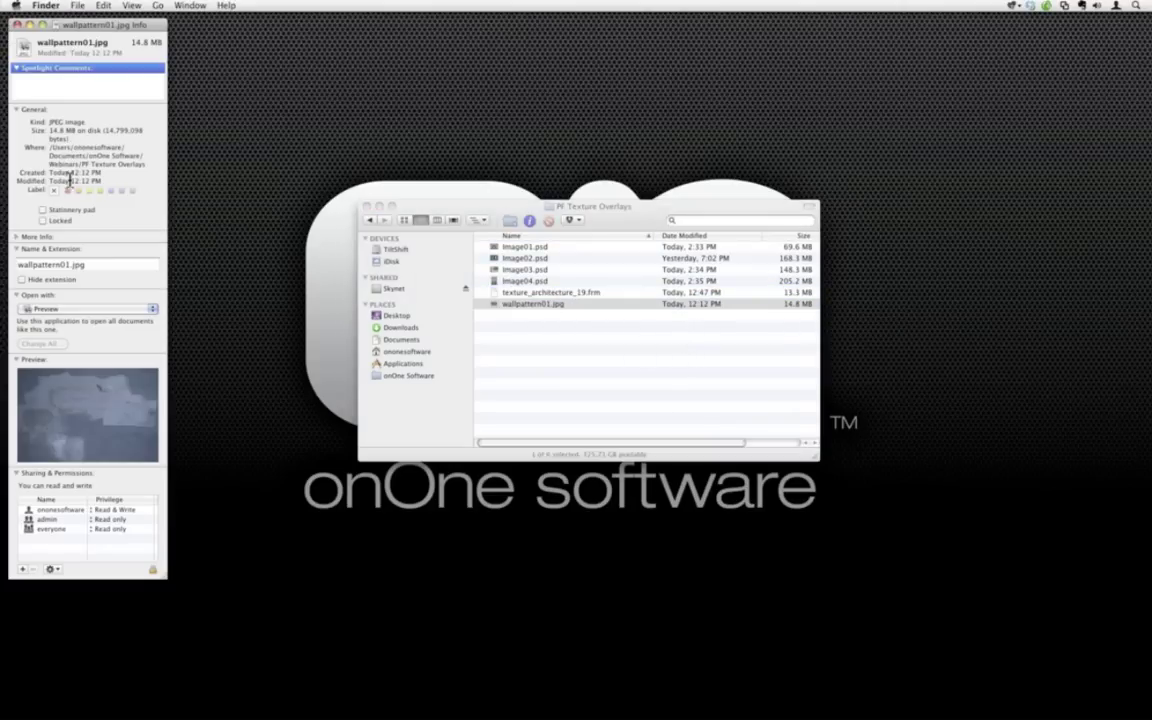
left_click(18, 237)
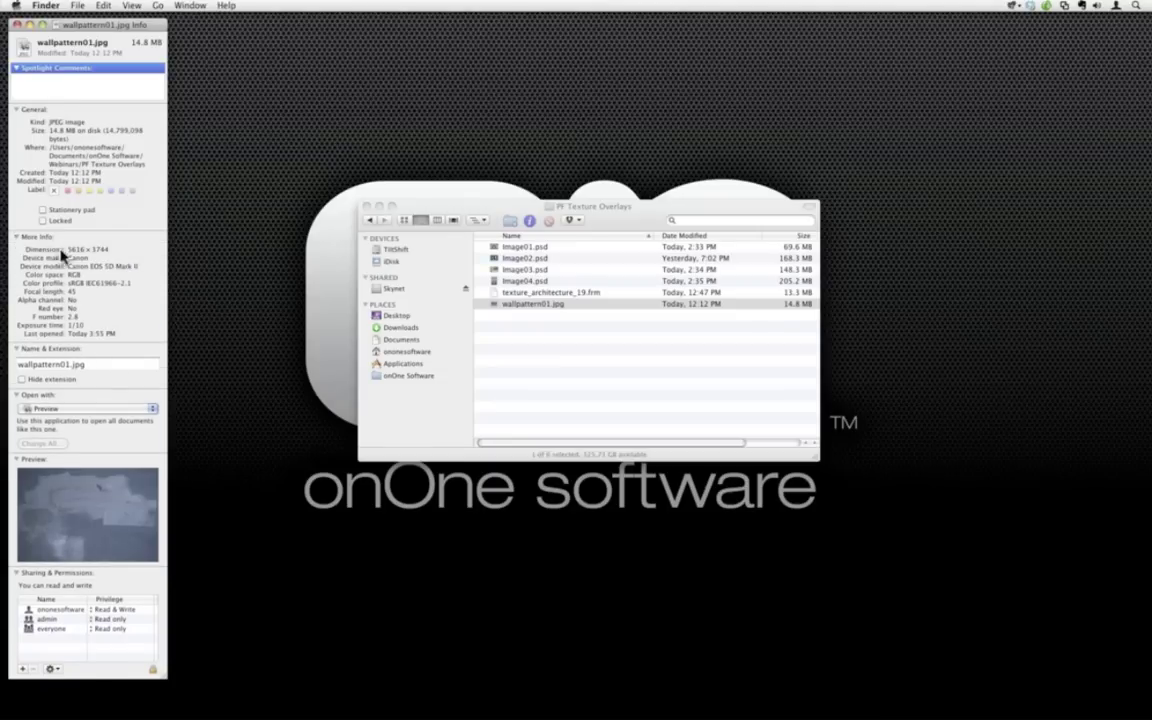
left_click_drag(68, 249, 108, 249)
left_click(600, 292)
left_click(600, 304)
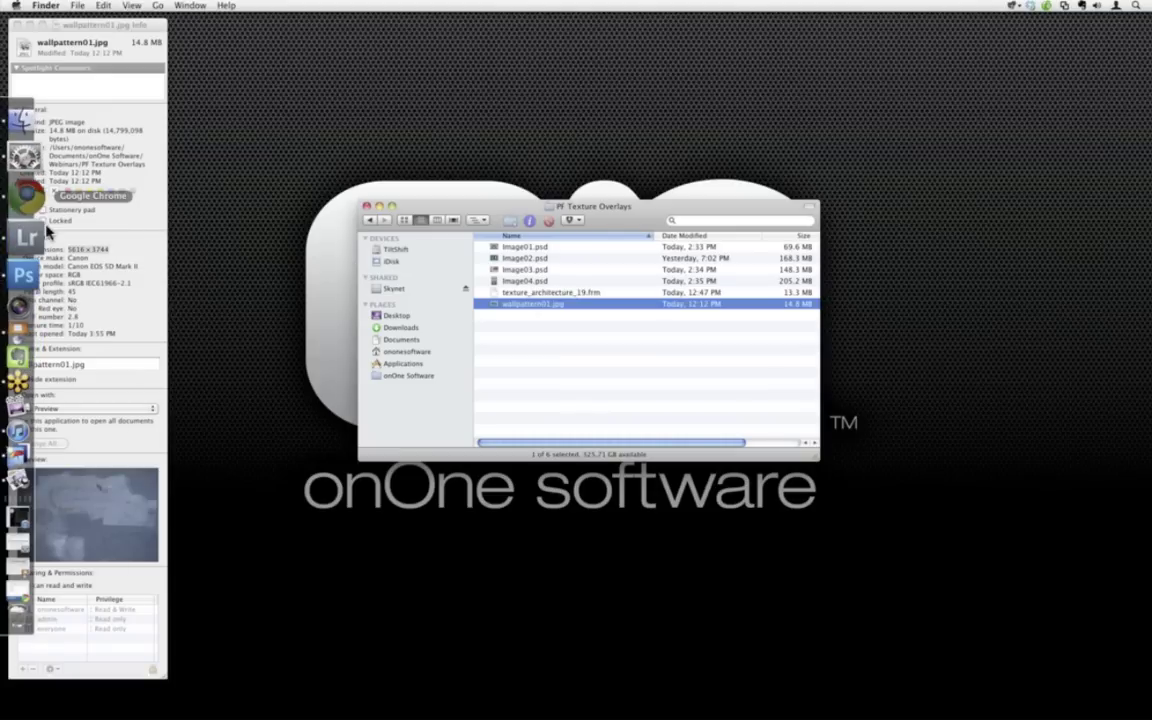
Bring the Chrome window with the PhotoFrame training topics back to the front.
left_click(40, 201)
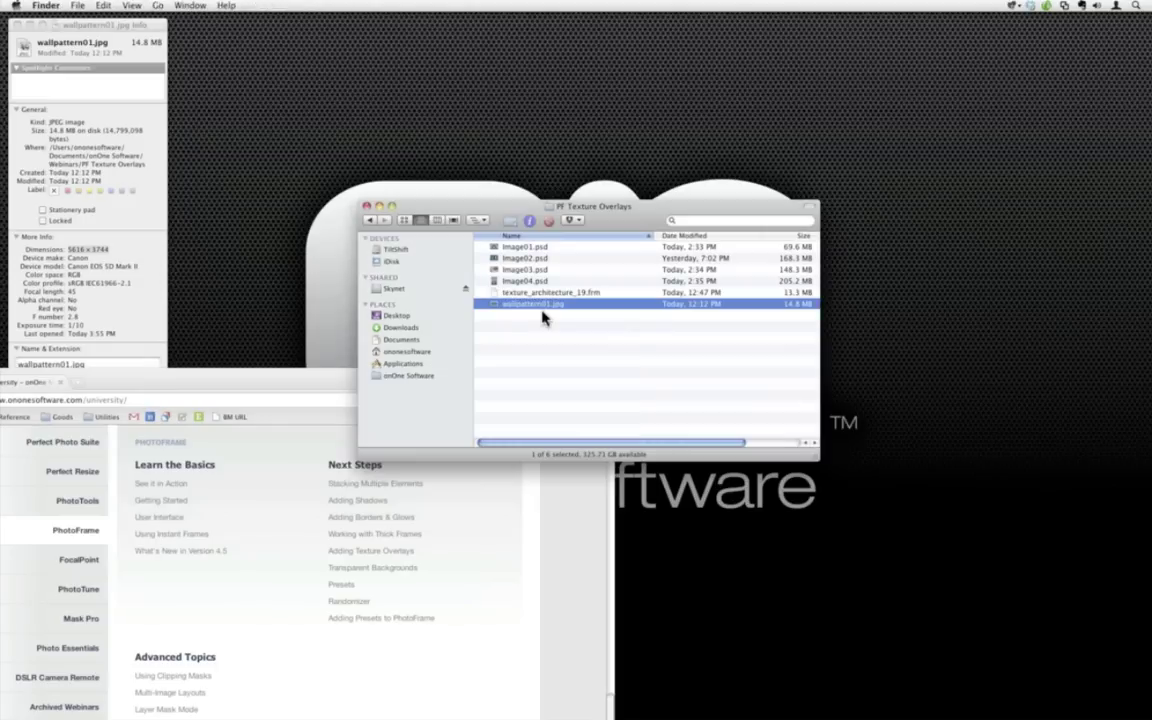
left_click(335, 385)
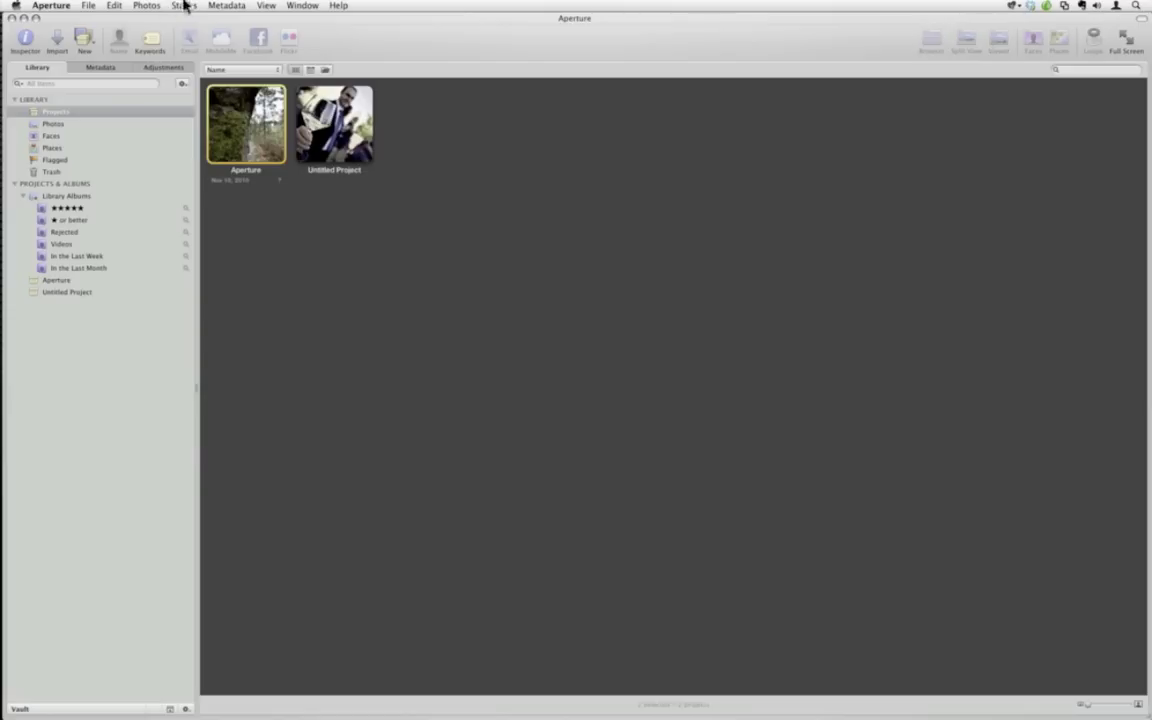
In Aperture, open the photo in Untitled Project and look at the plug-ins available for editing it.
left_click(180, 5)
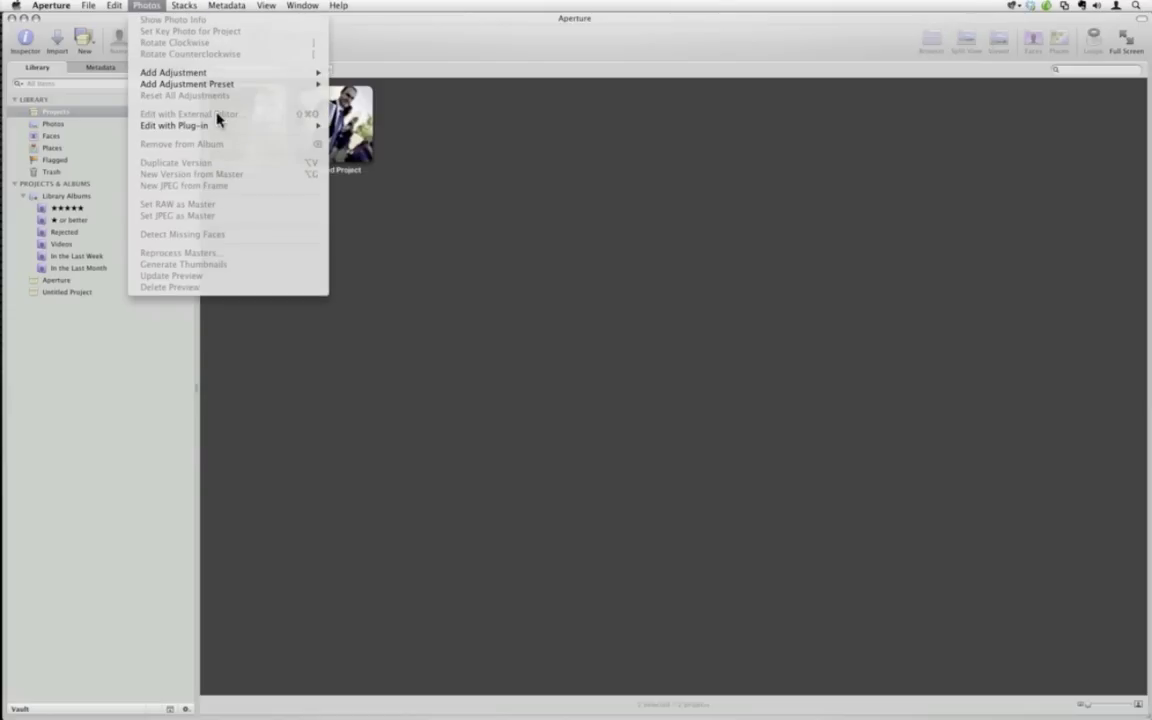
mouse_move(221, 126)
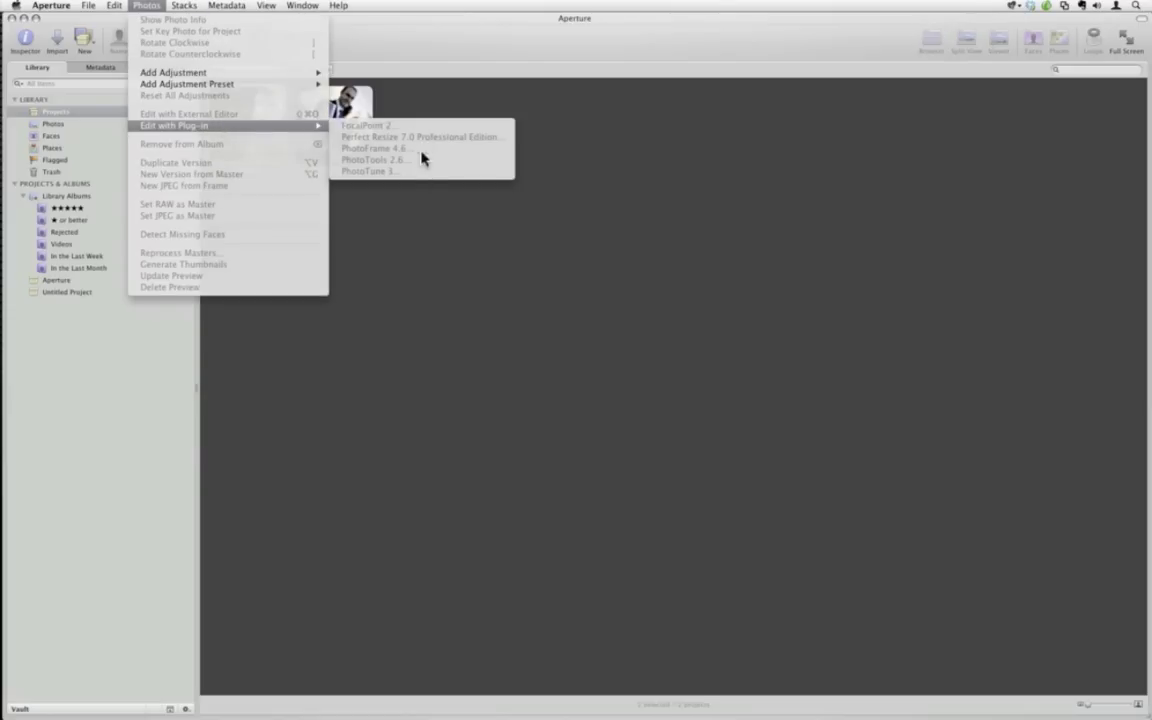
left_click(440, 224)
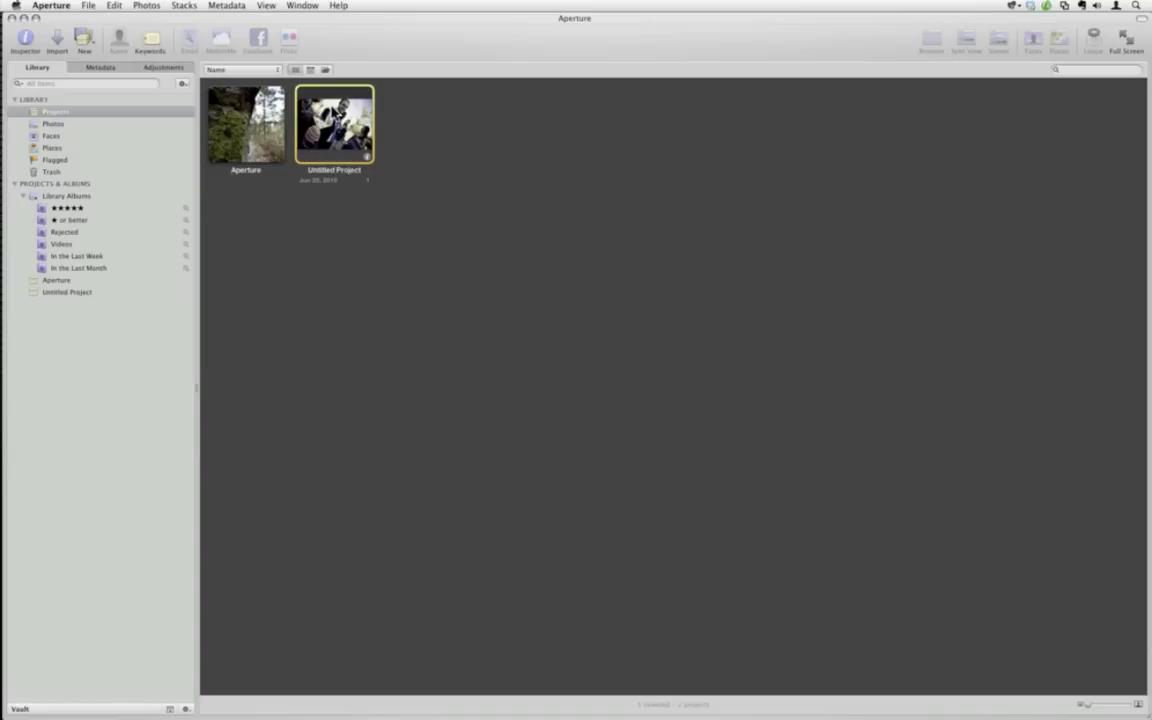
key("Return")
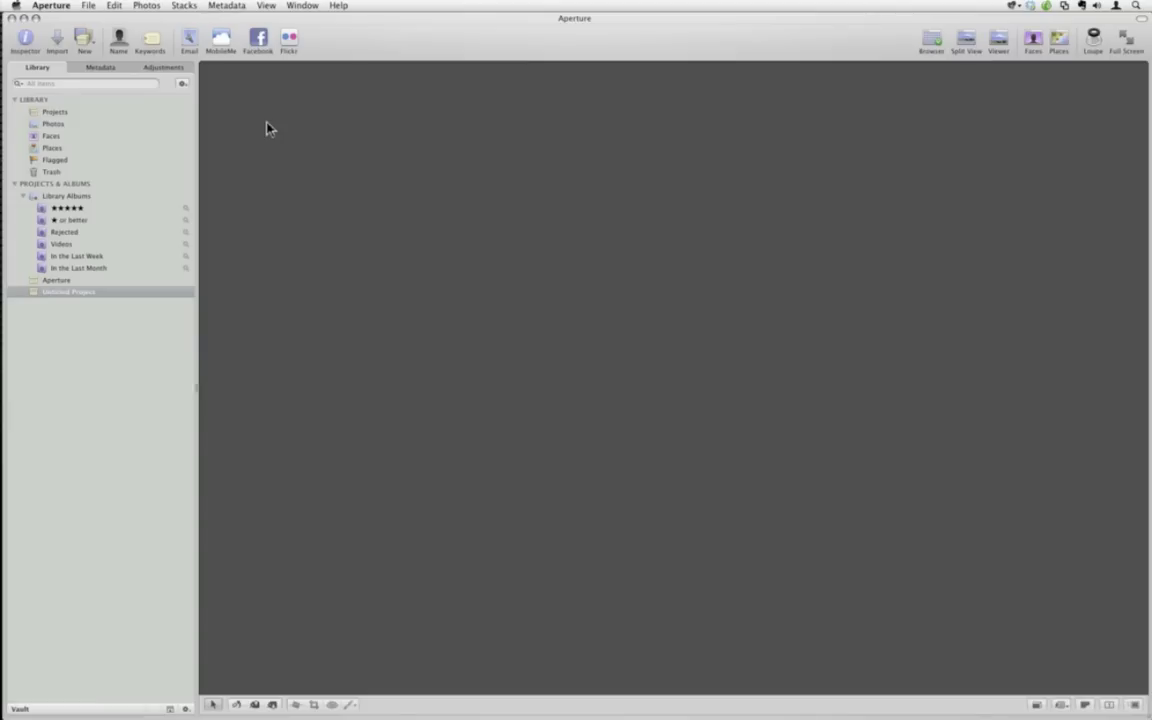
left_click(145, 7)
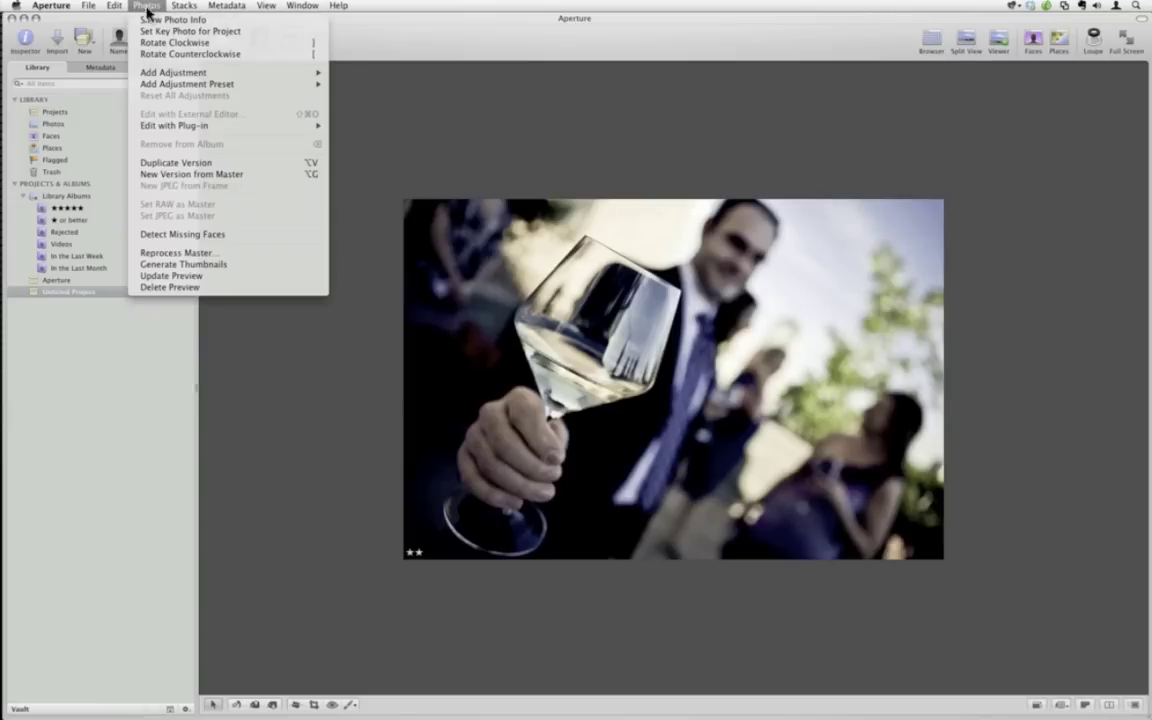
mouse_move(223, 127)
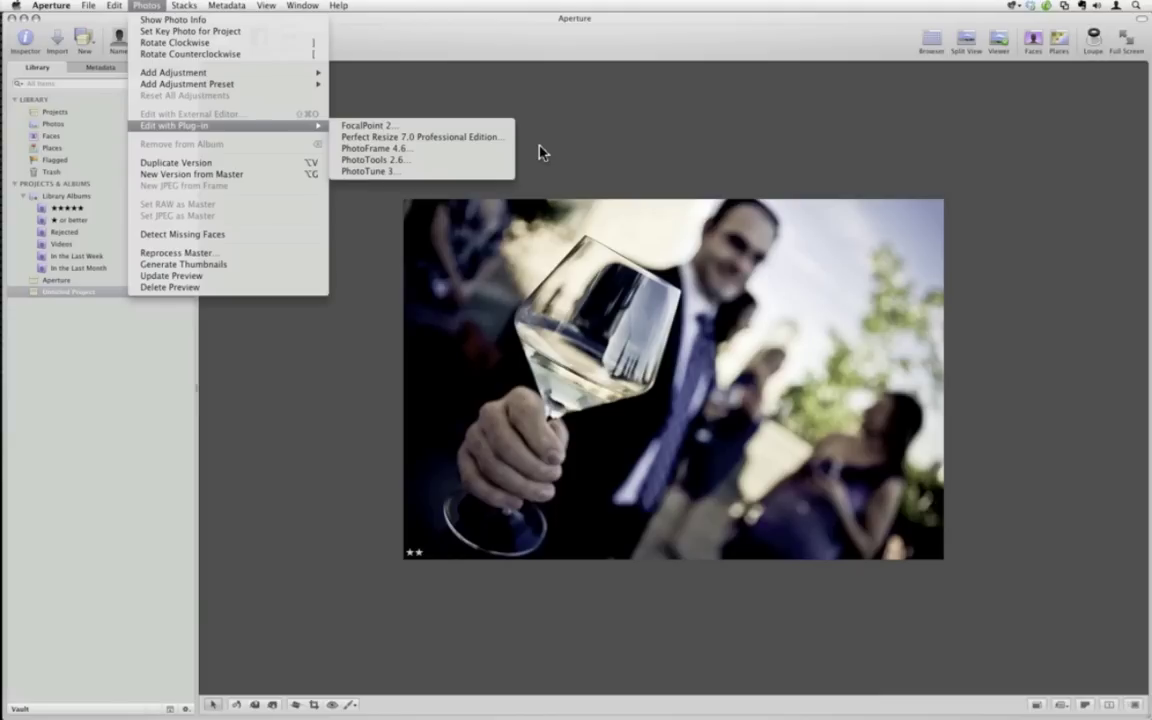
key("Escape")
Switch to Lightroom, open the PhotoFrame folder and look at the plug-in extras available for its photo.
mouse_move(8, 255)
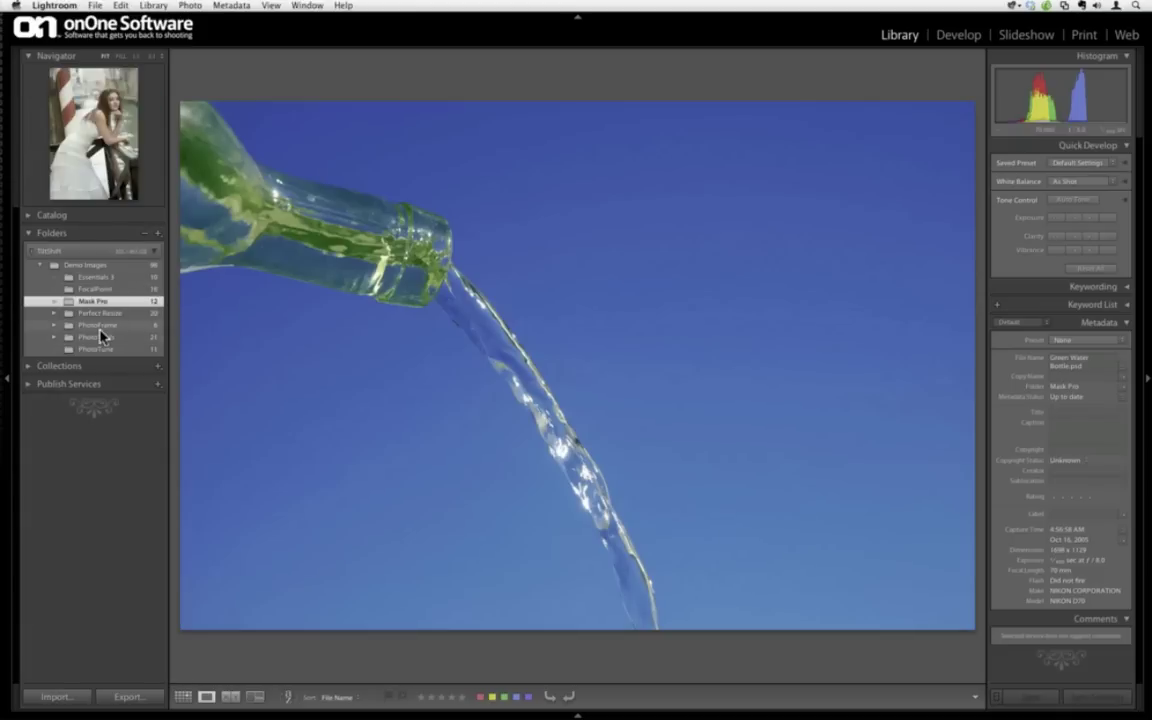
left_click(100, 328)
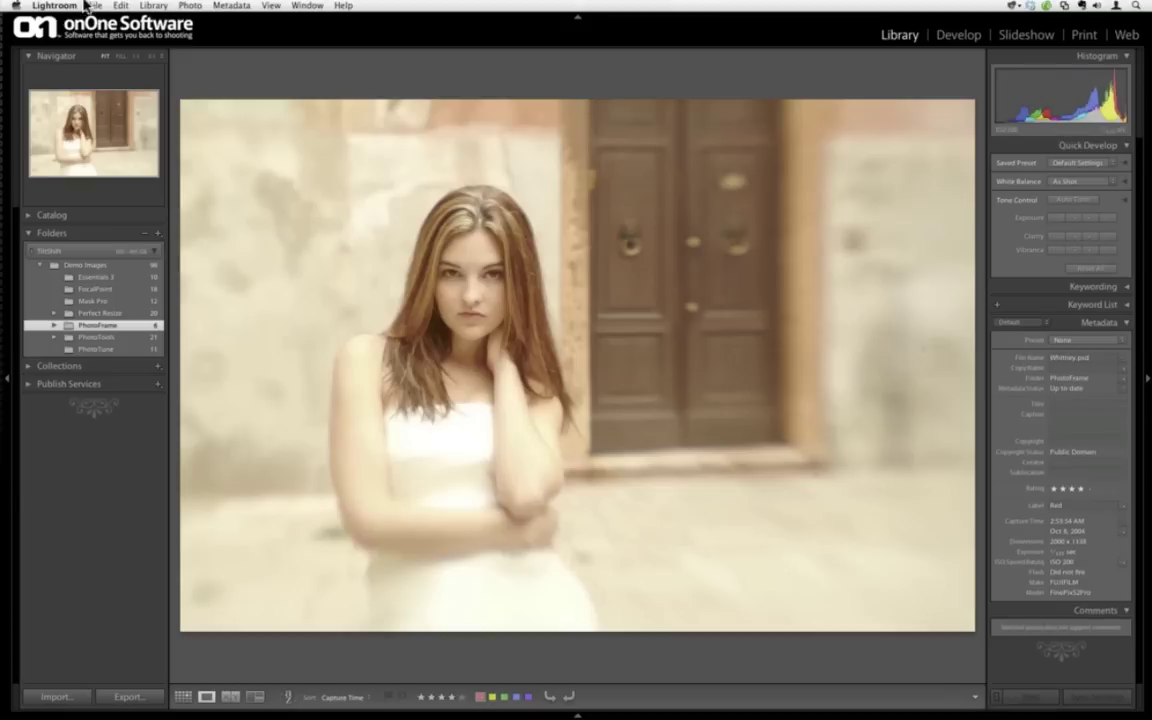
left_click(95, 5)
mouse_move(207, 207)
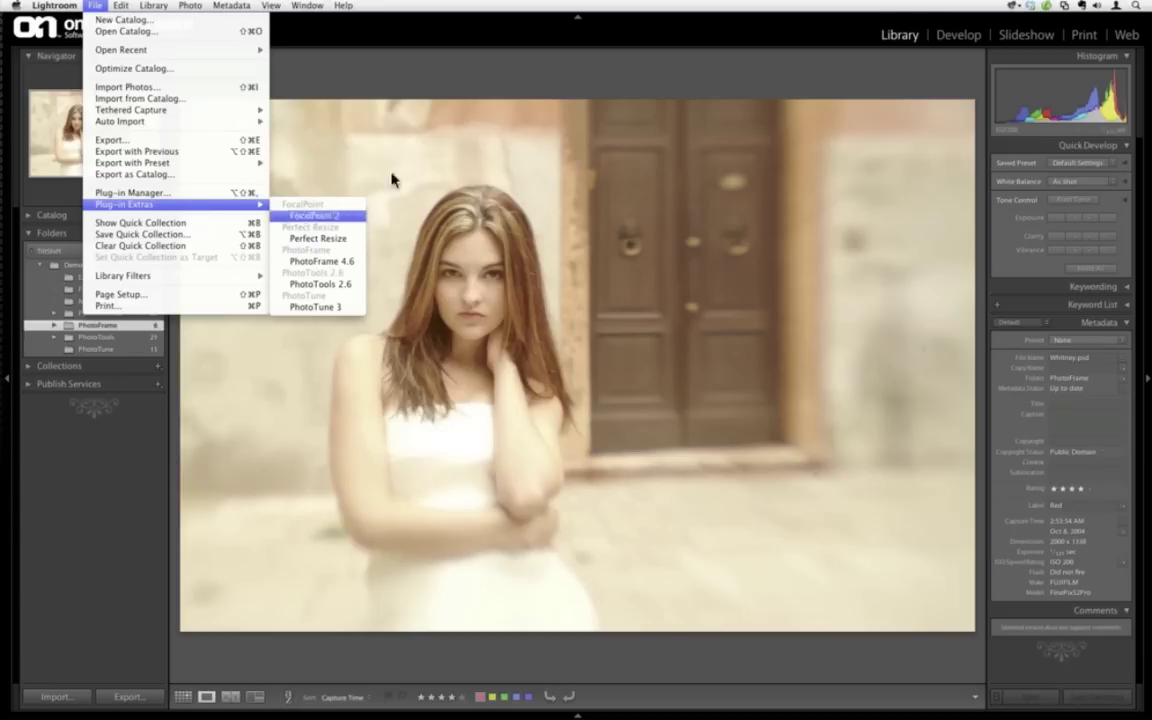
left_click(500, 76)
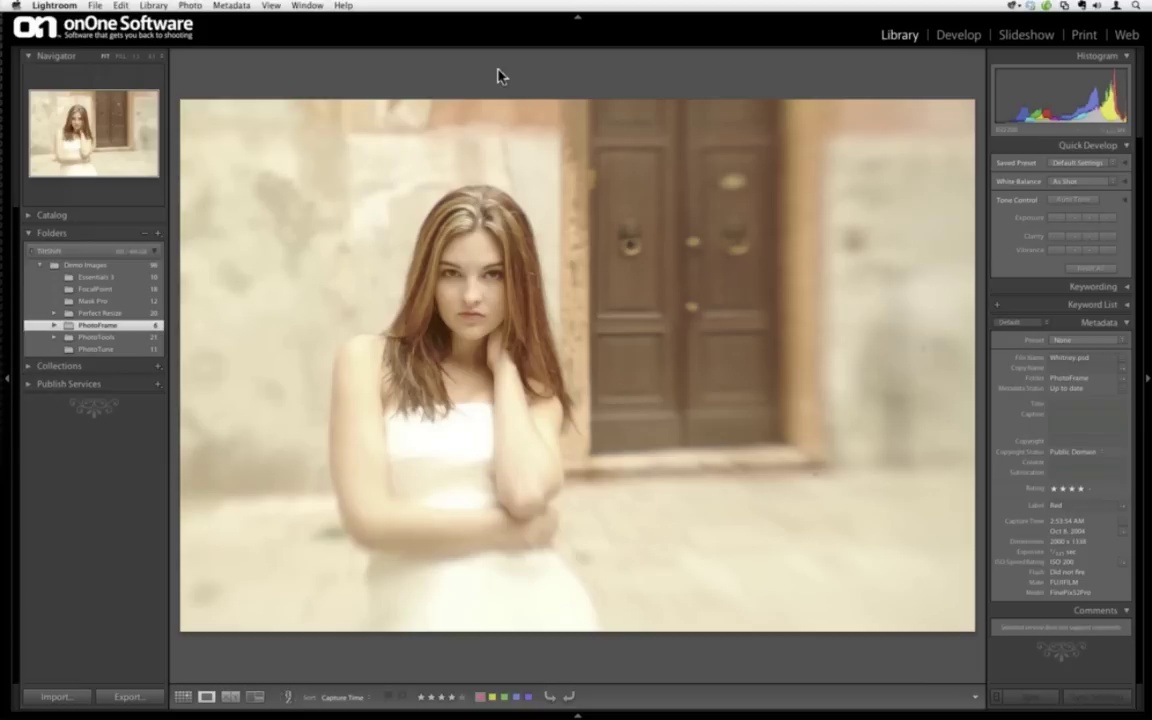
Send Whitney.psd to PhotoFrame 4.6 as a copy with Lightroom adjustments in Photoshop PSD format.
left_click(55, 5)
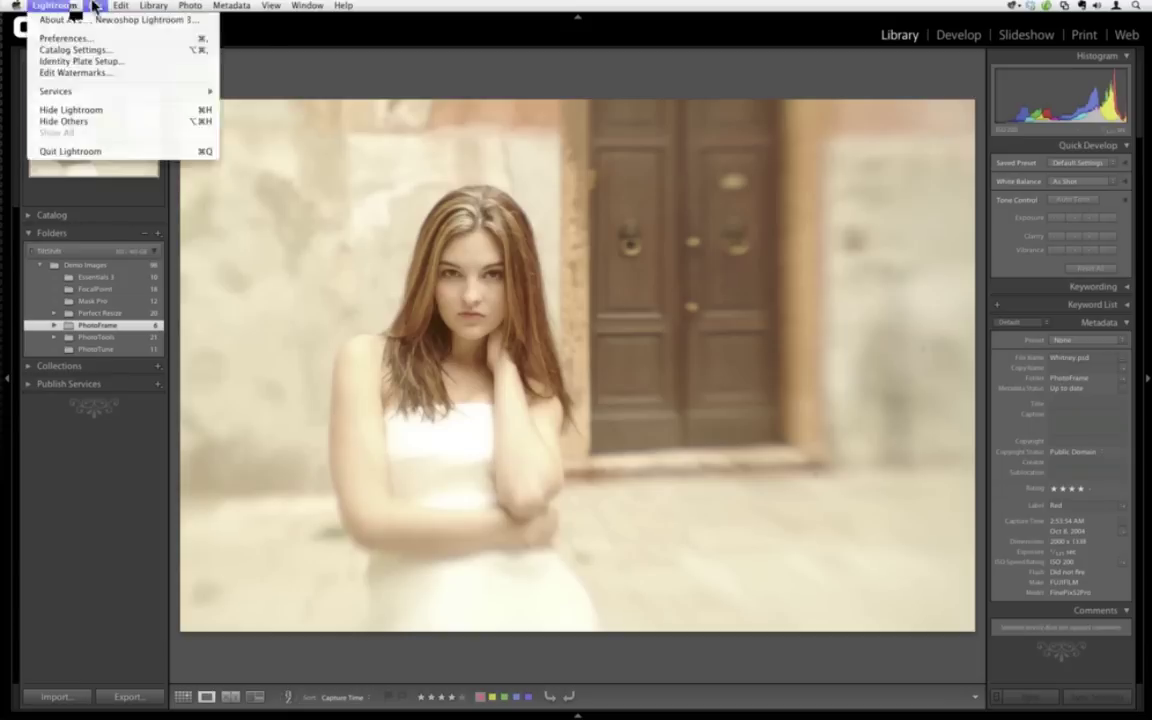
mouse_move(95, 5)
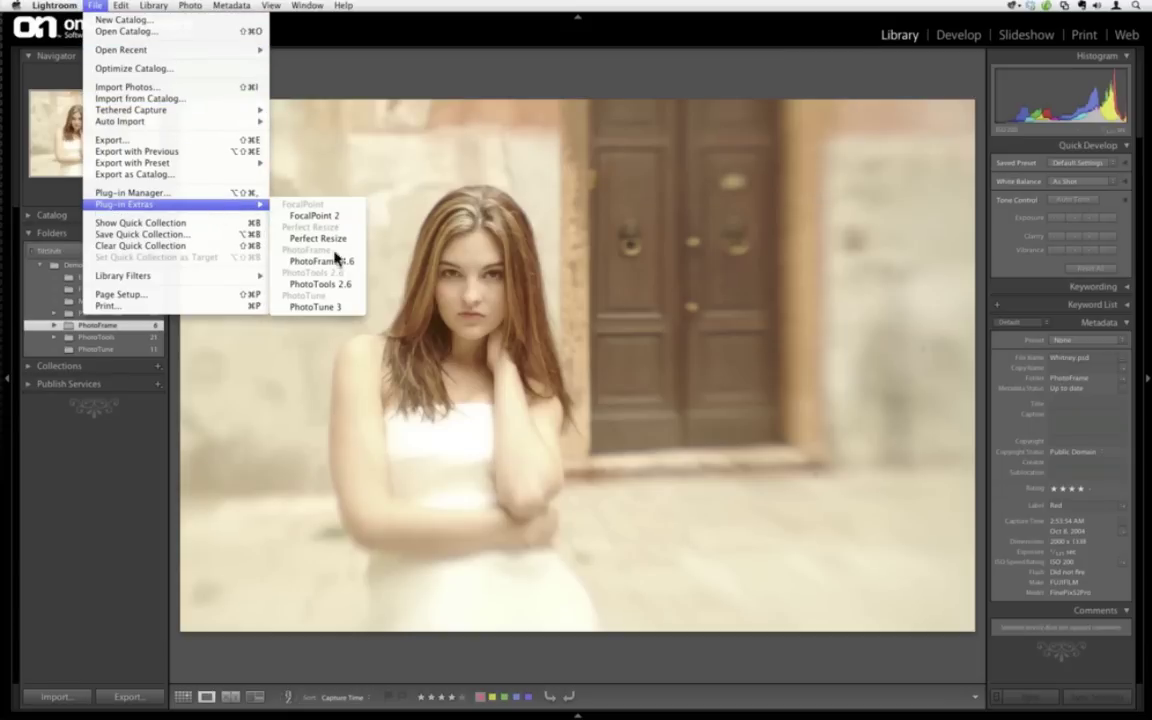
left_click(334, 262)
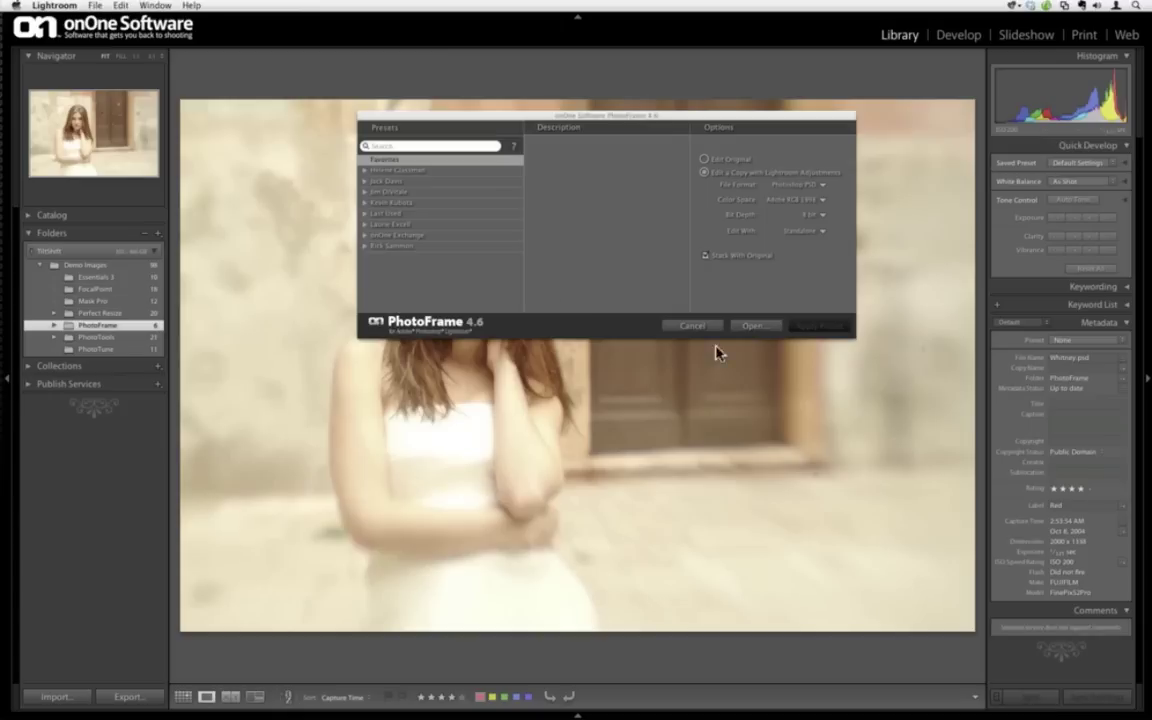
left_click(752, 328)
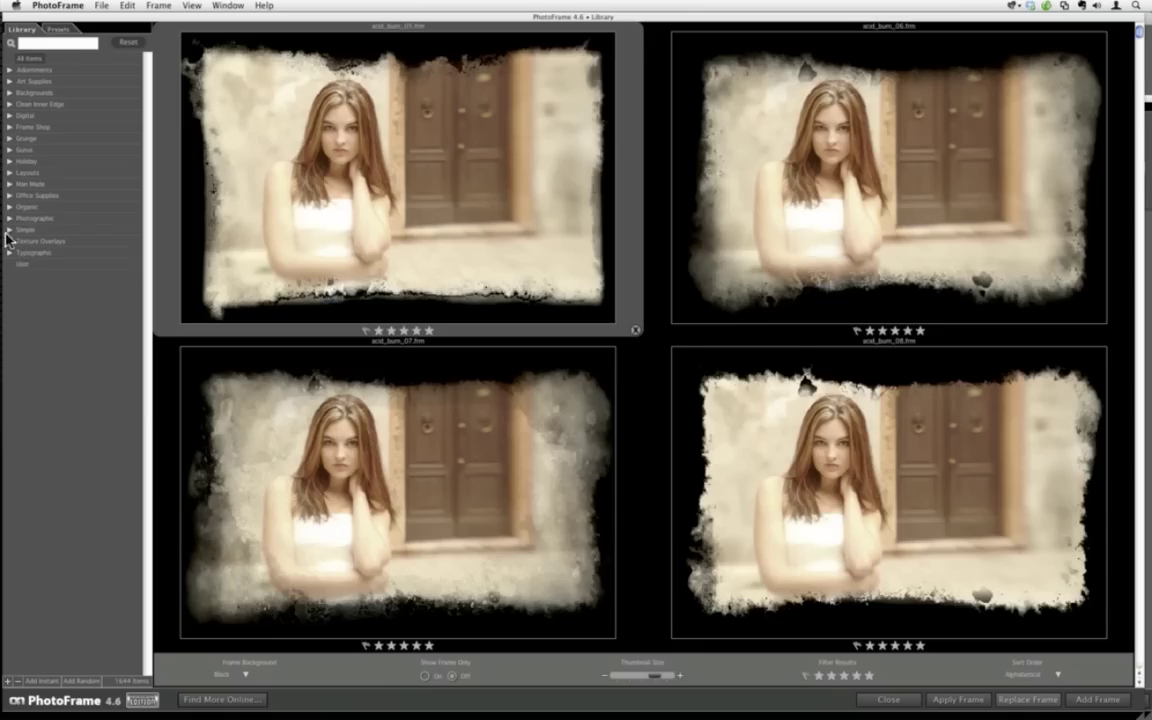
Show the Clouds texture overlays and preview them on a white frame background before restoring the black background.
left_click(10, 241)
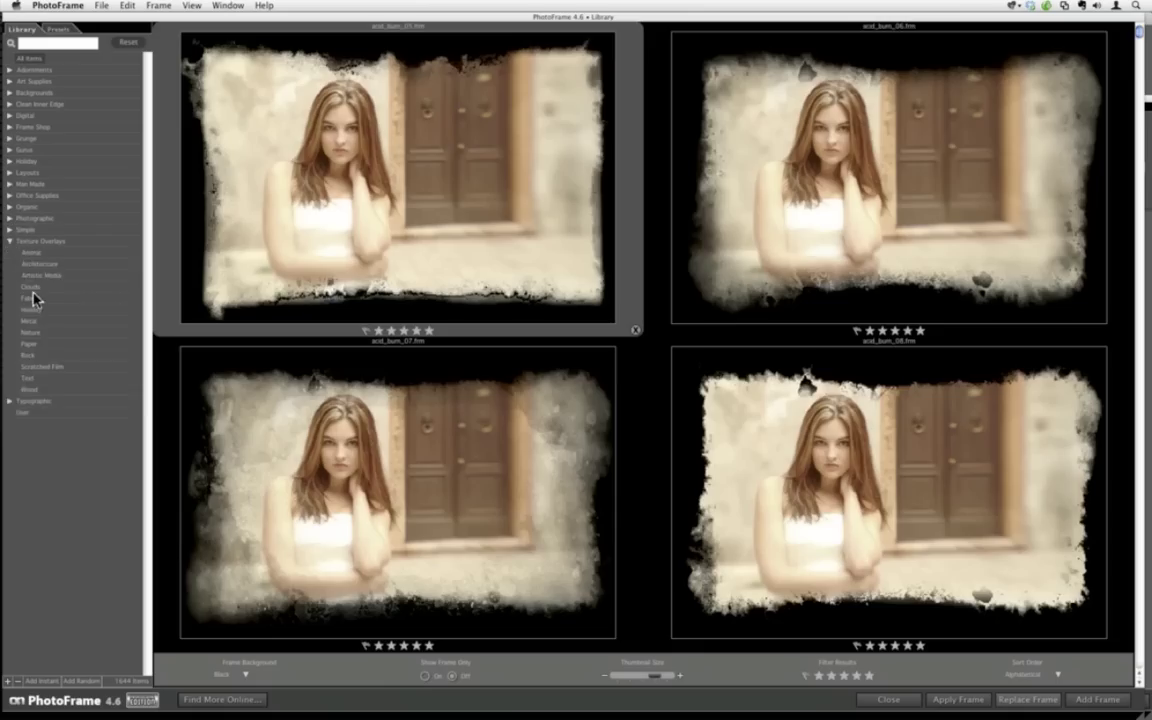
left_click(30, 288)
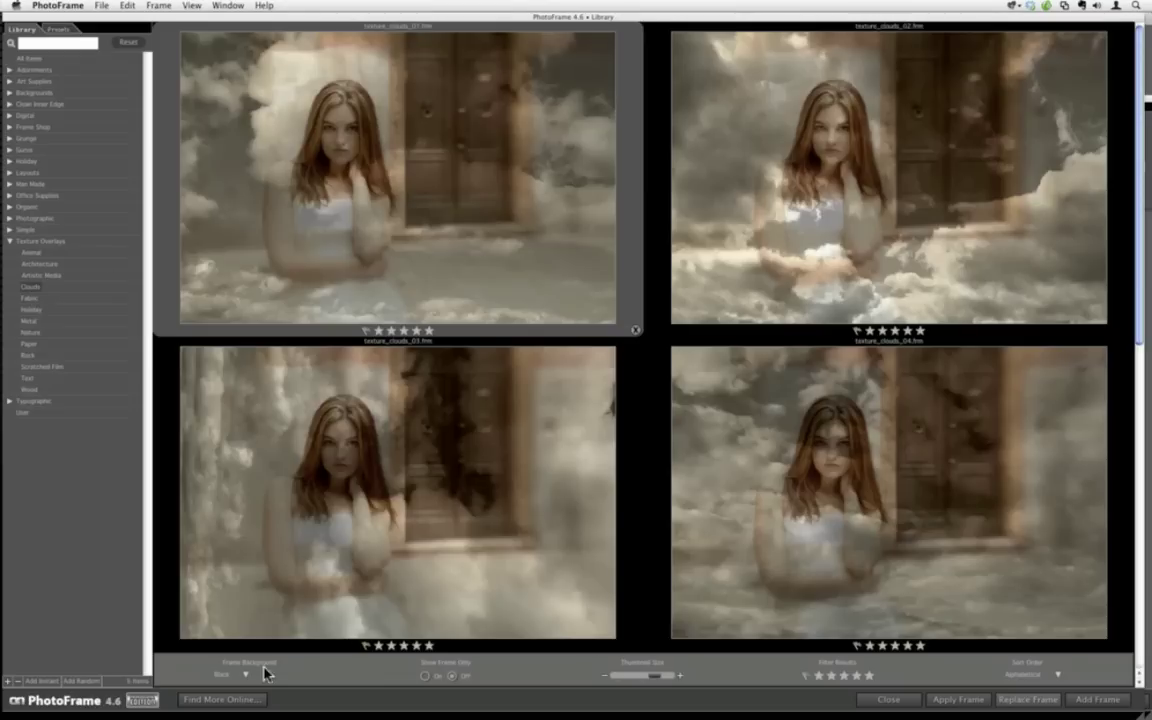
left_click(250, 683)
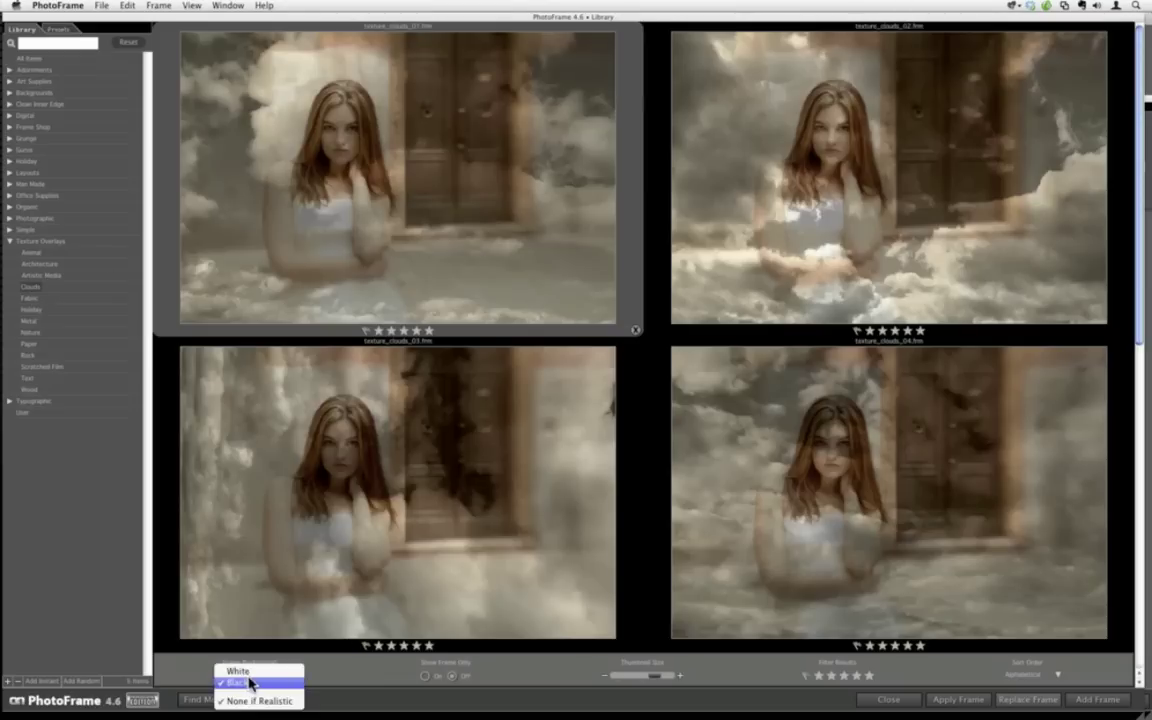
left_click(266, 667)
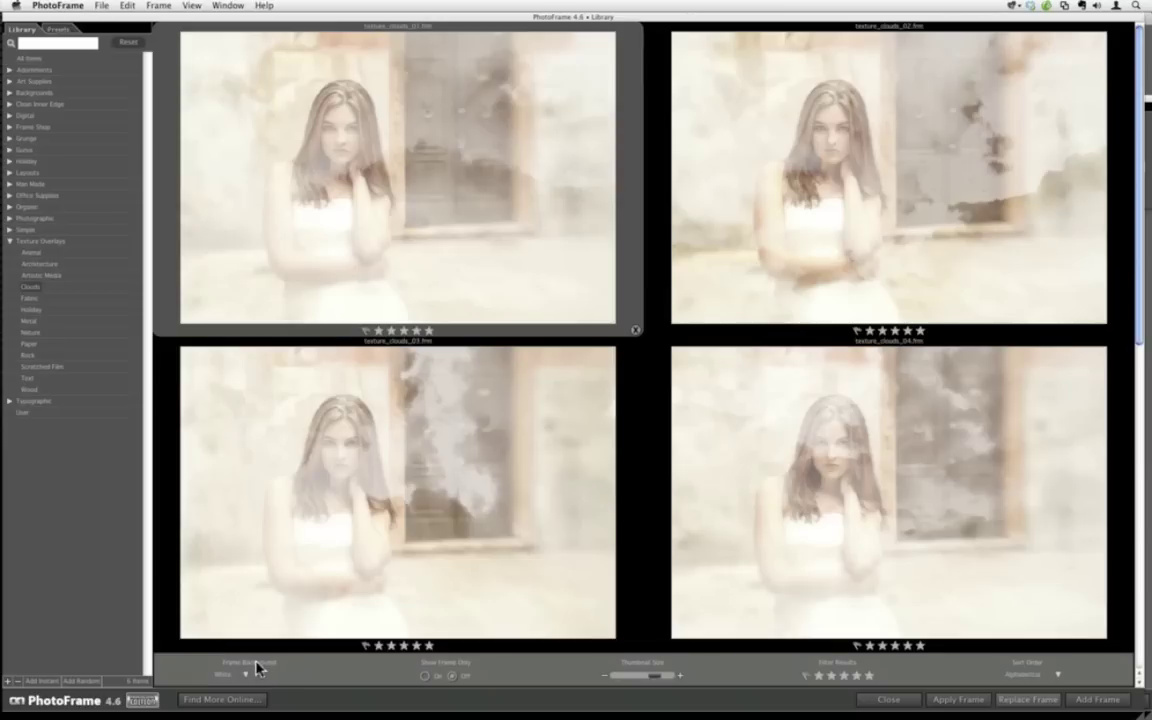
left_click(246, 675)
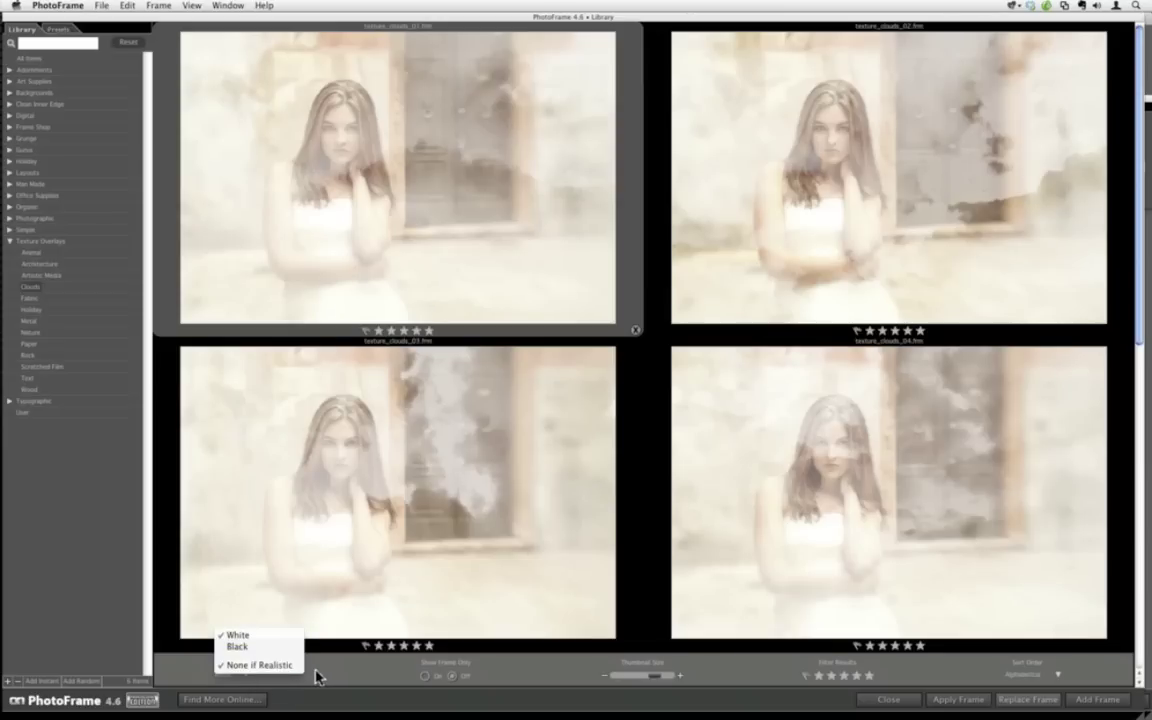
left_click(290, 648)
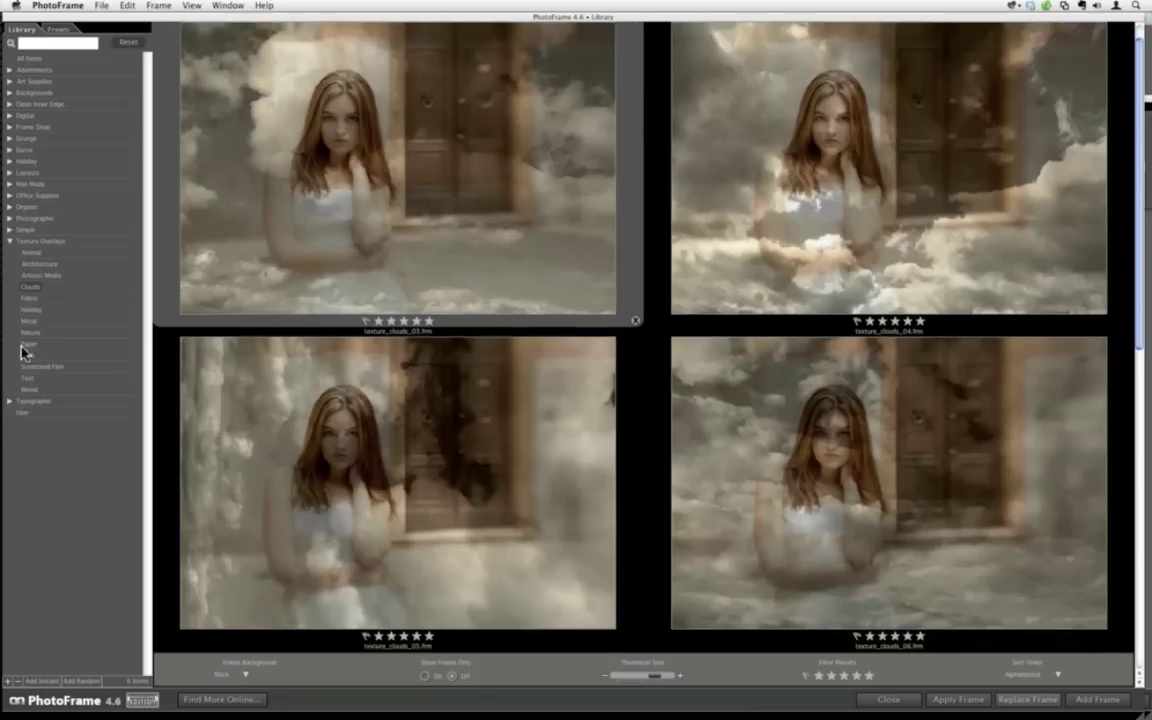
Browse the Paper texture overlays and give texture_paper_04.frm a five-star rating.
left_click(42, 354)
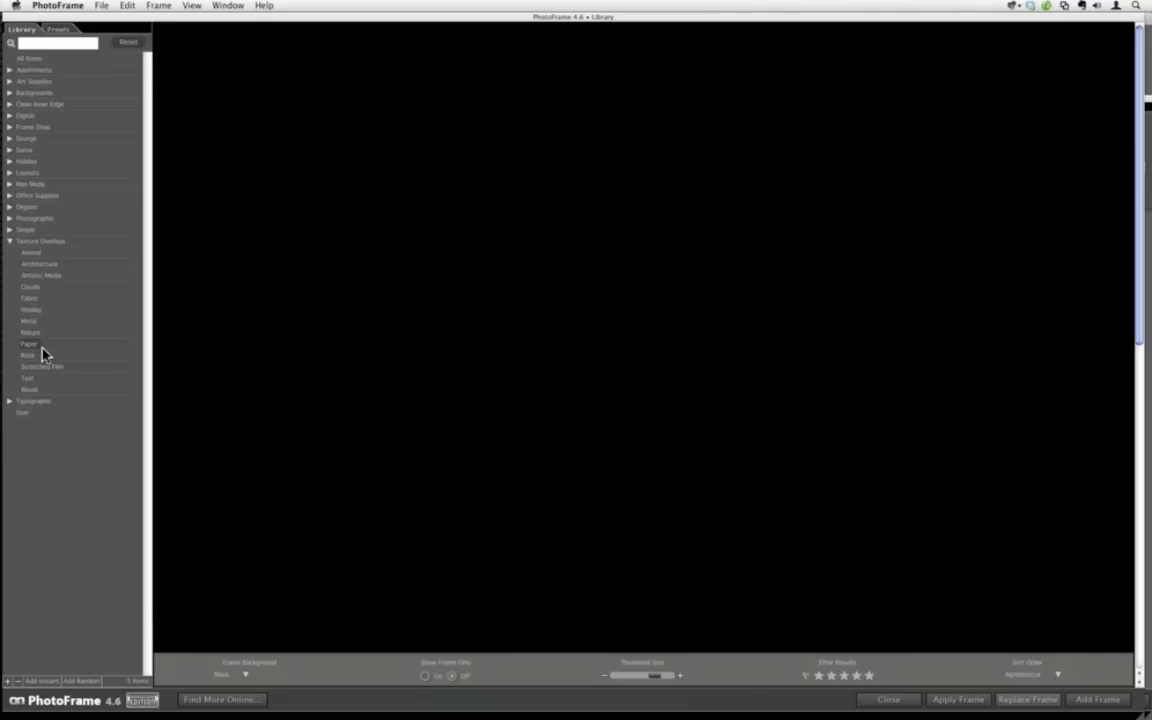
scroll(343, 308, "down", 5)
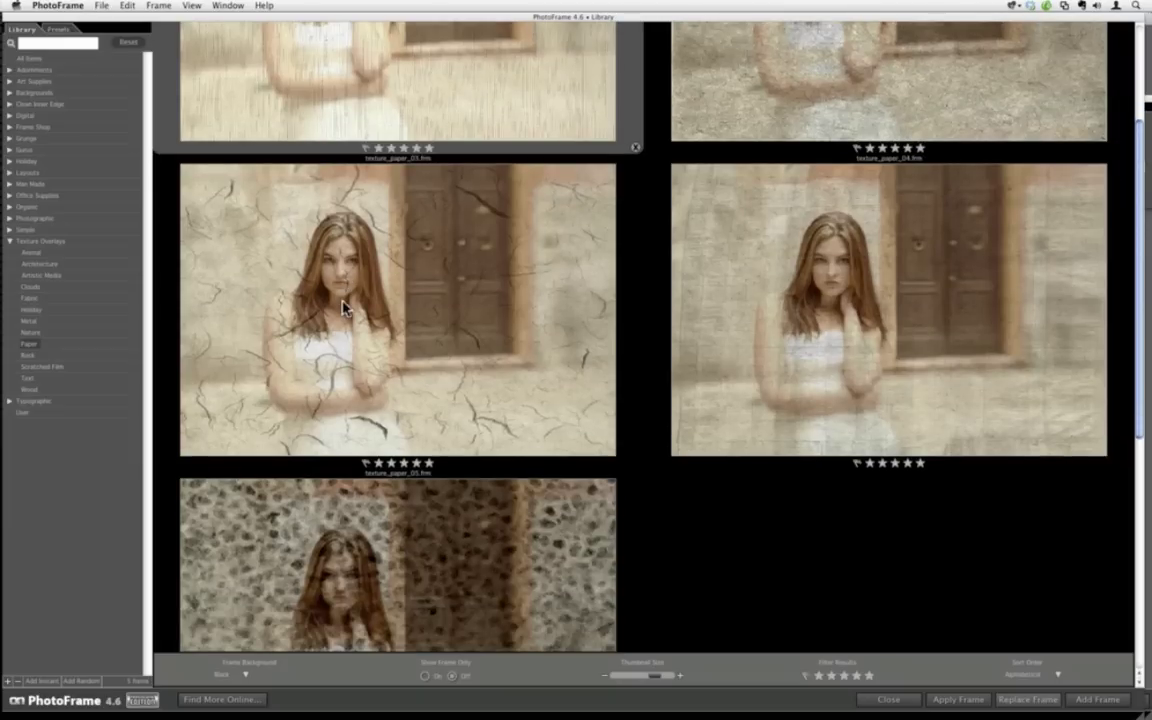
scroll(343, 308, "down", 1)
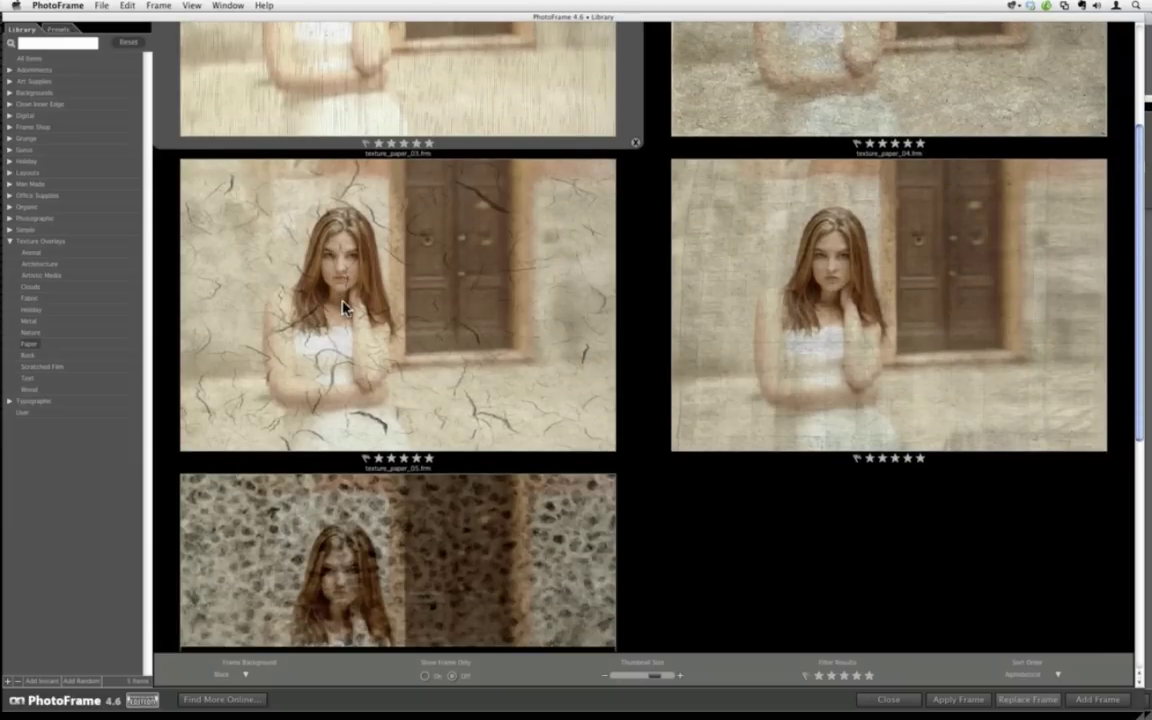
scroll(343, 308, "up", 3)
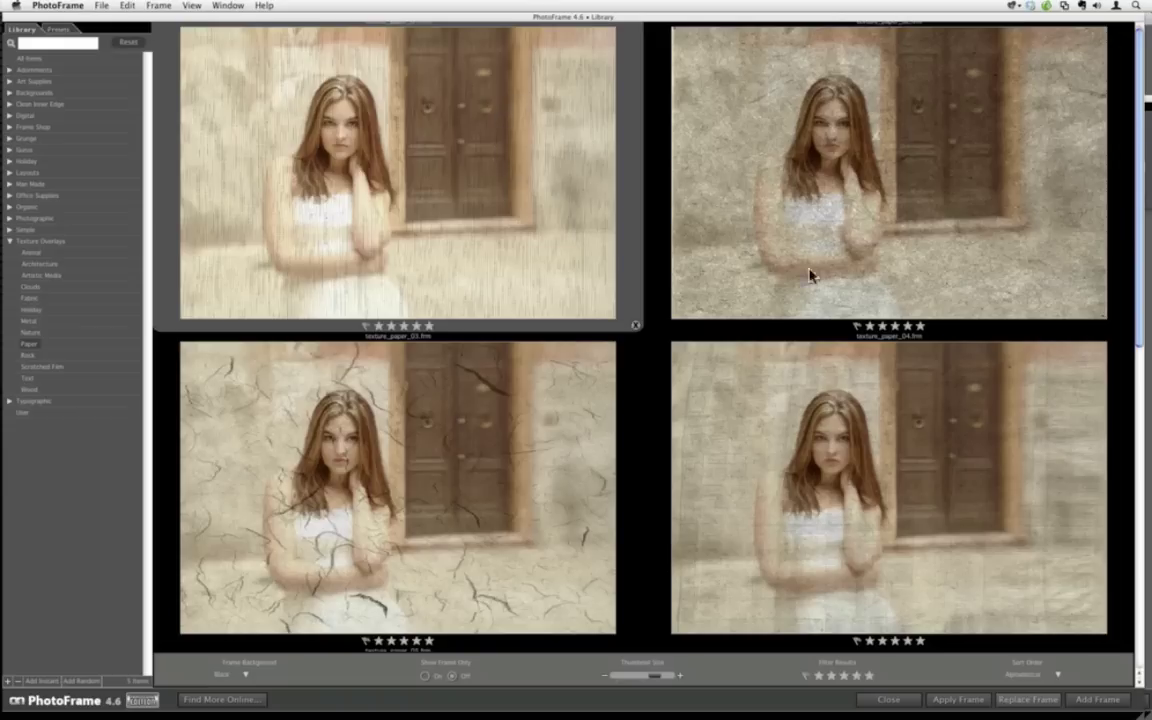
left_click(921, 644)
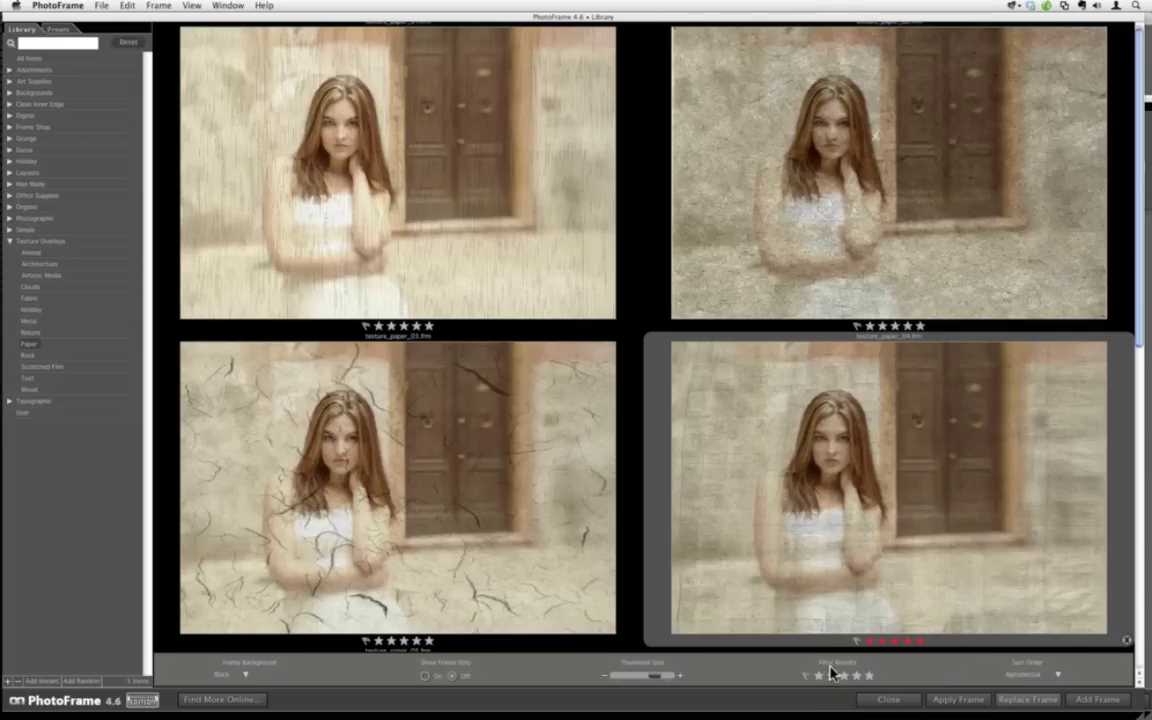
Filter the Paper overlays to five-star ratings and clear the rating filter again.
left_click(869, 677)
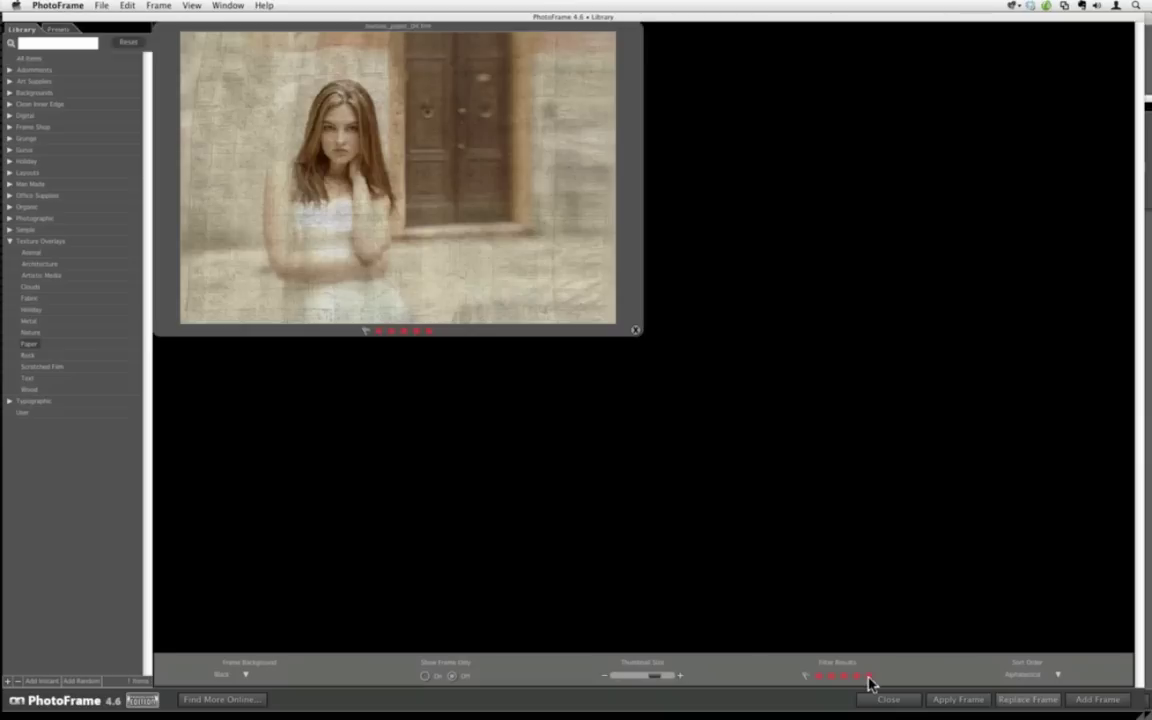
left_click(869, 679)
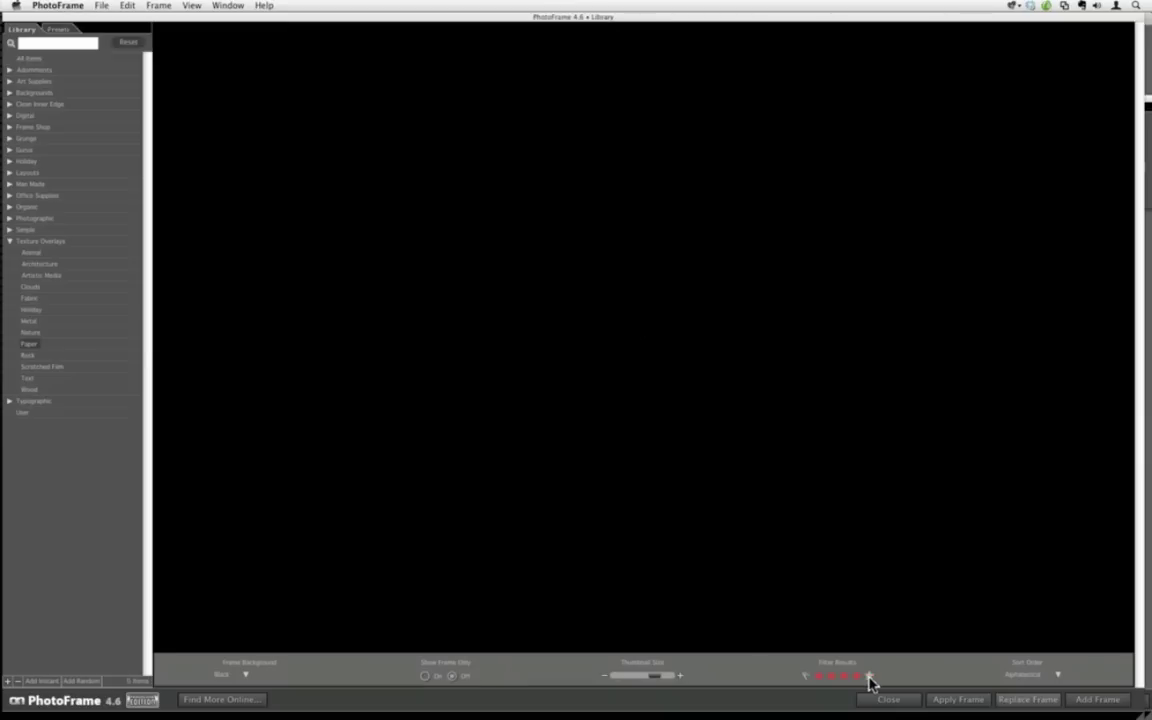
left_click(819, 679)
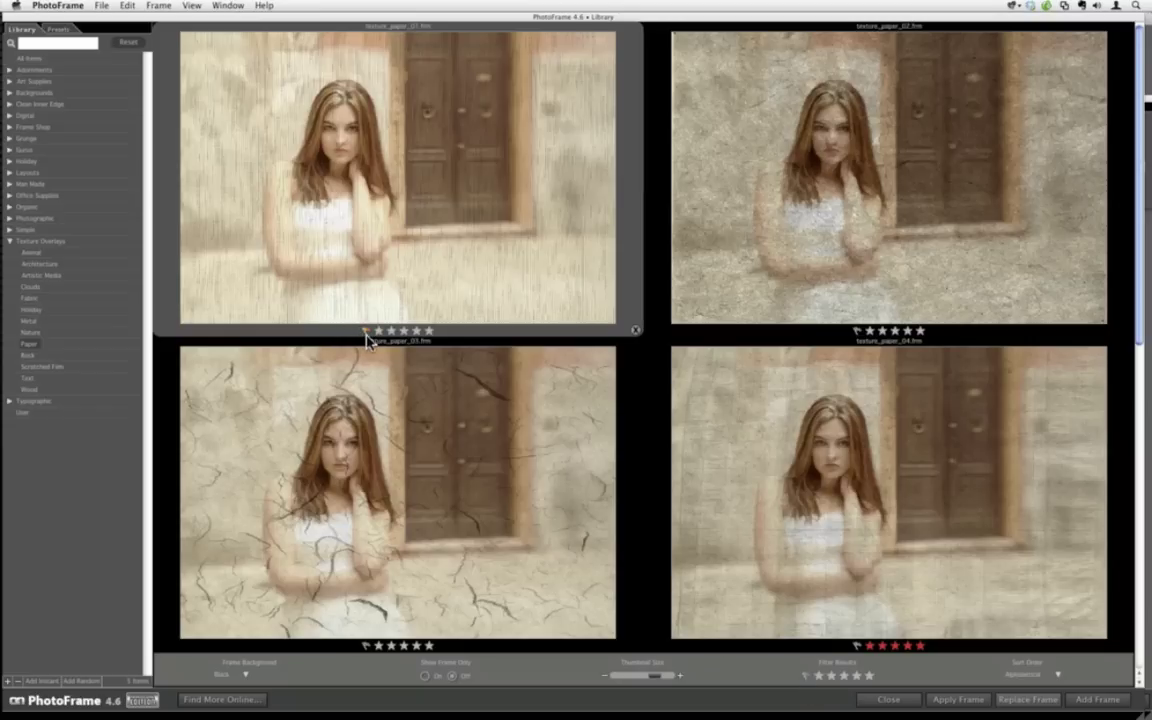
Flag texture_paper_01.frm and texture_paper_03.frm in Paper and texture_metal_05.frm in Metal as favorites.
left_click(365, 650)
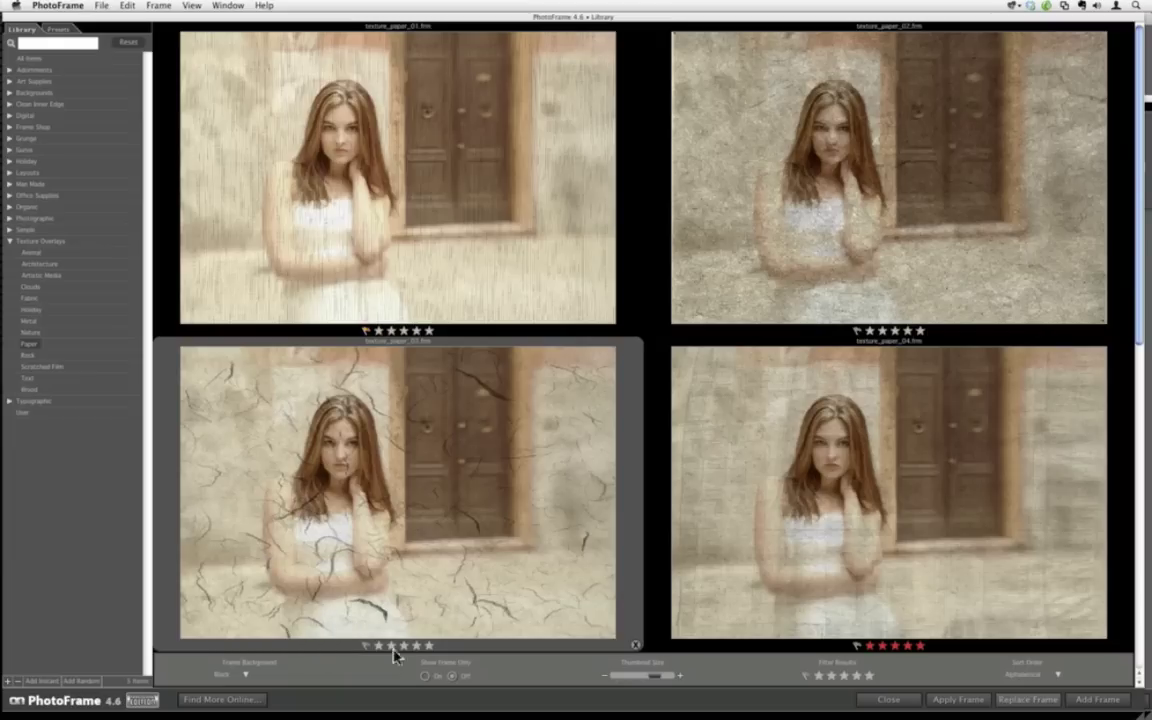
left_click(365, 647)
left_click(27, 331)
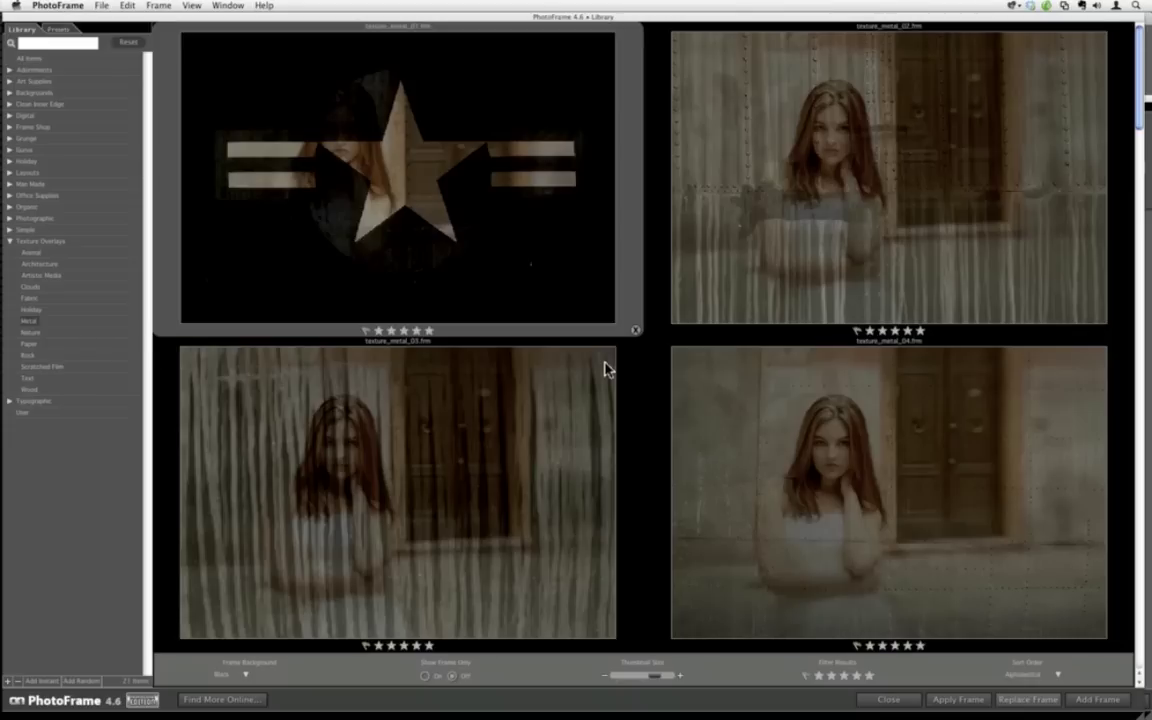
scroll(608, 372, "down", 1)
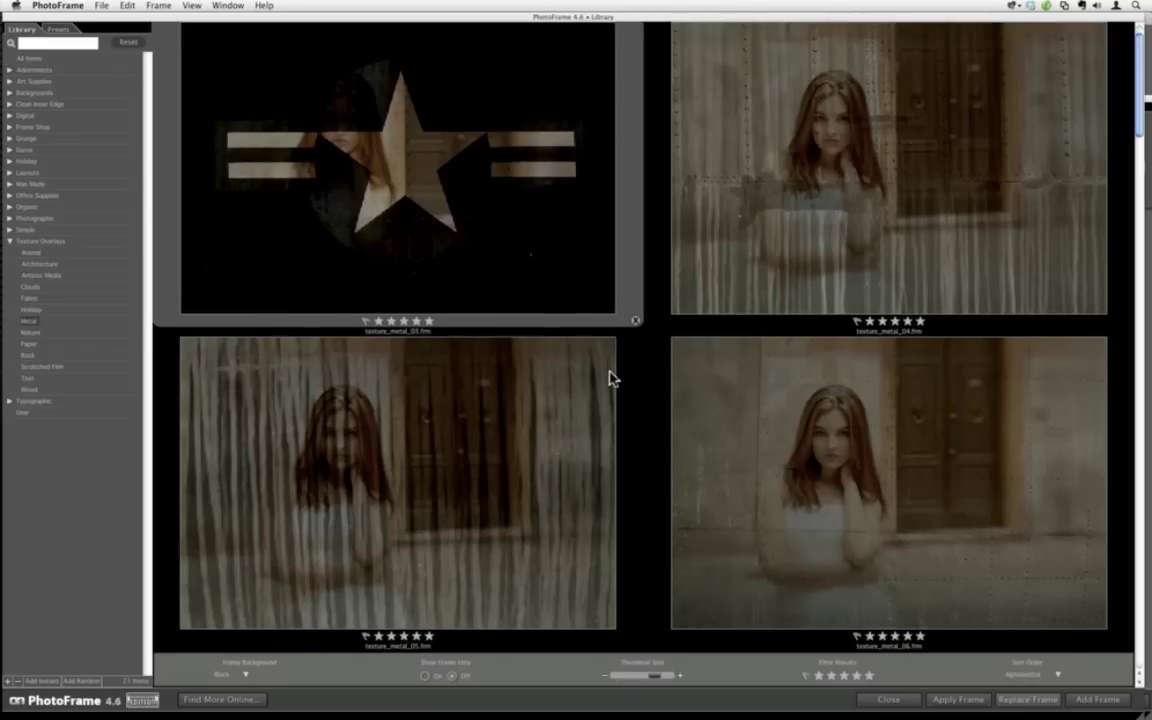
scroll(640, 432, "down", 5)
scroll(640, 432, "down", 10)
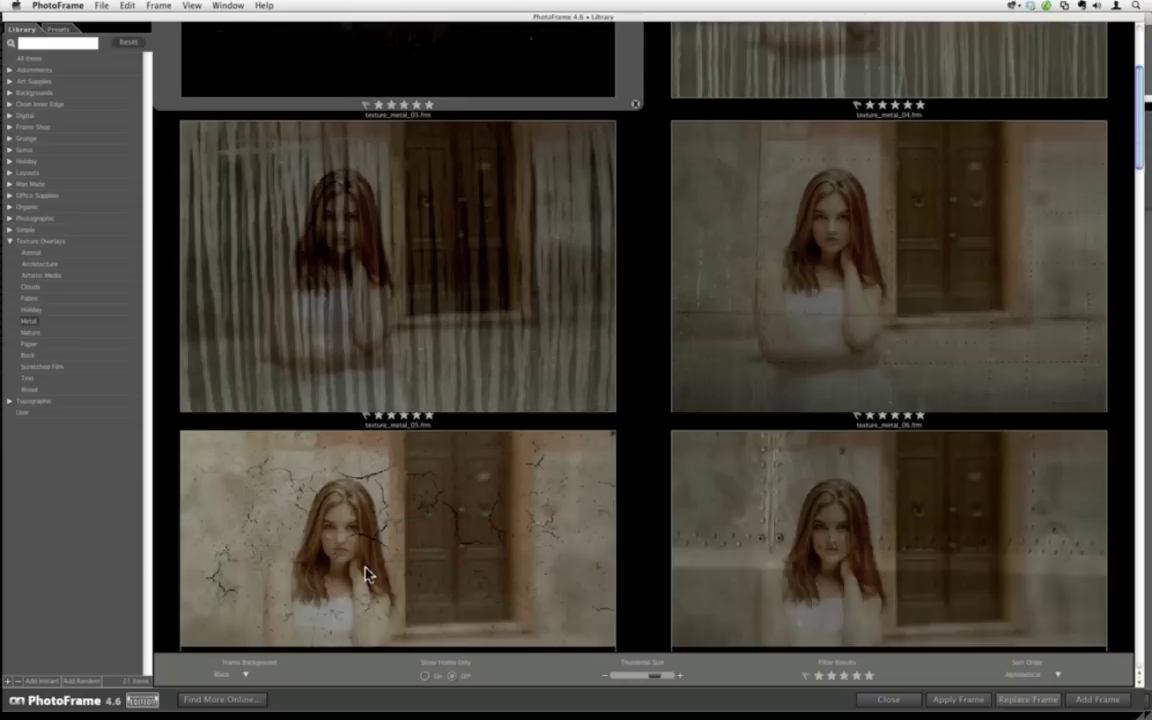
left_click(366, 557)
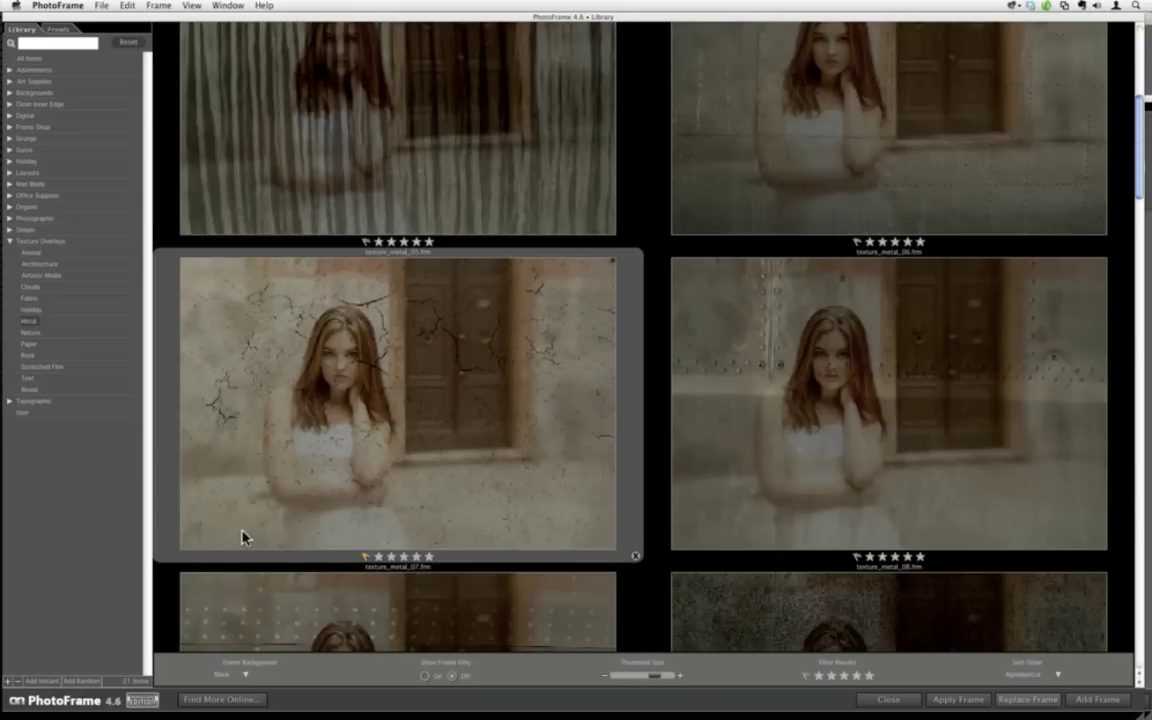
Filter the library to flagged favorites and check the Metal, Paper, full Texture Overlays and Nature categories.
left_click(806, 677)
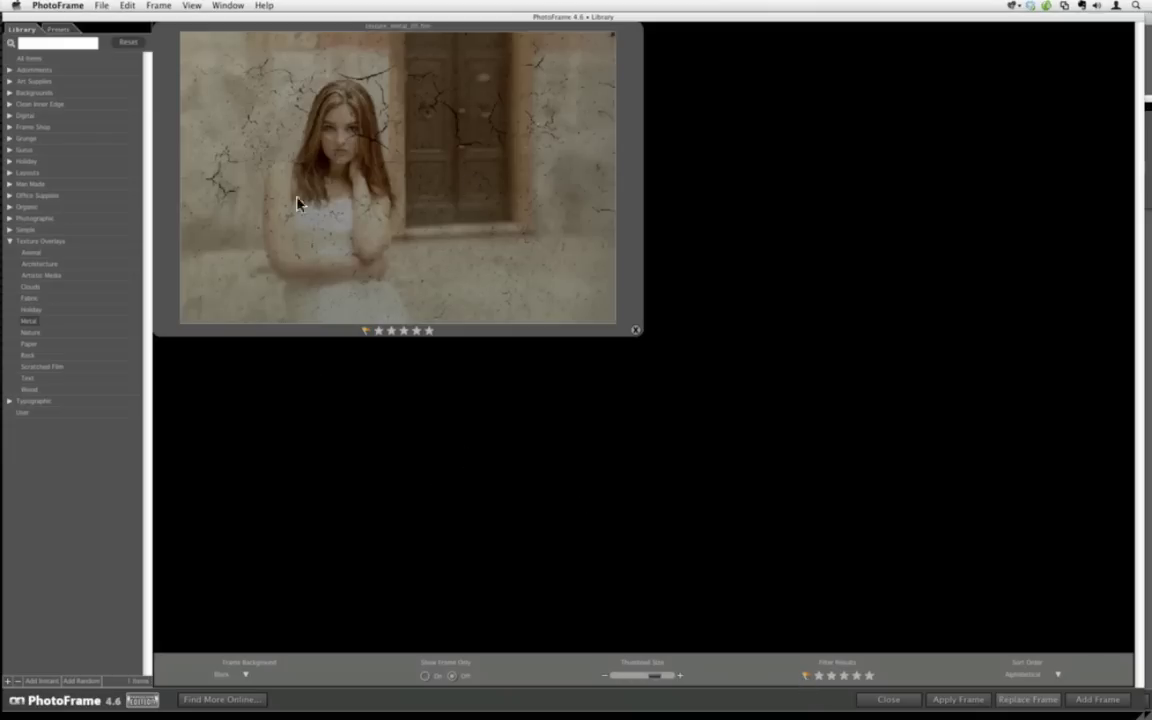
left_click(63, 344)
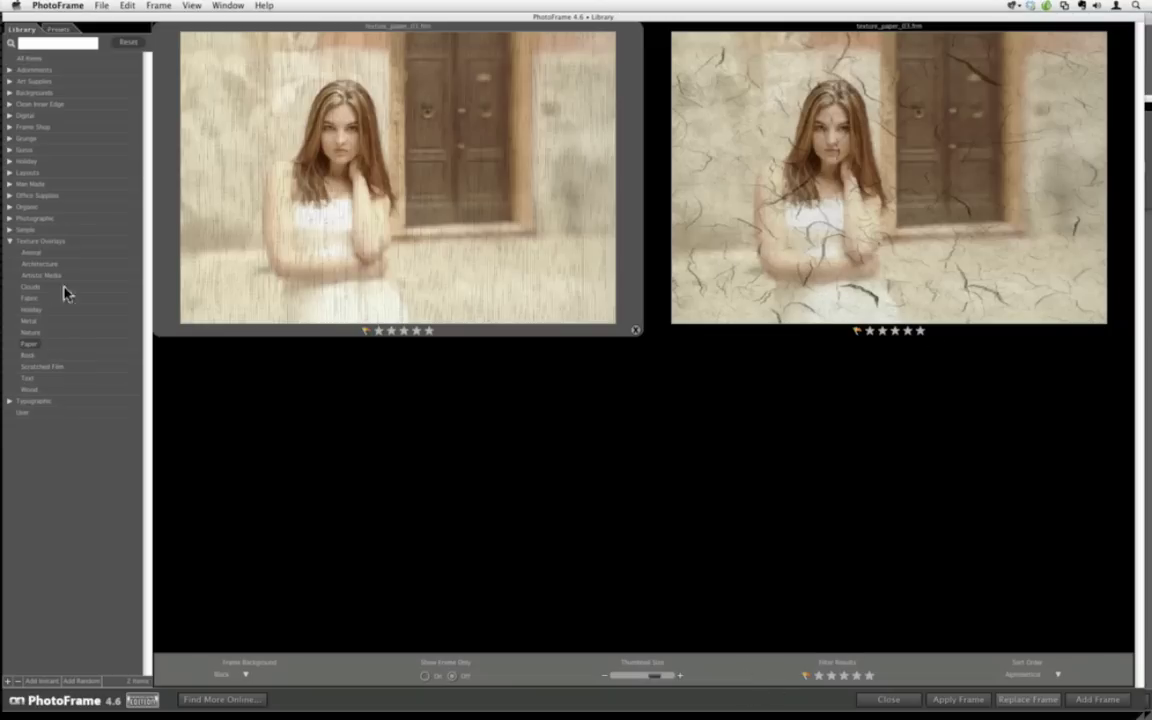
left_click(51, 243)
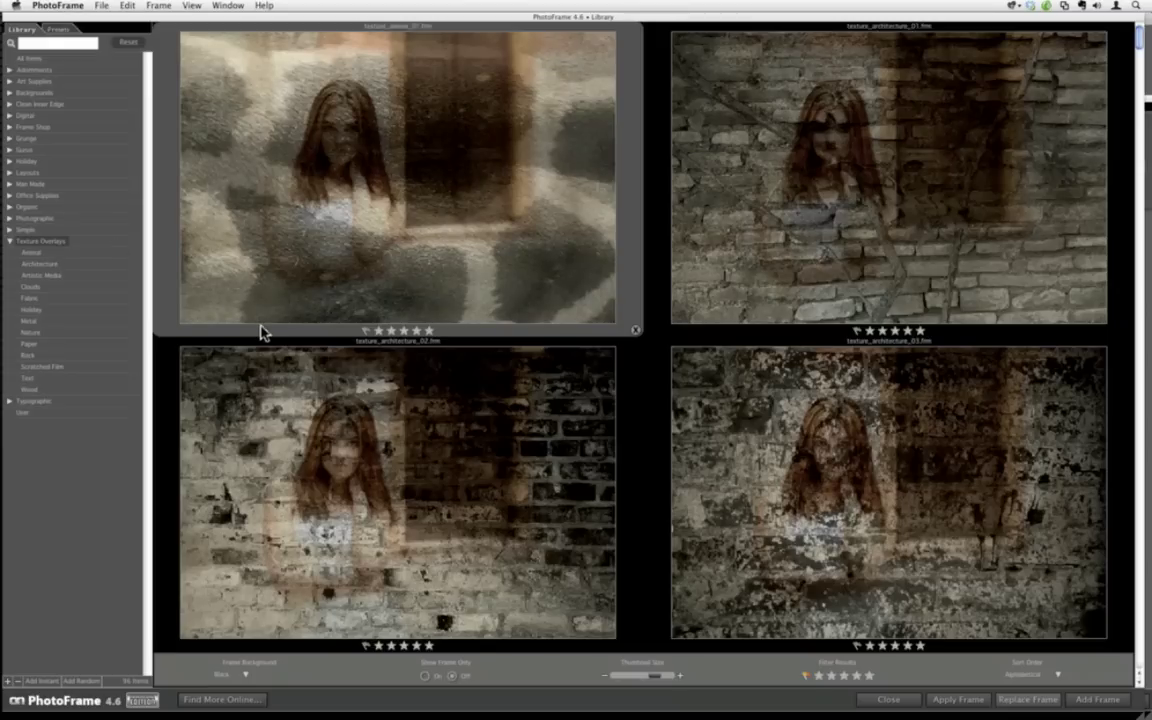
left_click(808, 675)
left_click(60, 337)
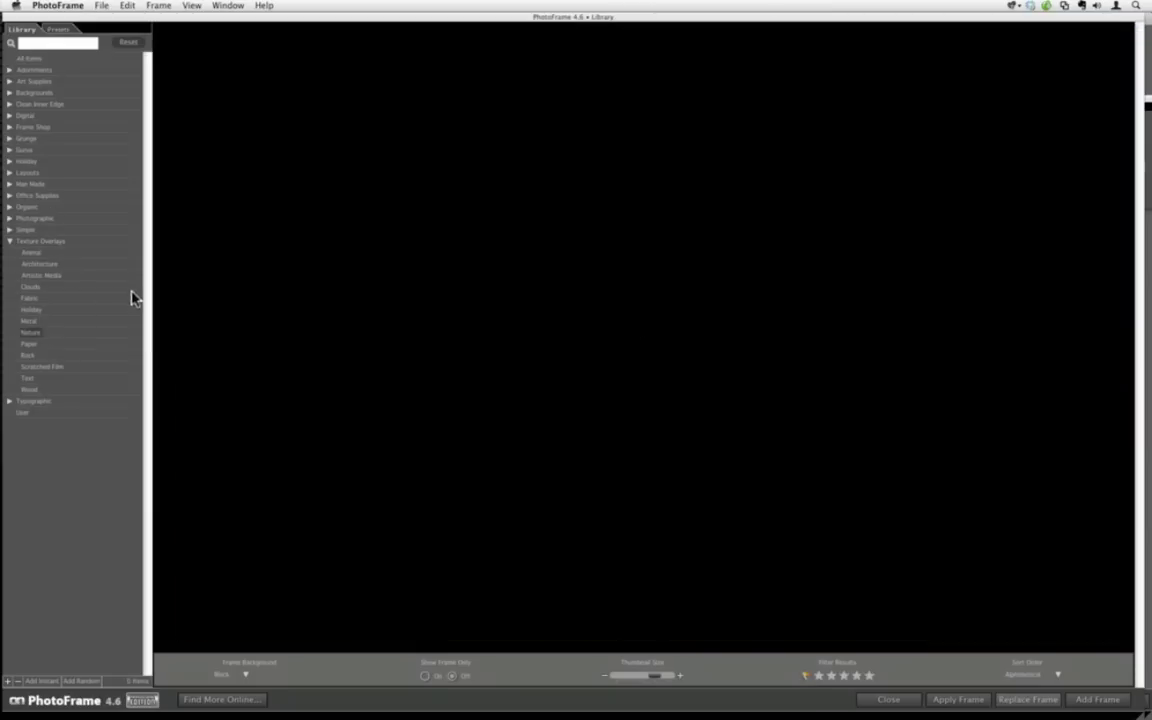
View the sort order options for the library and reduce the thumbnail size.
left_click(1053, 678)
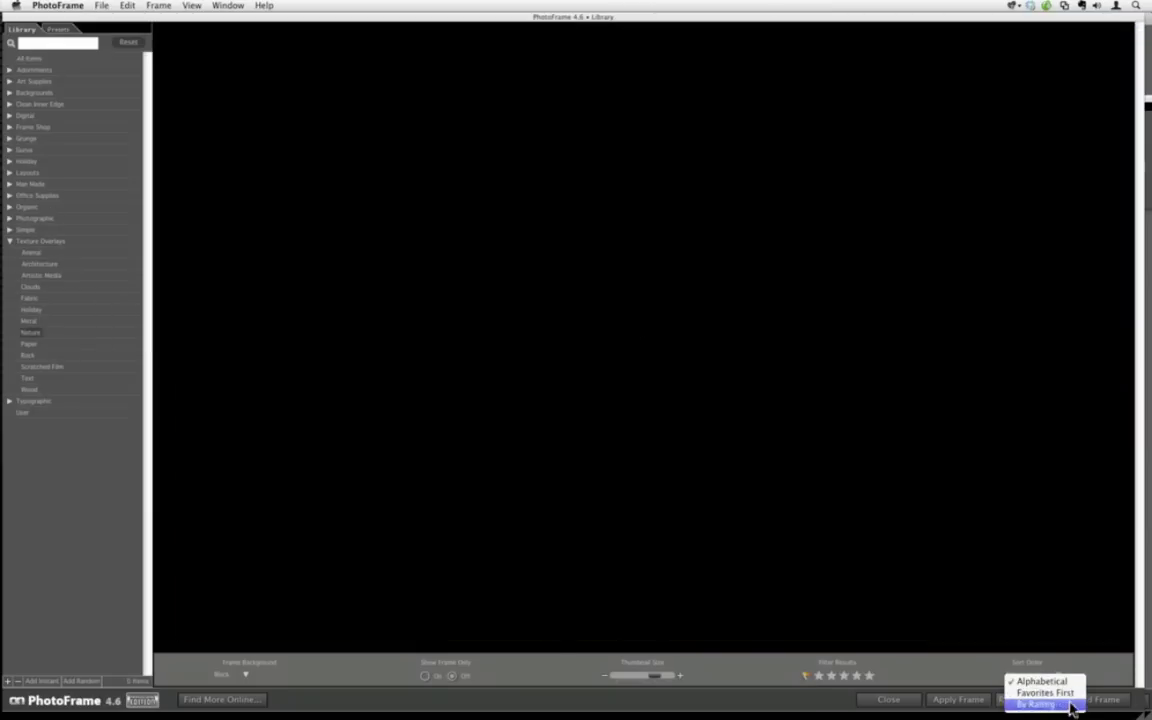
left_click(700, 680)
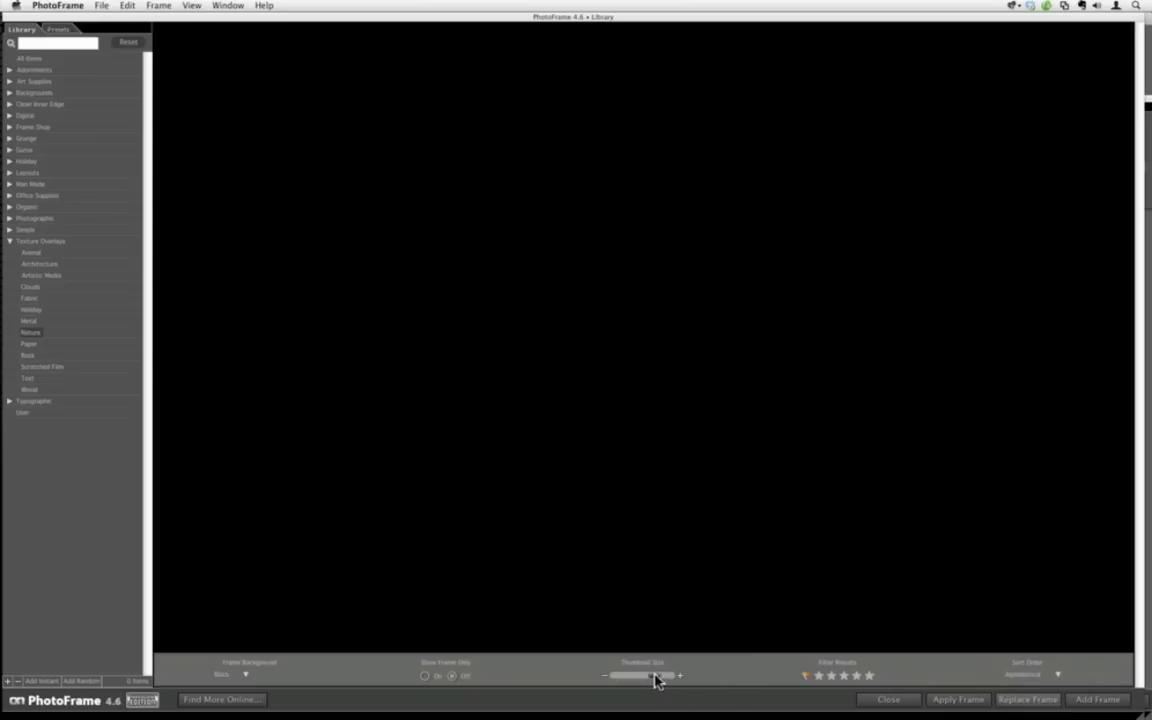
left_click_drag(658, 678, 627, 683)
Close the frame library, open the preset folder, select all its preset subfolders, and return to PhotoFrame to review the File commands.
left_click(891, 702)
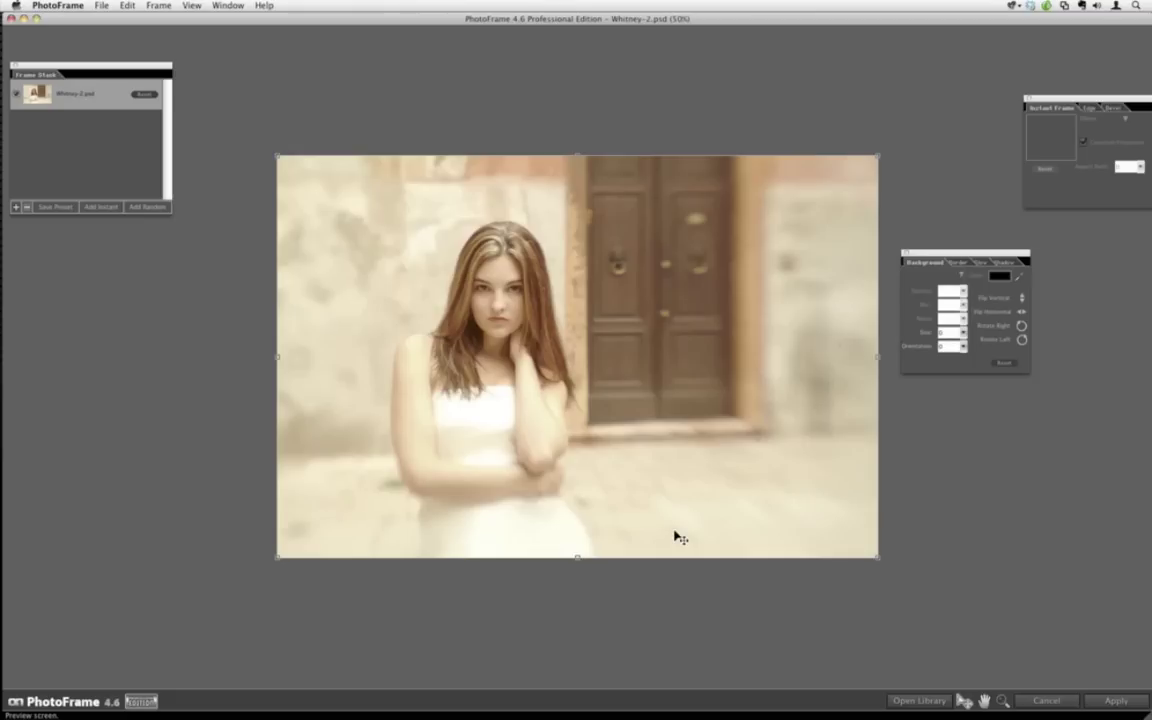
left_click(99, 6)
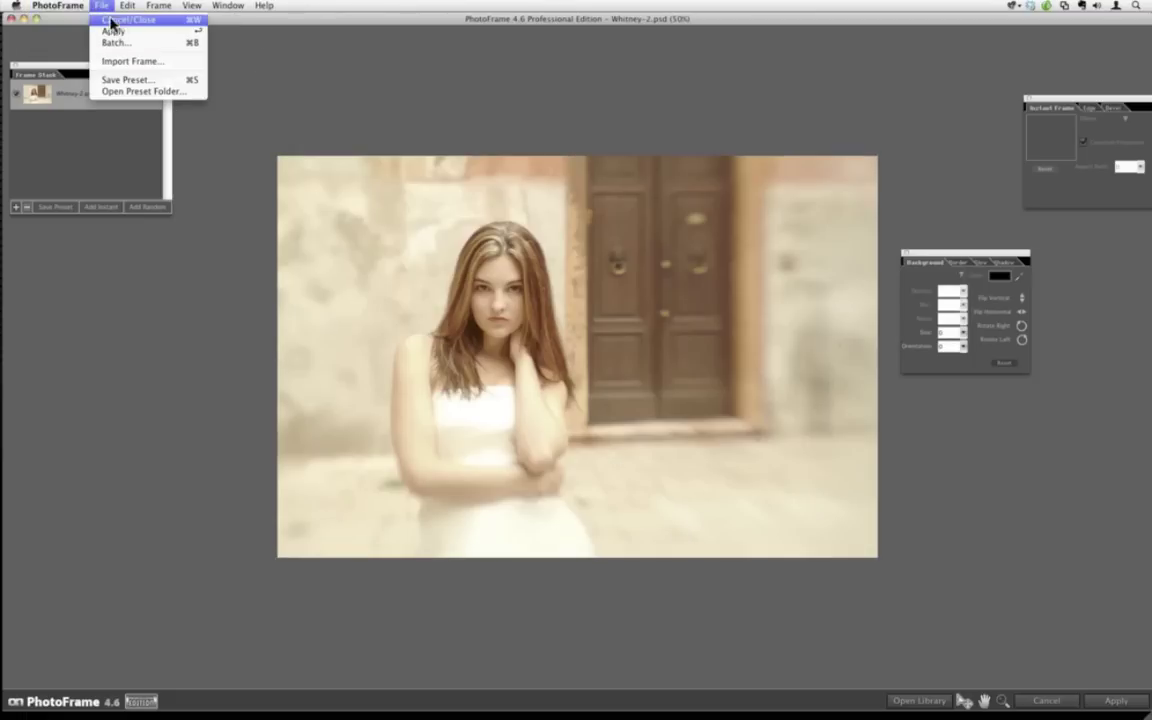
left_click(134, 91)
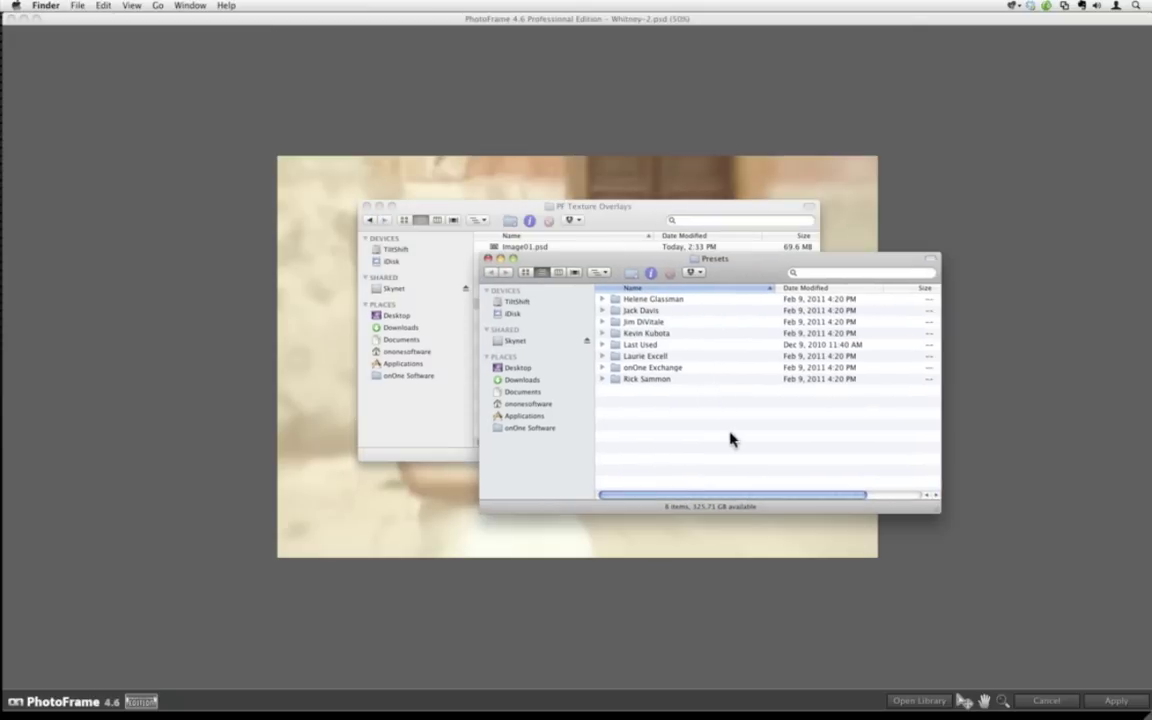
left_click_drag(730, 437, 405, 335)
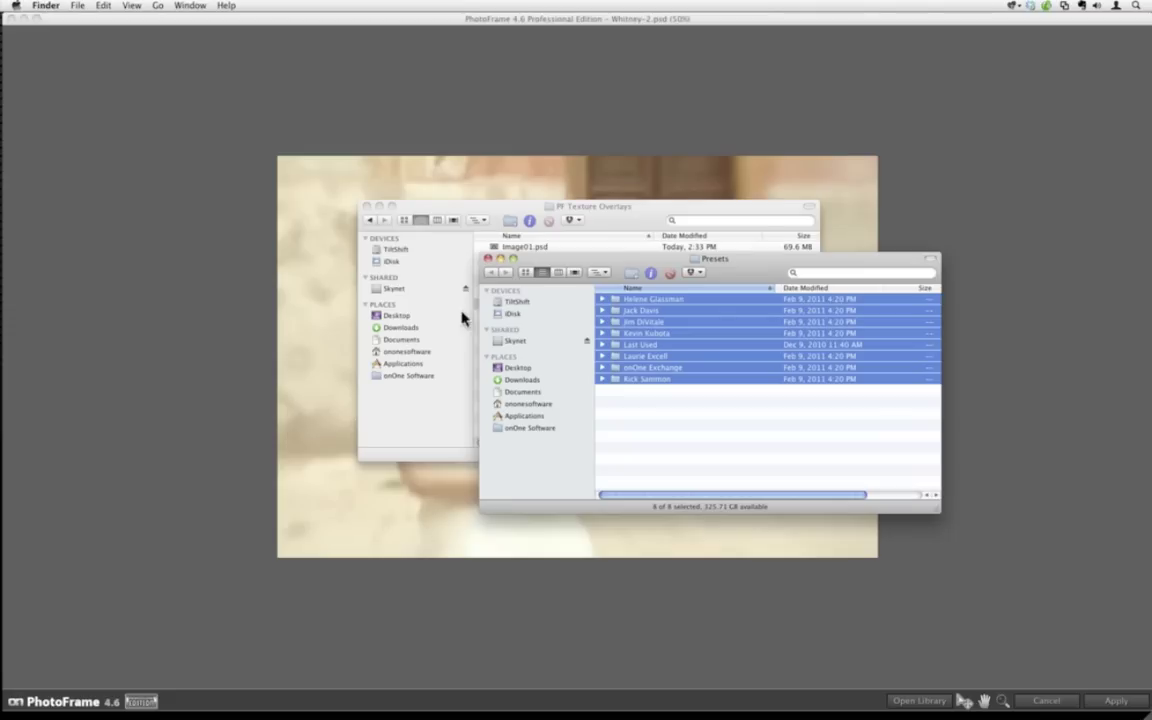
left_click(257, 183)
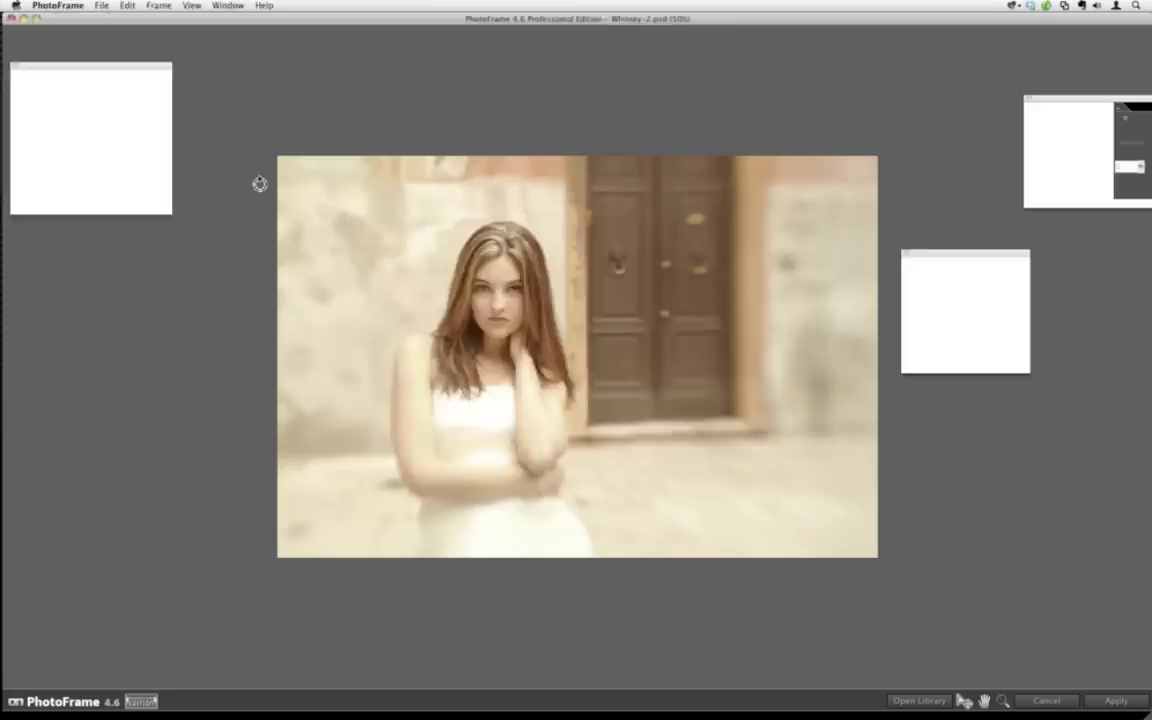
left_click(100, 5)
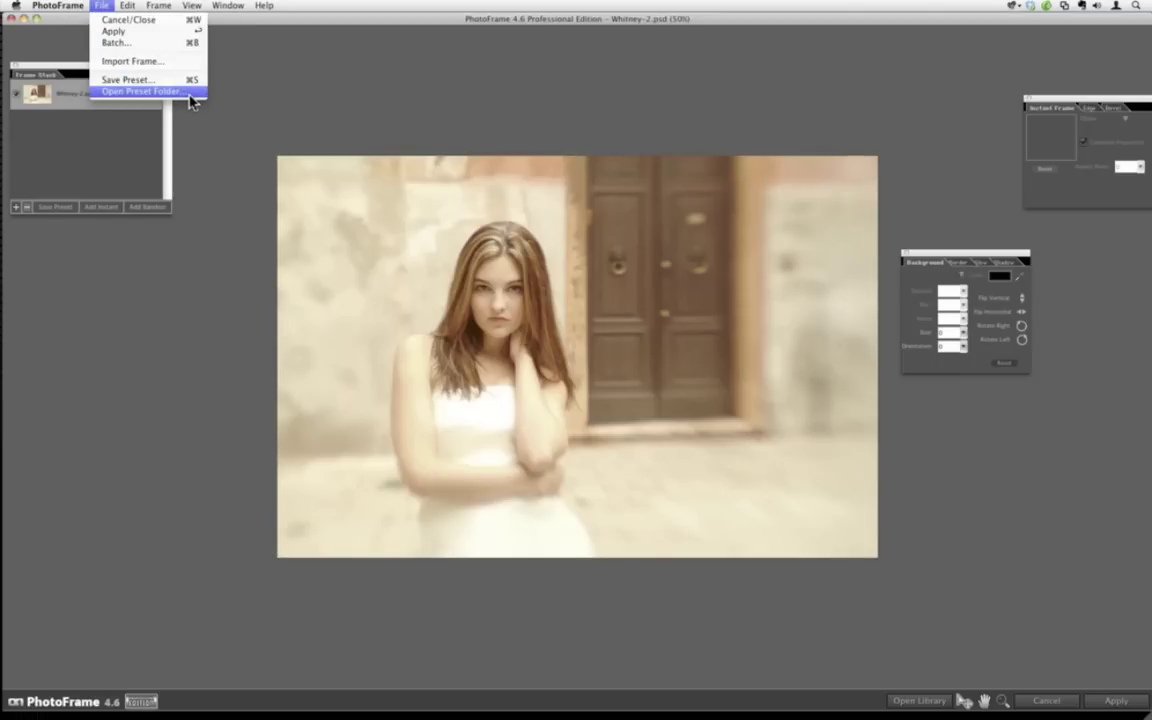
left_click(263, 100)
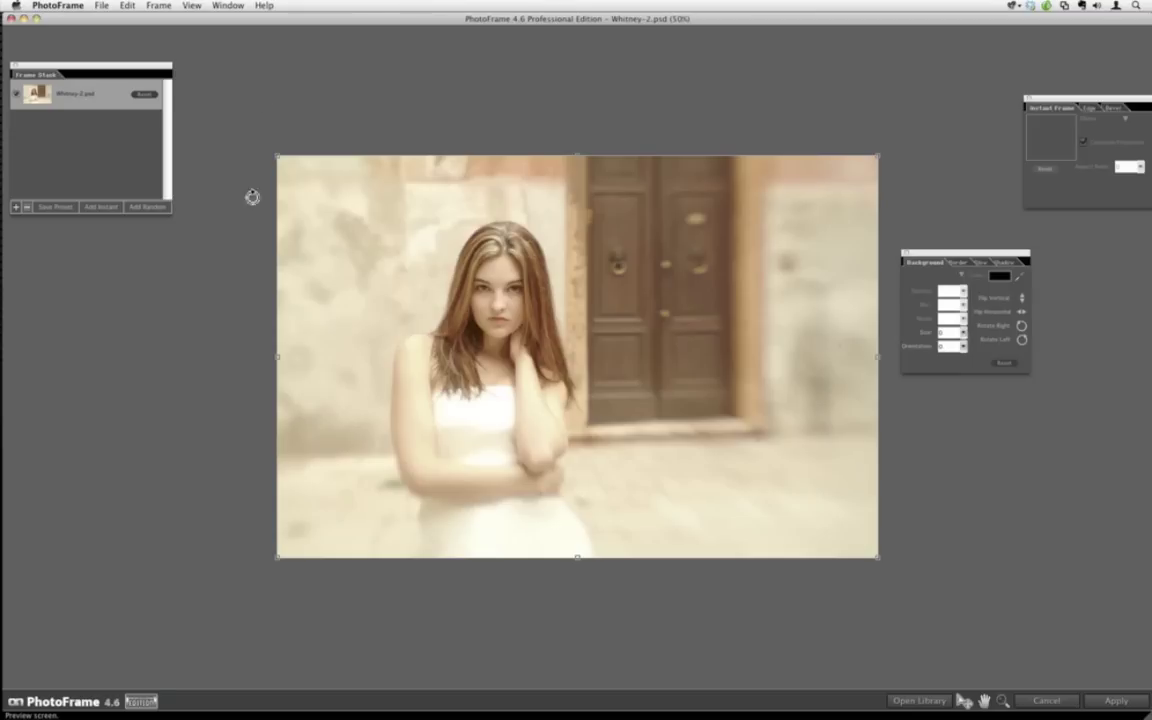
View PhotoFrame's commands for showing or hiding its palettes, including Show Options.
mouse_move(4, 295)
left_click(226, 5)
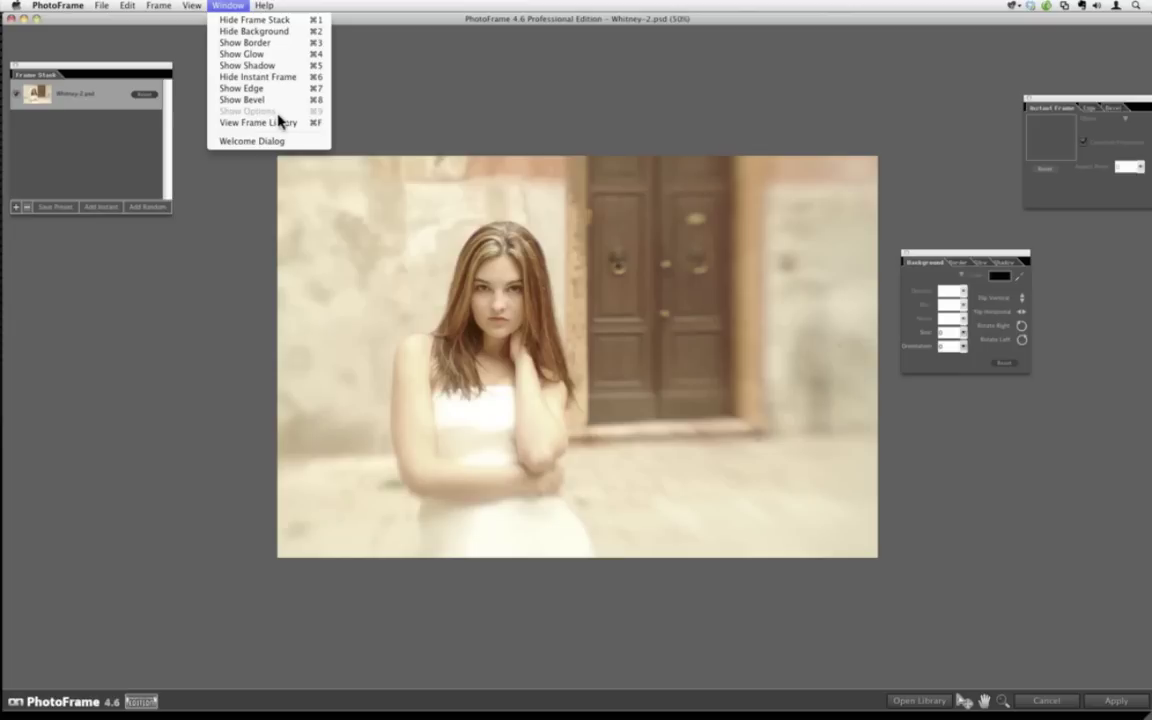
left_click(197, 150)
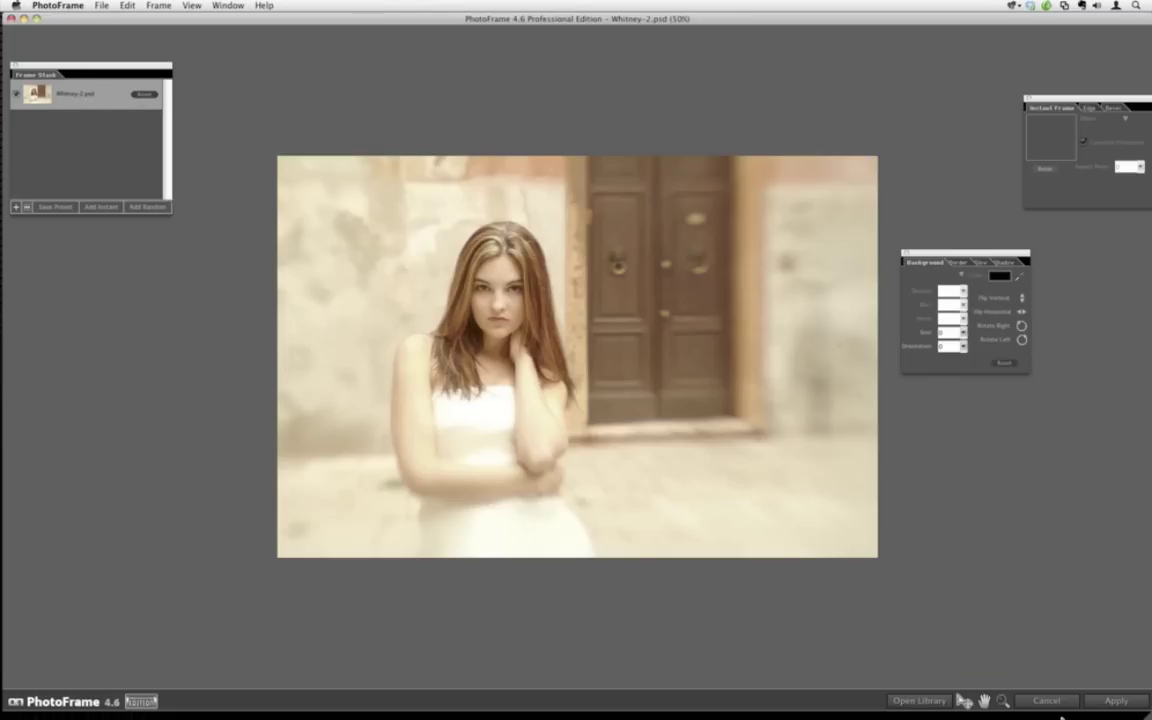
Leave the Lightroom PhotoFrame session and switch to Adobe Photoshop CS5.
key("Tab")
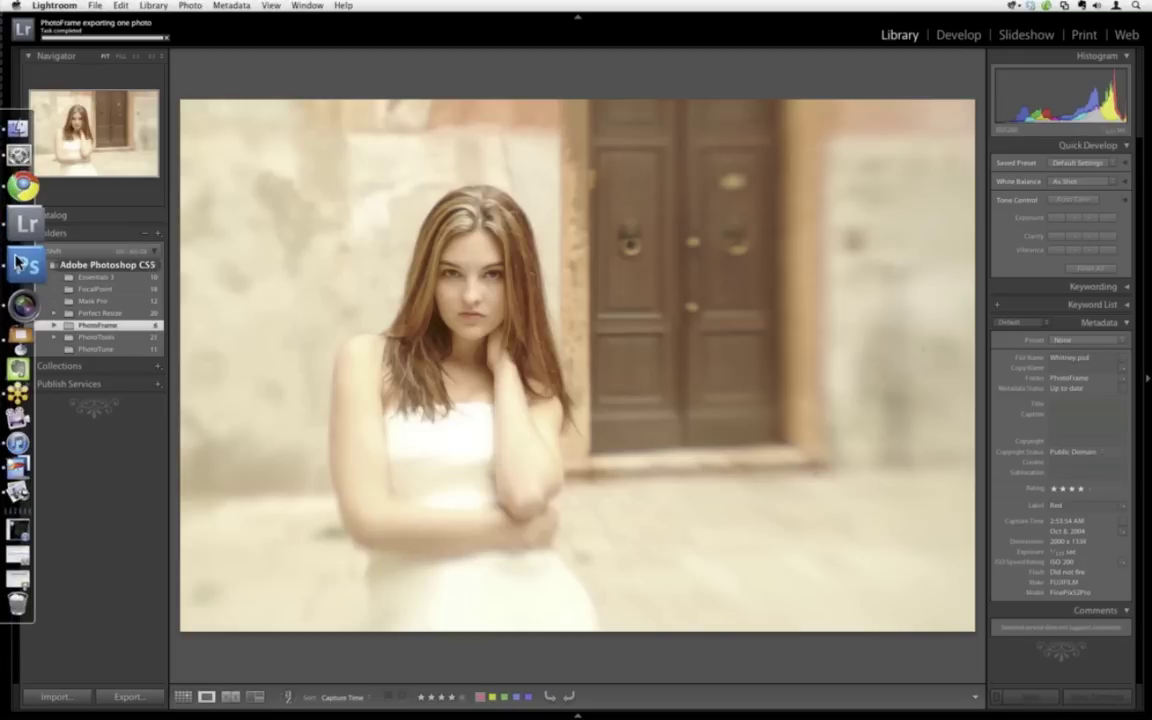
right_click(27, 264)
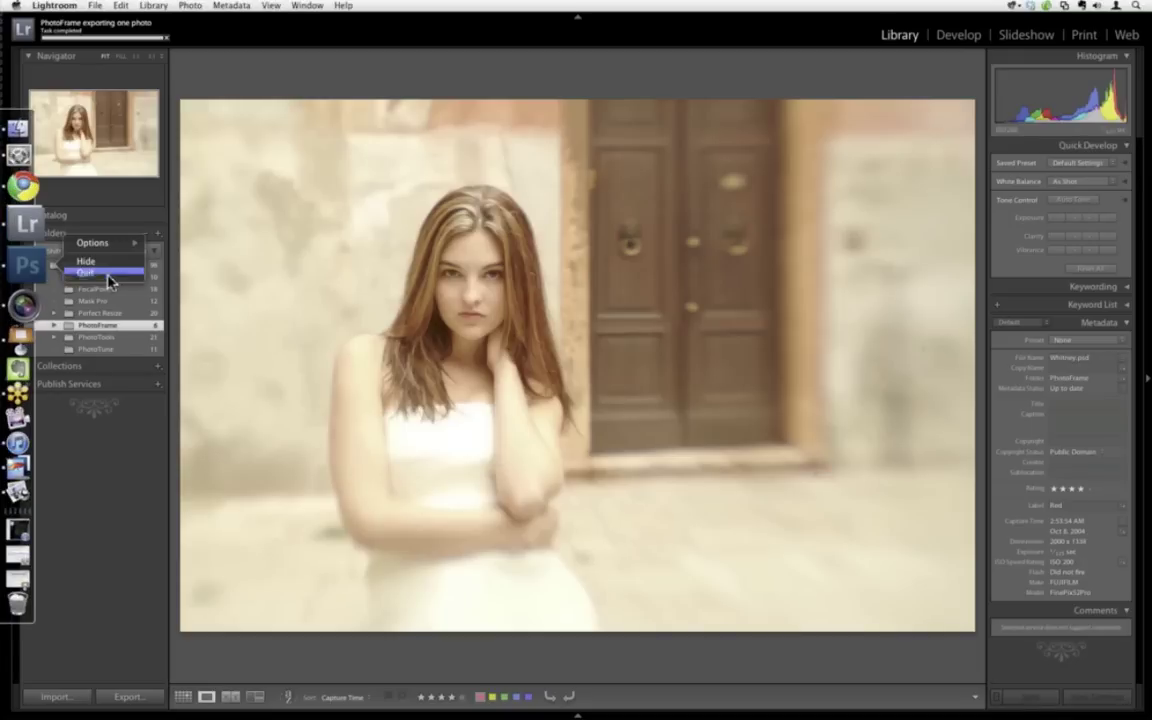
left_click(70, 263)
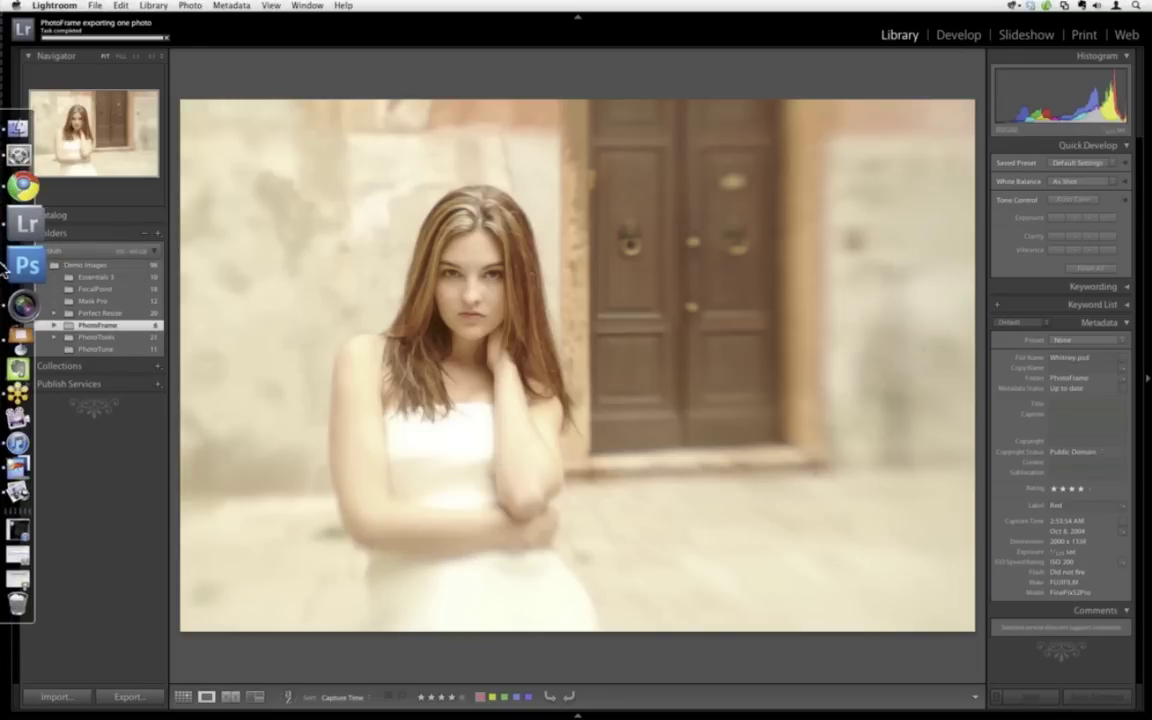
left_click(27, 264)
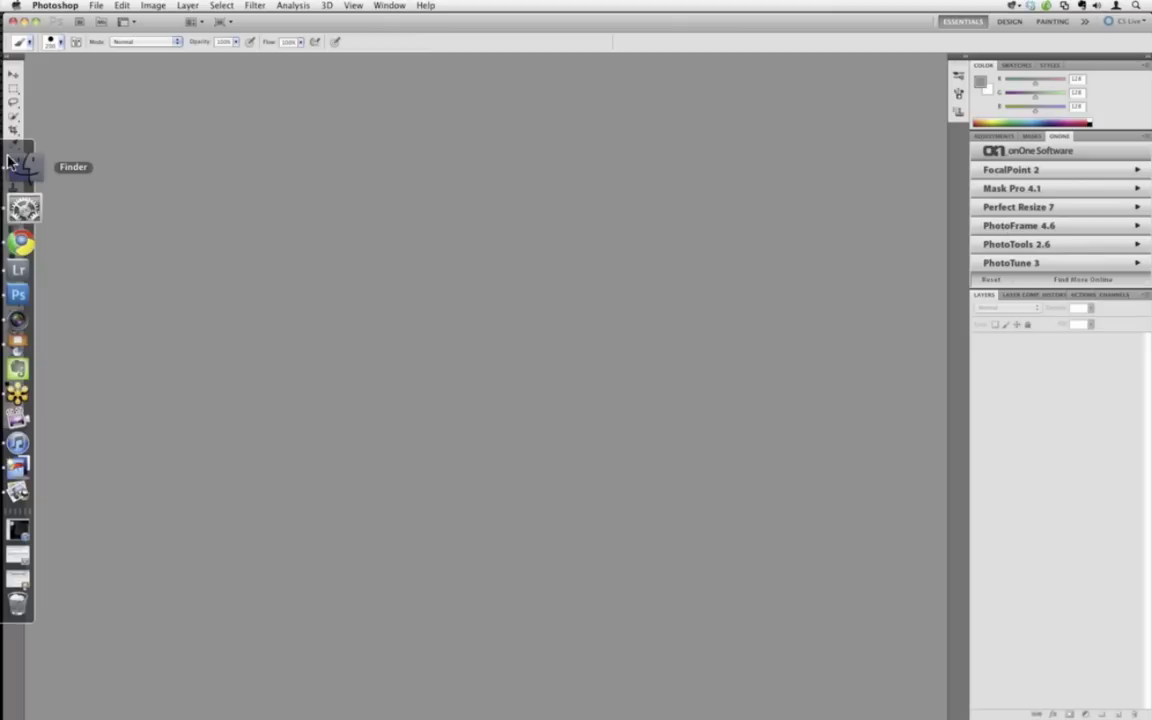
Switch to Finder, close the wallpattern01.jpg info window, and open Image04.psd from the PF Texture Overlays folder in Photoshop.
left_click(10, 162)
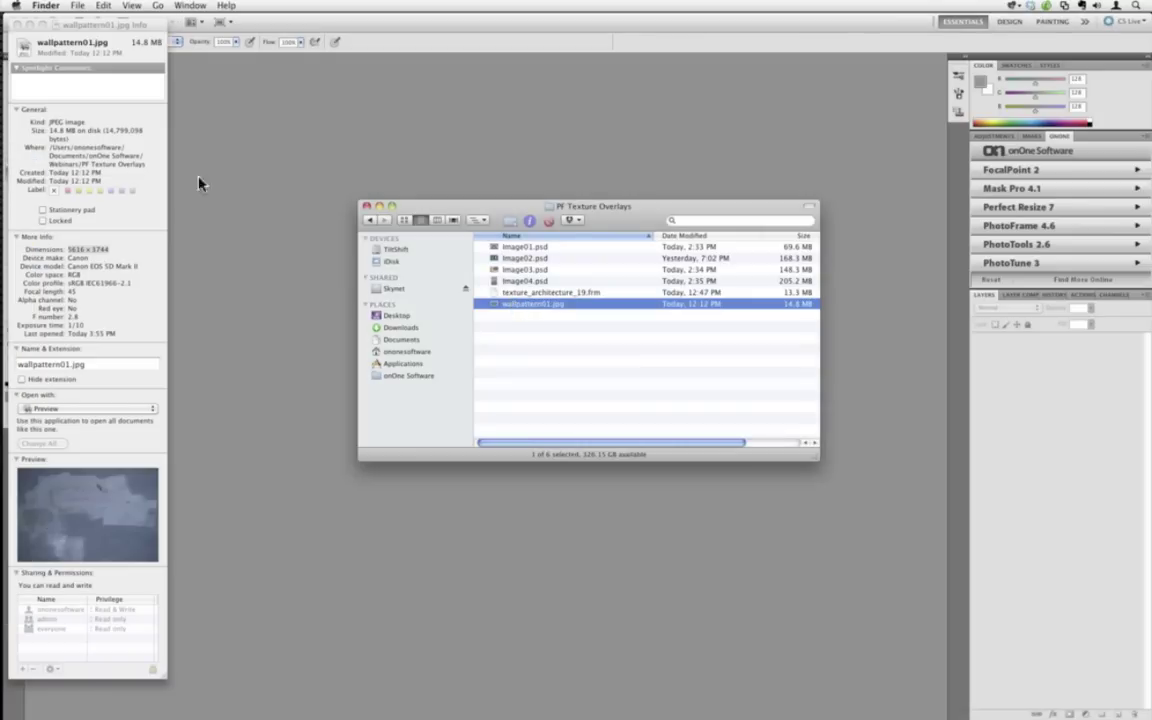
left_click(19, 24)
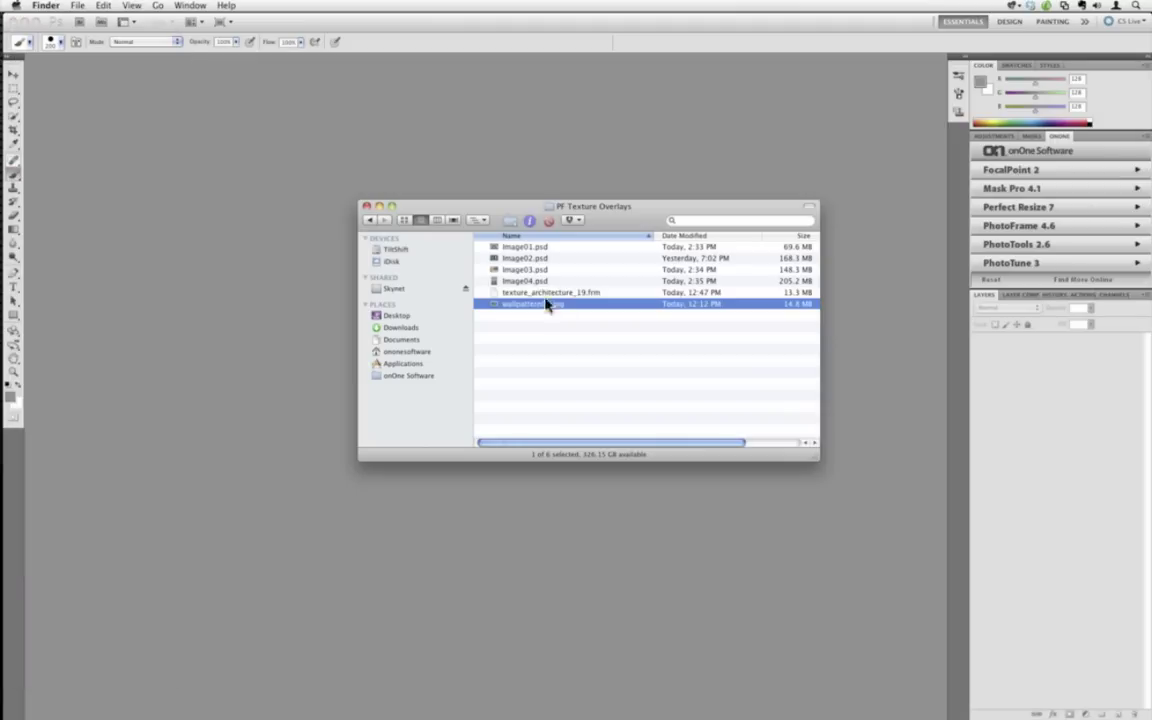
mouse_move(3, 240)
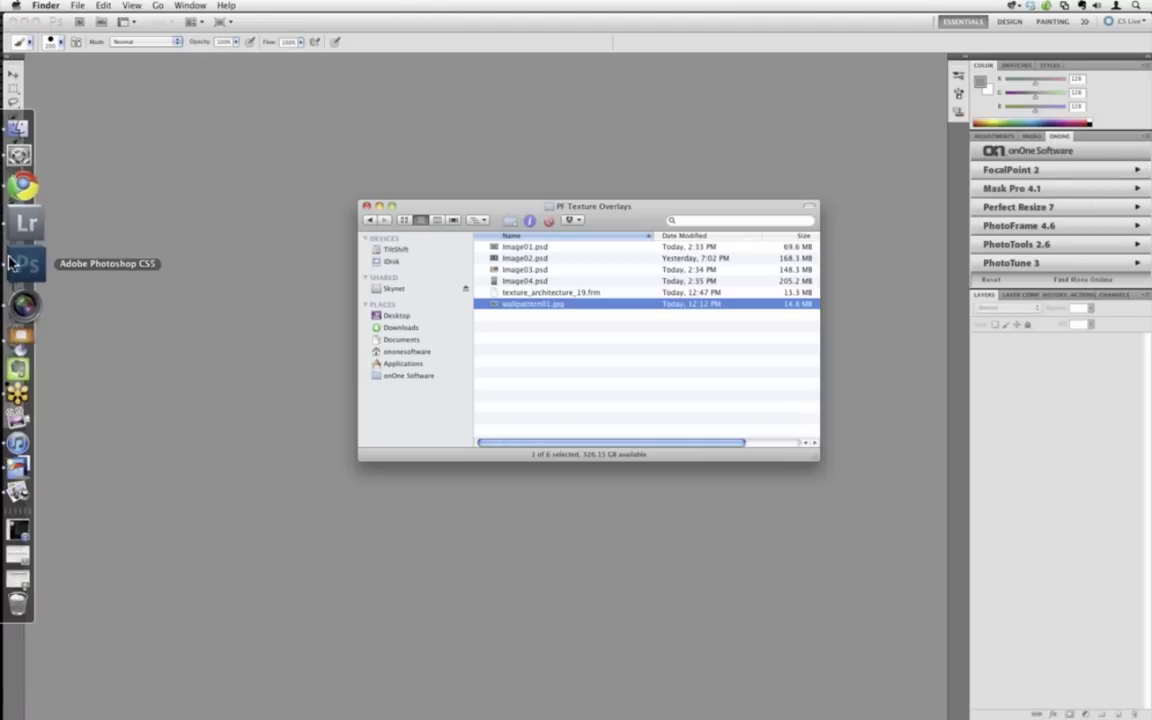
left_click(27, 272)
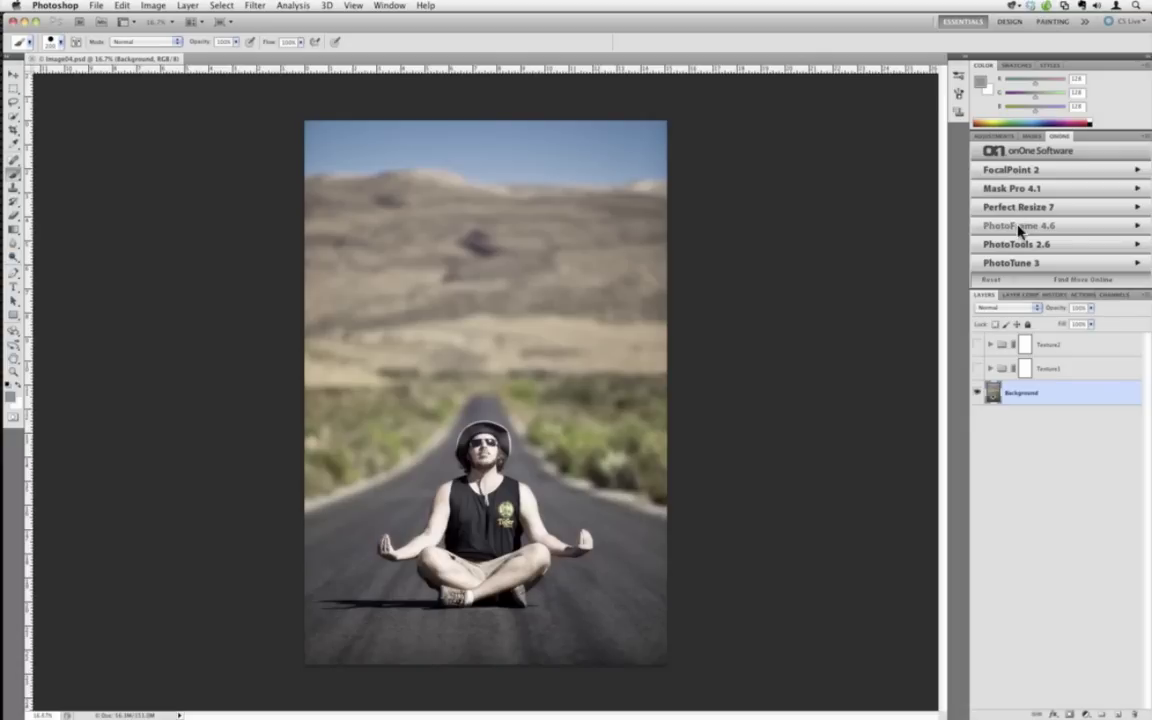
Launch PhotoFrame 4.6 on Image04.psd, show the Options palette below the Frame Stack, and cancel back to Photoshop.
left_click(1020, 228)
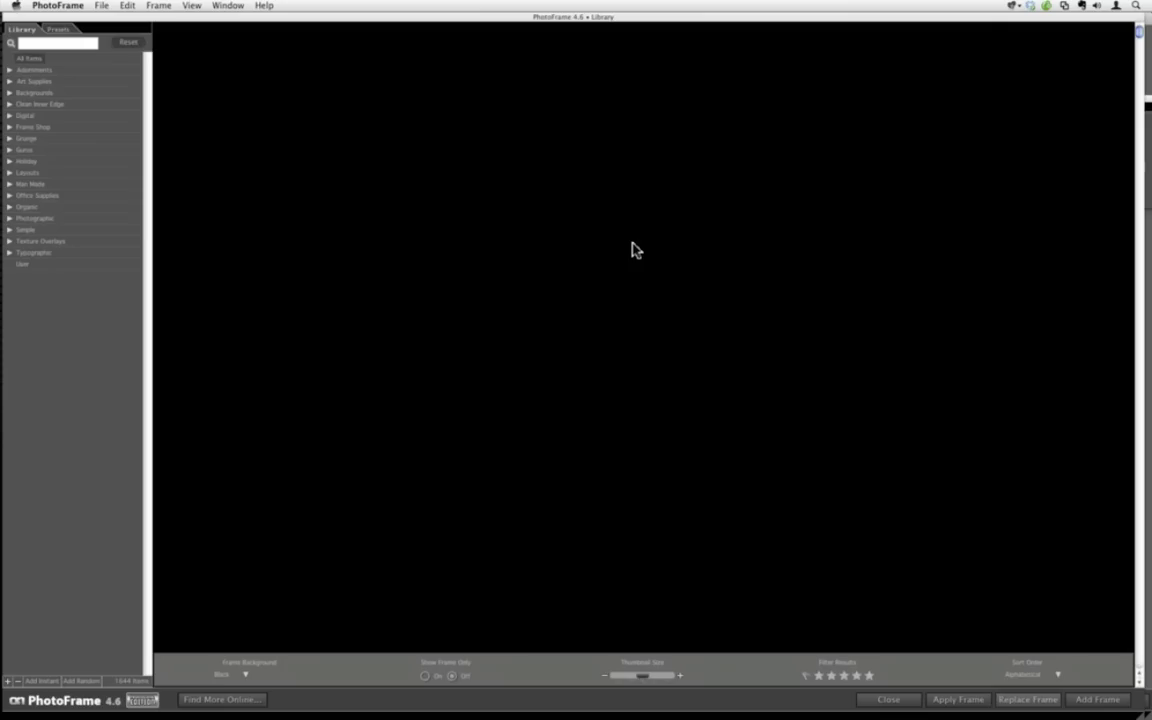
left_click(889, 699)
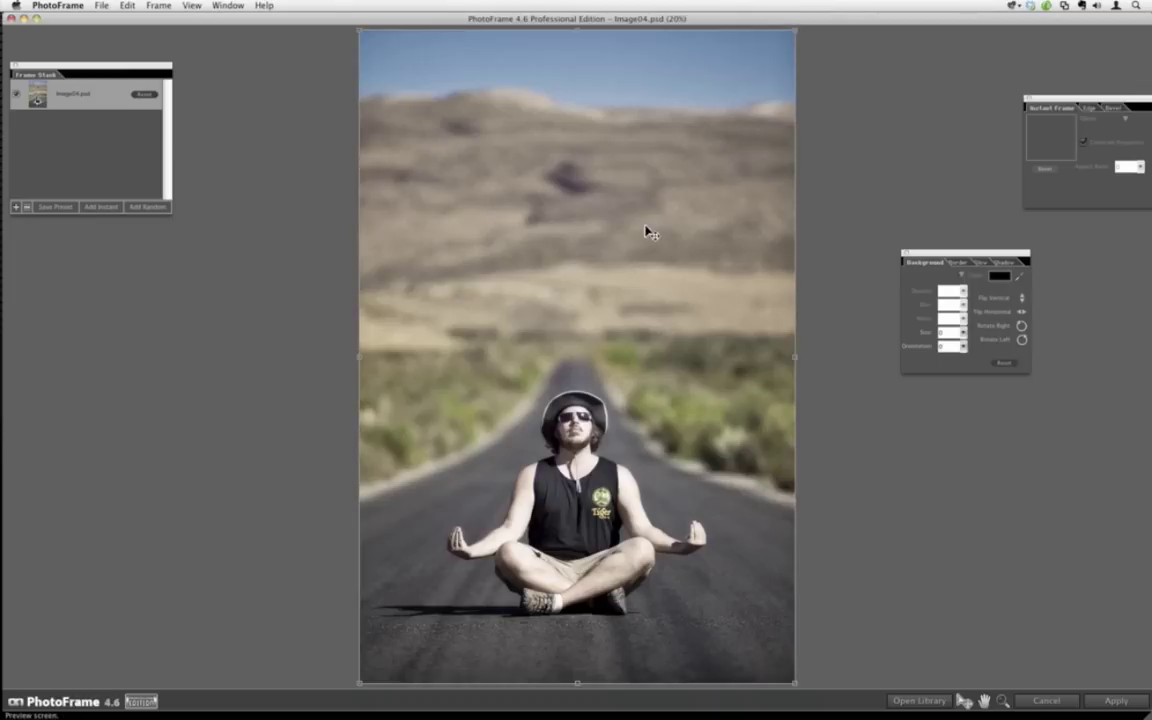
left_click(228, 5)
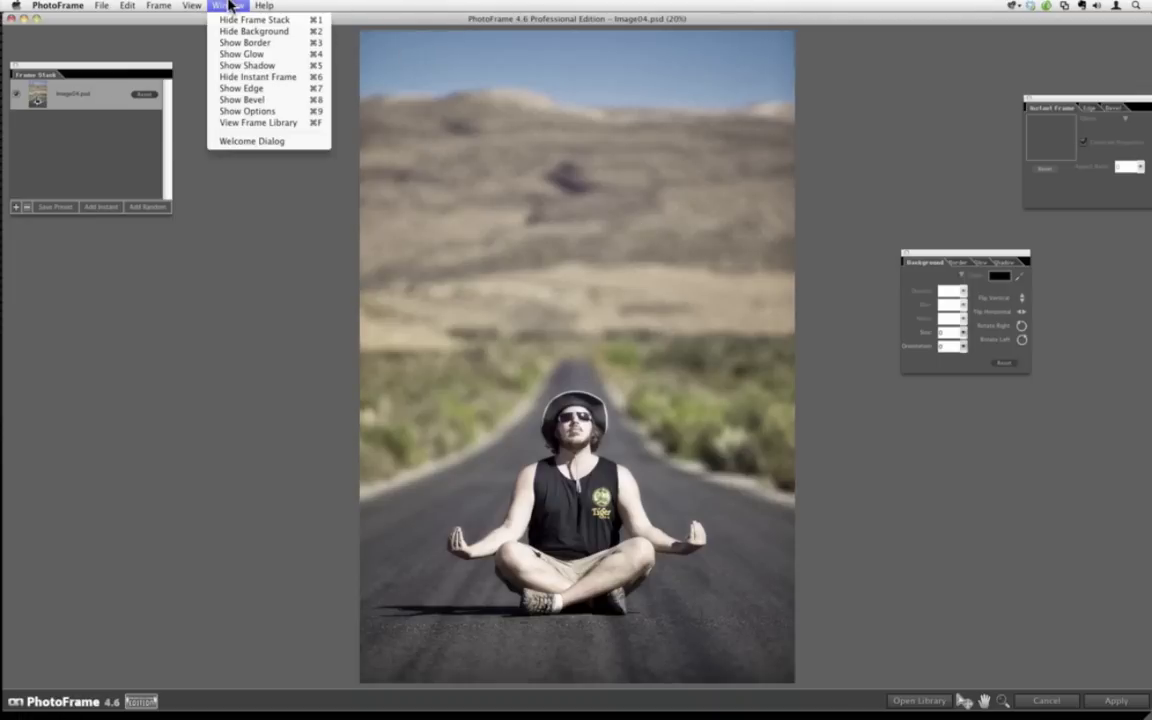
left_click(262, 111)
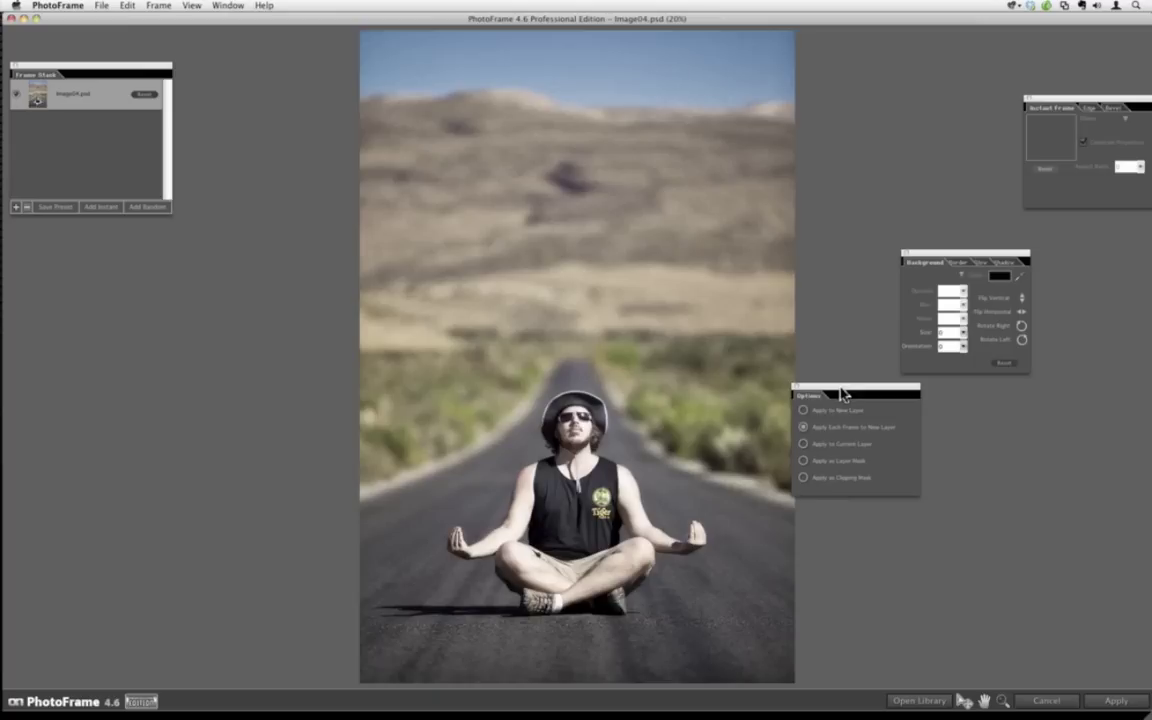
left_click_drag(838, 392, 180, 293)
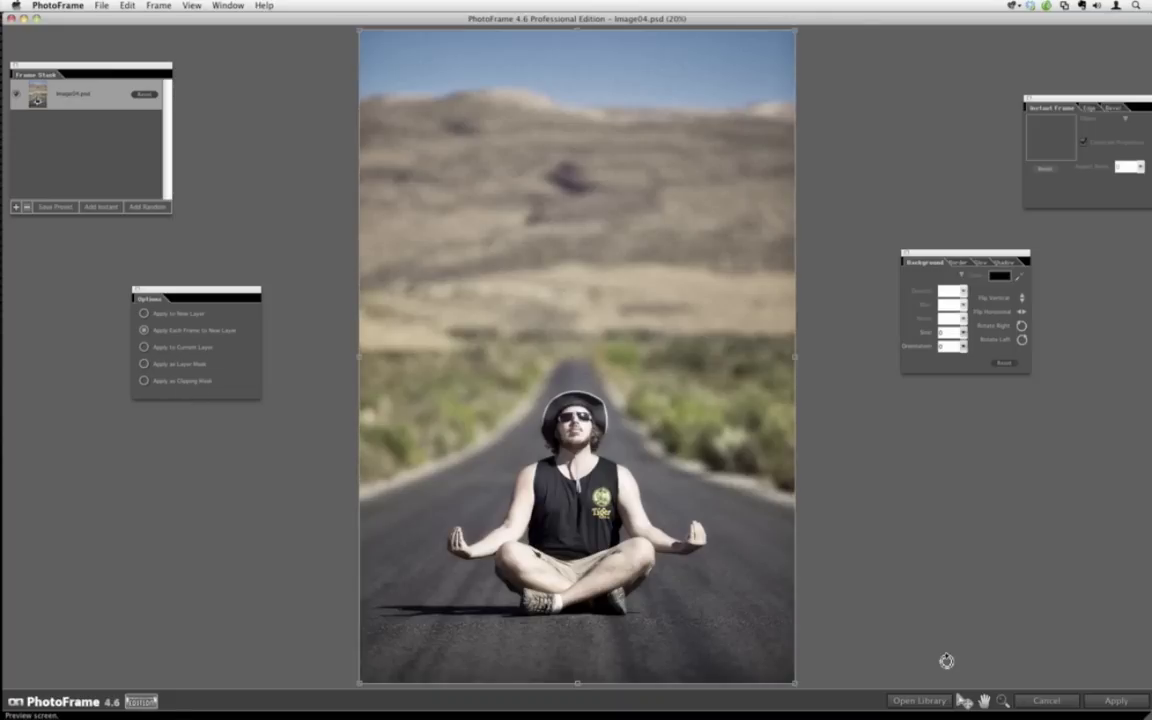
left_click(1064, 704)
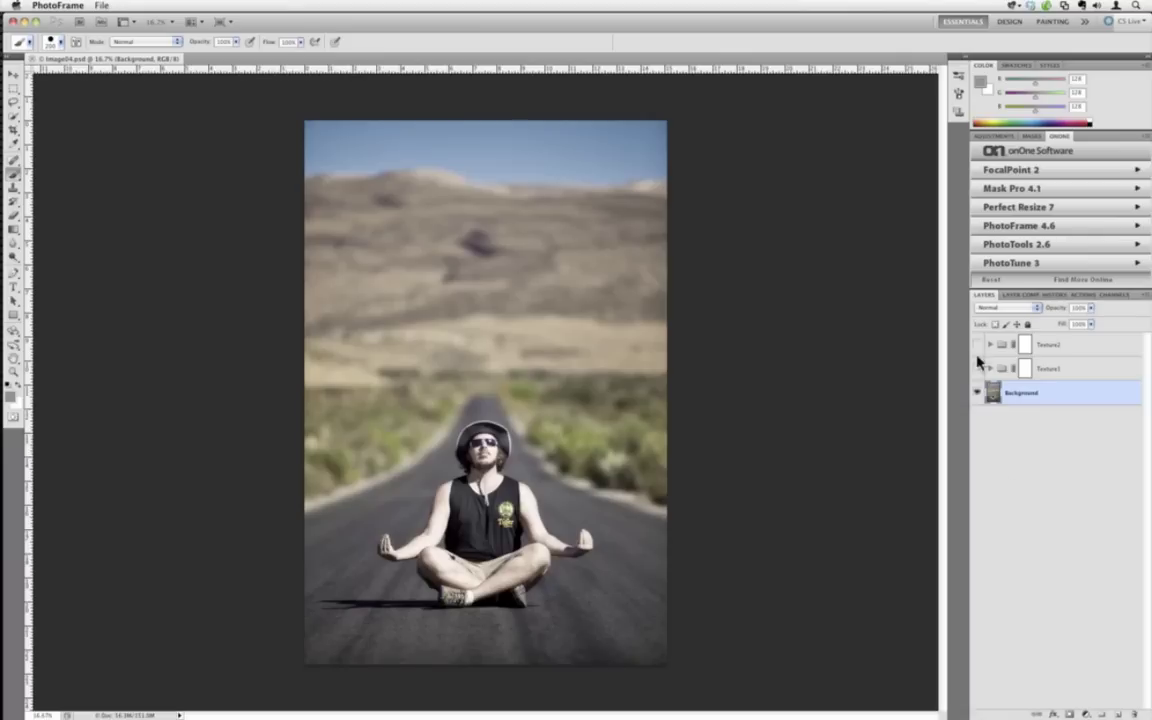
Show the Texture1 layer group, target its layer mask, and view the mask's available commands.
left_click(978, 369)
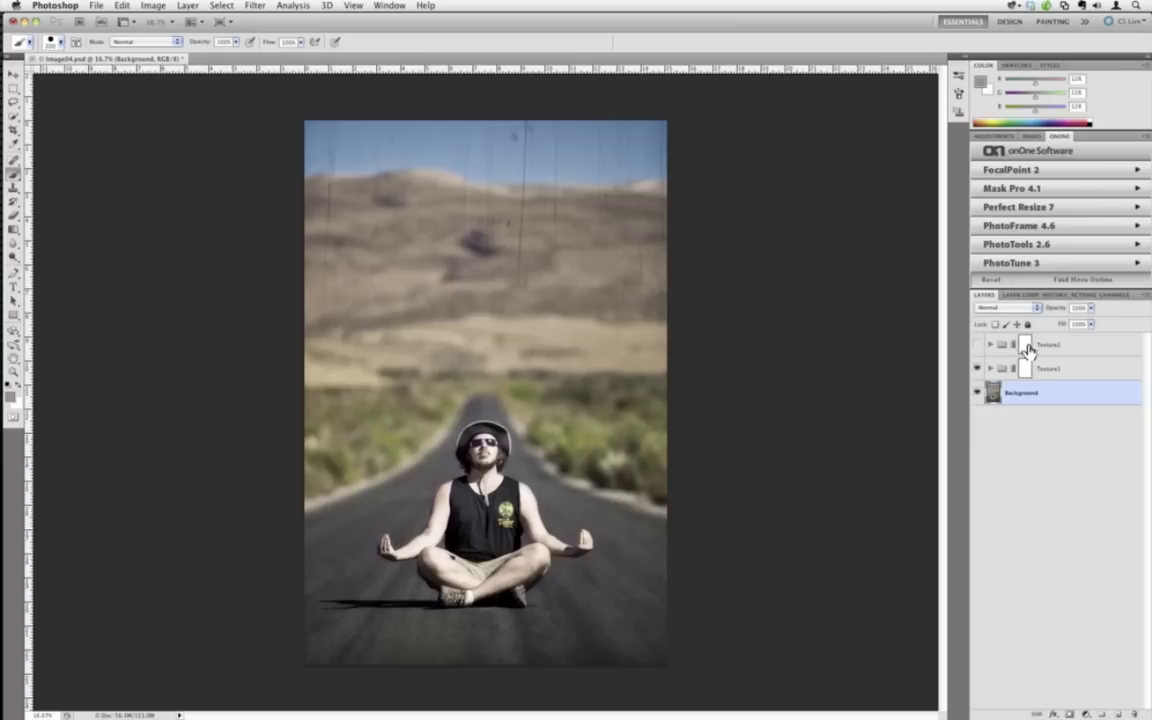
mouse_move(1025, 369)
left_mouse_down()
mouse_move(1040, 350)
mouse_move(1030, 360)
mouse_move(1025, 344)
left_mouse_up()
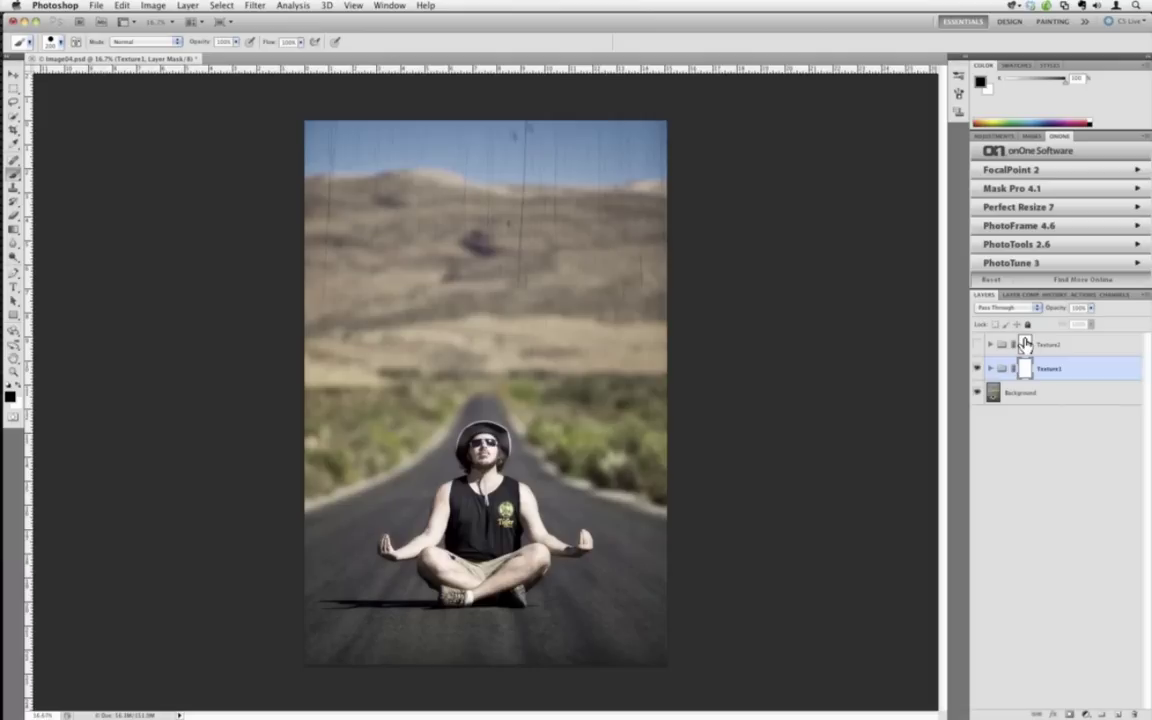
right_click(1027, 366)
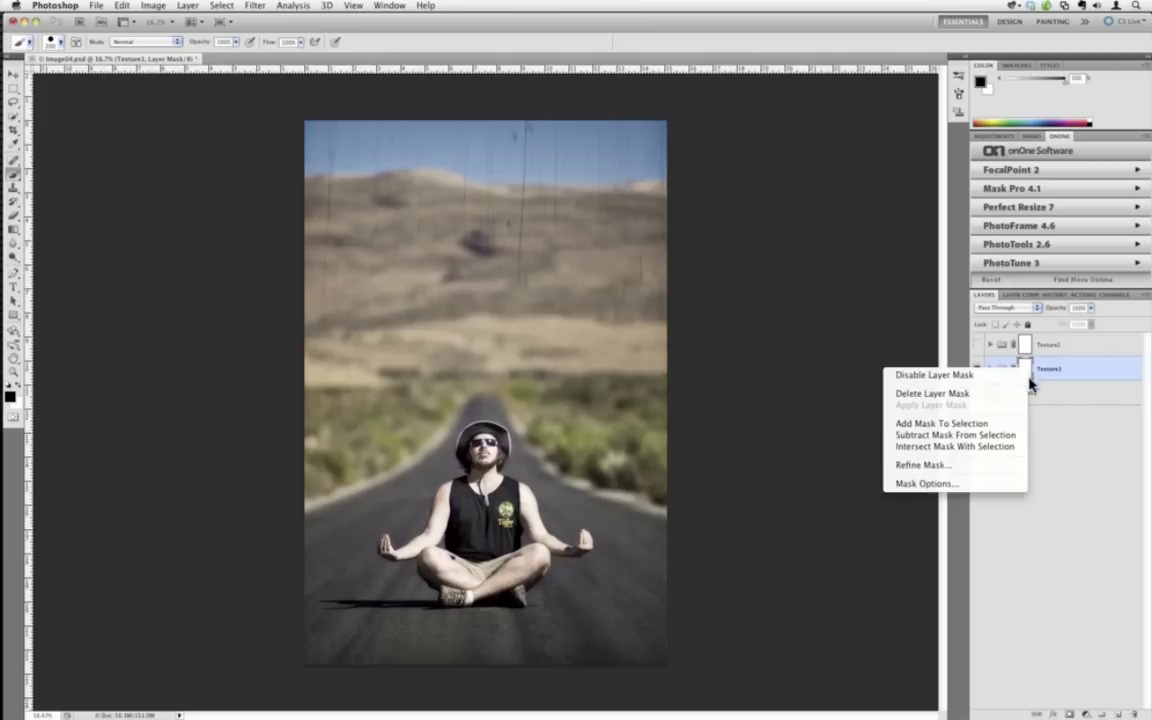
left_click(1065, 430)
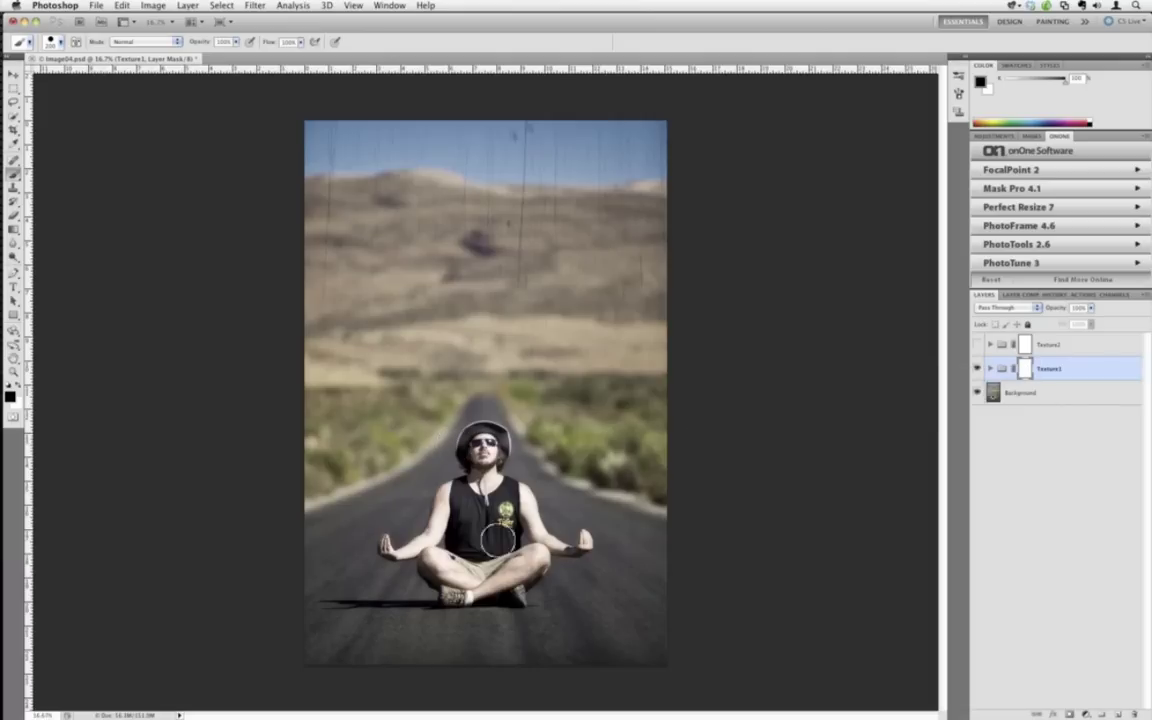
Target the Texture2 group's mask, preview that group's visibility, and hide both texture groups.
left_click(1040, 344)
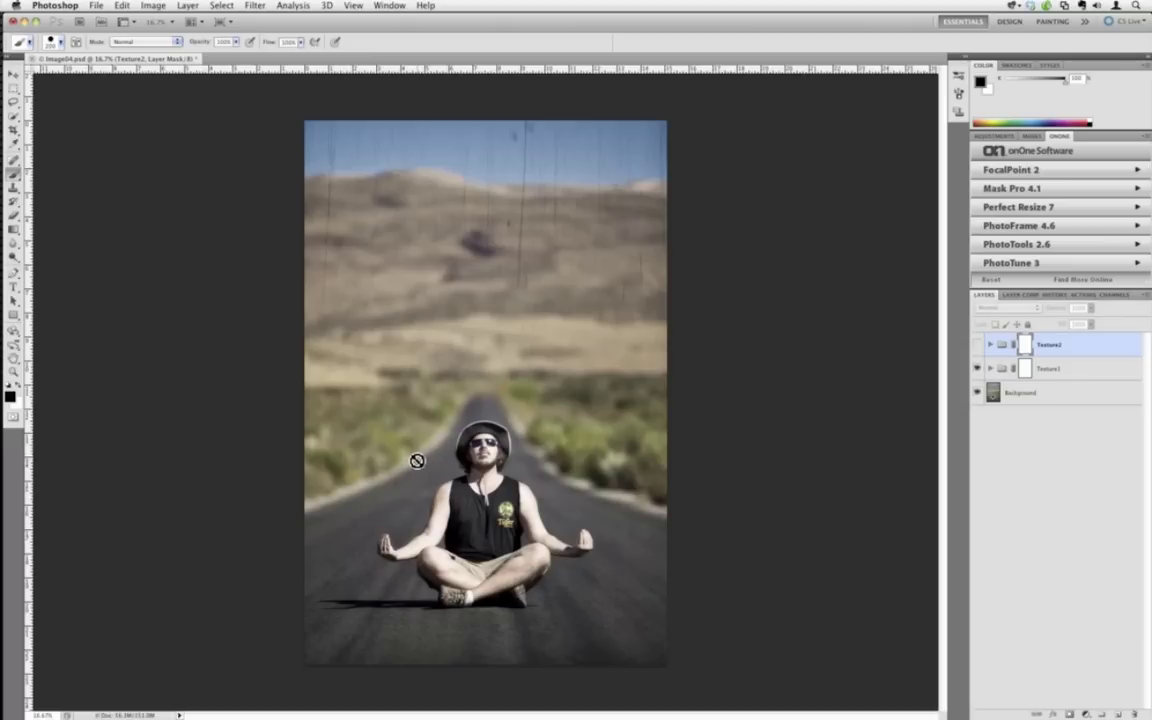
left_click(979, 345)
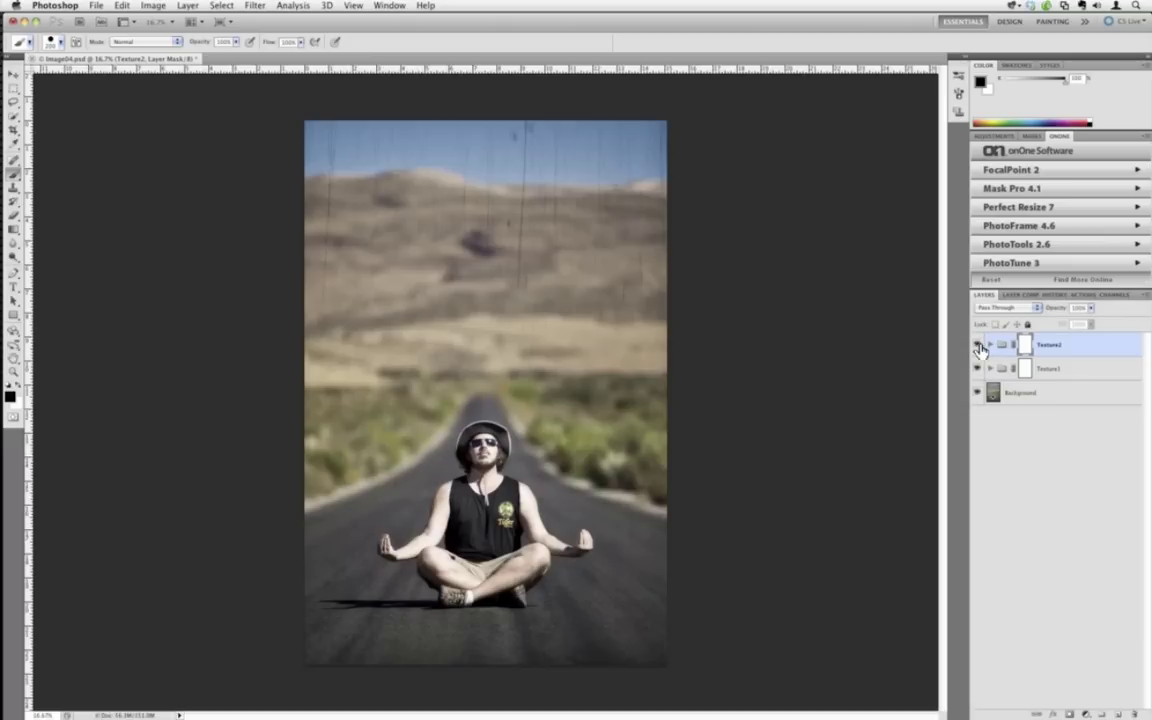
left_click(979, 345)
left_click(978, 368)
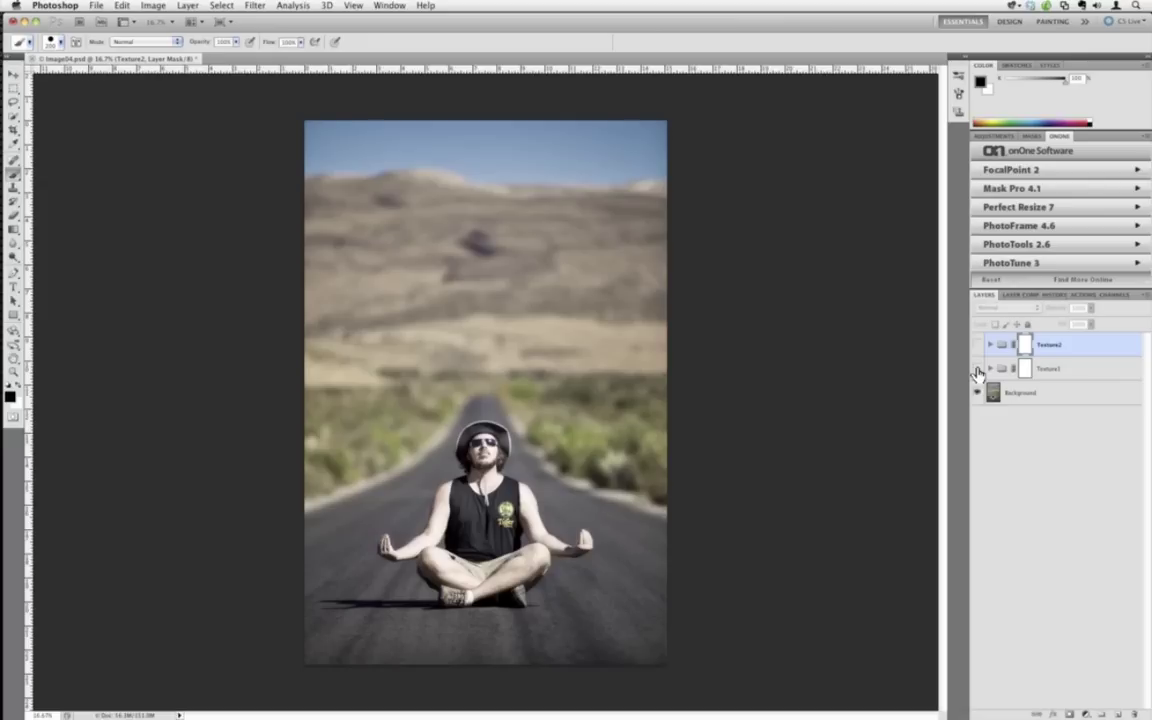
Launch PhotoFrame 4.6 on the Background layer and add the acid_burn_13.frm frame to the photo.
left_click(1025, 392)
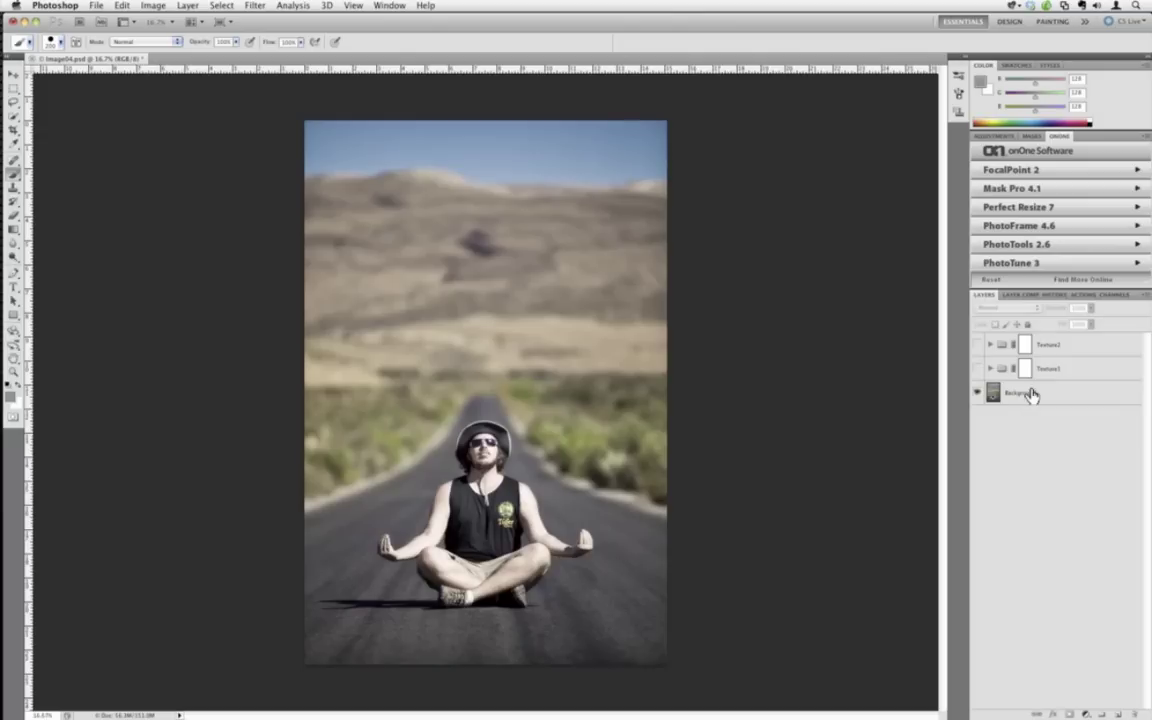
left_click(1015, 226)
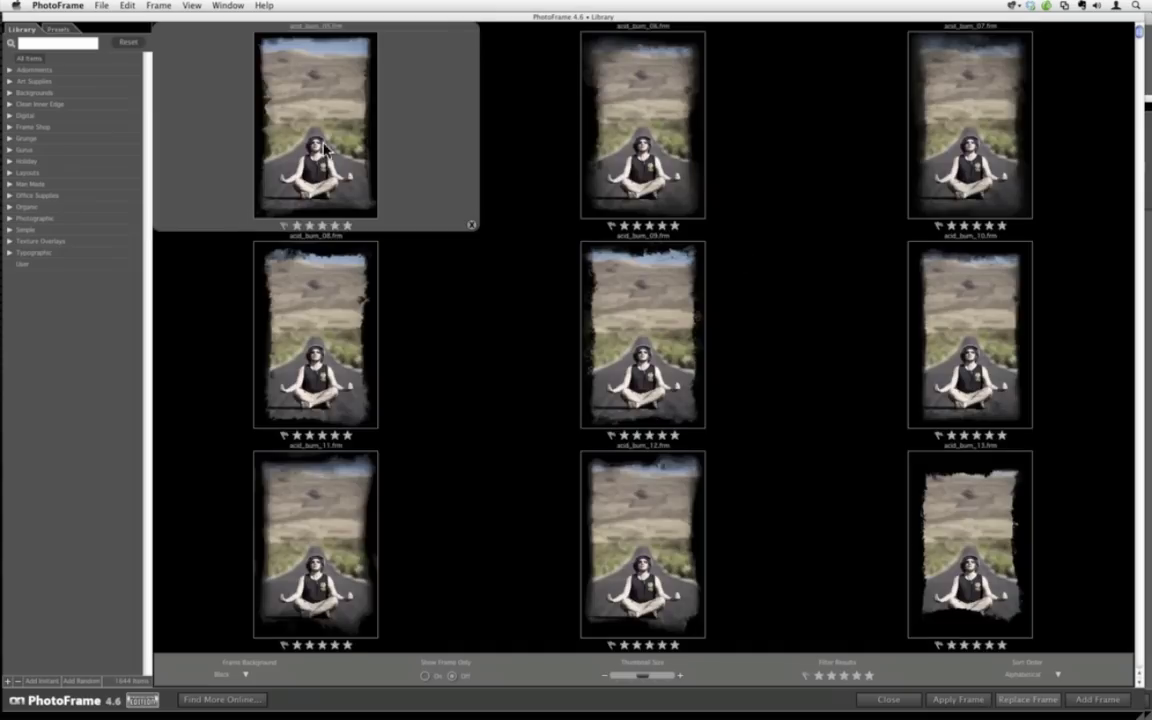
left_click(953, 617)
left_click(1083, 705)
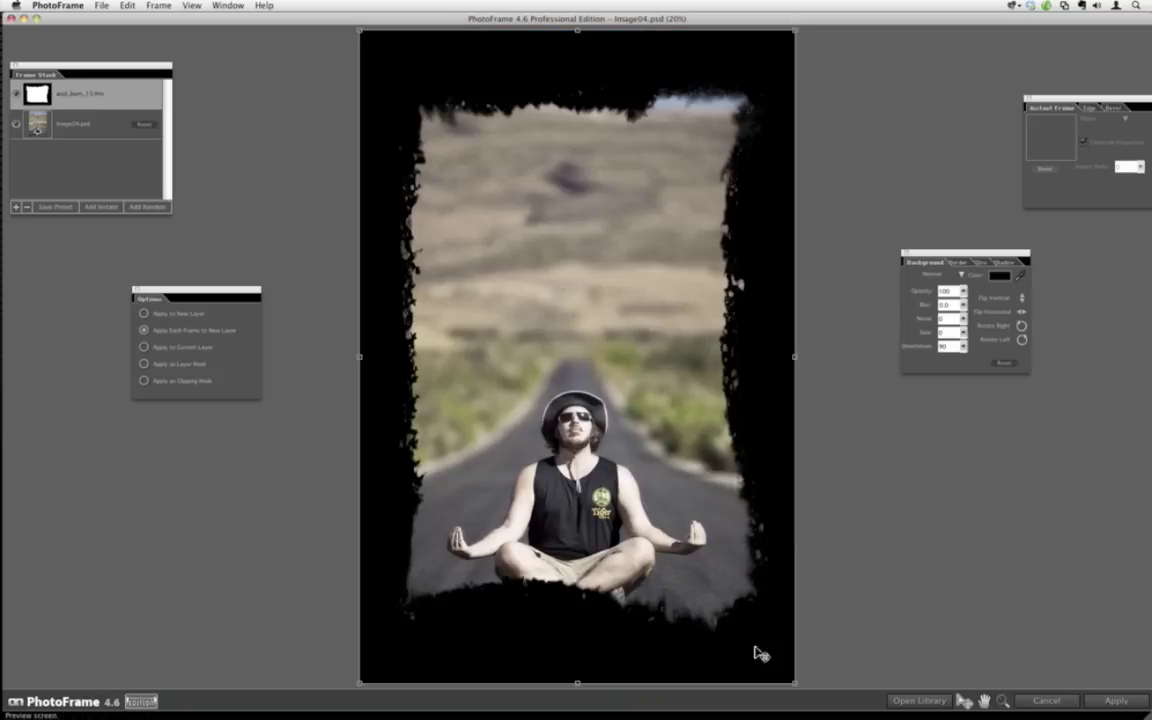
Set the acid_burn_13 frame's size to 20 and add the texture_scratched_film_03.frm overlay from the Scratched Film textures.
left_click_drag(967, 336, 968, 320)
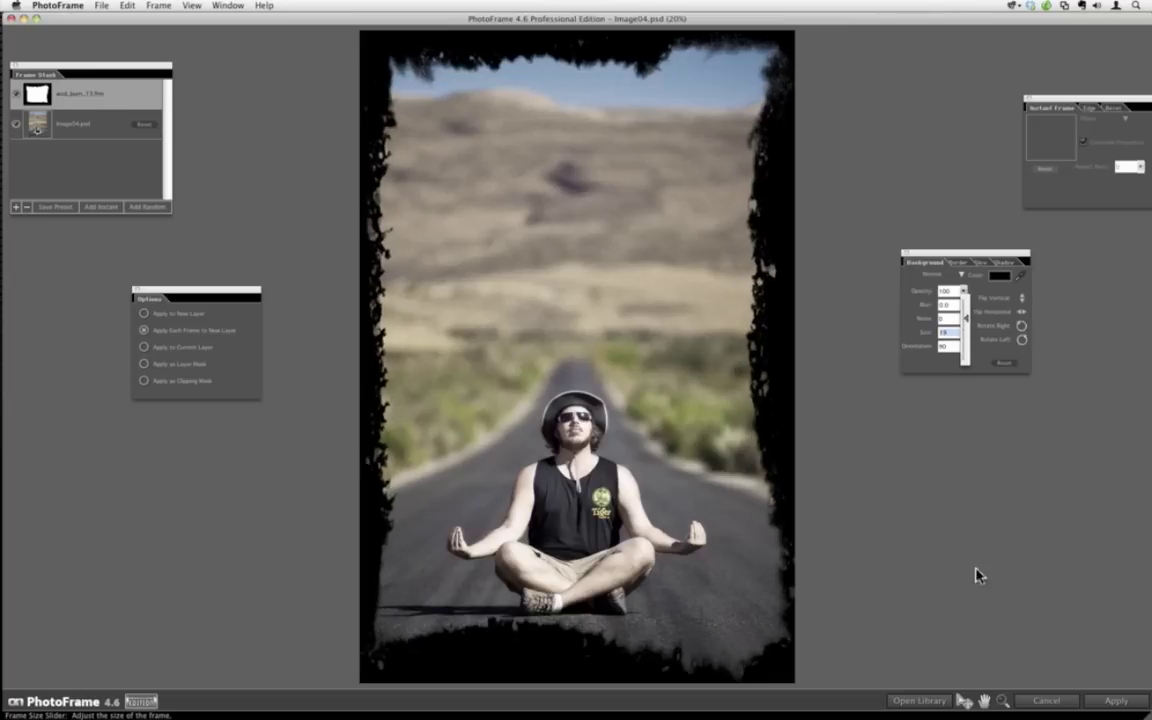
left_click(919, 704)
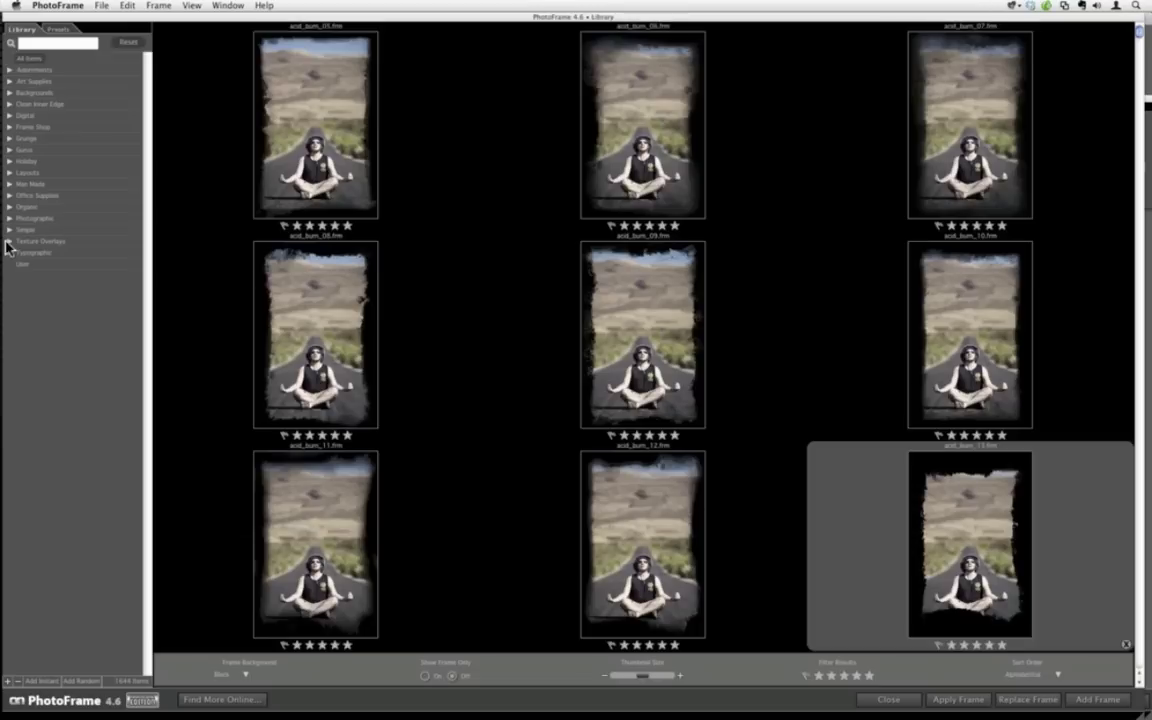
left_click(9, 241)
left_click(30, 367)
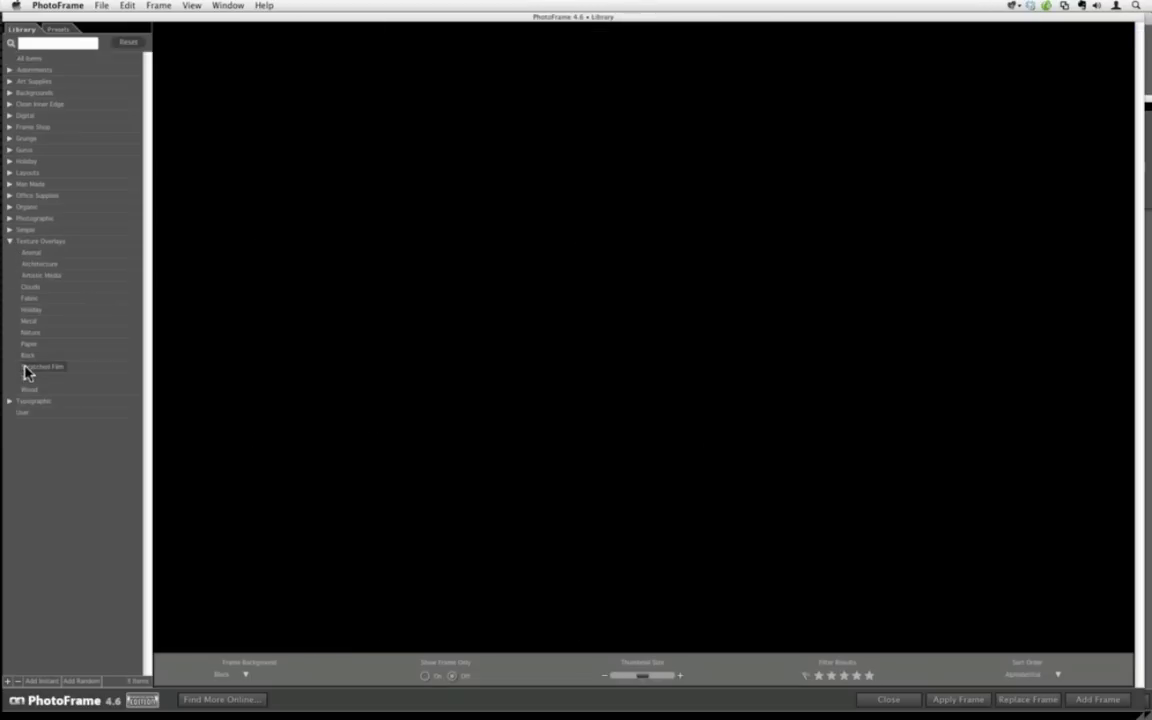
key("Right")
key("Right")
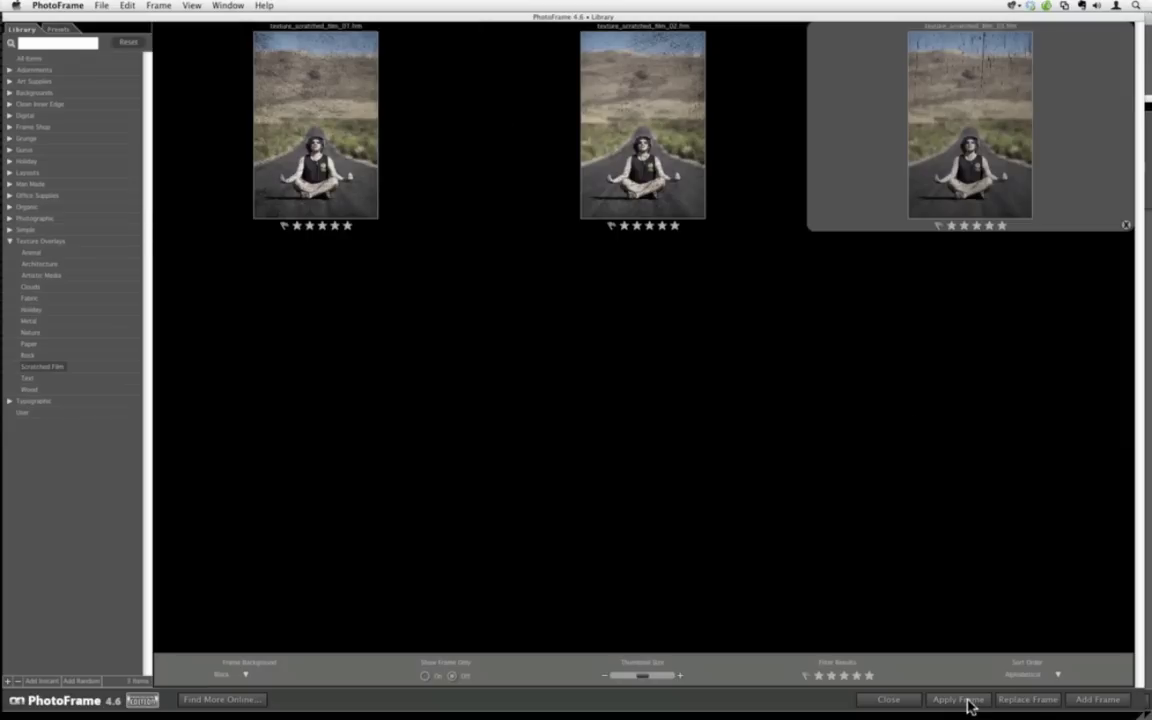
left_click(1085, 699)
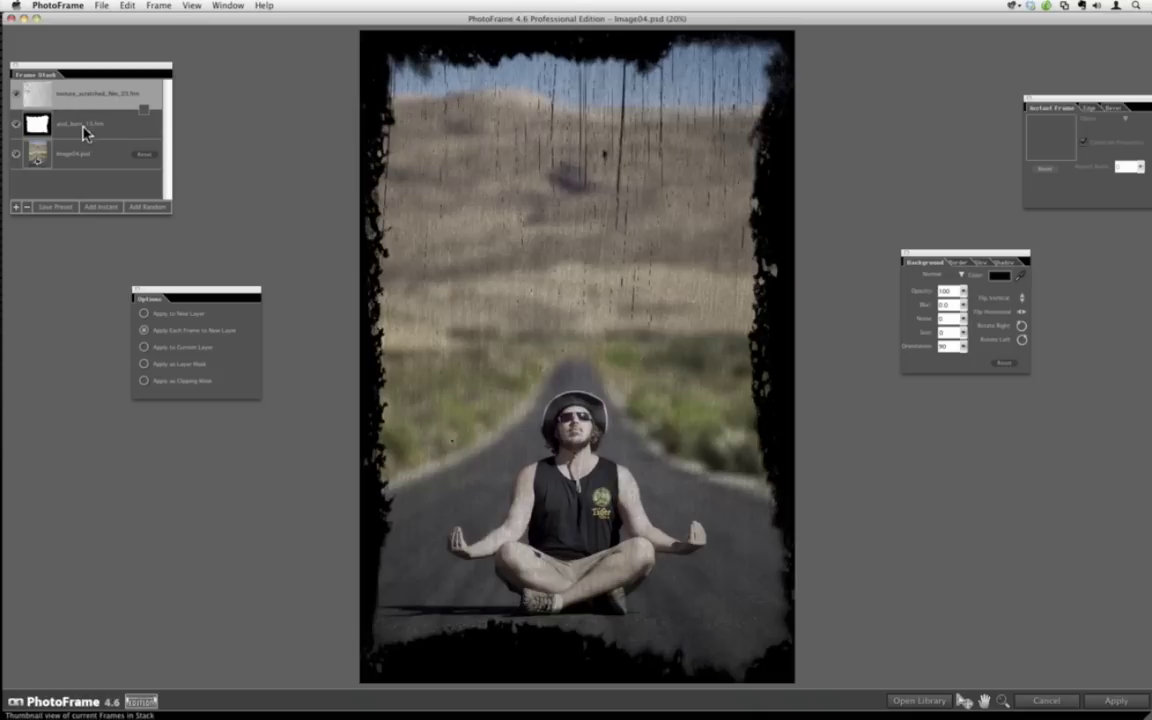
Set the acid_burn_13 frame's blend mode to Soft Light.
left_click(93, 124)
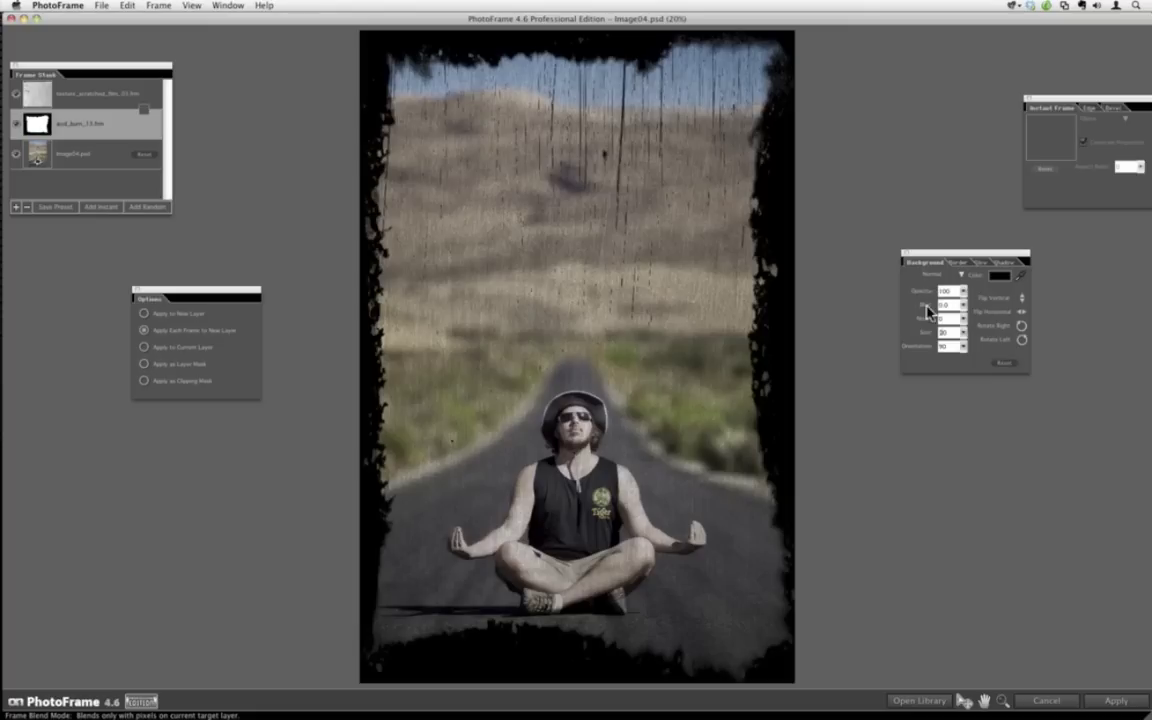
left_click(932, 274)
left_click(944, 335)
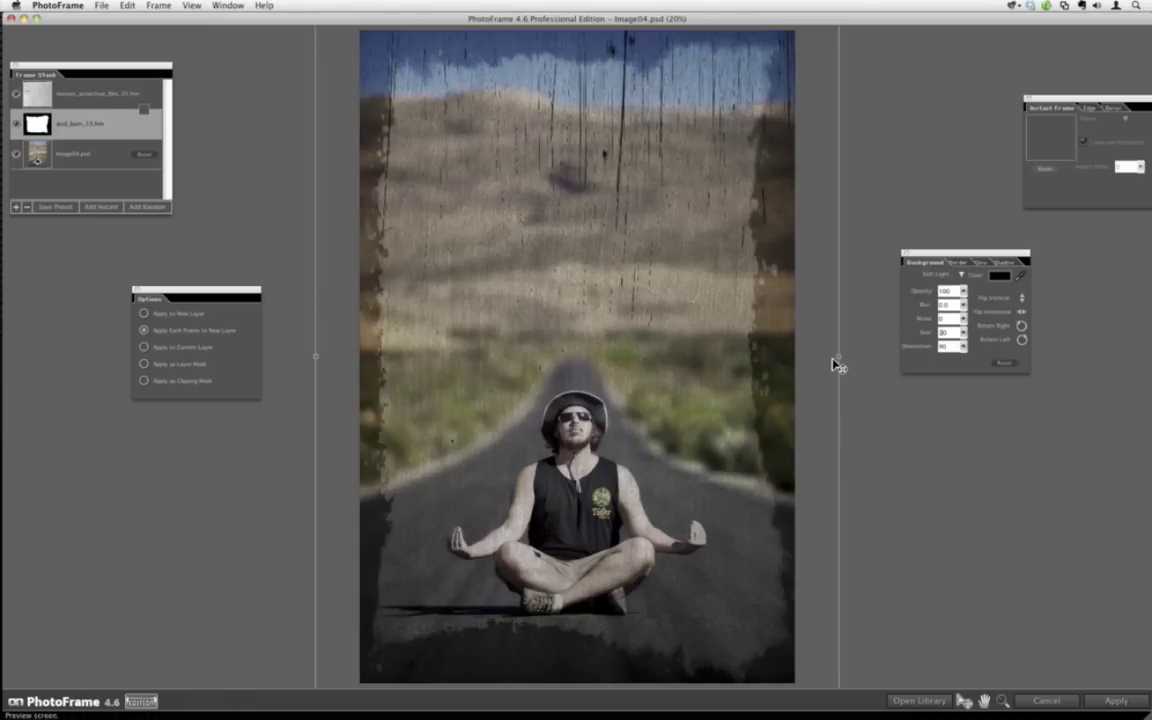
Try the Darken blend mode on the scratched film texture, and return it to Normal.
left_click(93, 97)
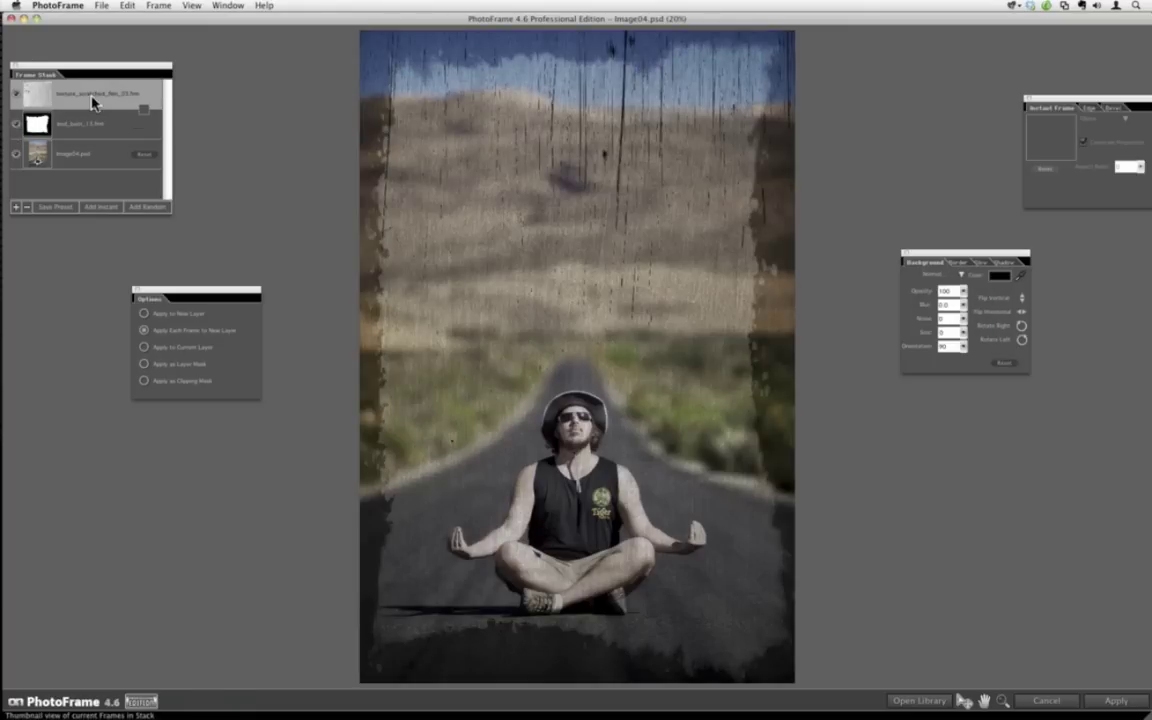
left_click(928, 280)
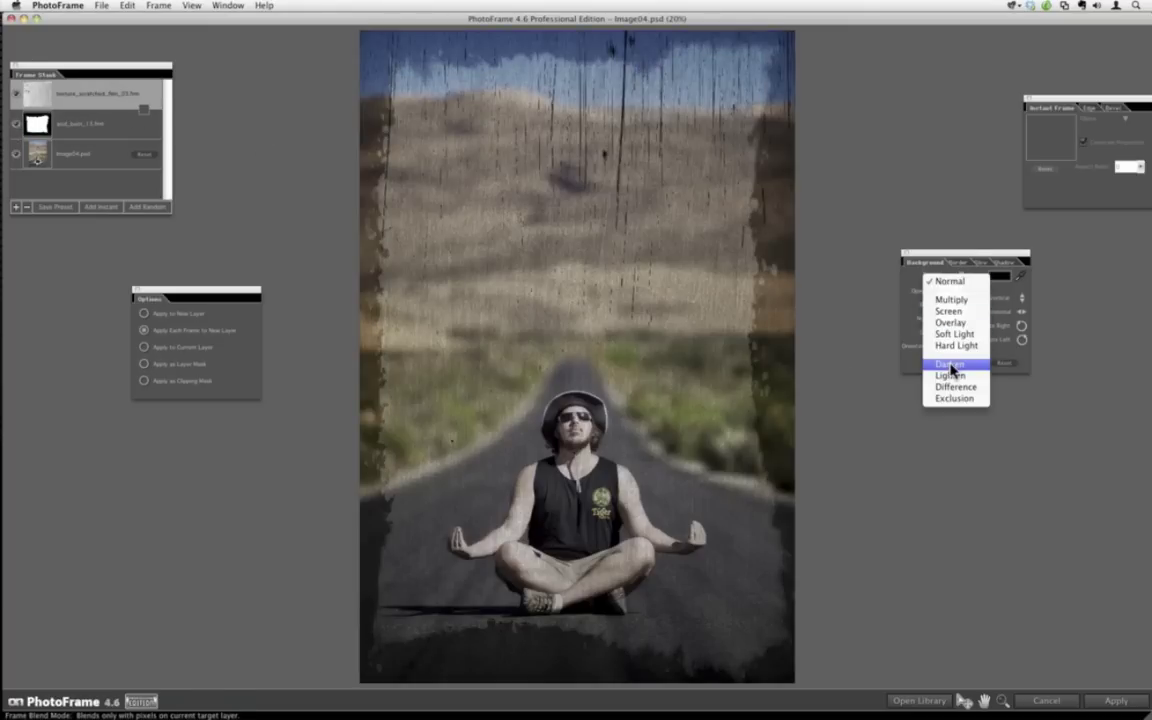
left_click(951, 365)
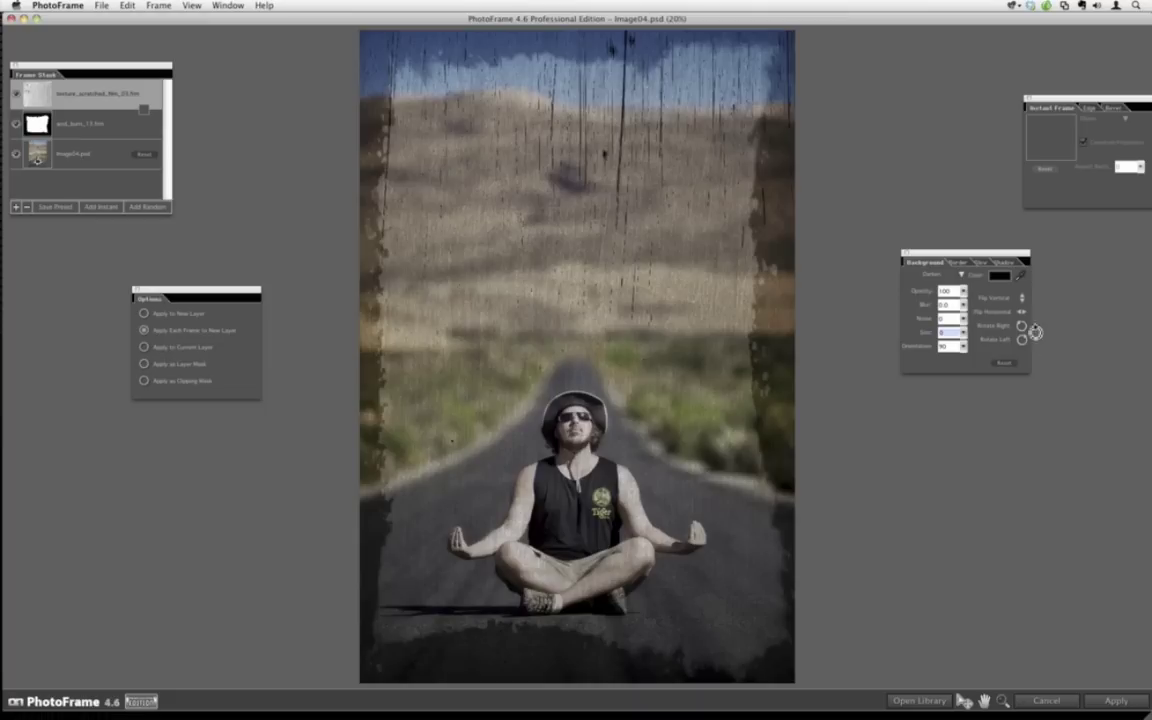
left_click(937, 280)
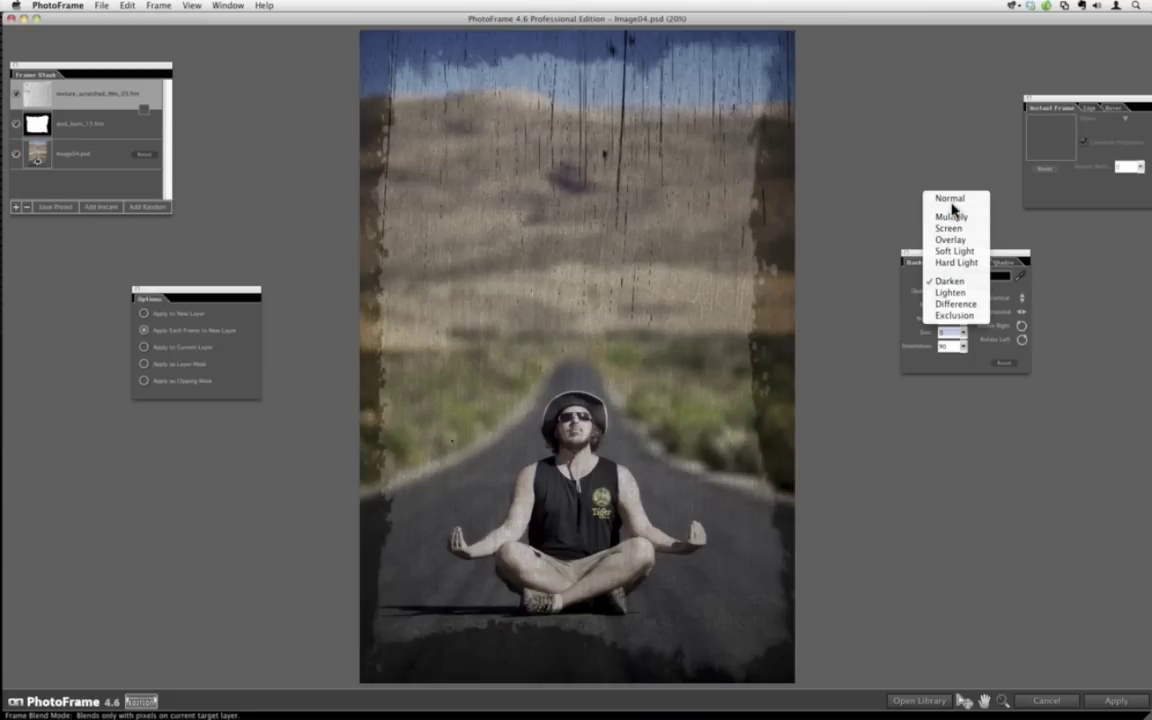
left_click(947, 193)
Set the acid_burn_13 frame's blend mode back to Normal.
left_click(90, 123)
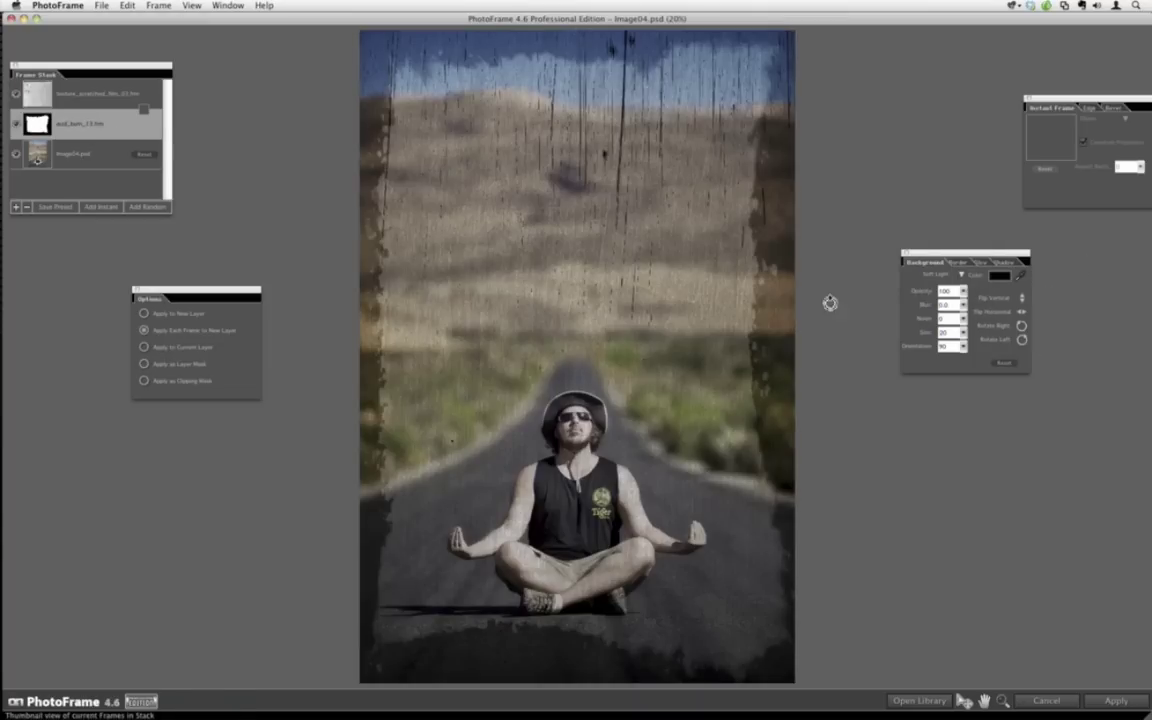
left_click(937, 280)
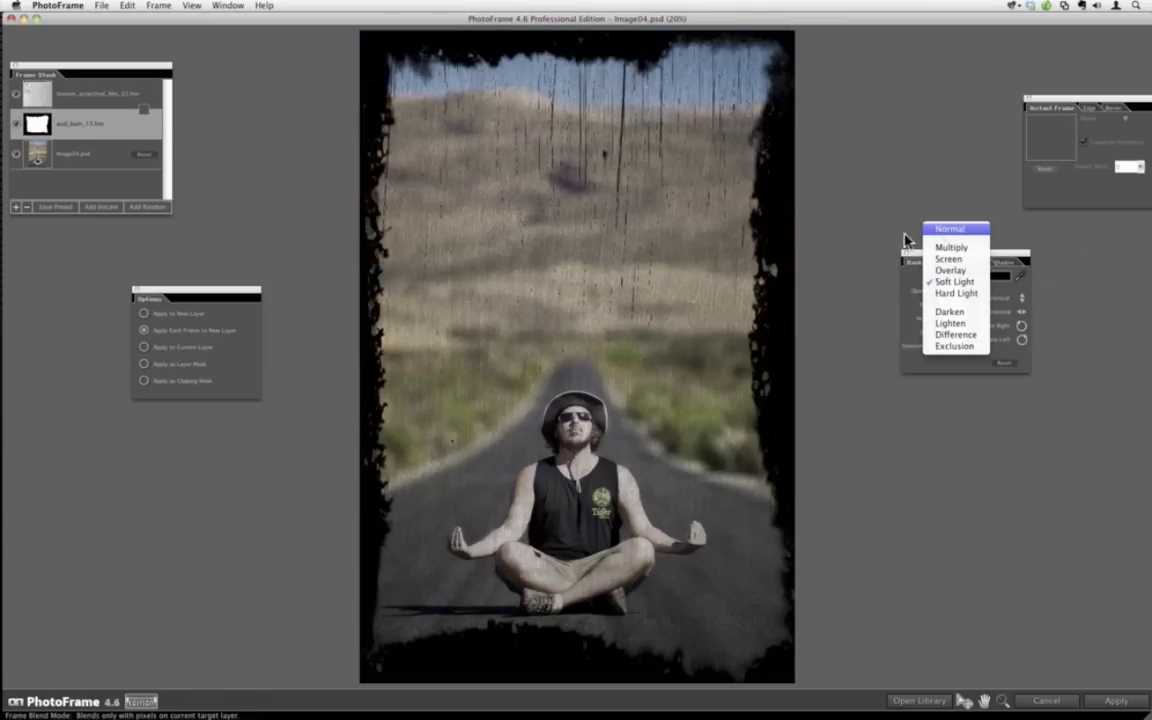
left_click(947, 228)
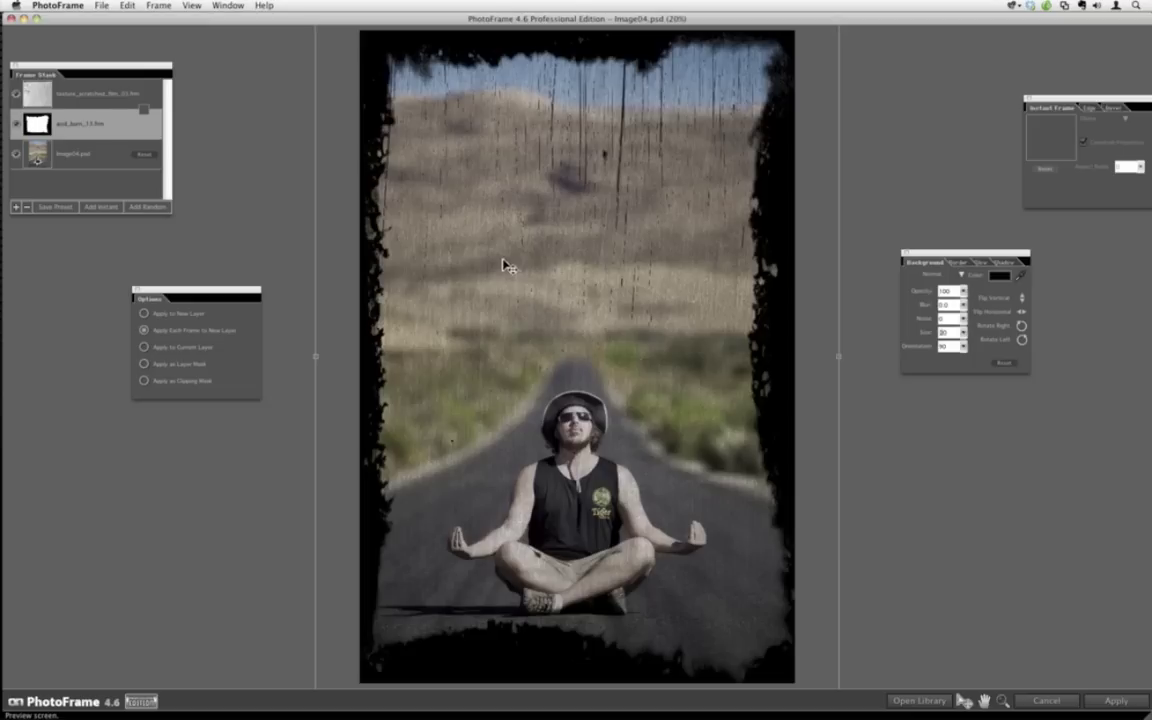
Toggle the scratched film texture's visibility in the Frame Stack, and cancel PhotoFrame back to Photoshop.
left_click(106, 90)
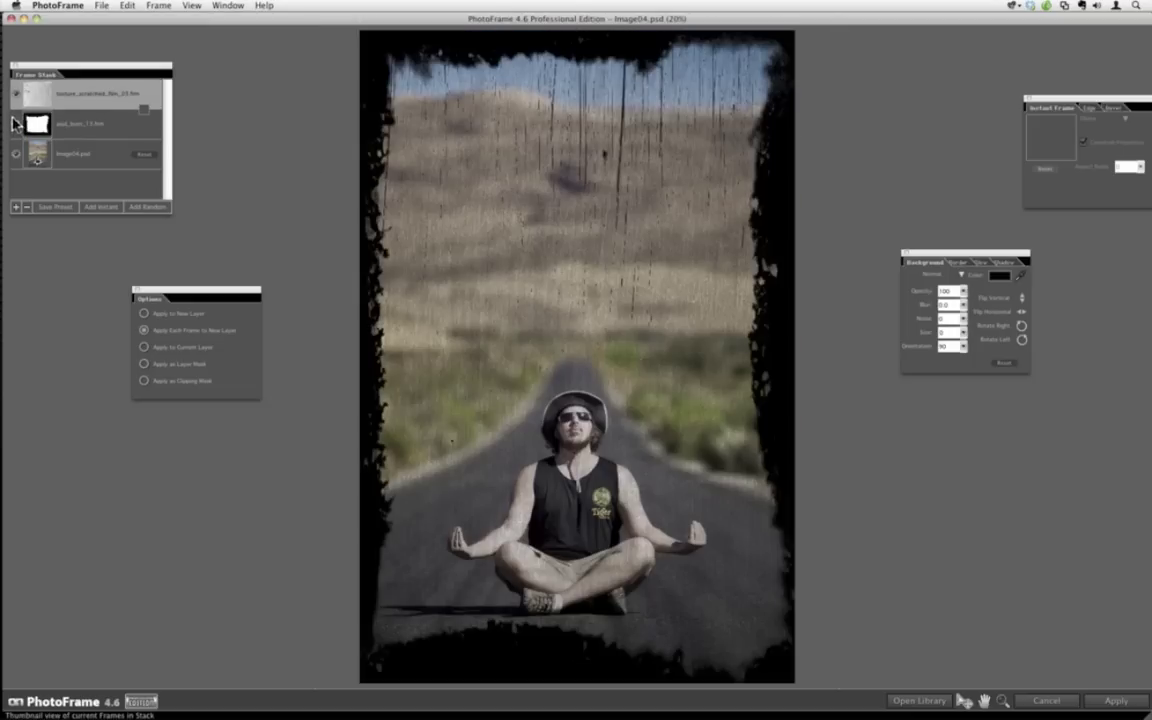
left_click(15, 96)
left_click(15, 97)
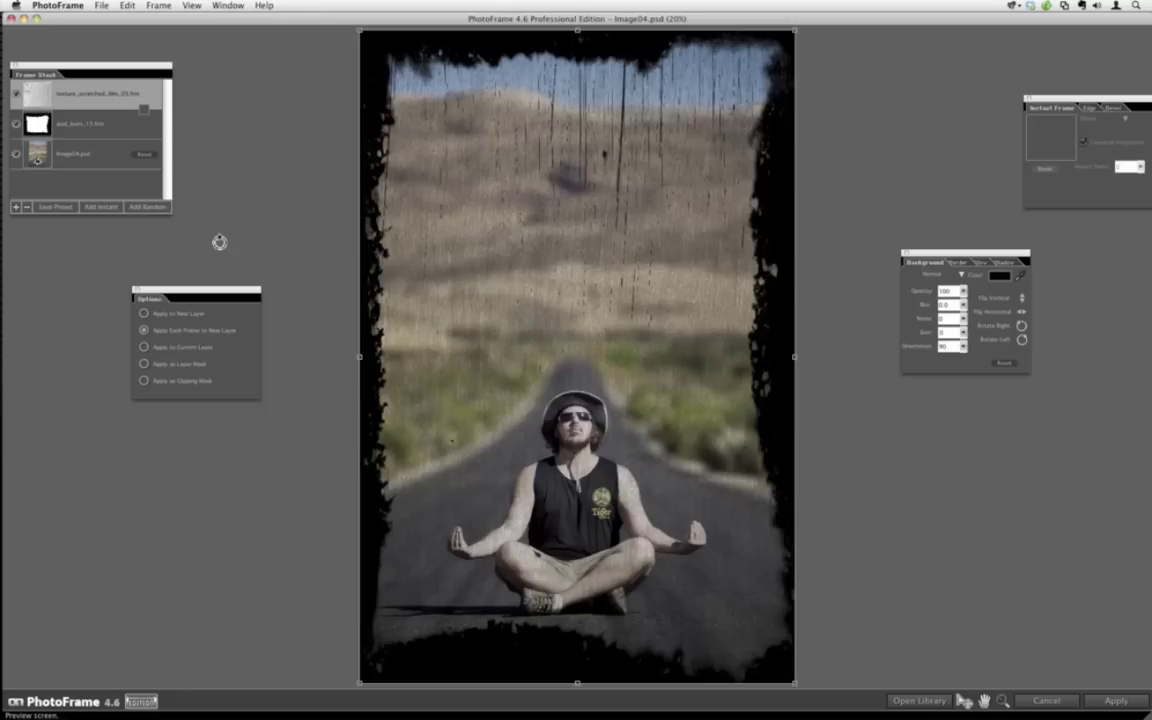
left_click(1025, 704)
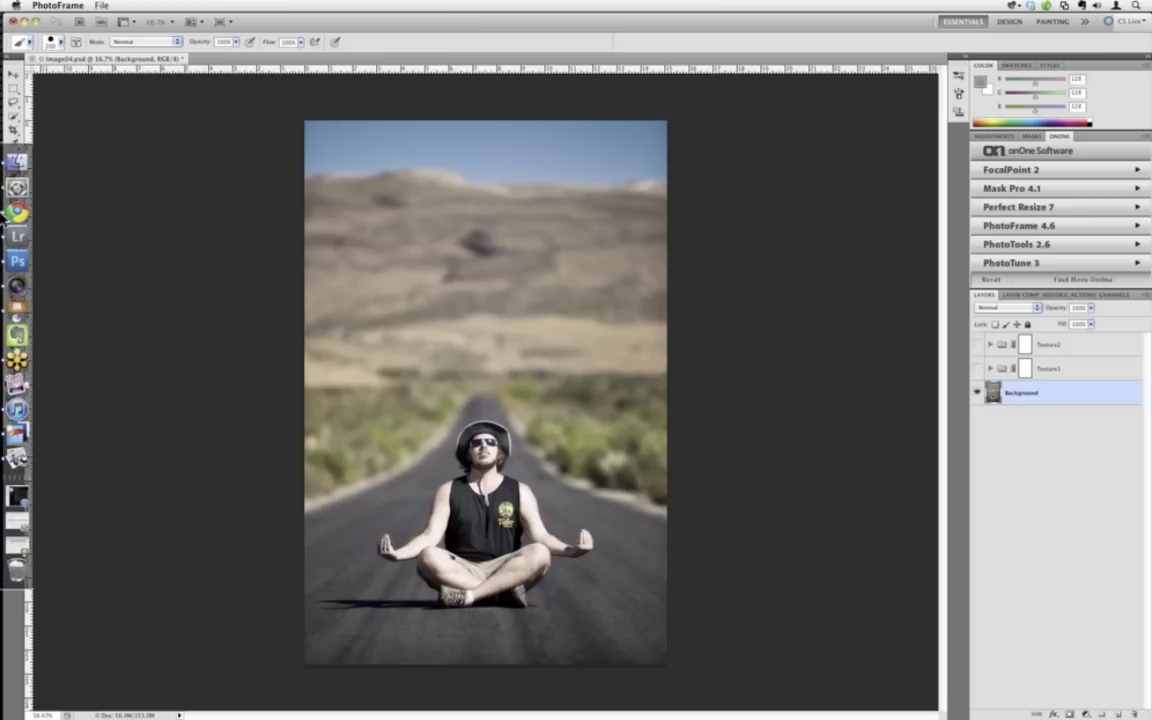
Switch to Lightroom, launch PhotoFrame 4.6 on the current photo, and show the copy-editing options before choosing Edit Original.
left_click(18, 236)
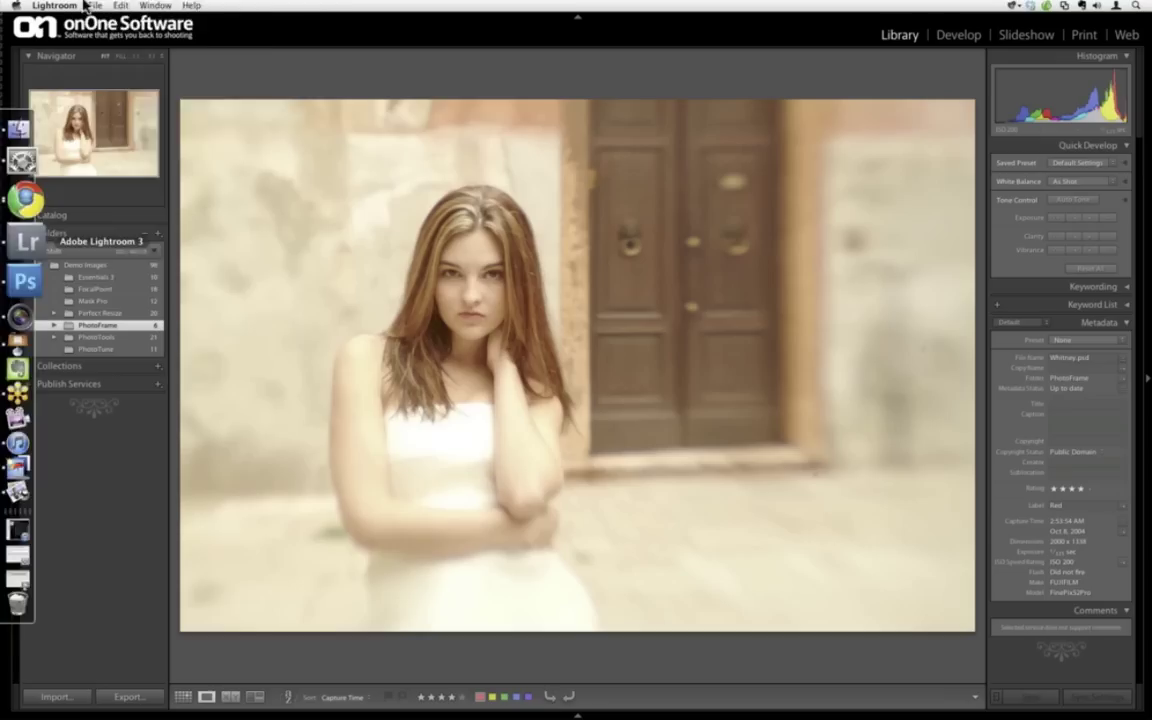
left_click(95, 5)
mouse_move(190, 204)
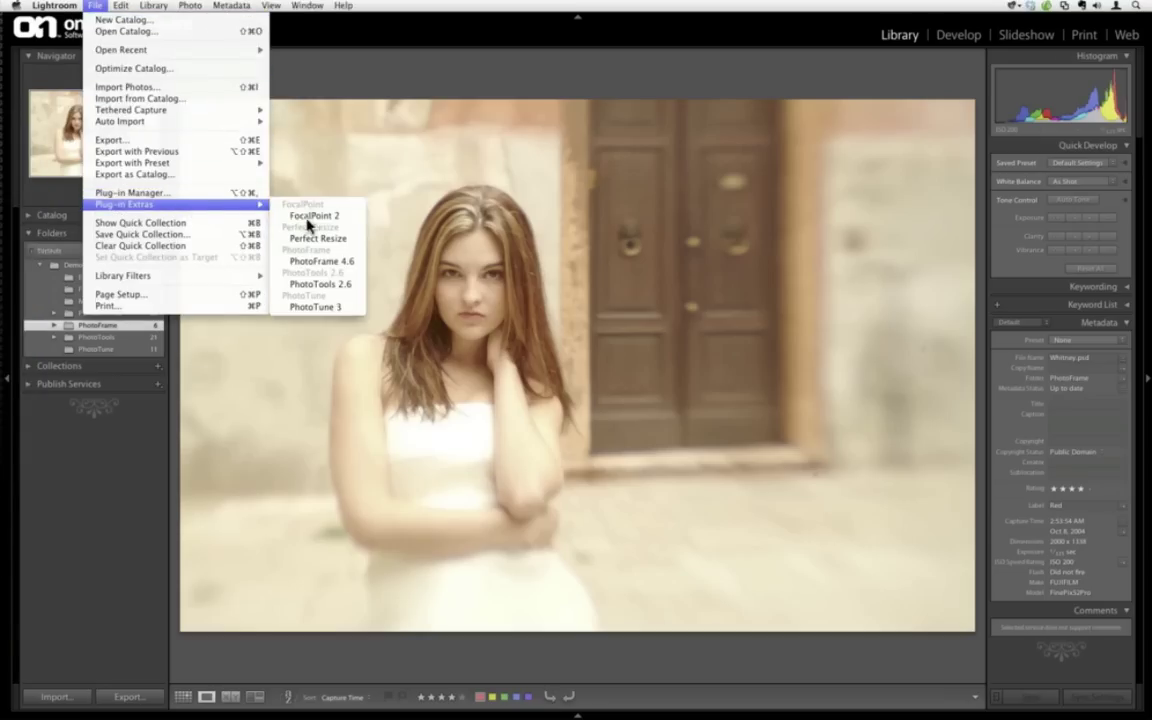
left_click(345, 264)
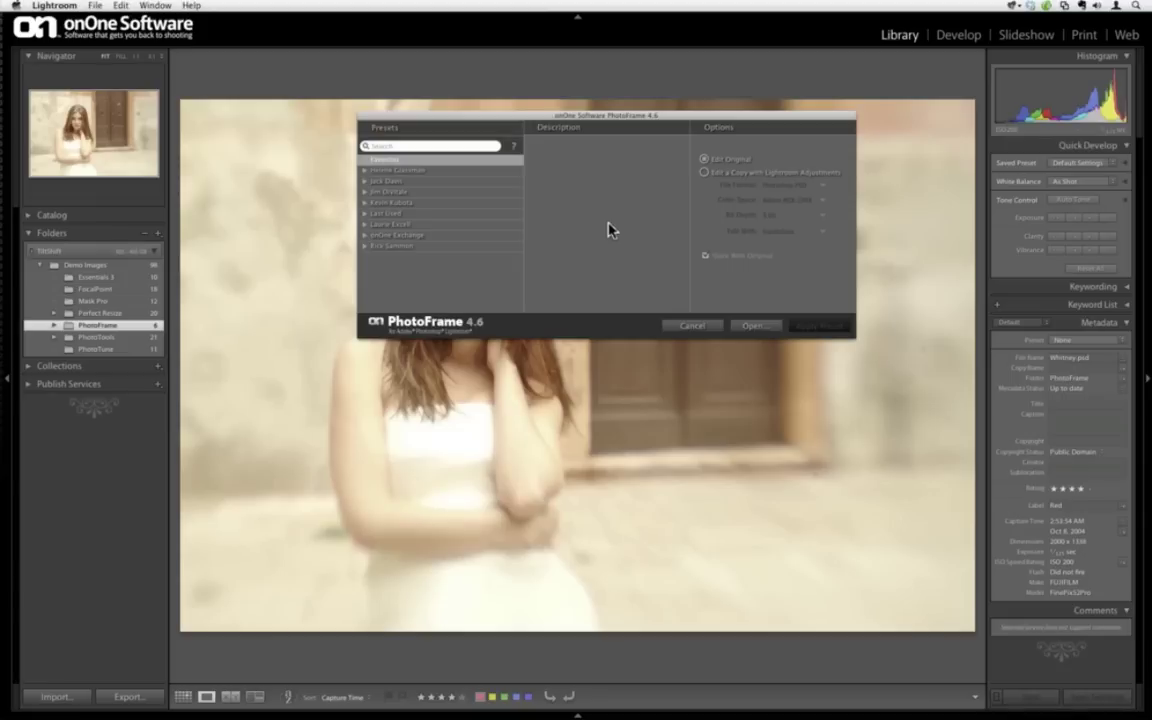
left_click(724, 177)
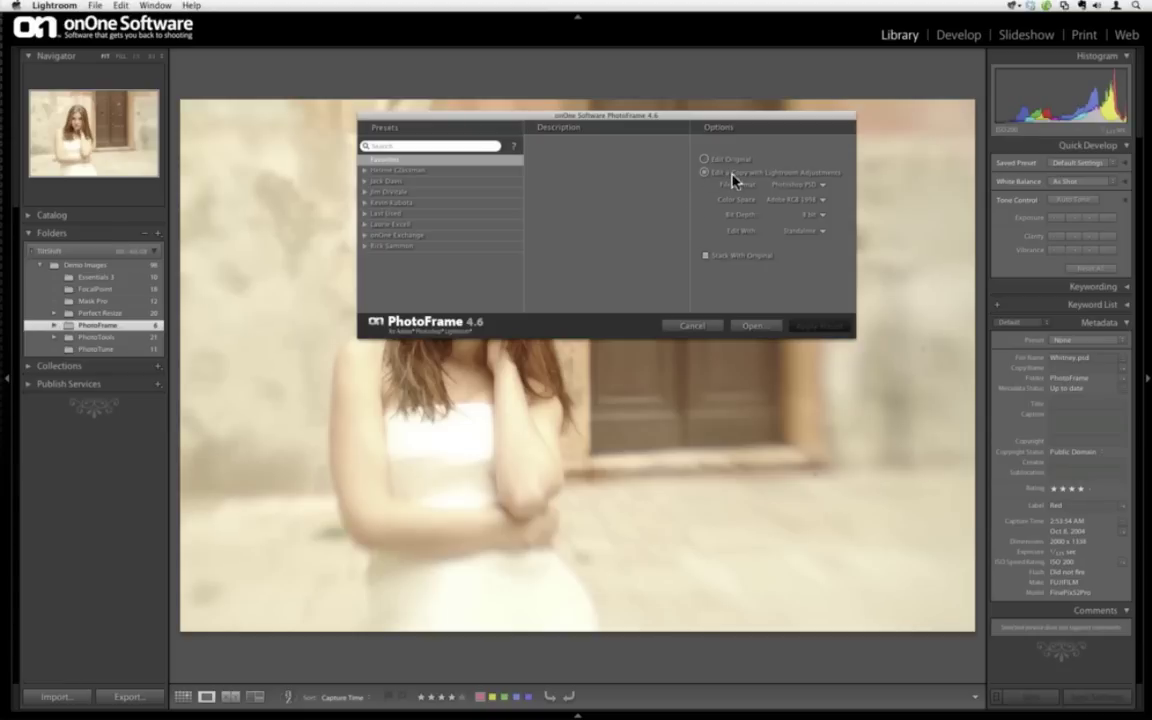
left_click(705, 159)
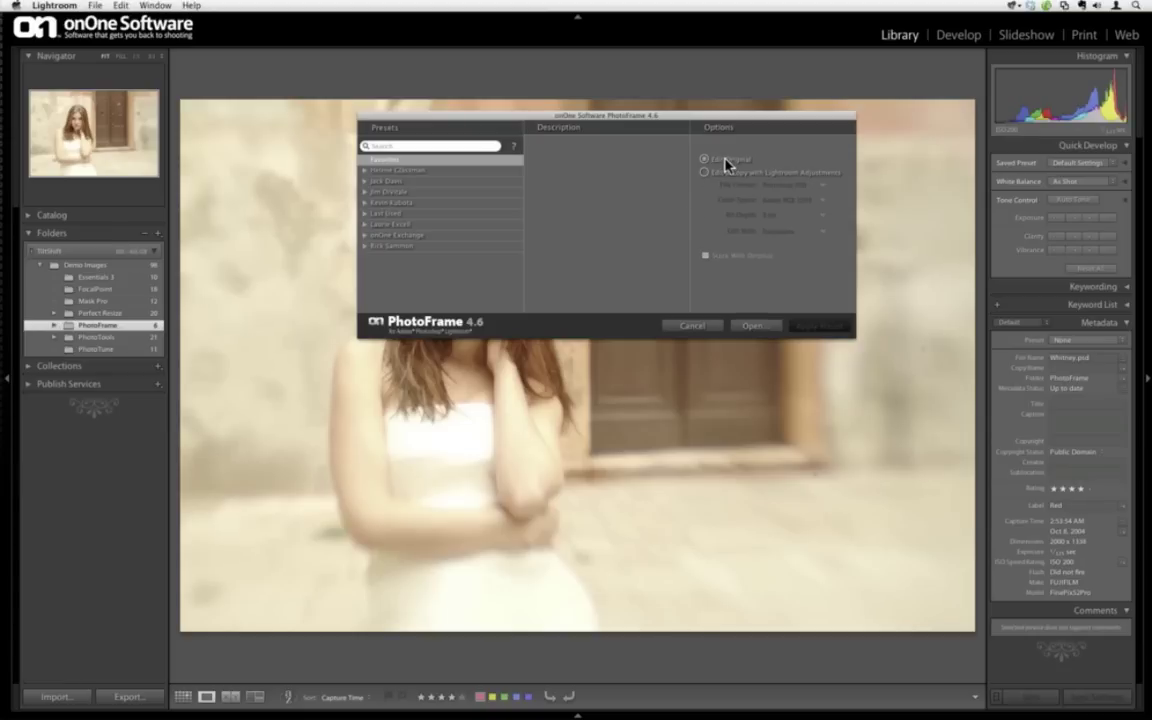